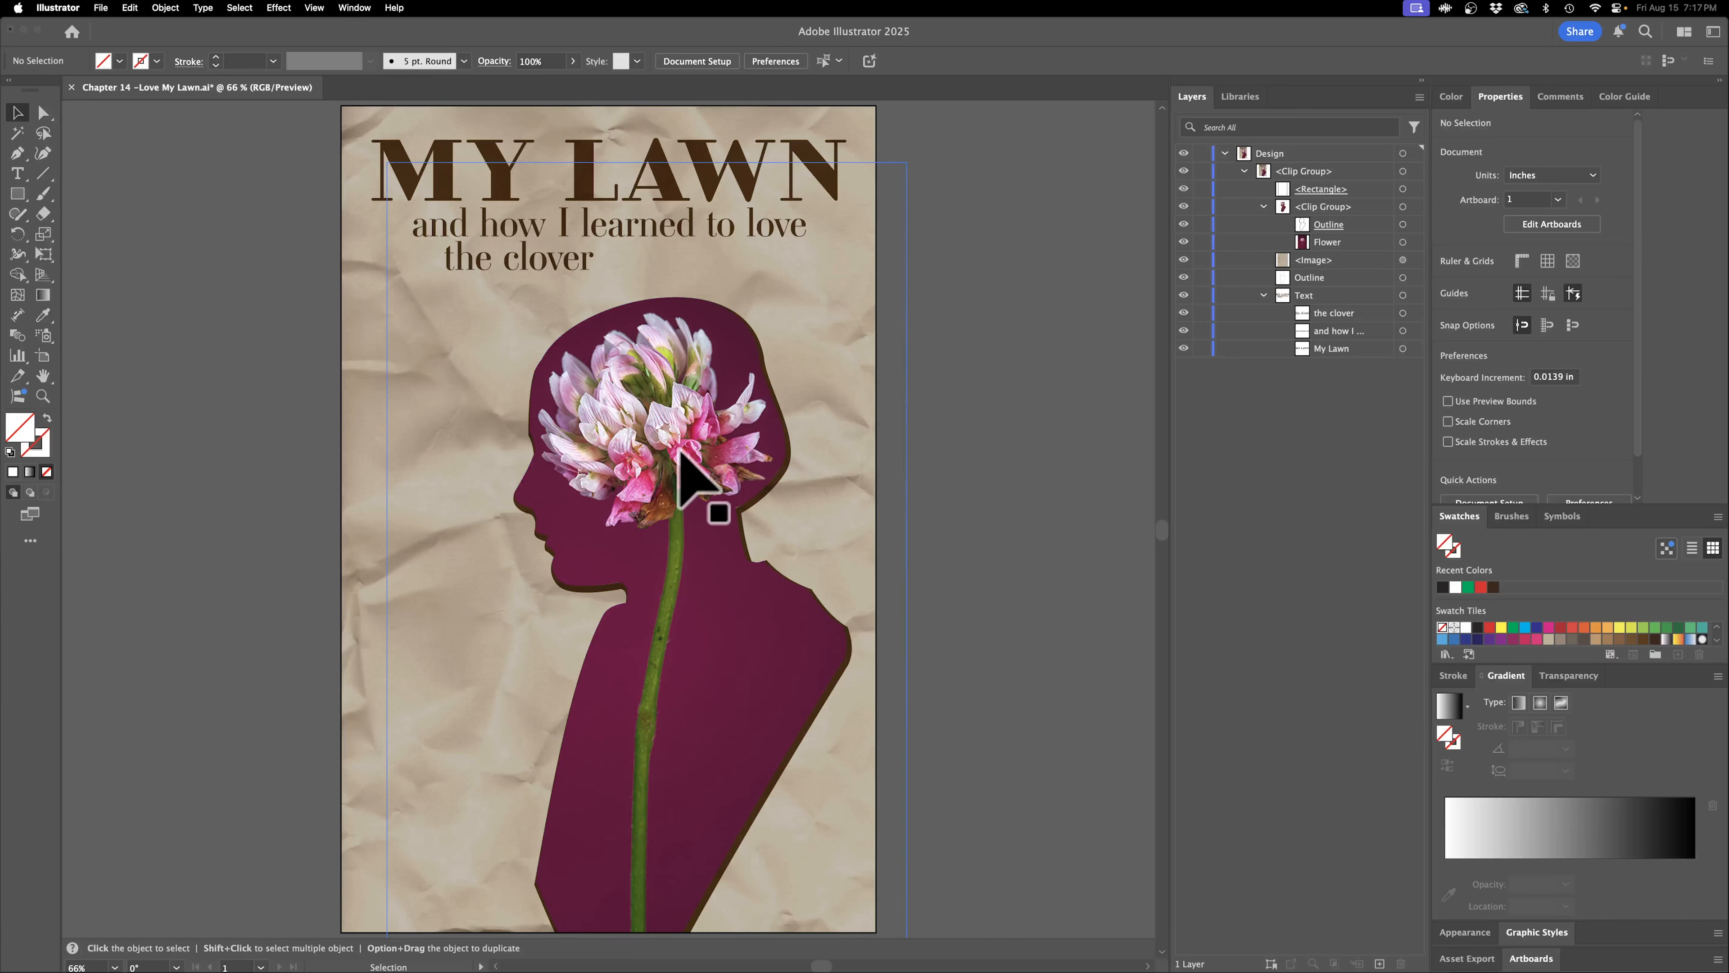
click(43, 113)
mouse_move(682, 444)
mouse_down()
mouse_move(716, 422)
mouse_move(714, 341)
mouse_move(676, 413)
mouse_up()
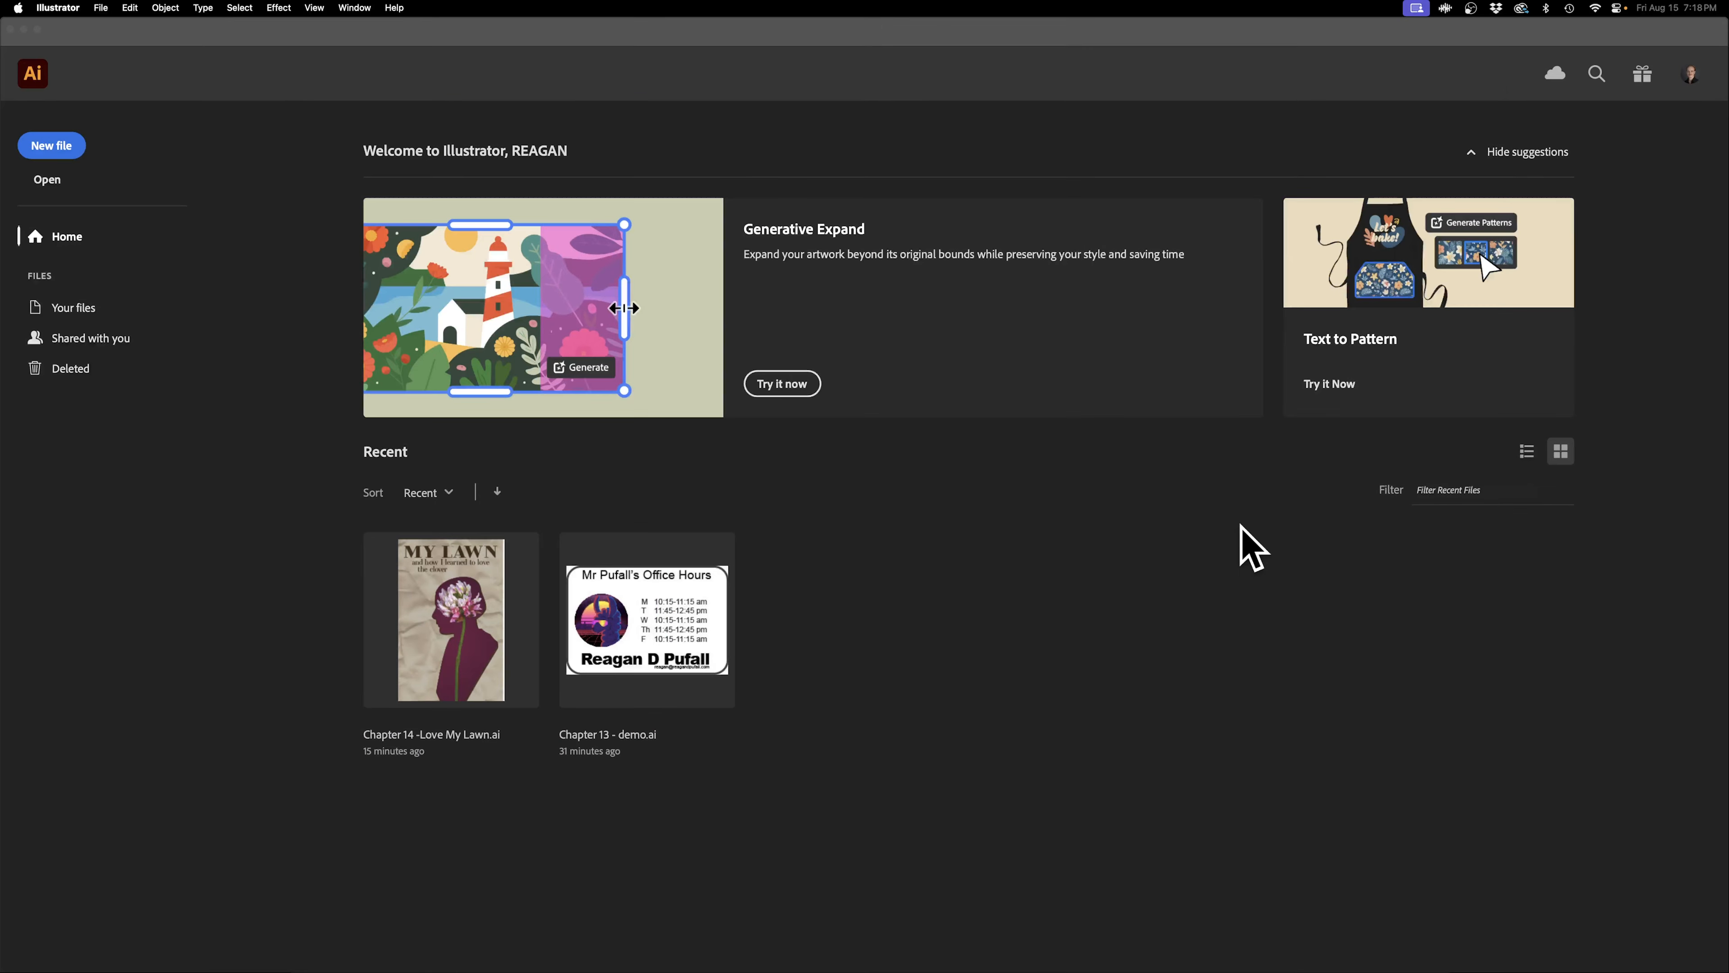
Create a new document named "Chapter 14 - Love My Lawn", 11 in wide and 17 in high.
click(51, 145)
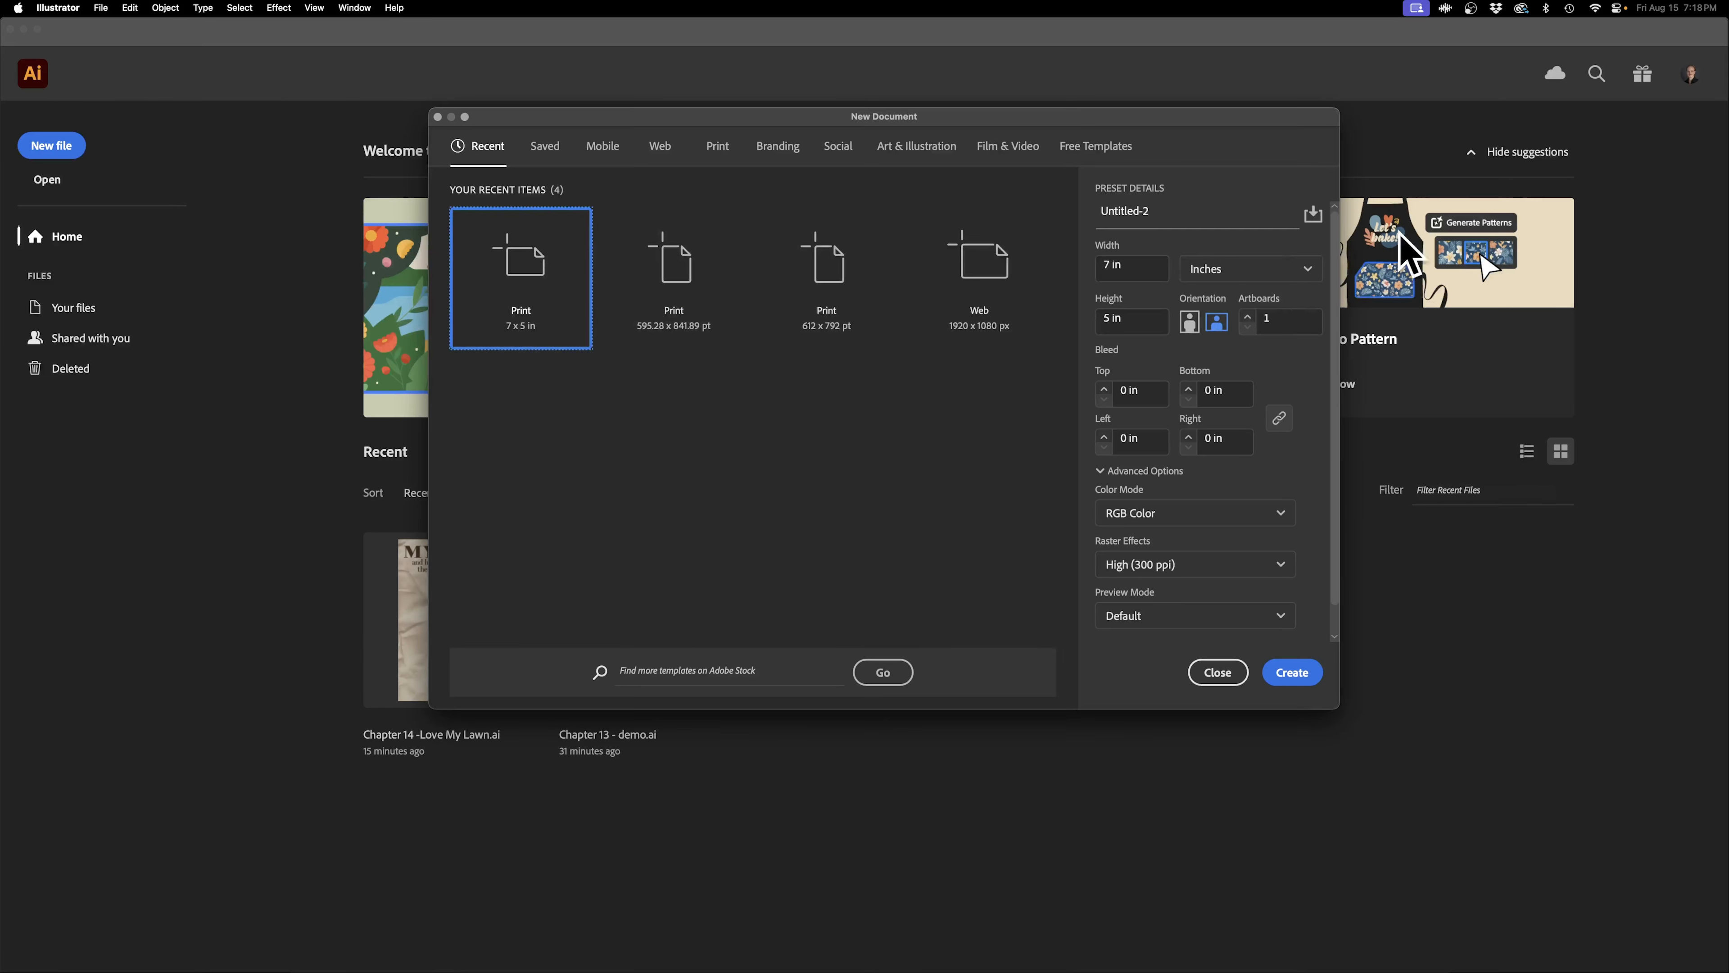
click(1249, 216)
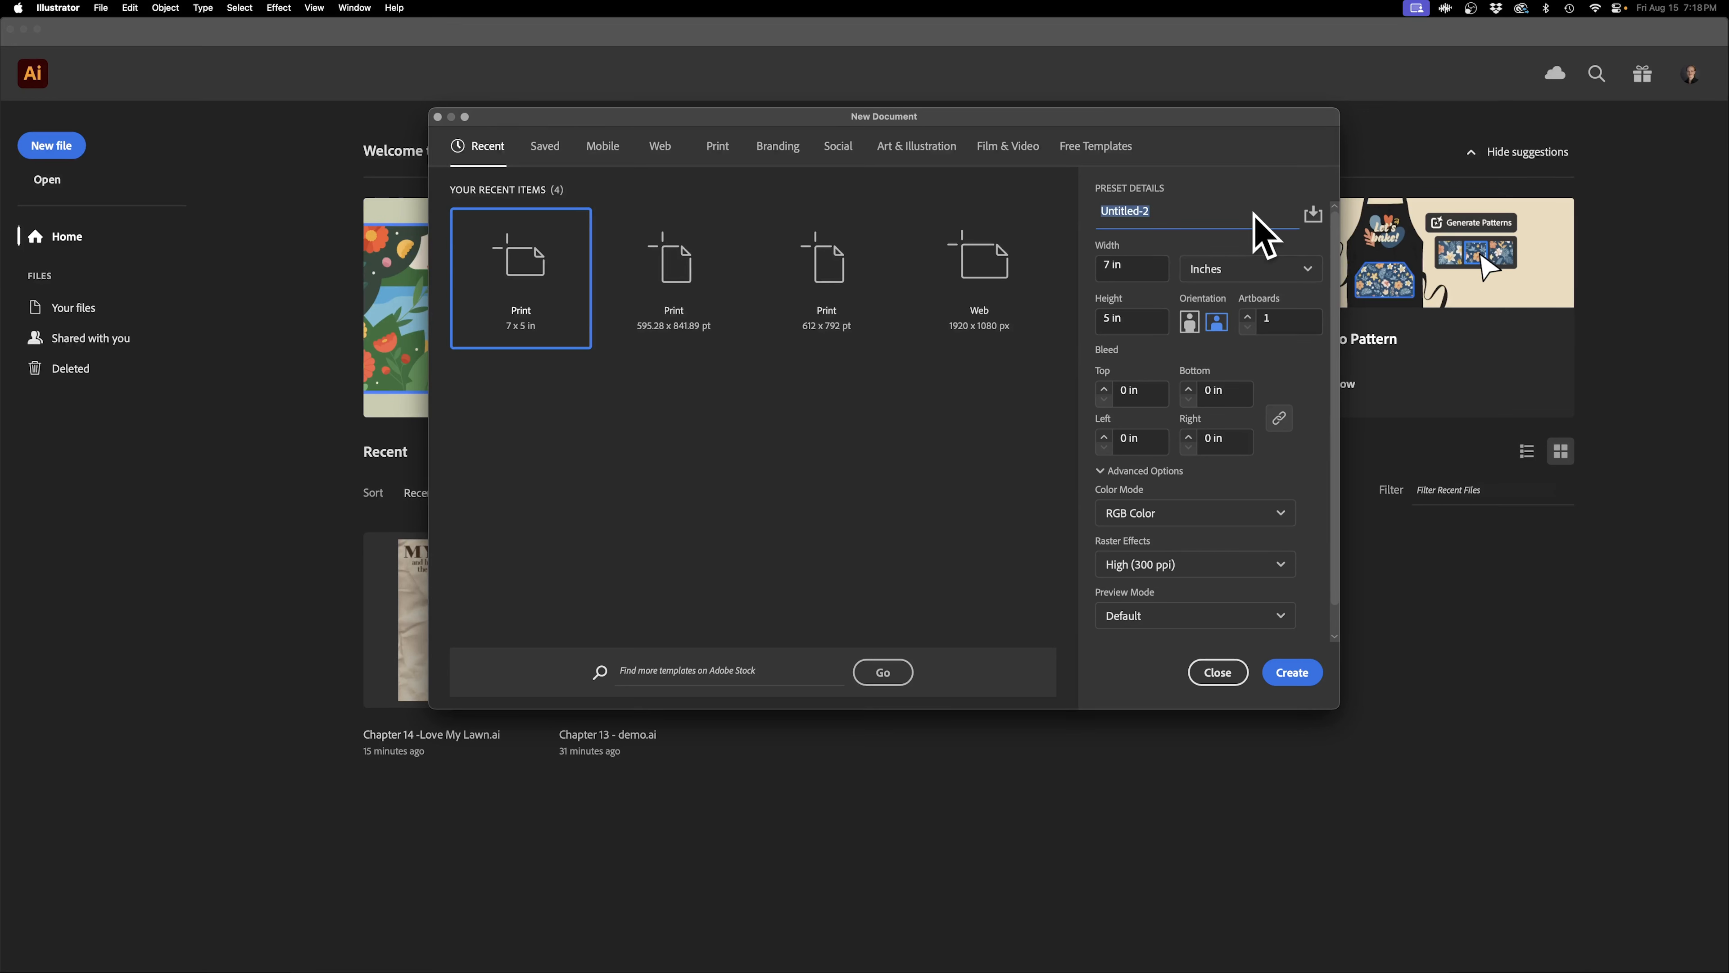
text(Chapter 14 - Love My Lawn)
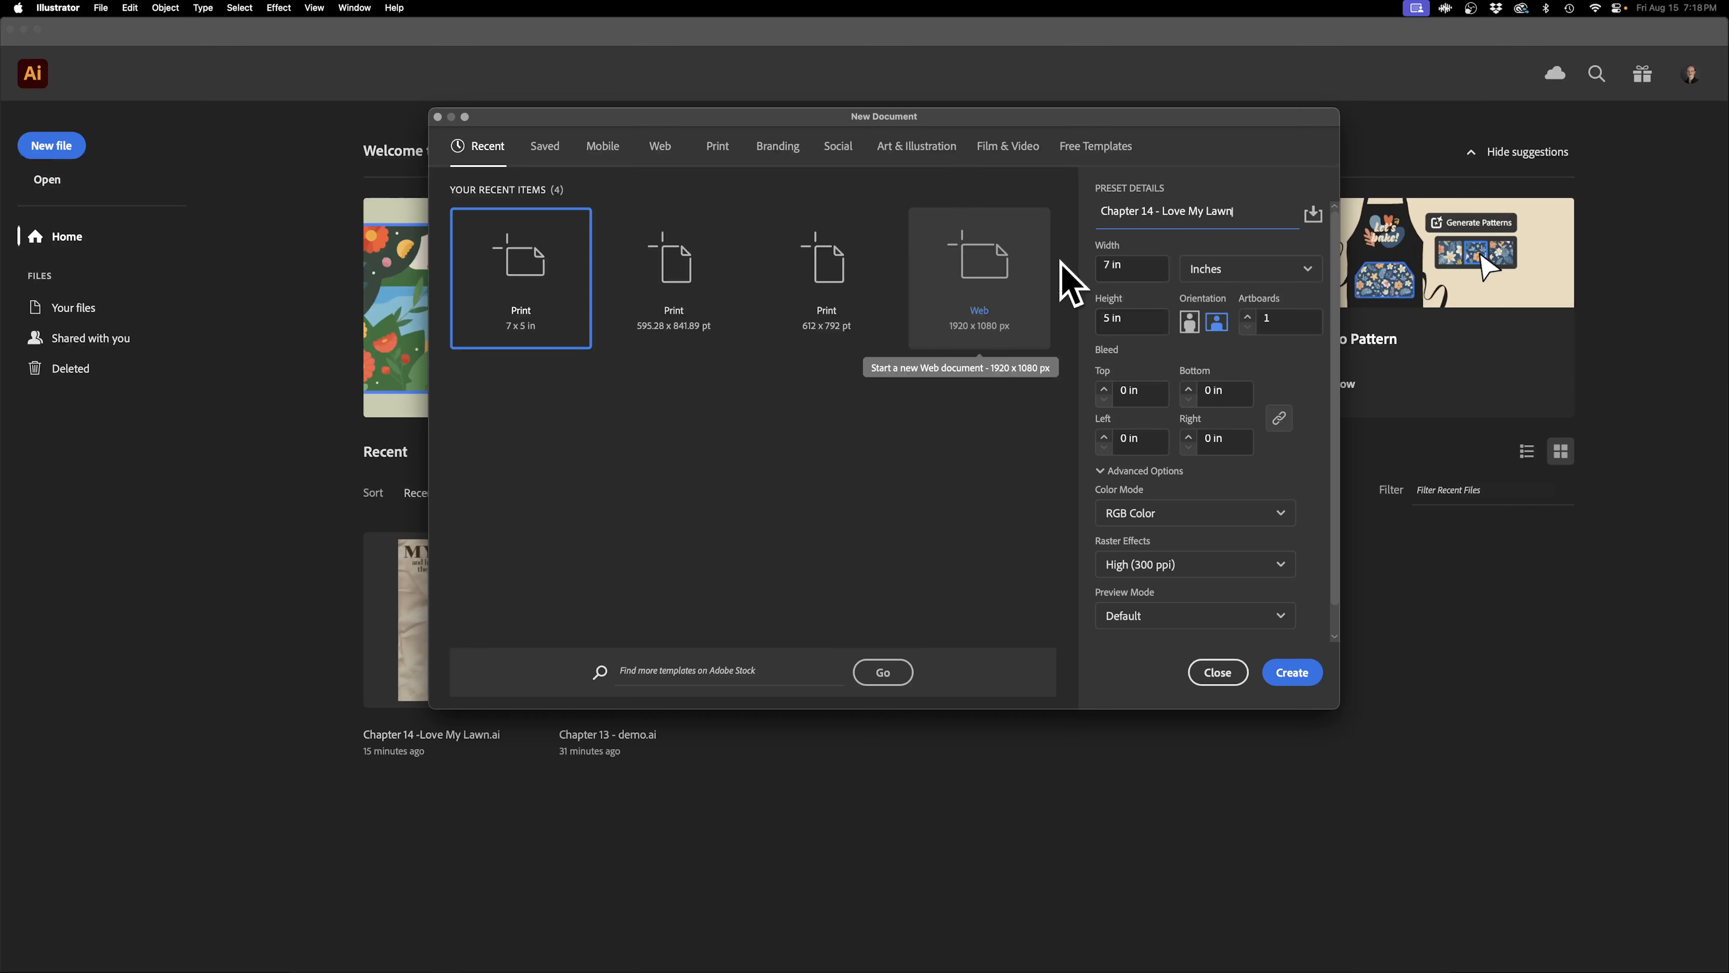
text(11)
click(1146, 319)
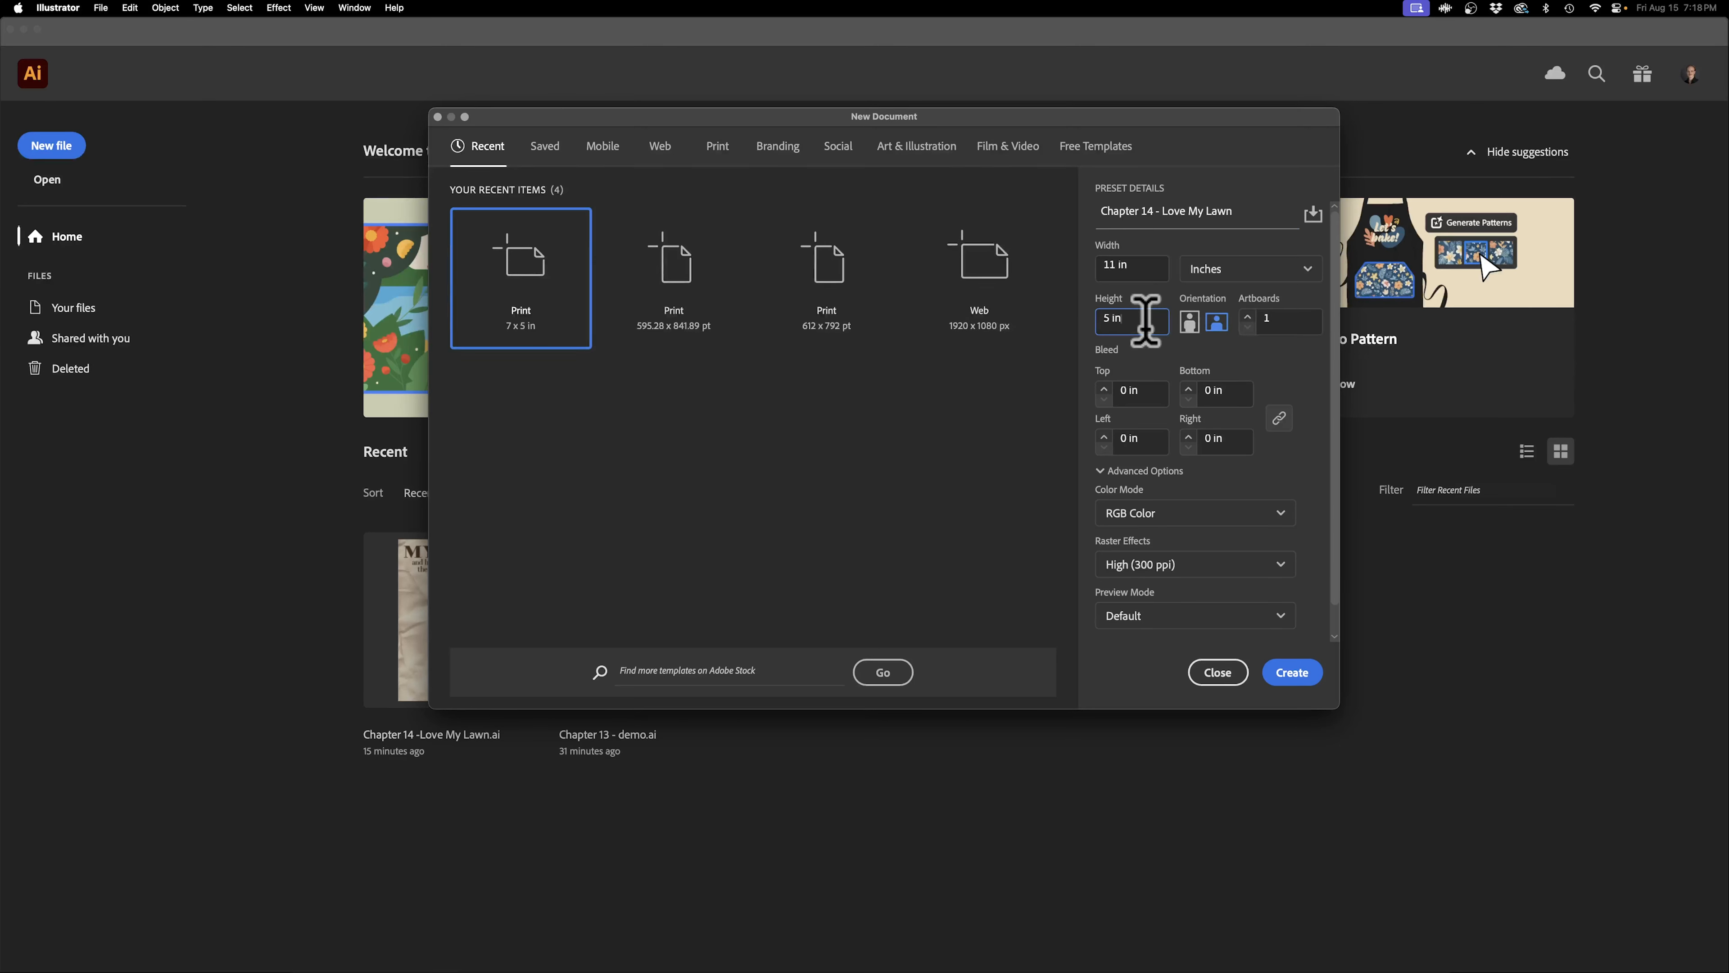
text(17)
click(1276, 352)
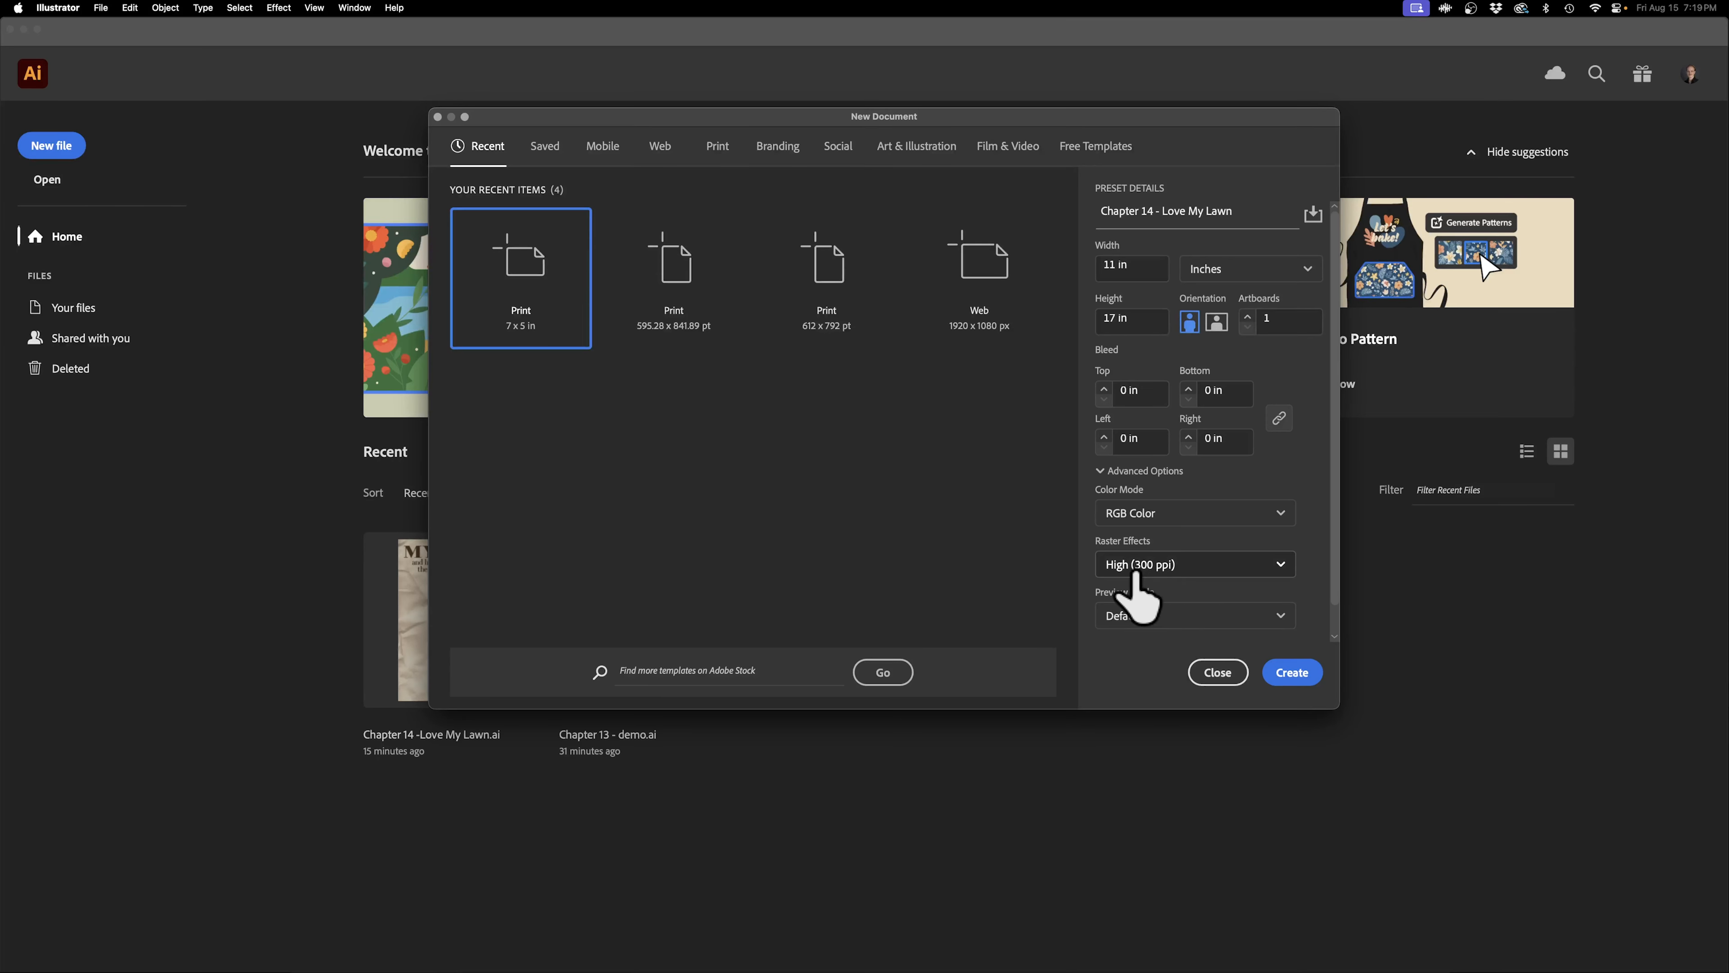
click(1293, 672)
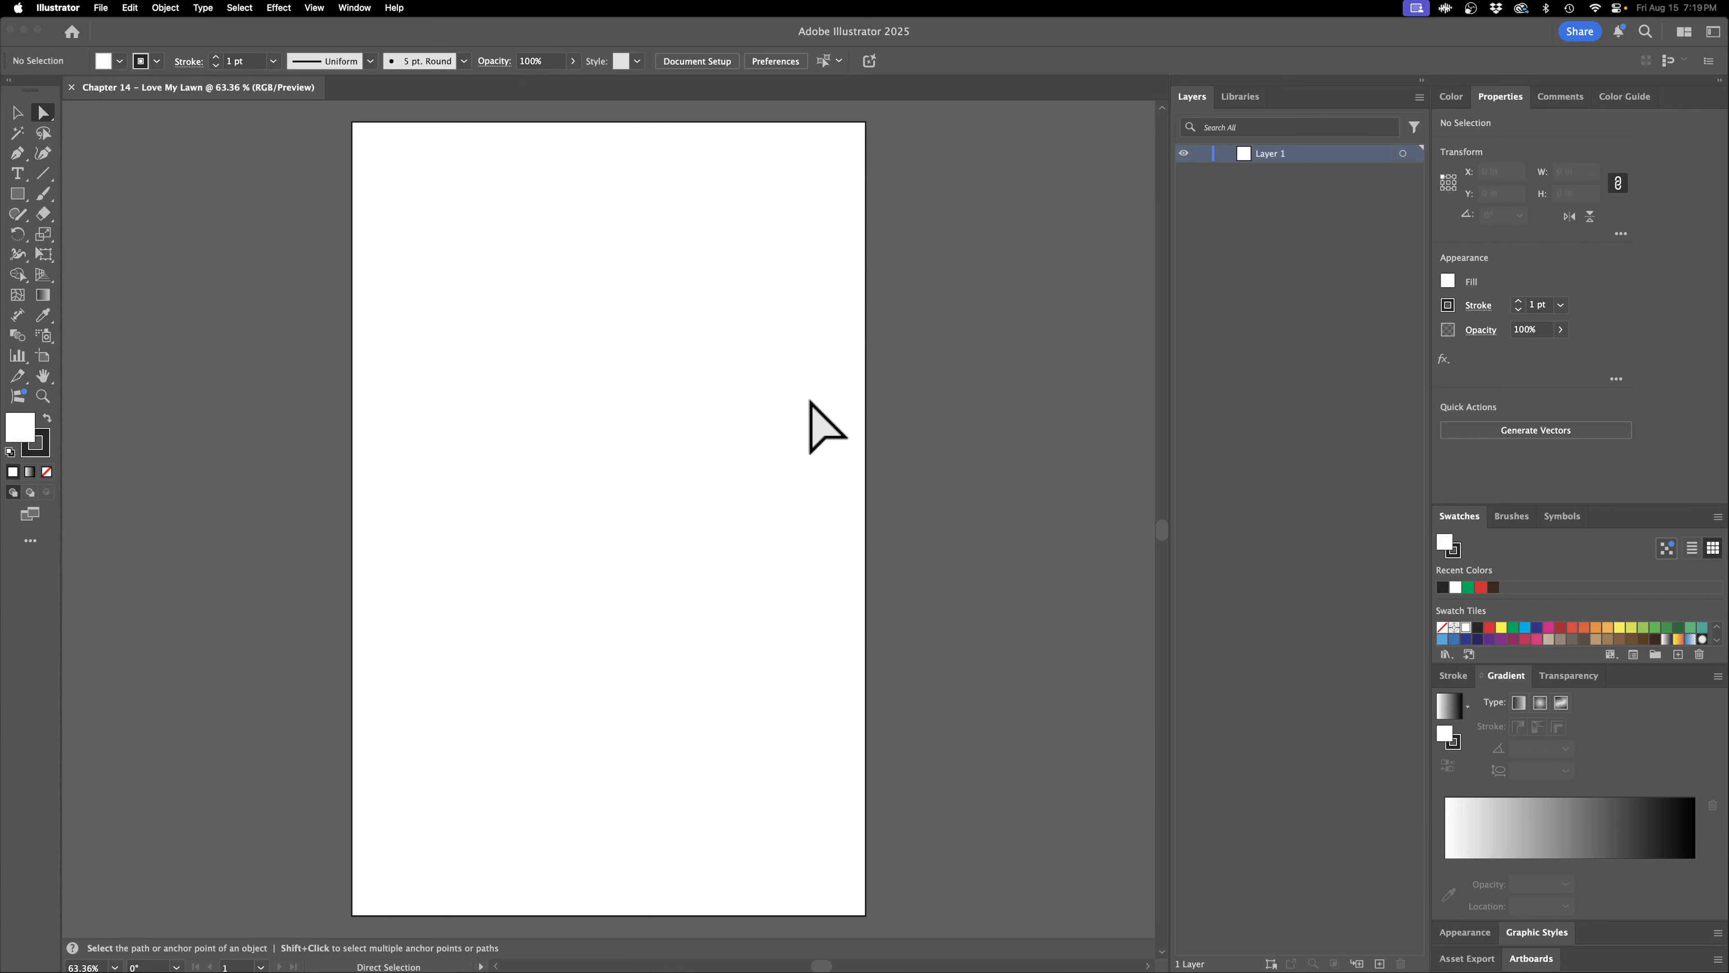
click(101, 8)
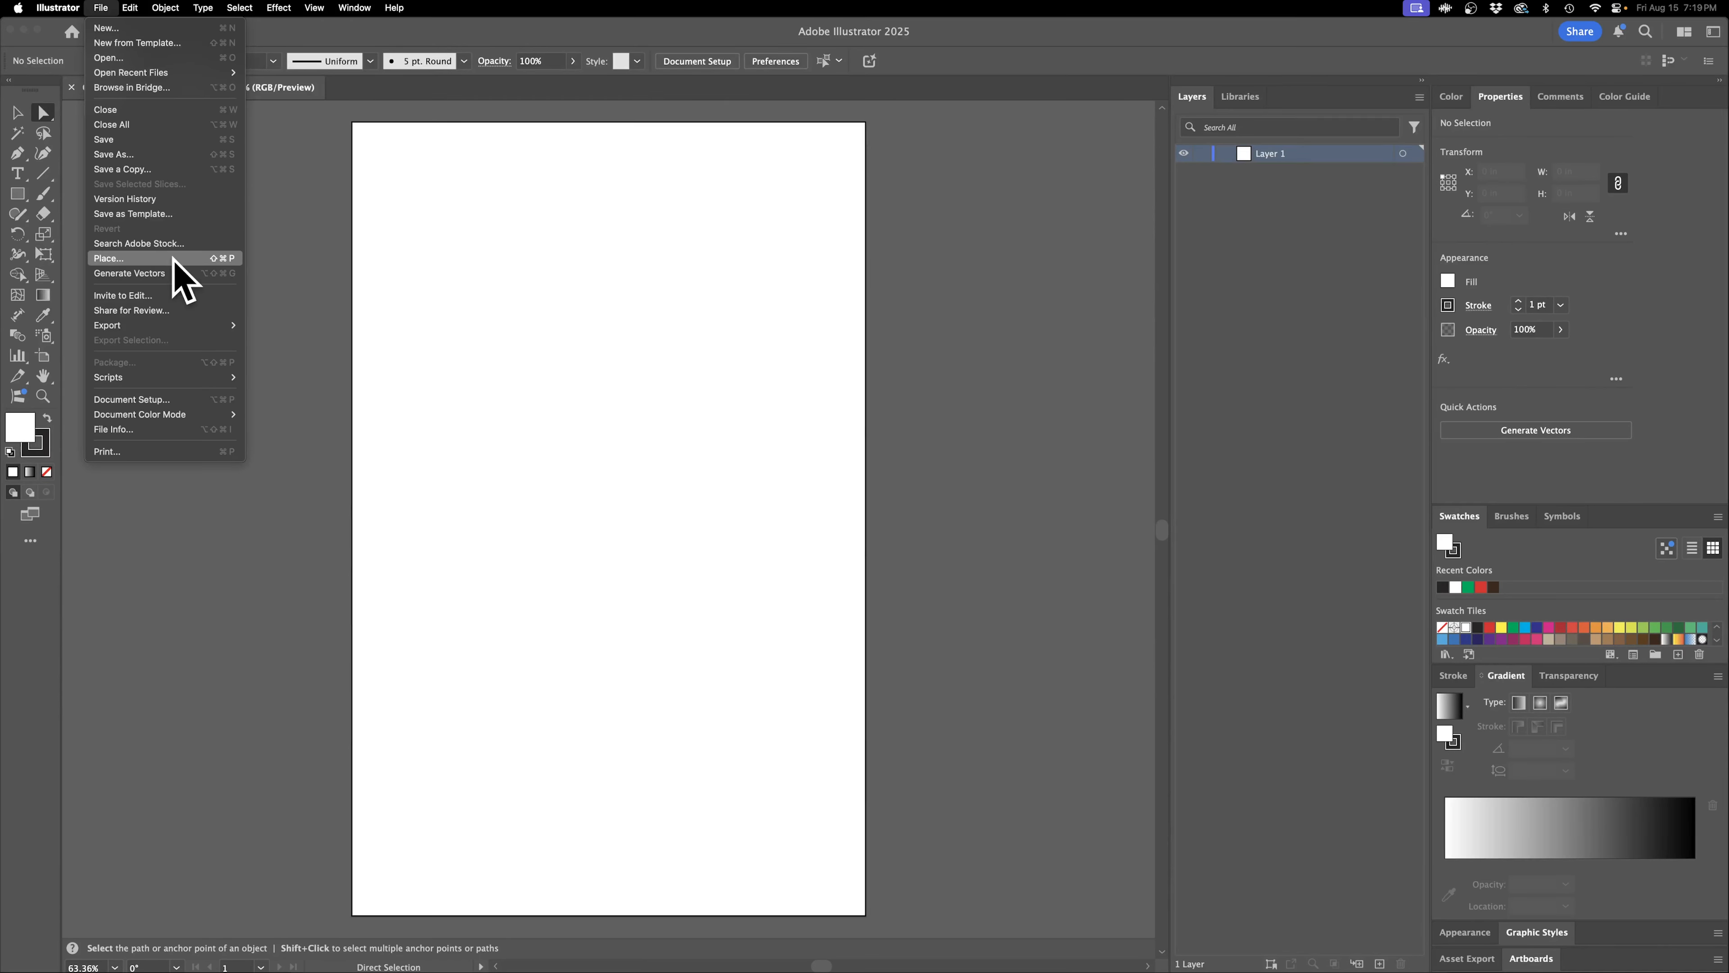
click(773, 453)
key(super+shift+p)
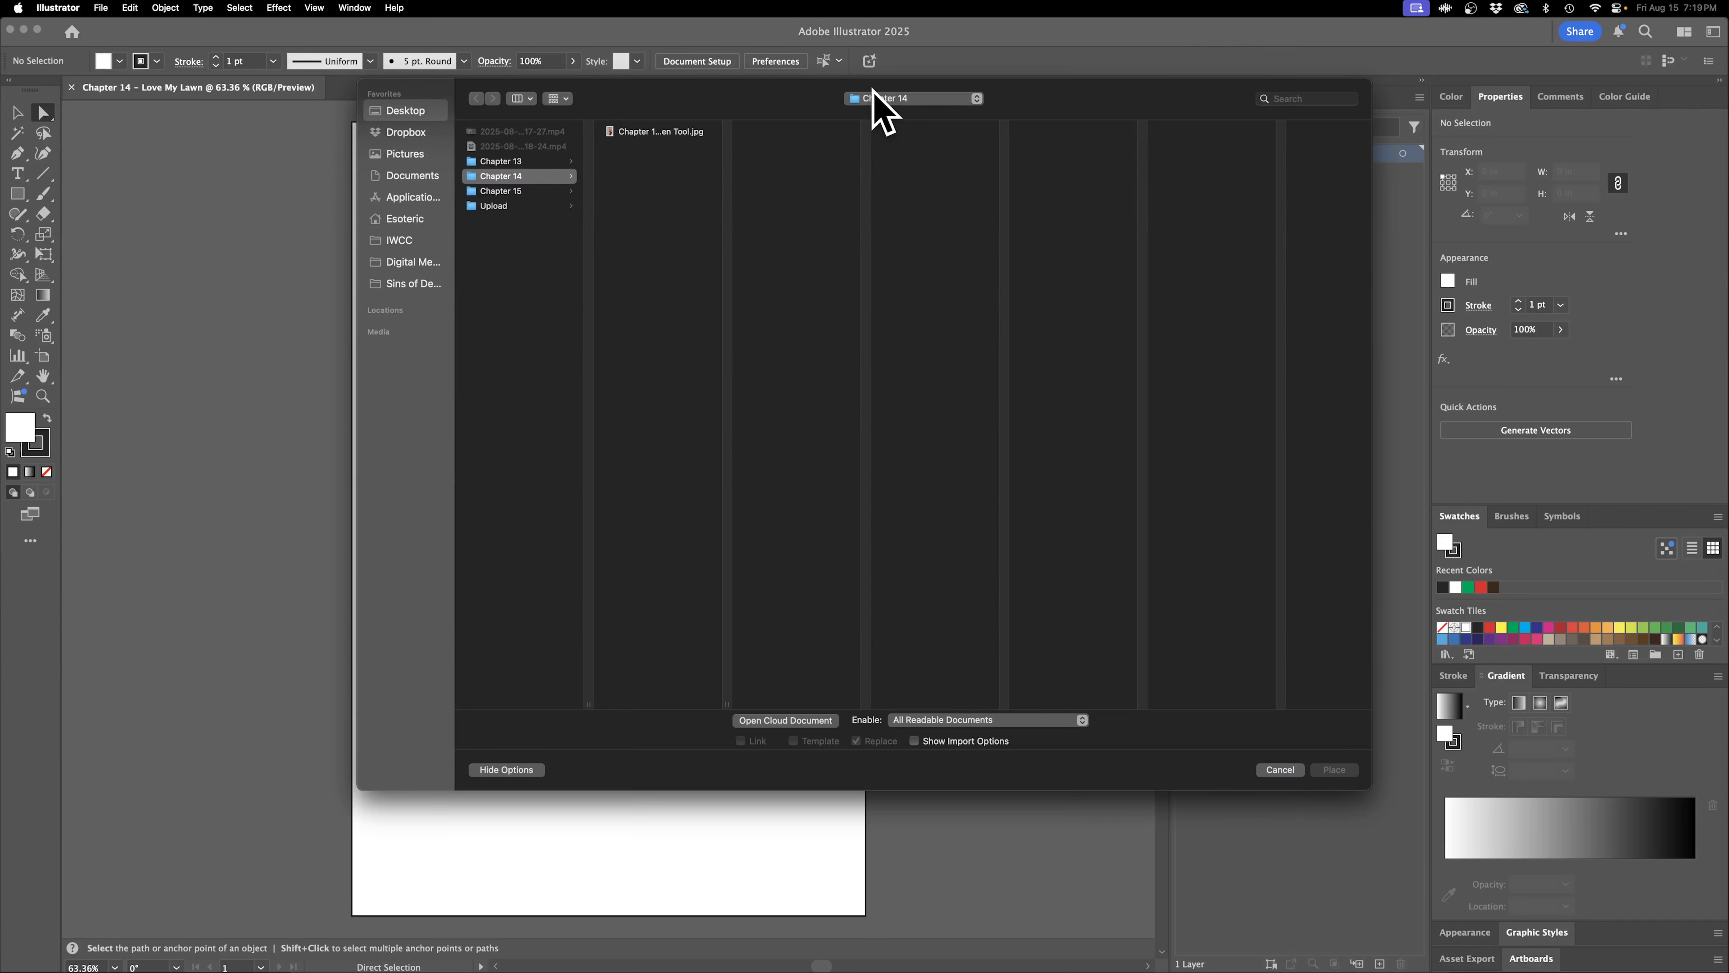
click(1280, 770)
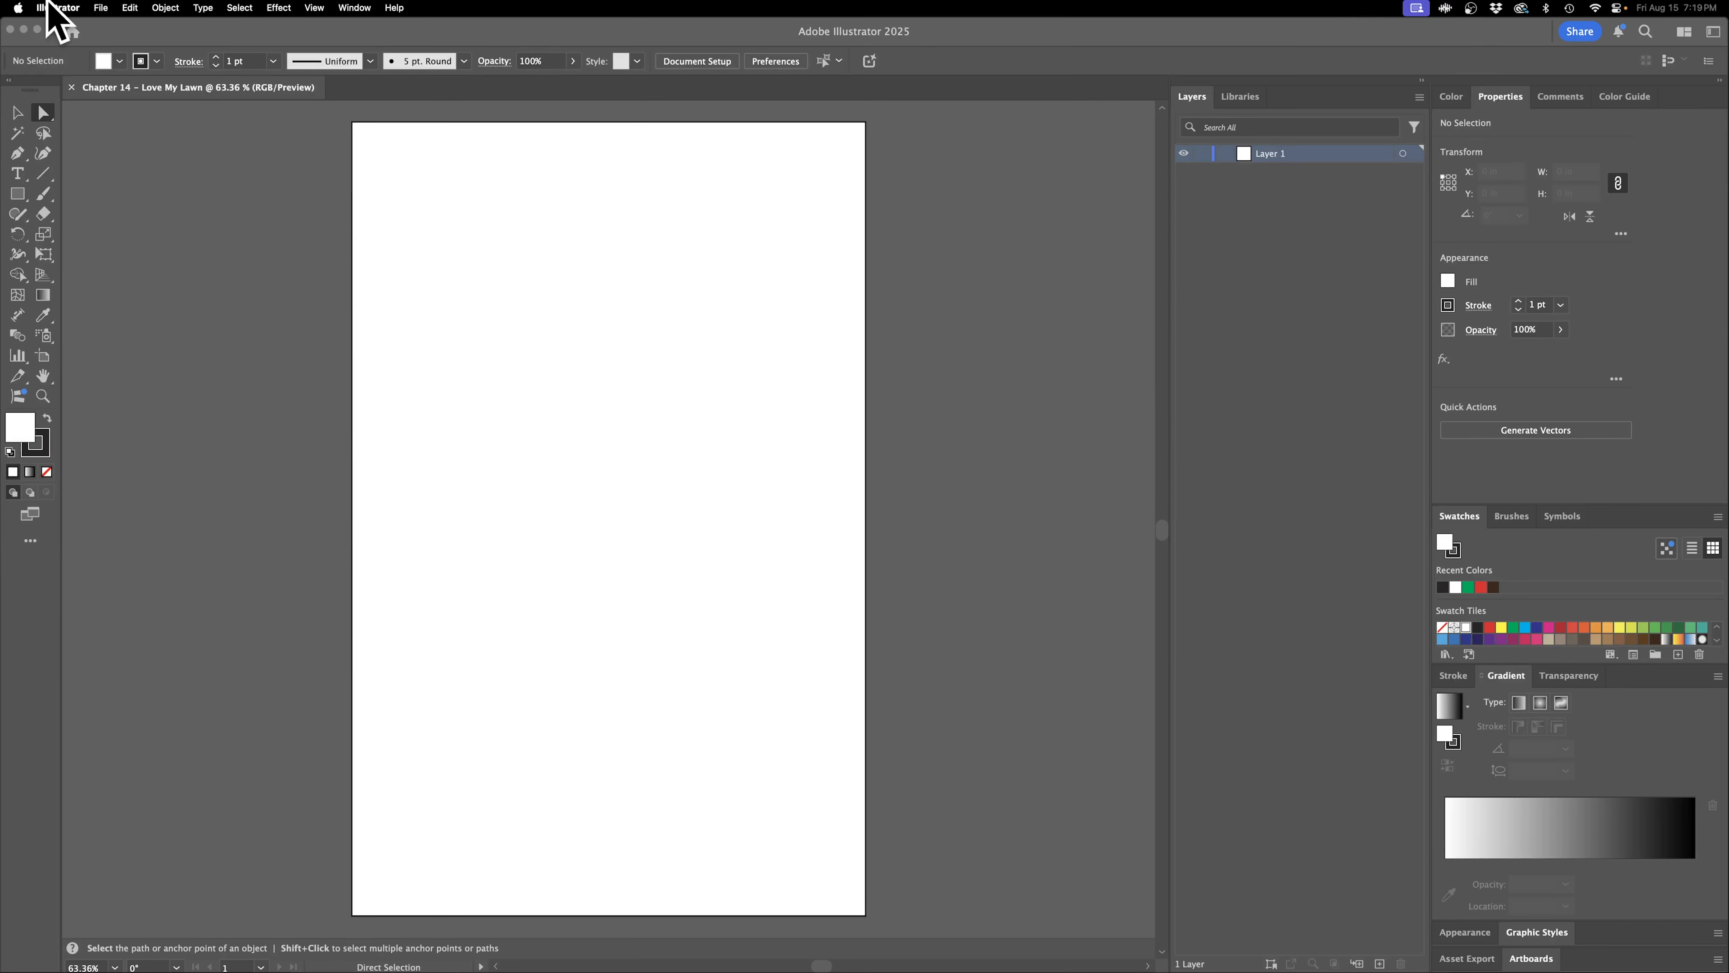
Browse to the Chapter 14 - Pen Tool folder in the Digital Media Work Book for placing a file, and leave without placing anything.
click(49, 6)
mouse_move(102, 8)
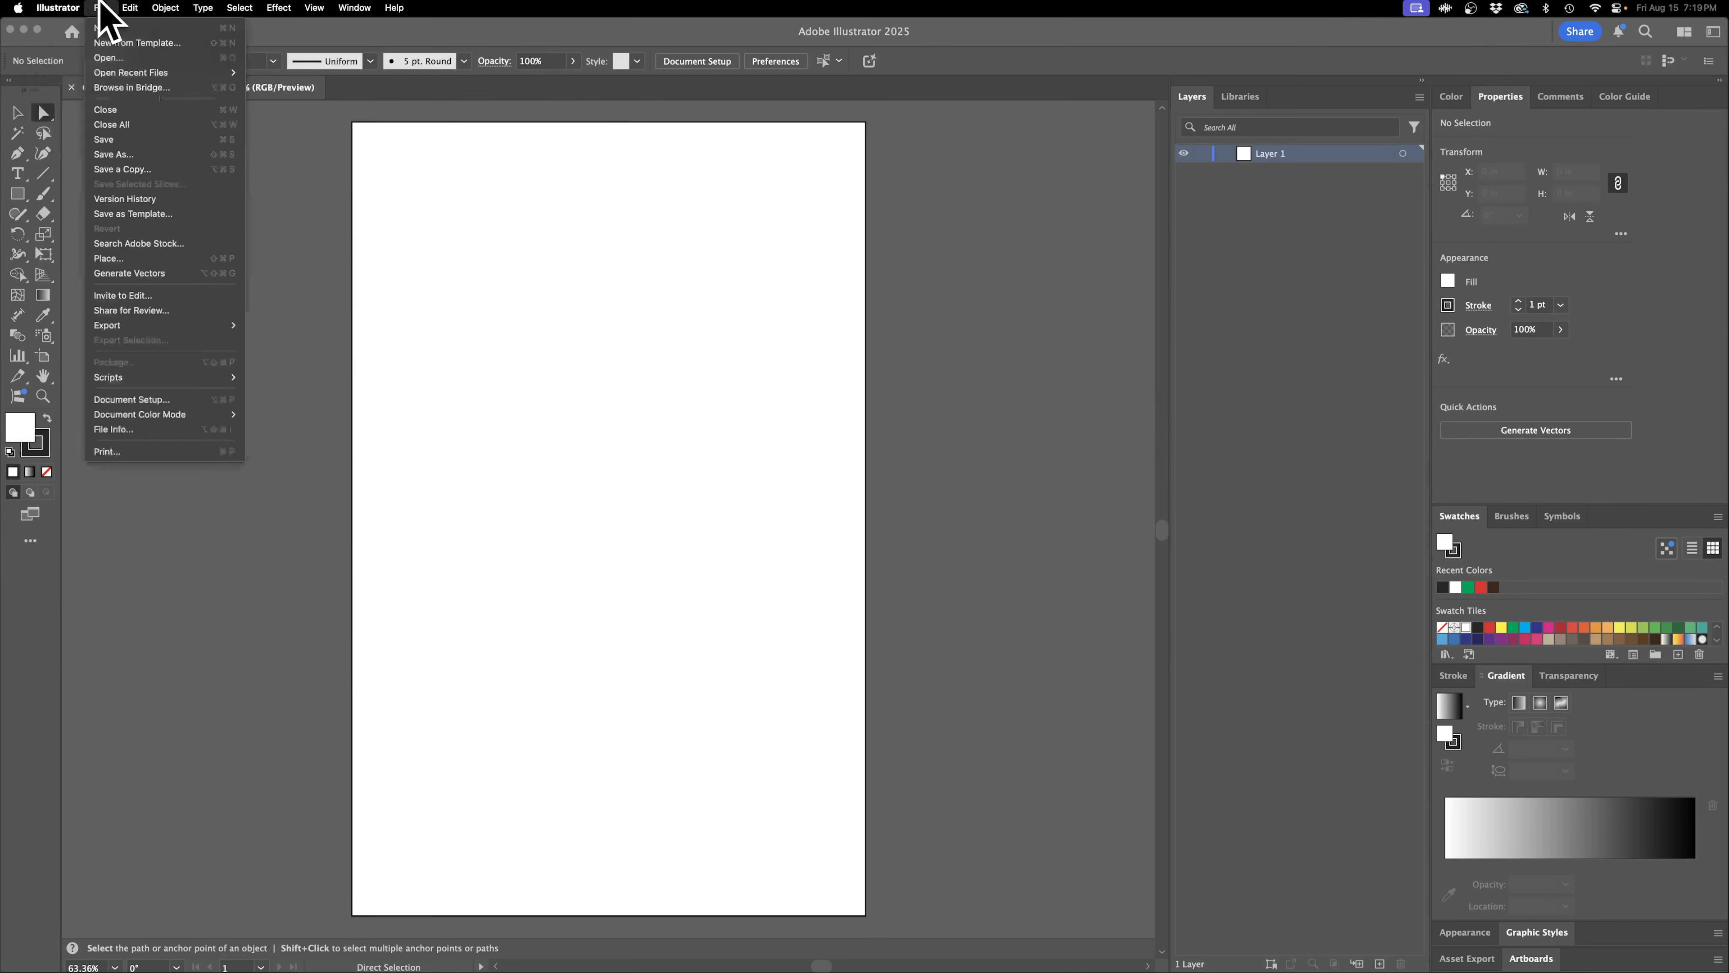
click(125, 258)
click(412, 262)
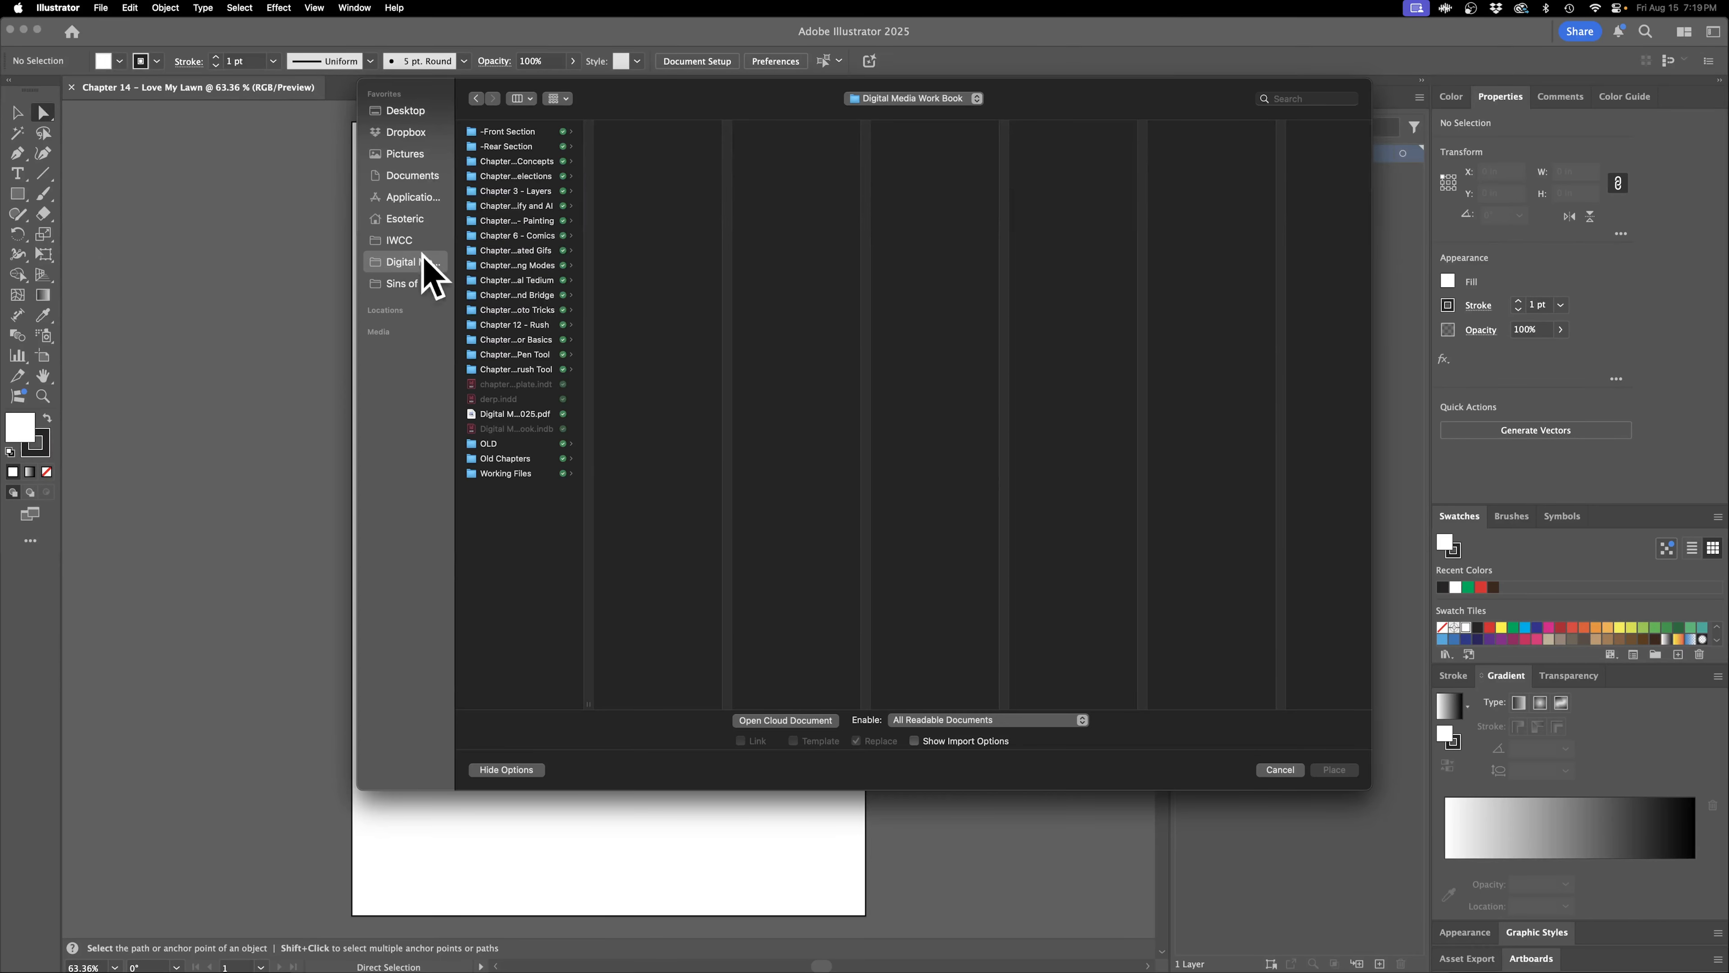
click(515, 355)
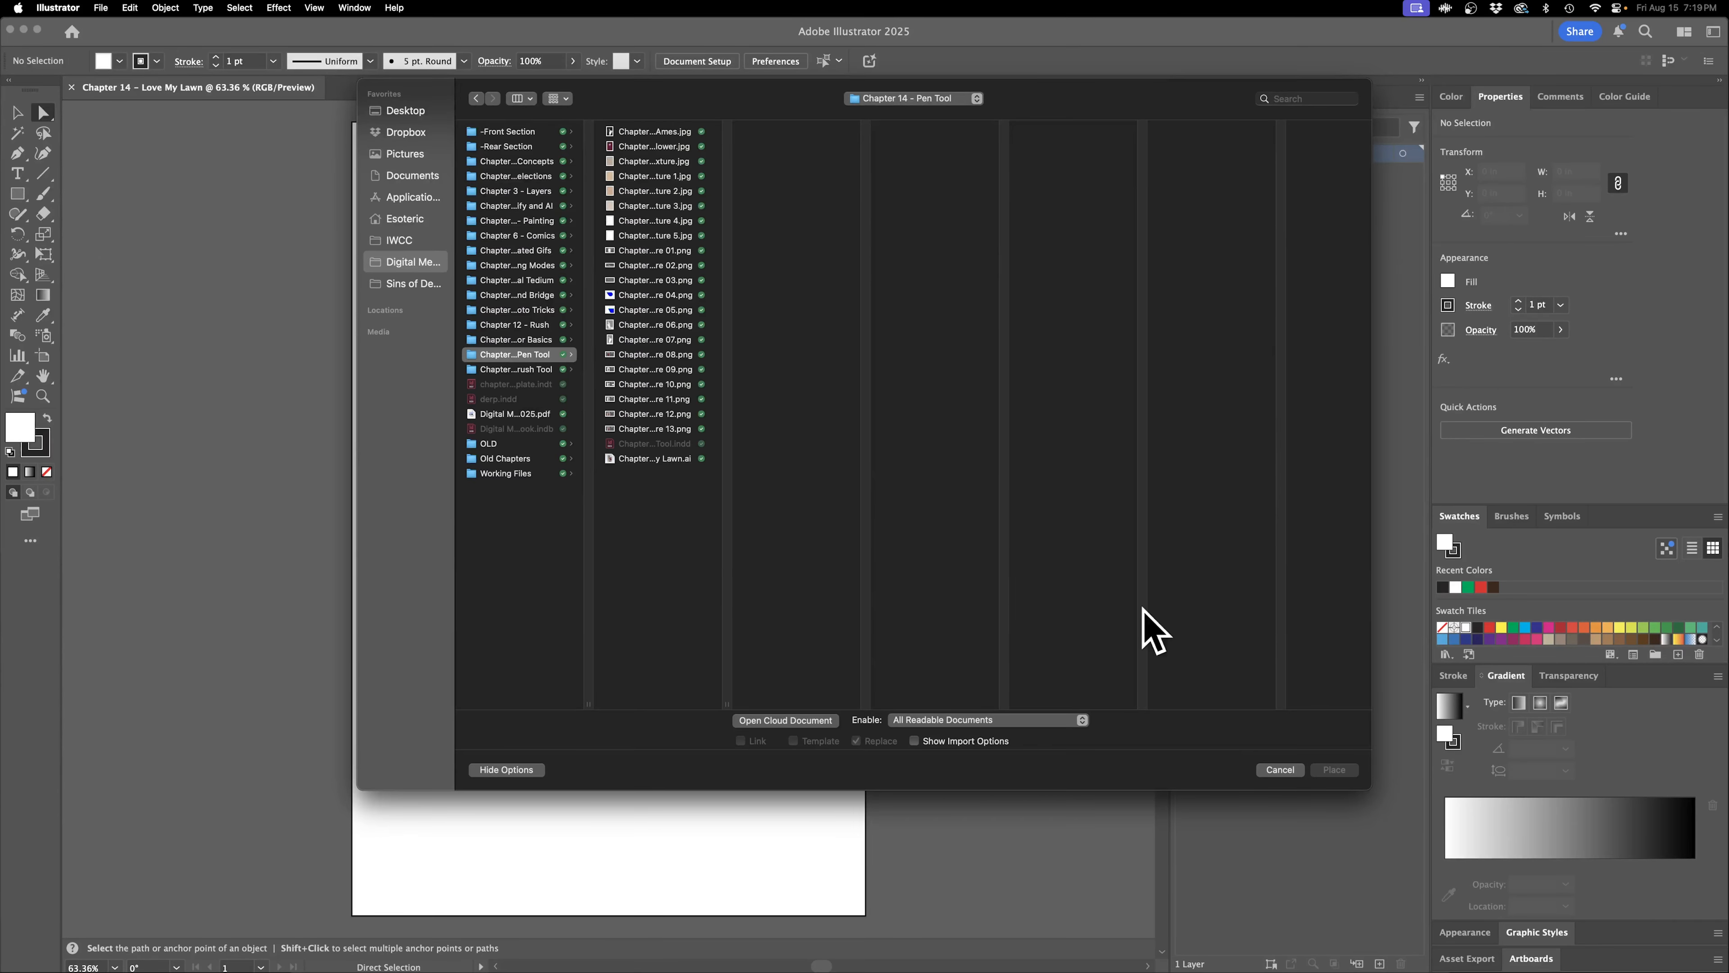
click(1279, 769)
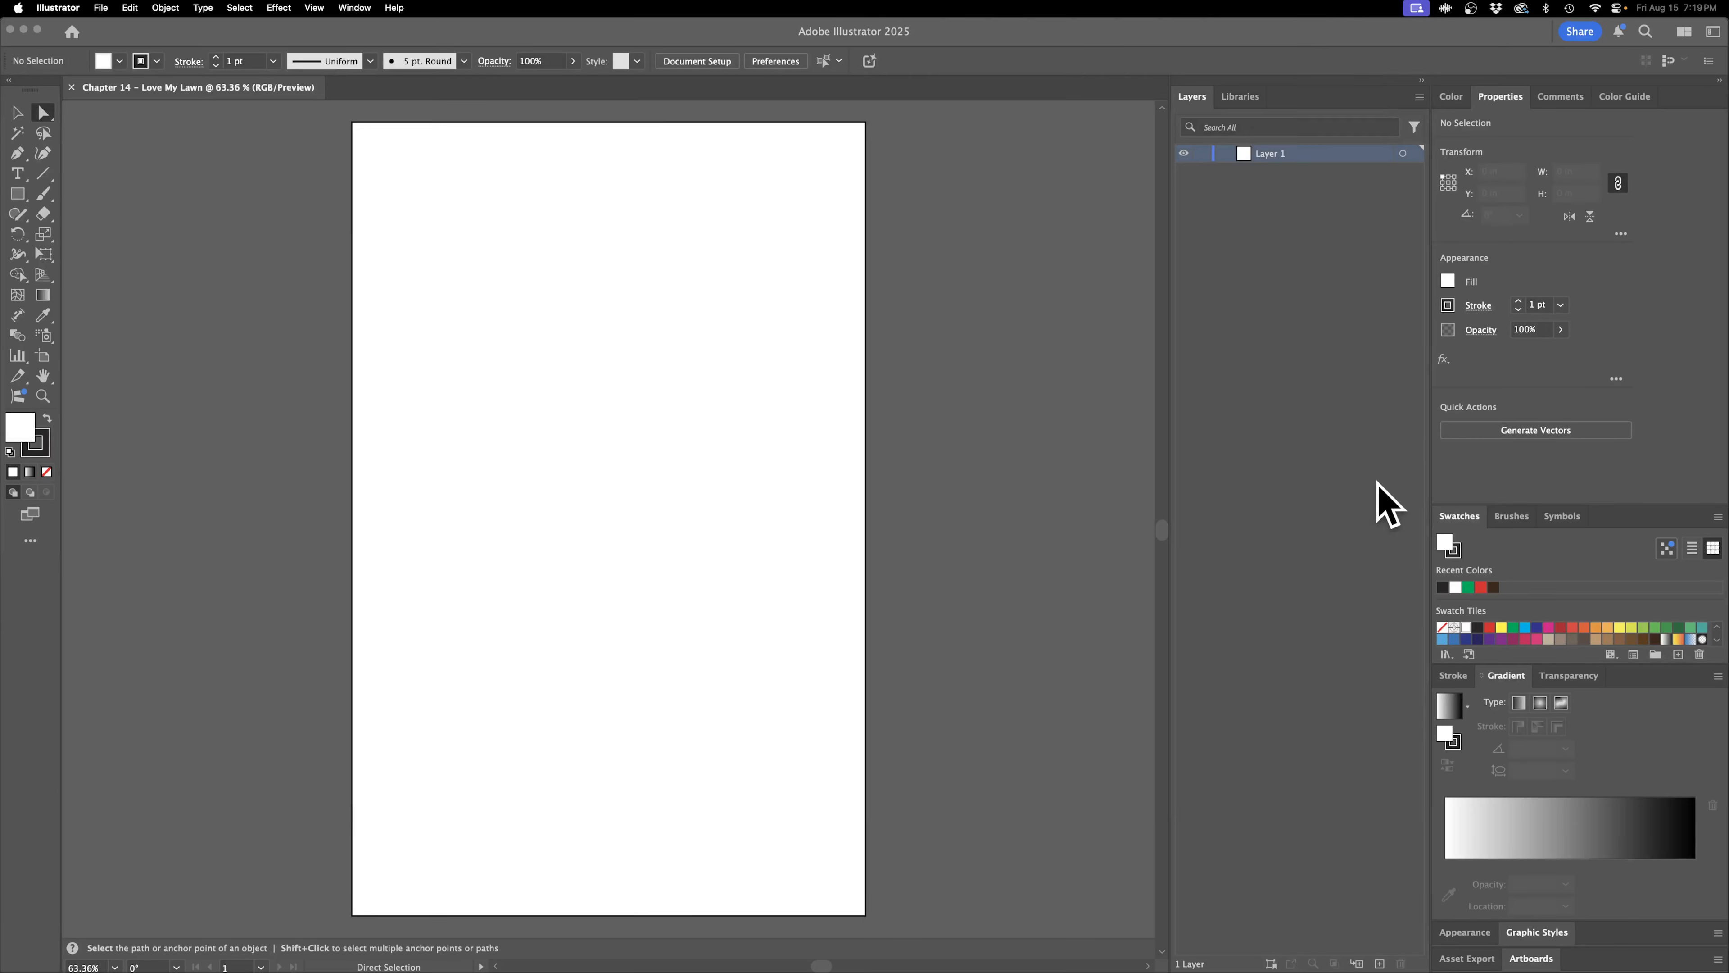
click(1484, 8)
click(1506, 108)
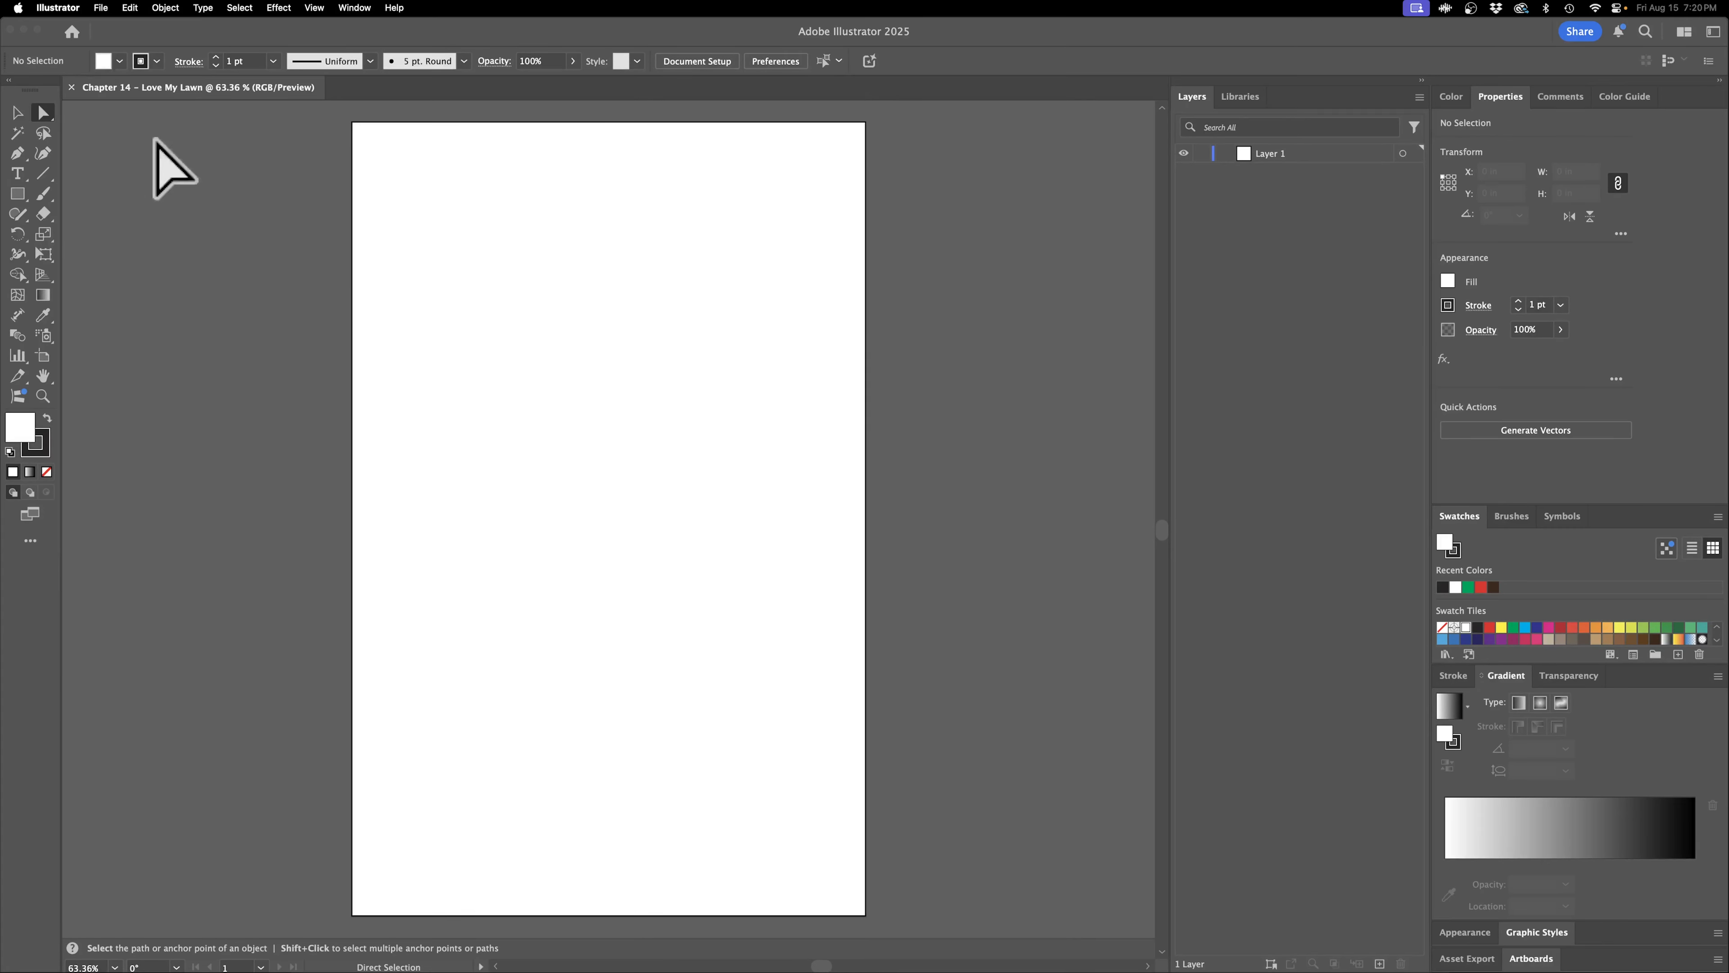
Place Chapter 14 - Book - Adrienne Ames.jpg from the Chapter 14 - Pen Tool folder as a template.
click(101, 7)
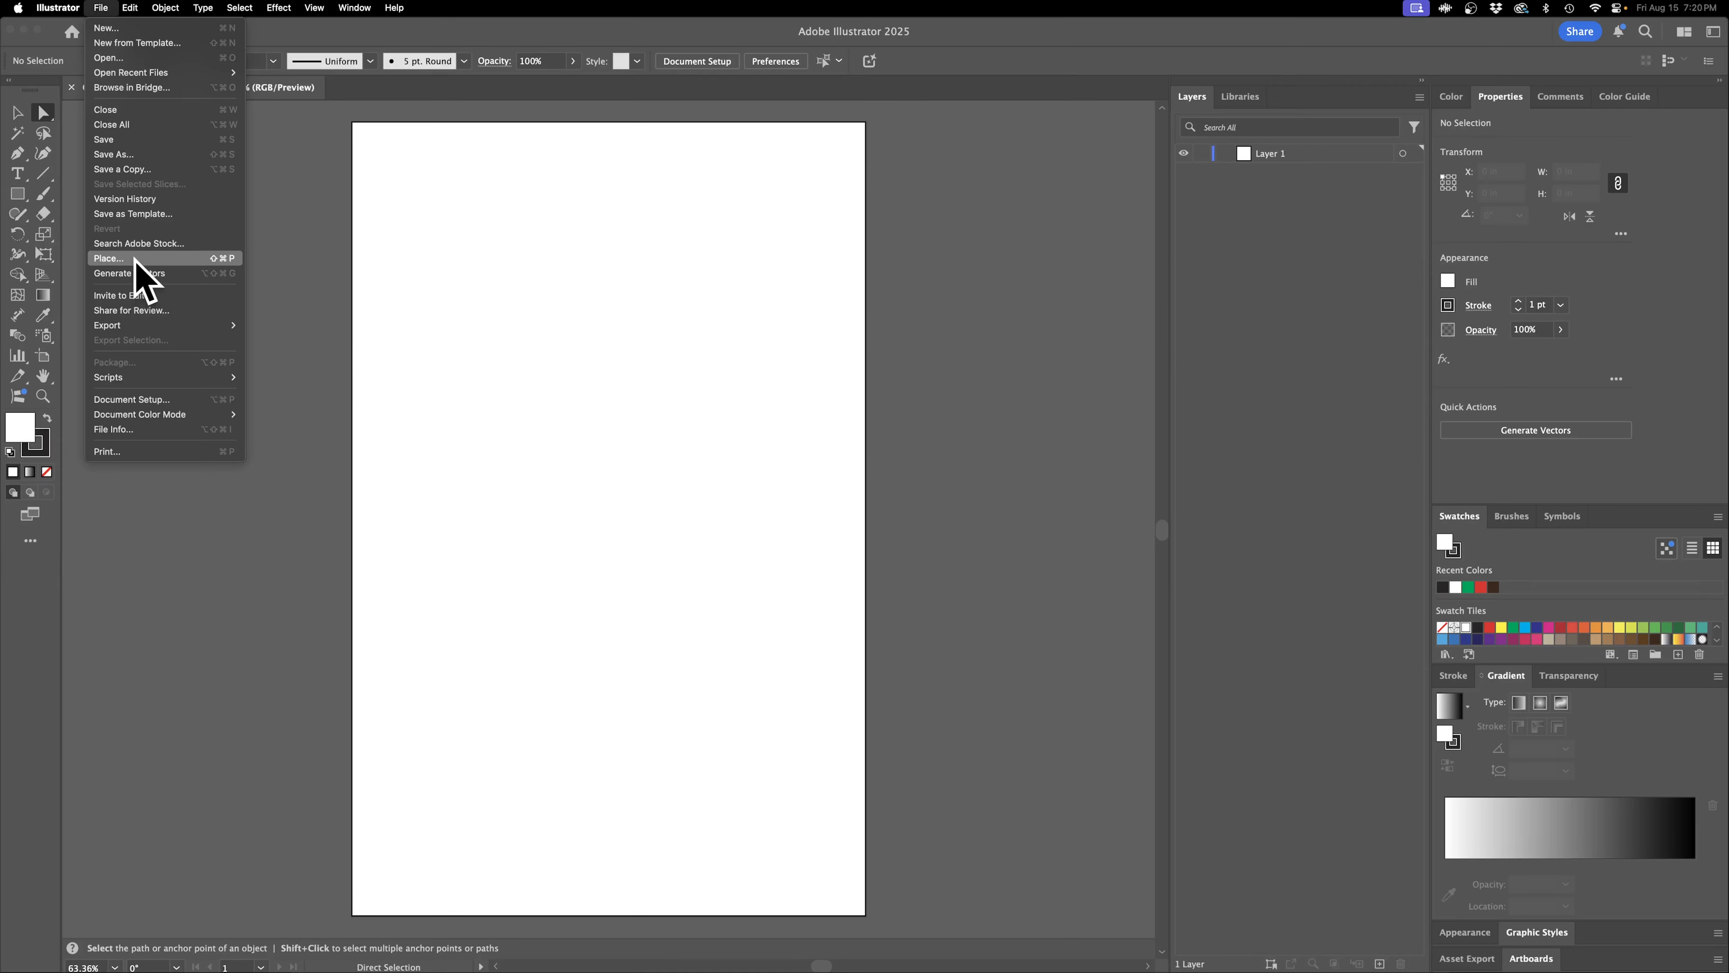
click(120, 258)
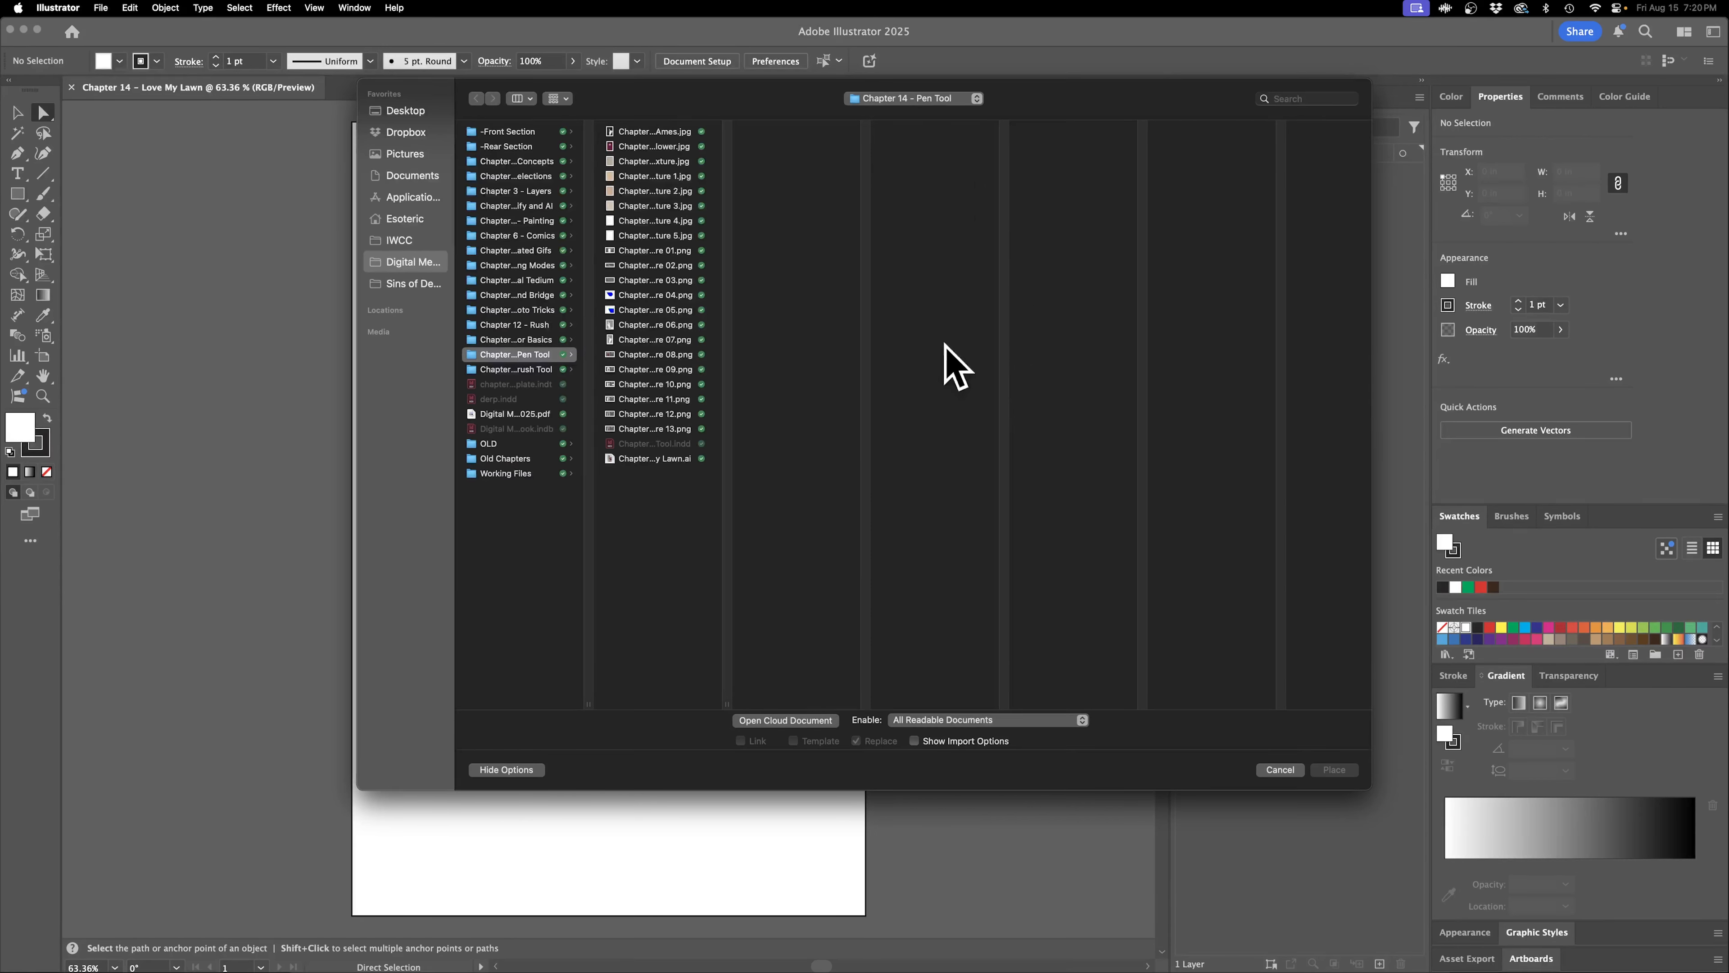
drag(725, 702, 820, 676)
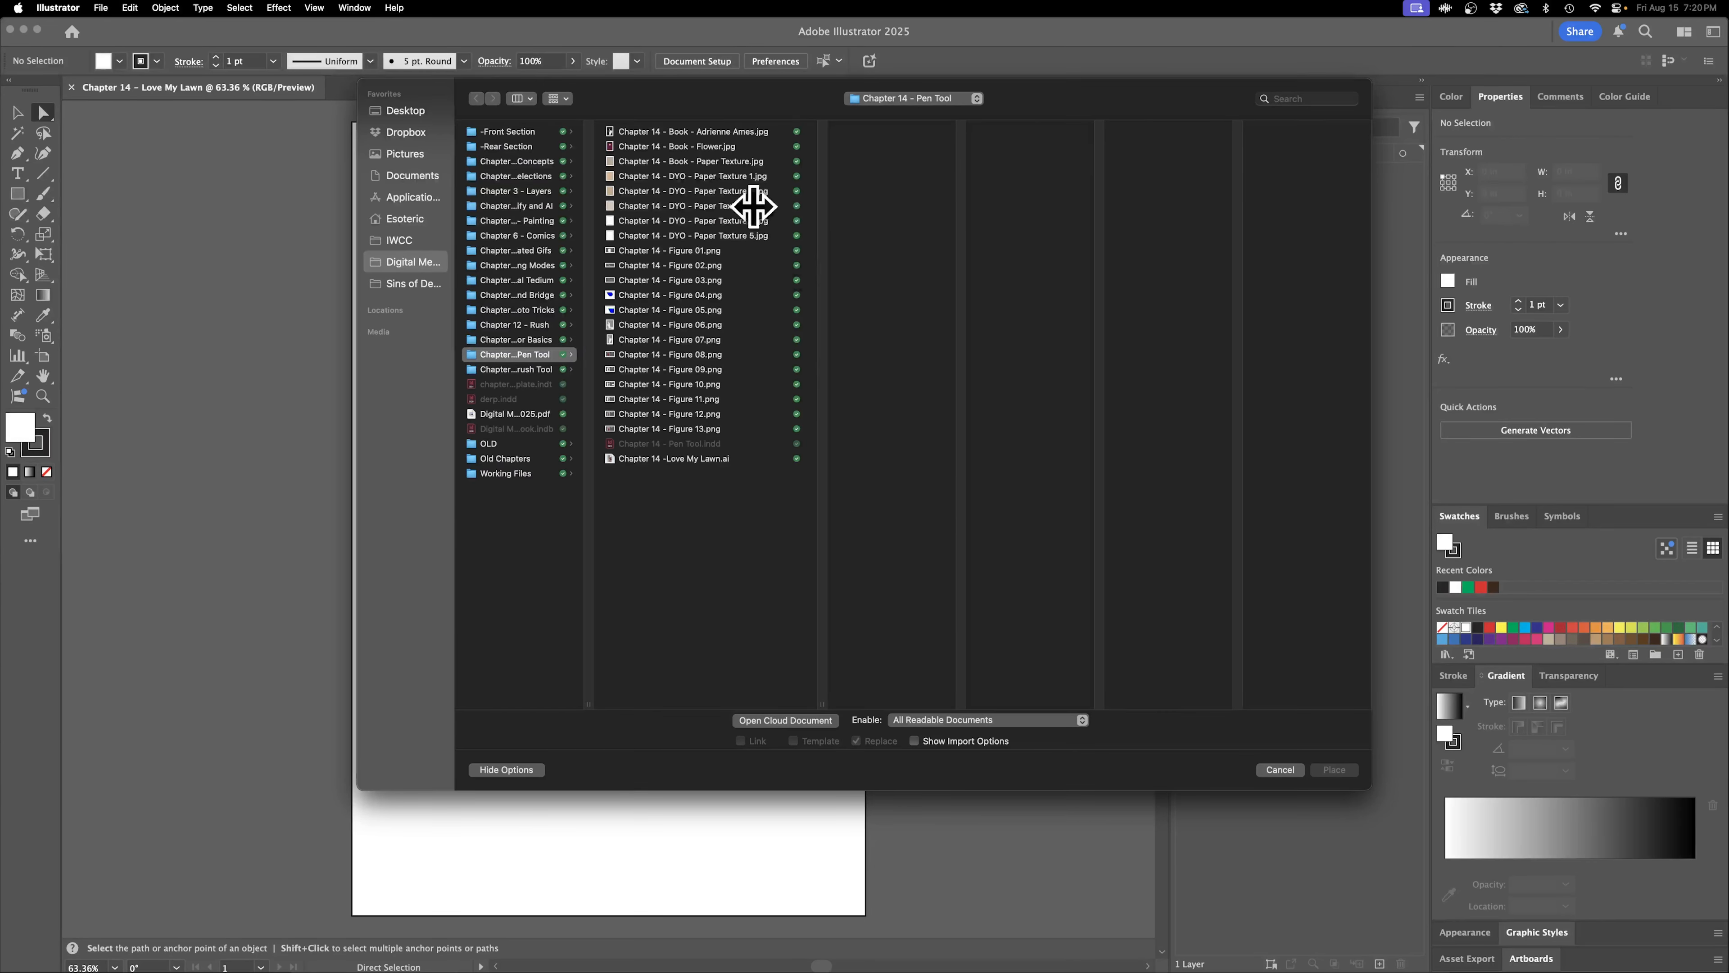
click(698, 131)
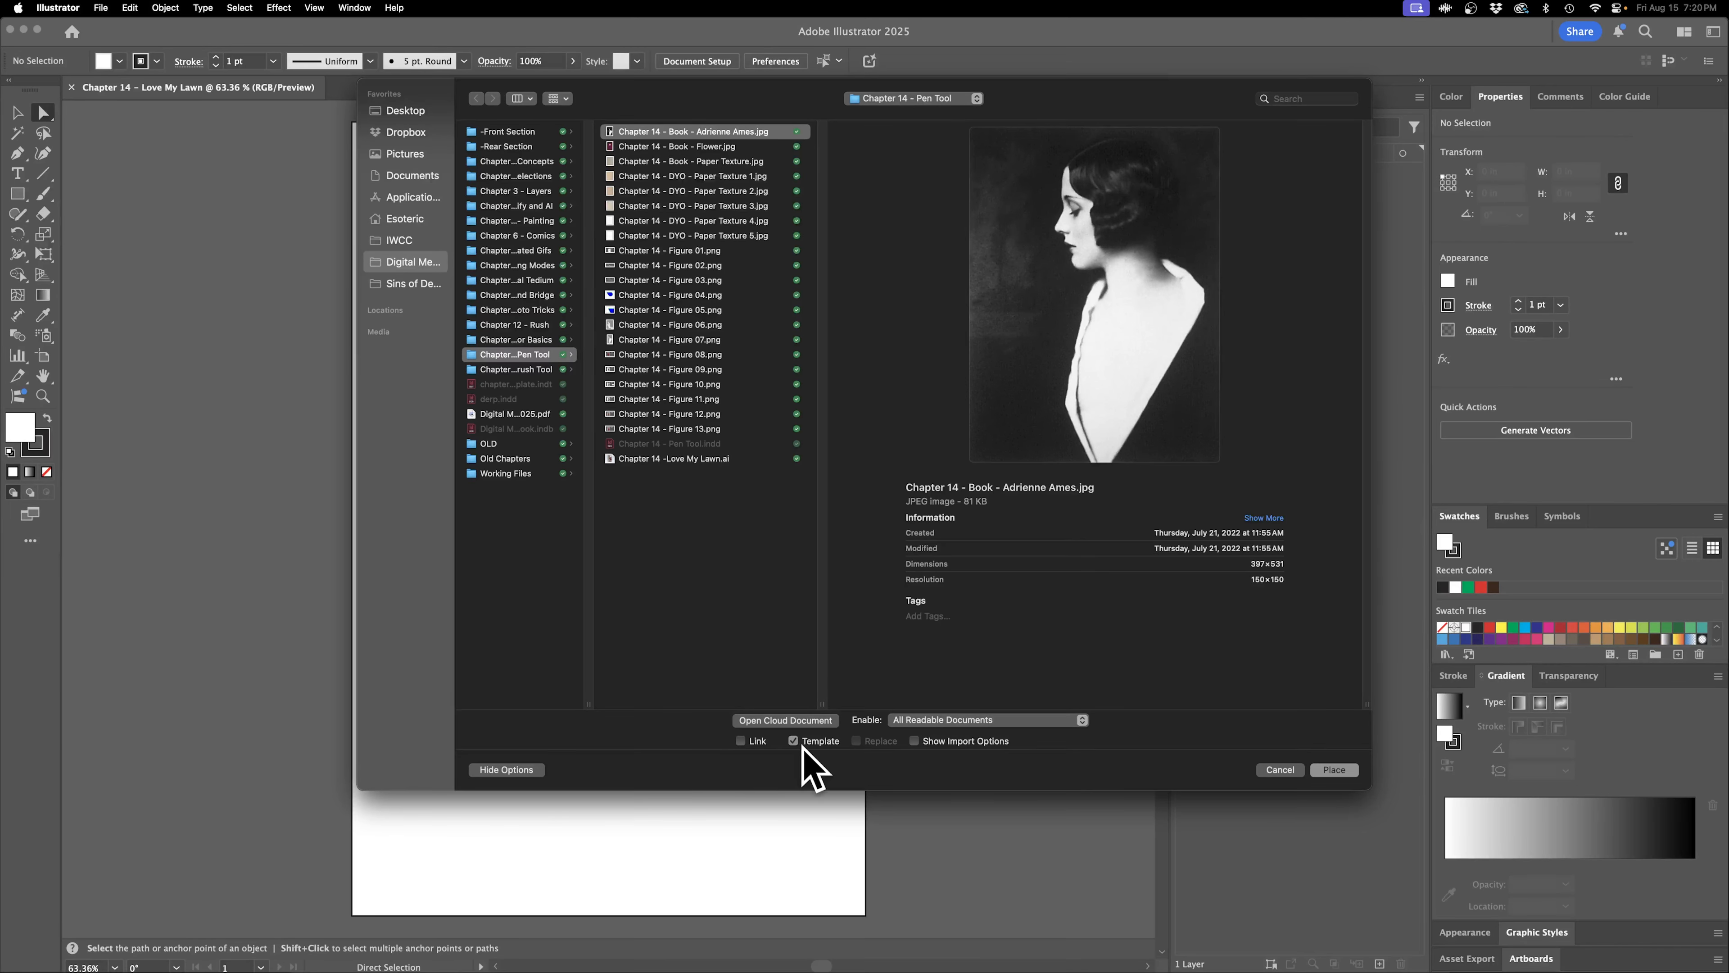
click(1333, 770)
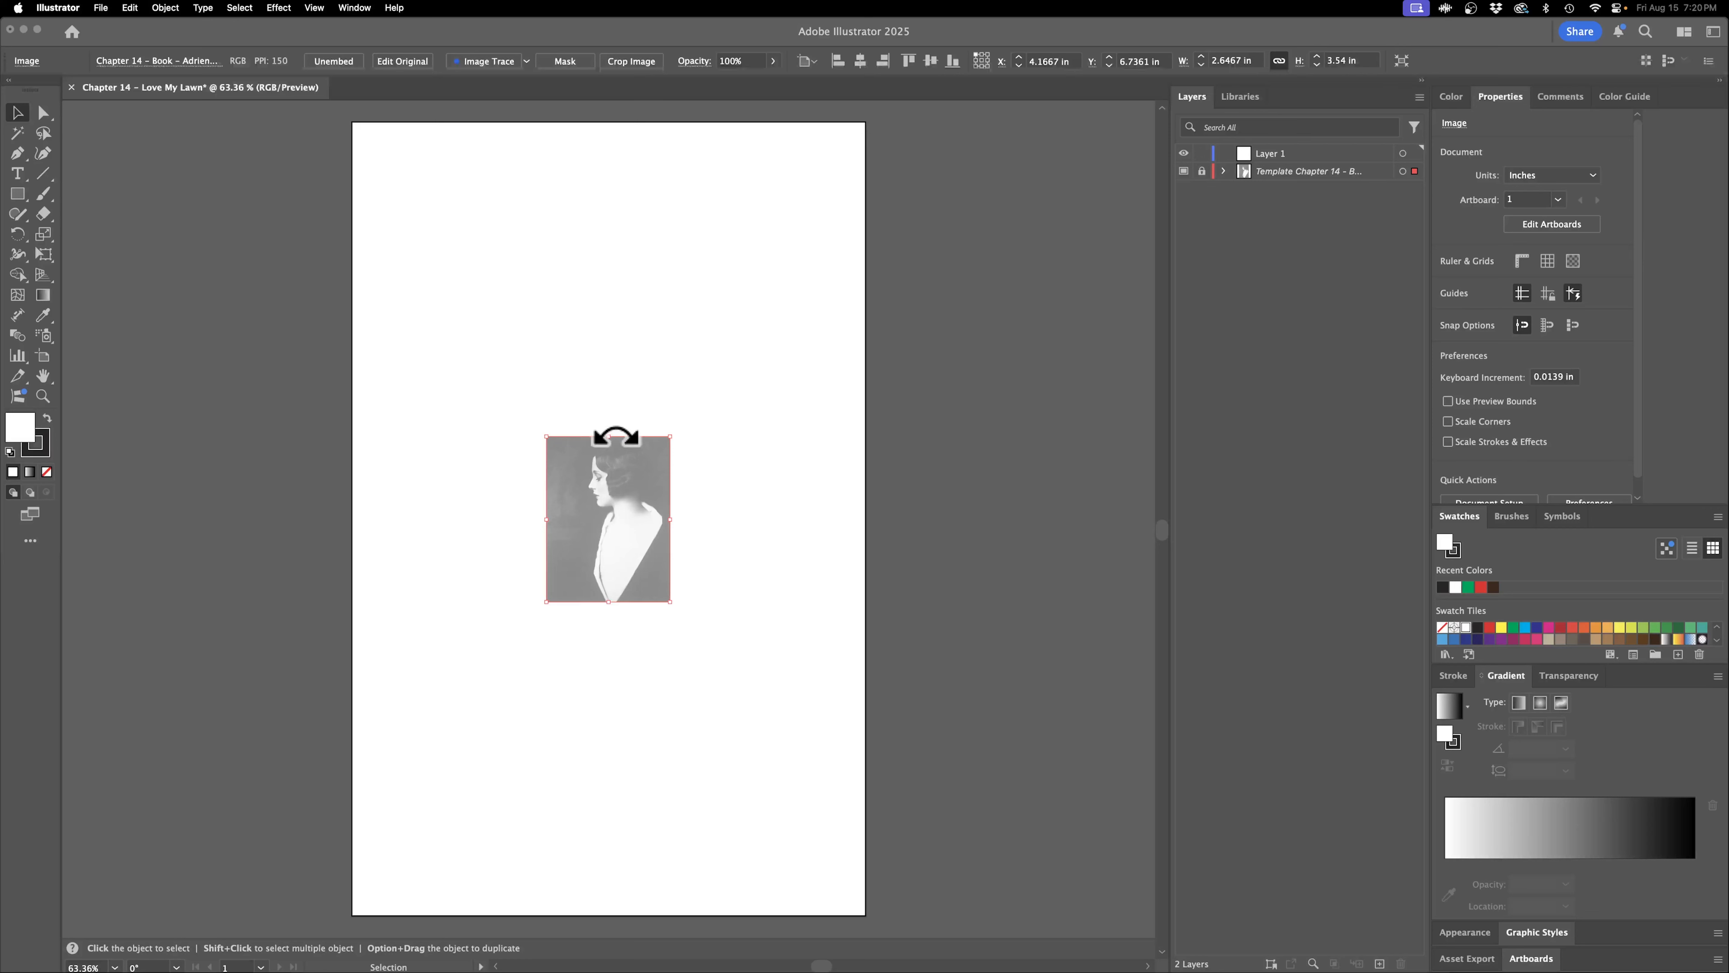
Unlock the template layer to enlarge the portrait to about 6.11 × 8.17 in, and lock the layer again.
drag(615, 442, 676, 250)
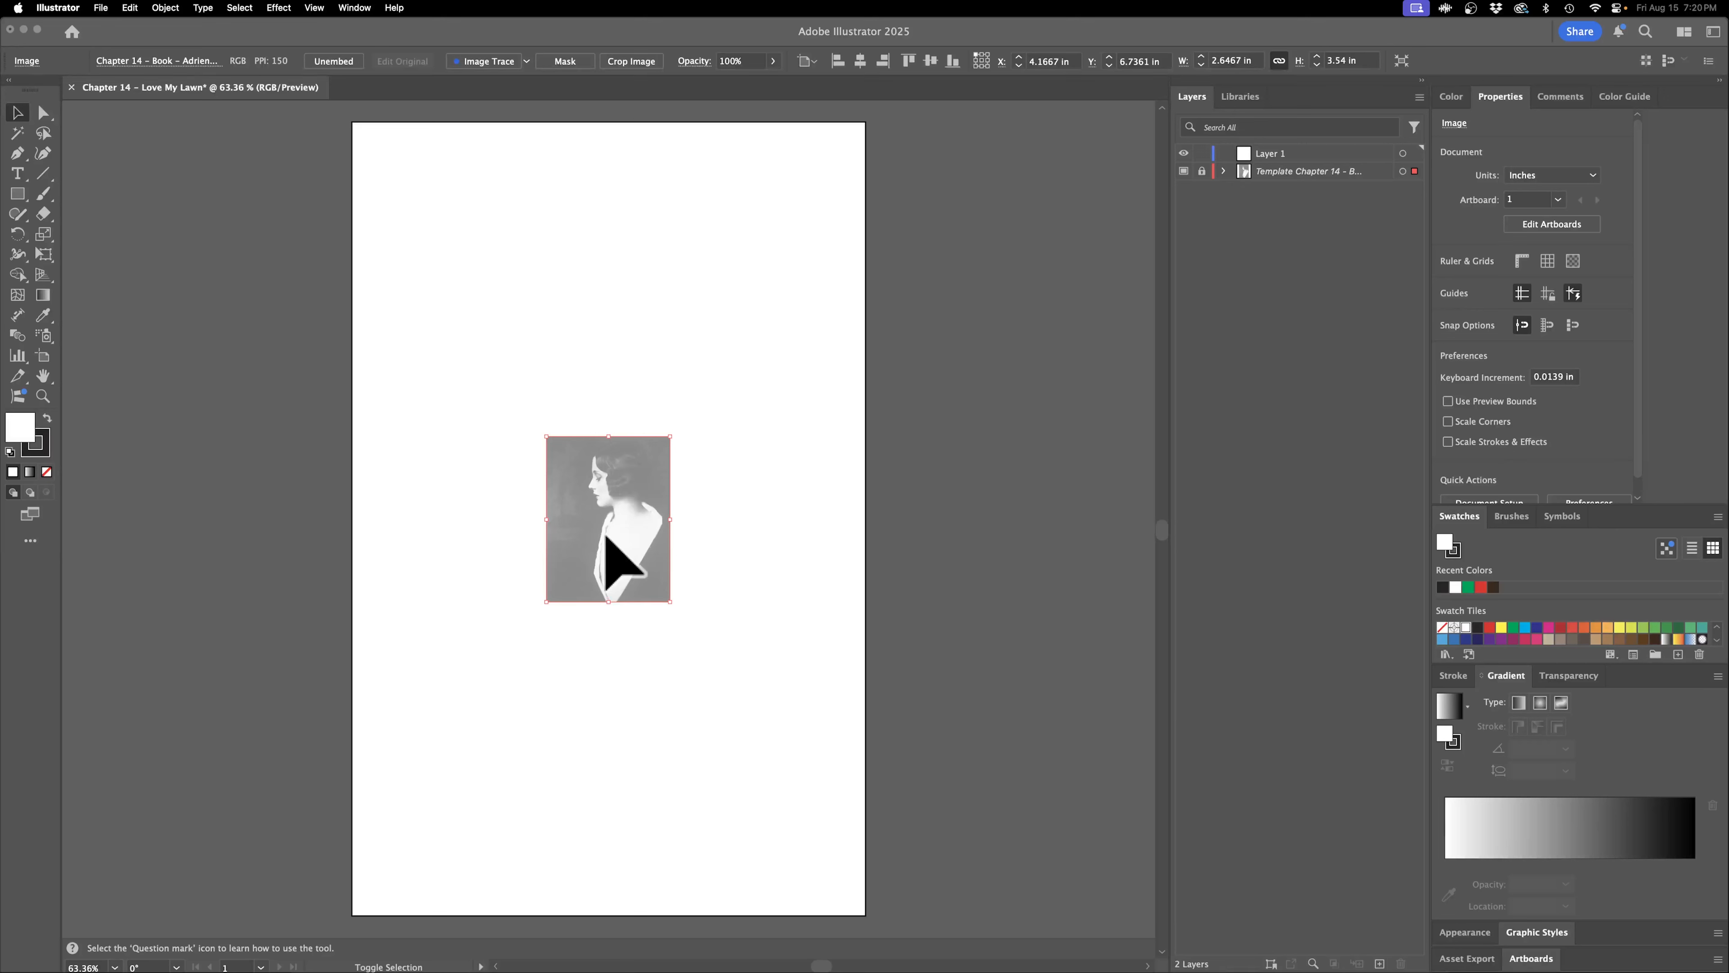
click(610, 443)
click(1201, 172)
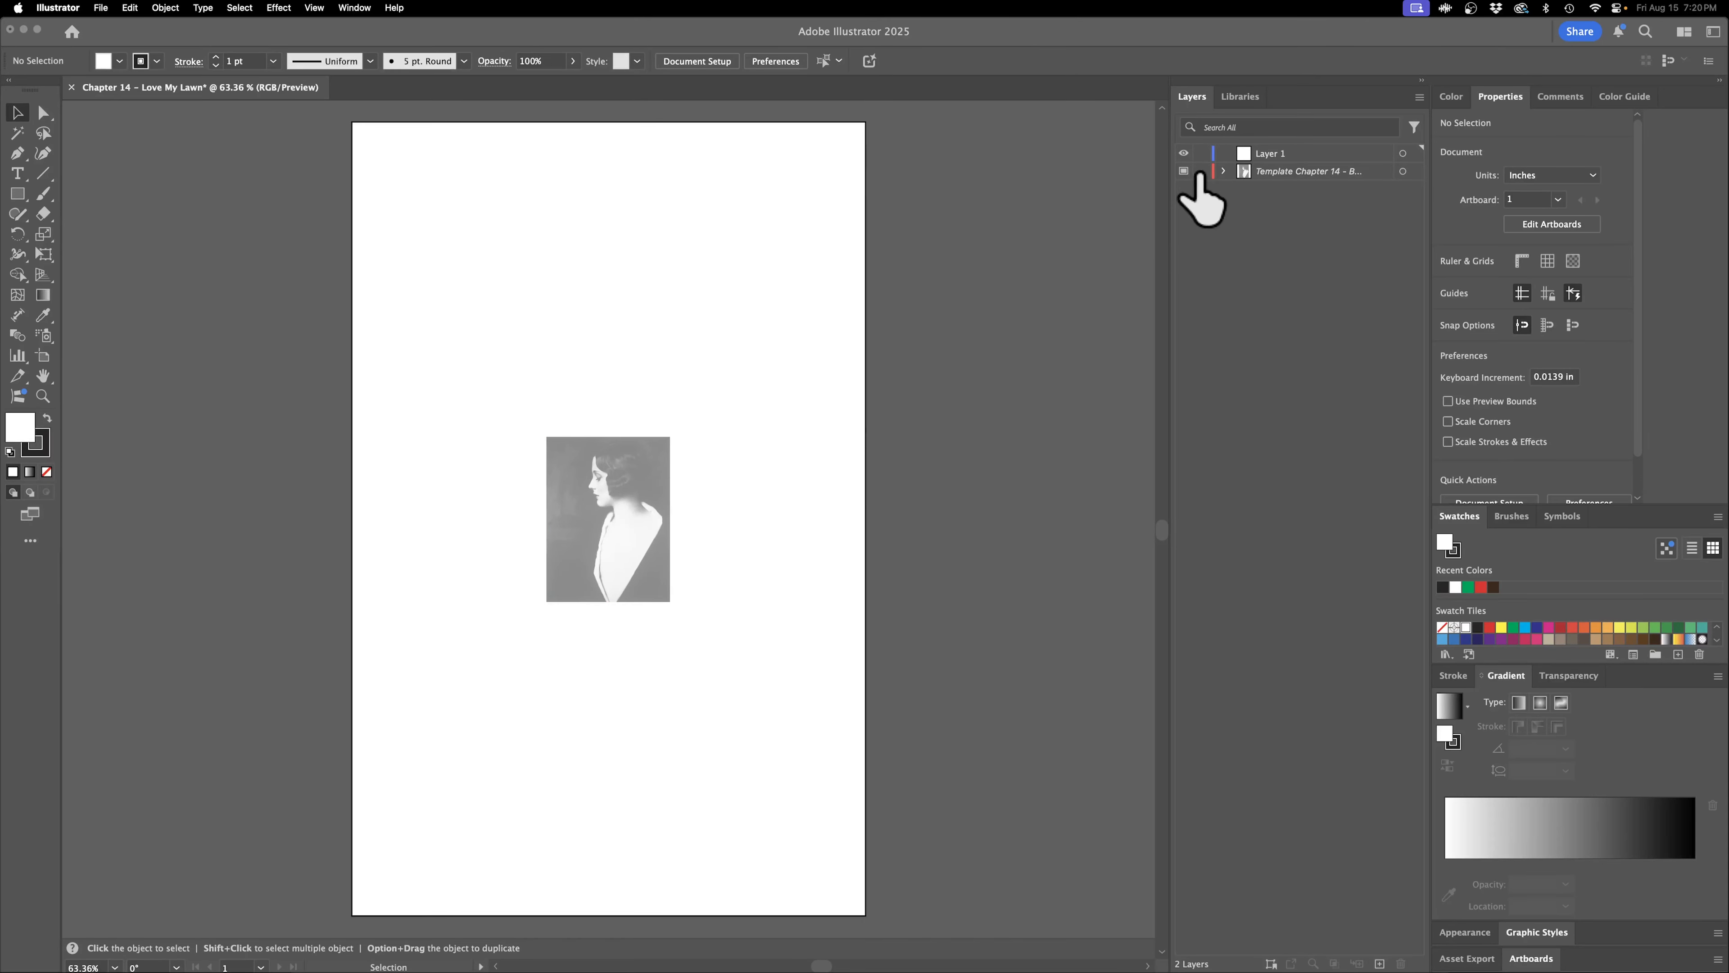
click(584, 504)
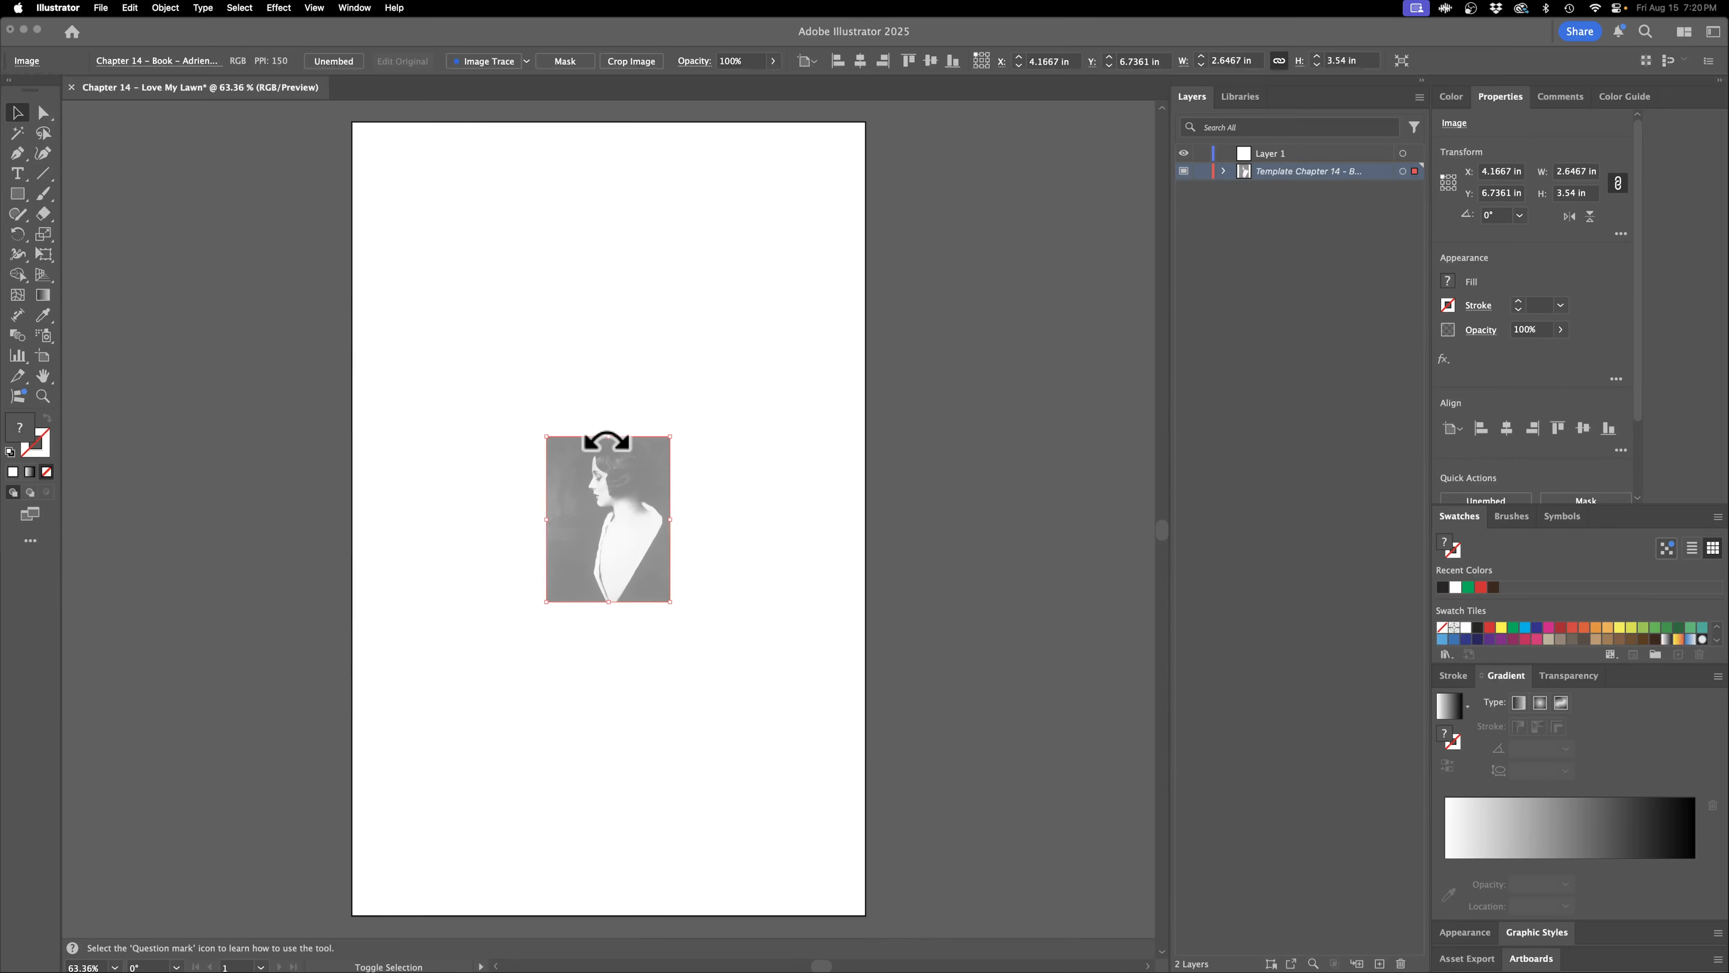
drag(612, 438, 657, 223)
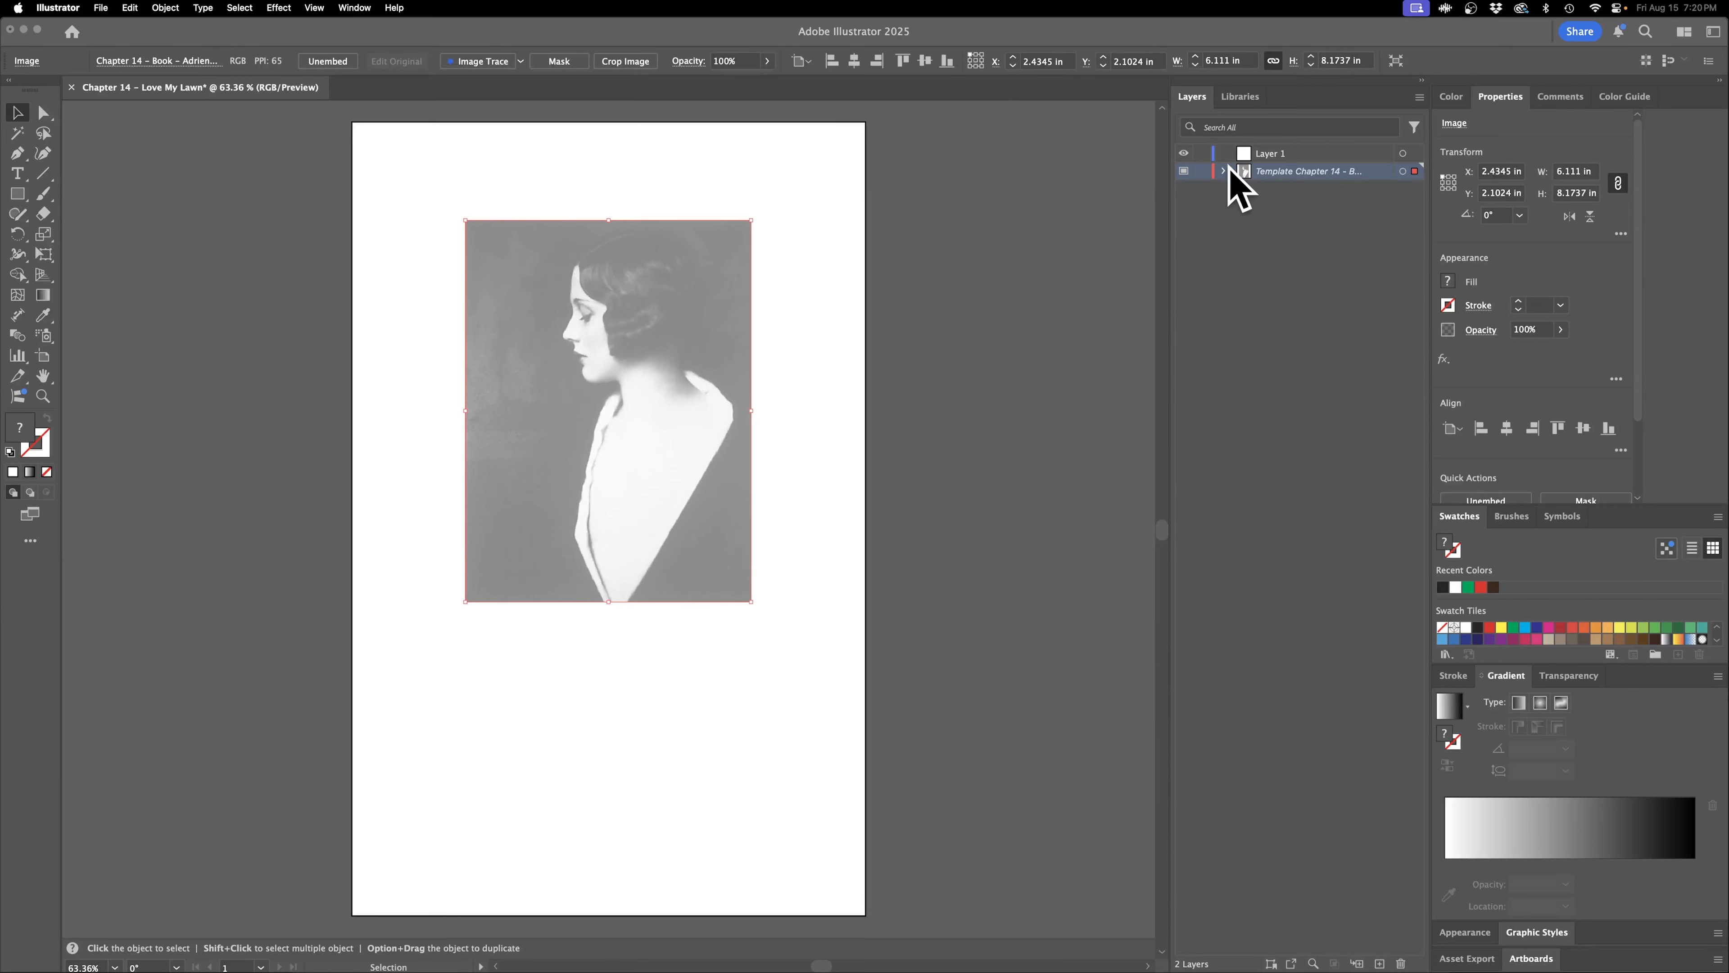
click(1201, 174)
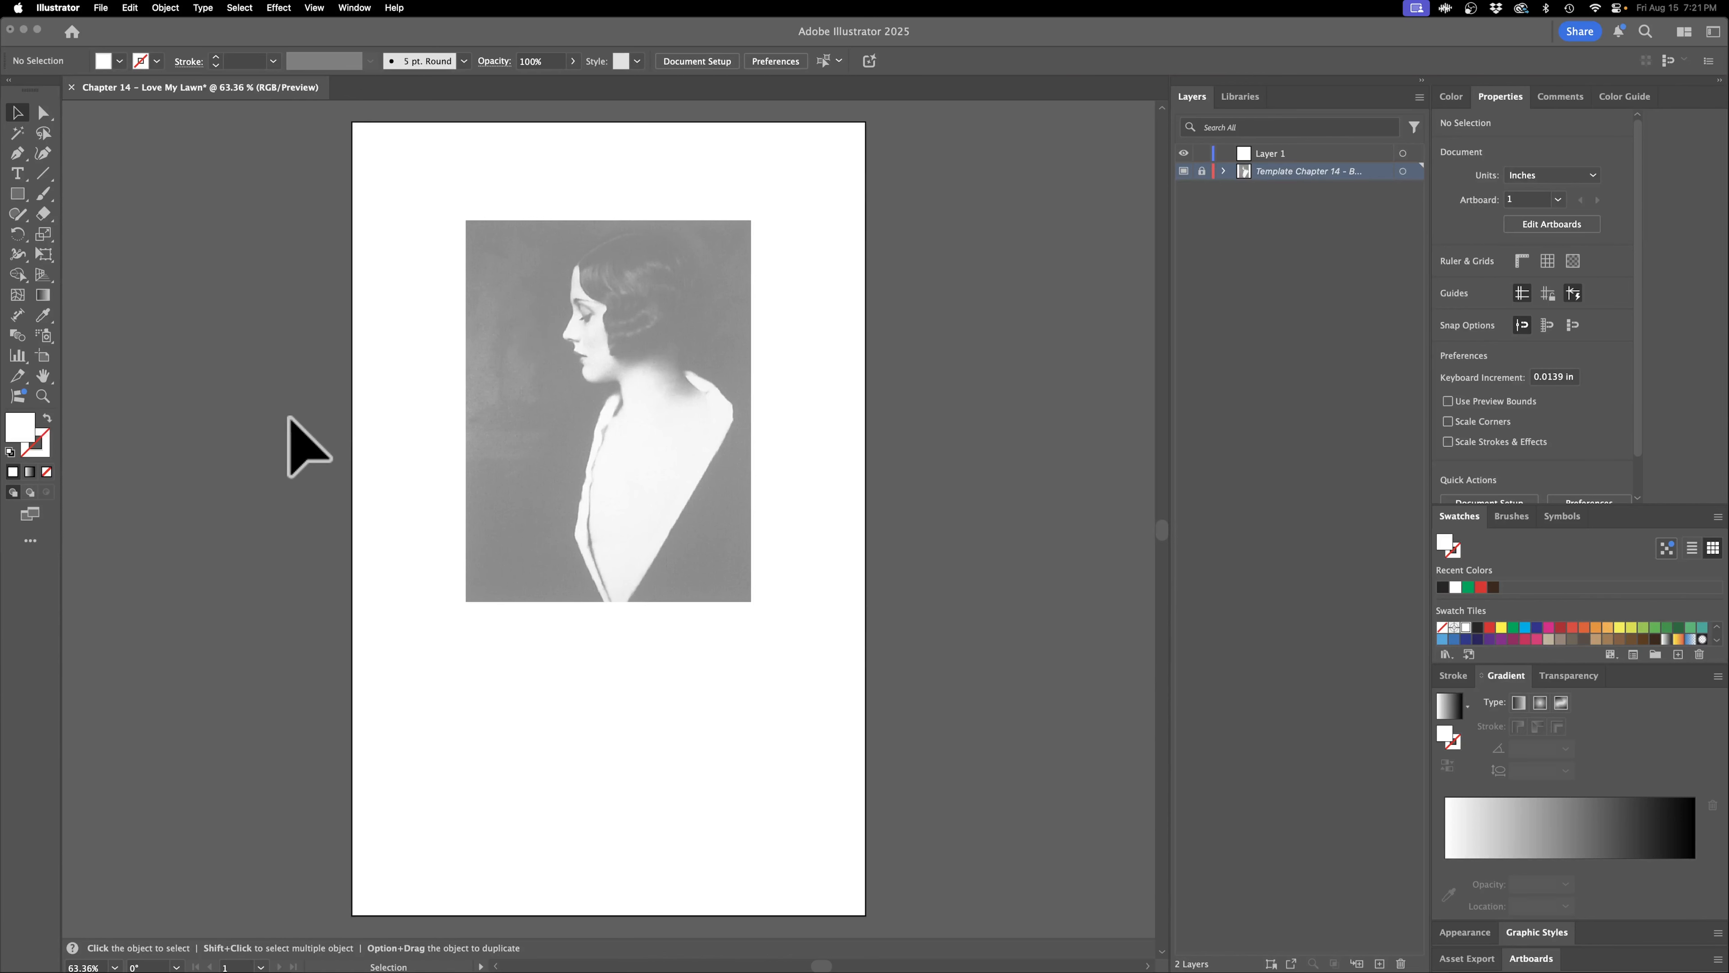
Draw a rectangle of about 11 × 16.93 in over the artboard on Layer 1, with no fill and the default 1 pt black stroke.
click(18, 194)
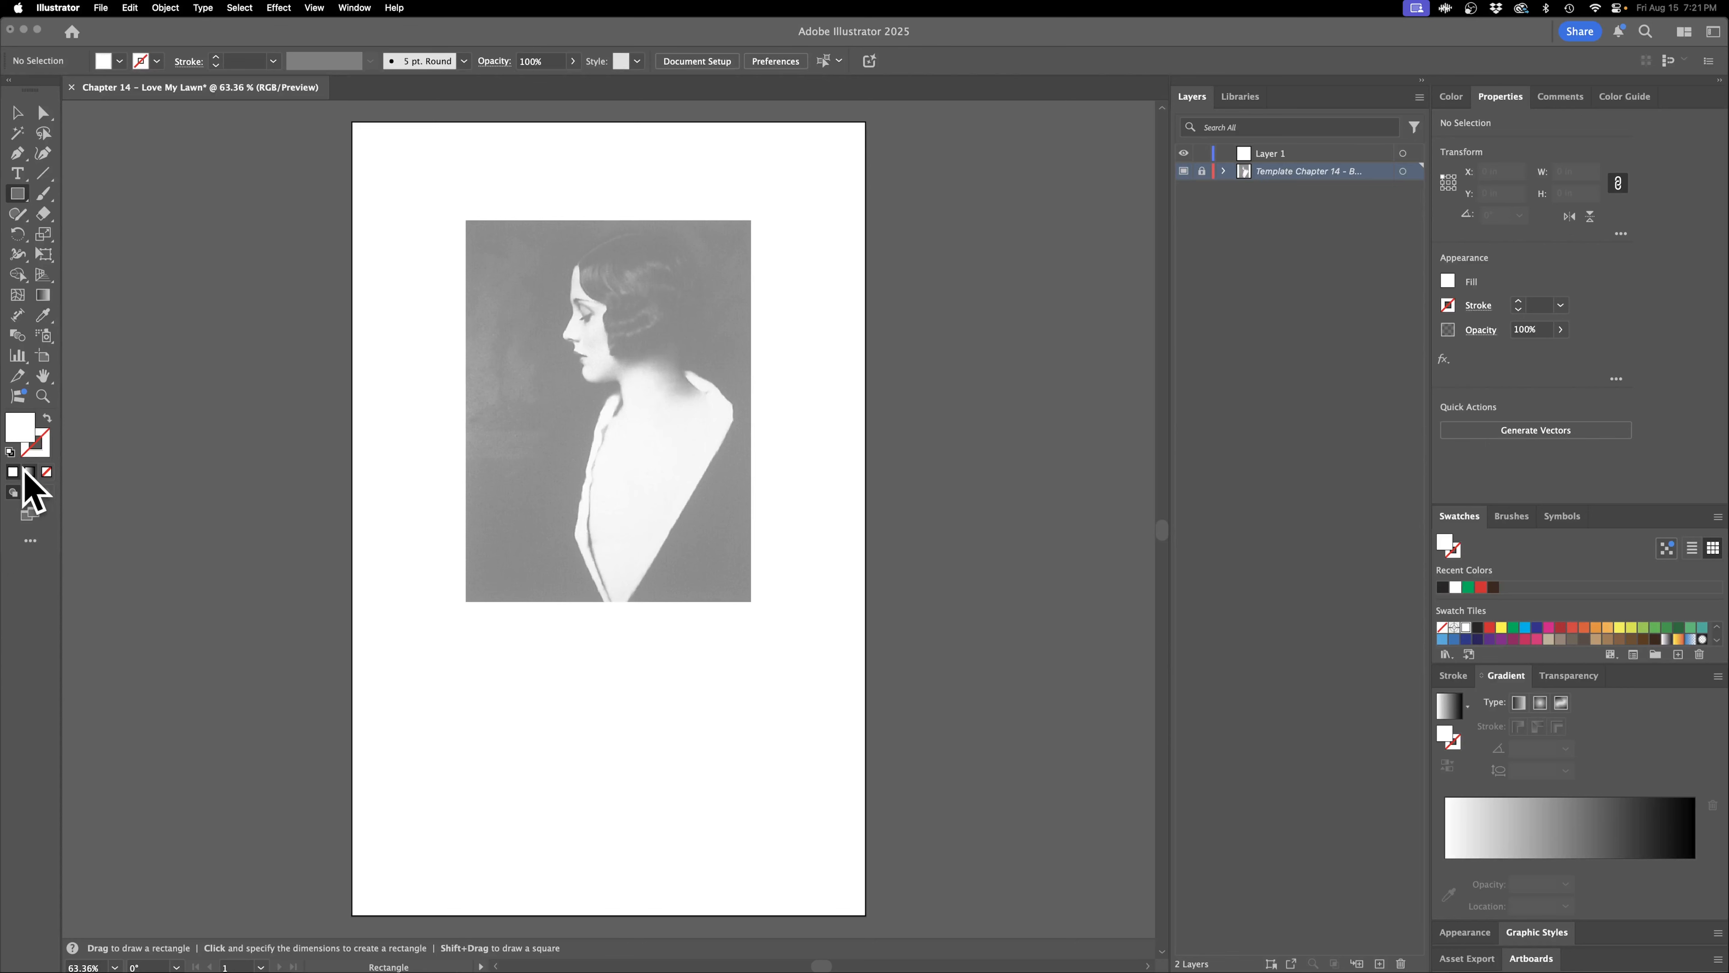
click(11, 452)
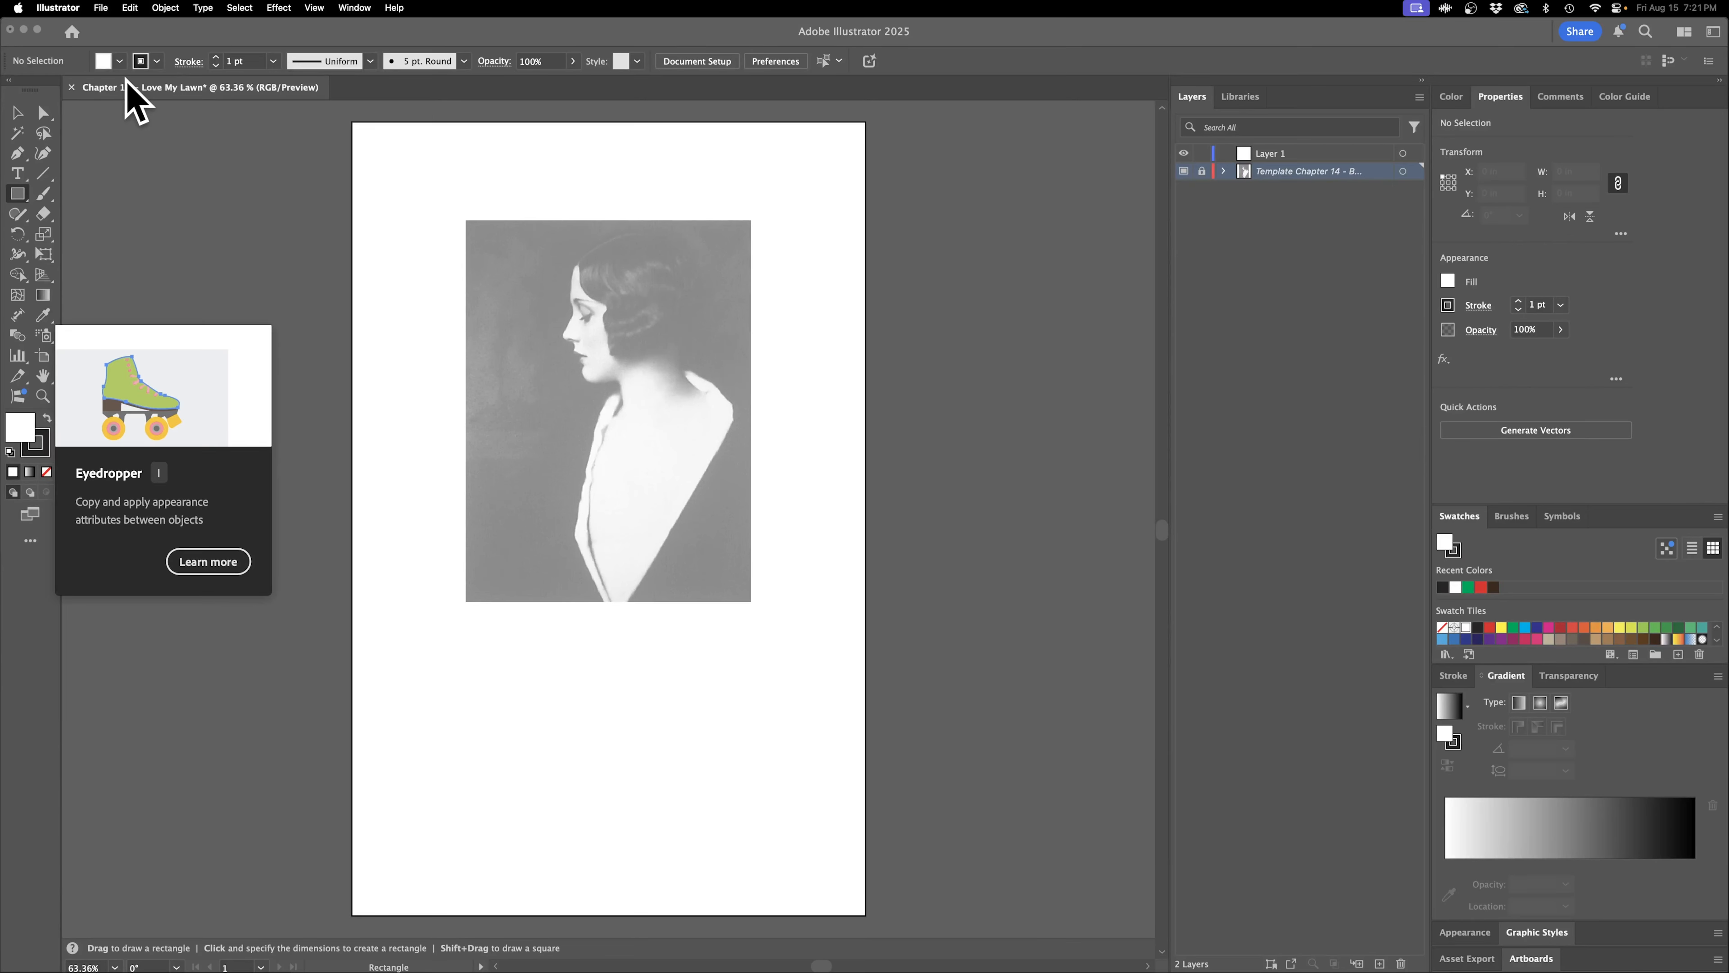
click(120, 61)
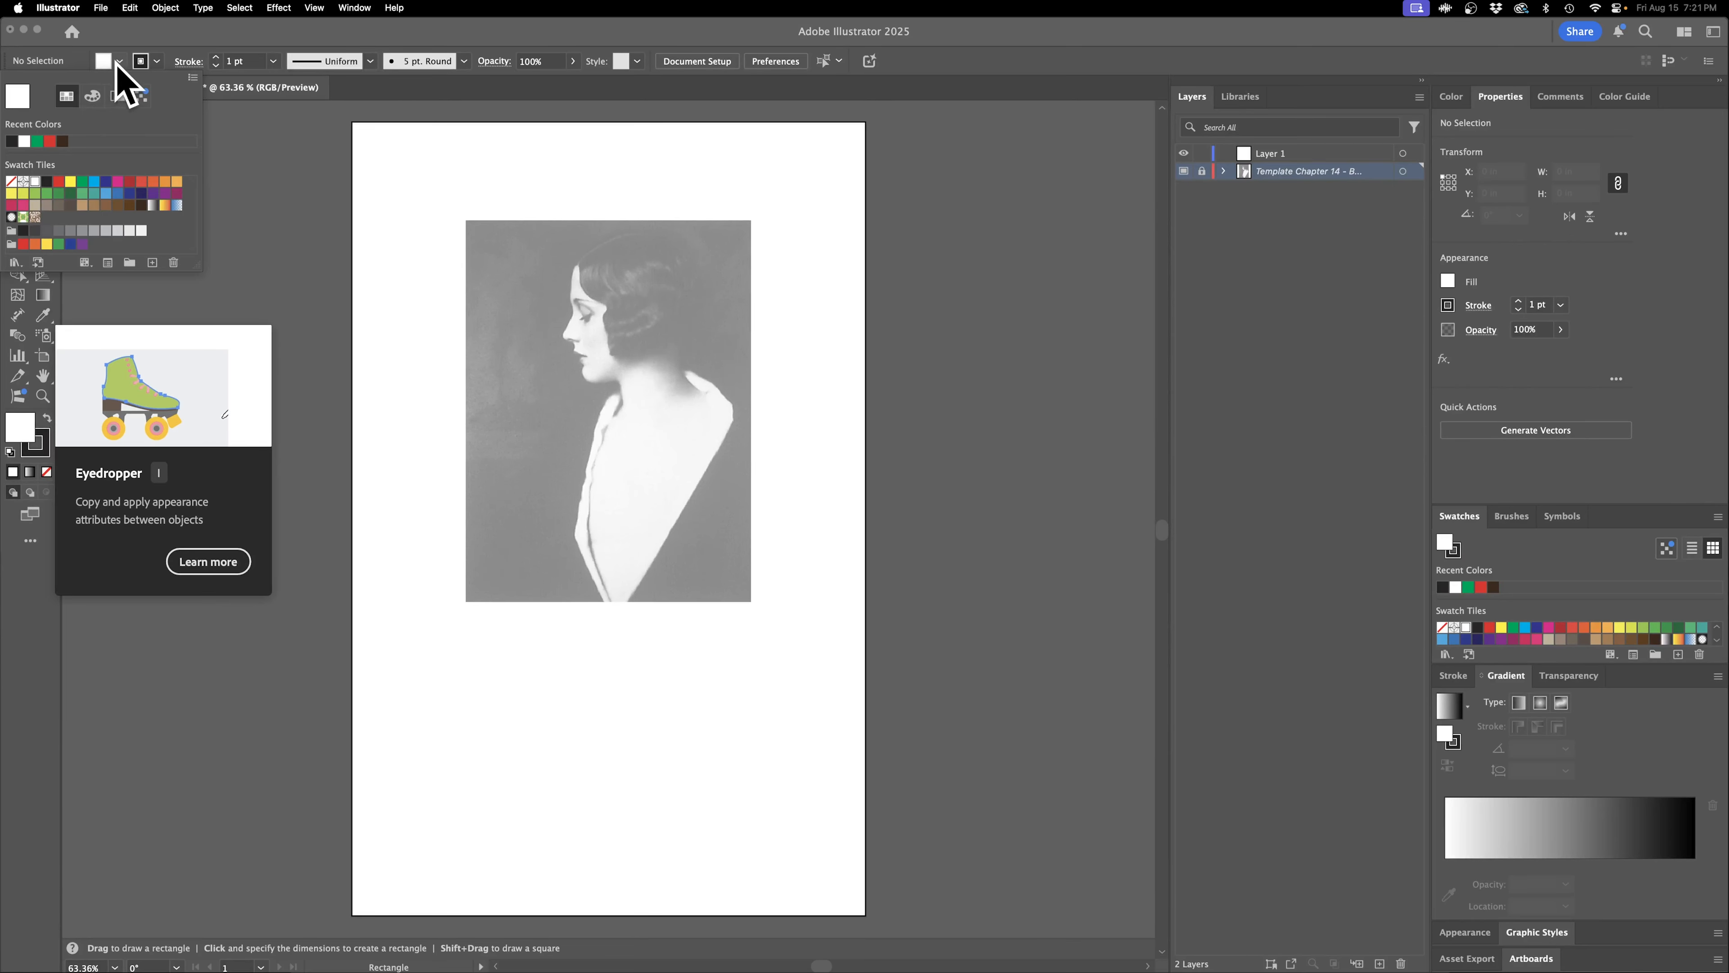
click(11, 181)
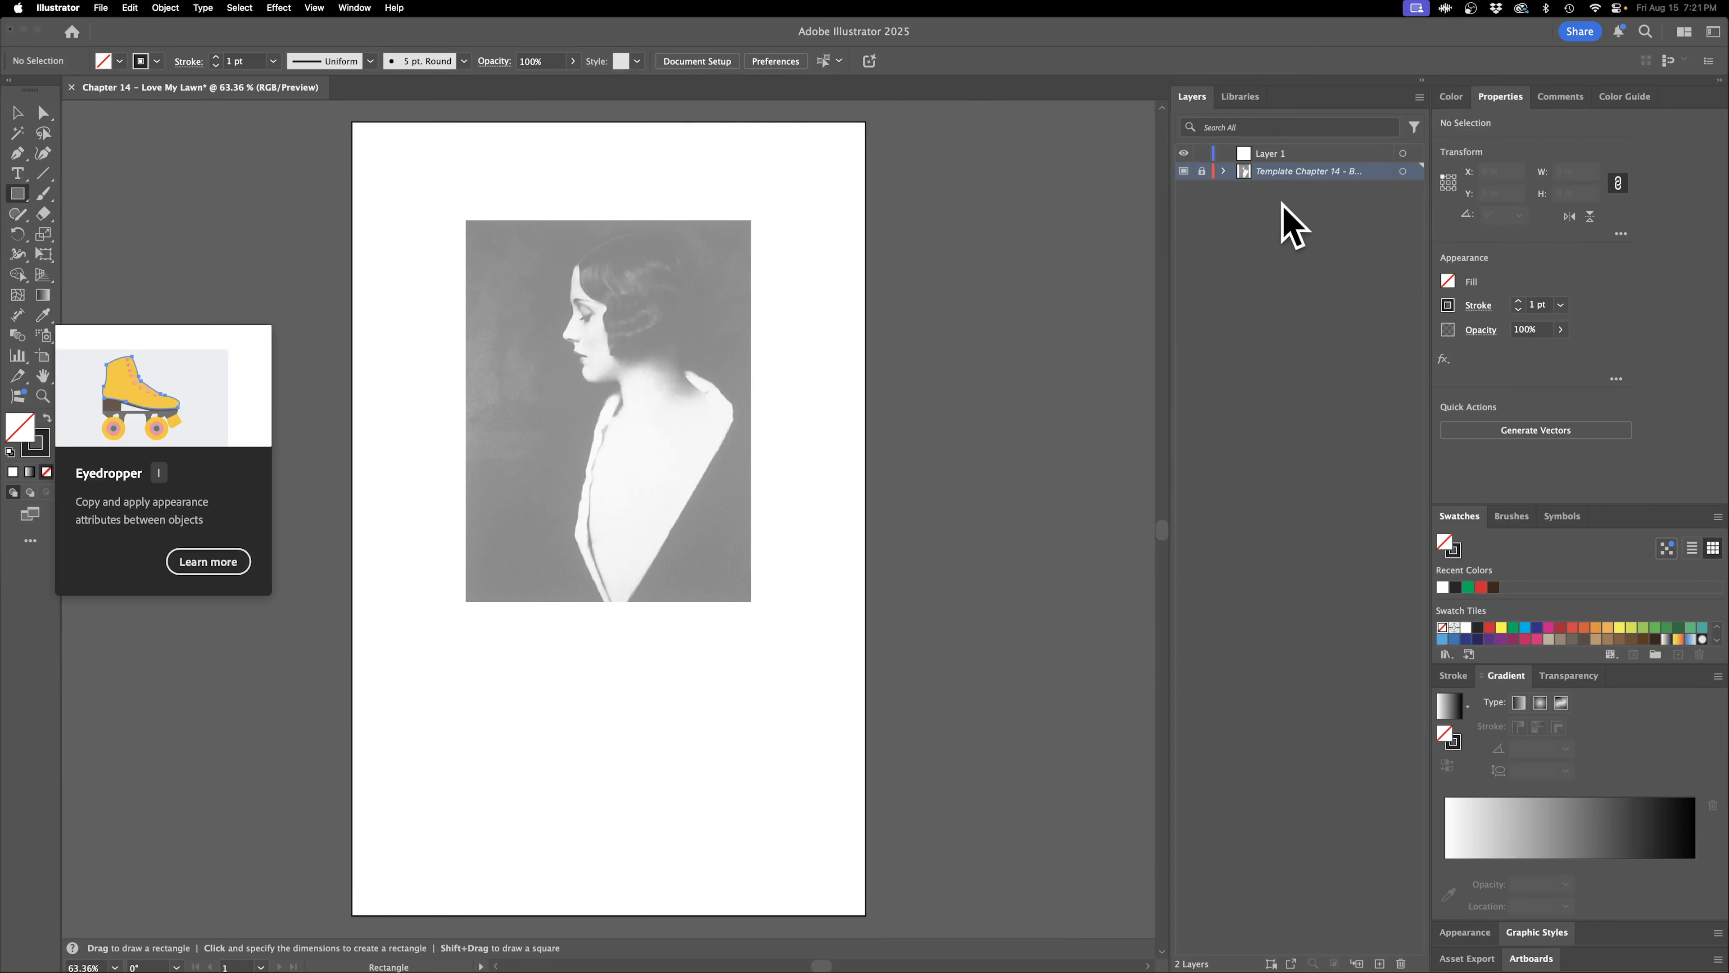
click(1280, 154)
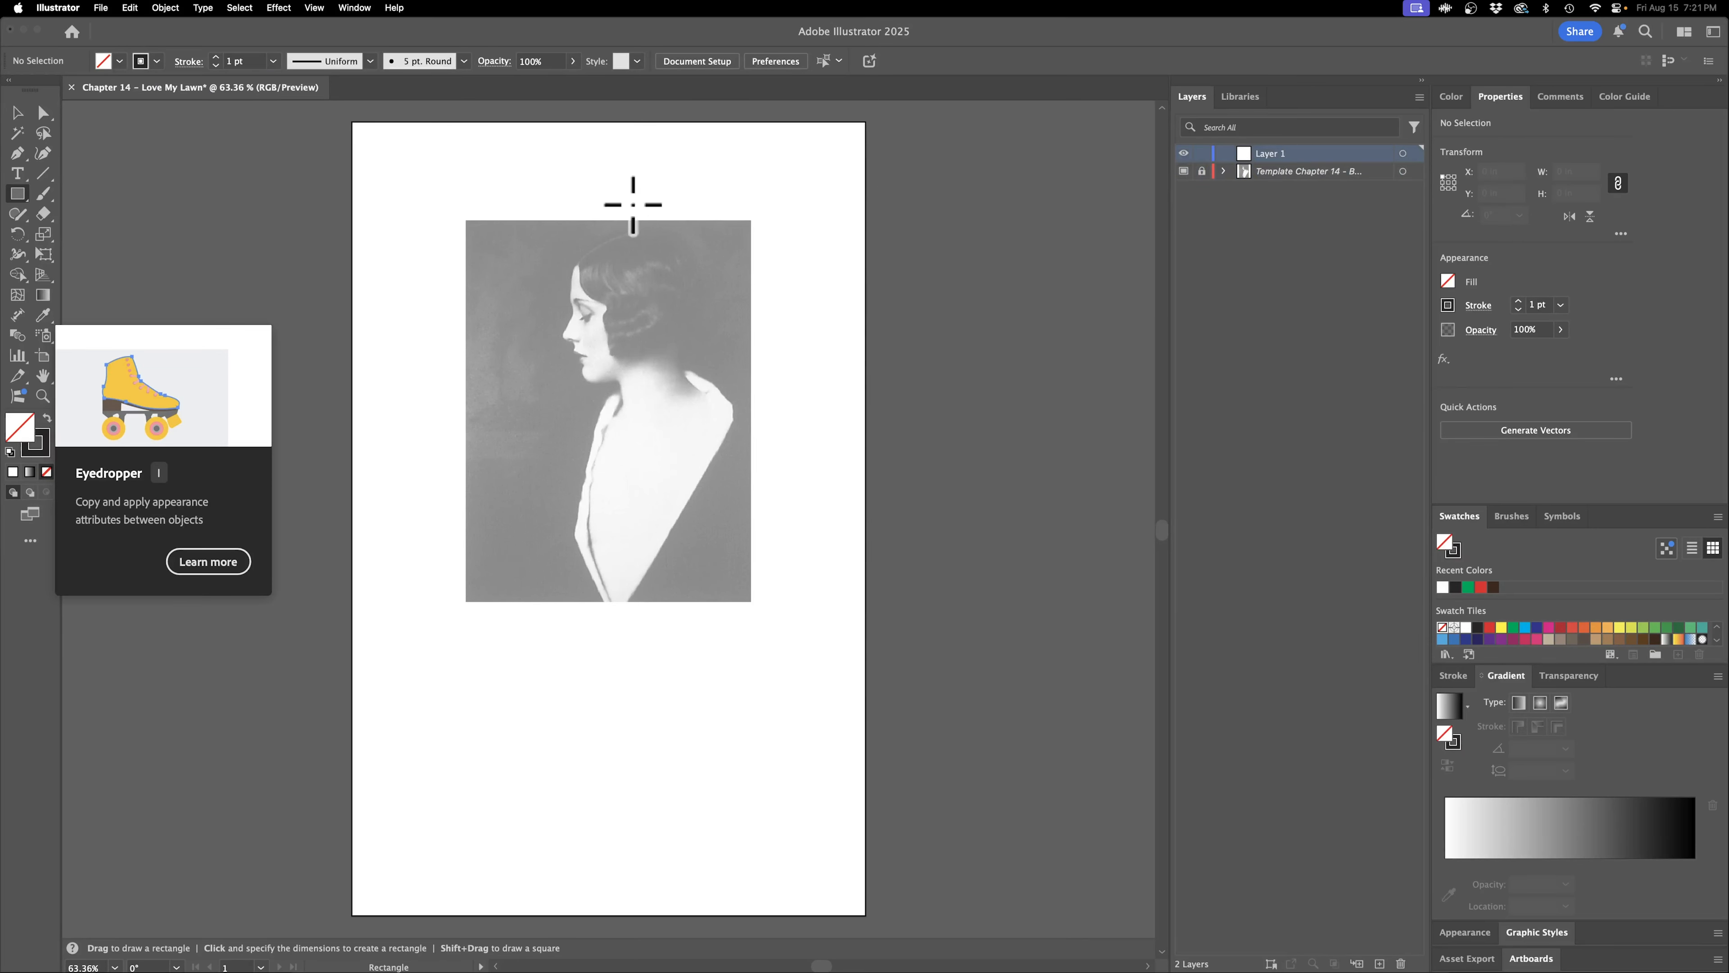
click(1273, 171)
click(1291, 157)
click(1283, 176)
click(1290, 156)
drag(352, 125, 866, 915)
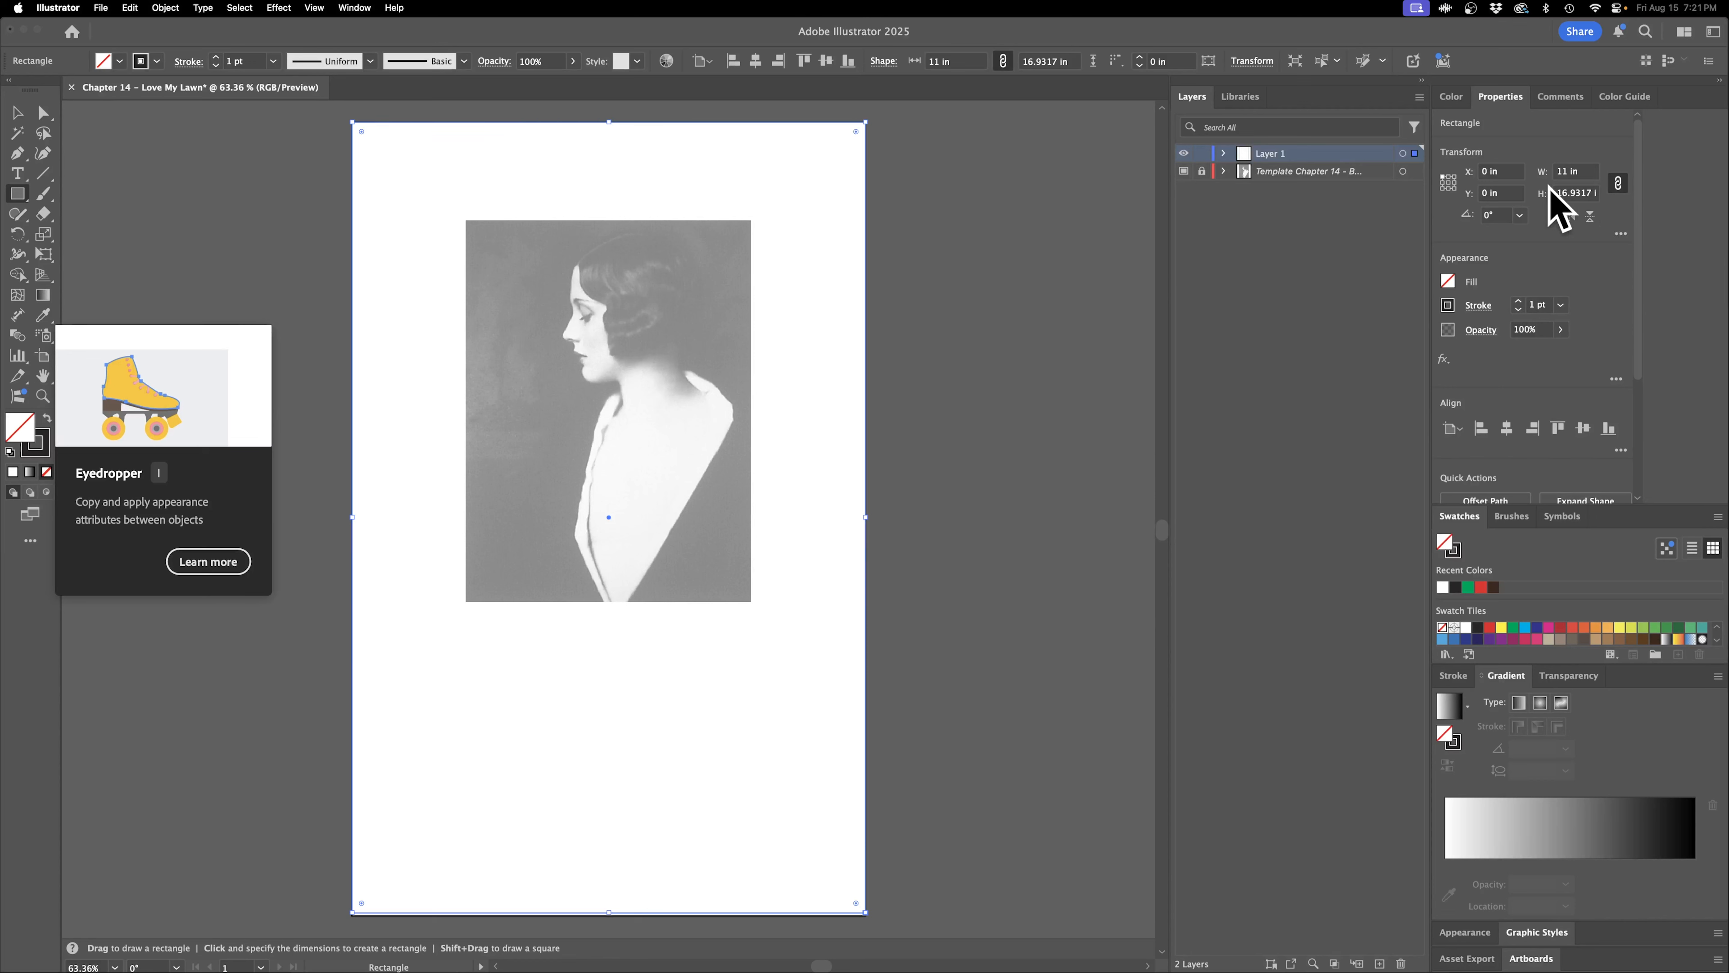
Resize the rectangle to 11 × 17 in with its proportions unlinked, and centre it vertically on the artboard.
click(1578, 194)
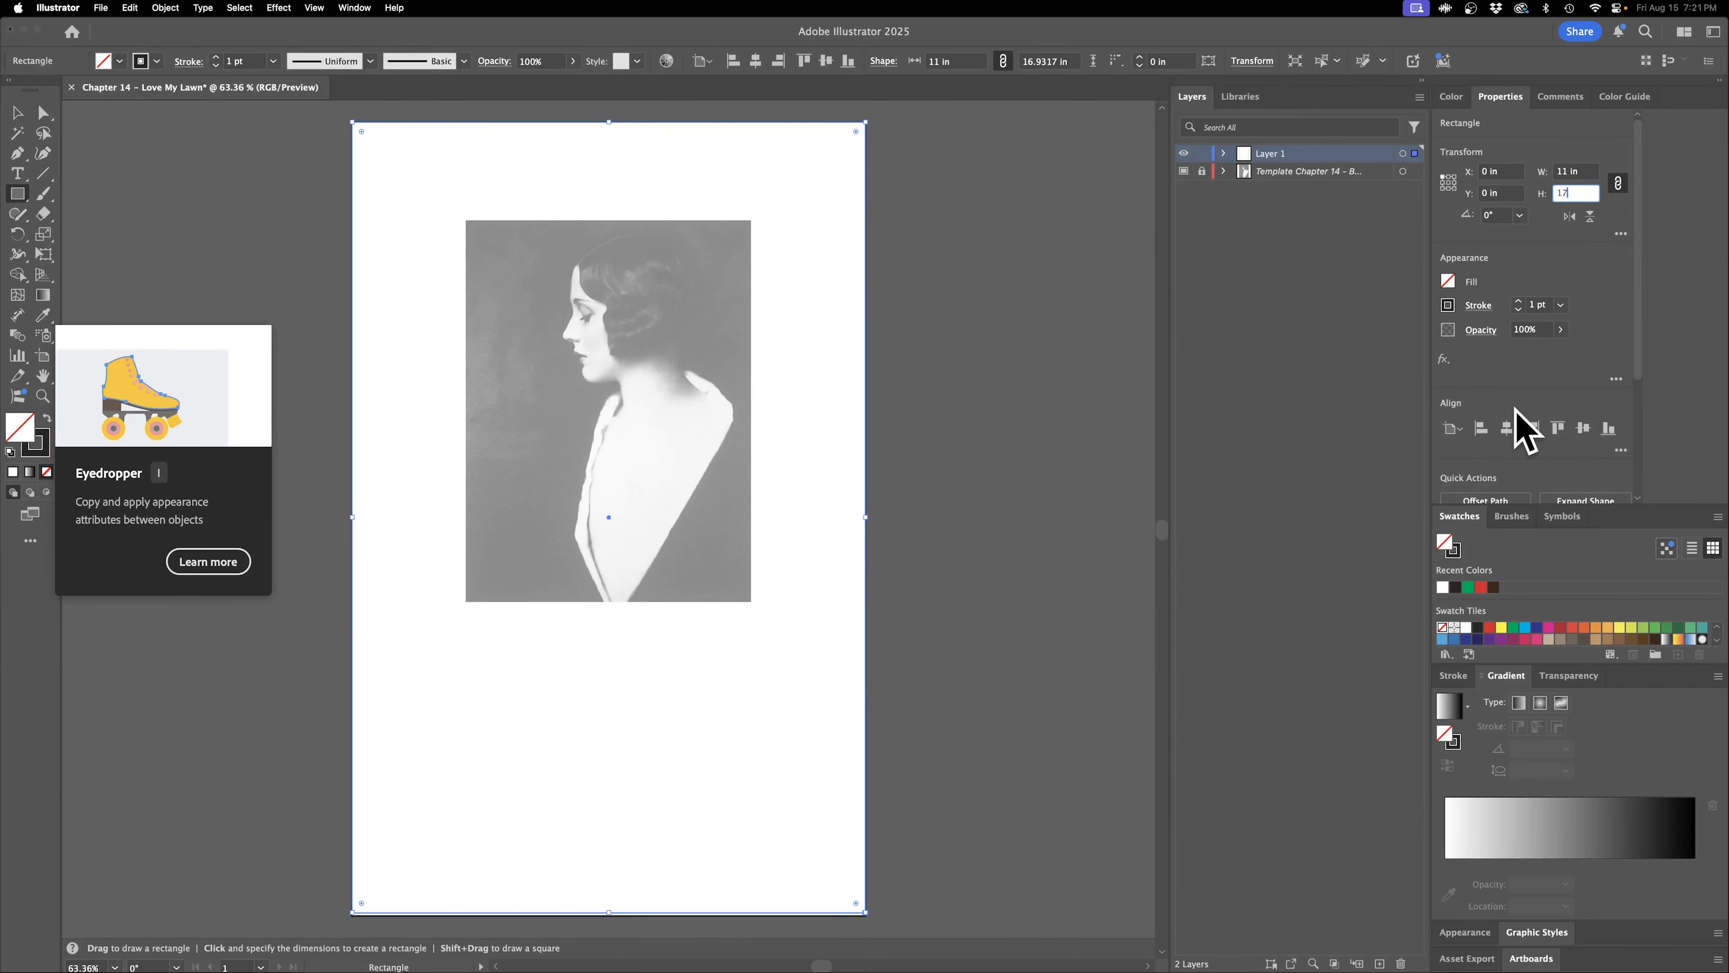
click(1583, 428)
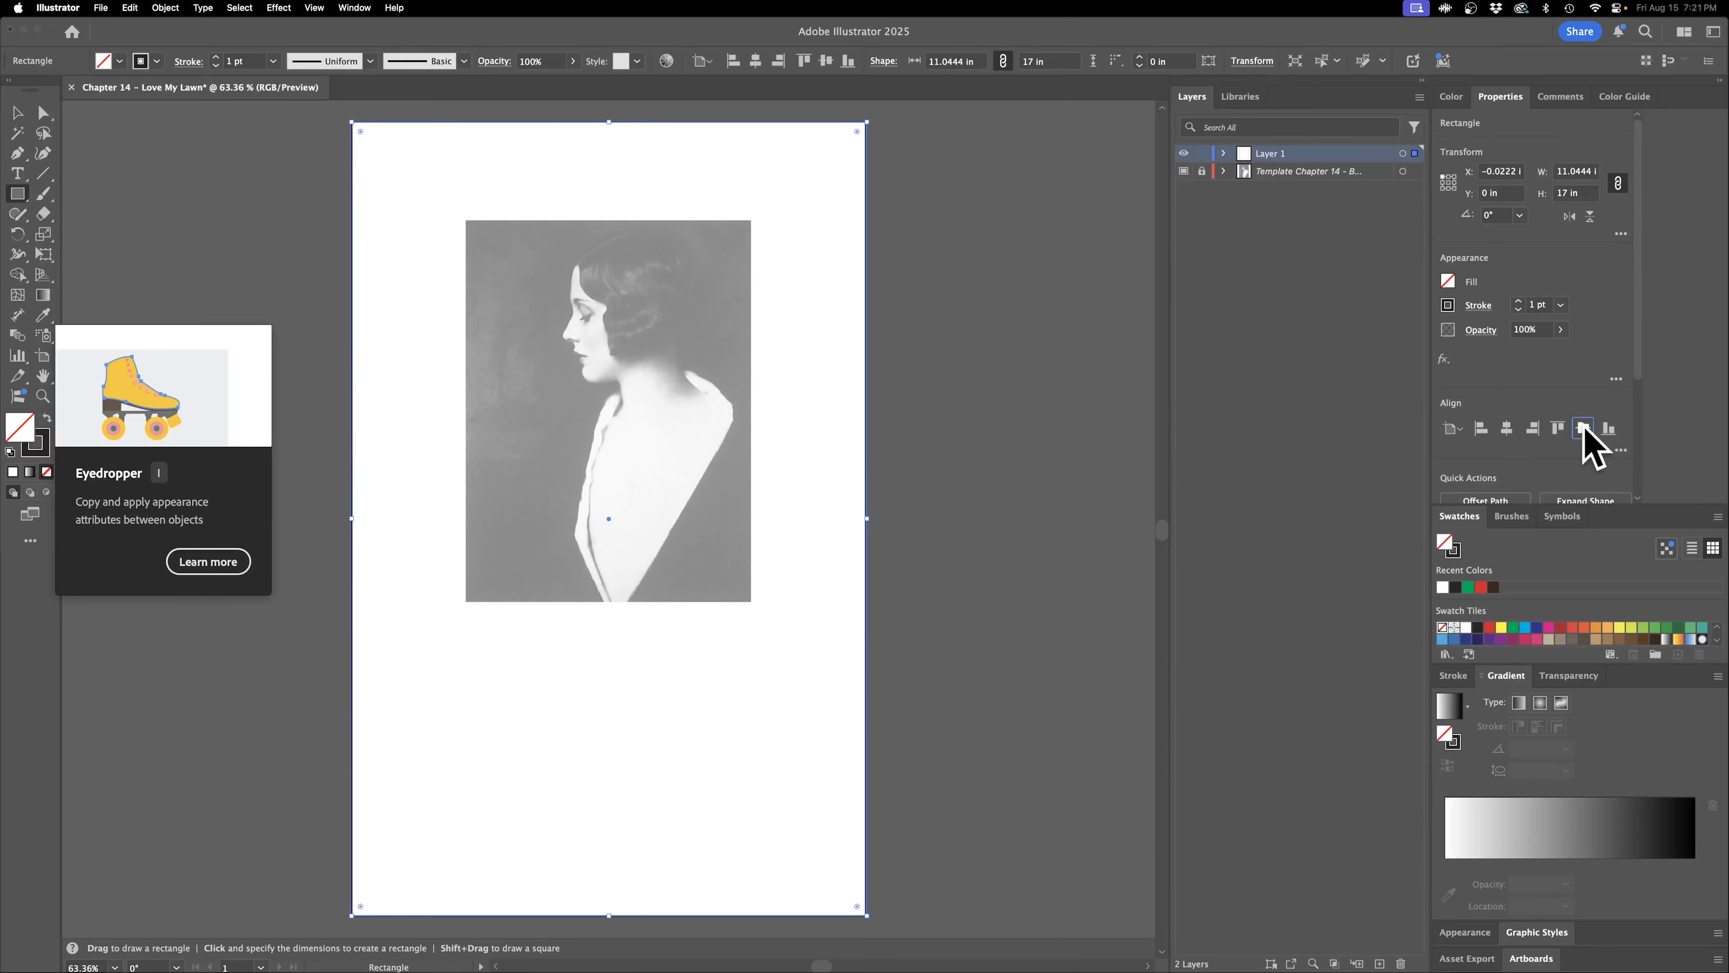
click(1618, 183)
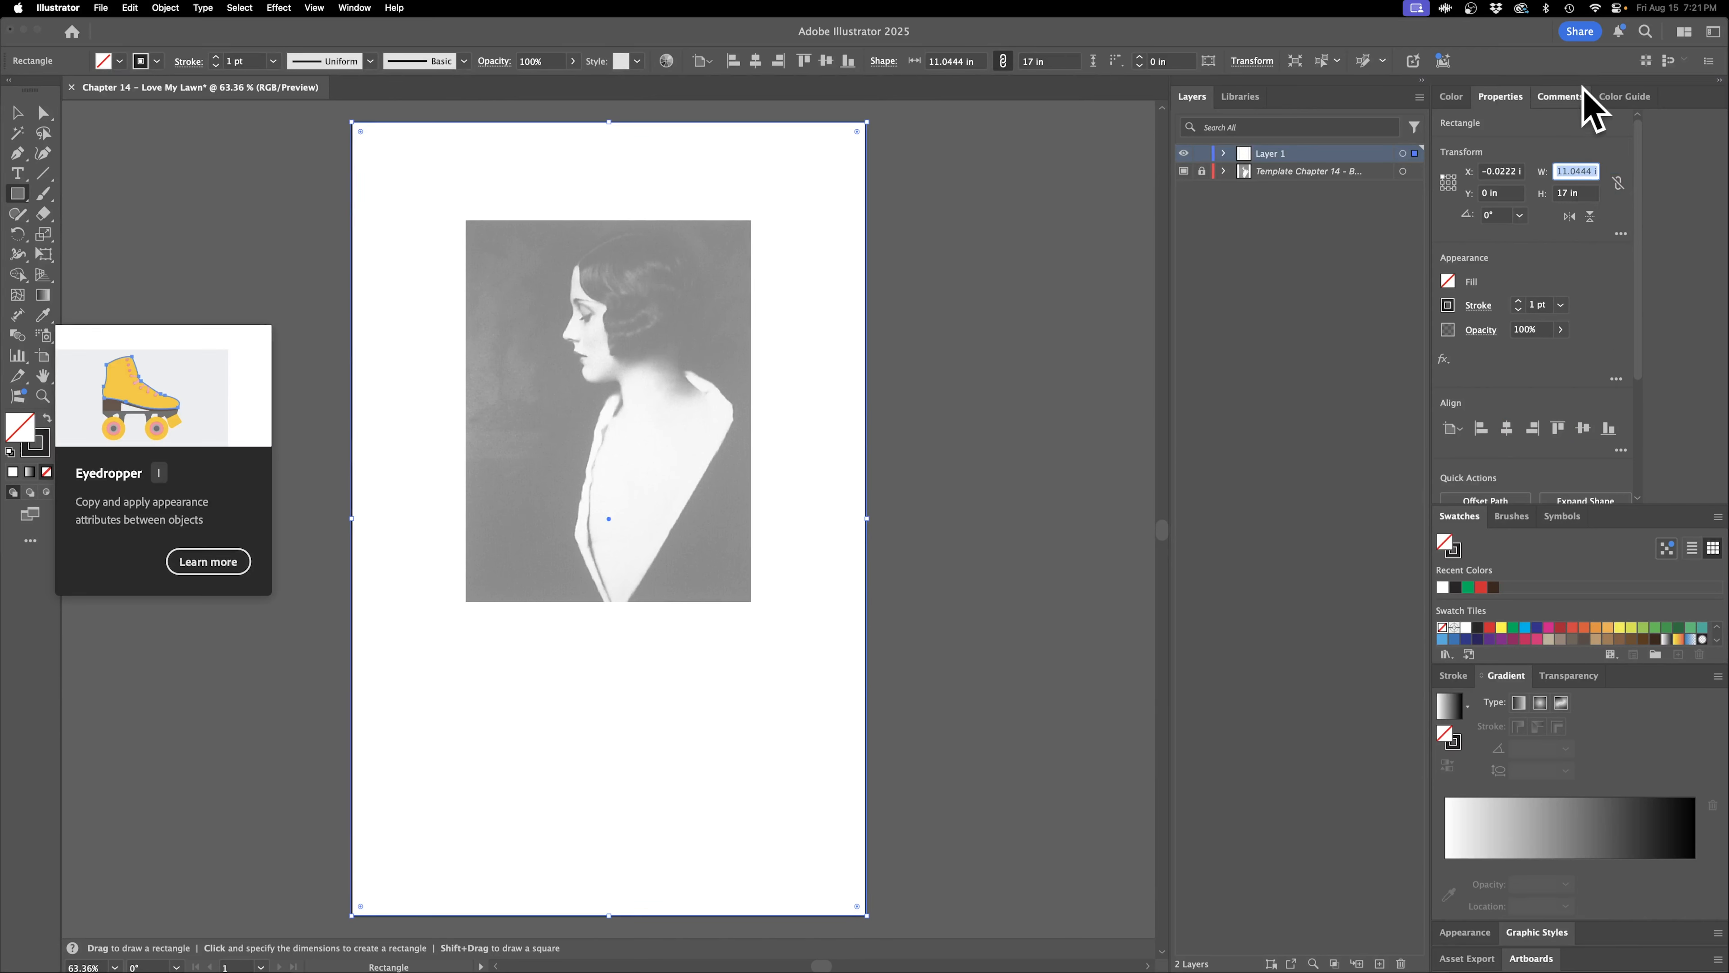
key(Return)
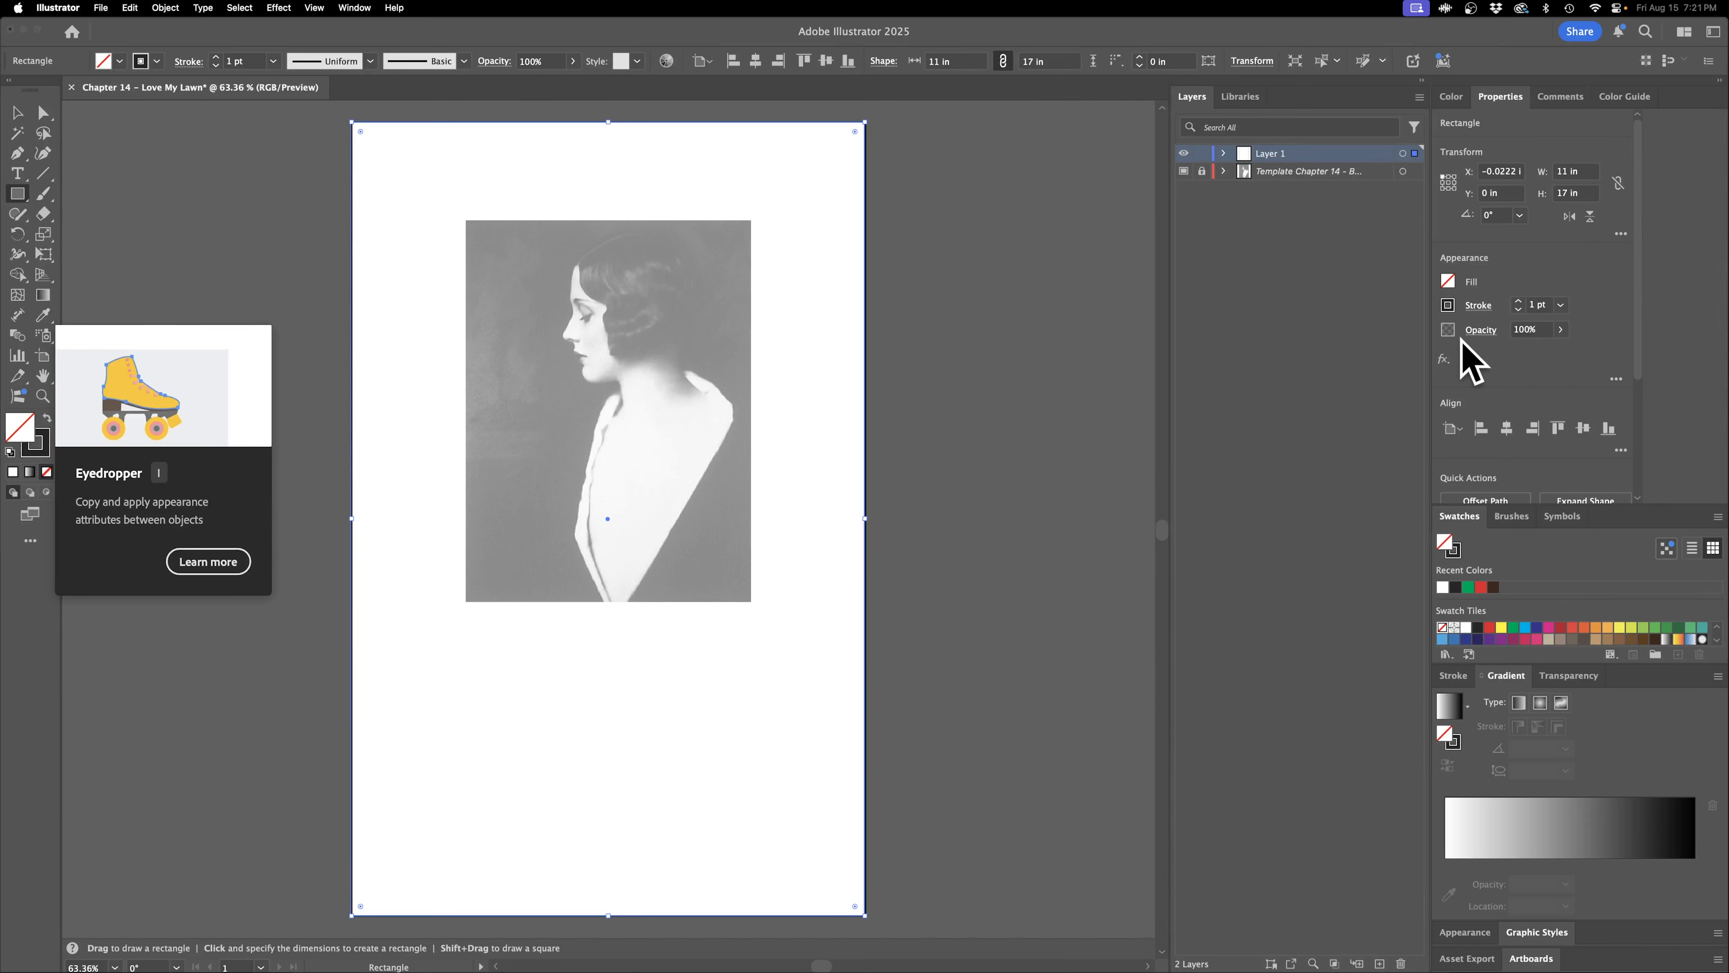
Centre the rectangle horizontally and vertically on the artboard, and expand the layers to list the objects inside them.
click(1508, 428)
click(1583, 428)
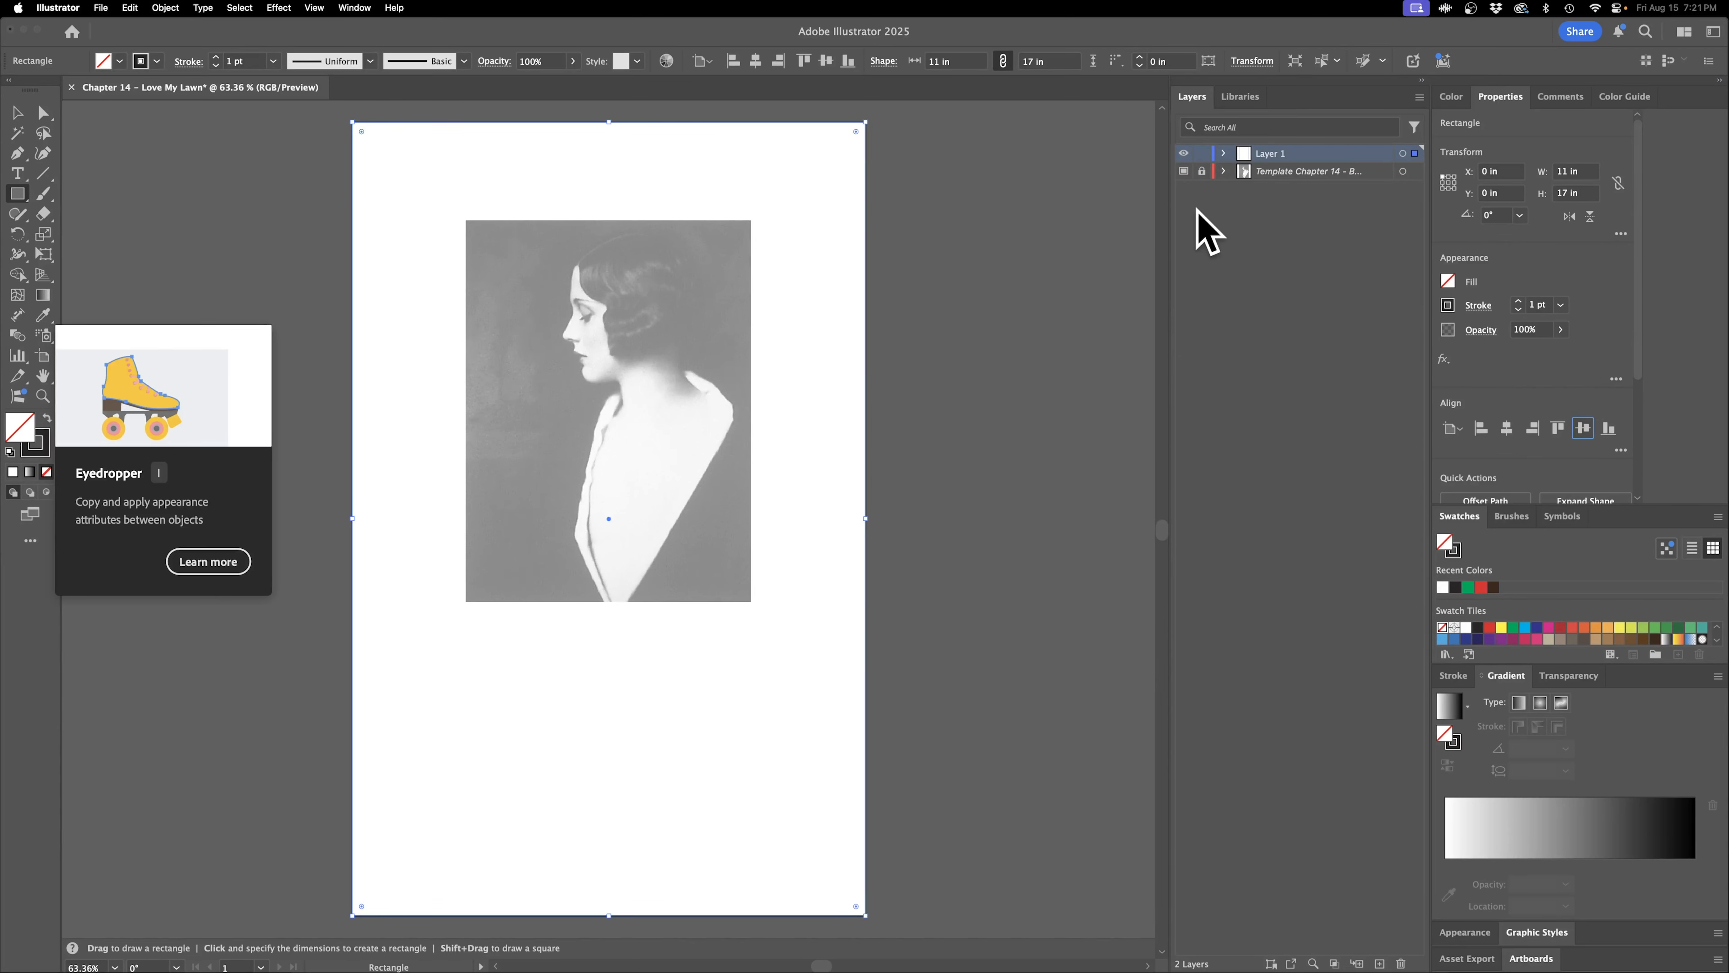
click(1224, 152)
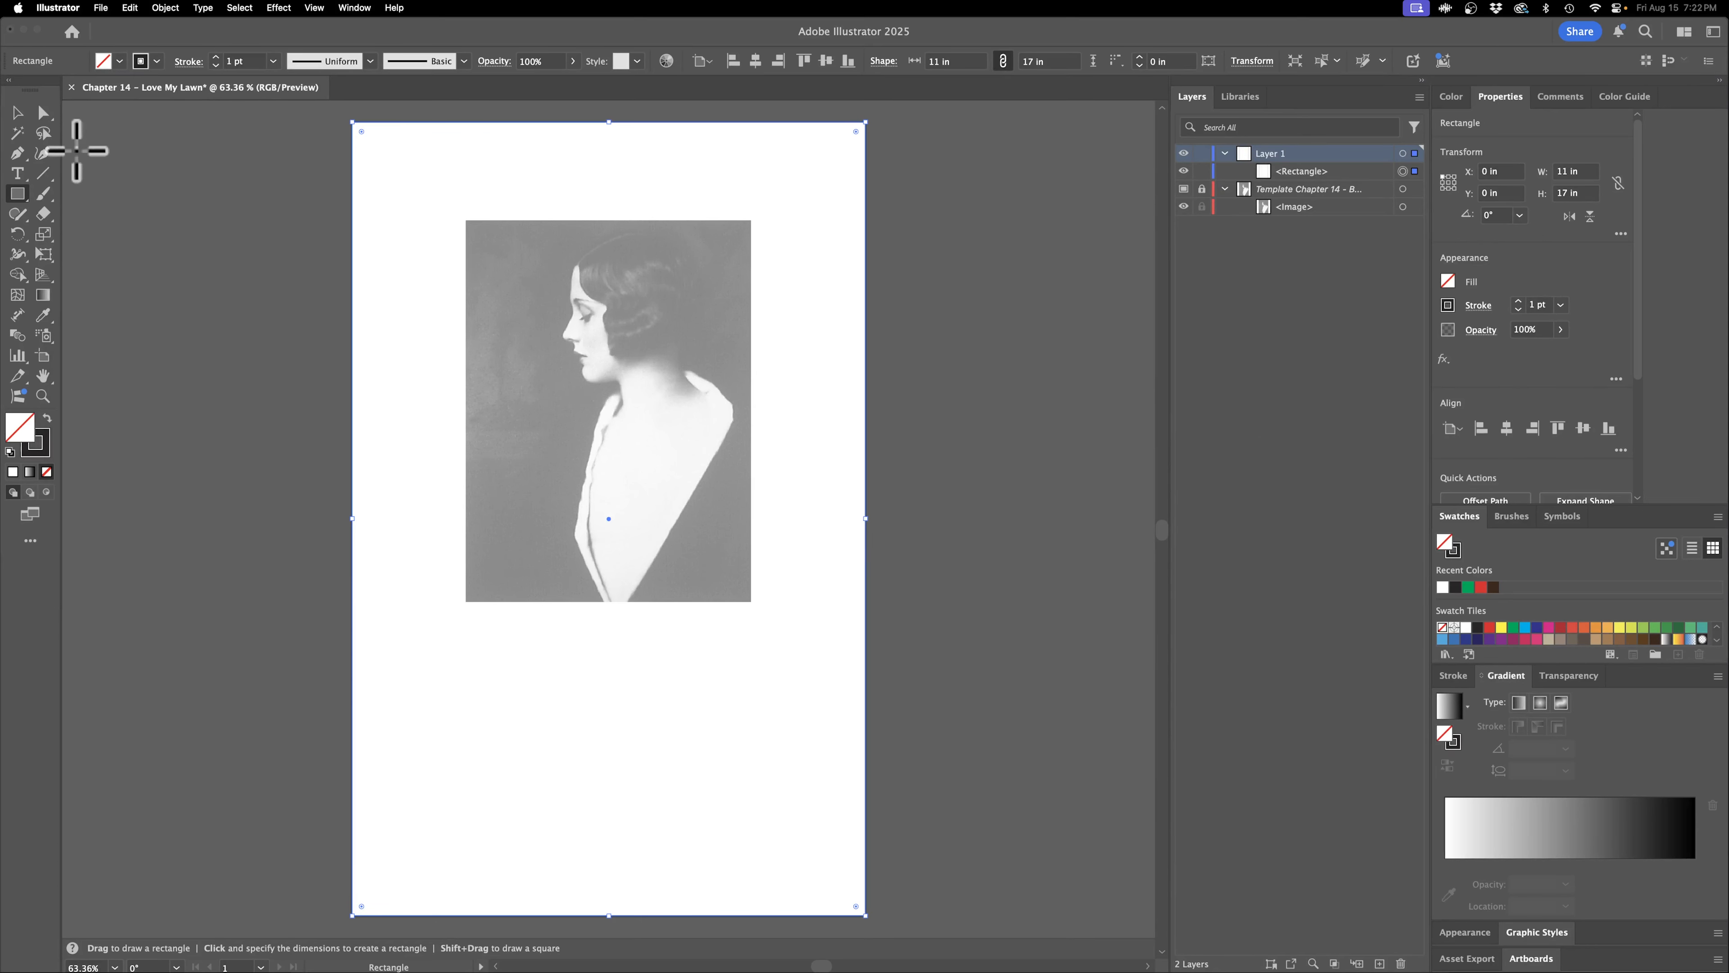
click(17, 113)
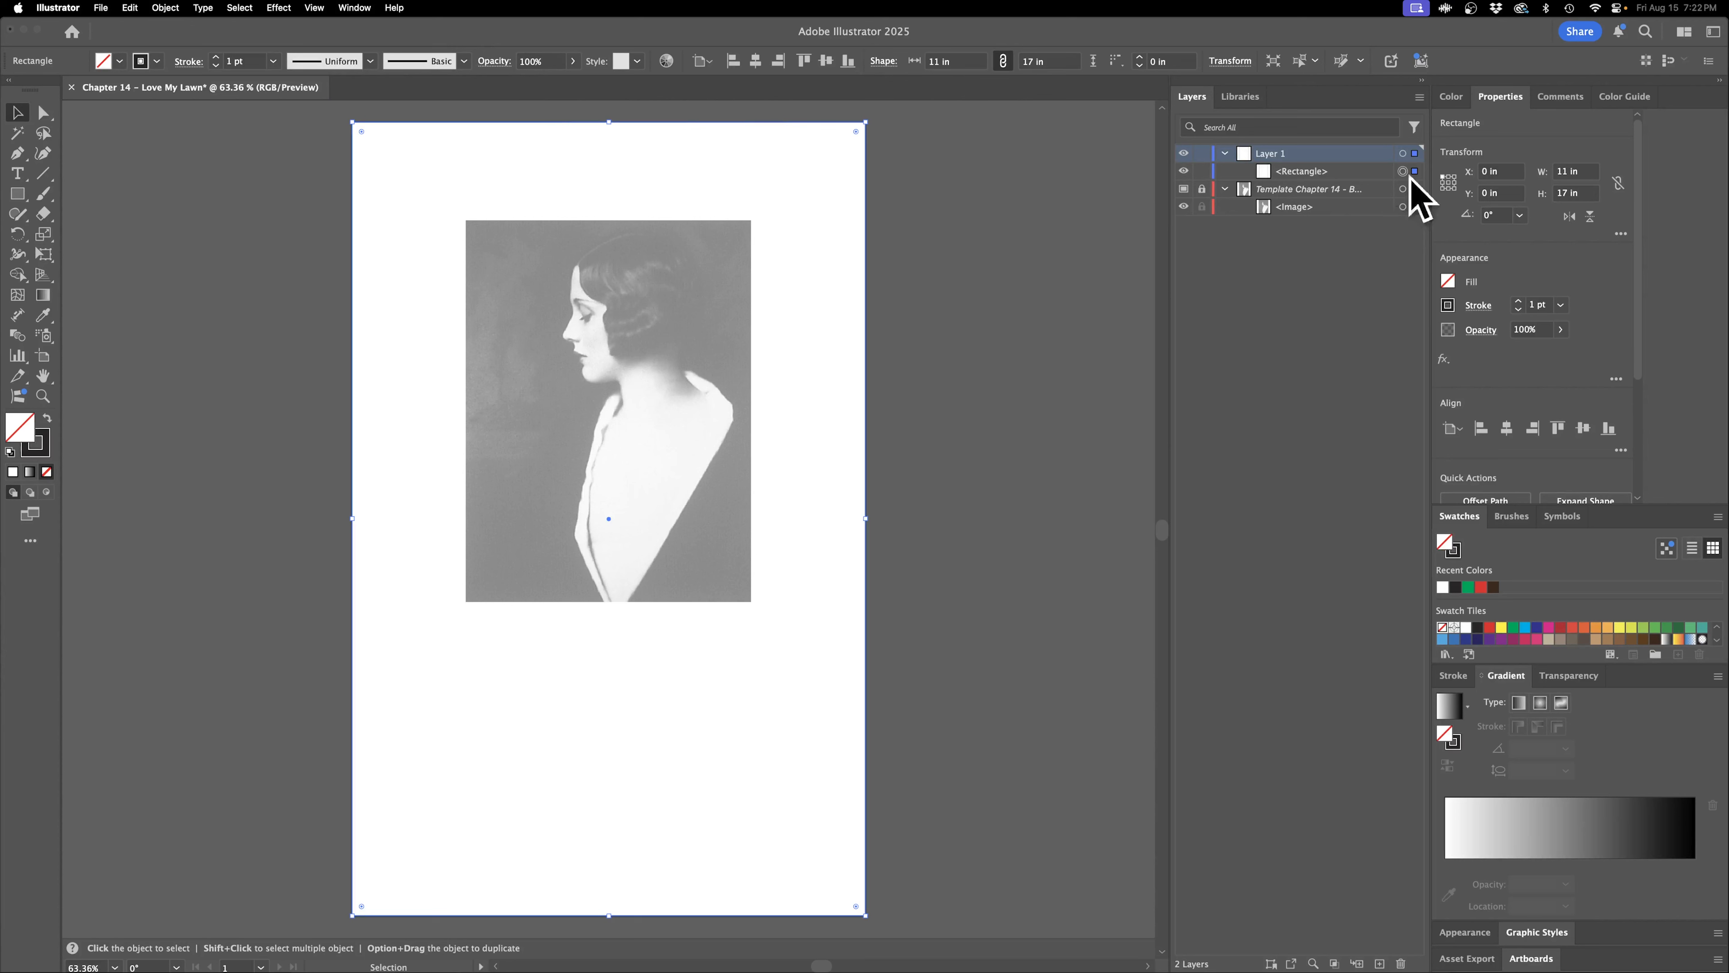
Lock the rectangle and hide the template layer, reverse both changes, and reselect the rectangle.
click(1189, 154)
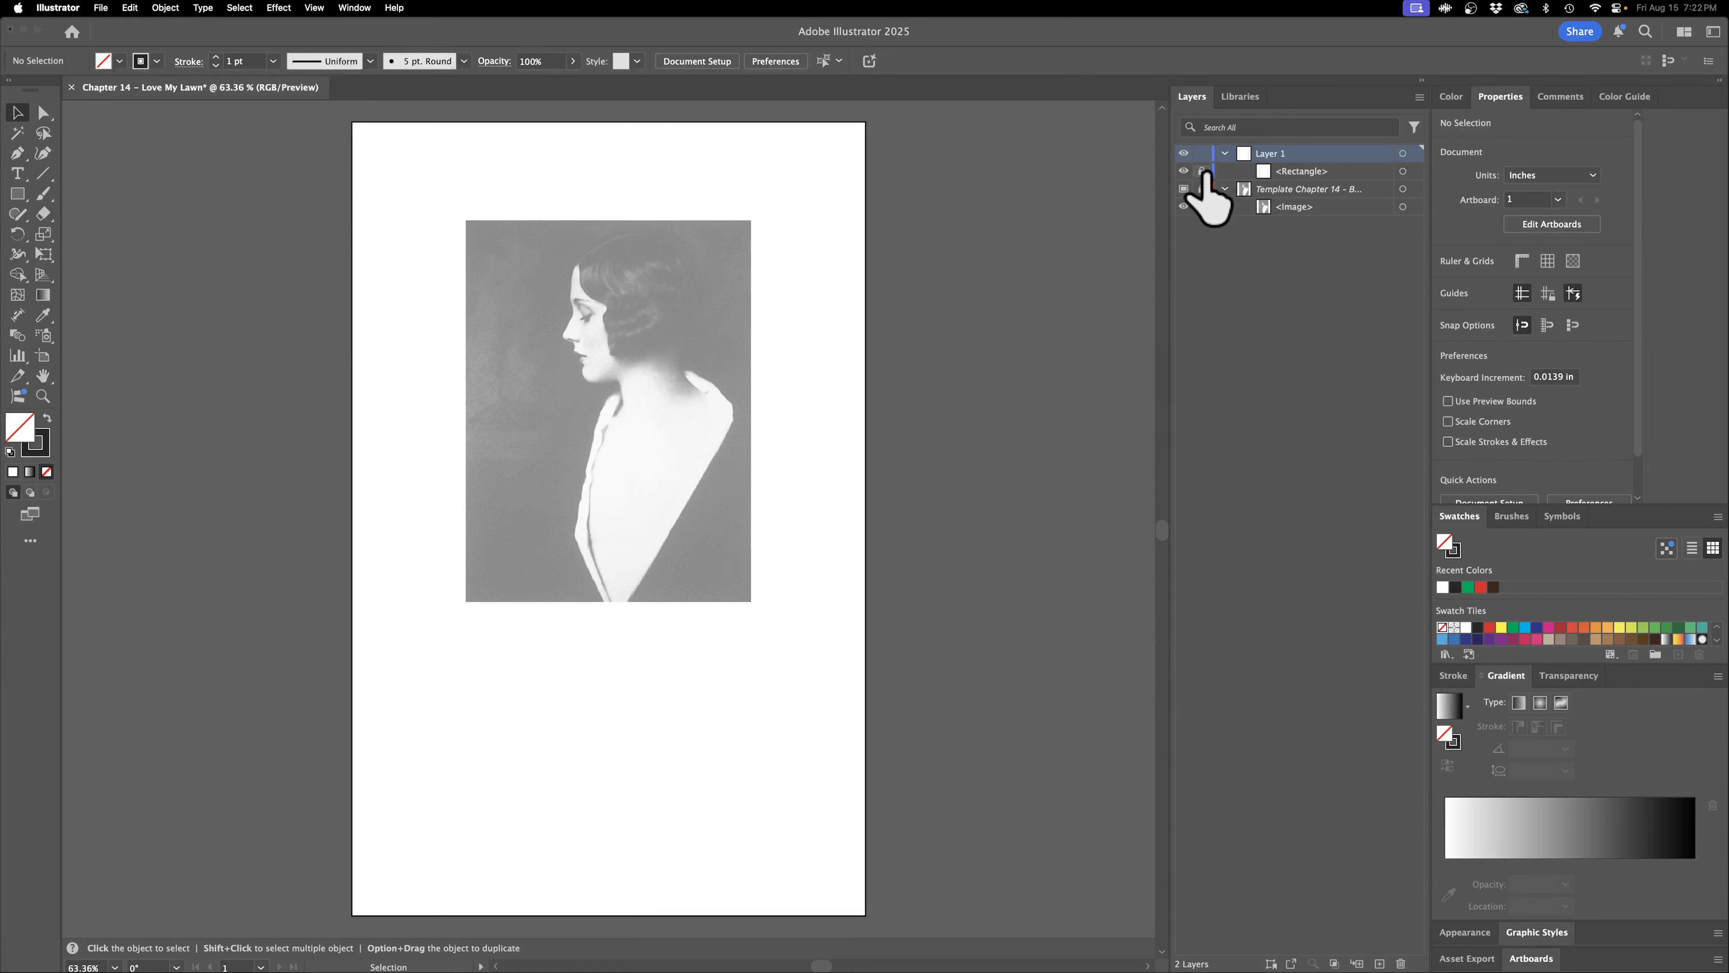
click(1202, 171)
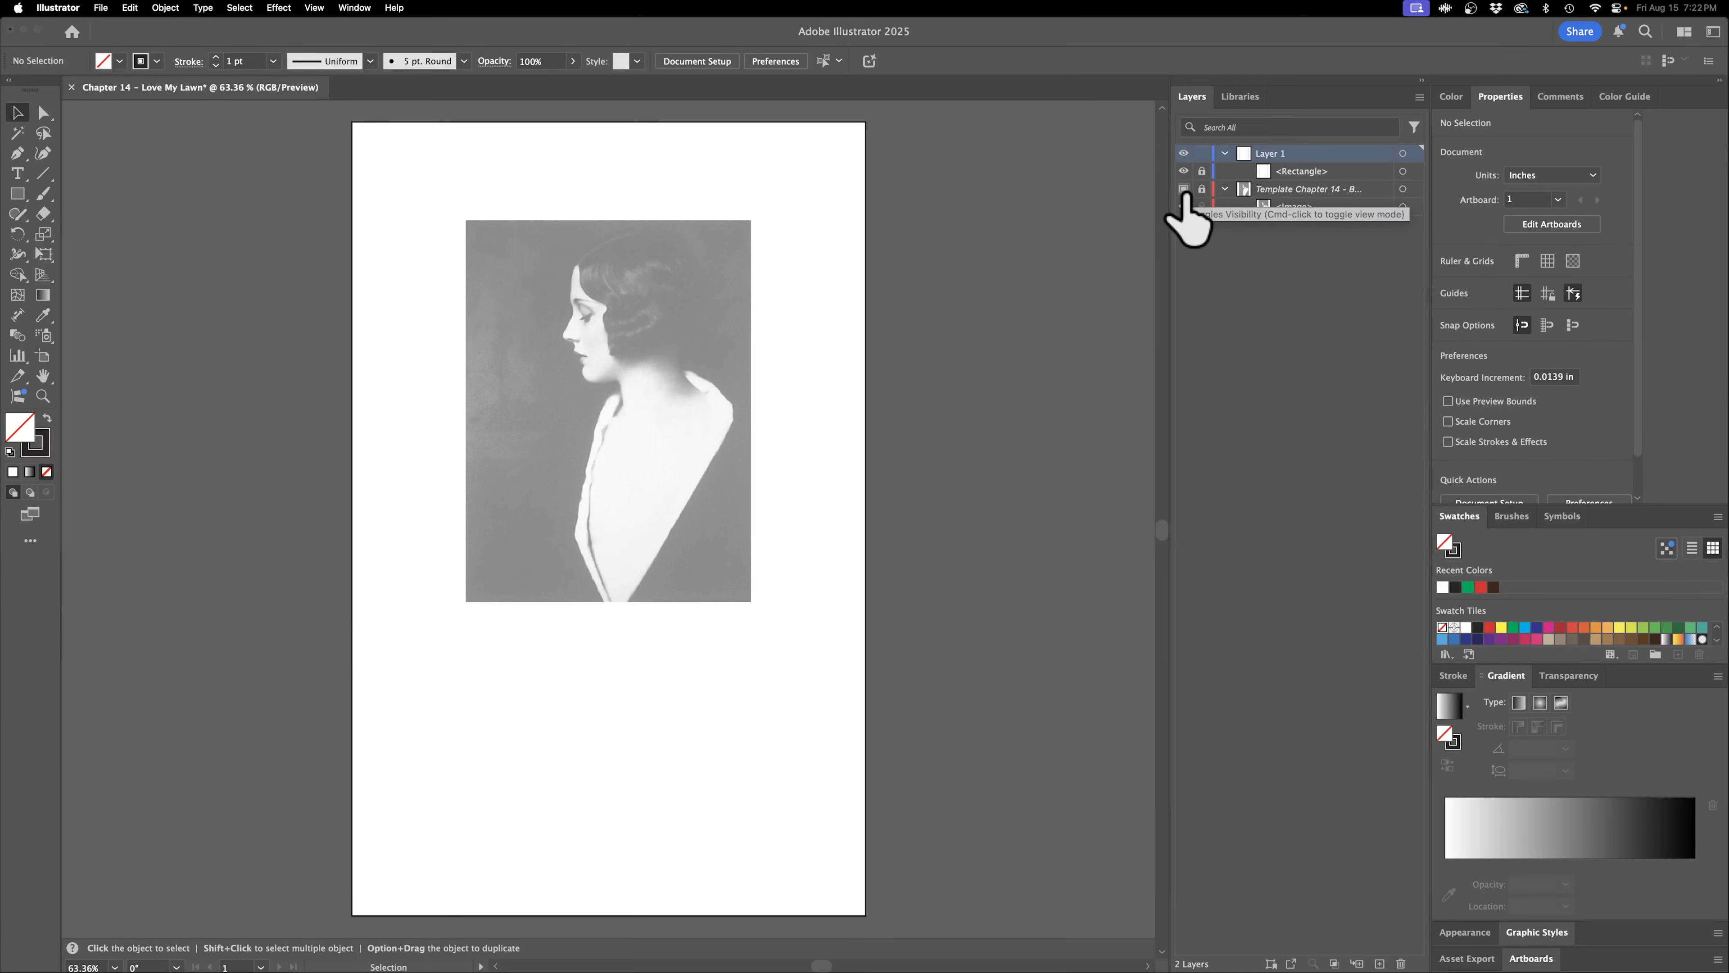
click(1184, 189)
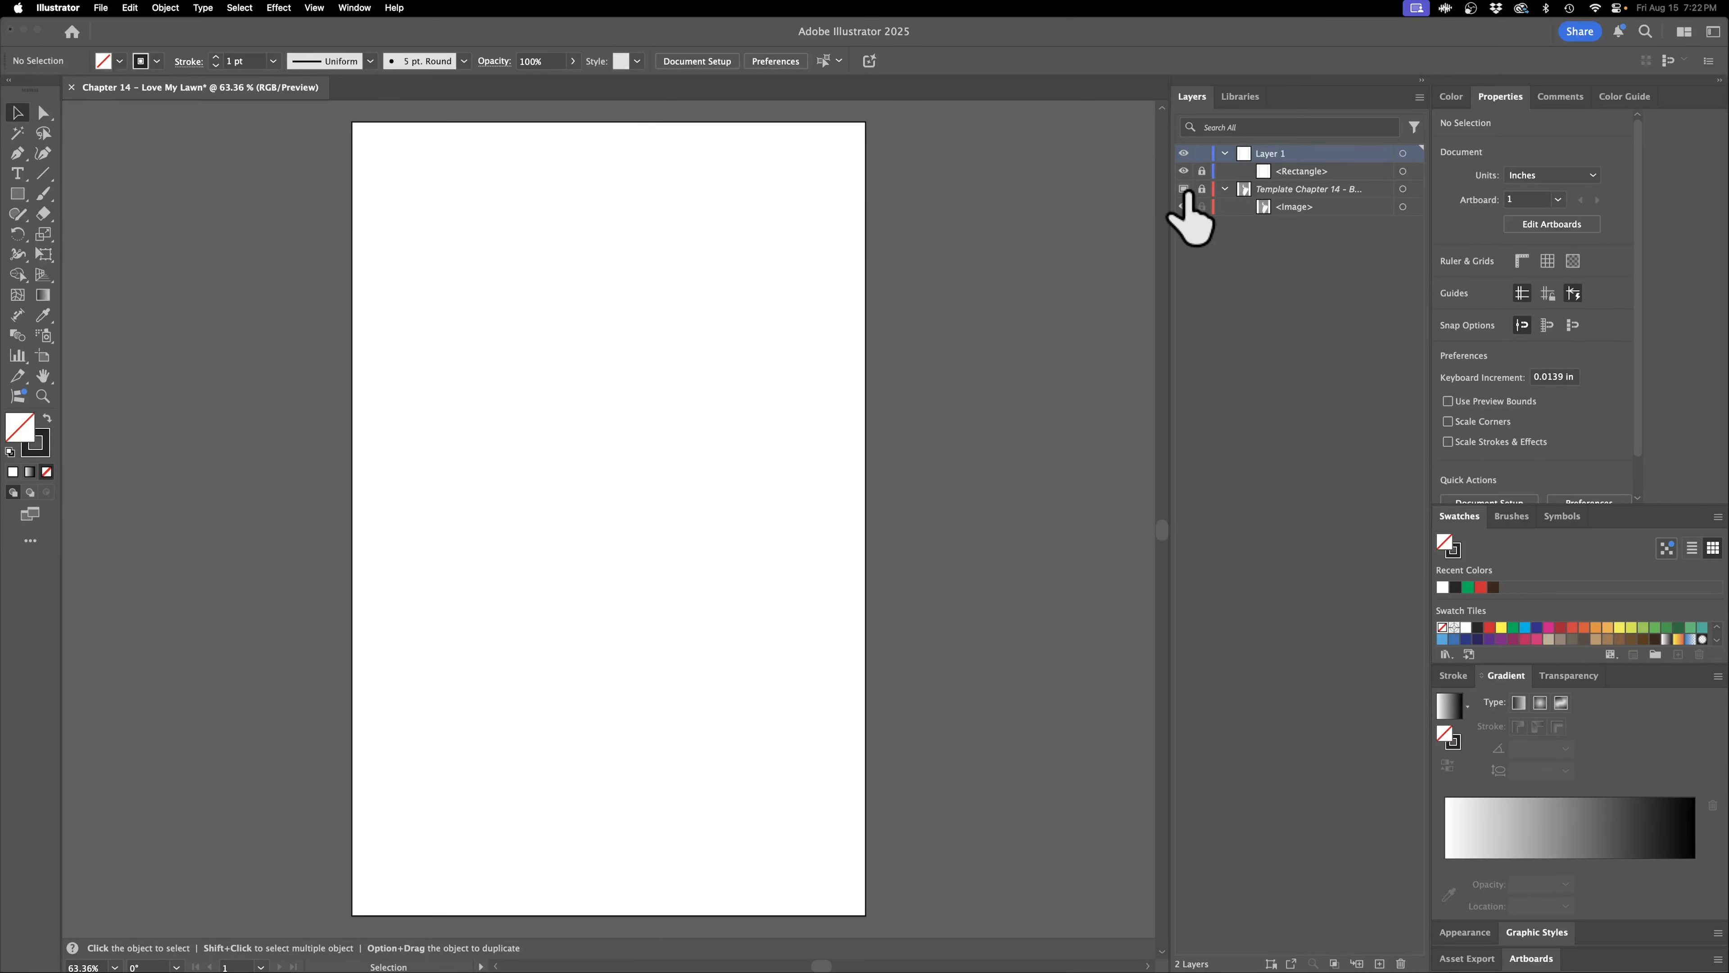
click(1185, 206)
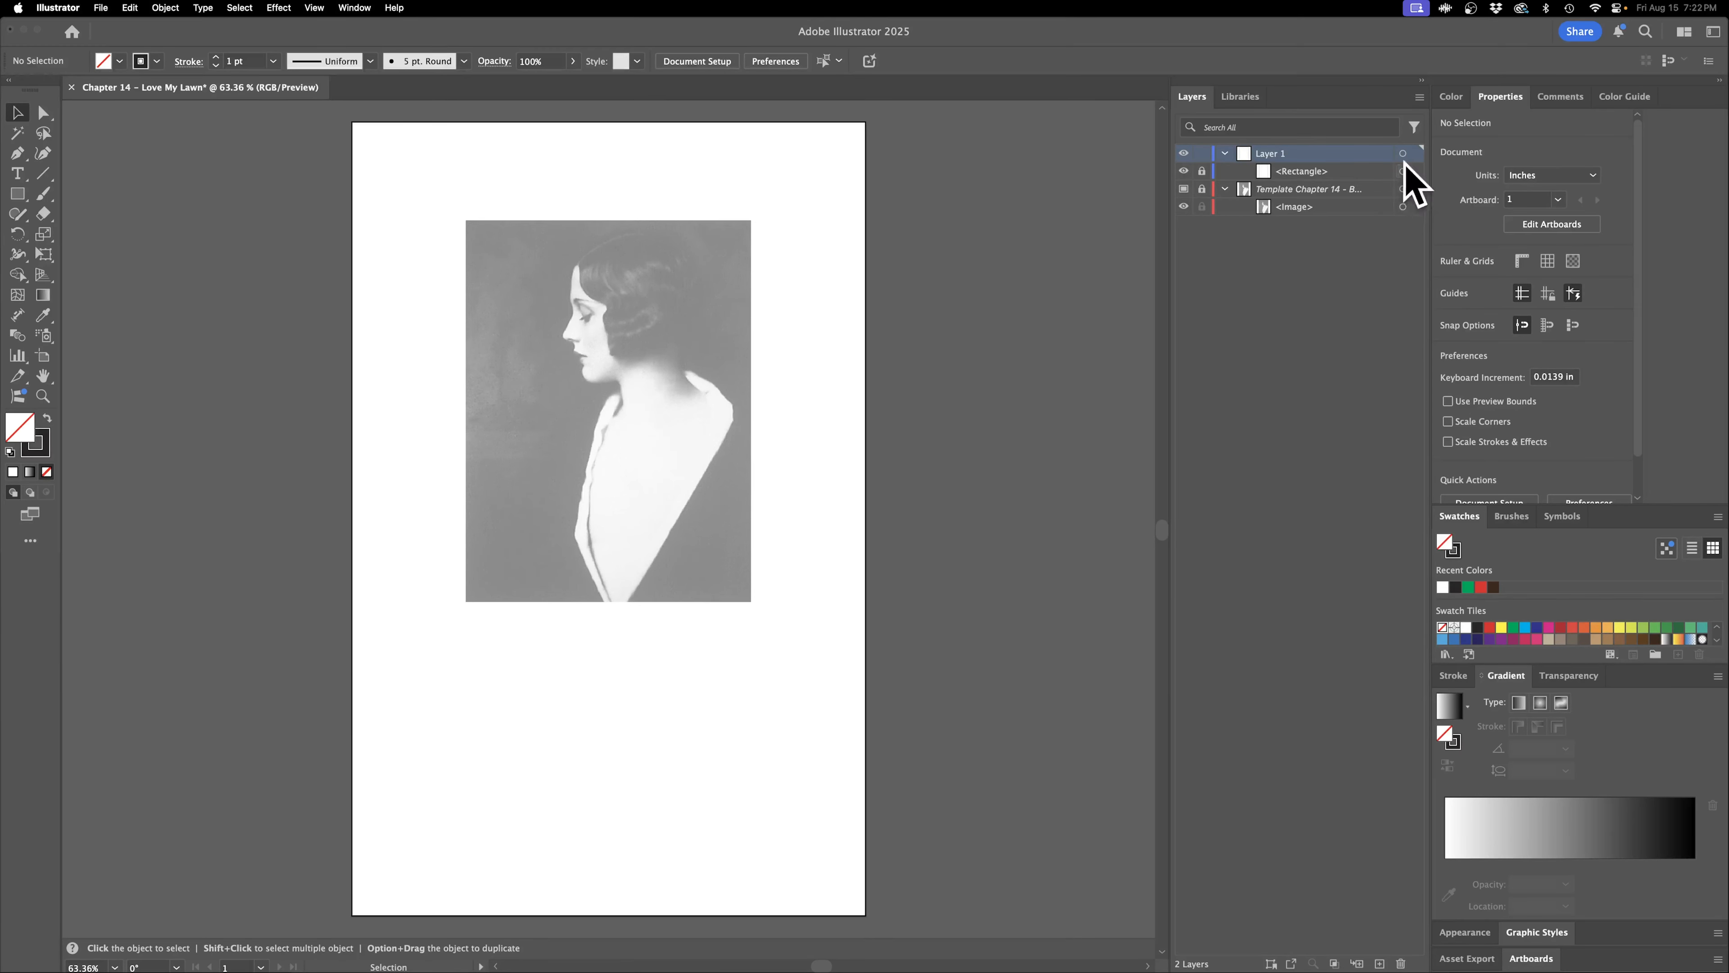
click(1201, 171)
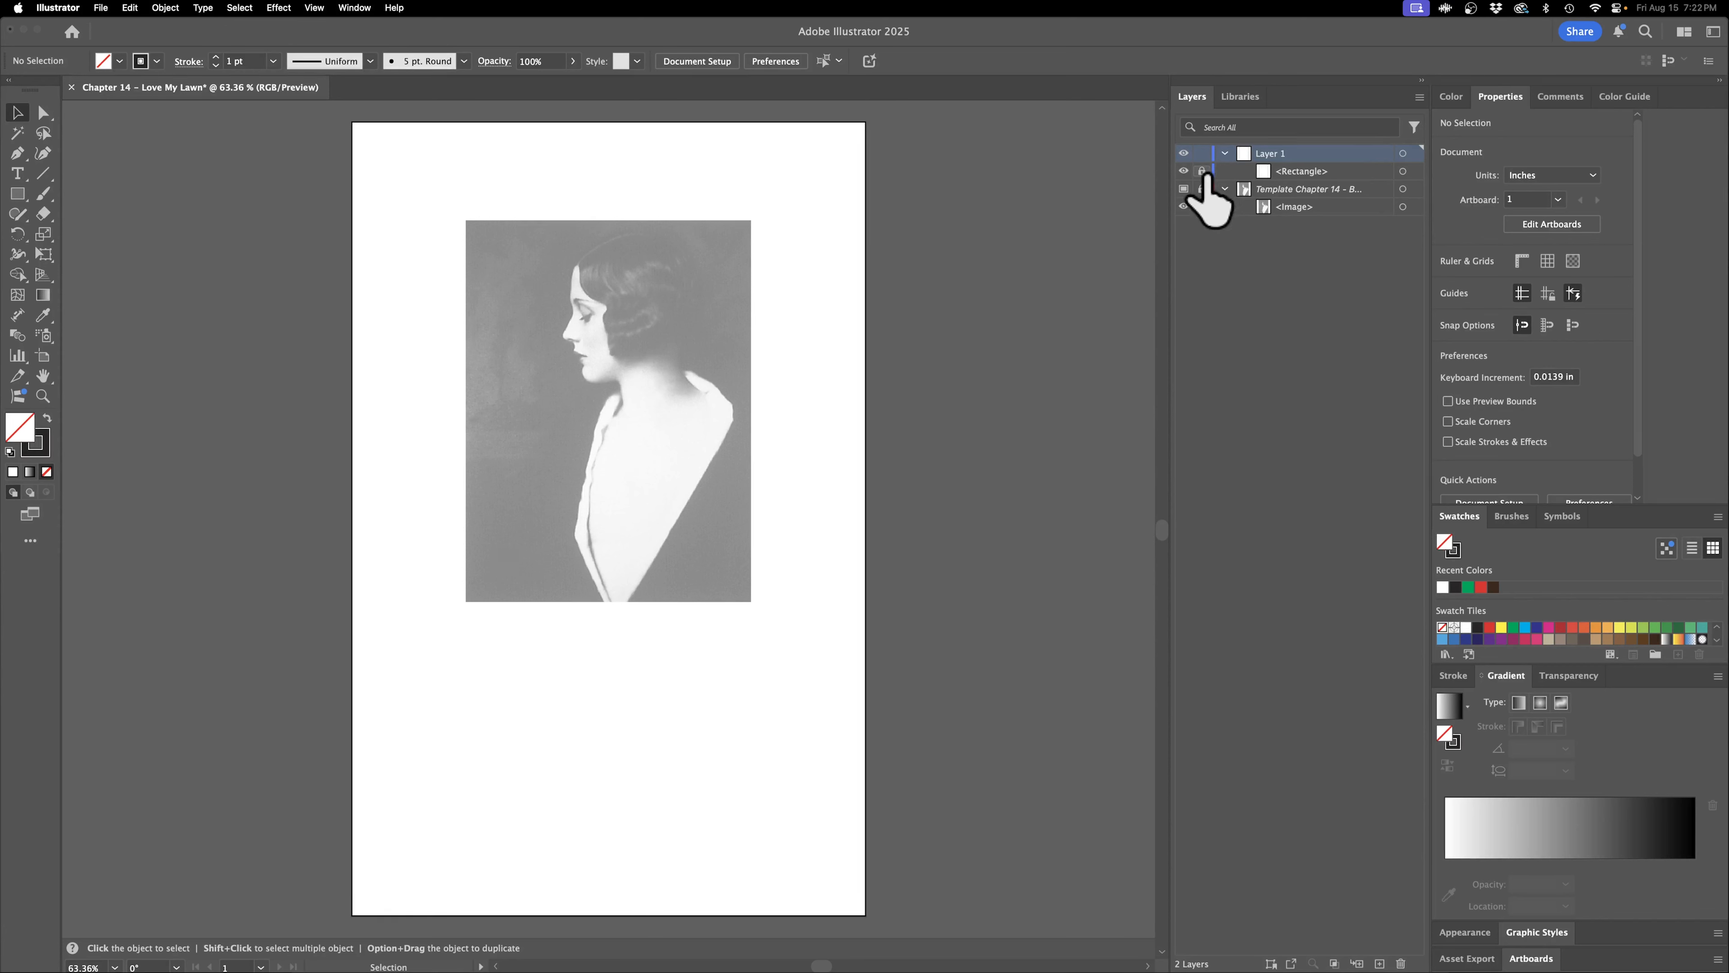
click(1402, 171)
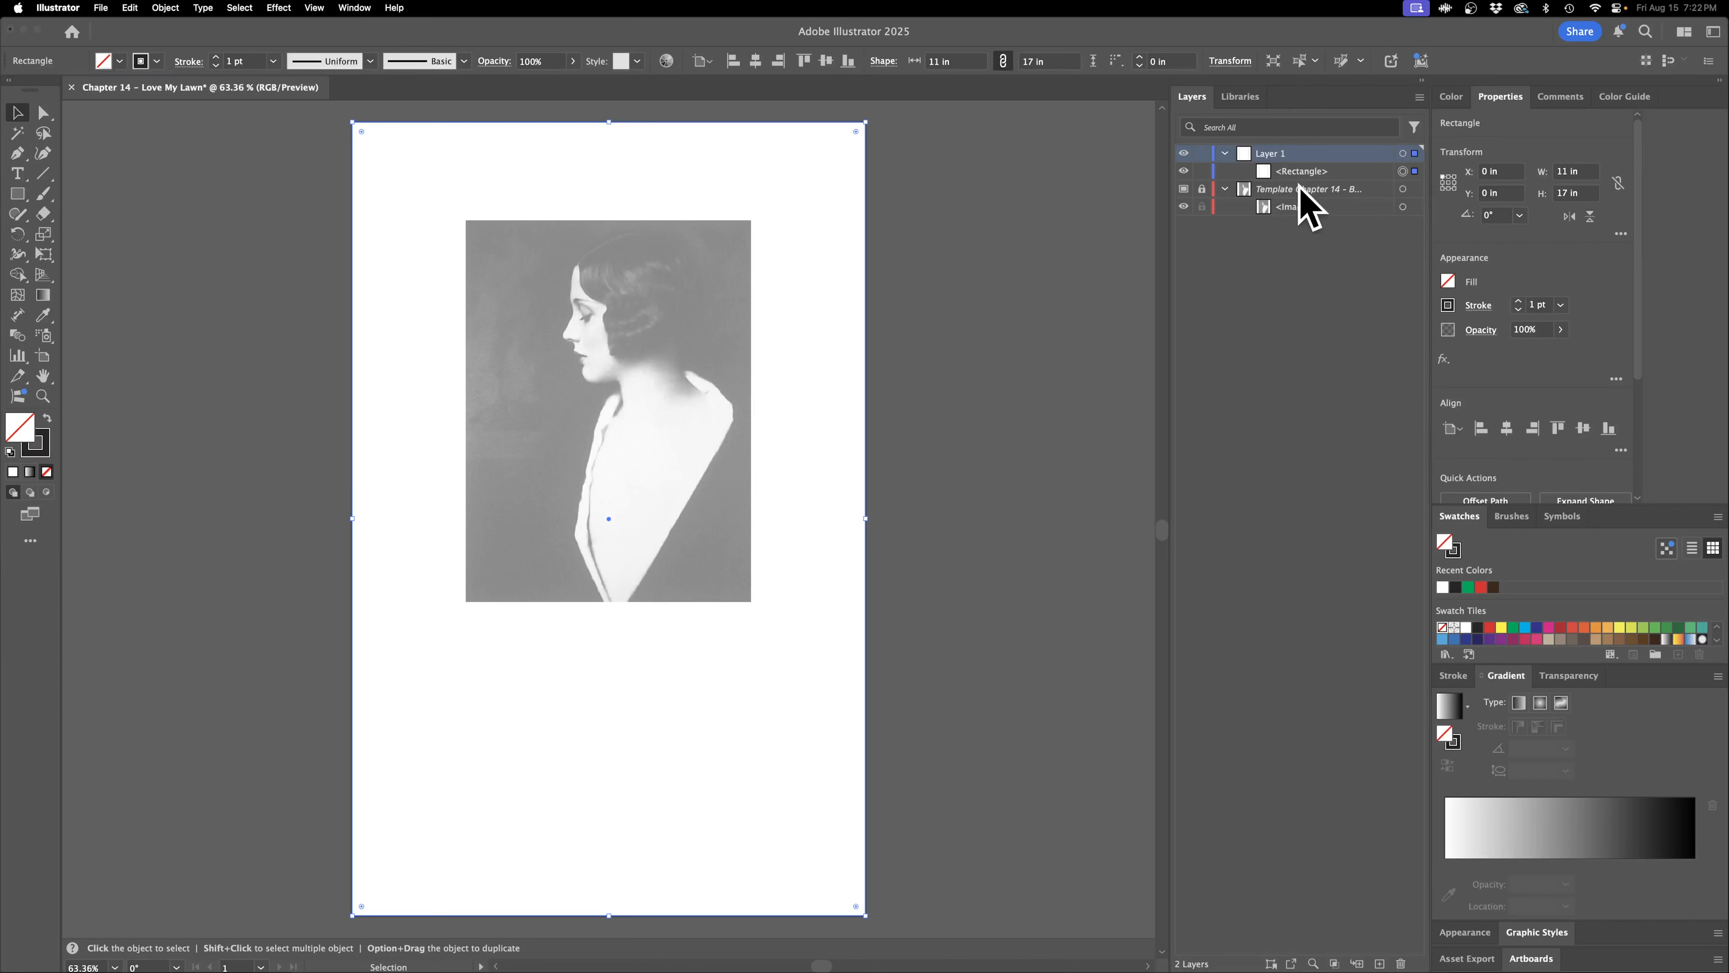
Open the rectangle's name for editing and leave it as is, and add a new layer above Layer 1 and undo it.
double_click(1294, 172)
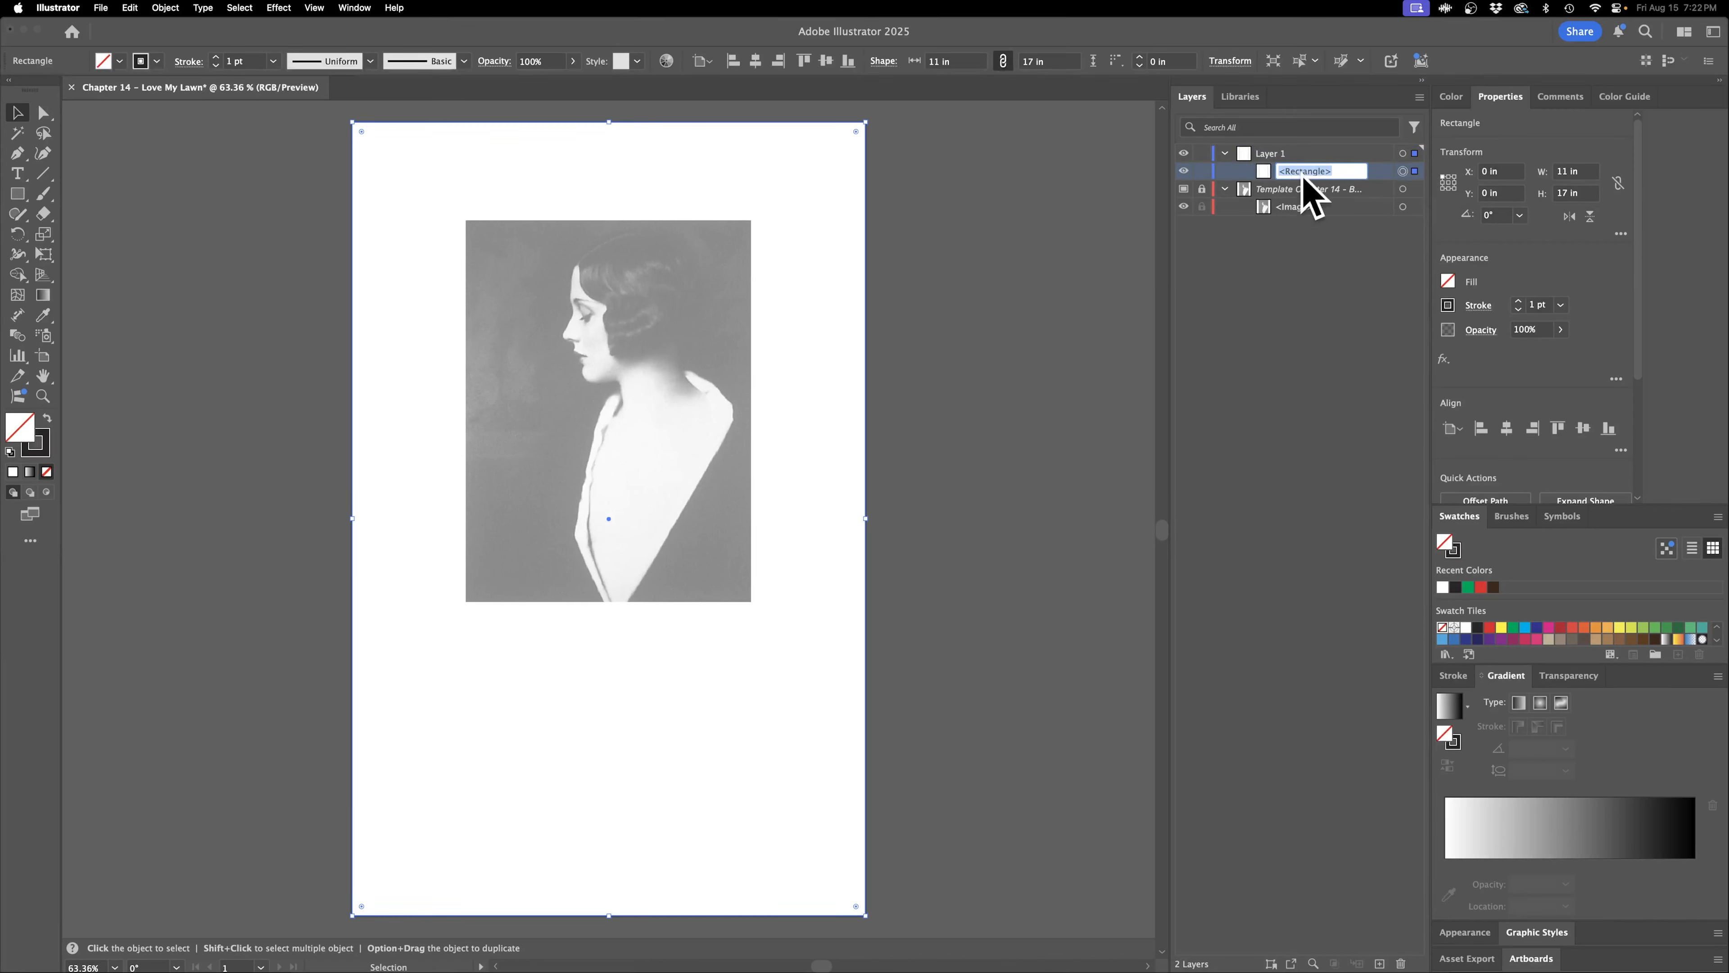
click(1320, 313)
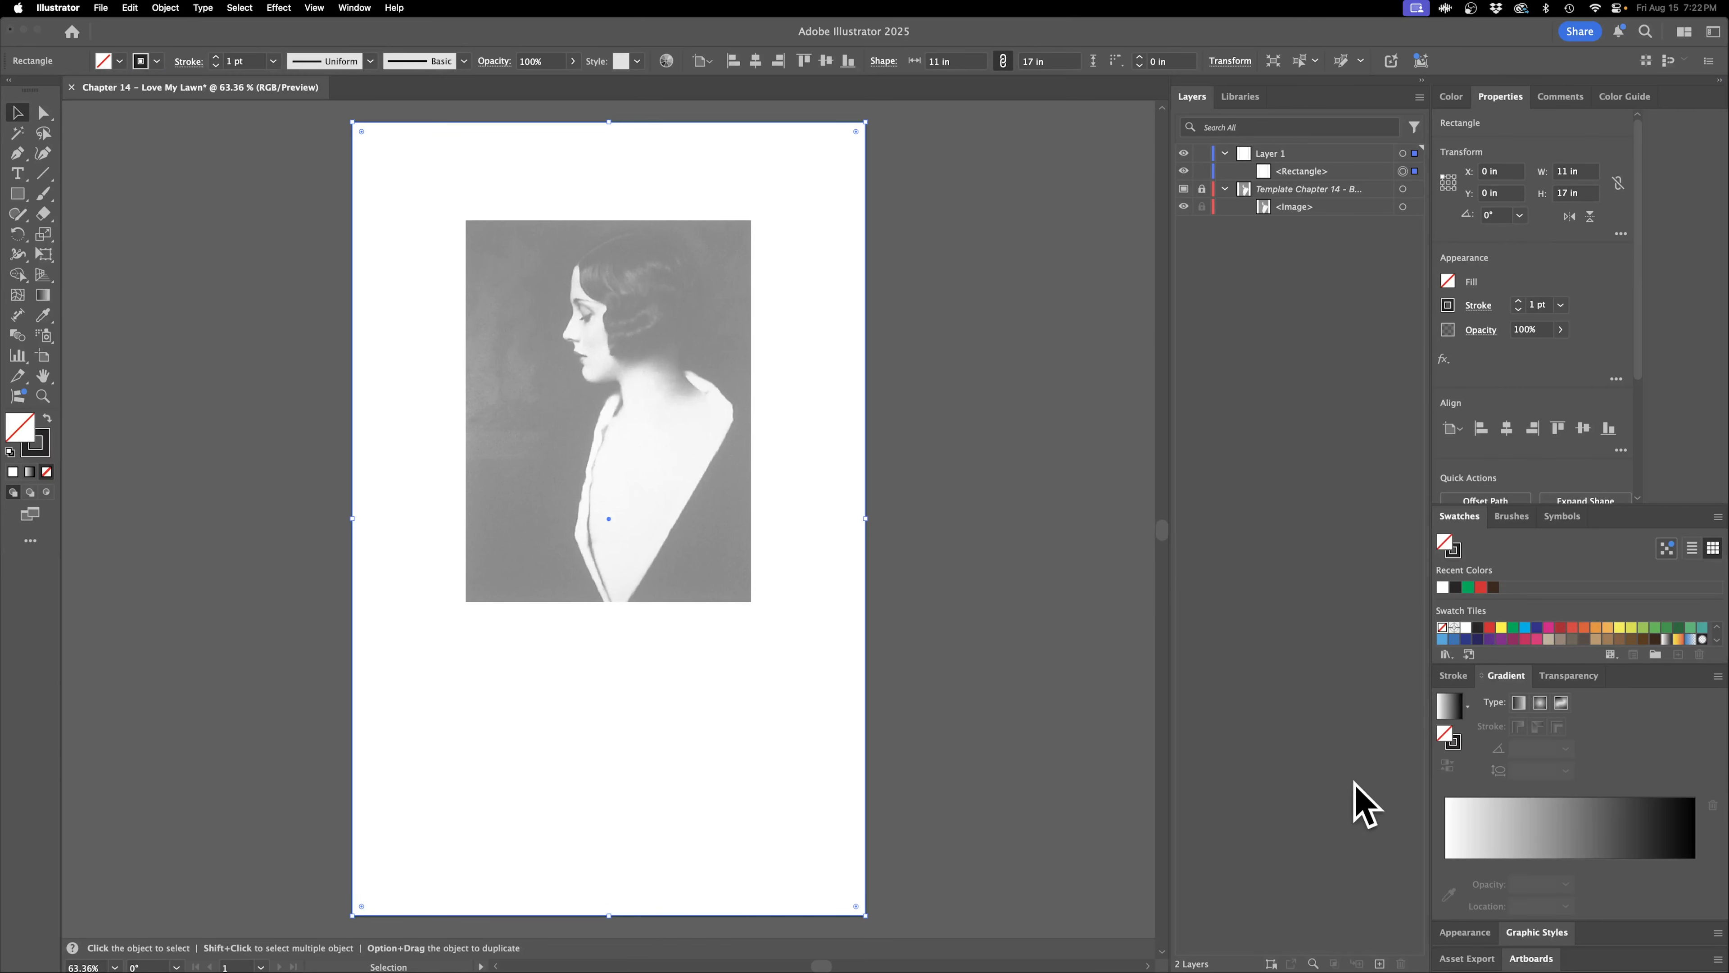
click(1380, 963)
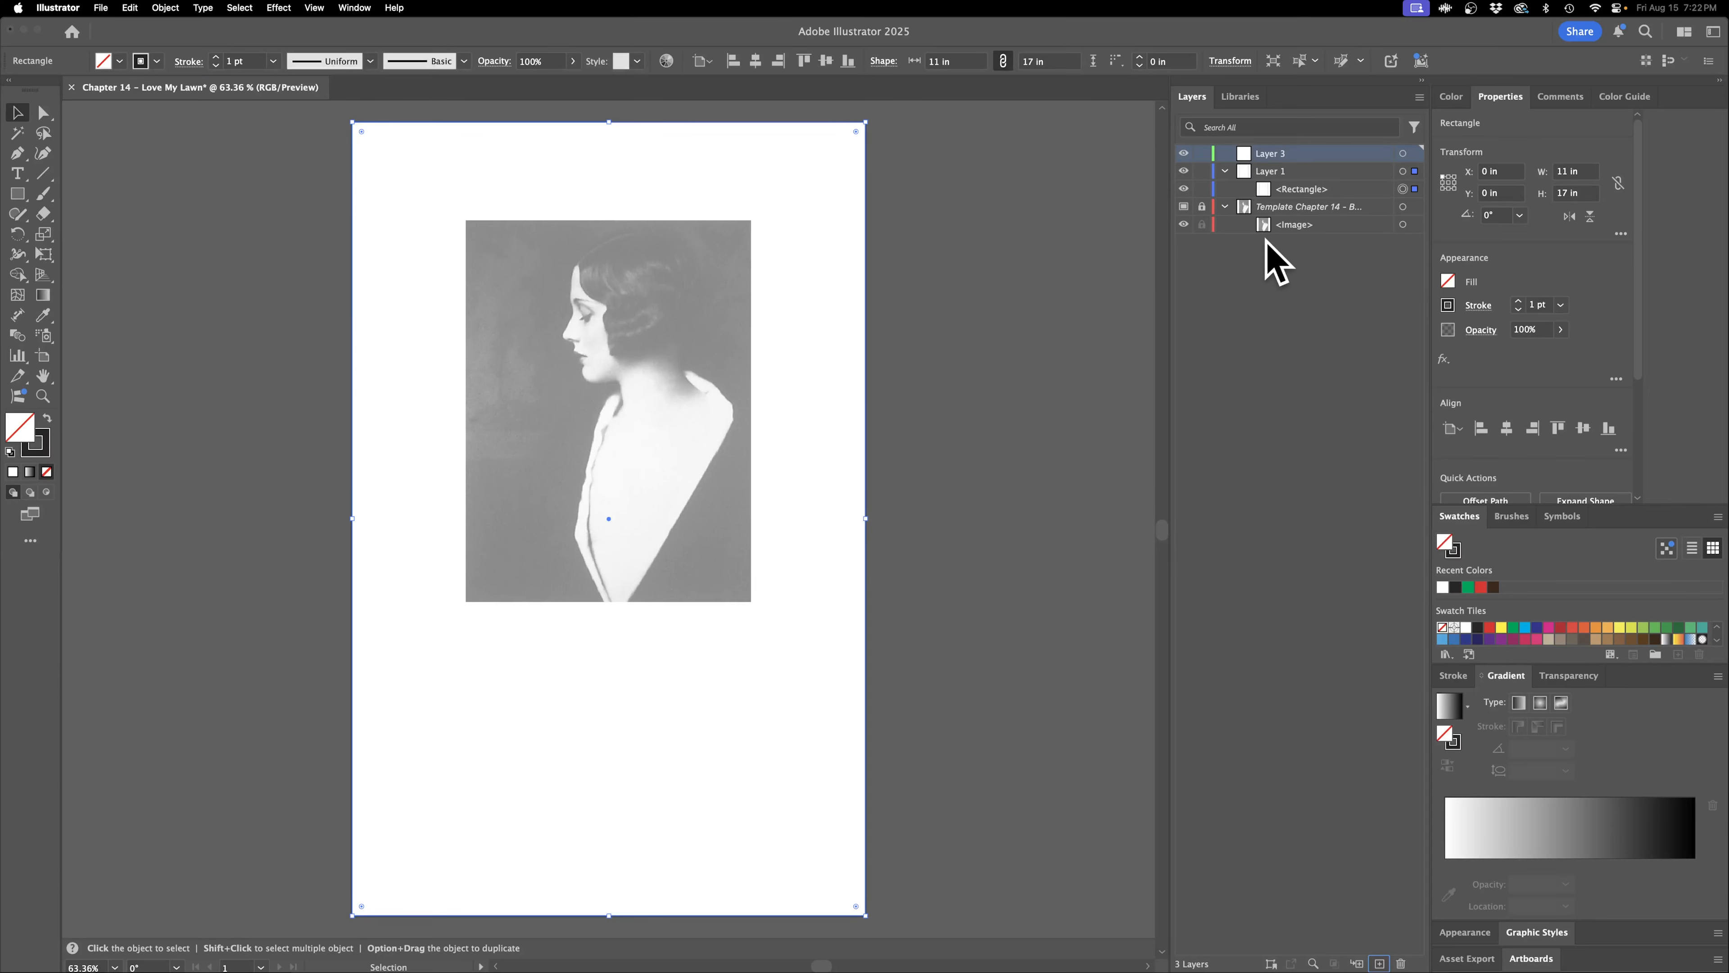
key(super+z)
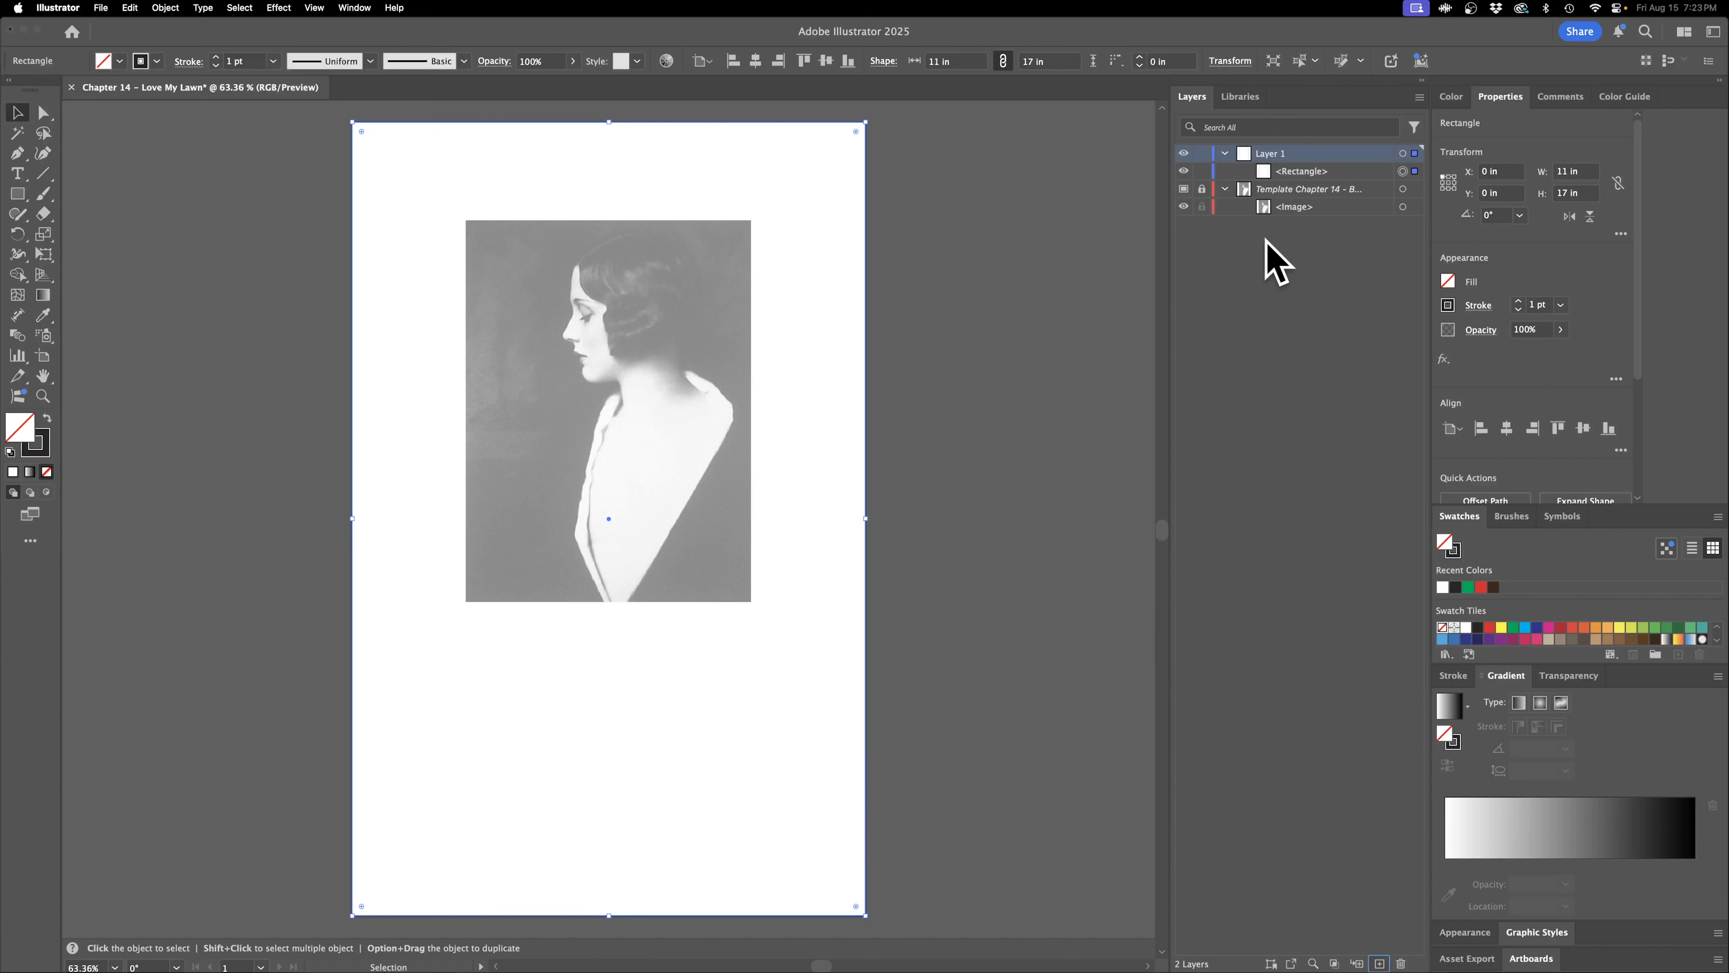
Collapse the template layer's contents and rename Layer 1 as Design.
click(1283, 188)
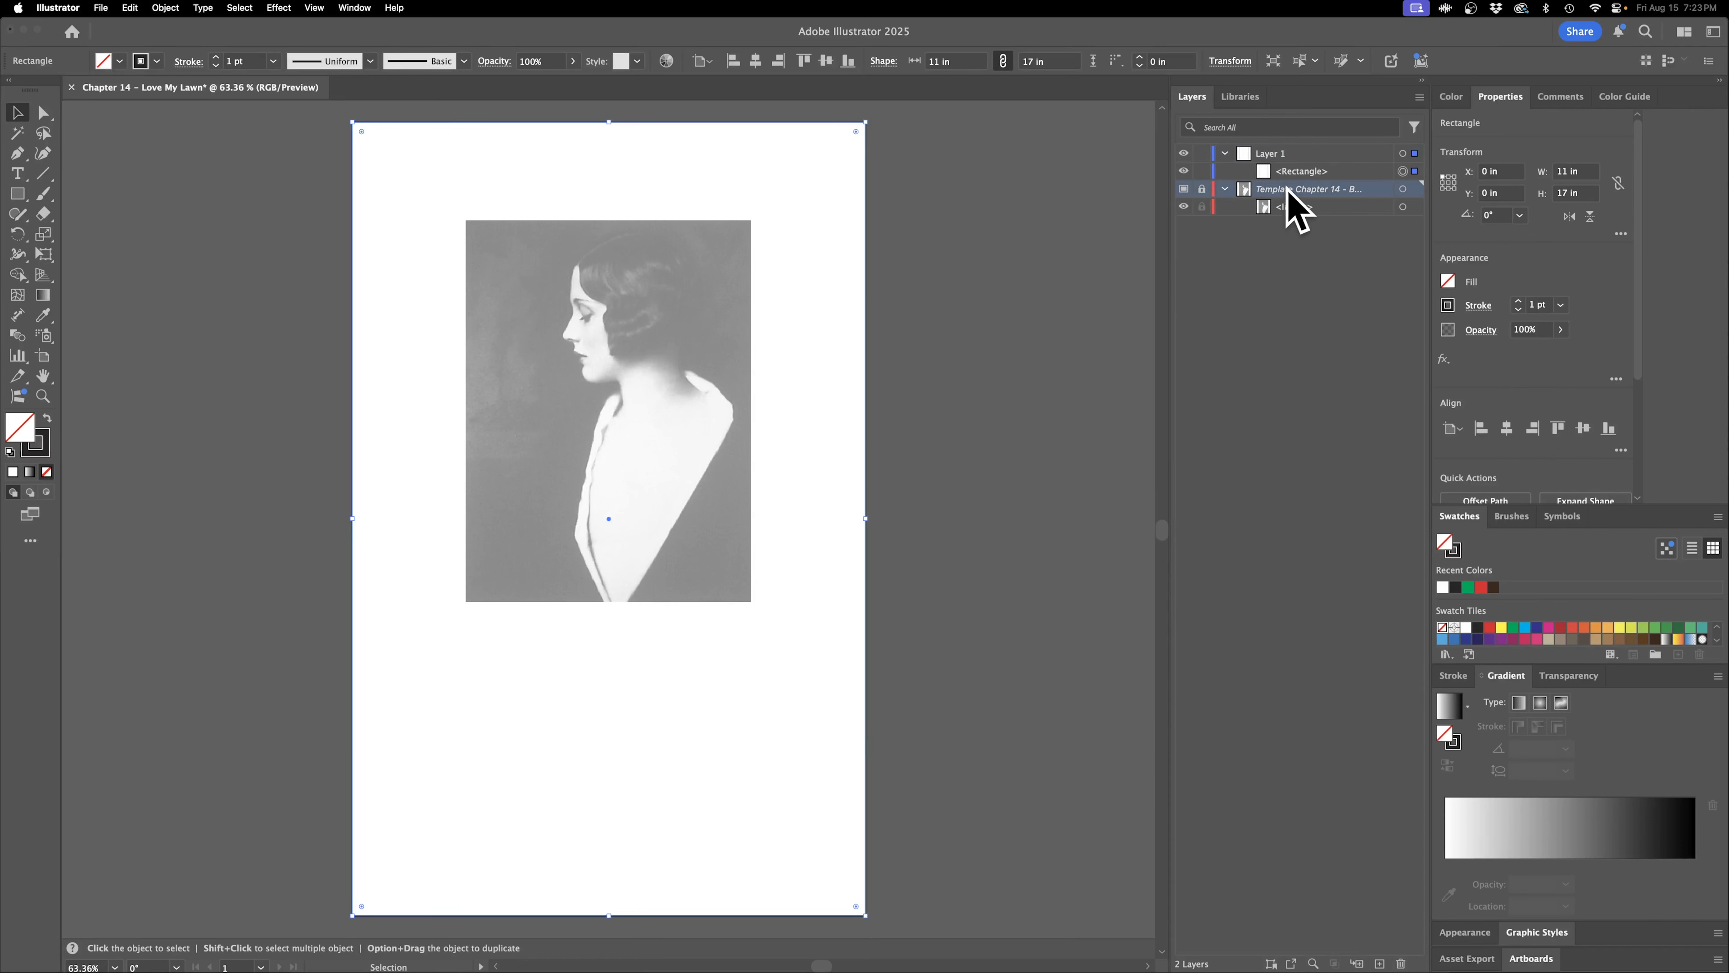
click(1223, 189)
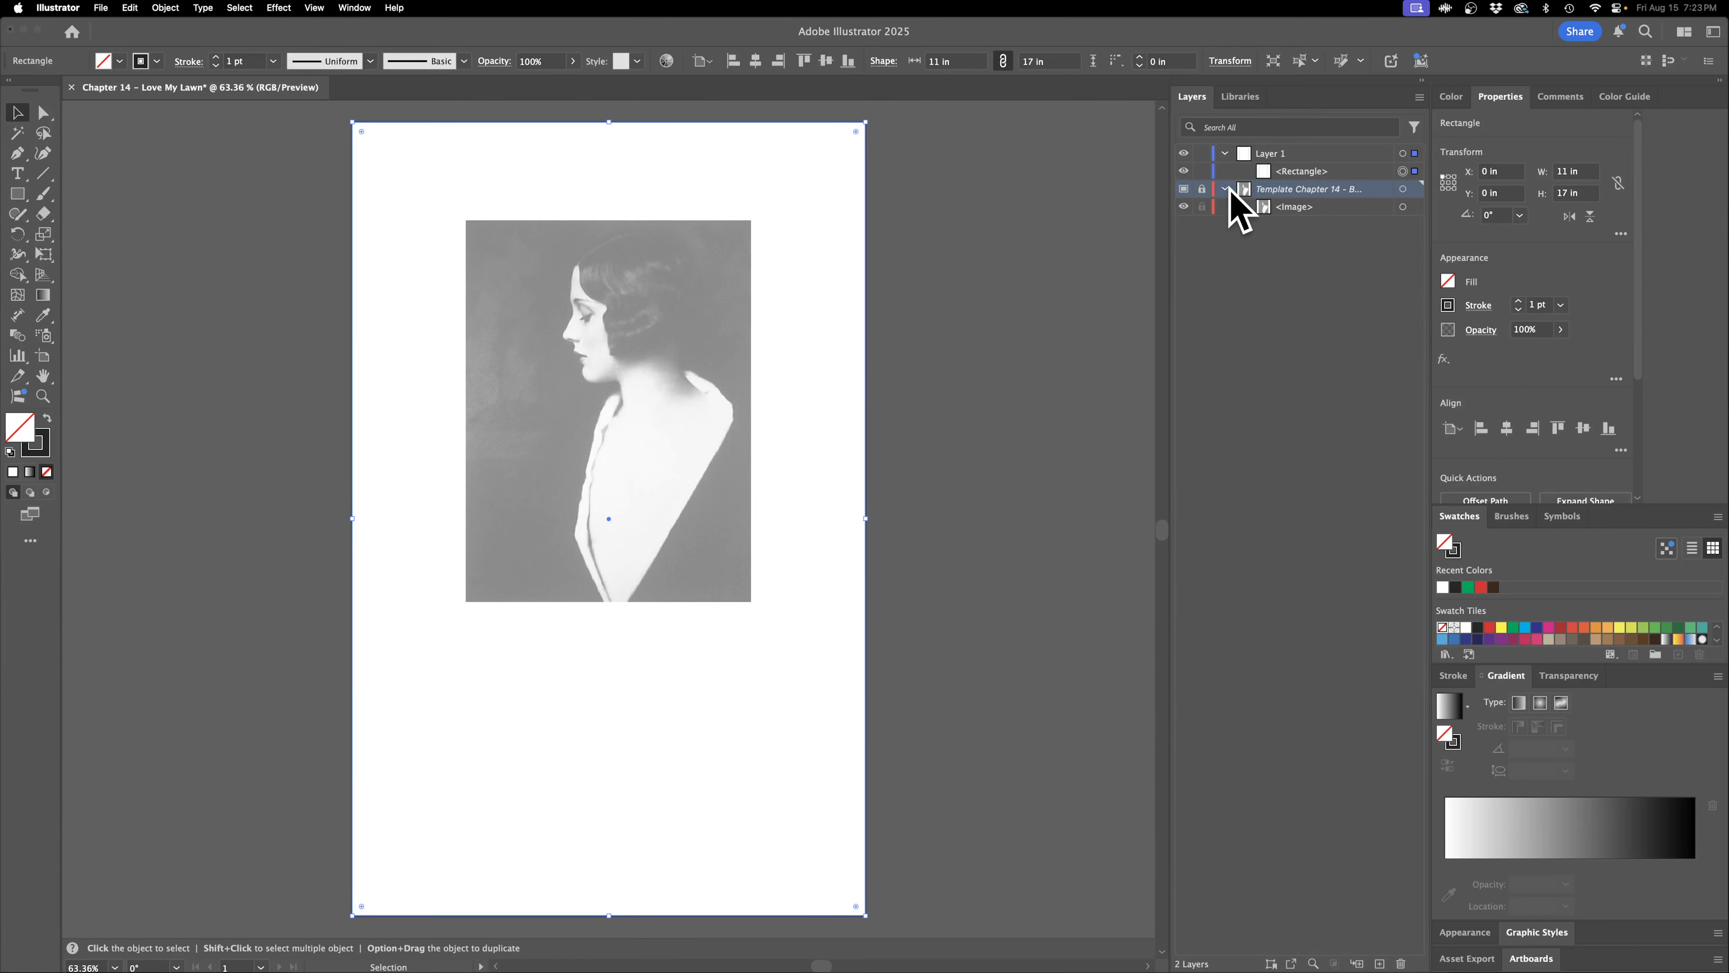
click(1318, 174)
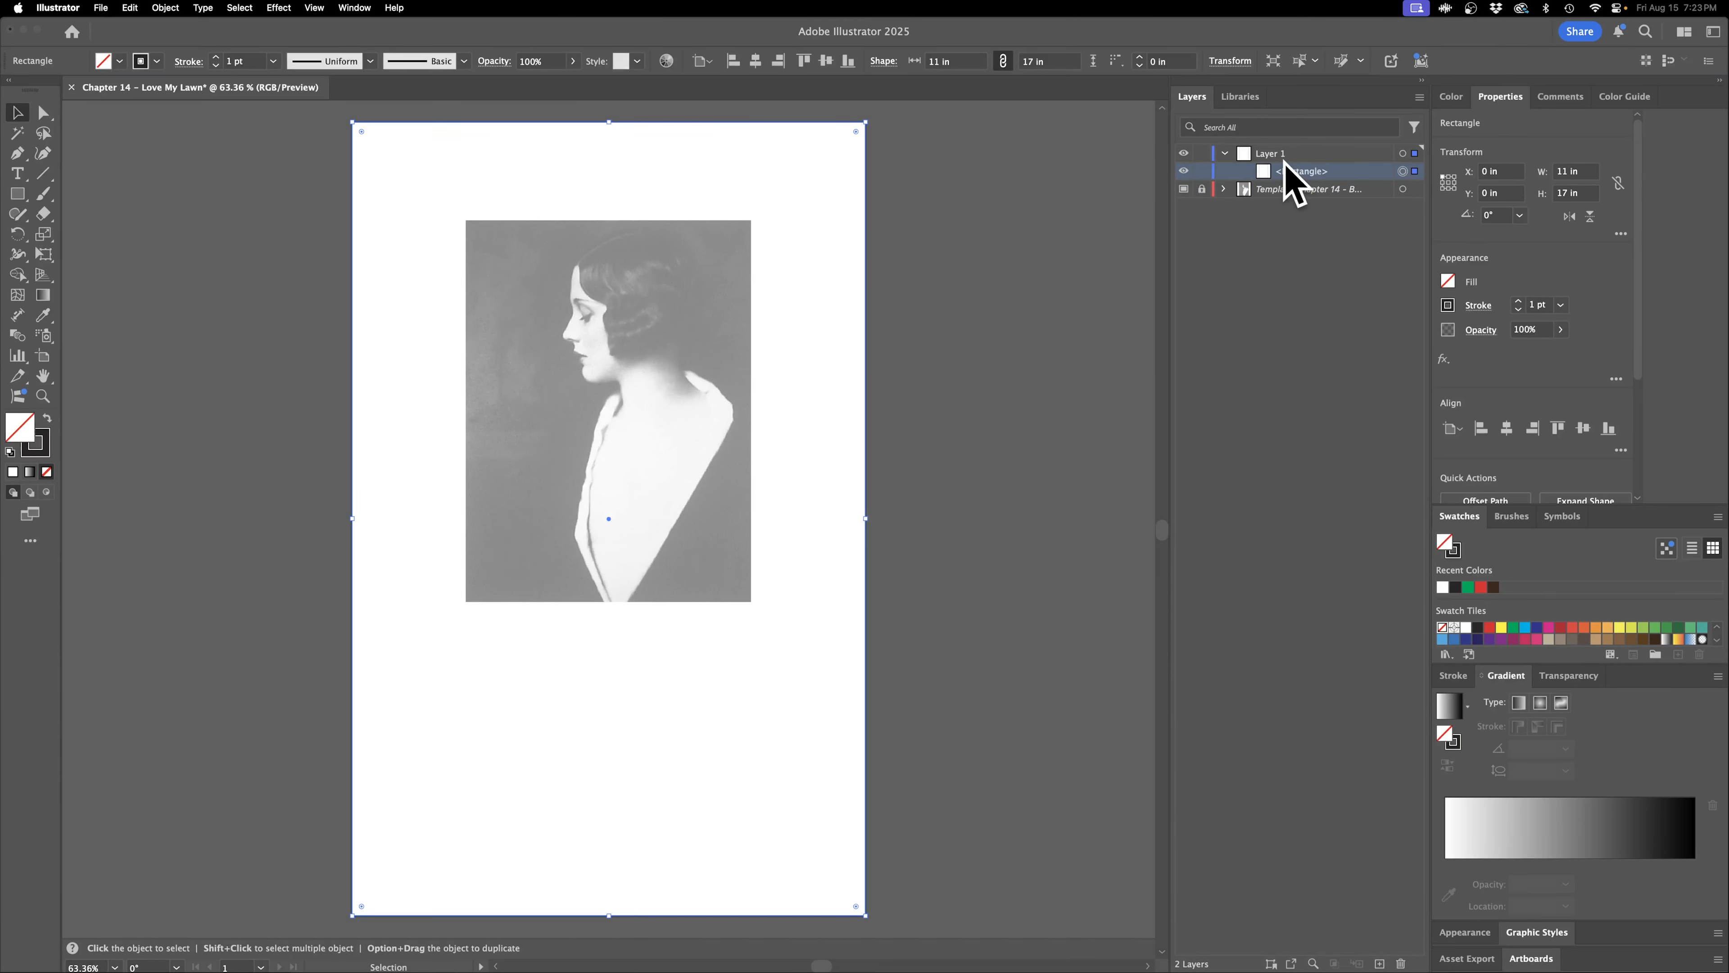
double_click(1265, 154)
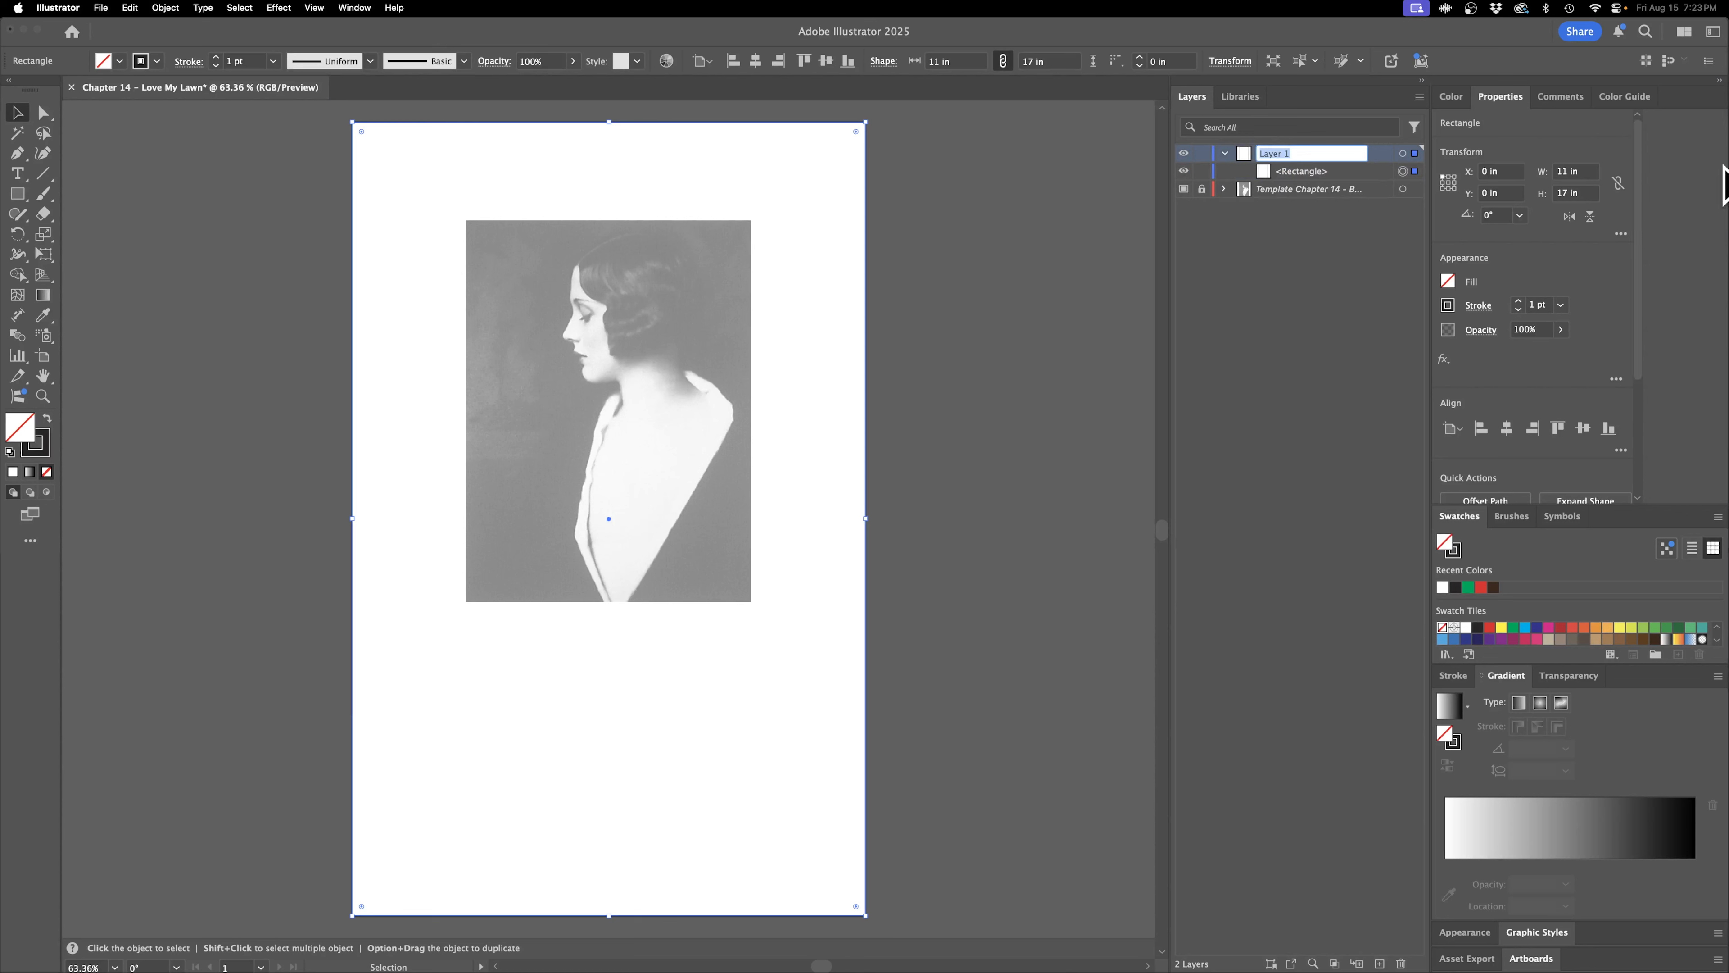
text(Design)
key(Return)
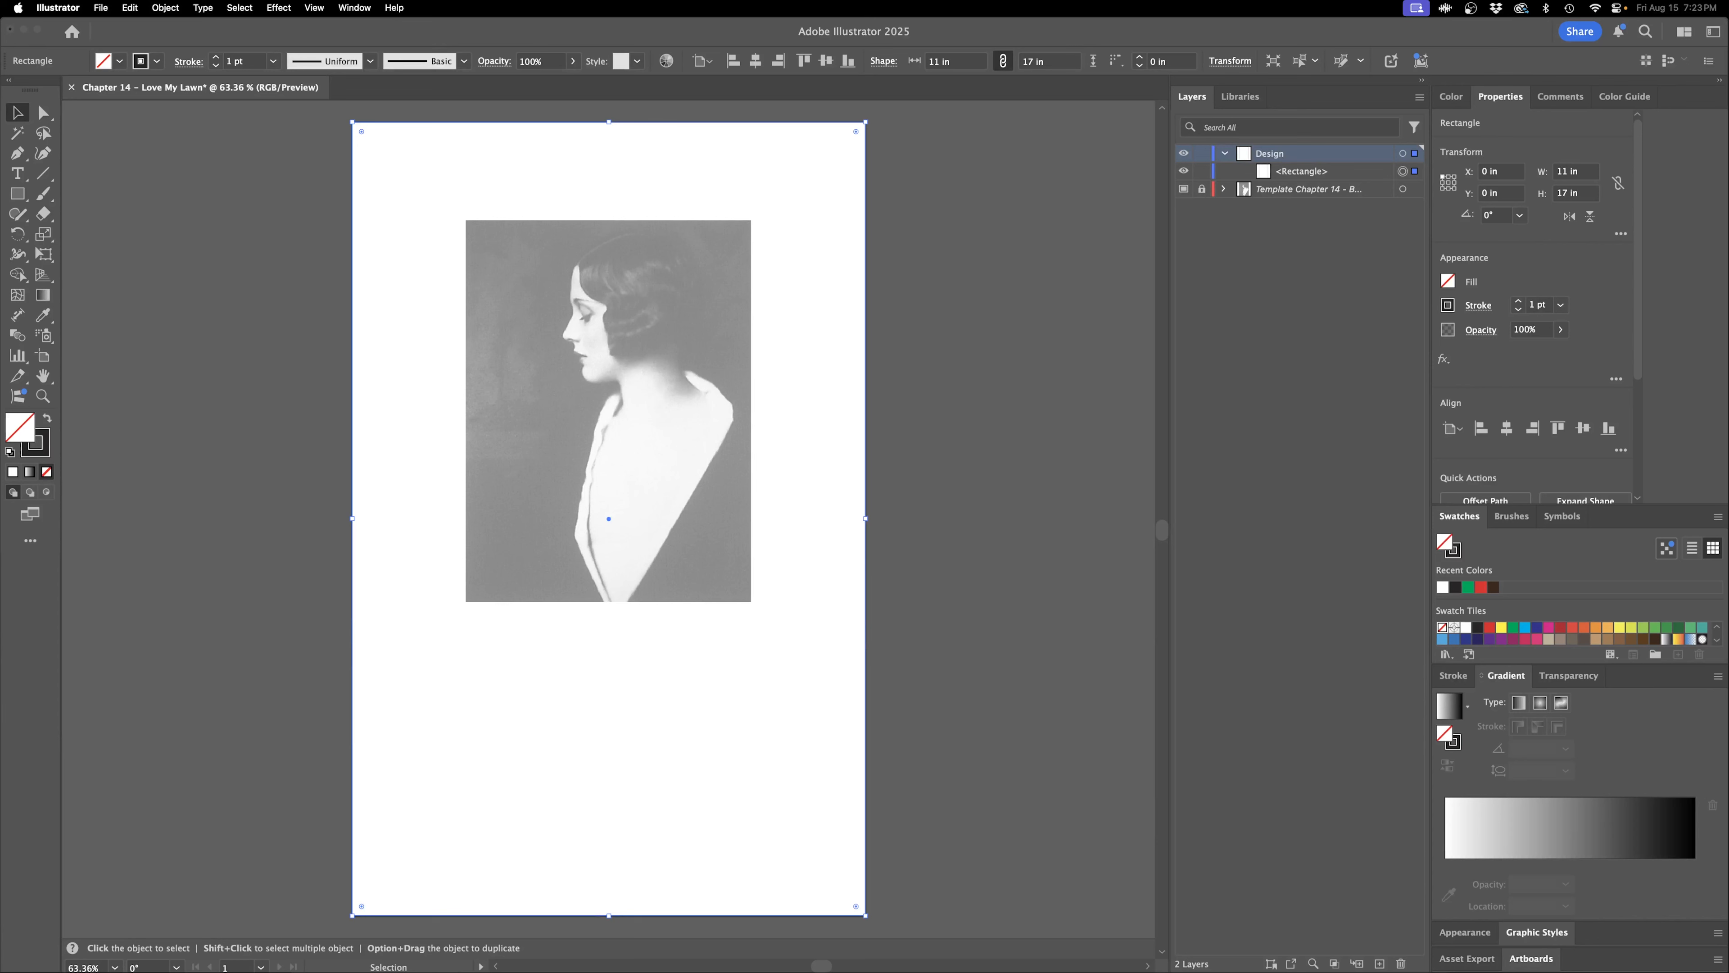
Rename the template layer as Woman.
double_click(1306, 190)
text(Woman)
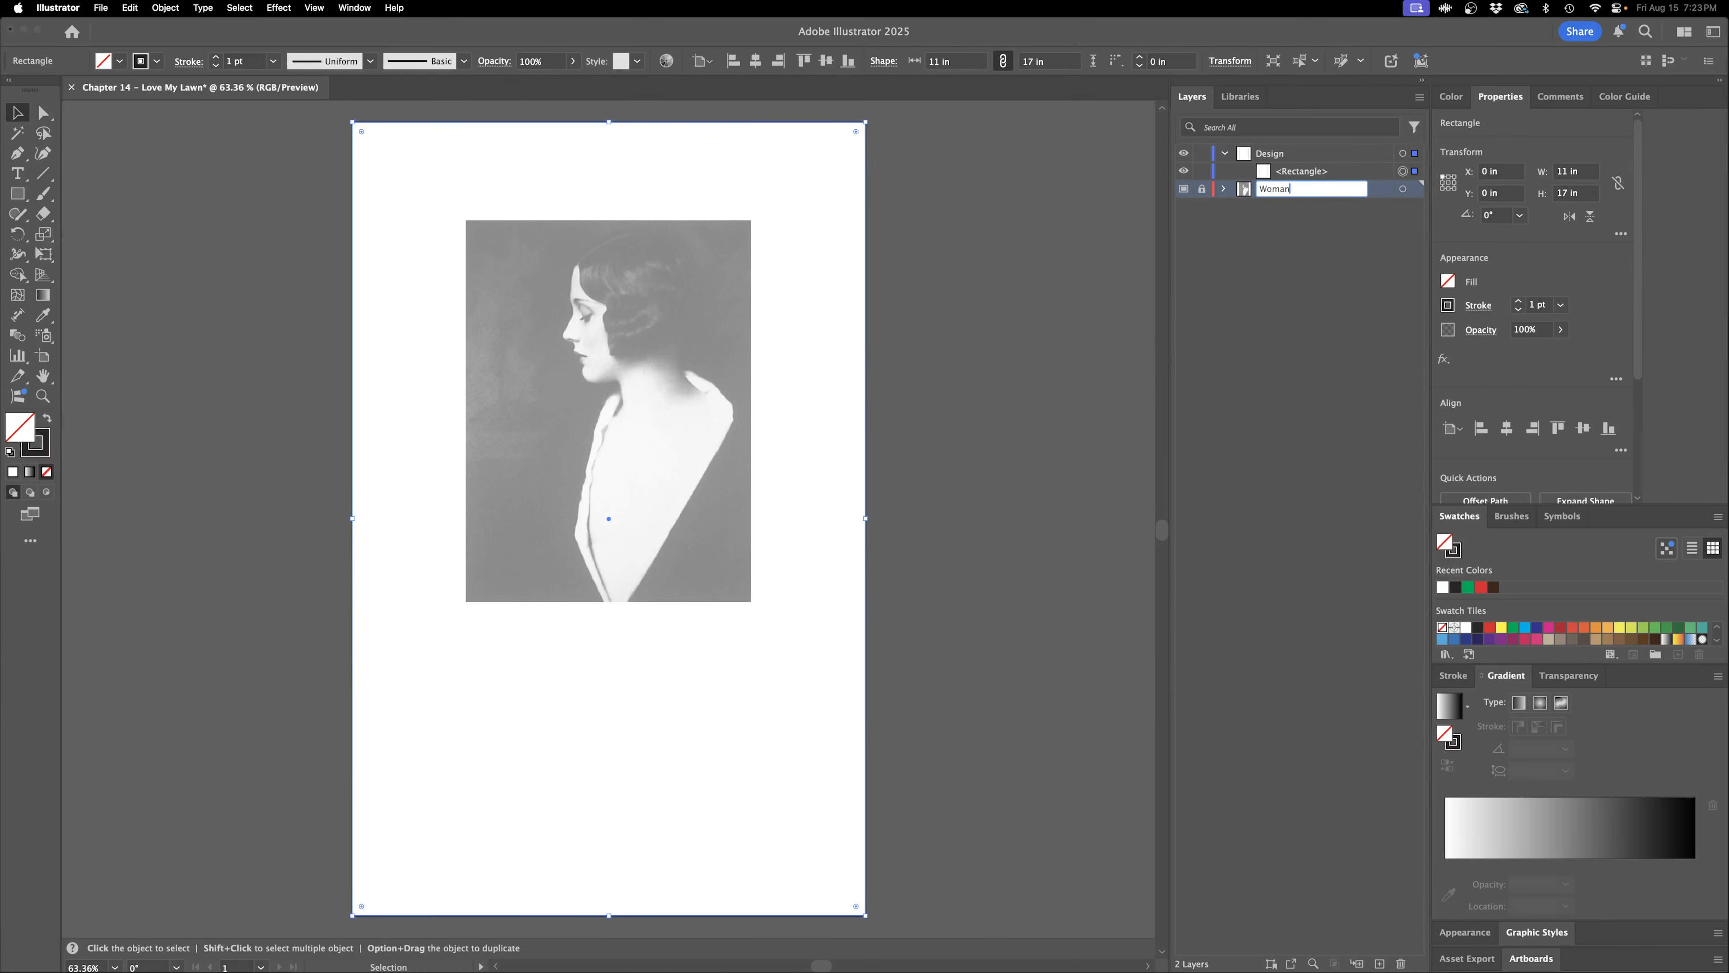
key(Return)
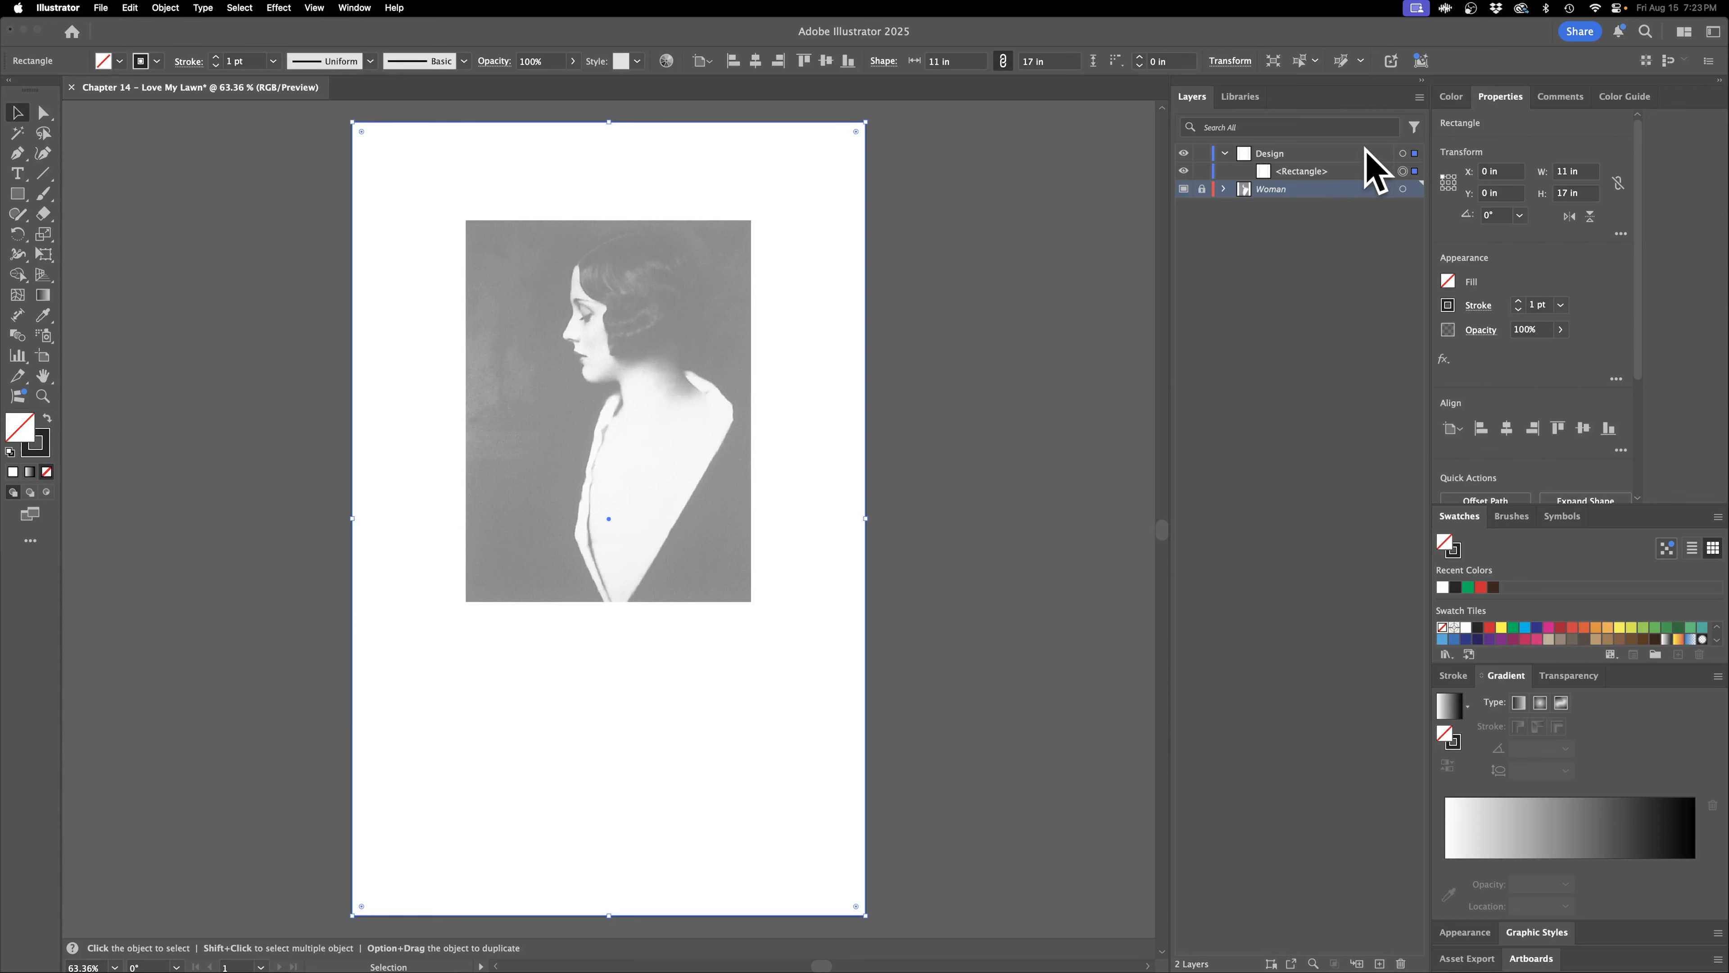
Rename the template layer as References.
double_click(1270, 190)
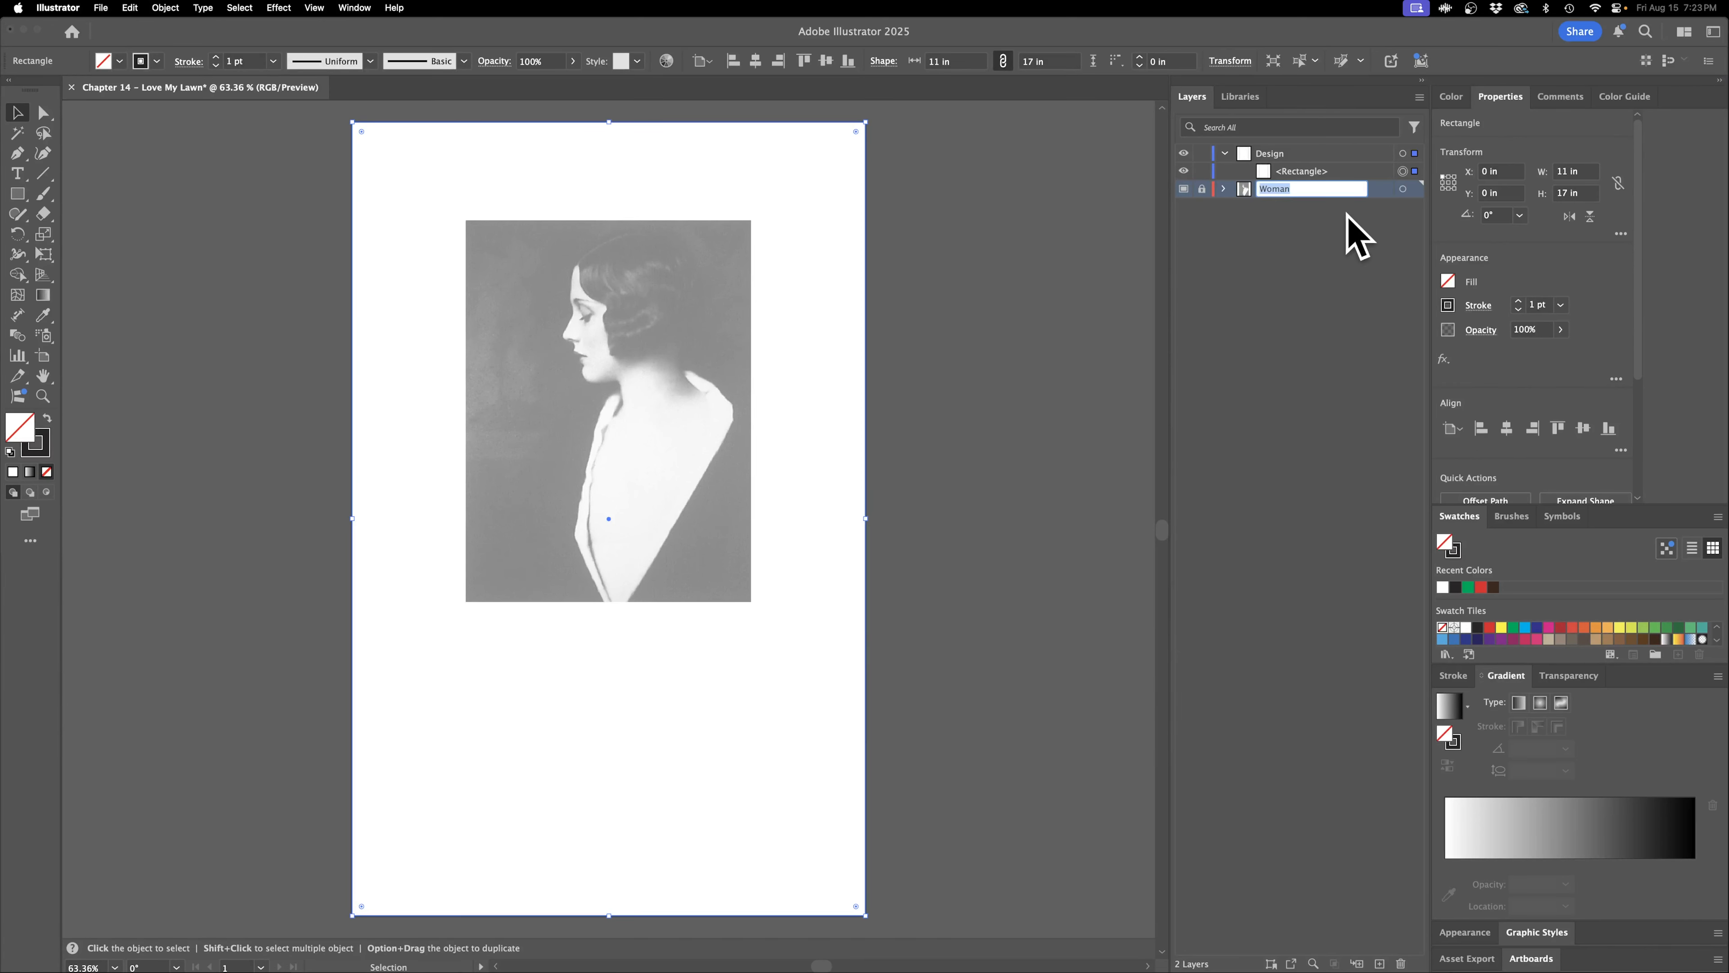
text(References)
key(Return)
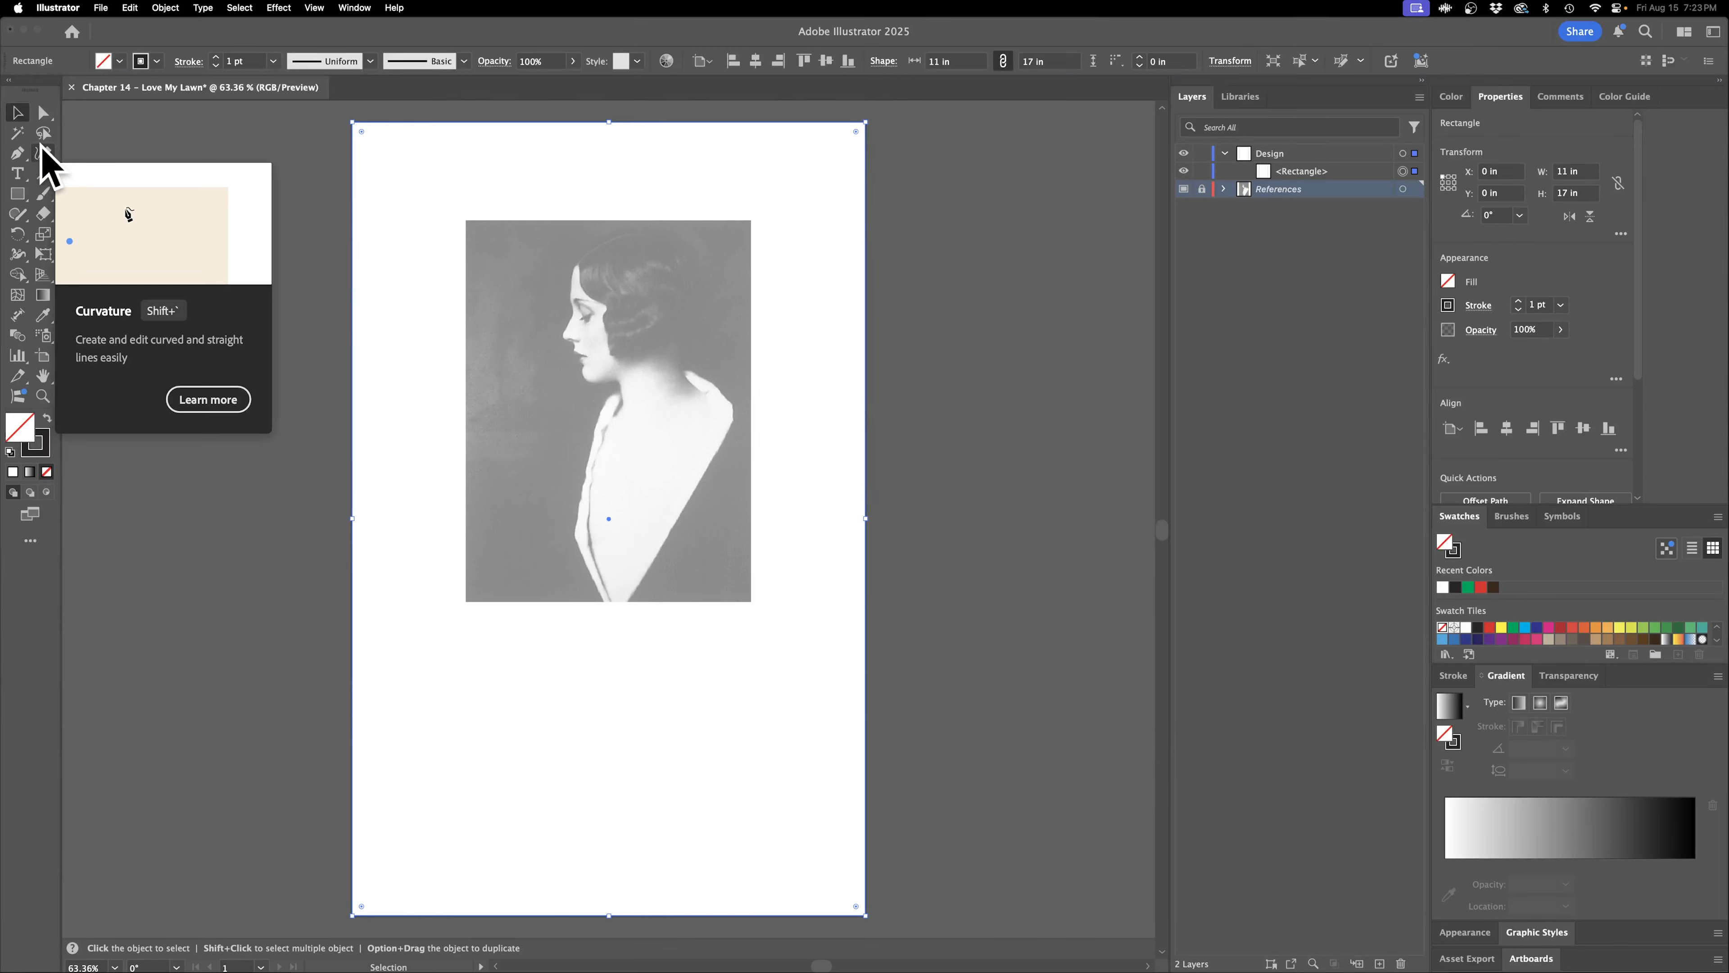
Draw a trial looping path of about 9.9 × 7.53 in around the portrait with the Curvature tool, and delete it.
click(45, 155)
click(604, 215)
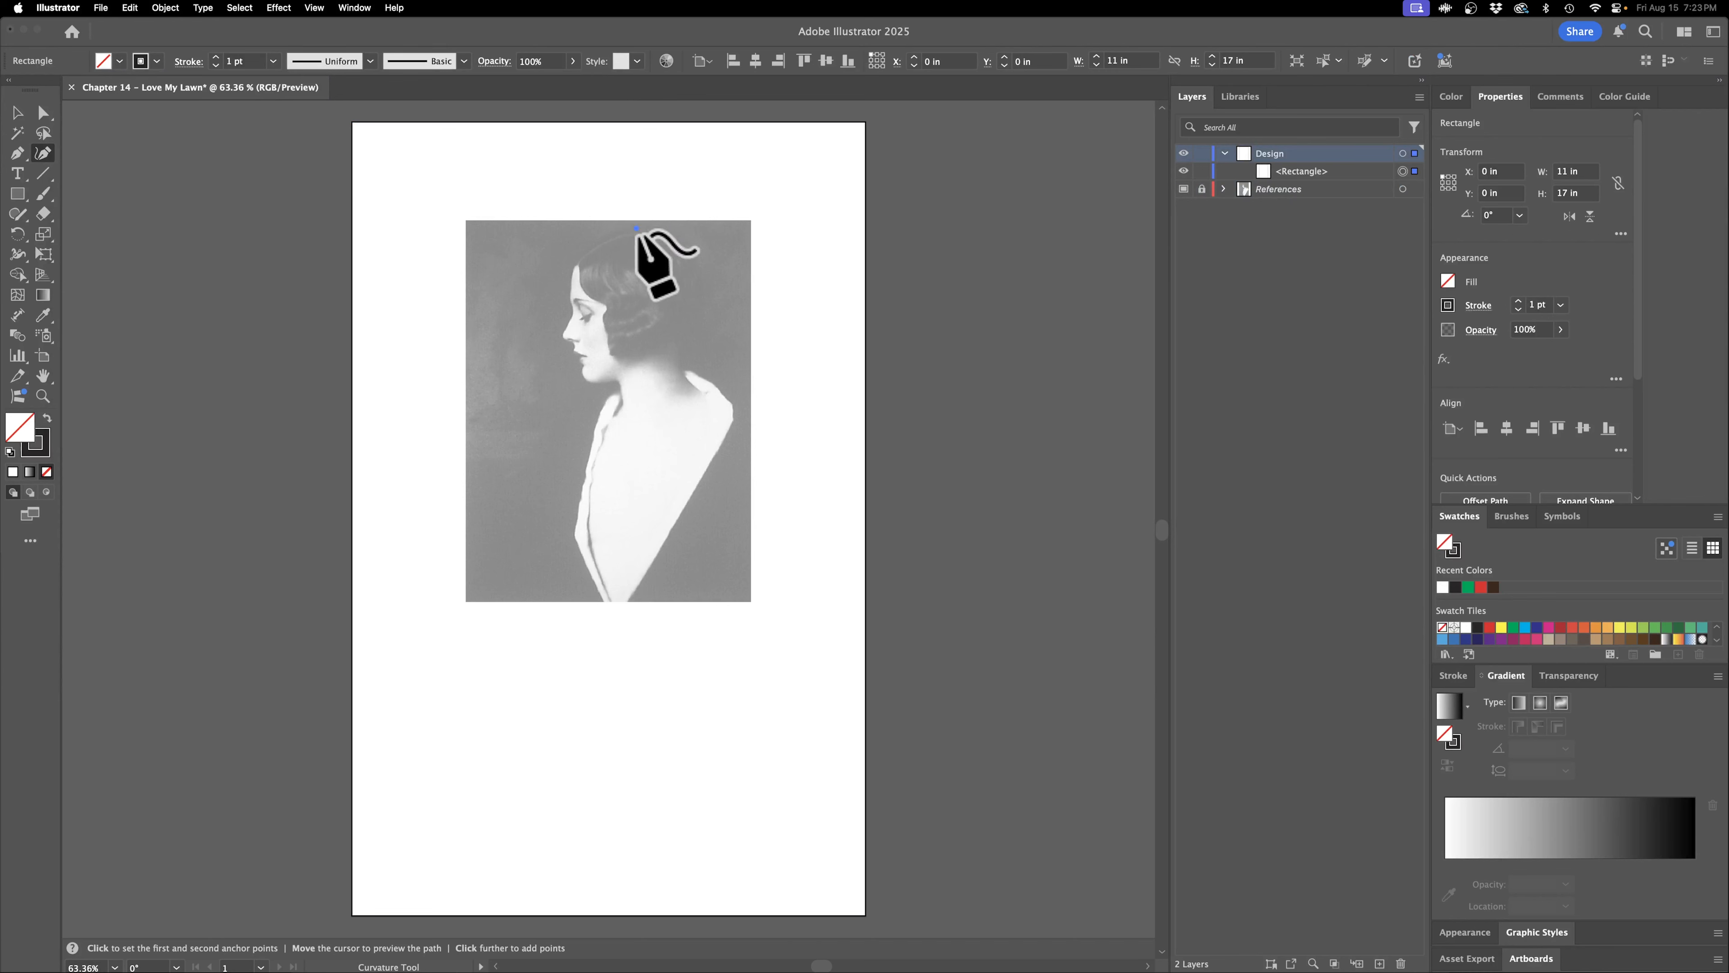
click(635, 228)
click(449, 241)
click(429, 413)
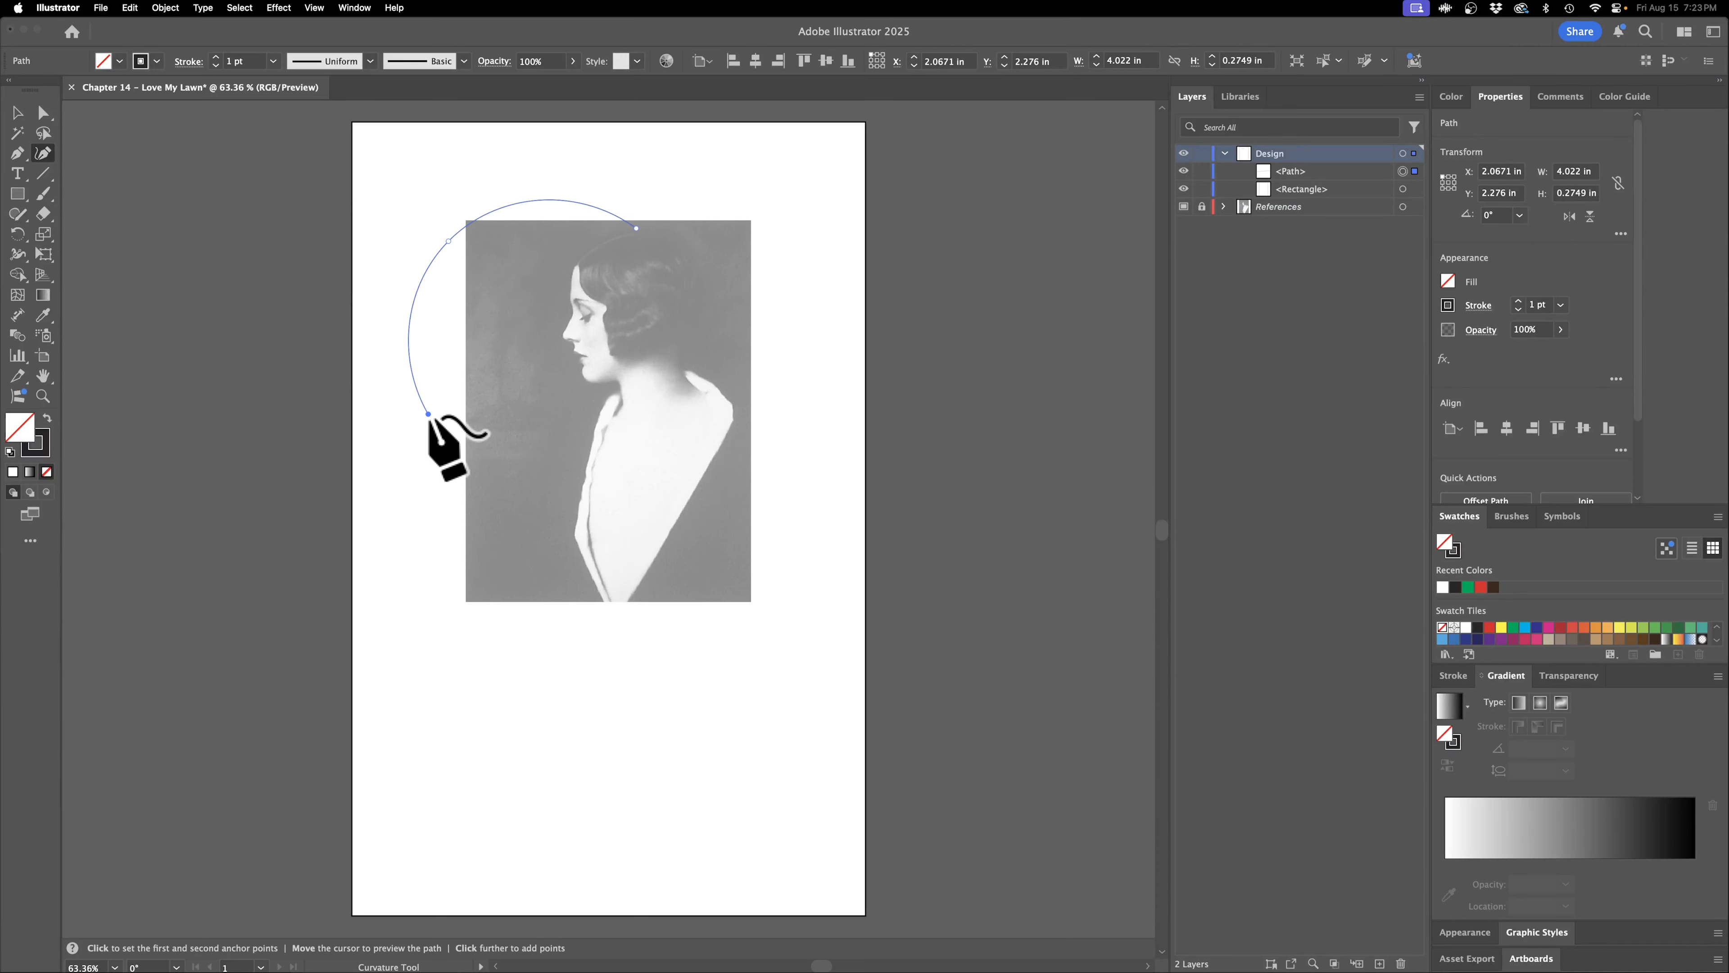
click(737, 537)
click(856, 245)
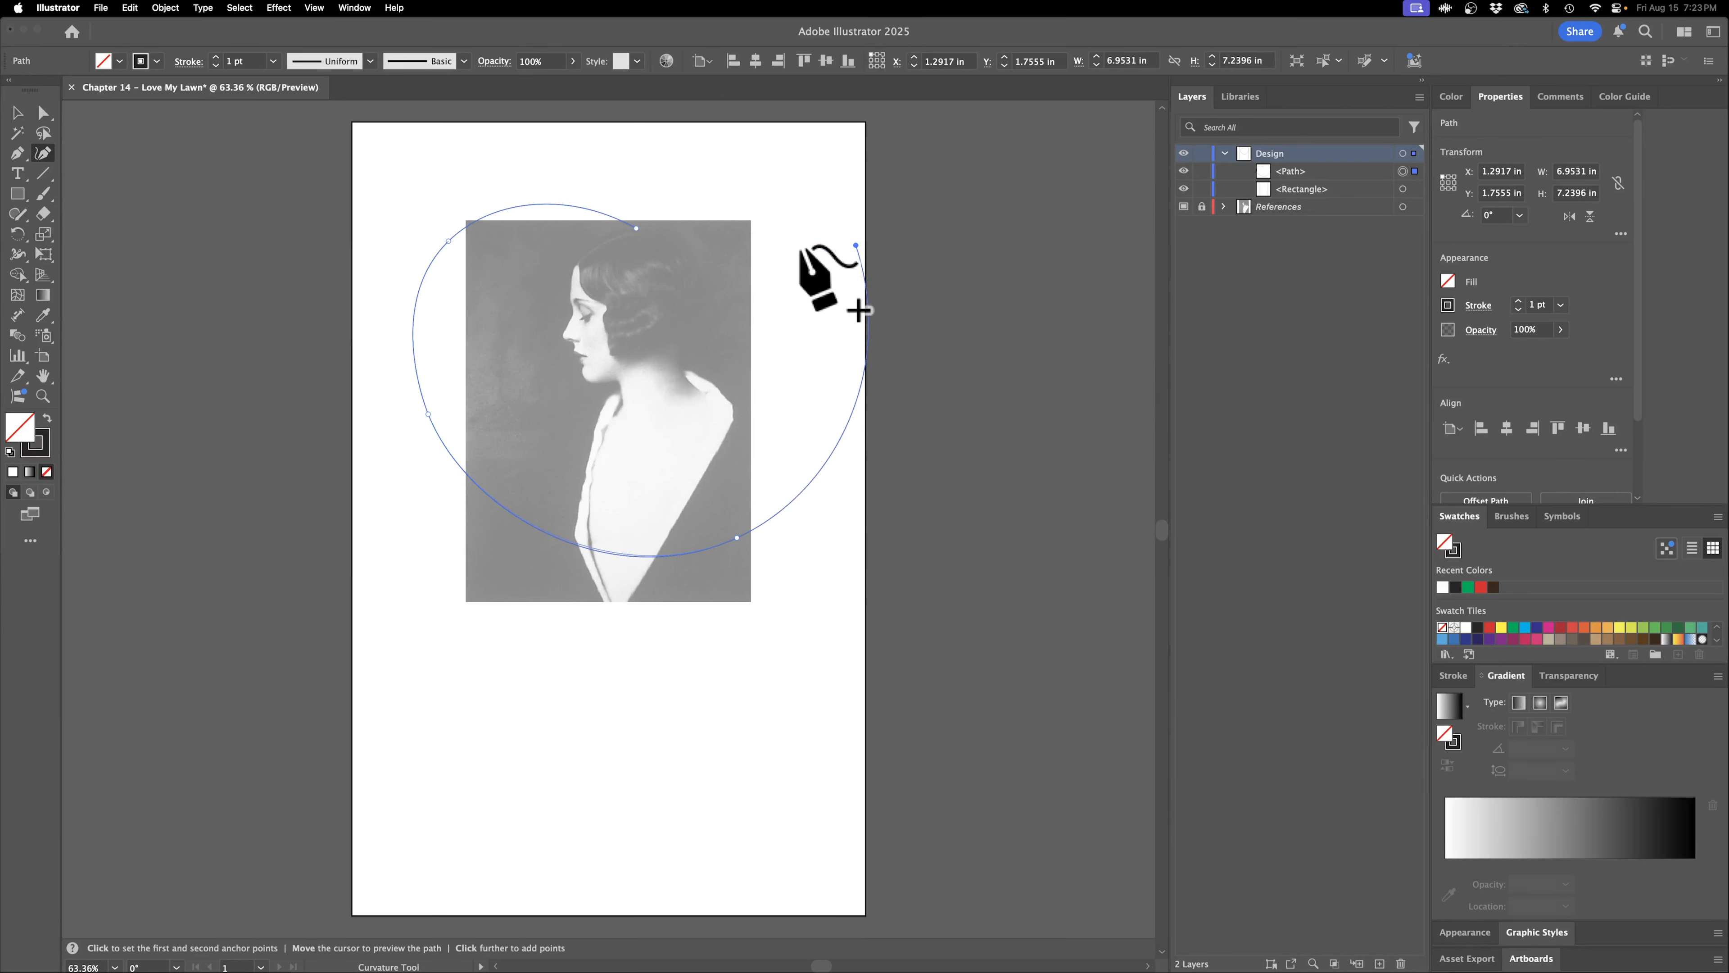
click(680, 319)
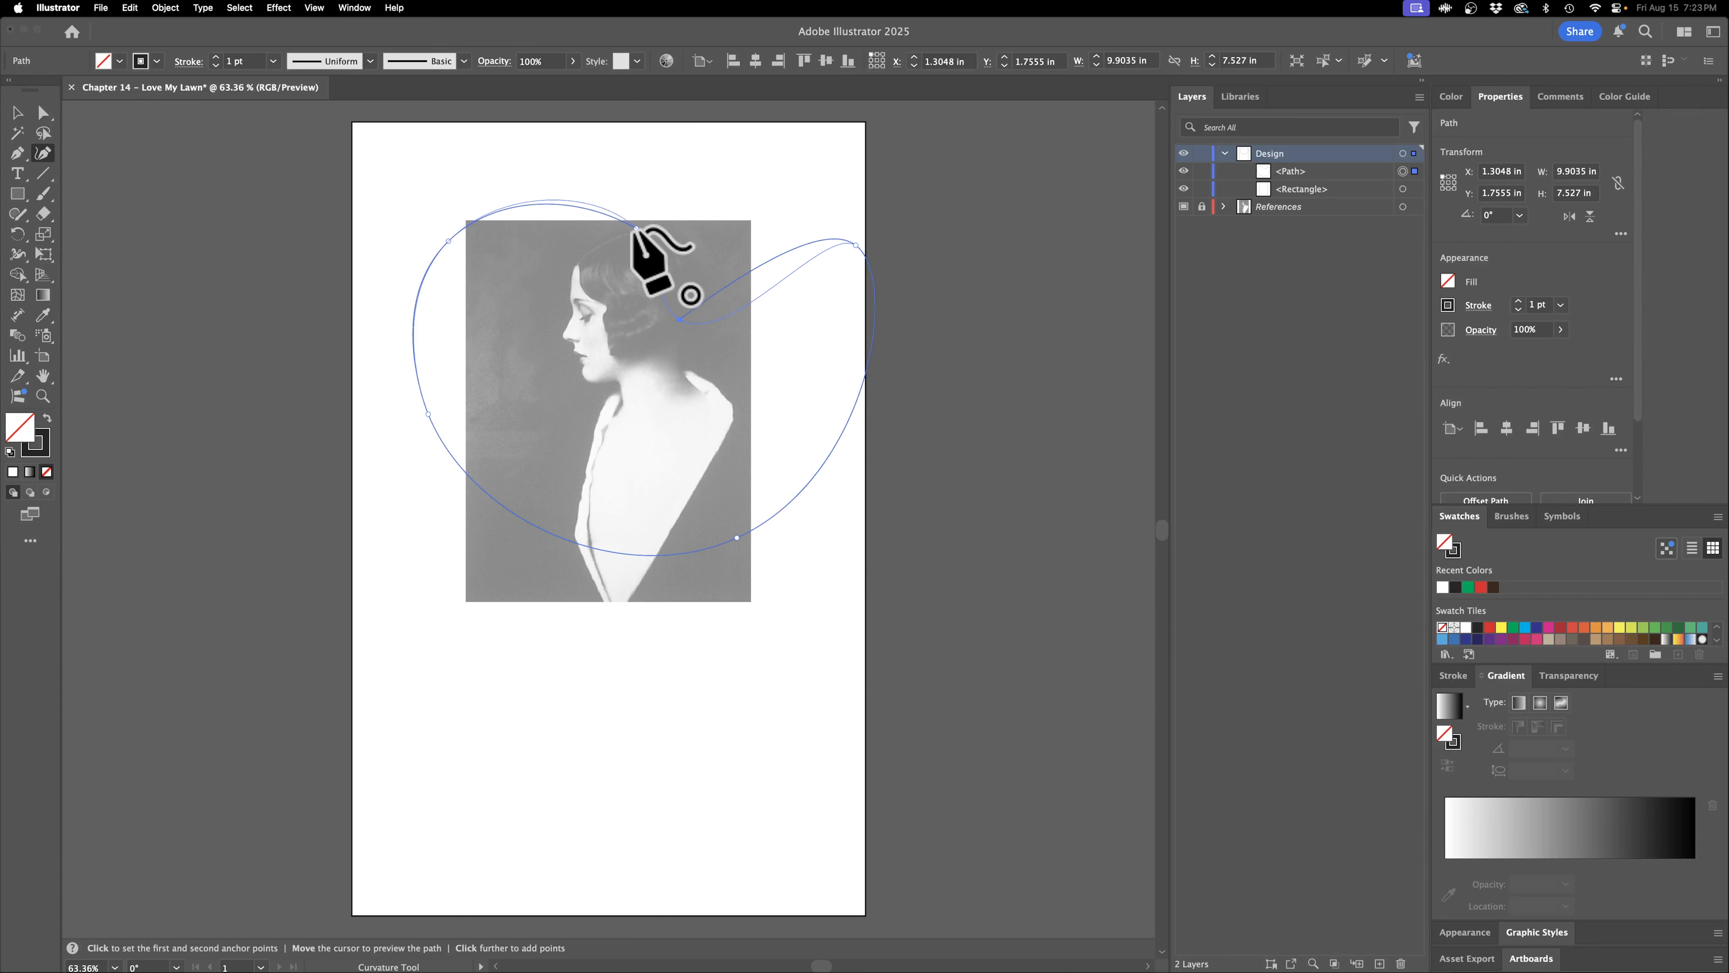
key(BackSpace)
key(BackSpace)
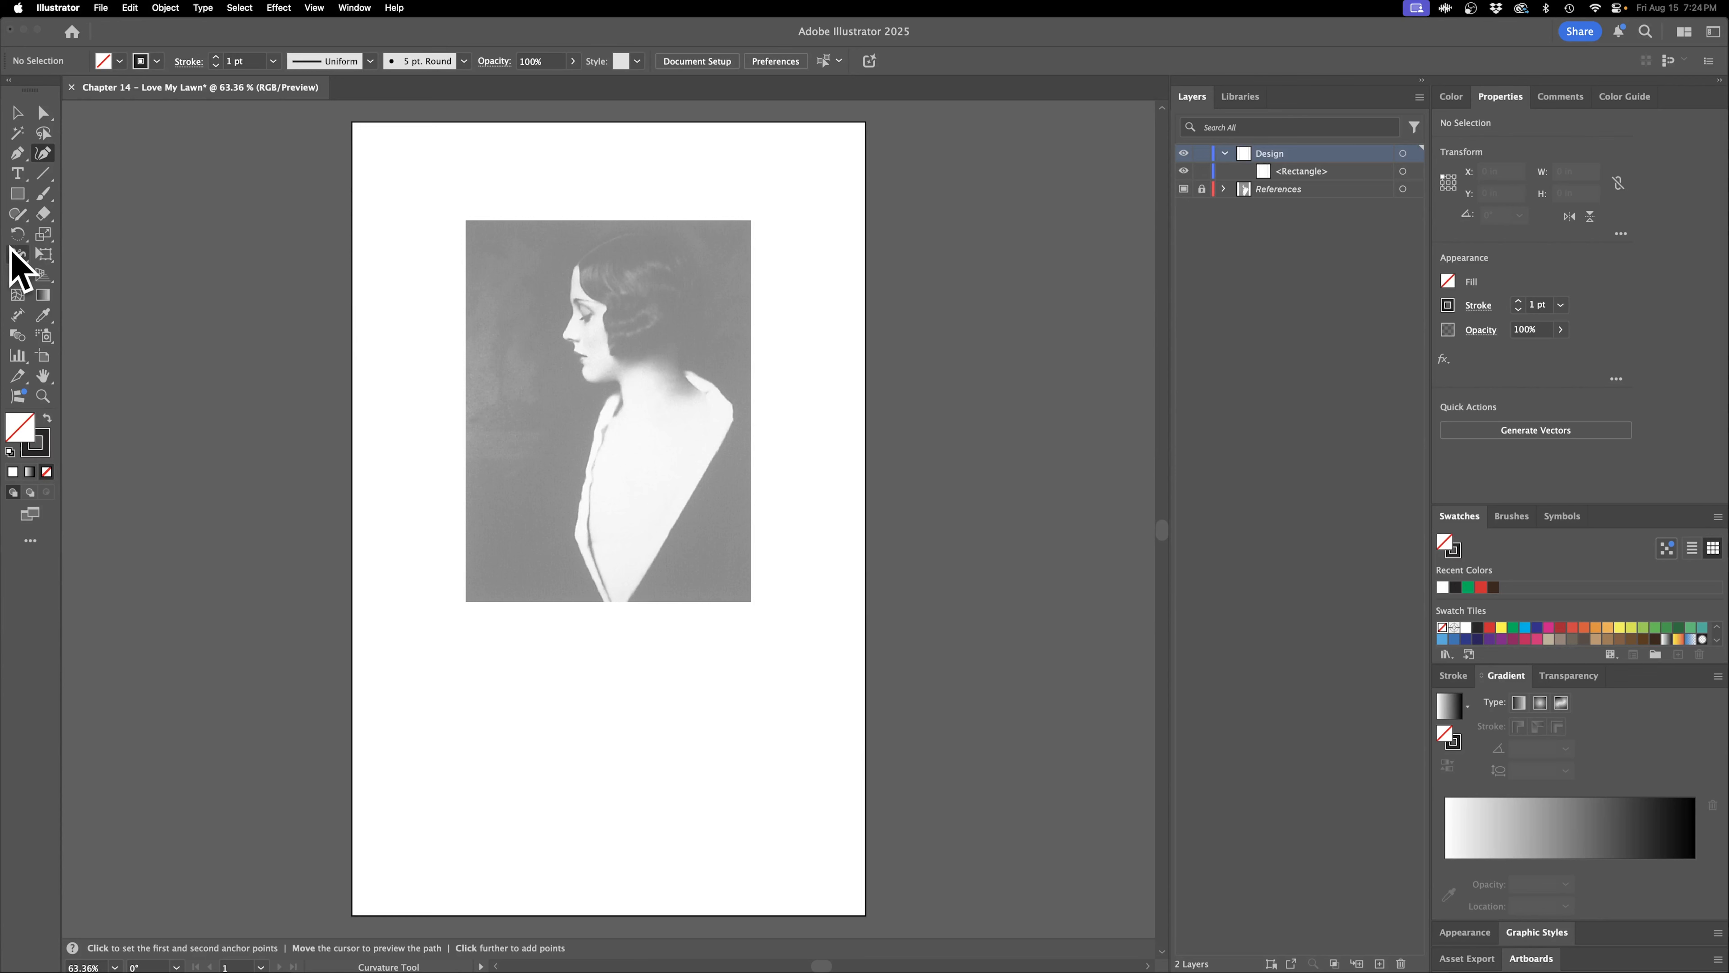
Set up the Pen tool with a bright blue fill and a green 5 pt stroke.
click(17, 158)
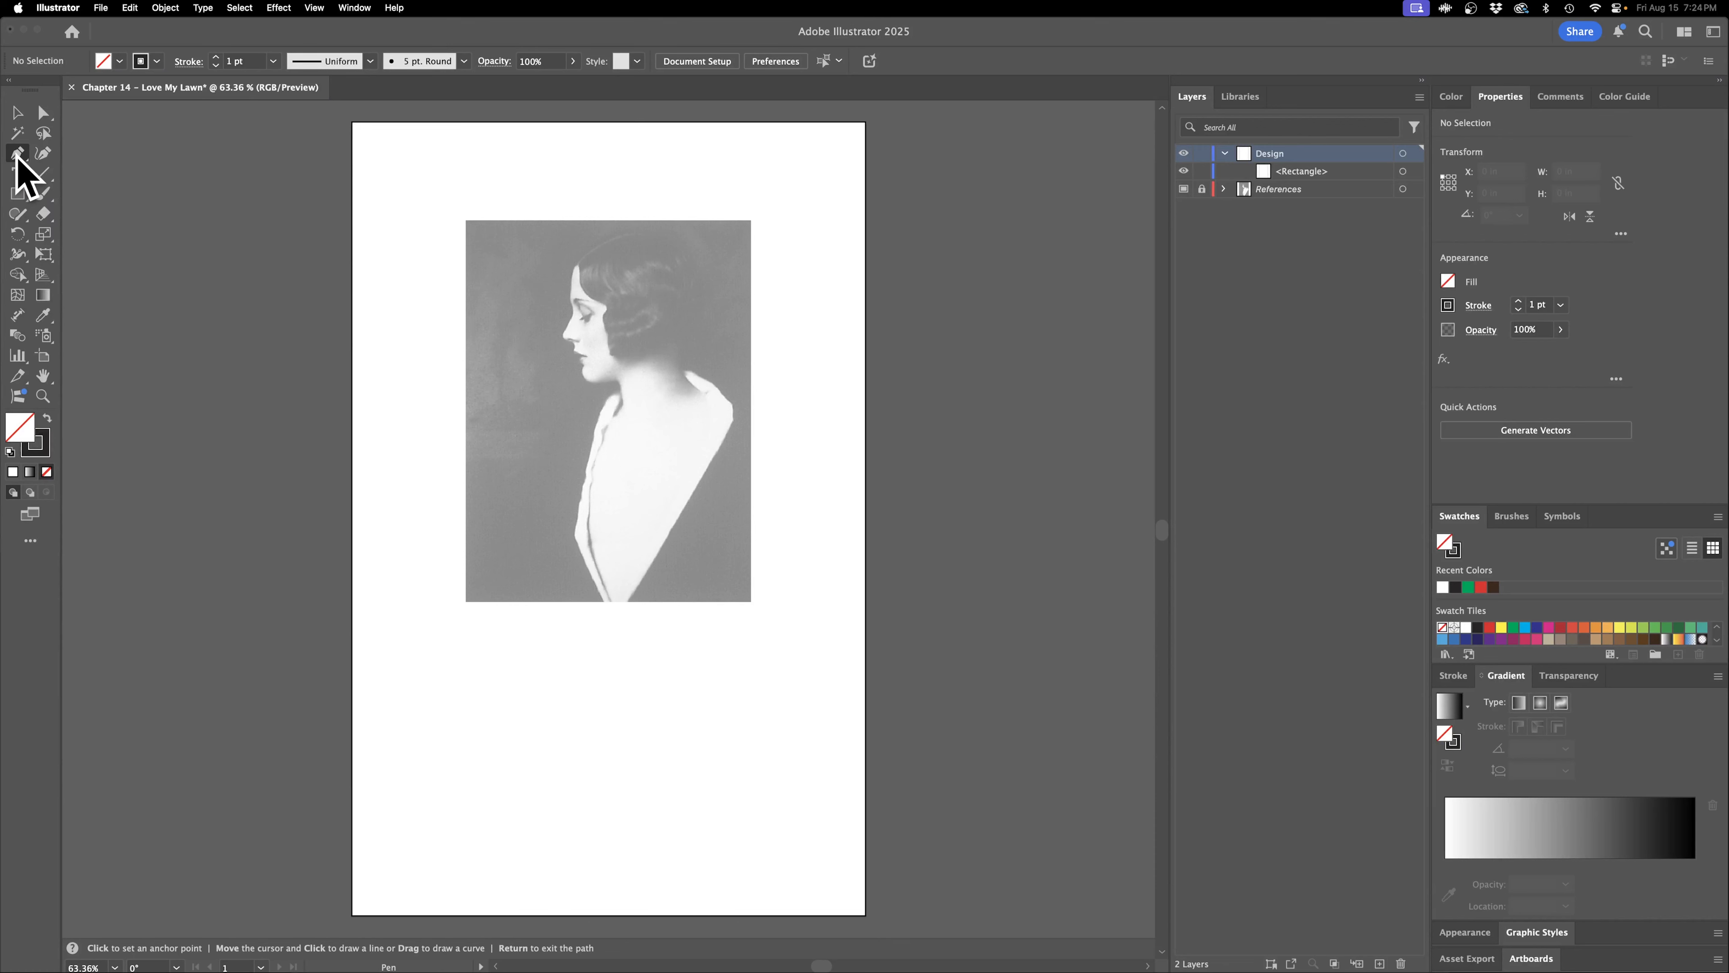
click(120, 60)
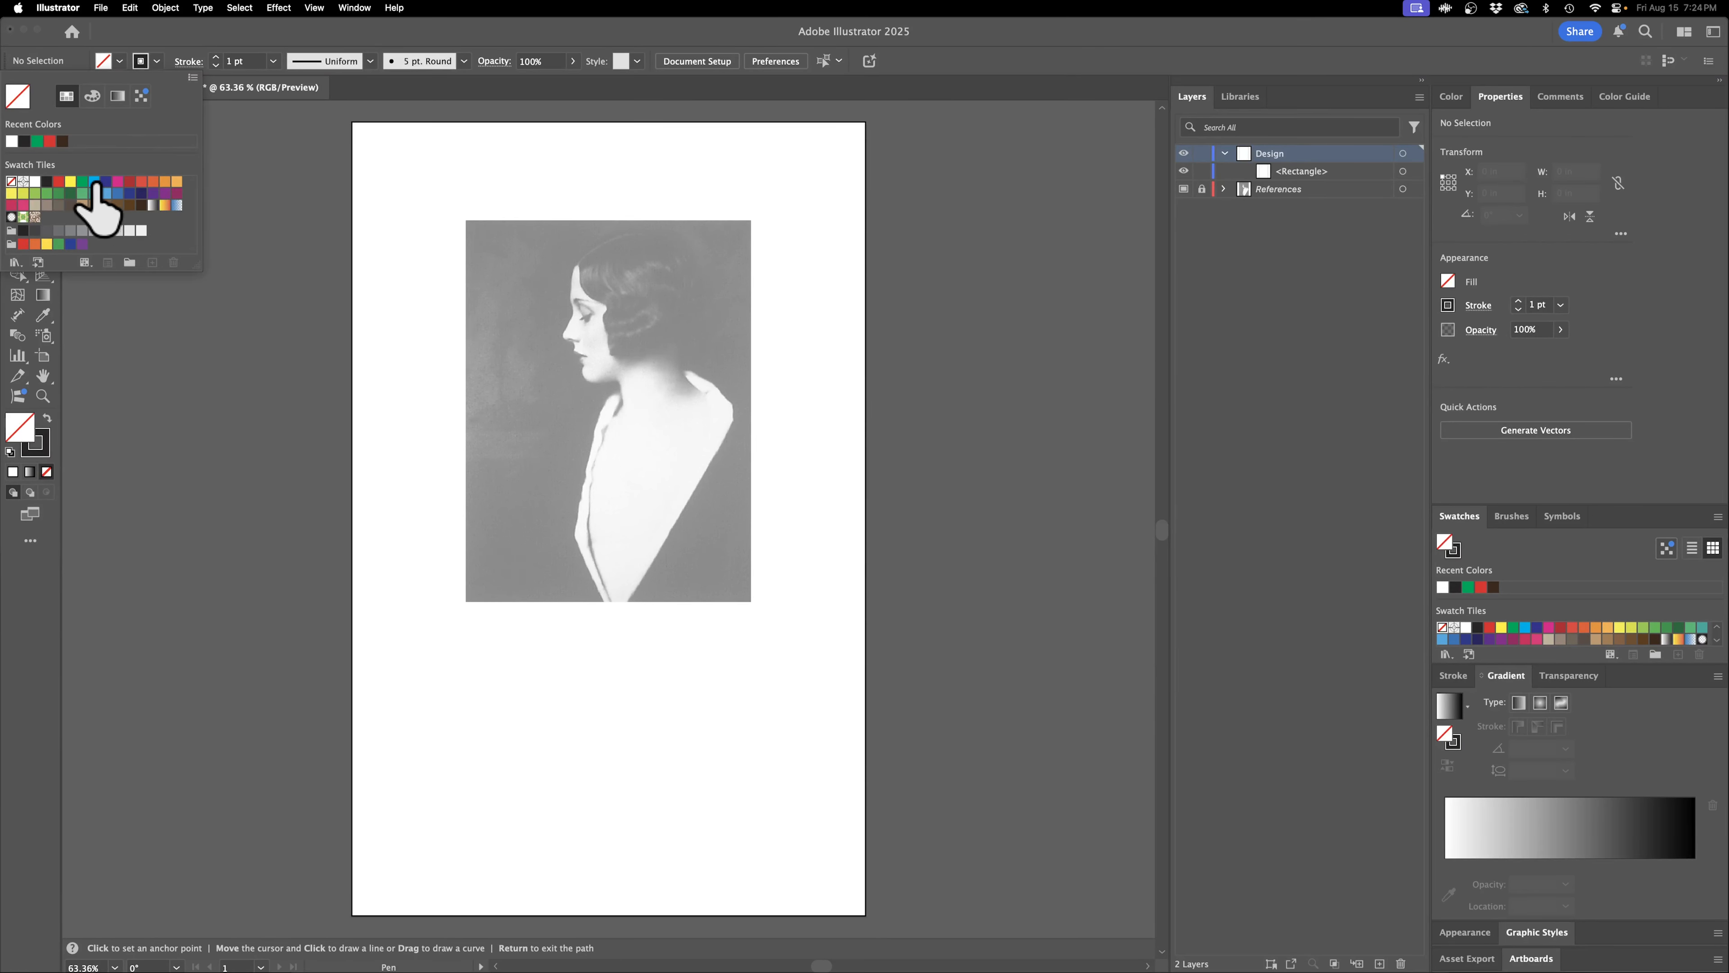
click(95, 183)
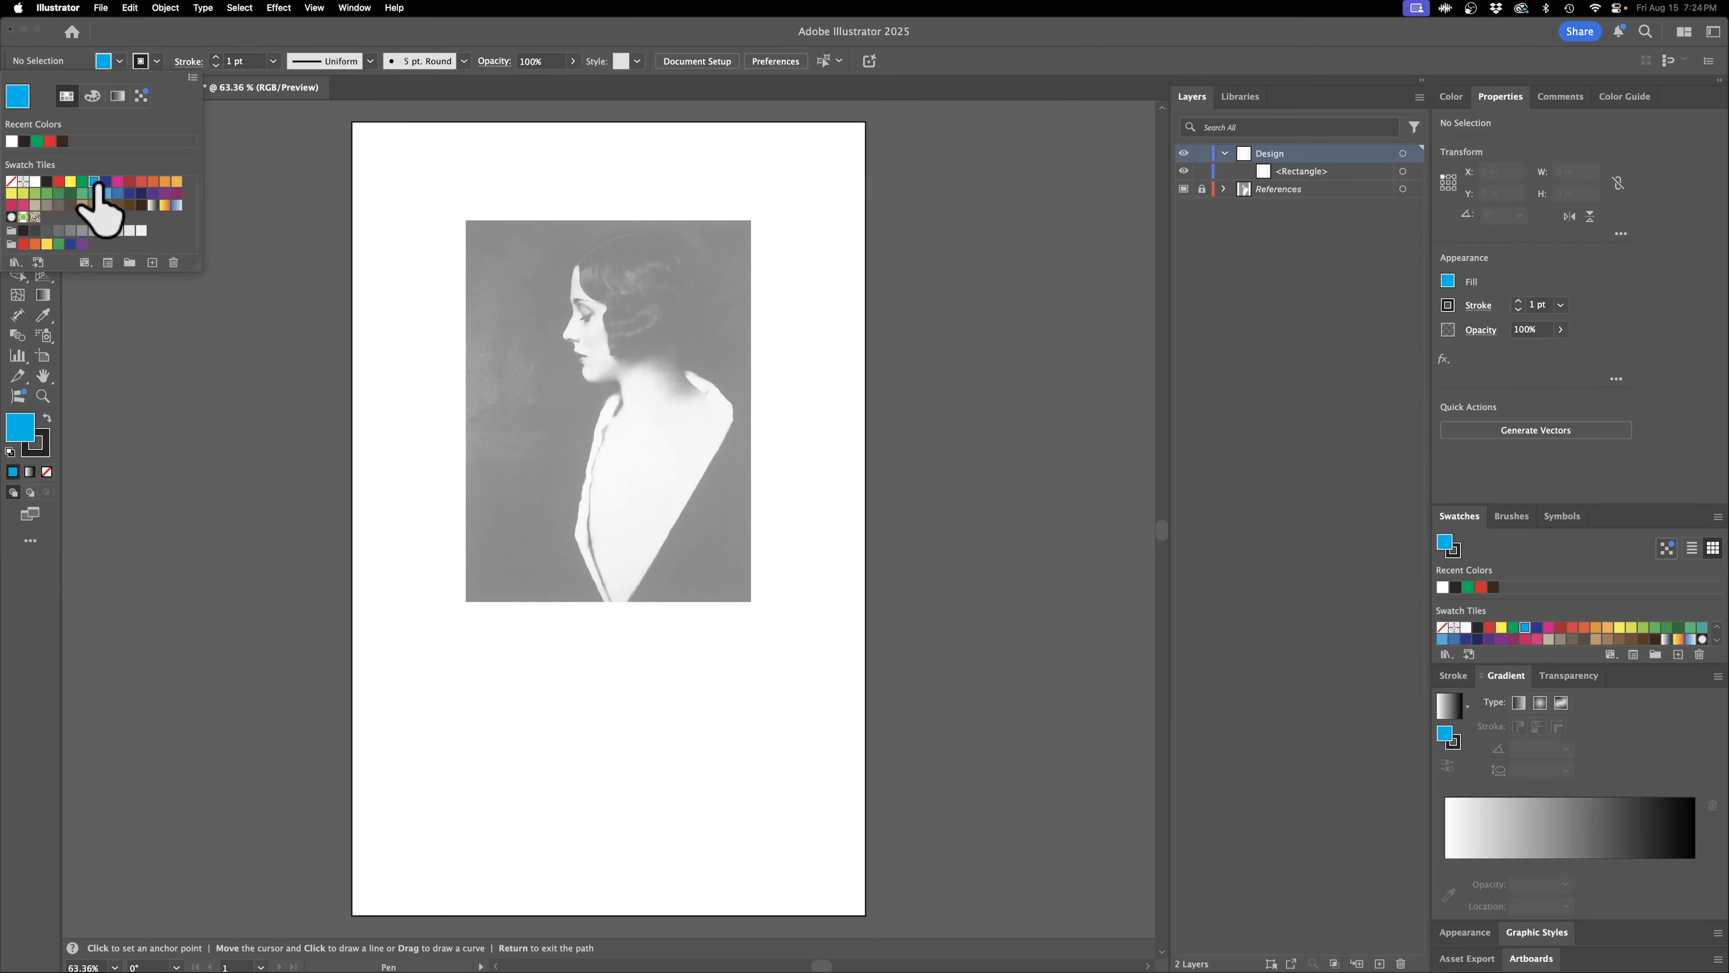
click(157, 62)
click(82, 182)
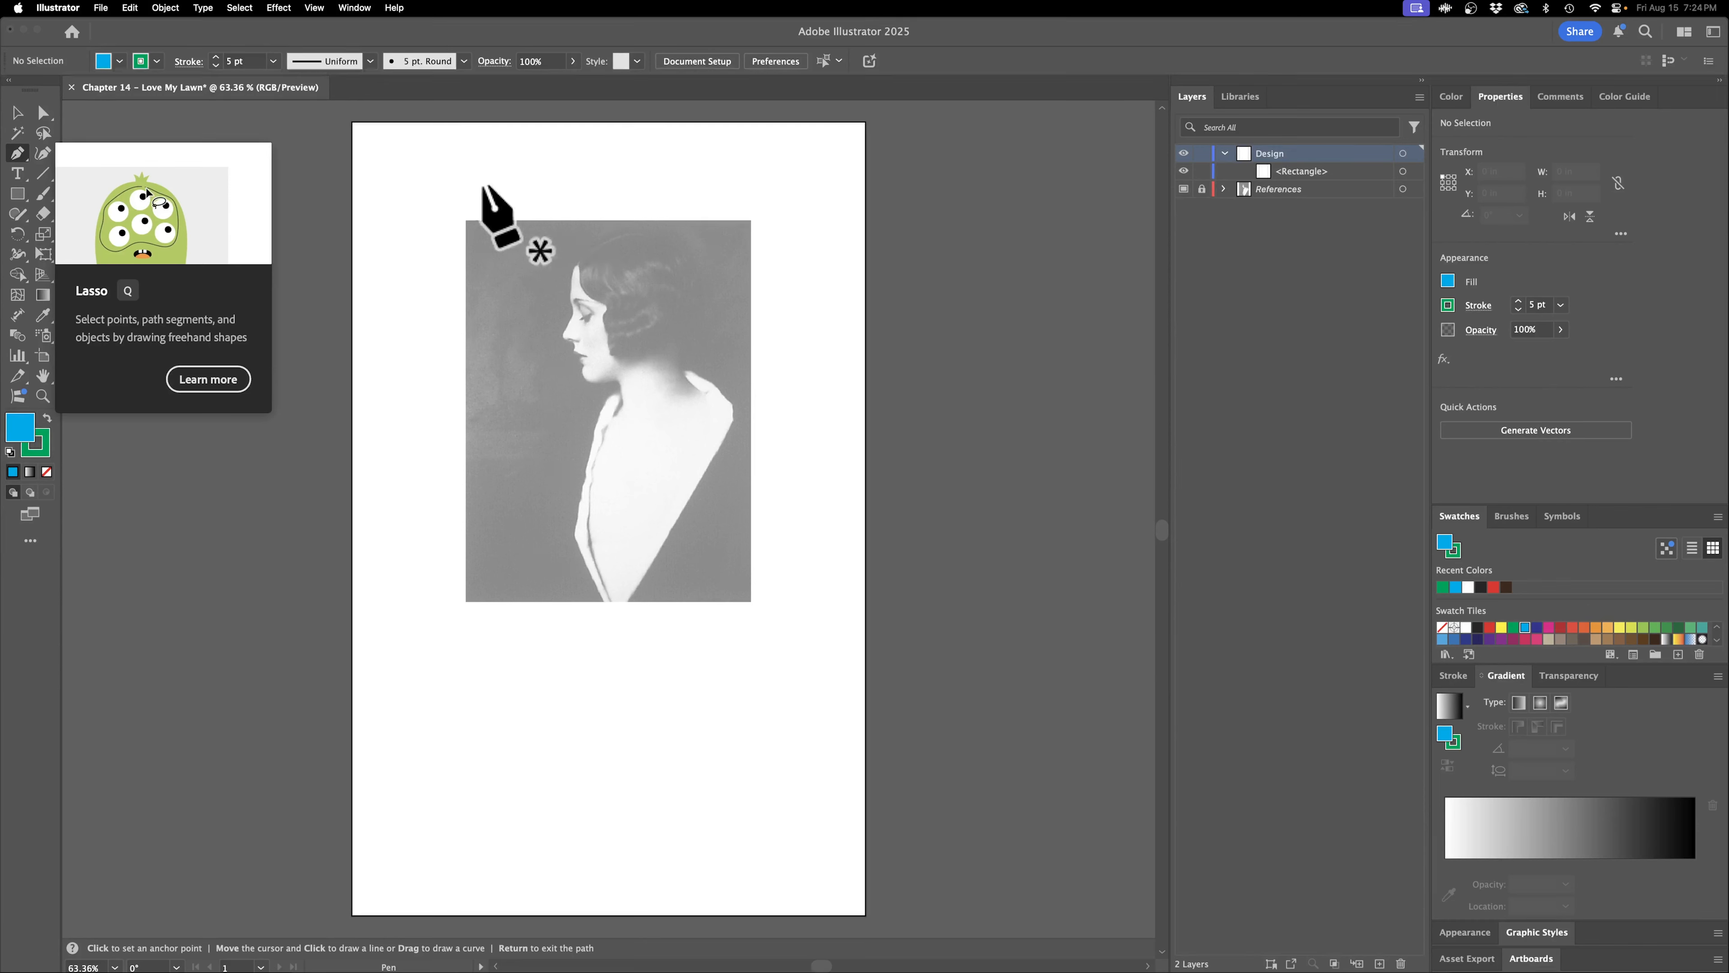
Draw a closed four-sided straight-edged shape over the portrait's upper left with the Pen tool, starting at about X 2.3, Y 1.5 in.
click(460, 189)
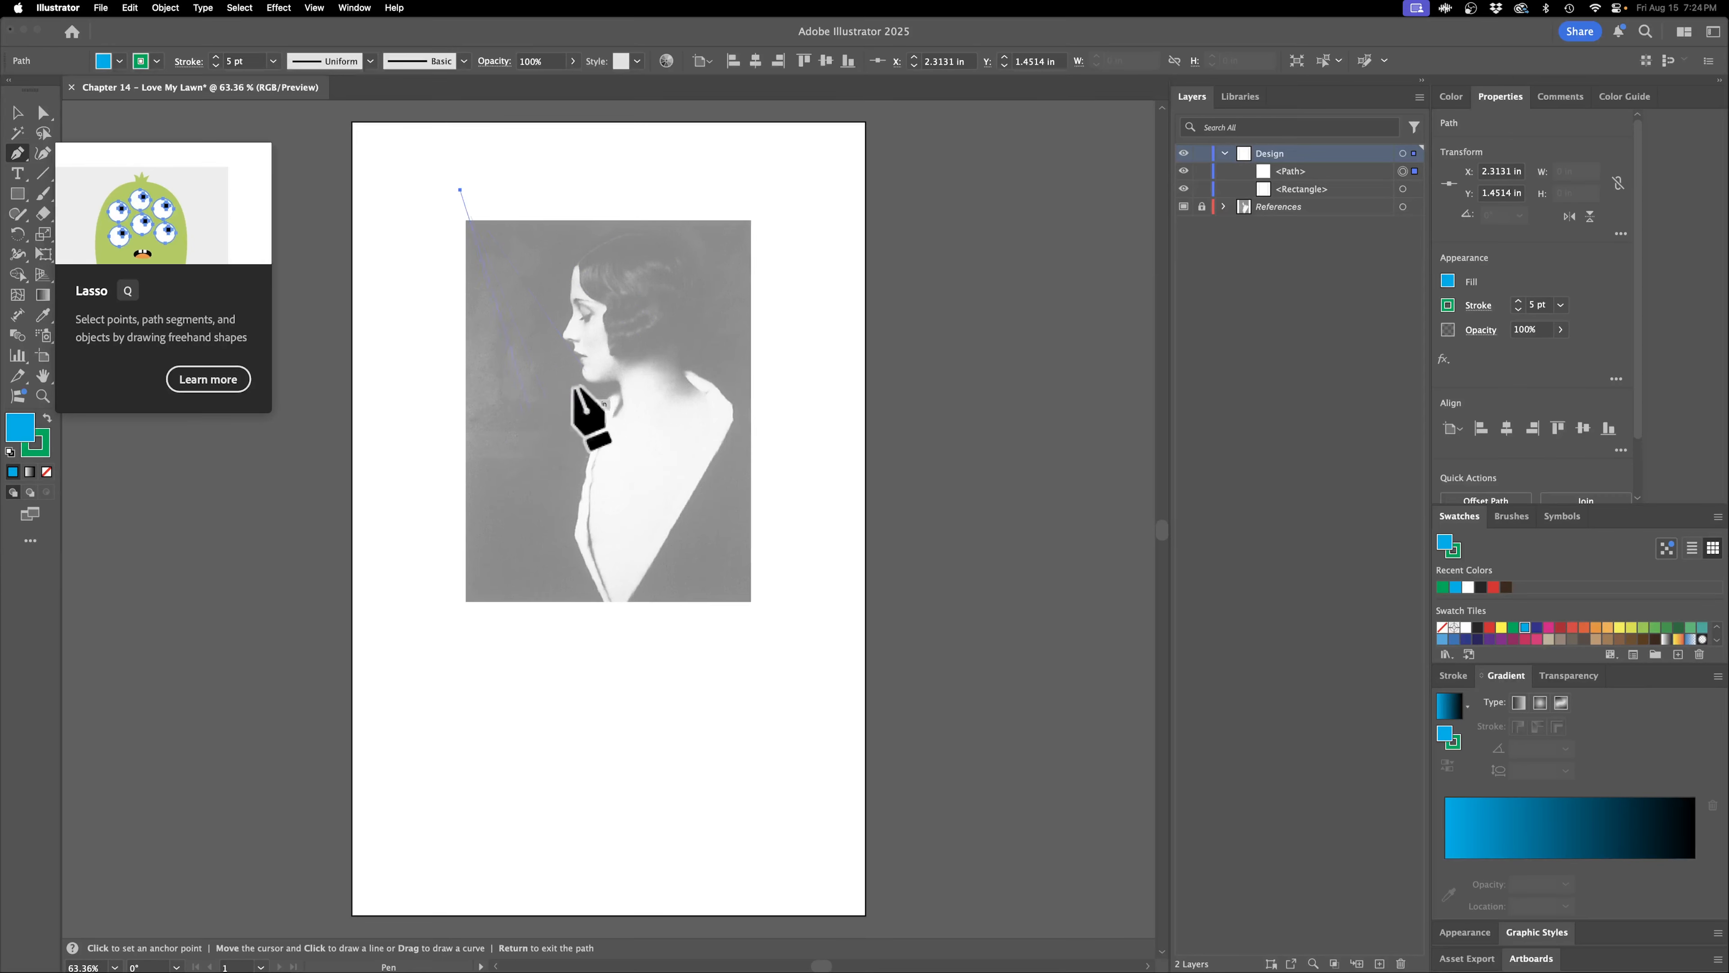
click(694, 293)
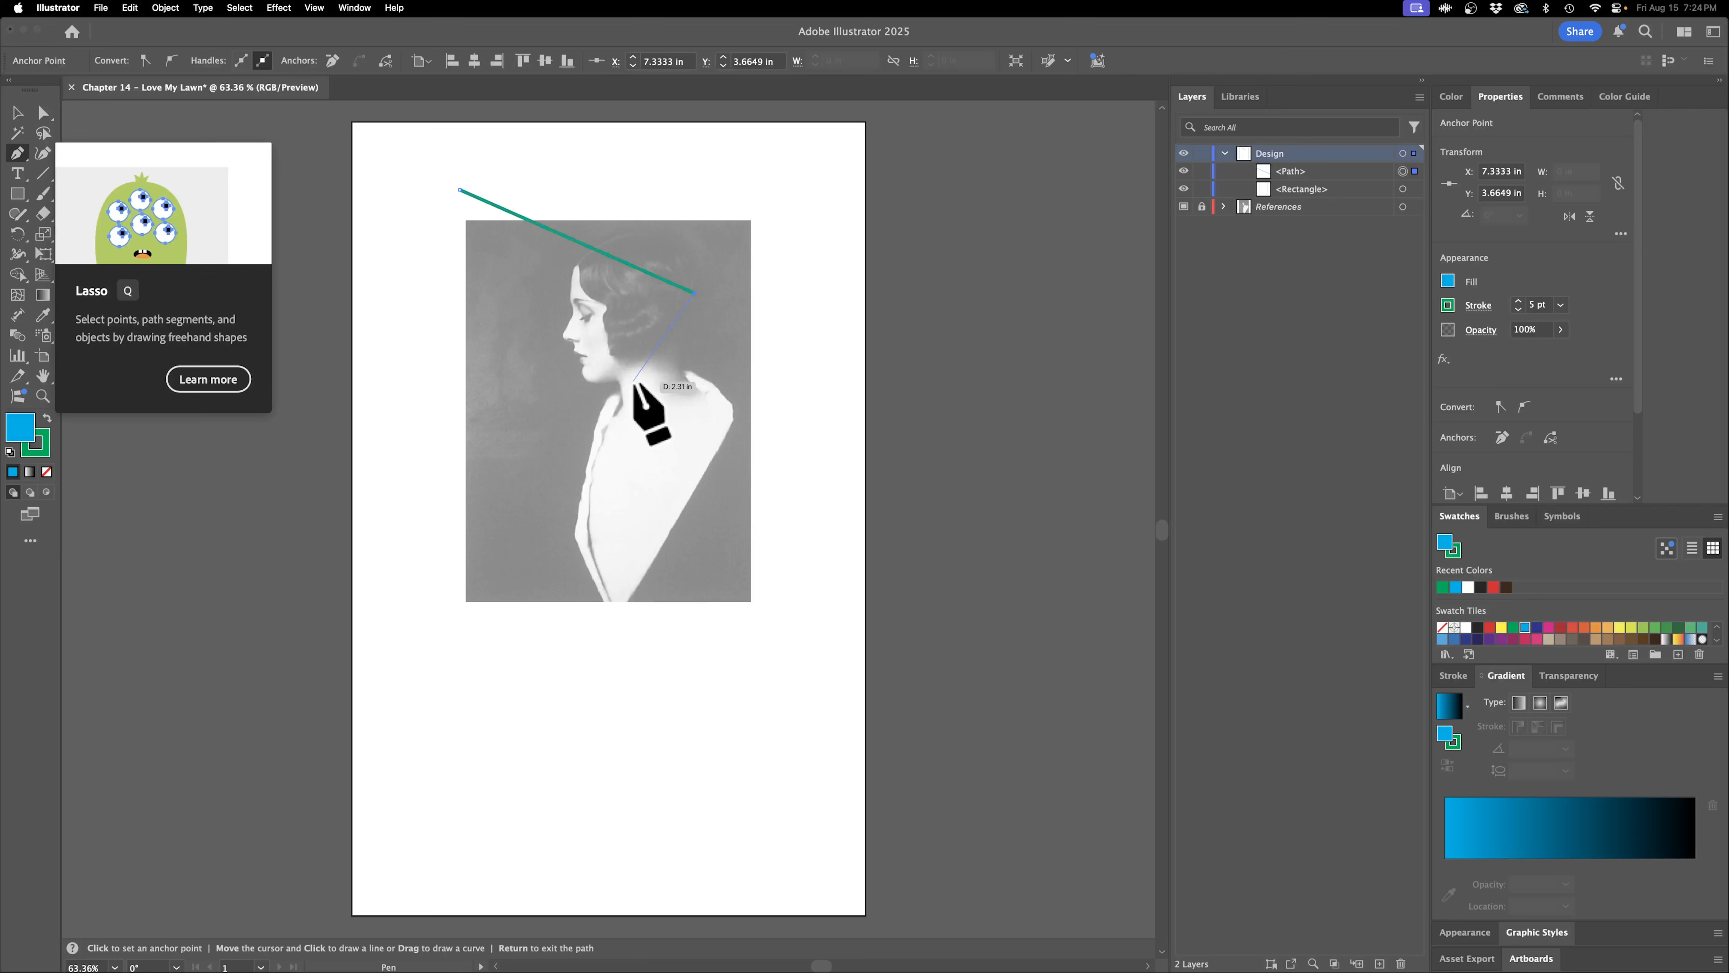
click(523, 531)
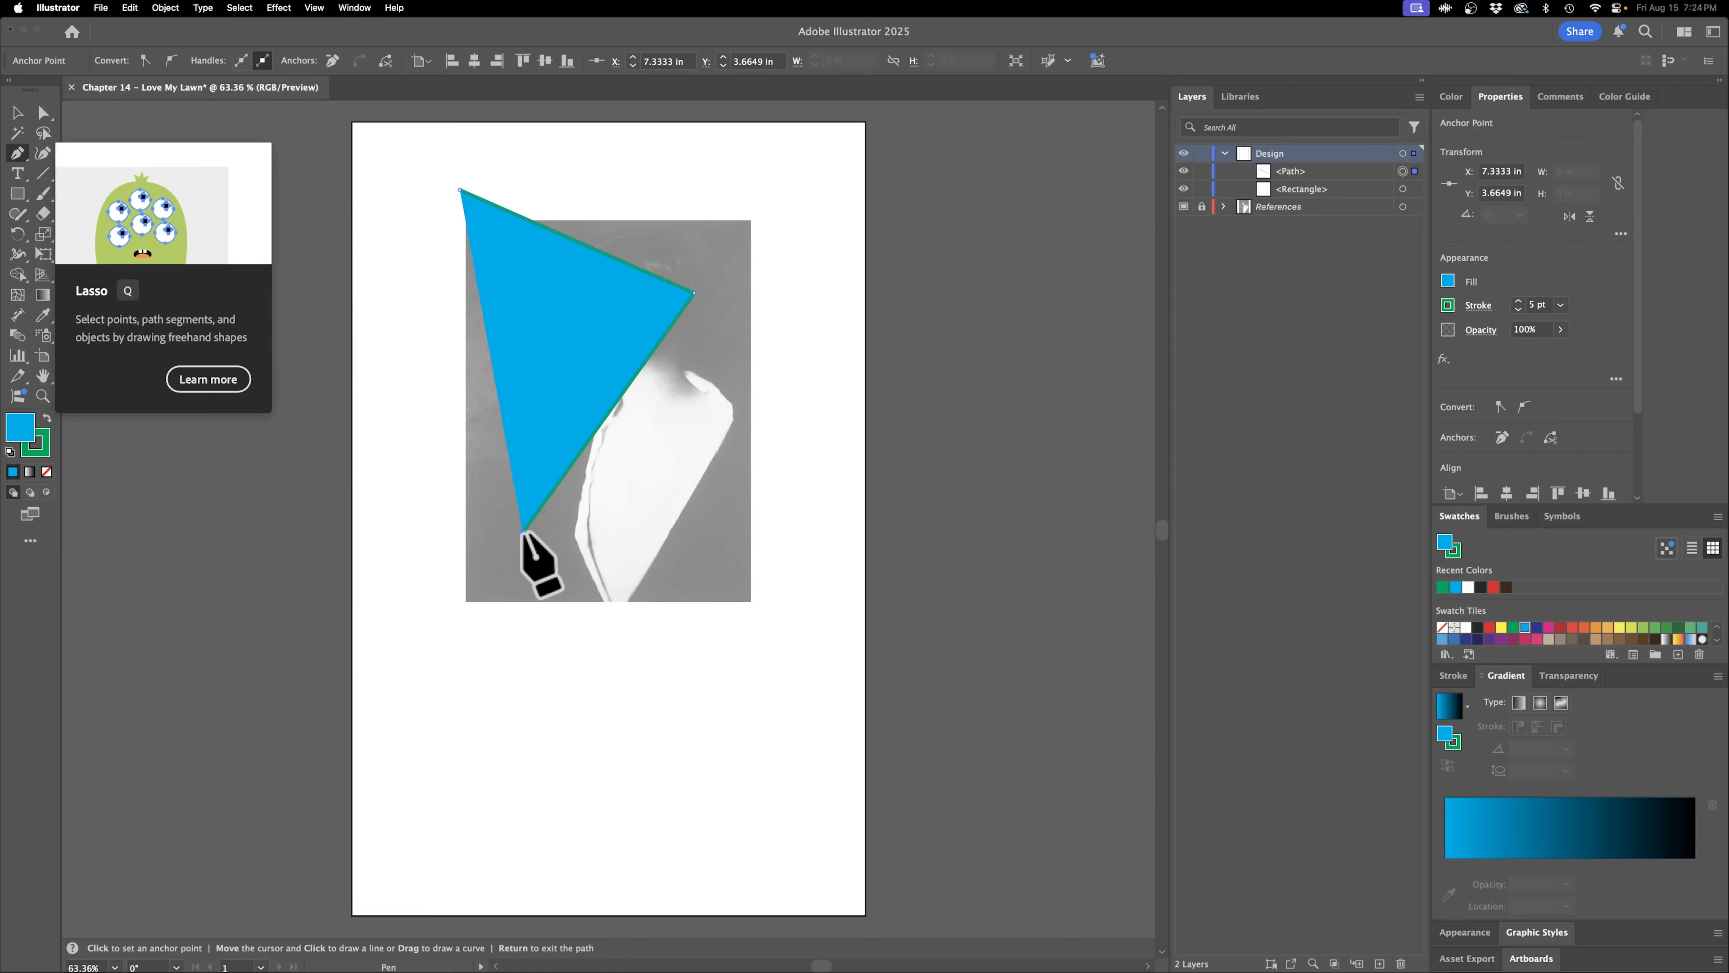
click(401, 352)
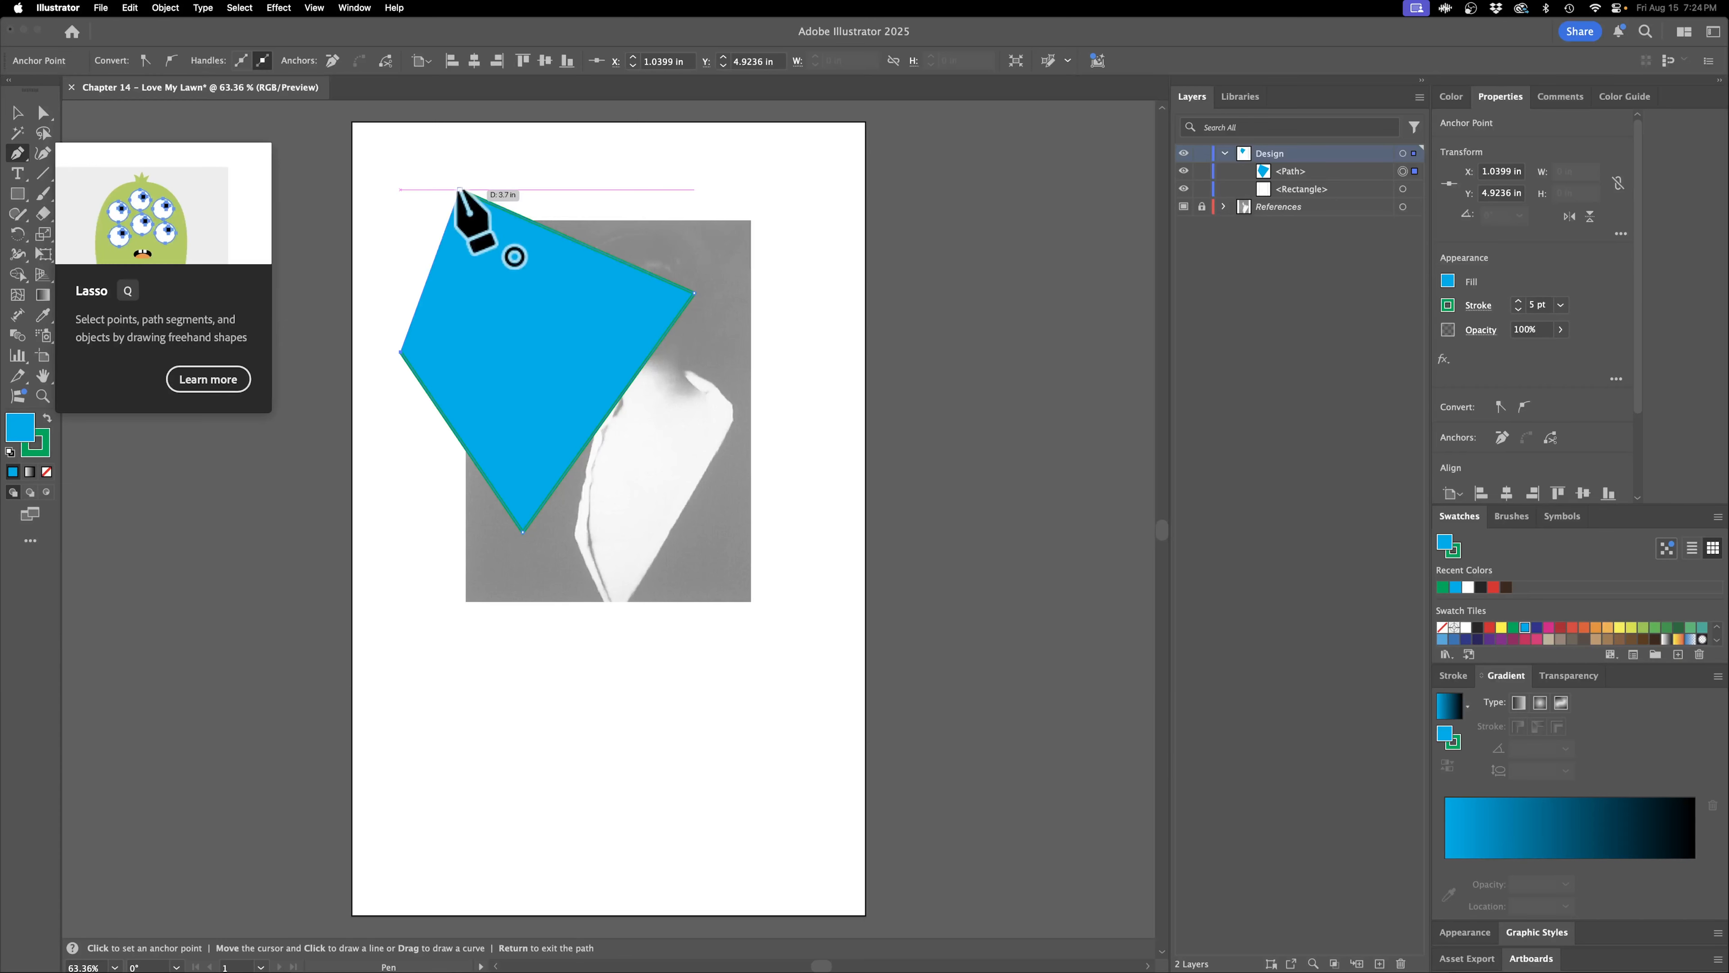
click(459, 190)
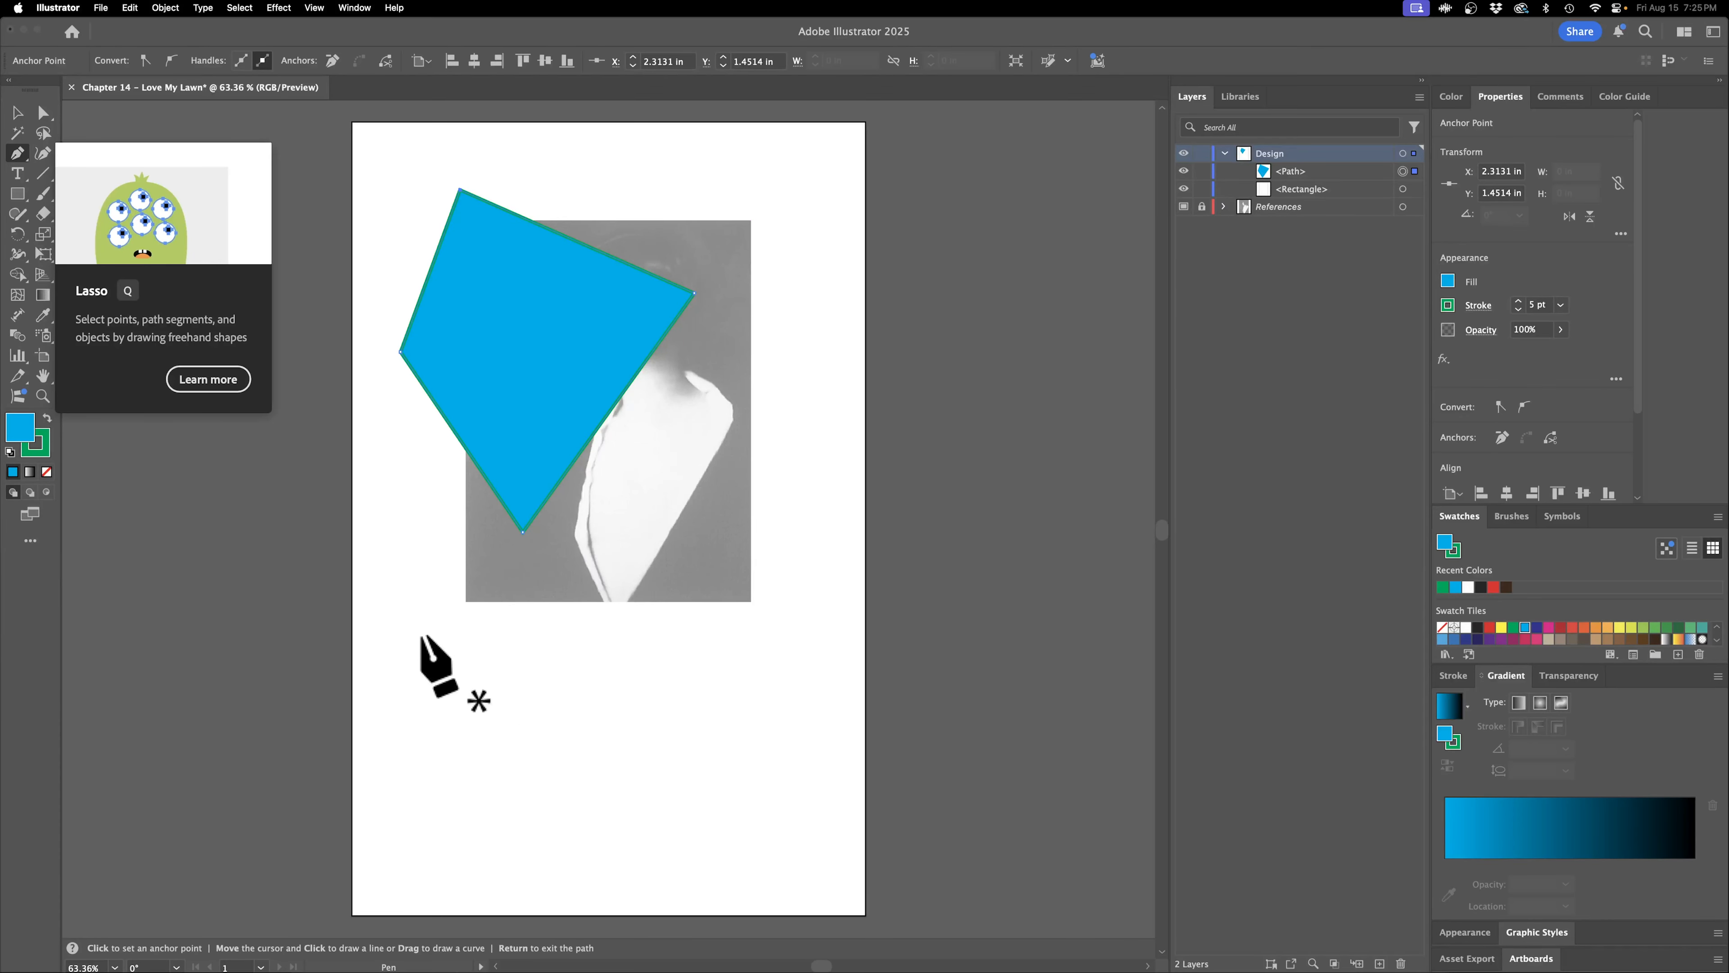
Draw a second four-cornered Pen path of about 9.1 × 5.8 in across the portrait's lower edge, ending just beside its starting point.
click(791, 531)
click(685, 745)
click(365, 701)
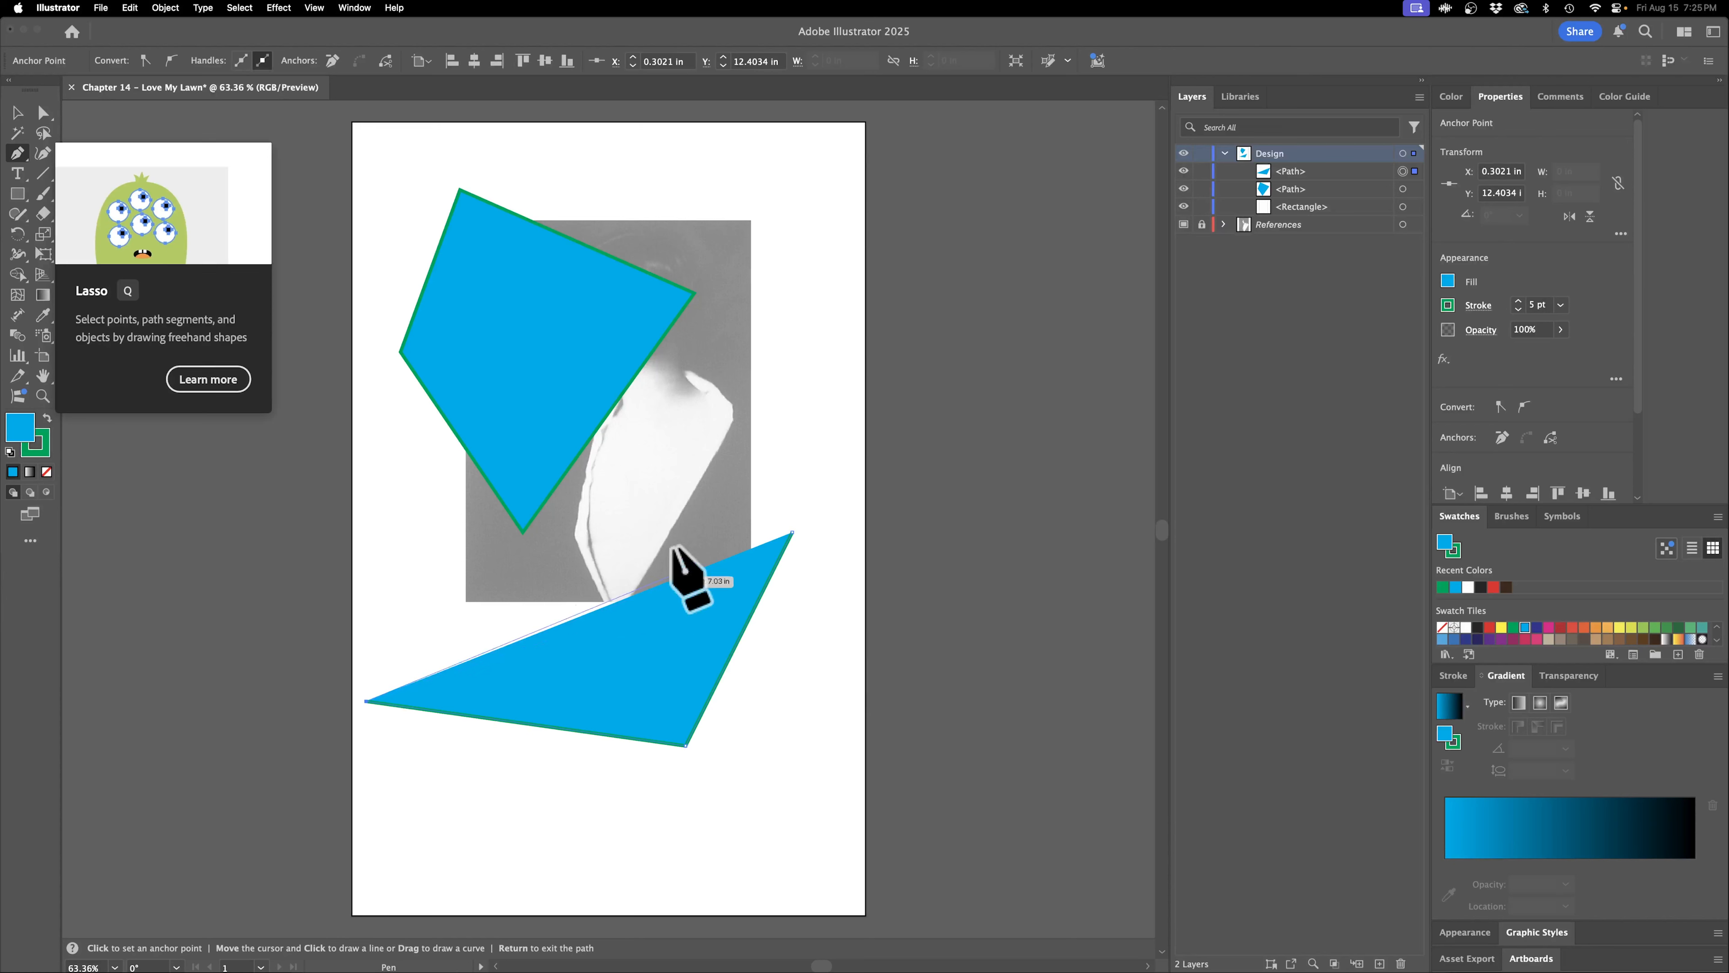
click(676, 477)
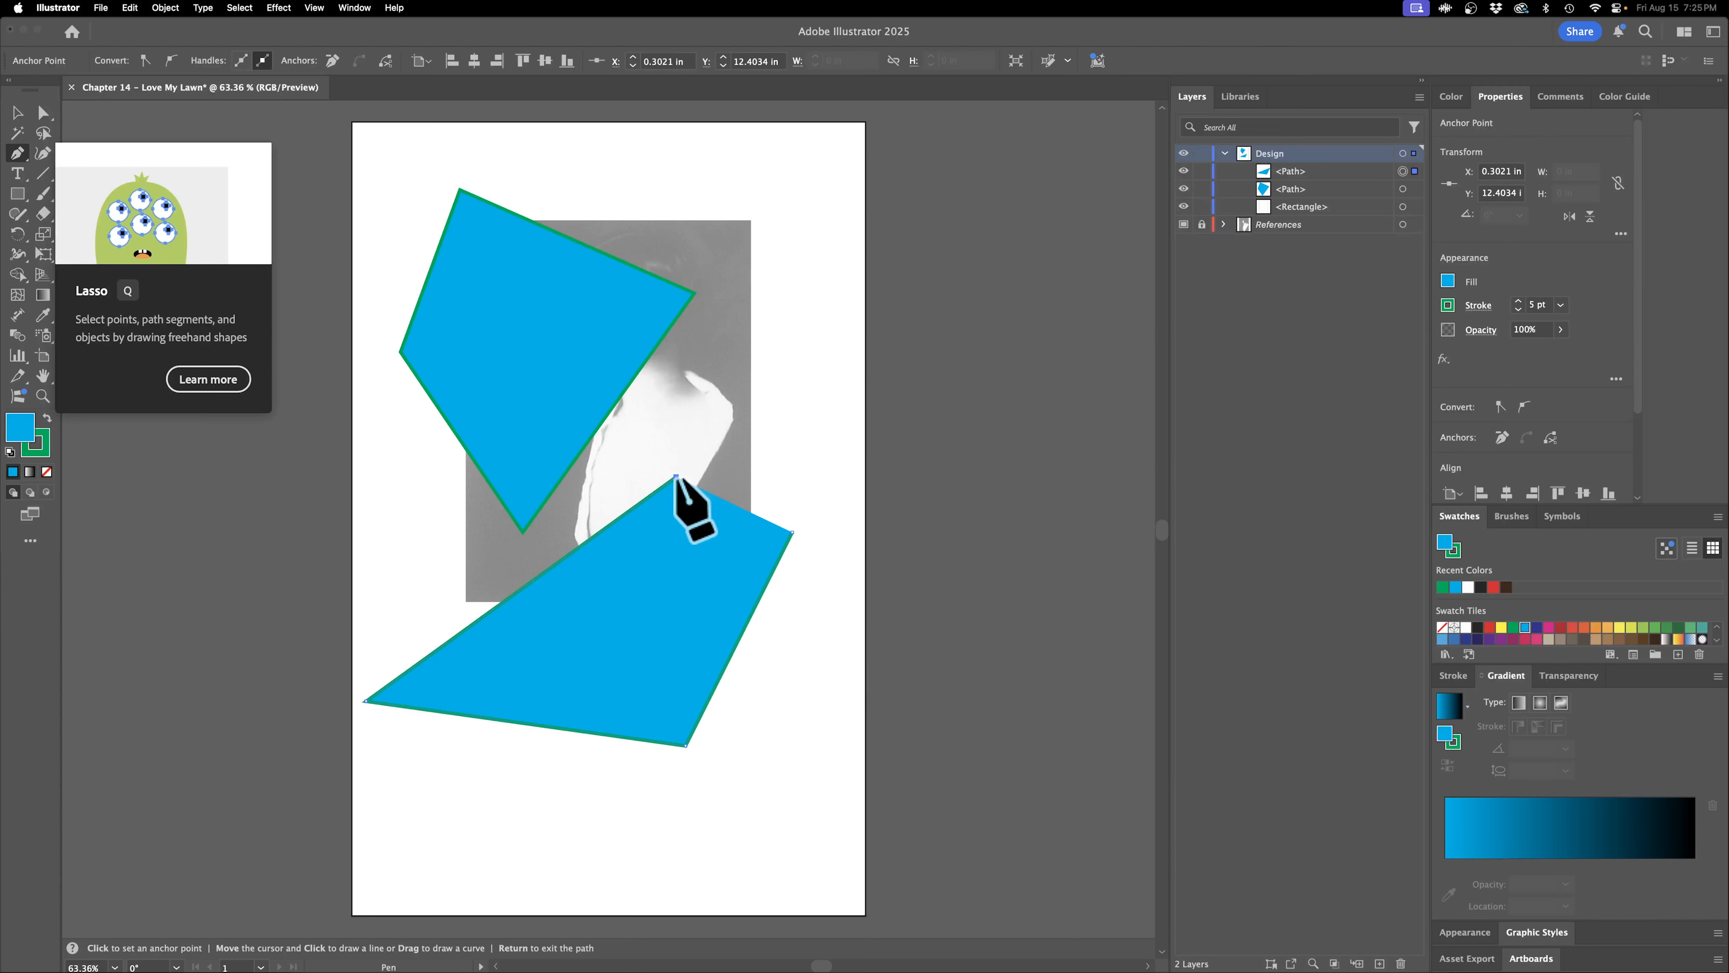
click(790, 532)
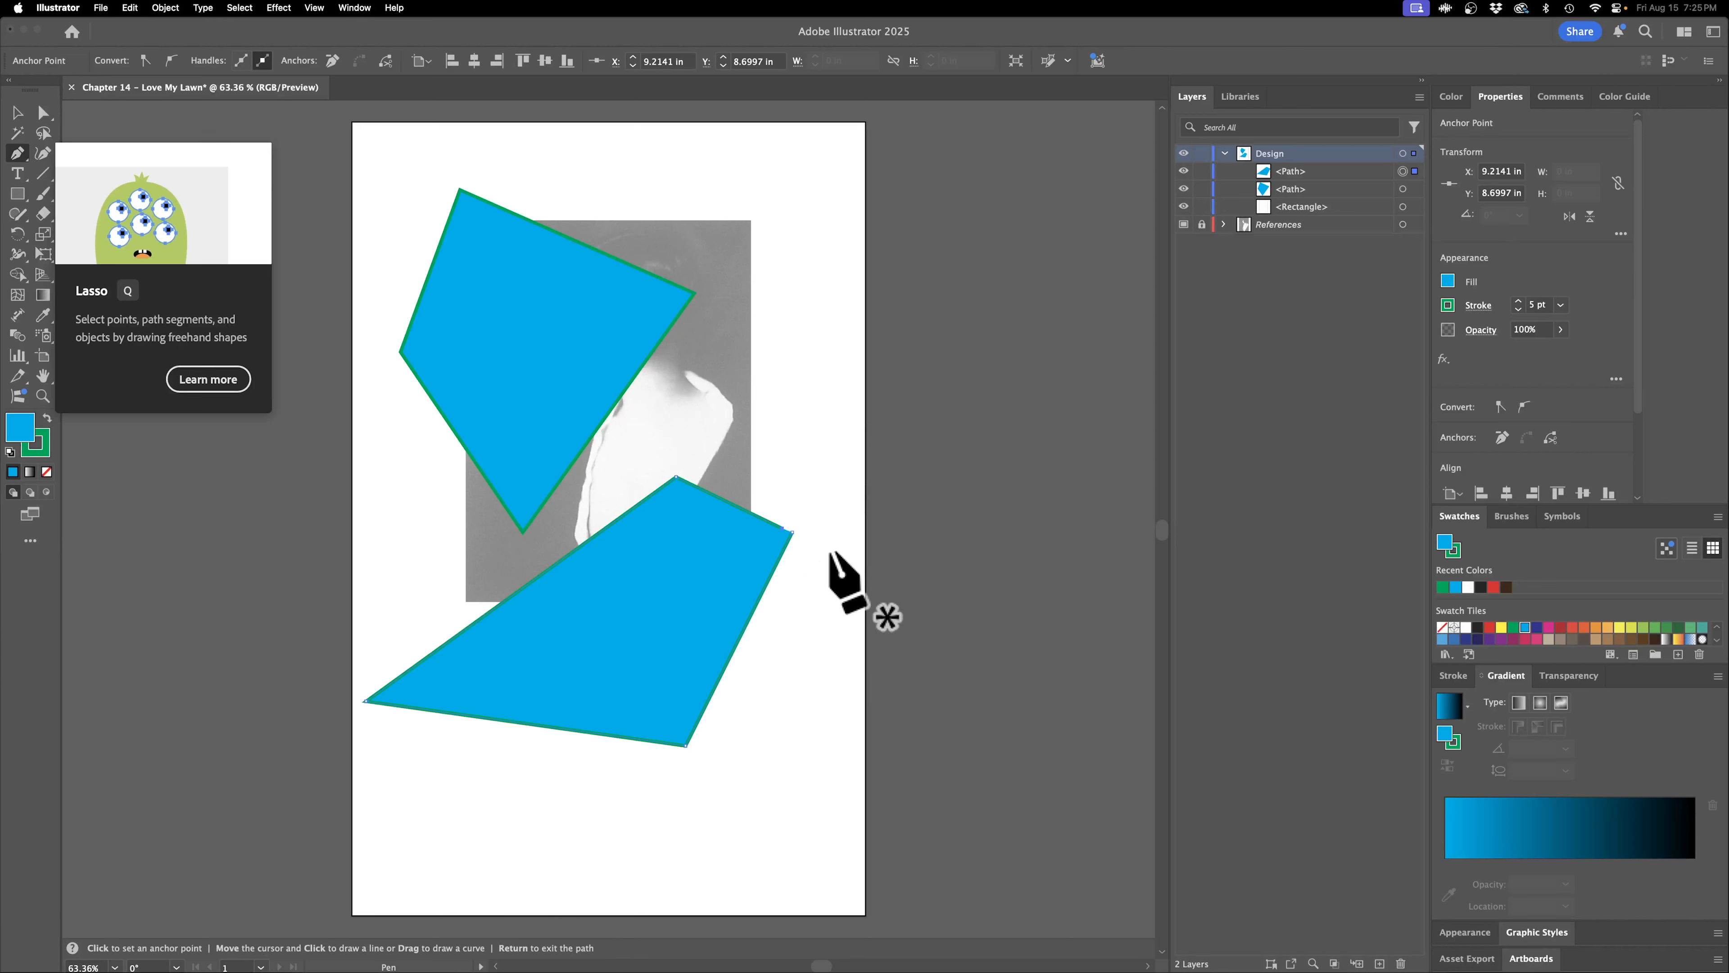
Move the lower path's loose endpoint onto its starting corner with the Direct Selection tool, and deselect the path.
click(43, 112)
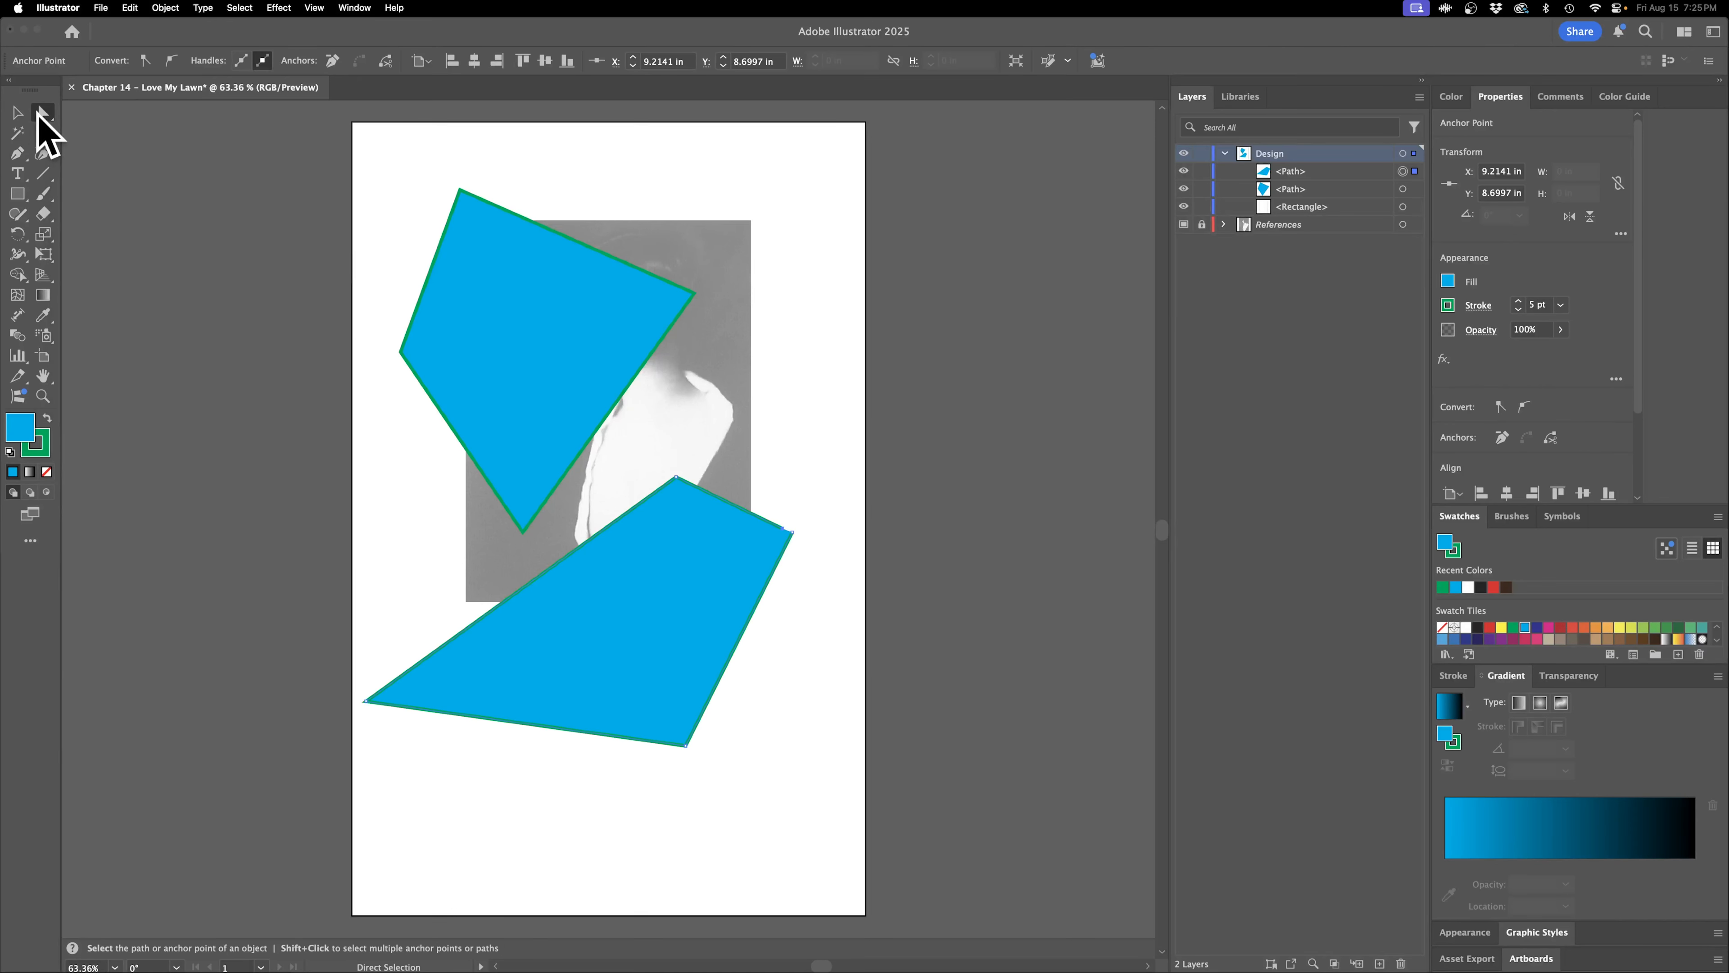
drag(784, 528, 793, 532)
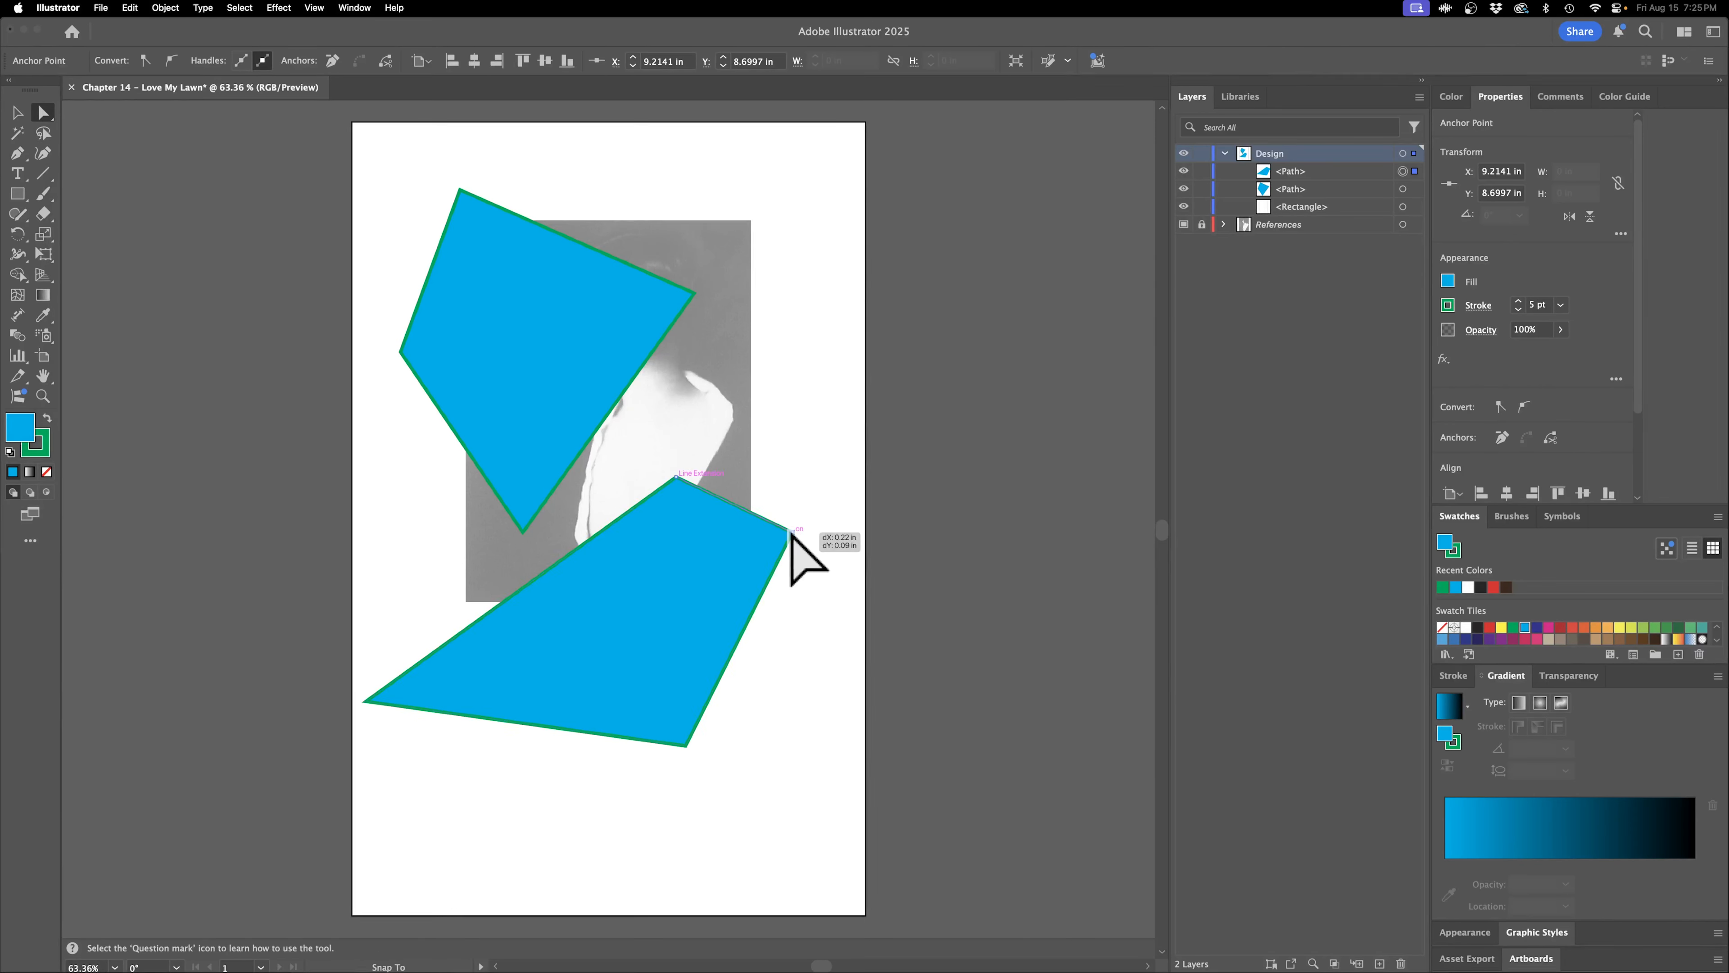
click(854, 570)
Pull one of the stacked endpoints at the lower path's right corner away to about X 9.50, Y 8.85 in.
key(z)
drag(783, 525, 745, 401)
key(super+a)
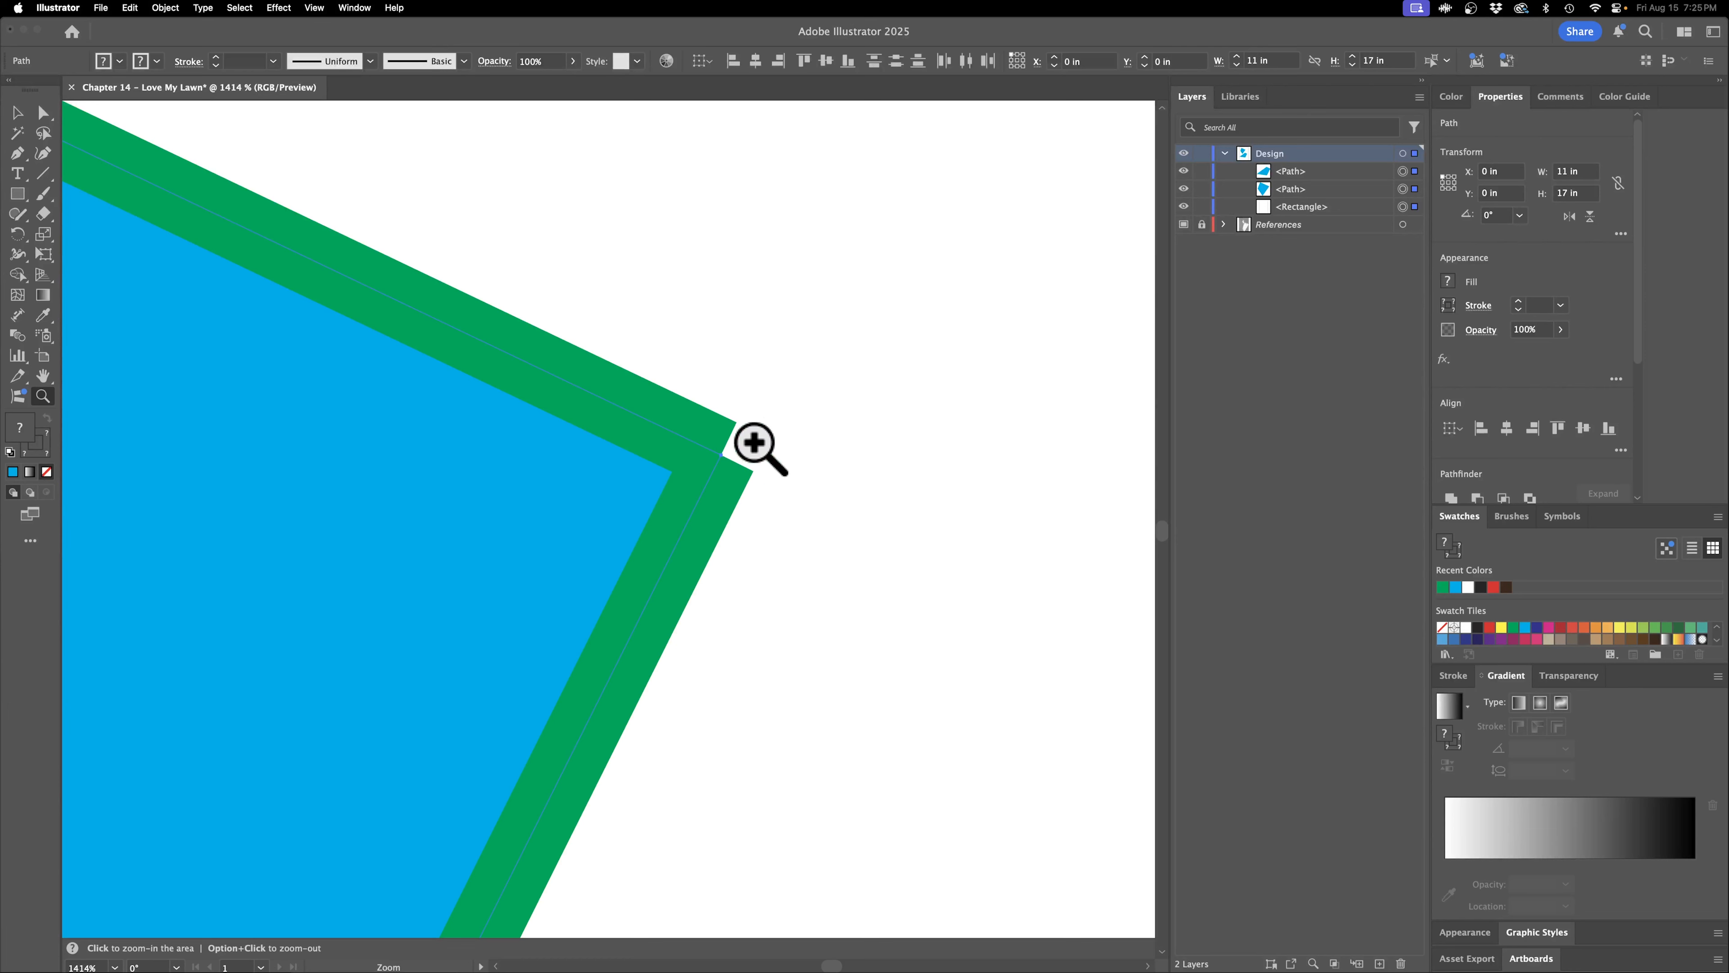
click(45, 114)
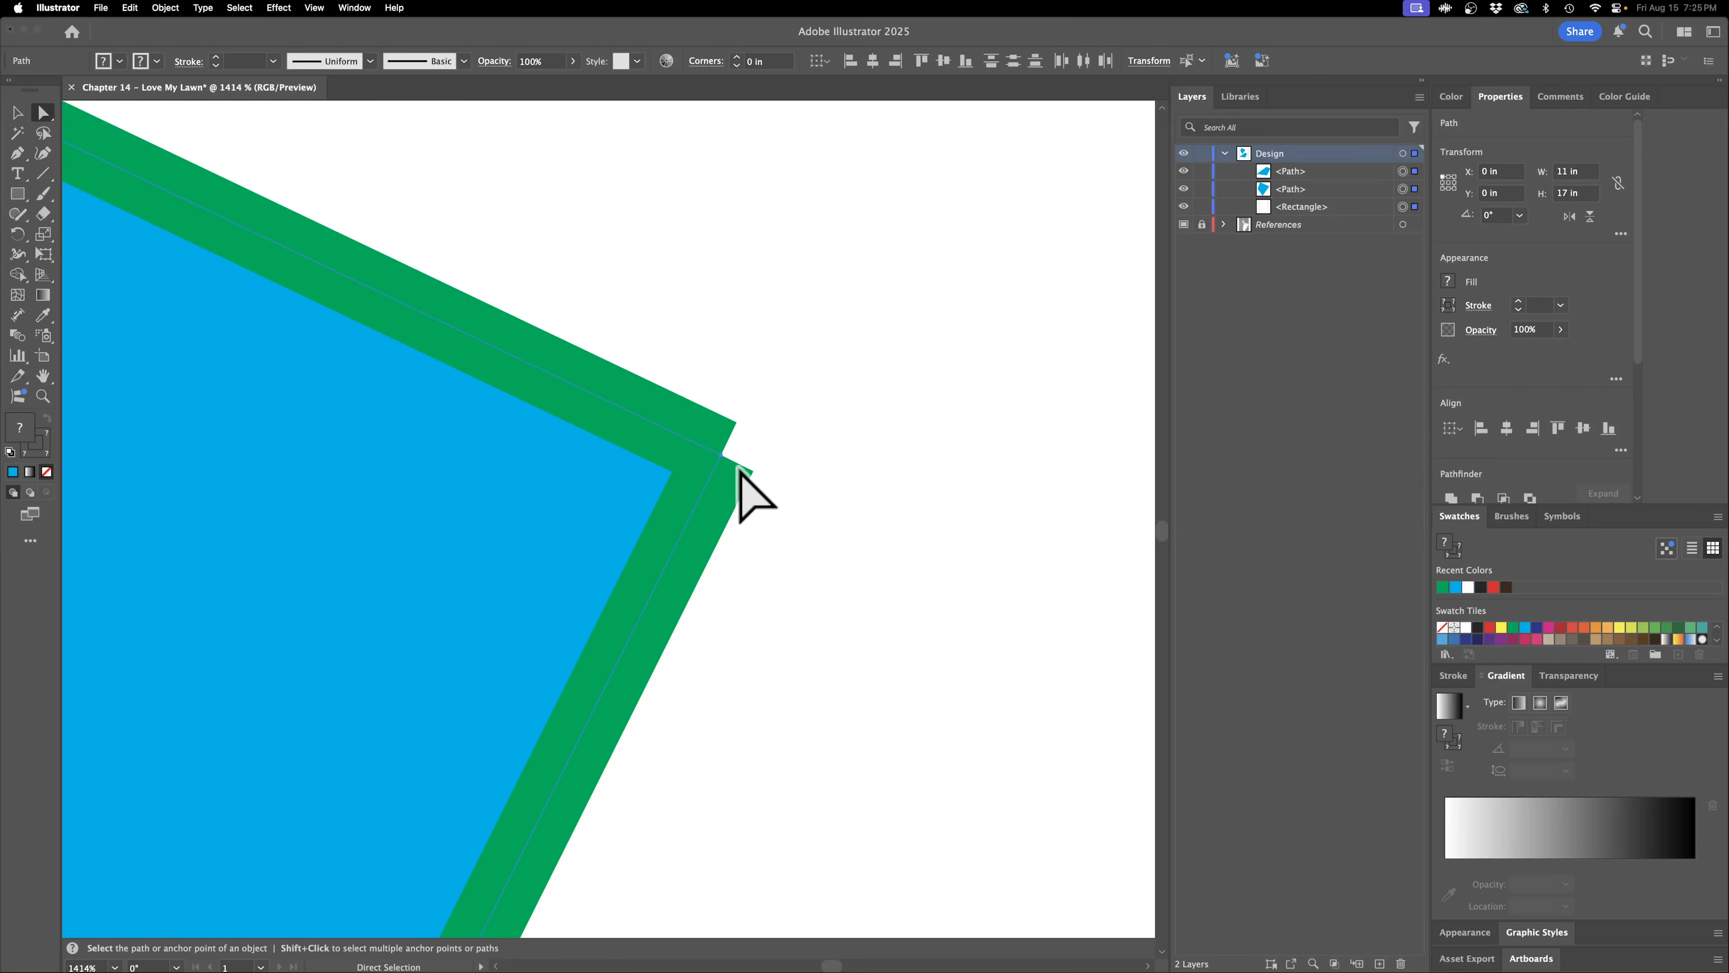
drag(728, 458, 790, 519)
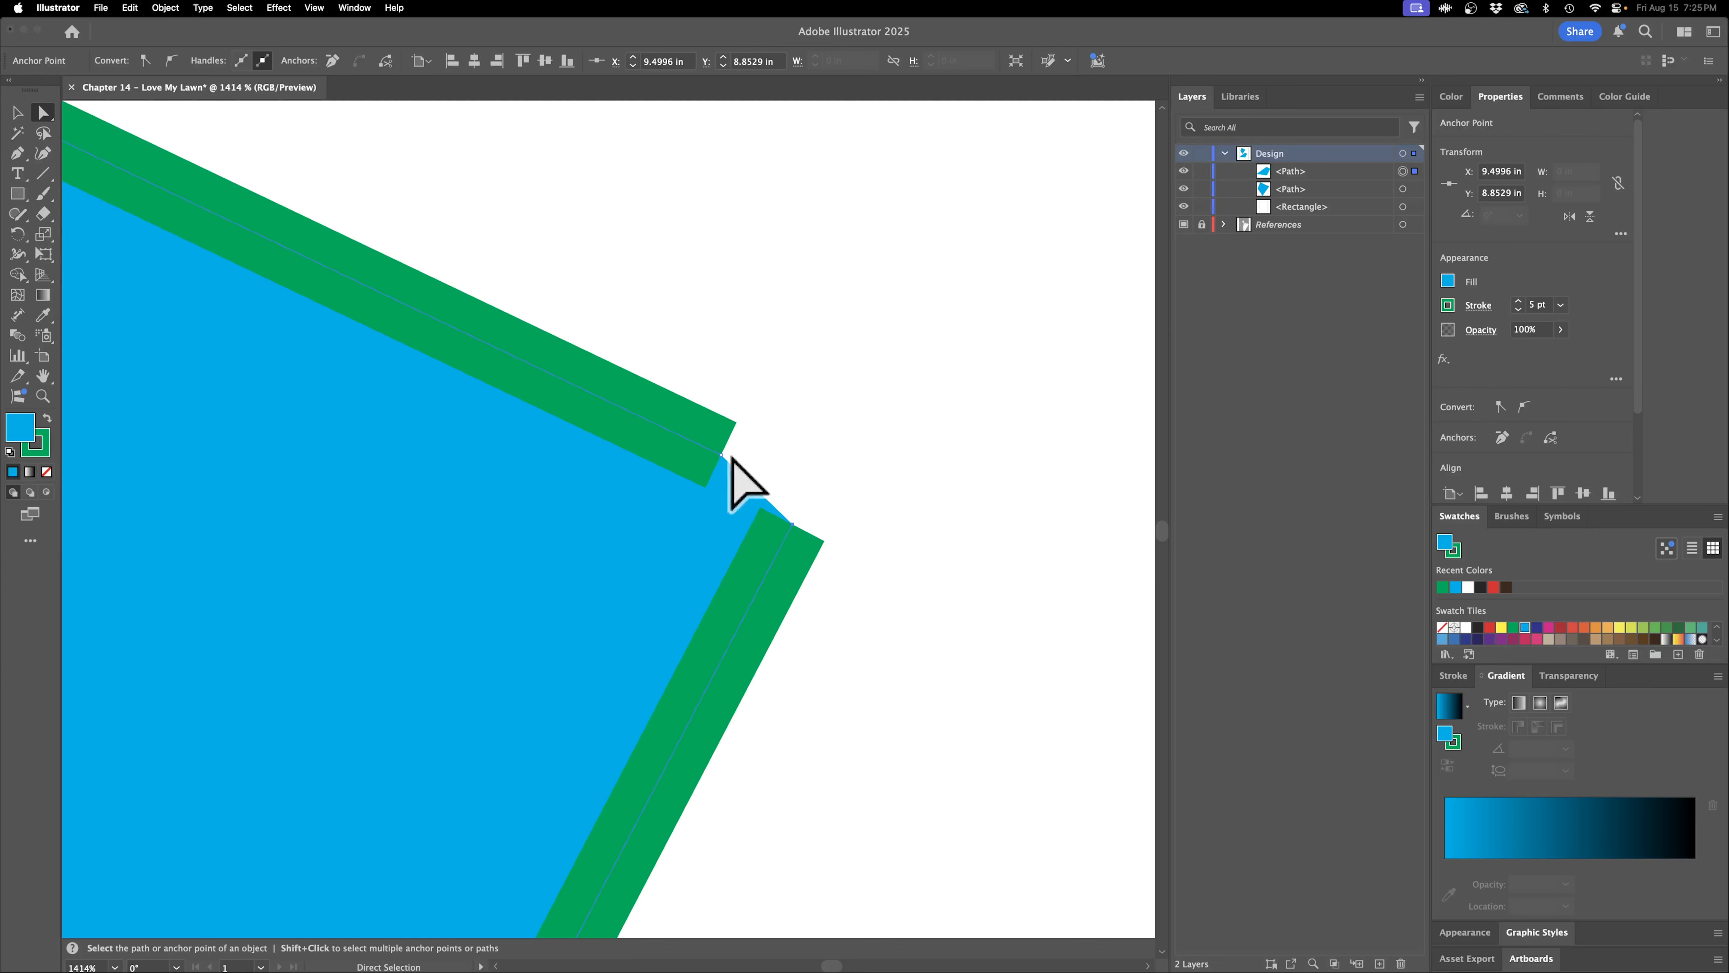
Move the separated endpoint back to about X 9.44, Y 8.81 in, leaving a small gap at the corner, and deselect it.
click(814, 569)
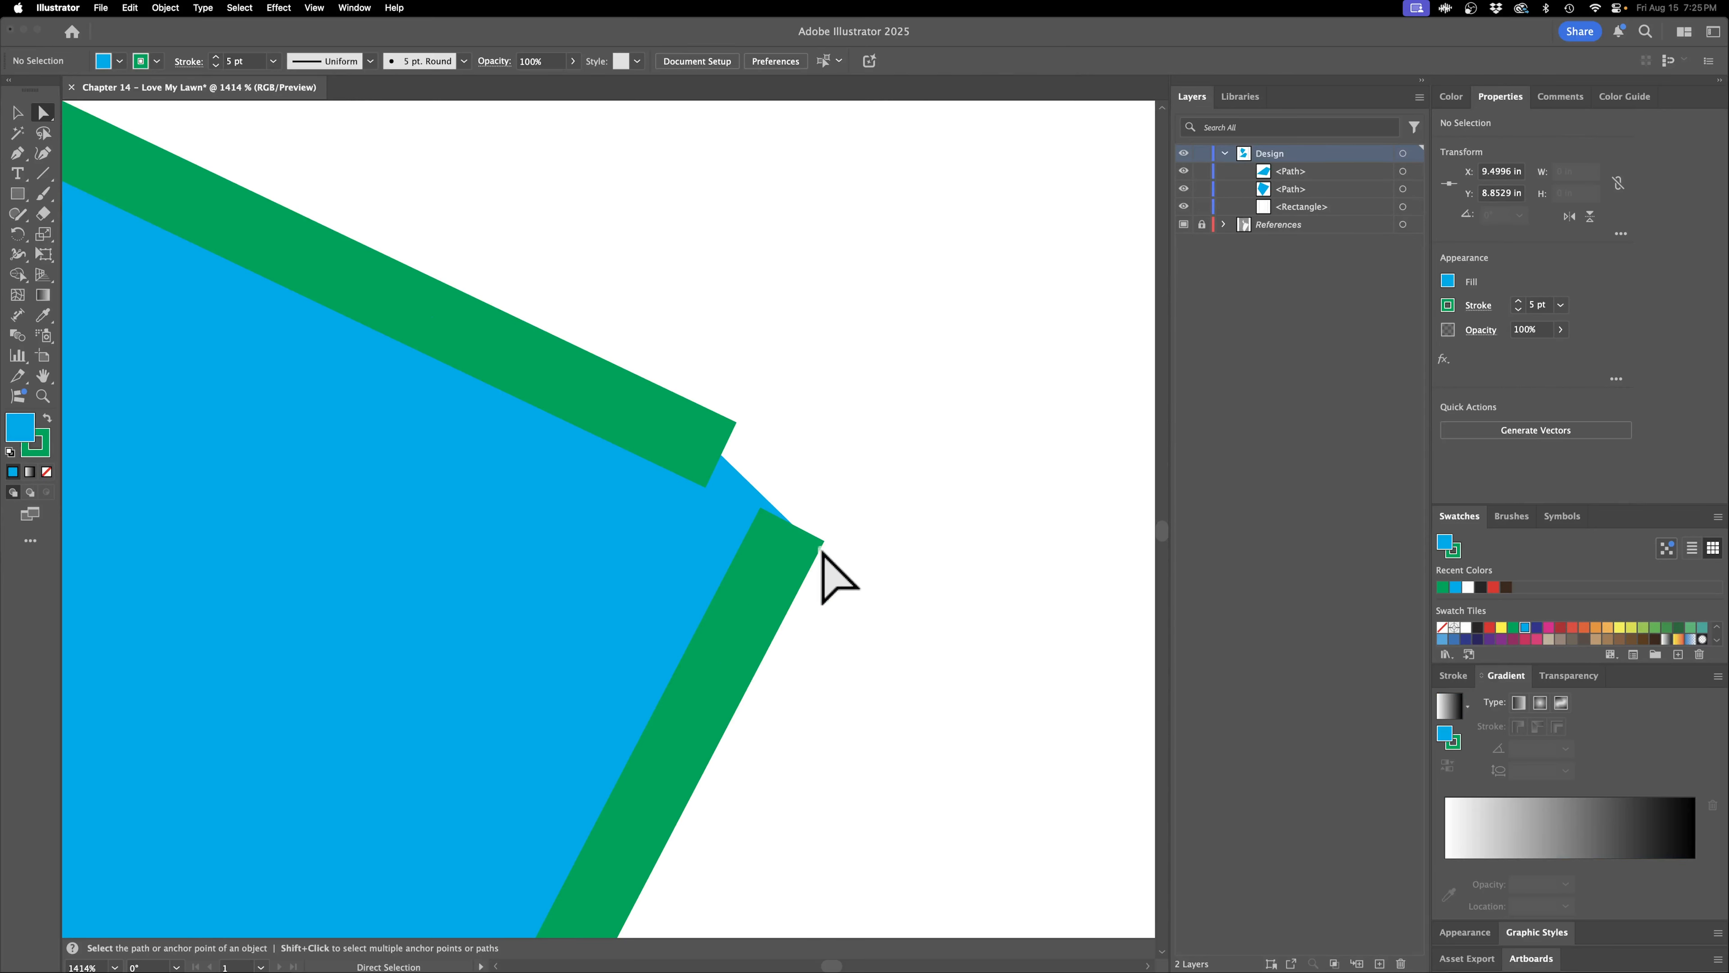
click(792, 524)
drag(793, 523, 727, 476)
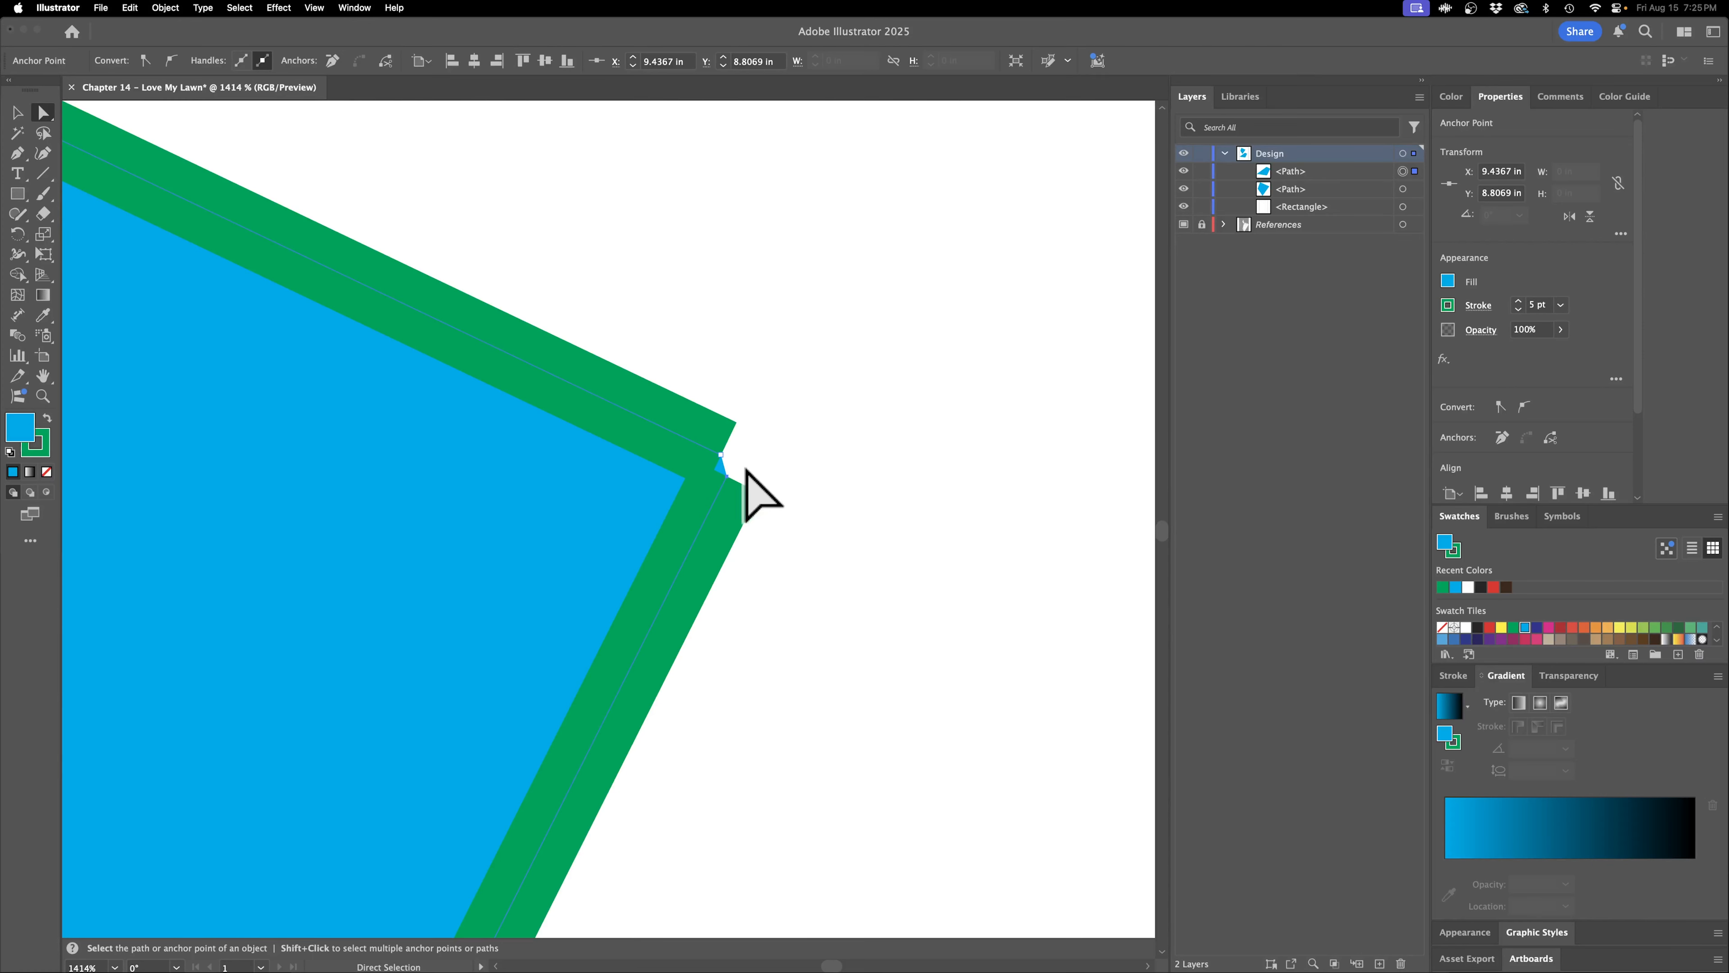
click(797, 346)
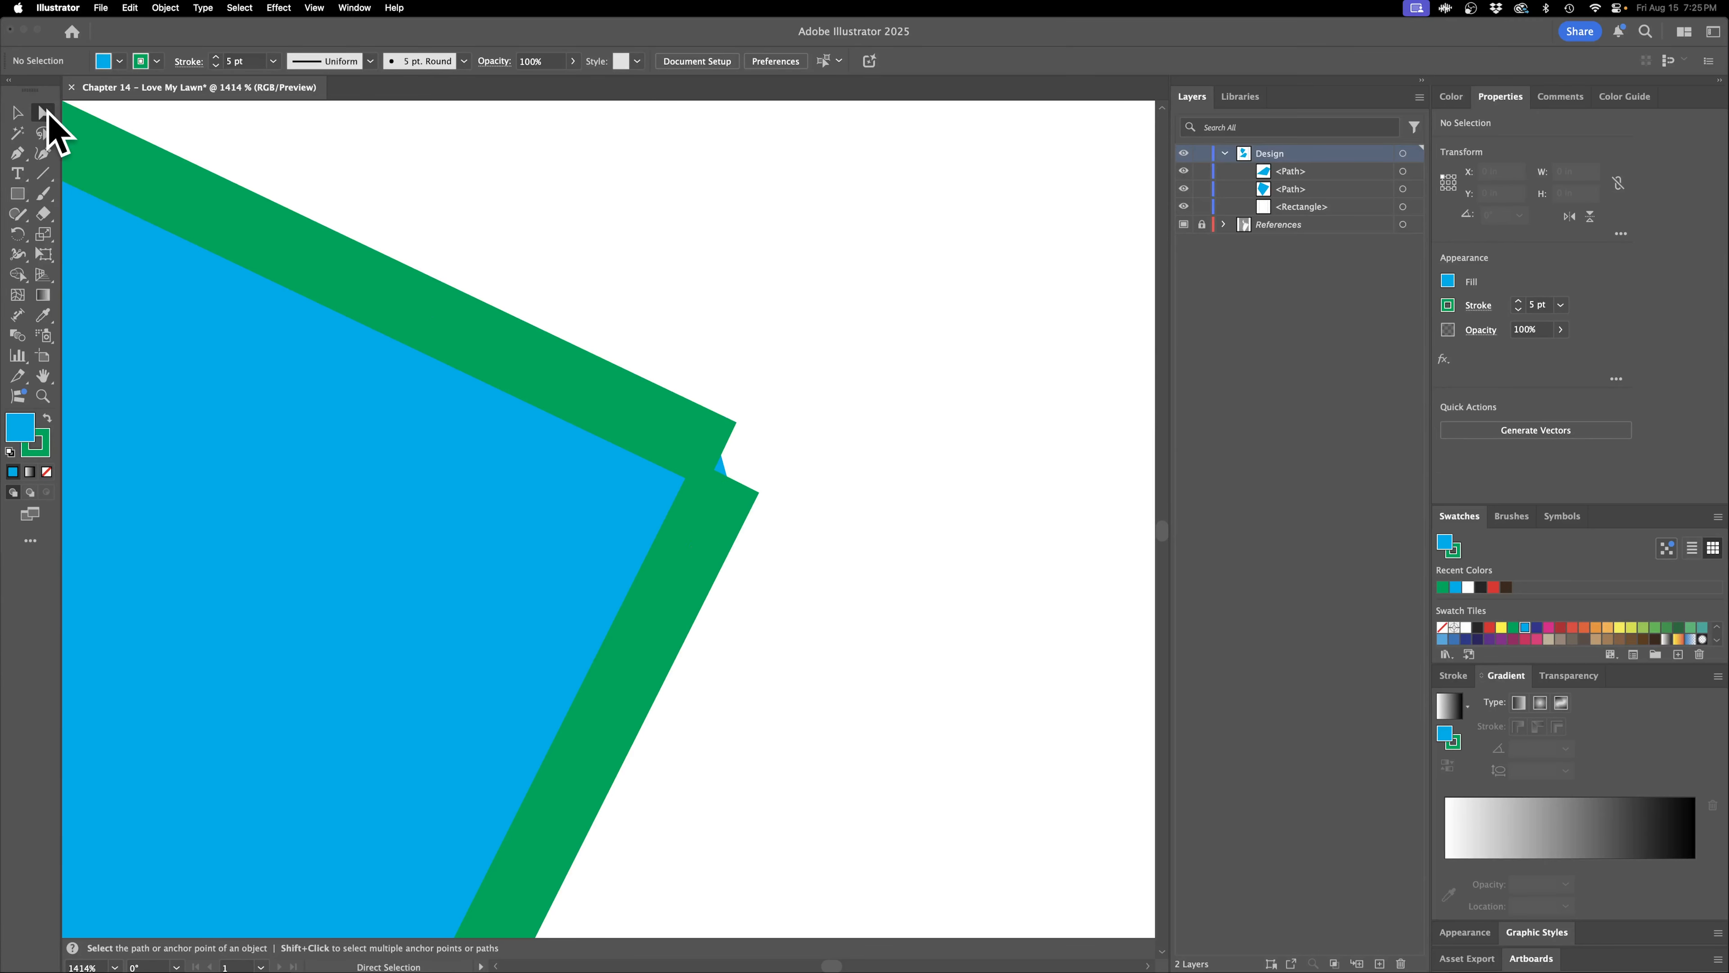
Select both endpoints at the lower path's open corner, join them, and undo the join.
drag(817, 402, 640, 584)
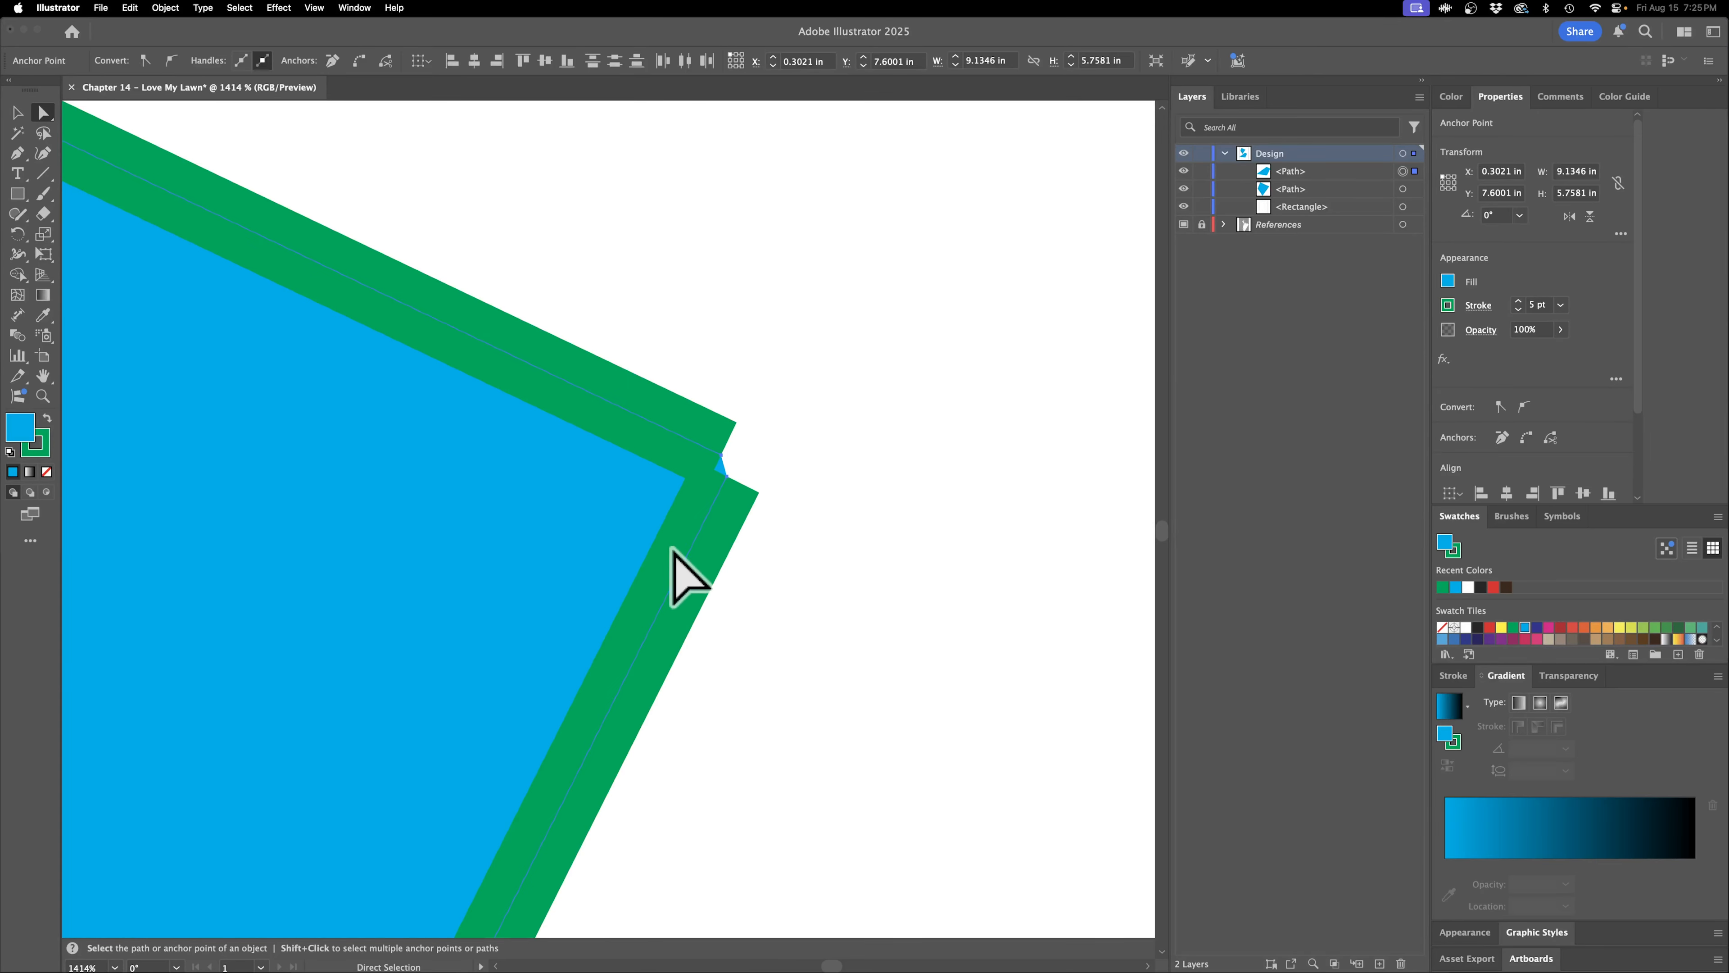
click(168, 9)
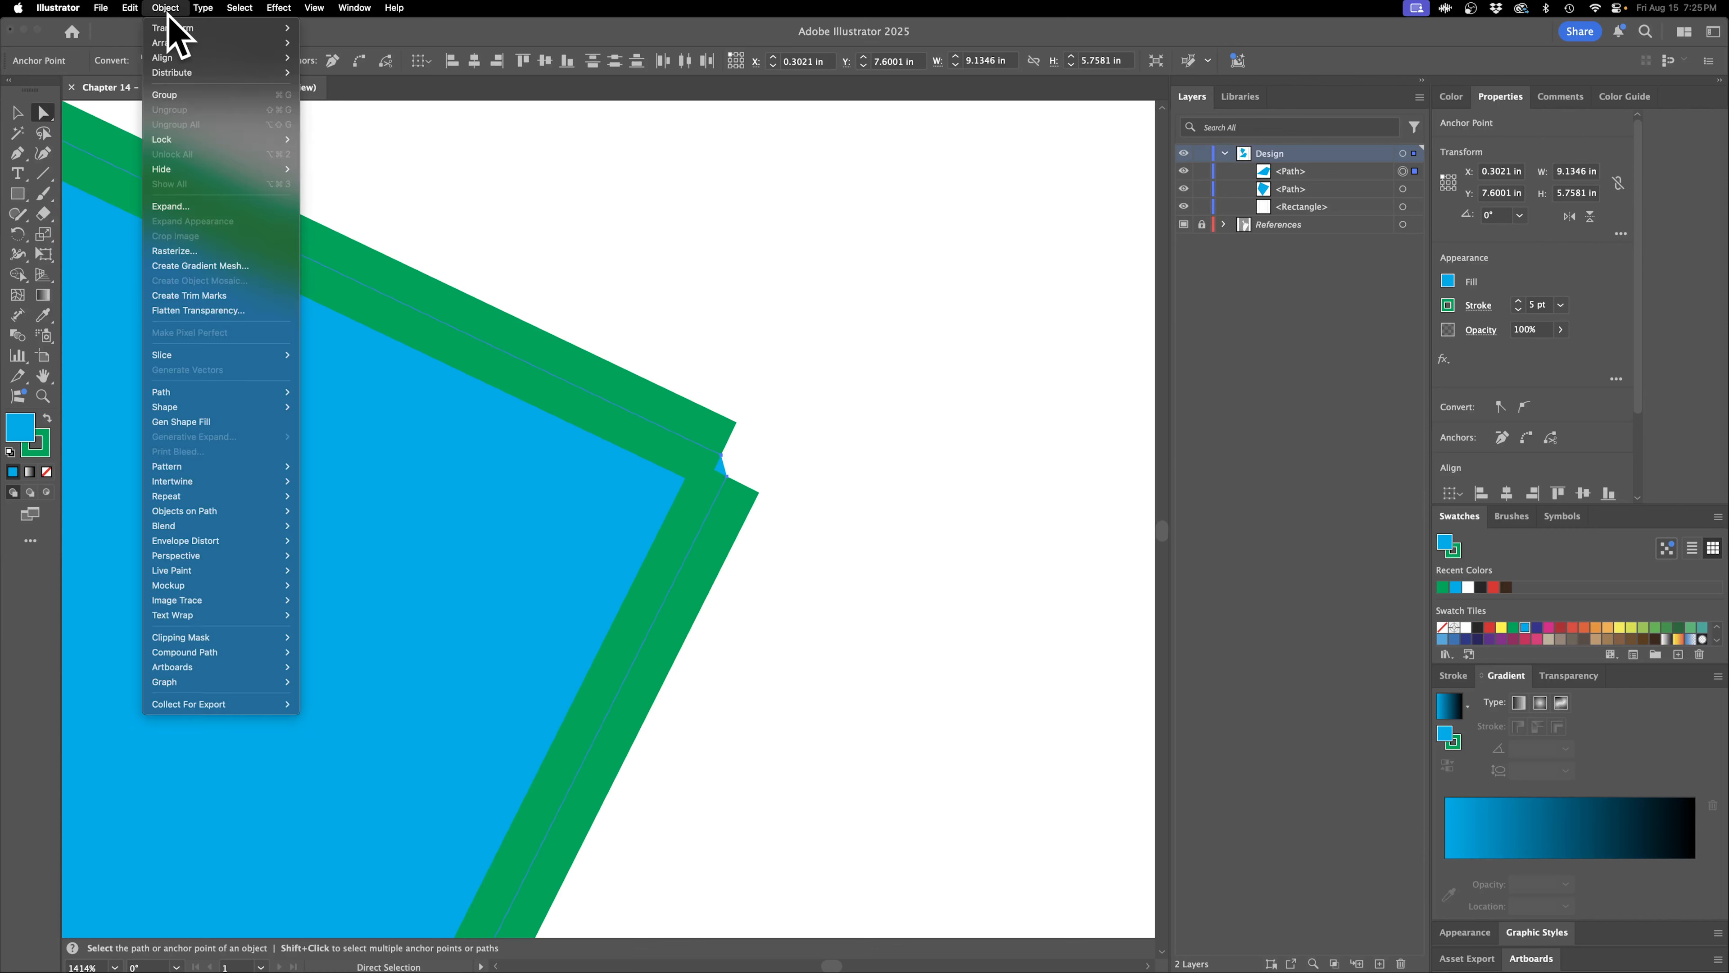
mouse_move(201, 391)
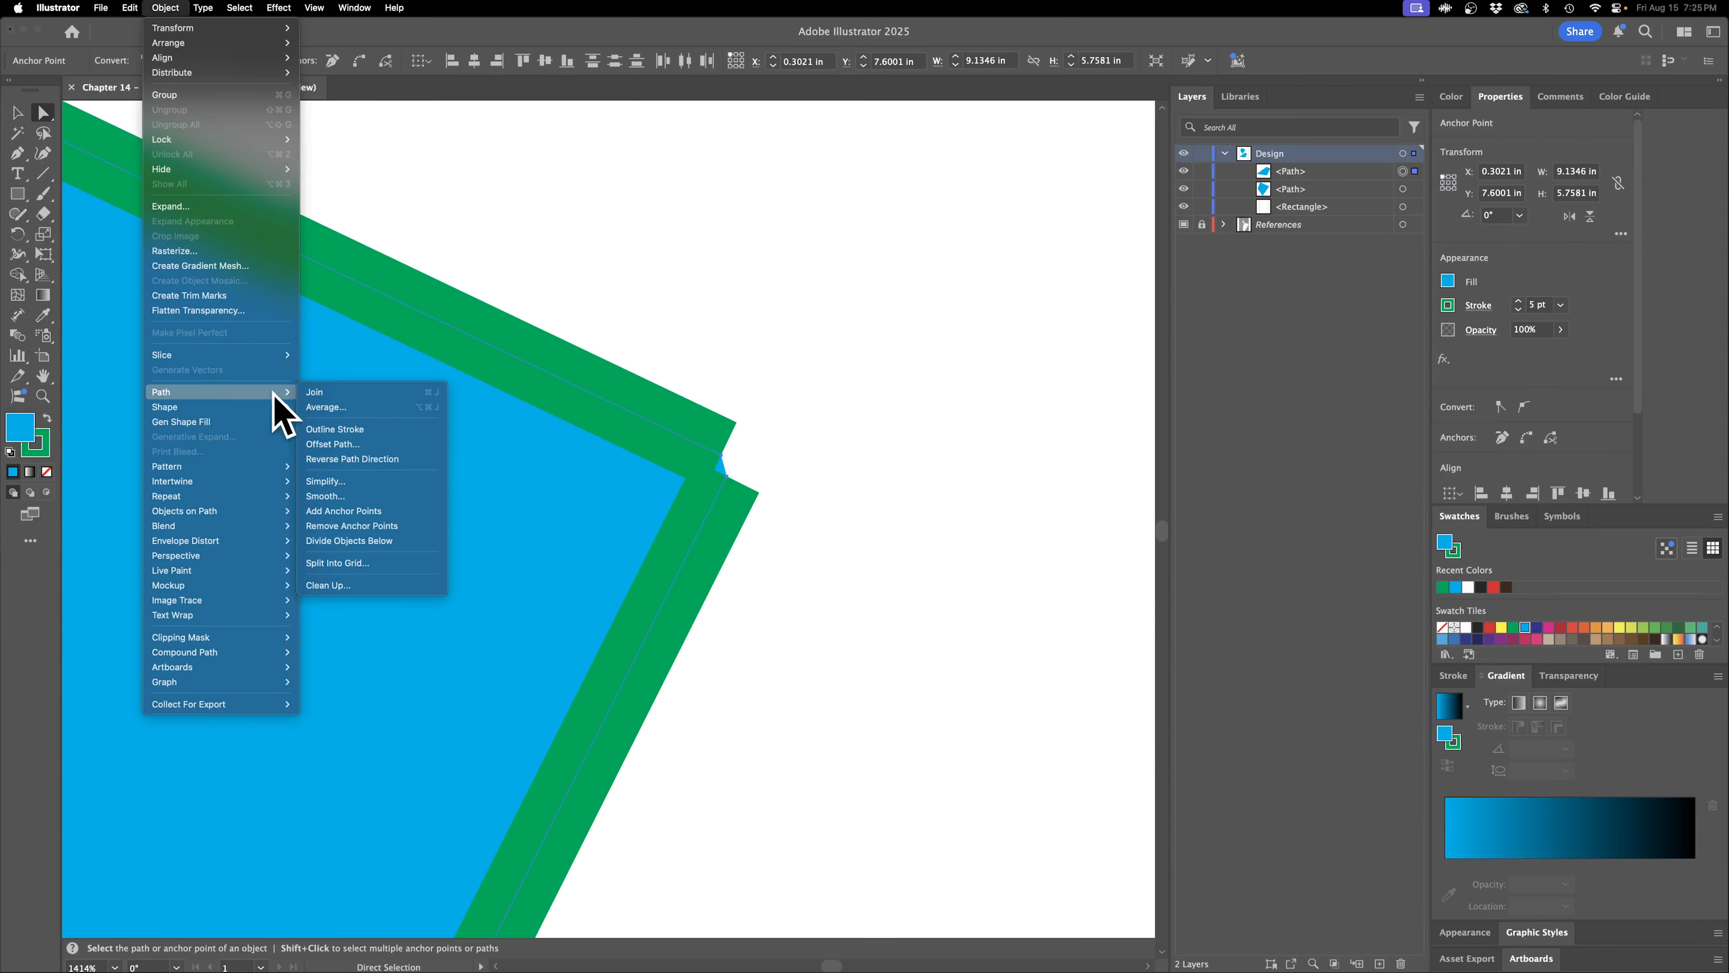
click(428, 395)
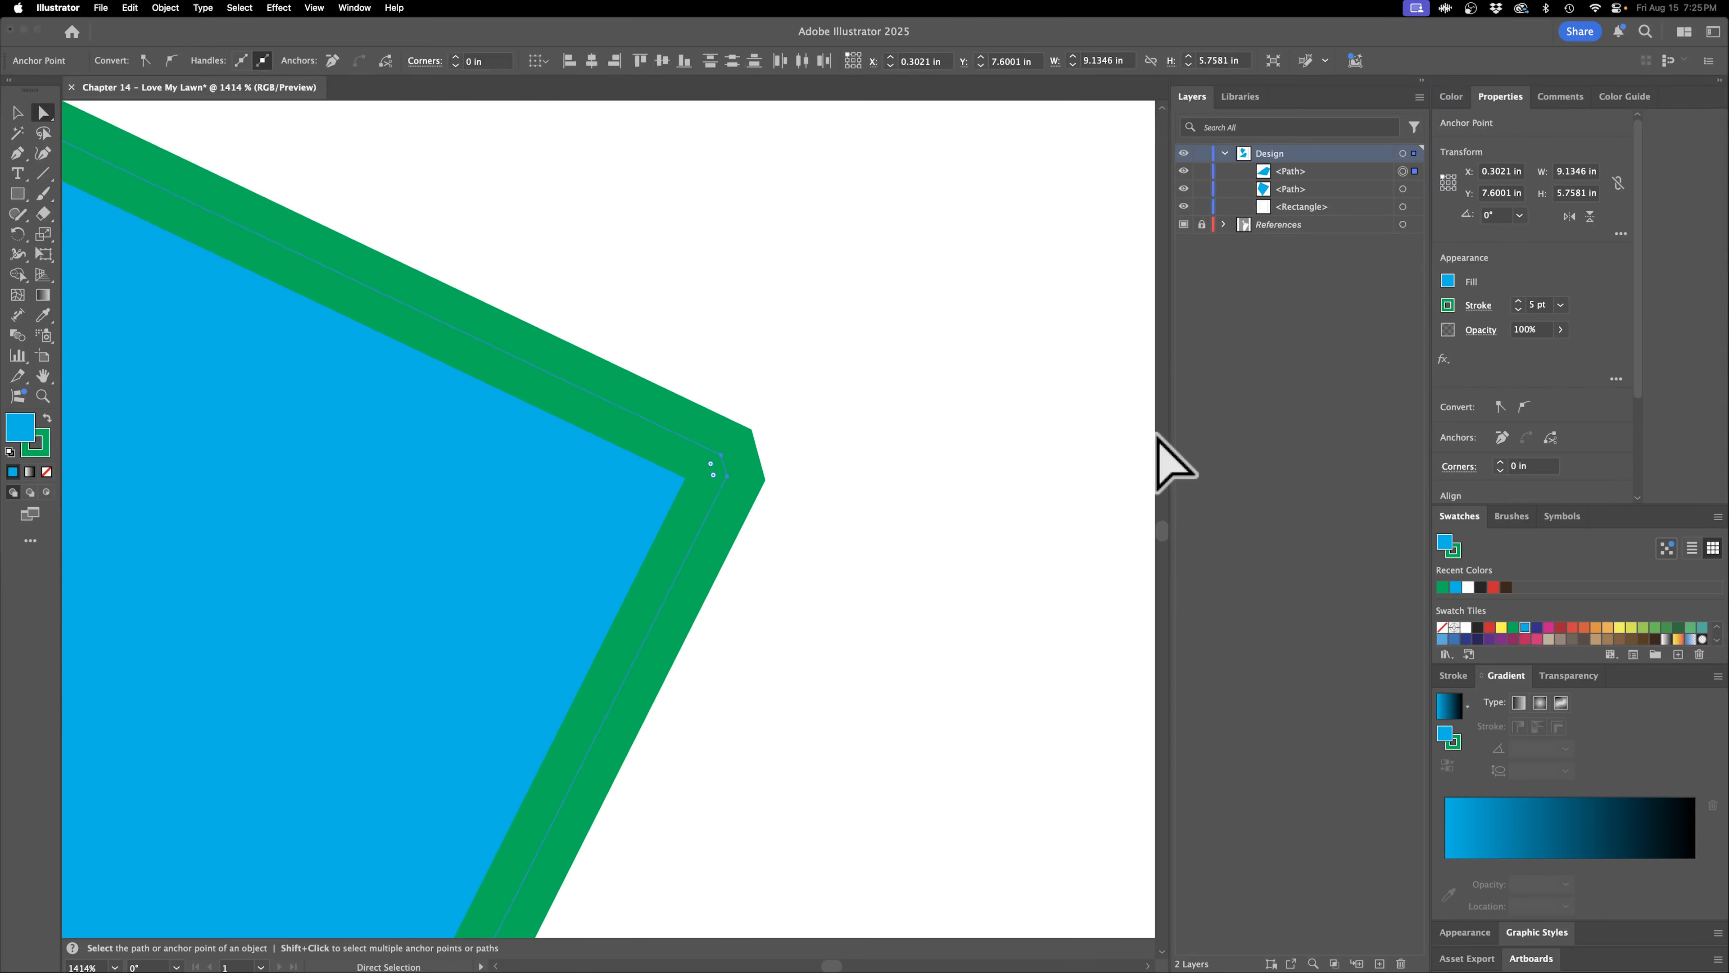
key(super+z)
Place the loose endpoint exactly on the other one at about X 9.43, Y 8.79 in, and join them into a closed corner.
click(727, 477)
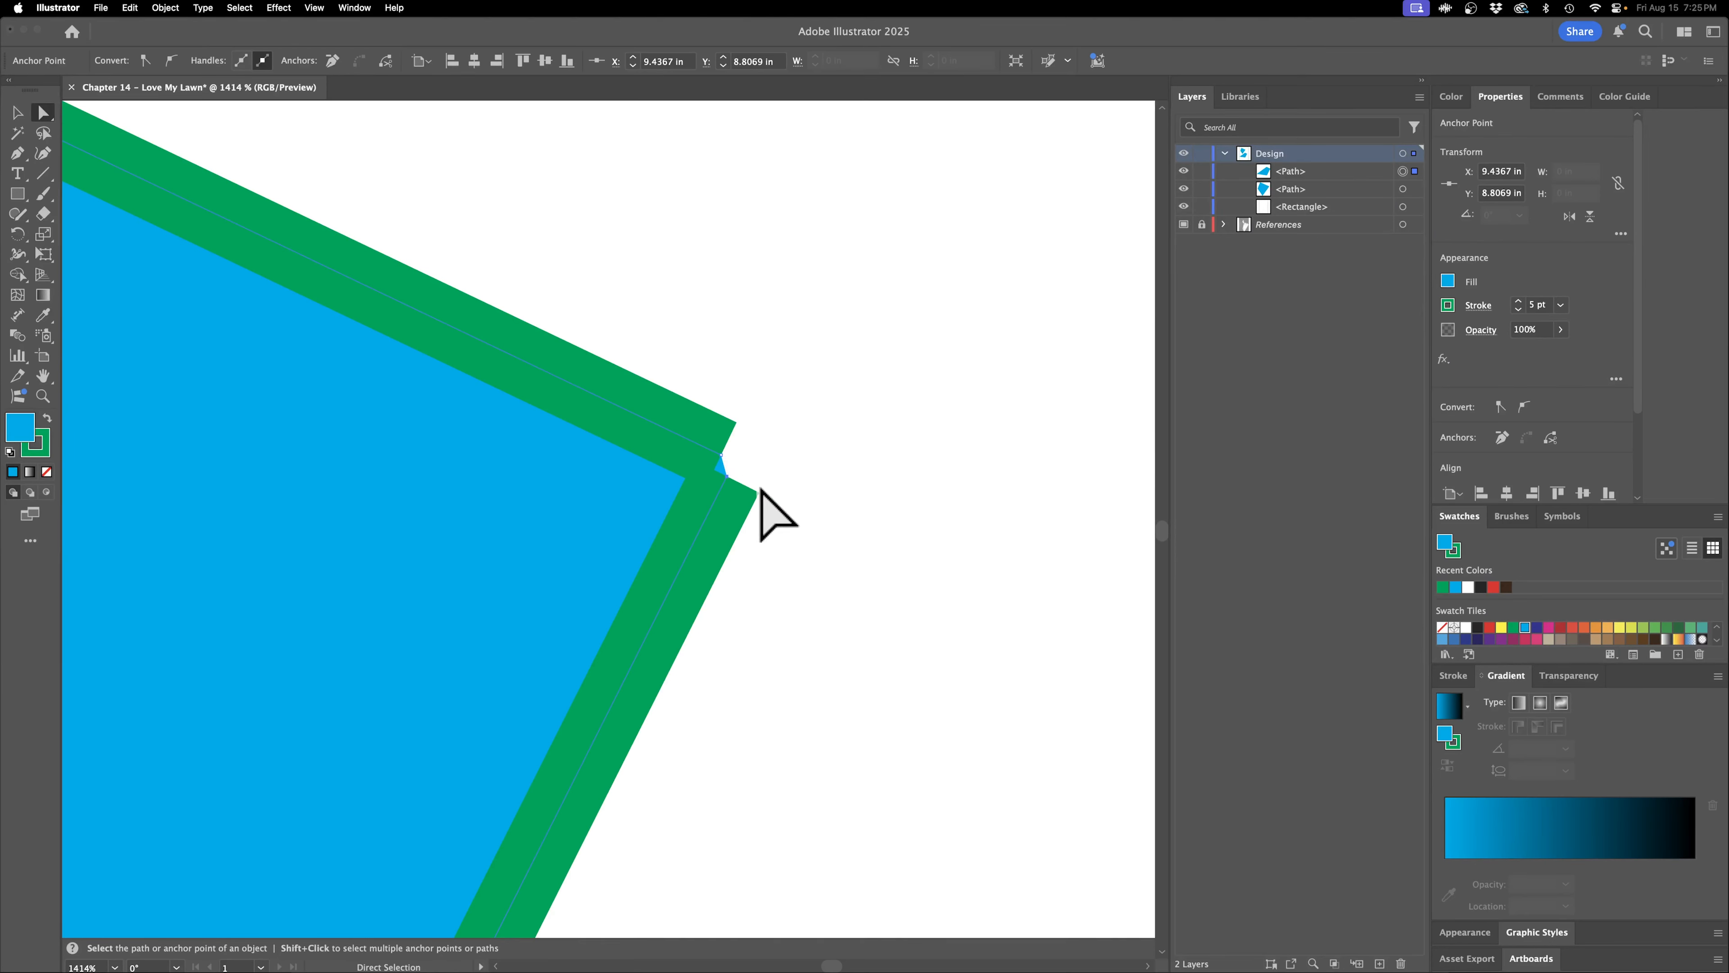
drag(729, 477, 724, 458)
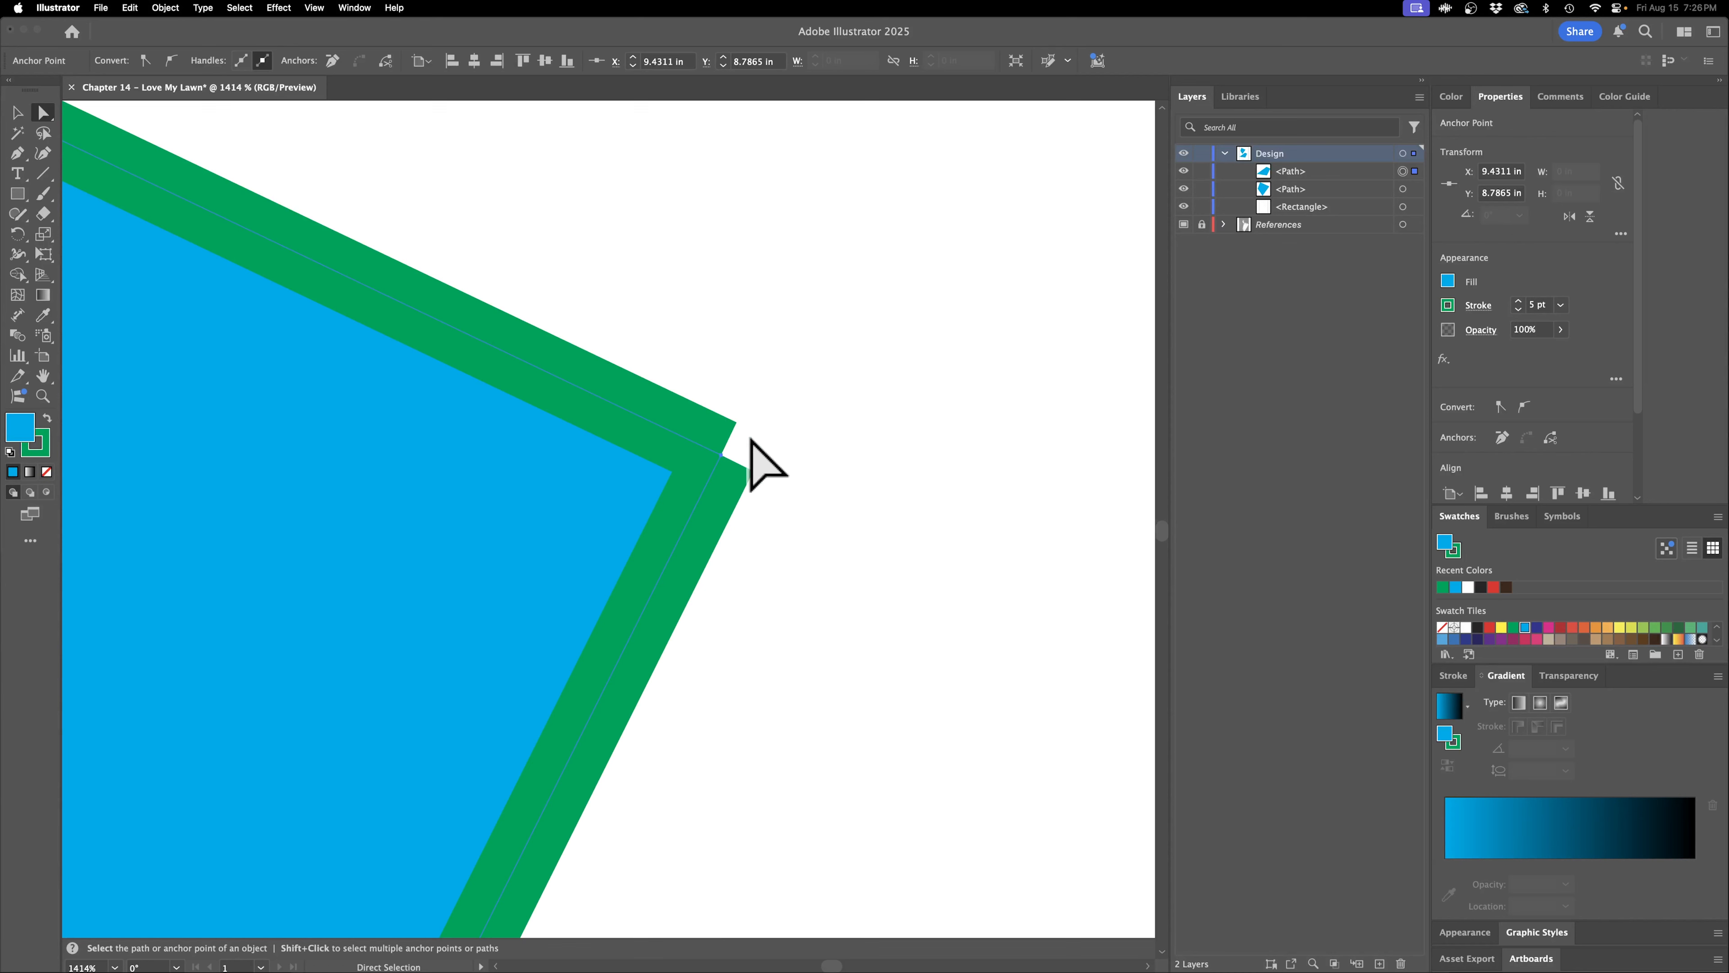
key(super+j)
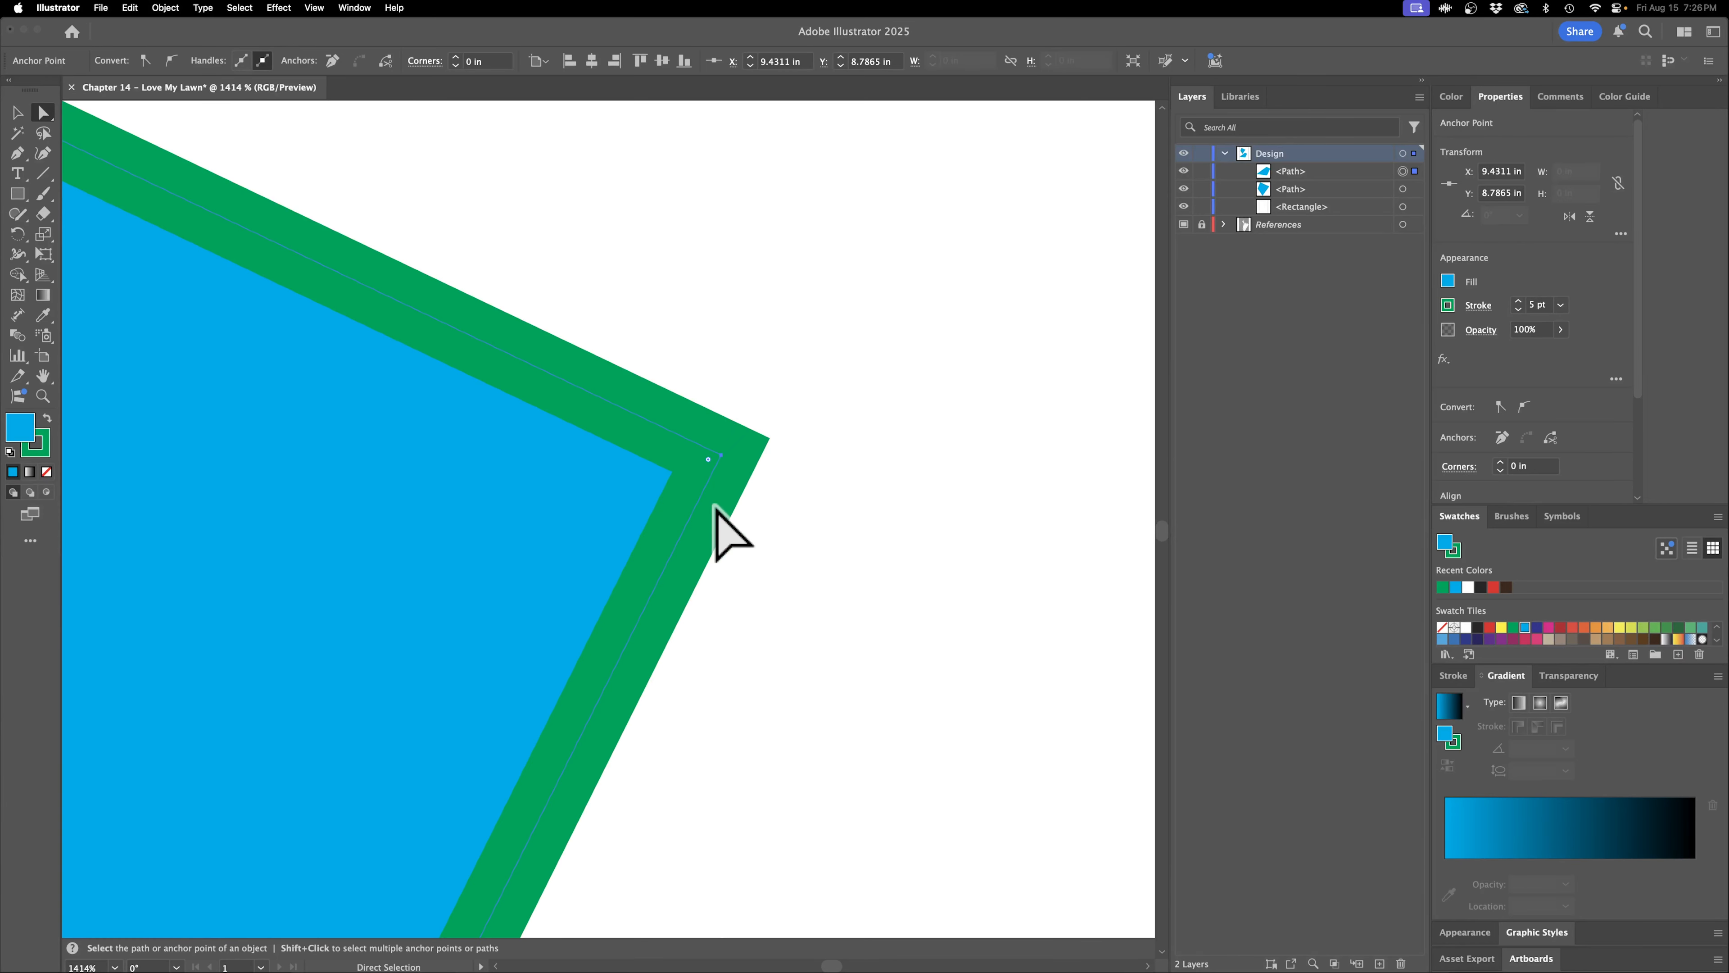
Draw an open three-point Pen path extending past the artboard's right edge, and delete all artwork on the Design layer.
key(super+0)
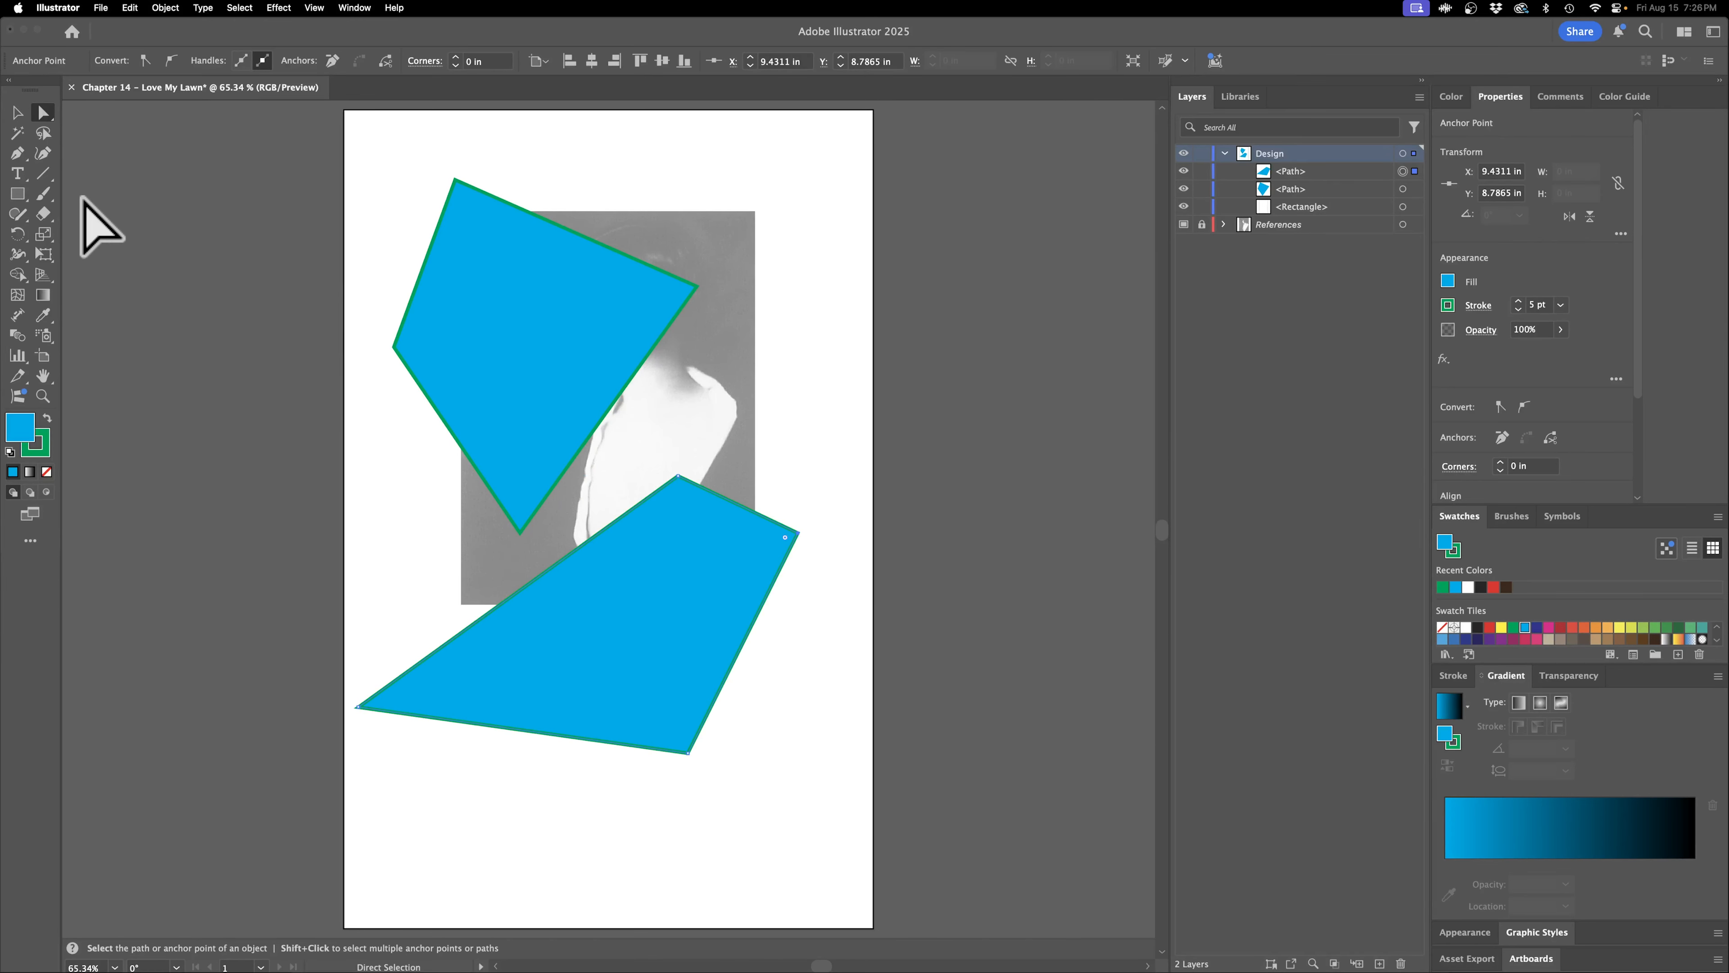
click(17, 154)
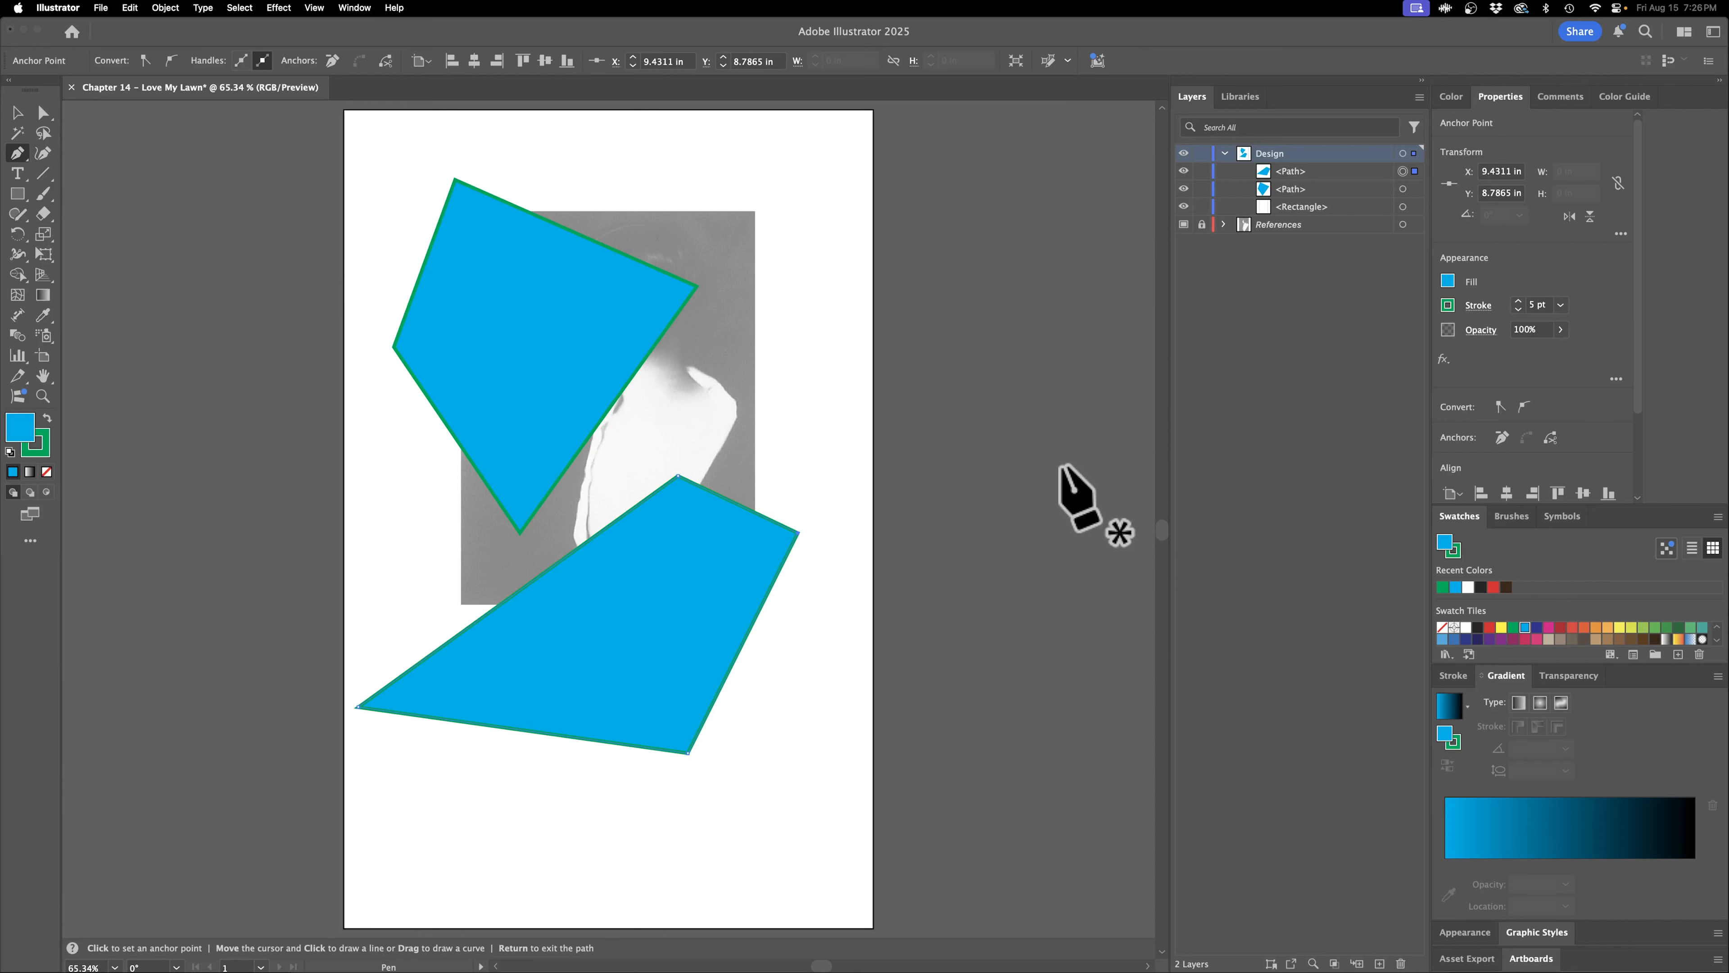
click(730, 335)
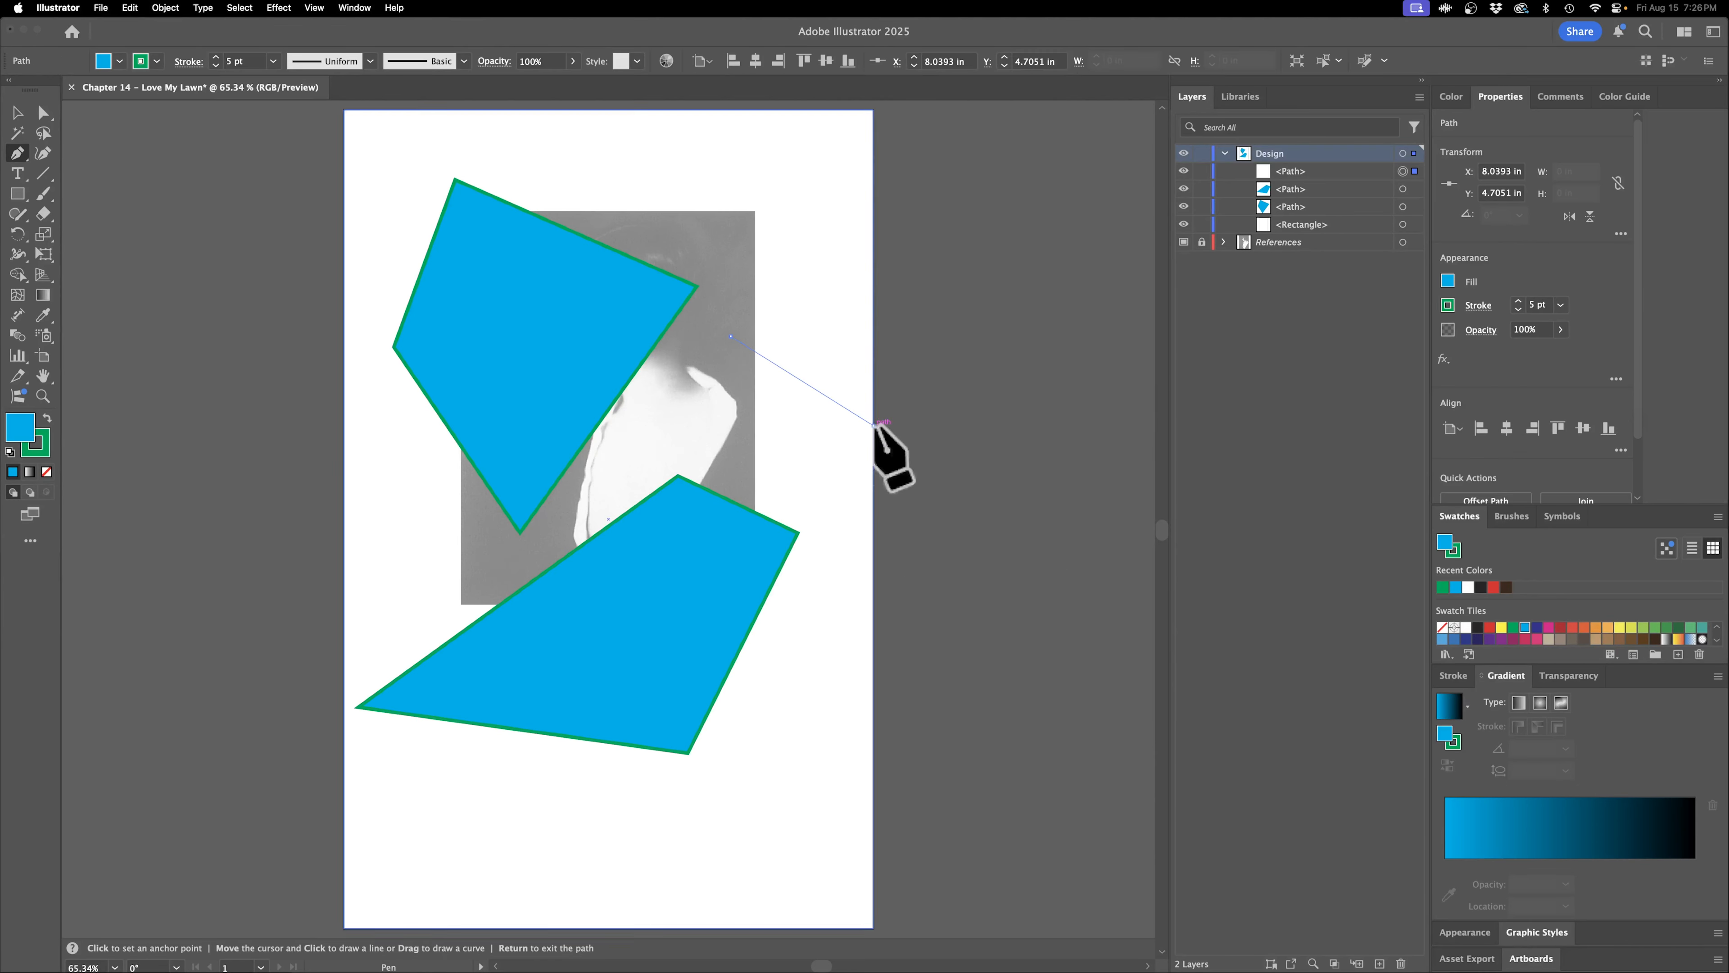
click(874, 426)
click(1065, 297)
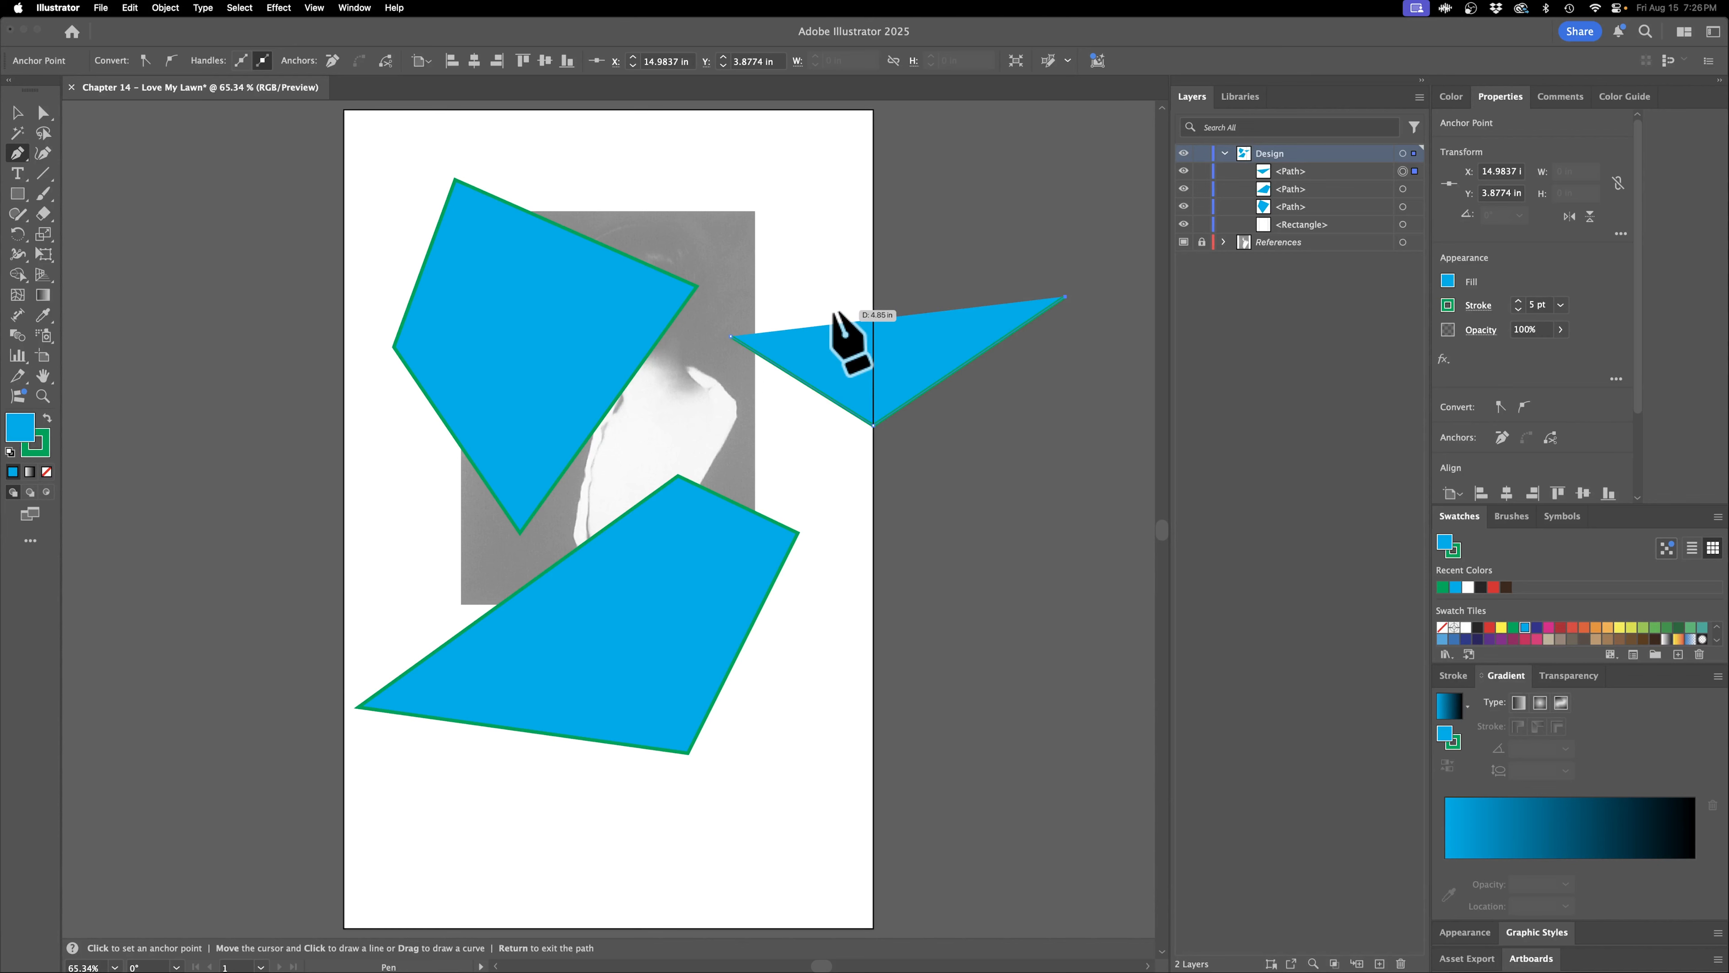
key(Return)
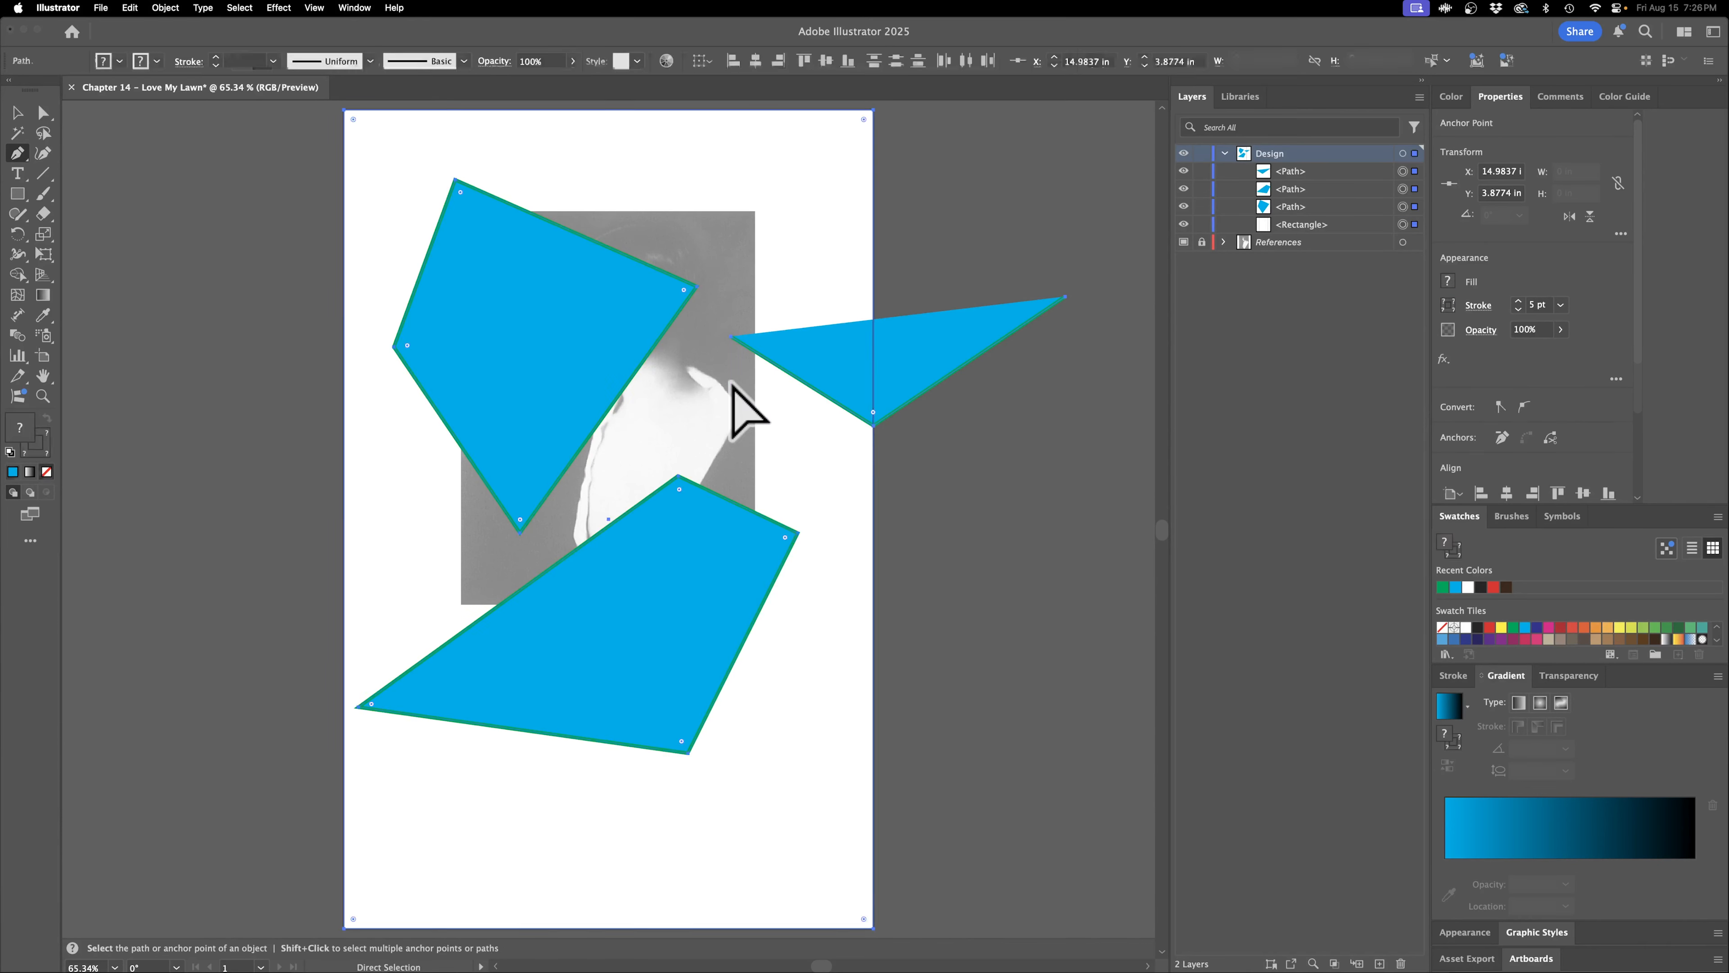
key(super+a)
key(Delete)
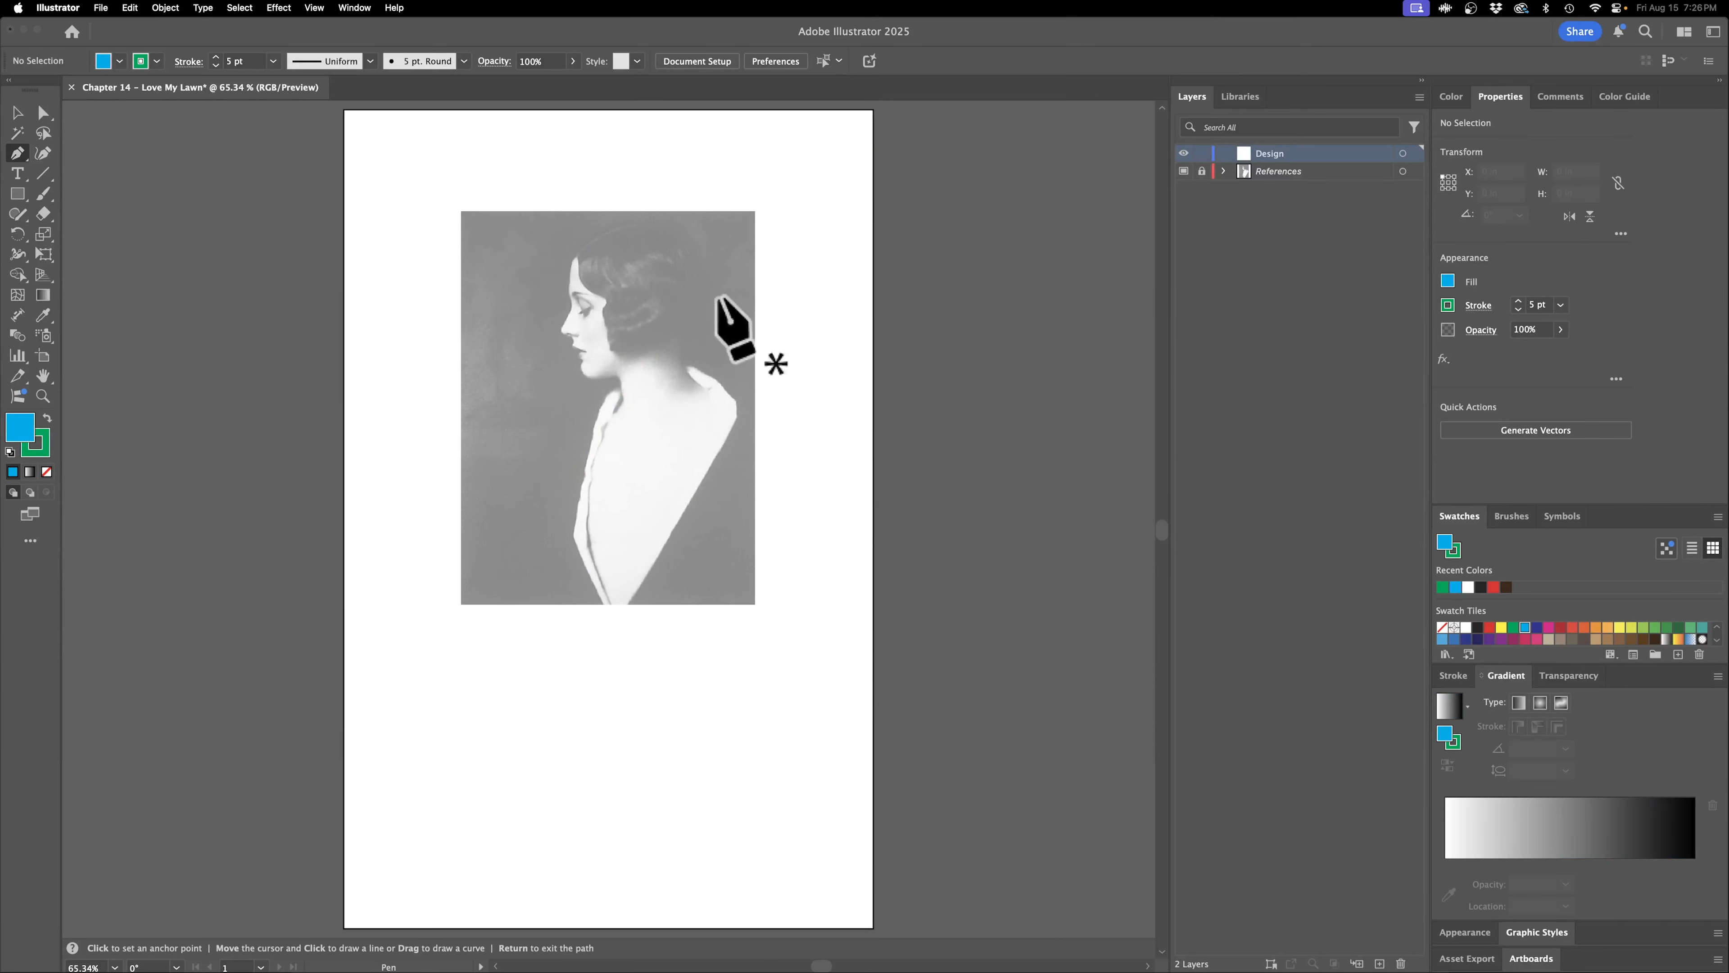
Draw a closed five-sided straight-edged shape over the upper part of the portrait with the Pen tool.
click(498, 231)
click(379, 434)
click(706, 452)
click(691, 279)
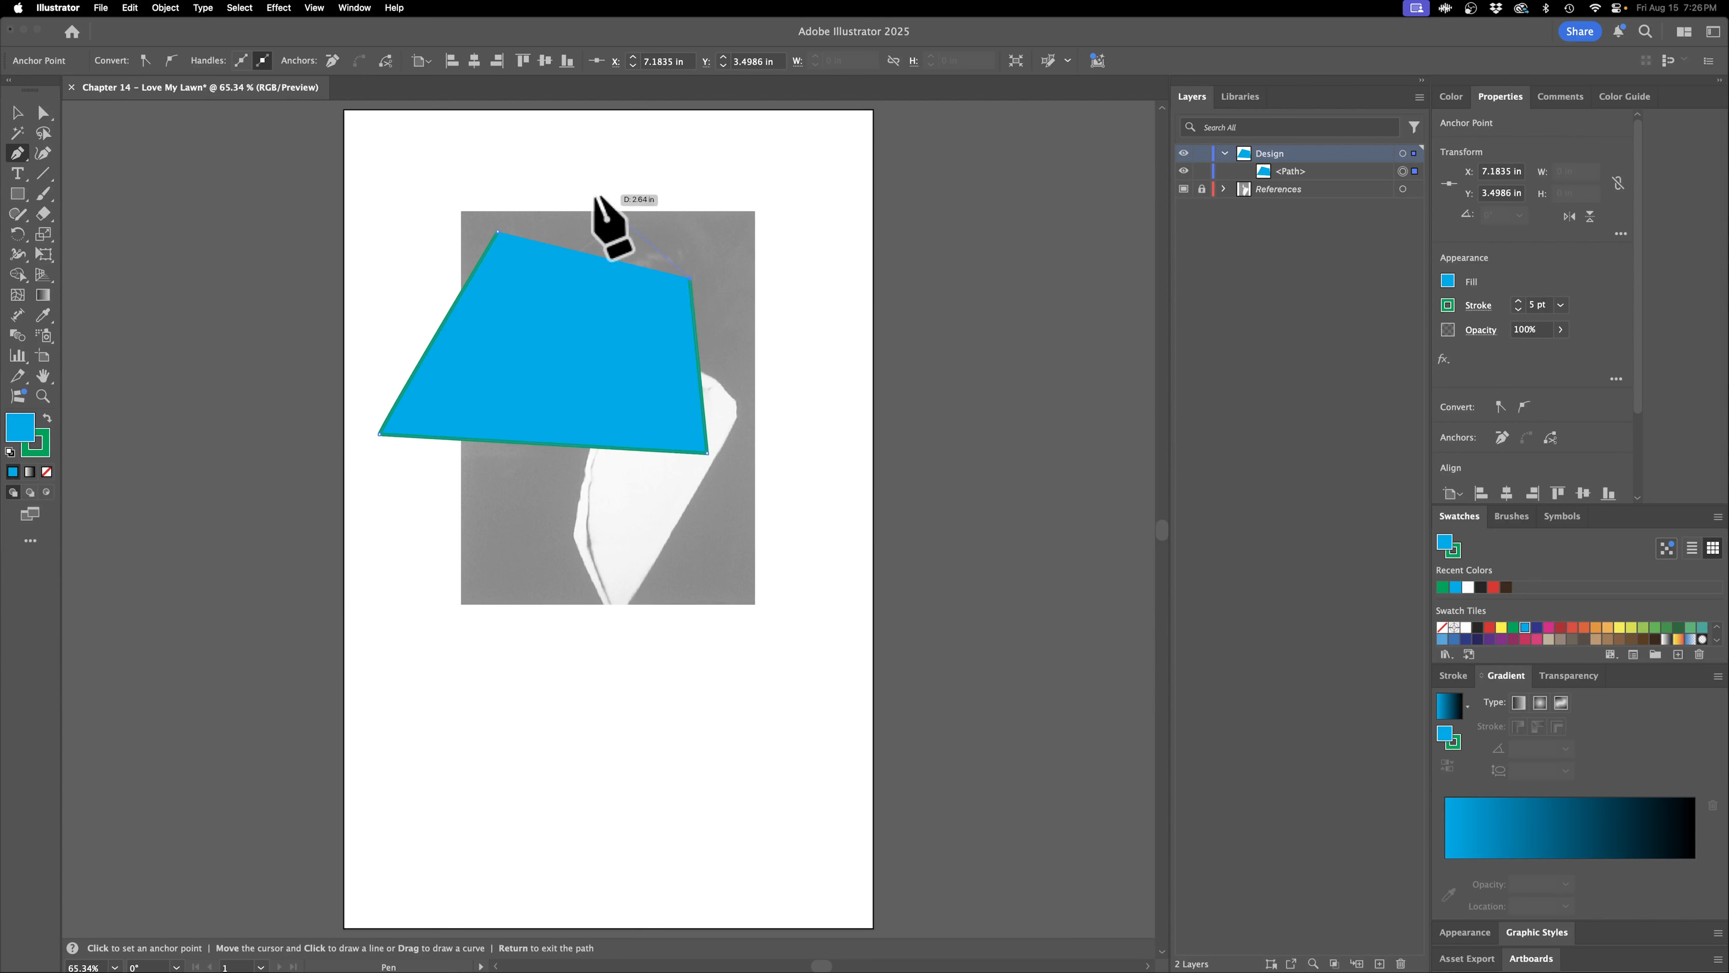
click(593, 195)
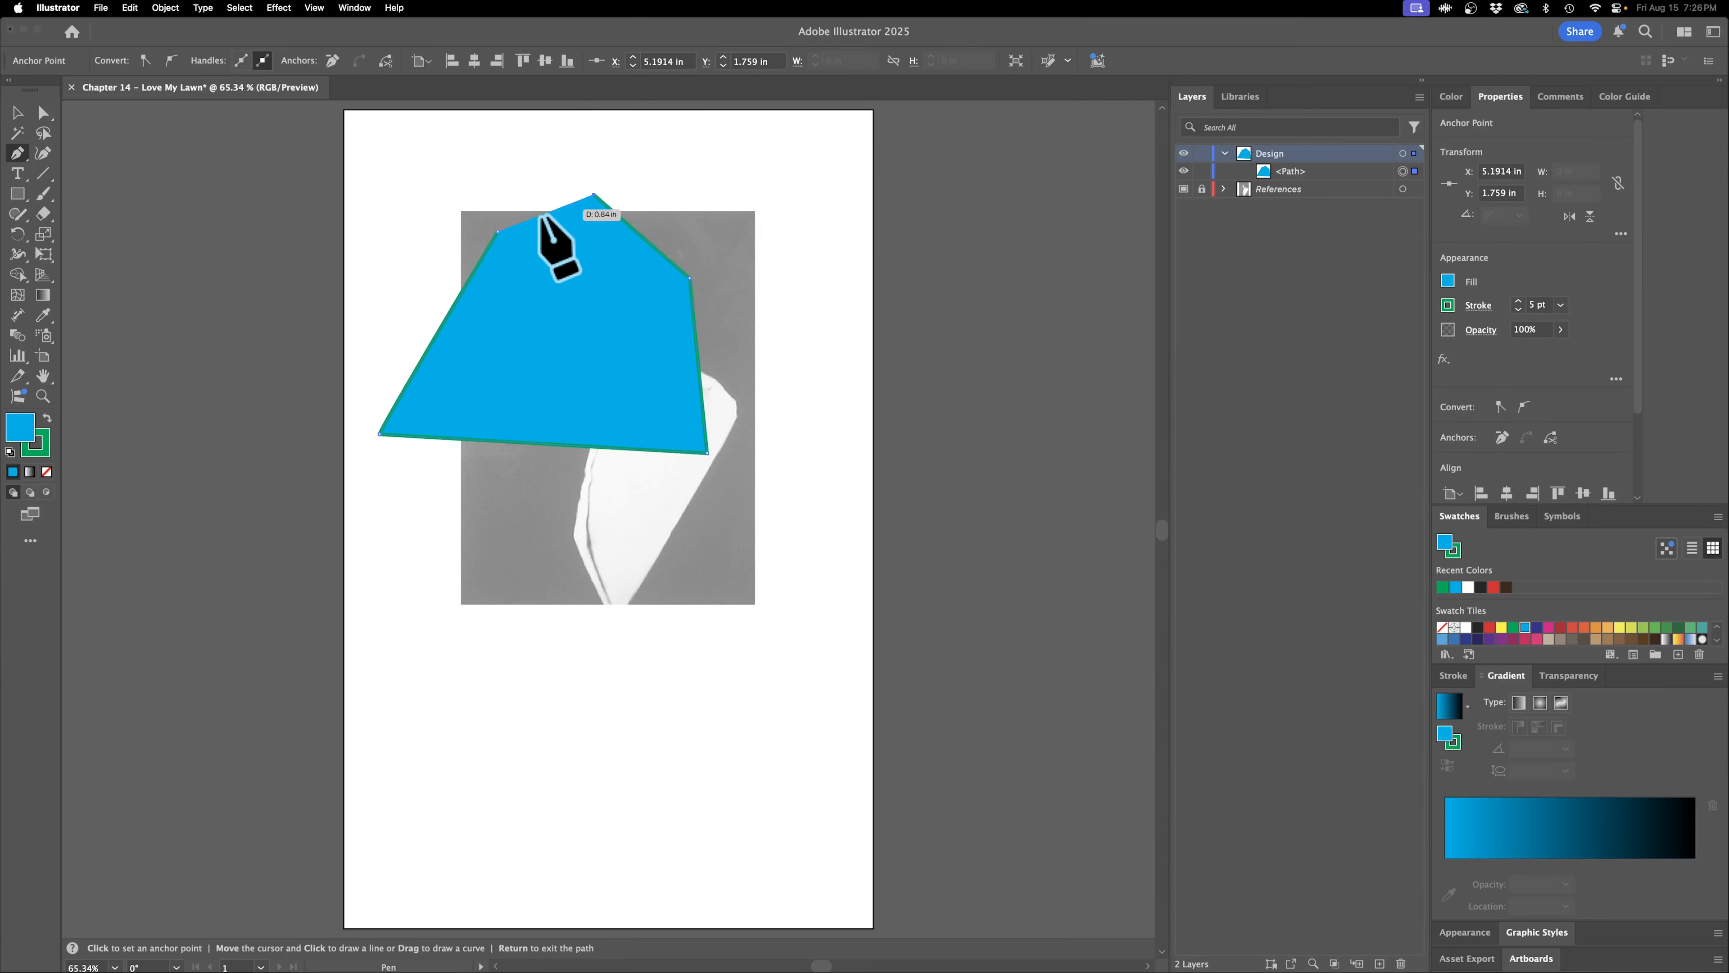
click(499, 233)
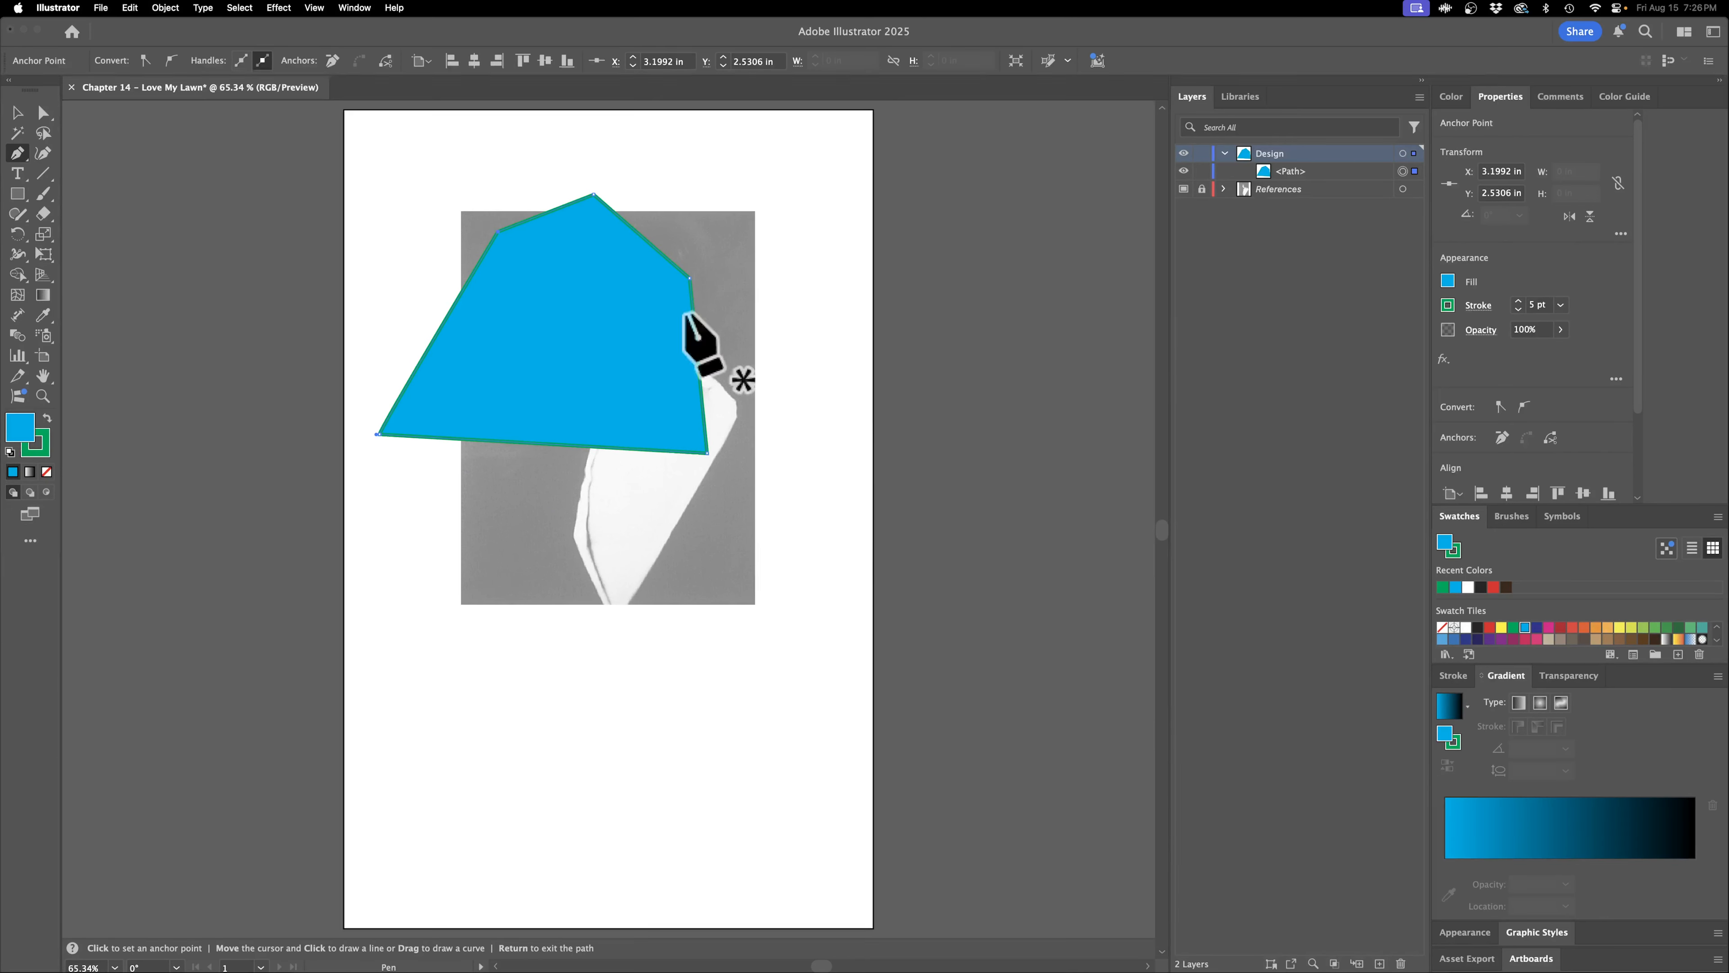
Draw an open three-point Pen path beside the five-sided shape, extending past the artboard's right edge to about X 12.7, Y 3.5 in.
click(702, 227)
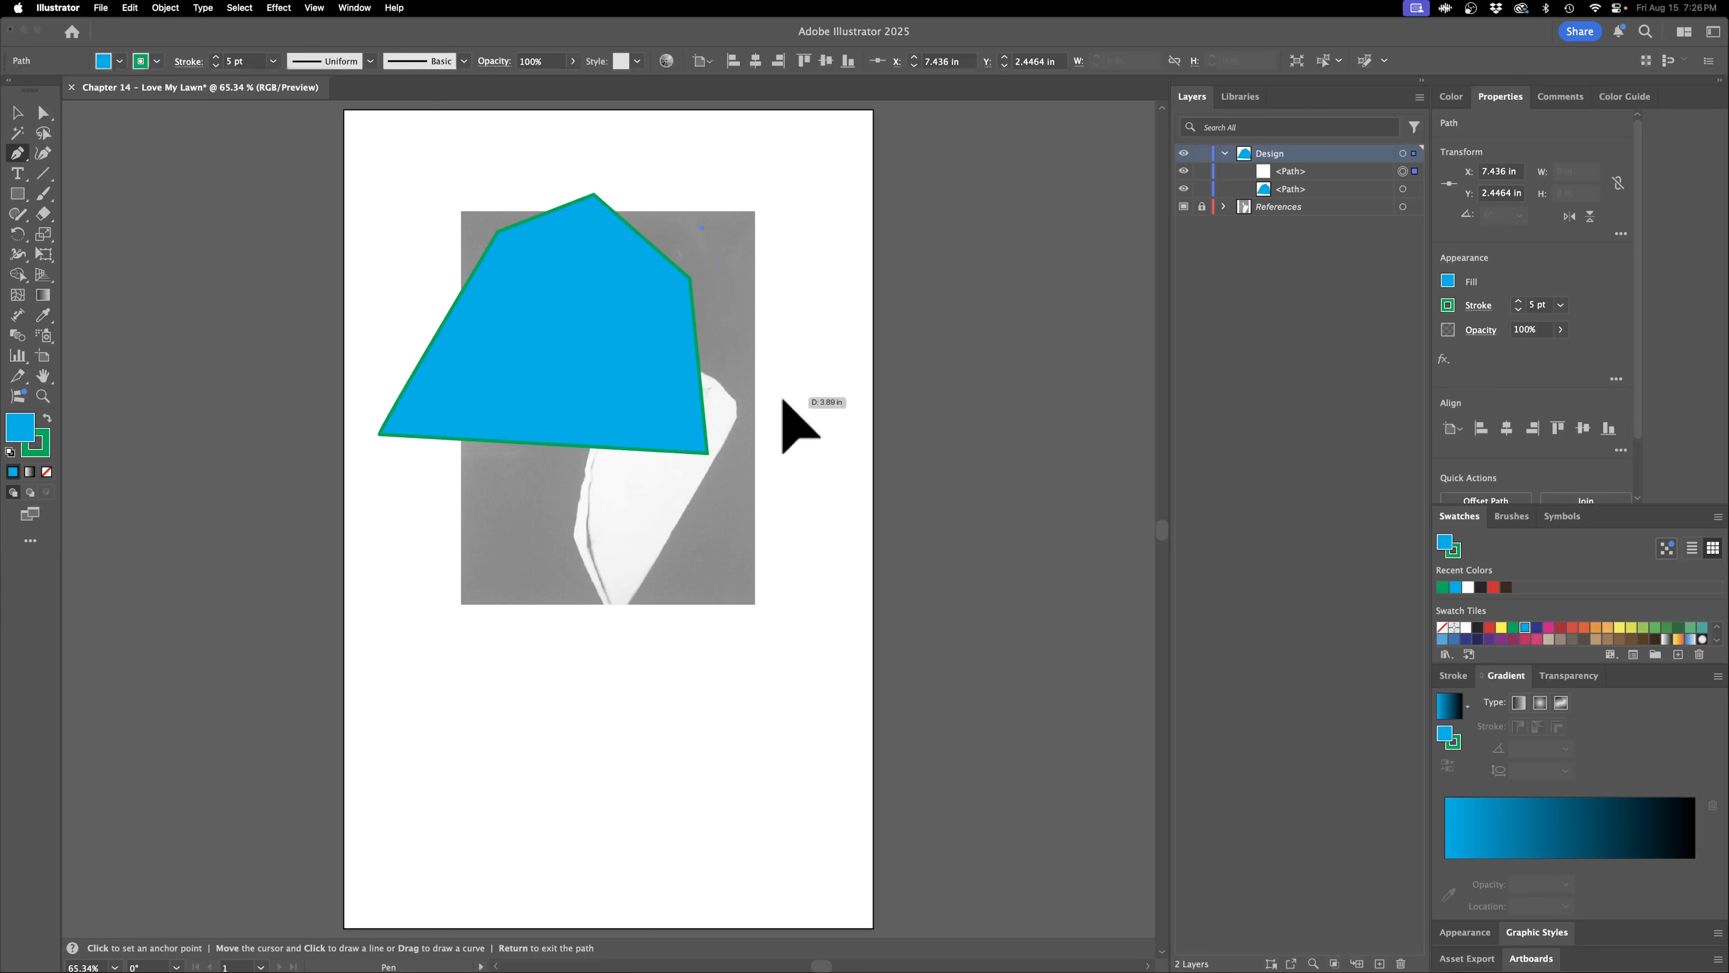
click(781, 397)
click(958, 277)
key(Return)
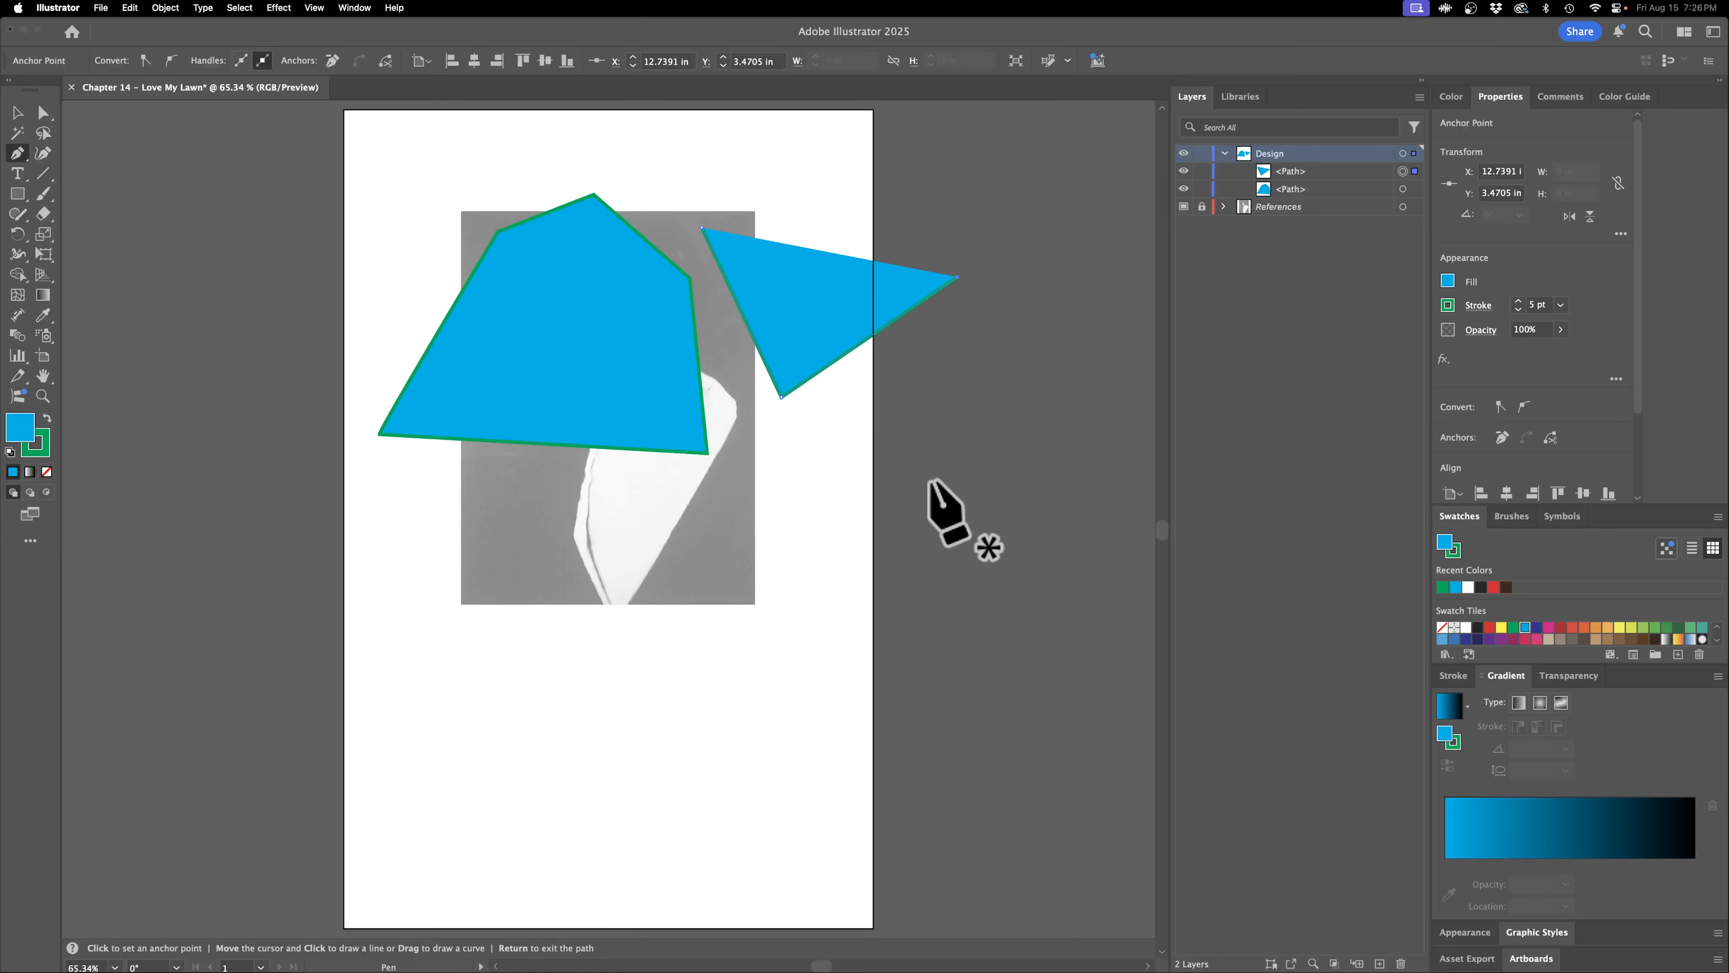
Draw a four-point Pen path across the portrait's lower edge, and join its two loose left endpoints into a closed shape.
click(462, 604)
click(849, 649)
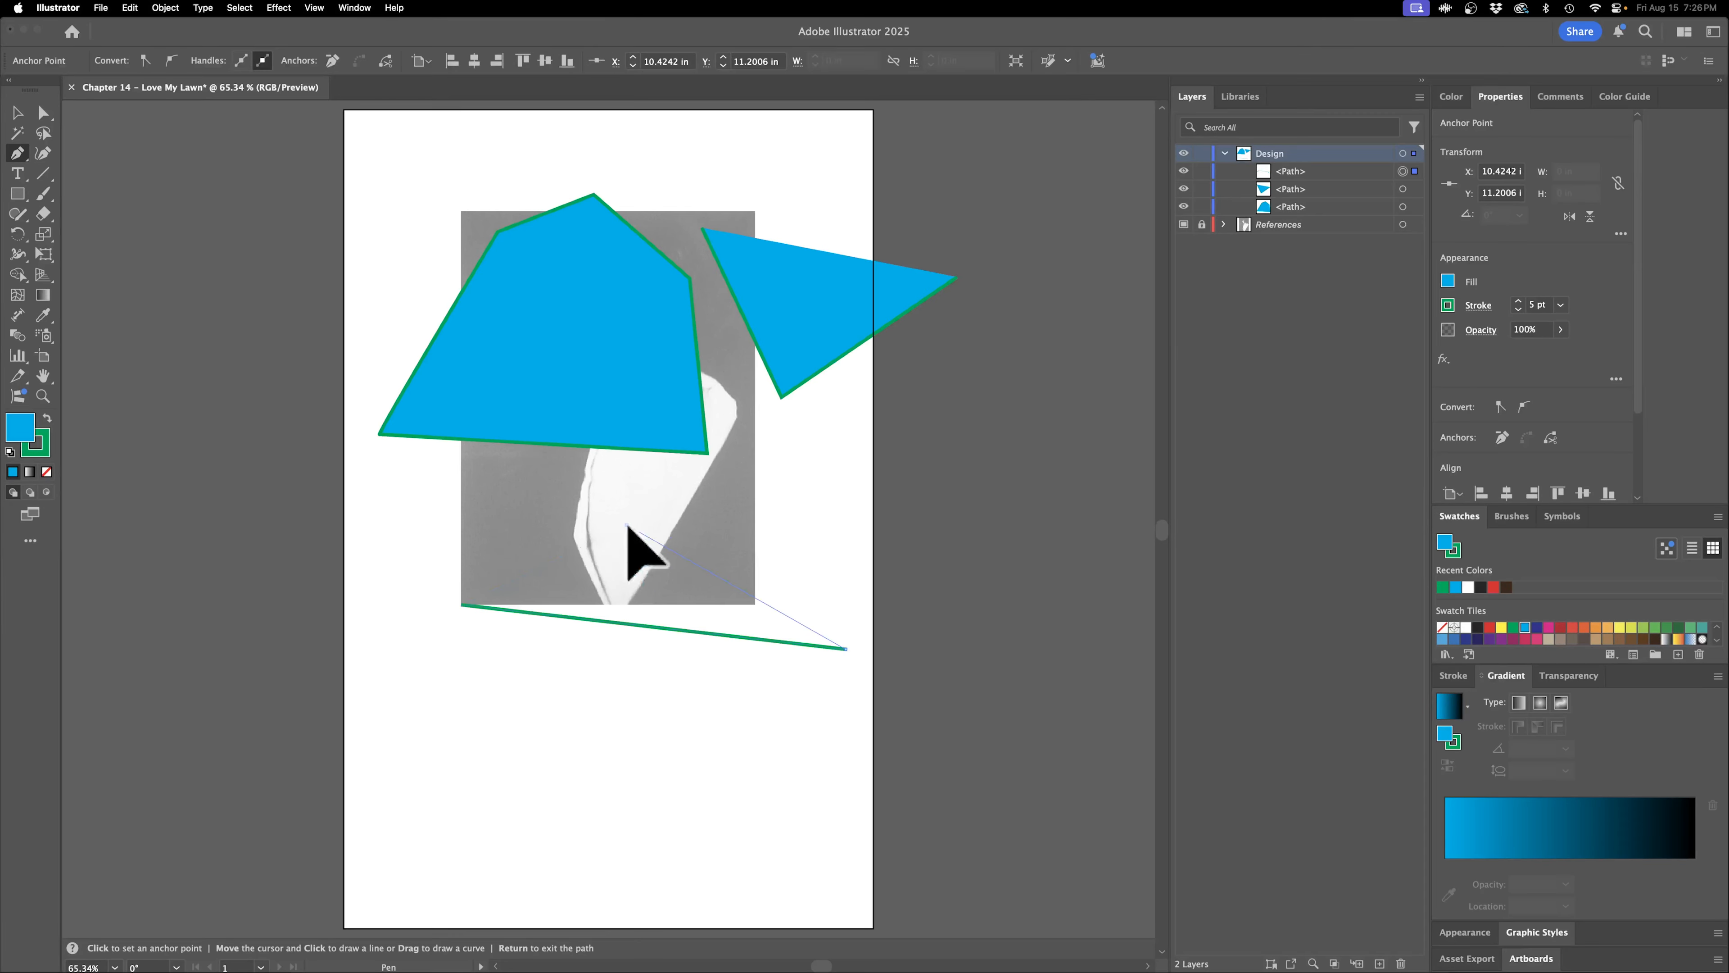
click(627, 525)
click(481, 529)
key(Return)
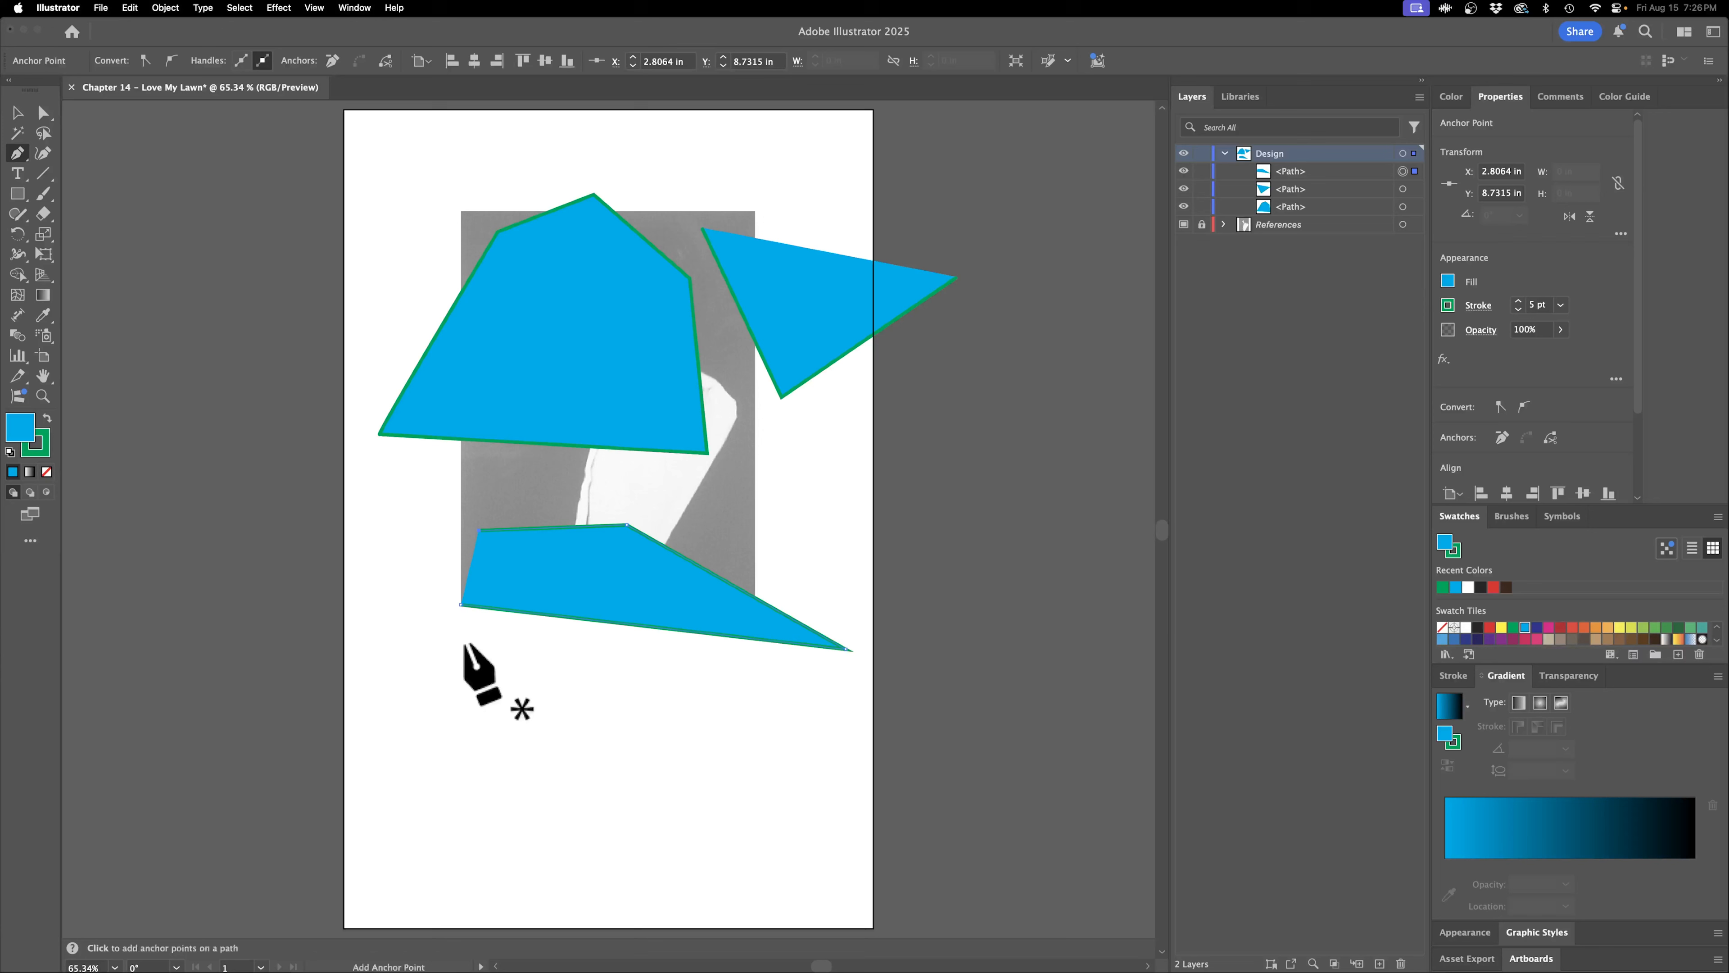
click(42, 113)
drag(426, 494, 487, 633)
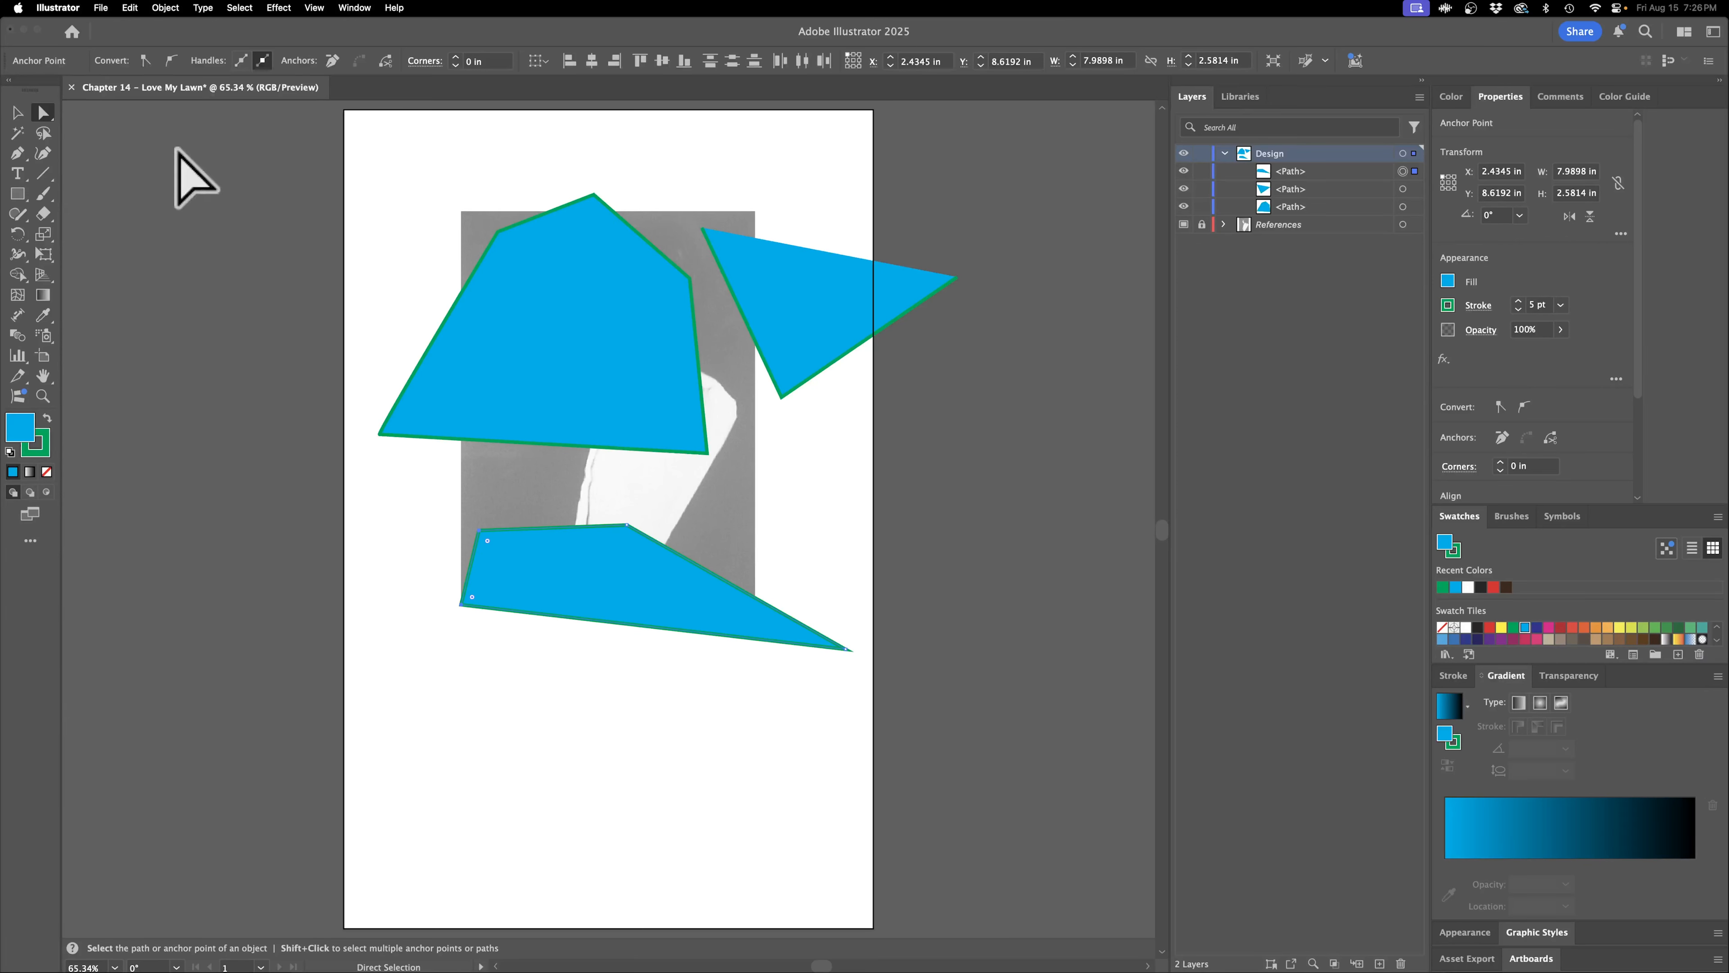
Continue the open triangular path from its outer endpoint with three more Pen points, ending at about X 8.98, Y 0.29 in.
click(17, 154)
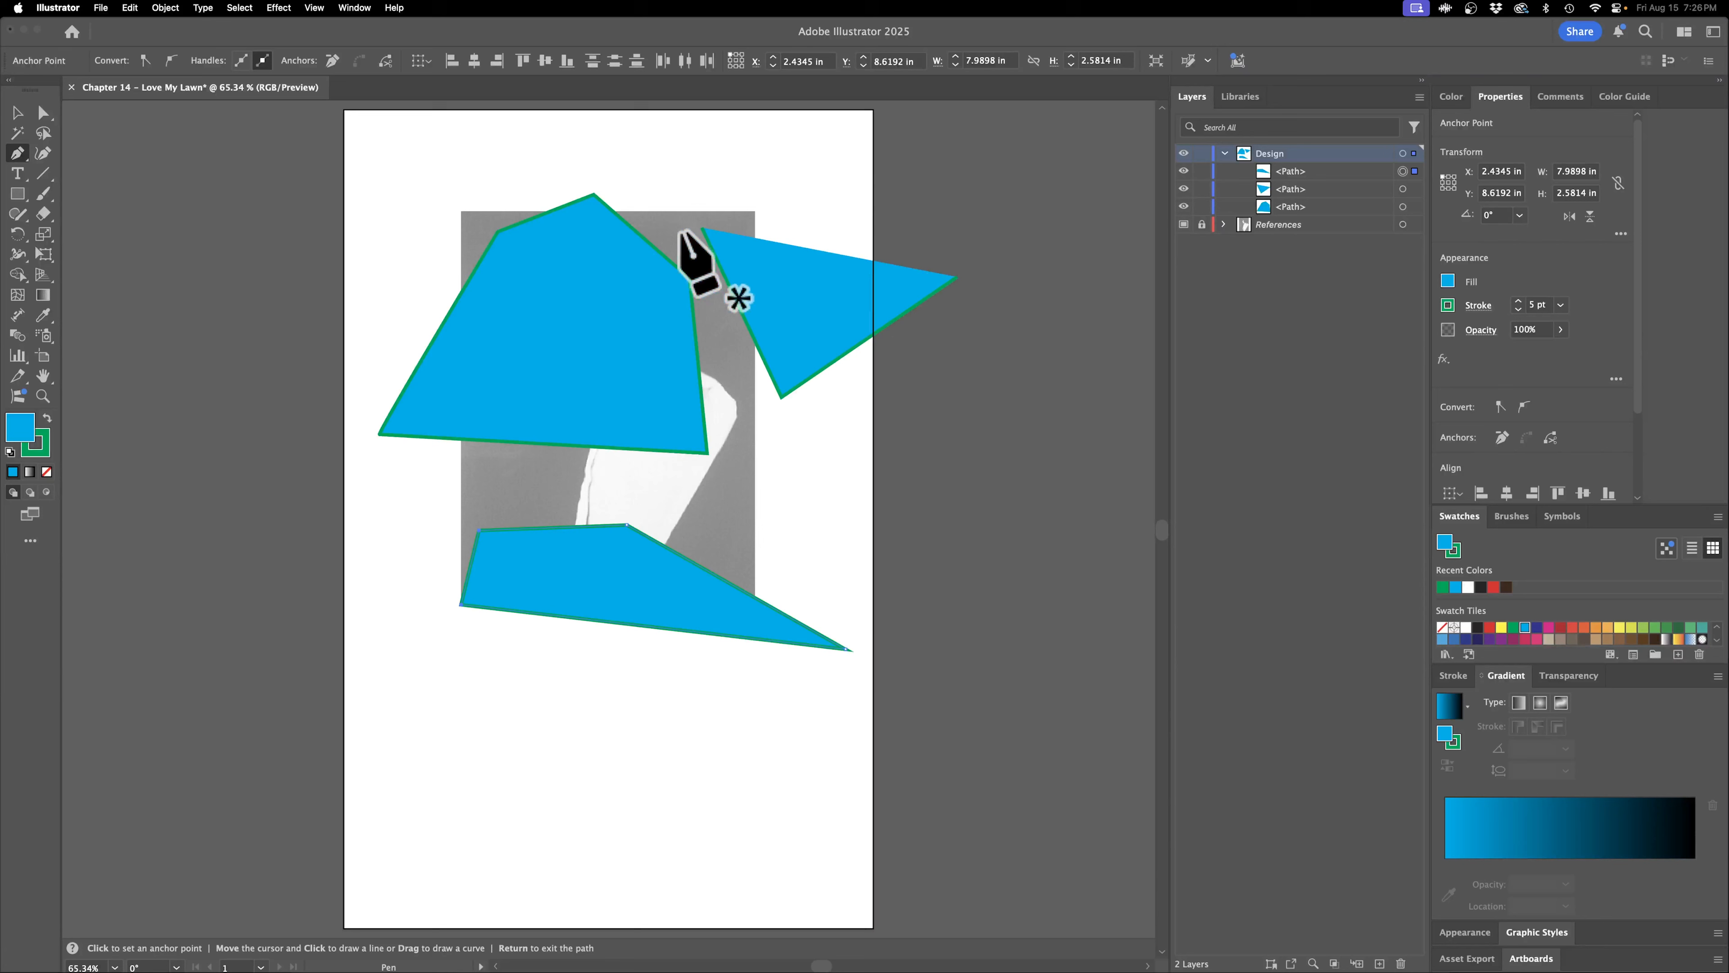
click(957, 276)
click(1040, 210)
click(963, 134)
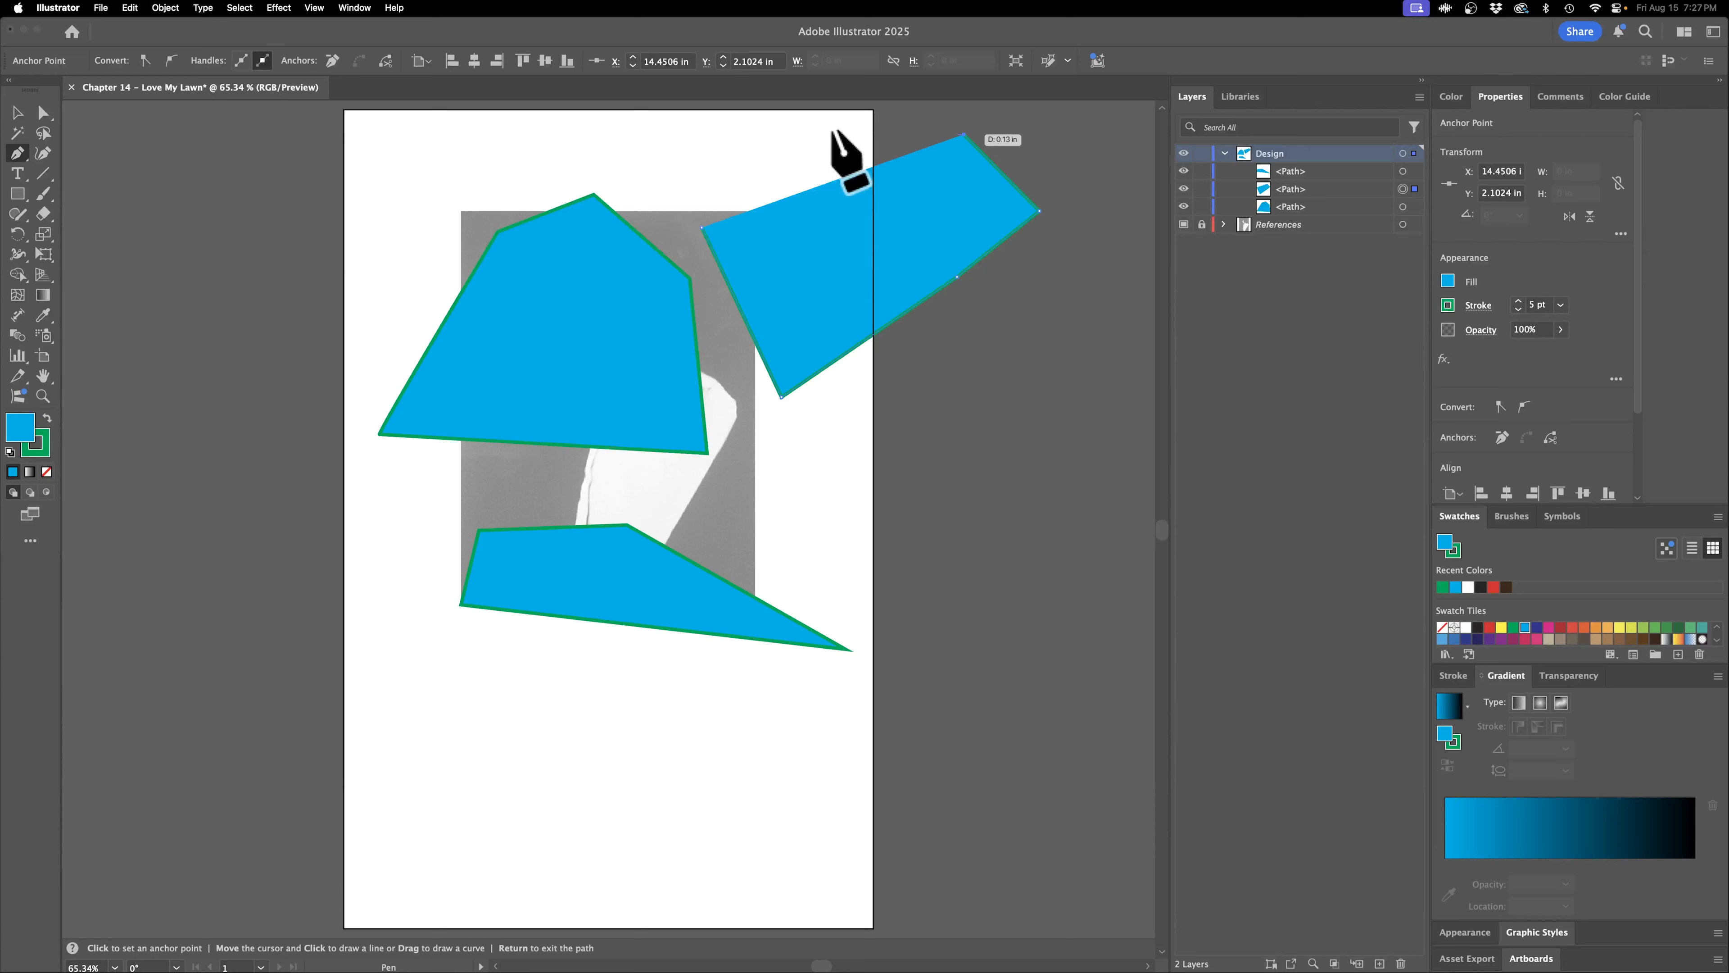
click(776, 123)
key(Return)
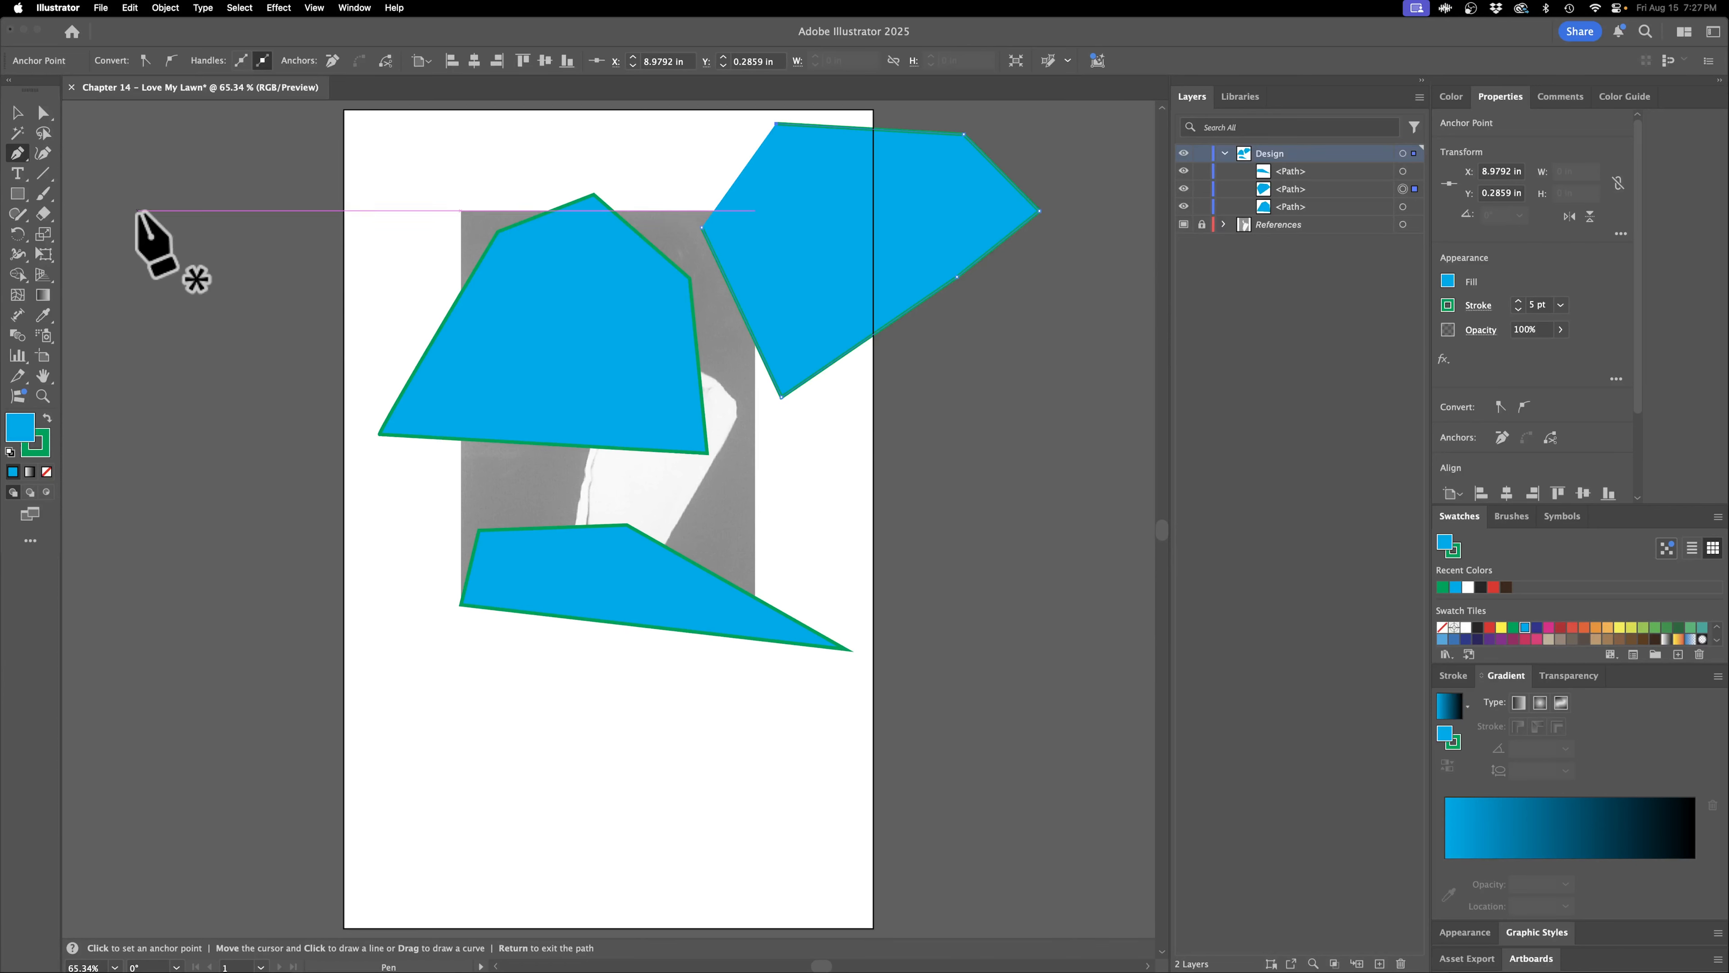
Bend the five-sided shape's straight left side outward past the artboard's left edge with the Anchor Point tool.
click(25, 158)
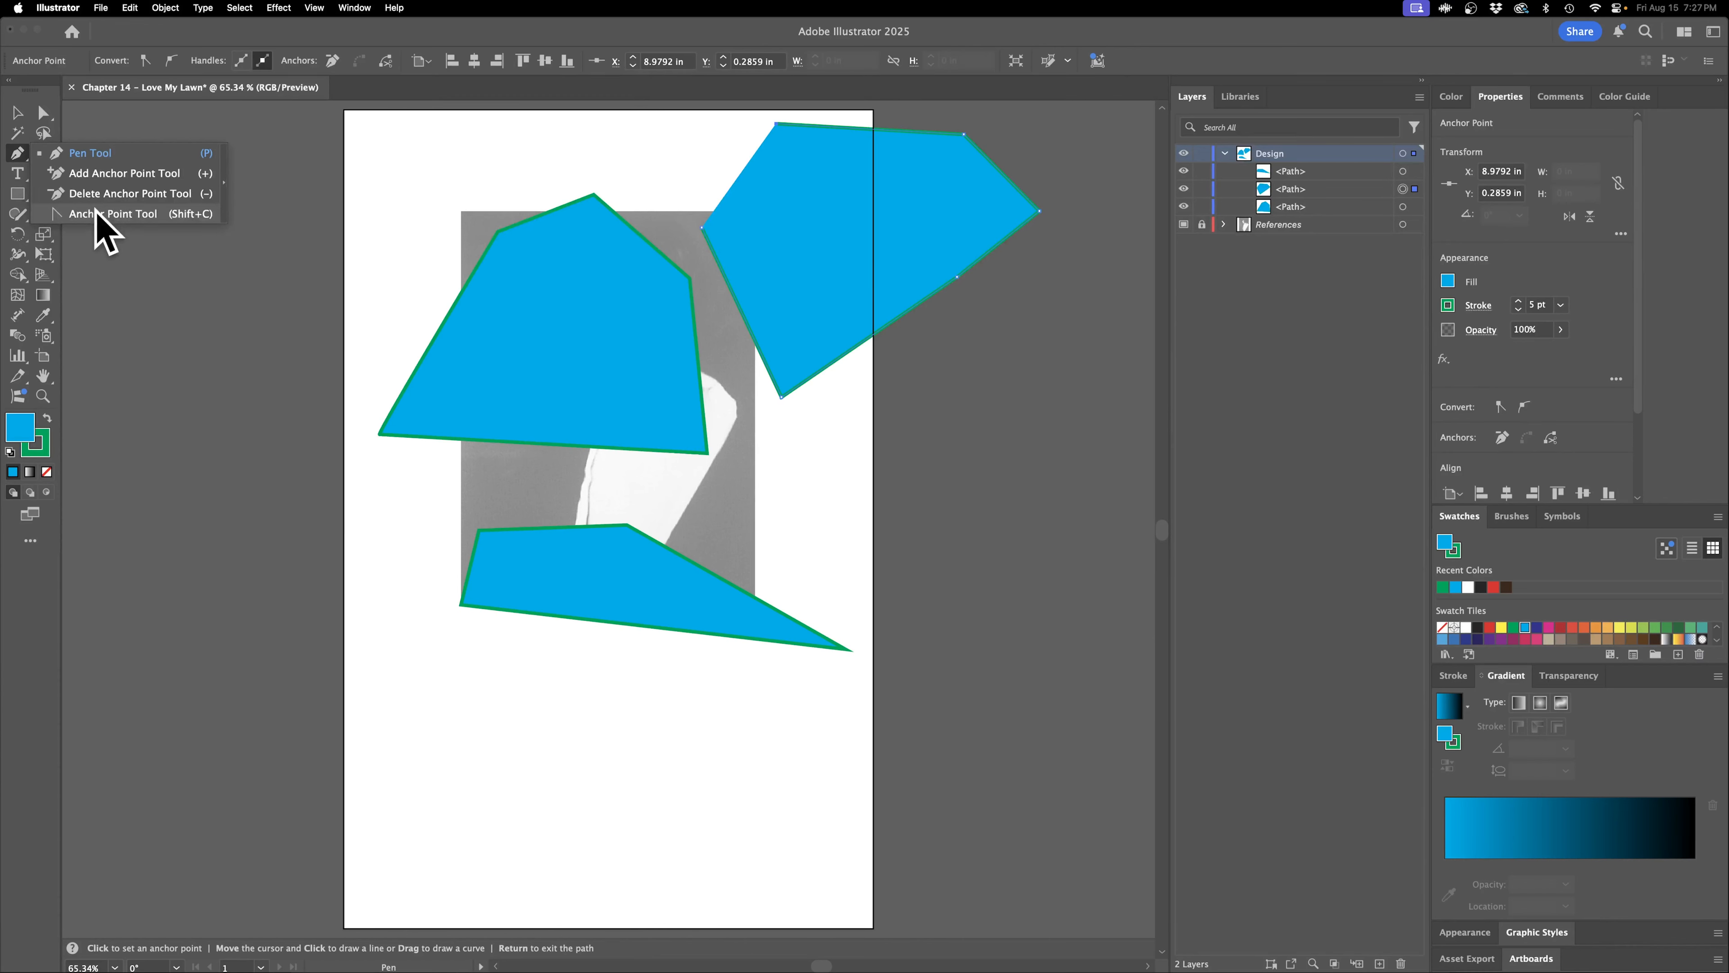
click(112, 213)
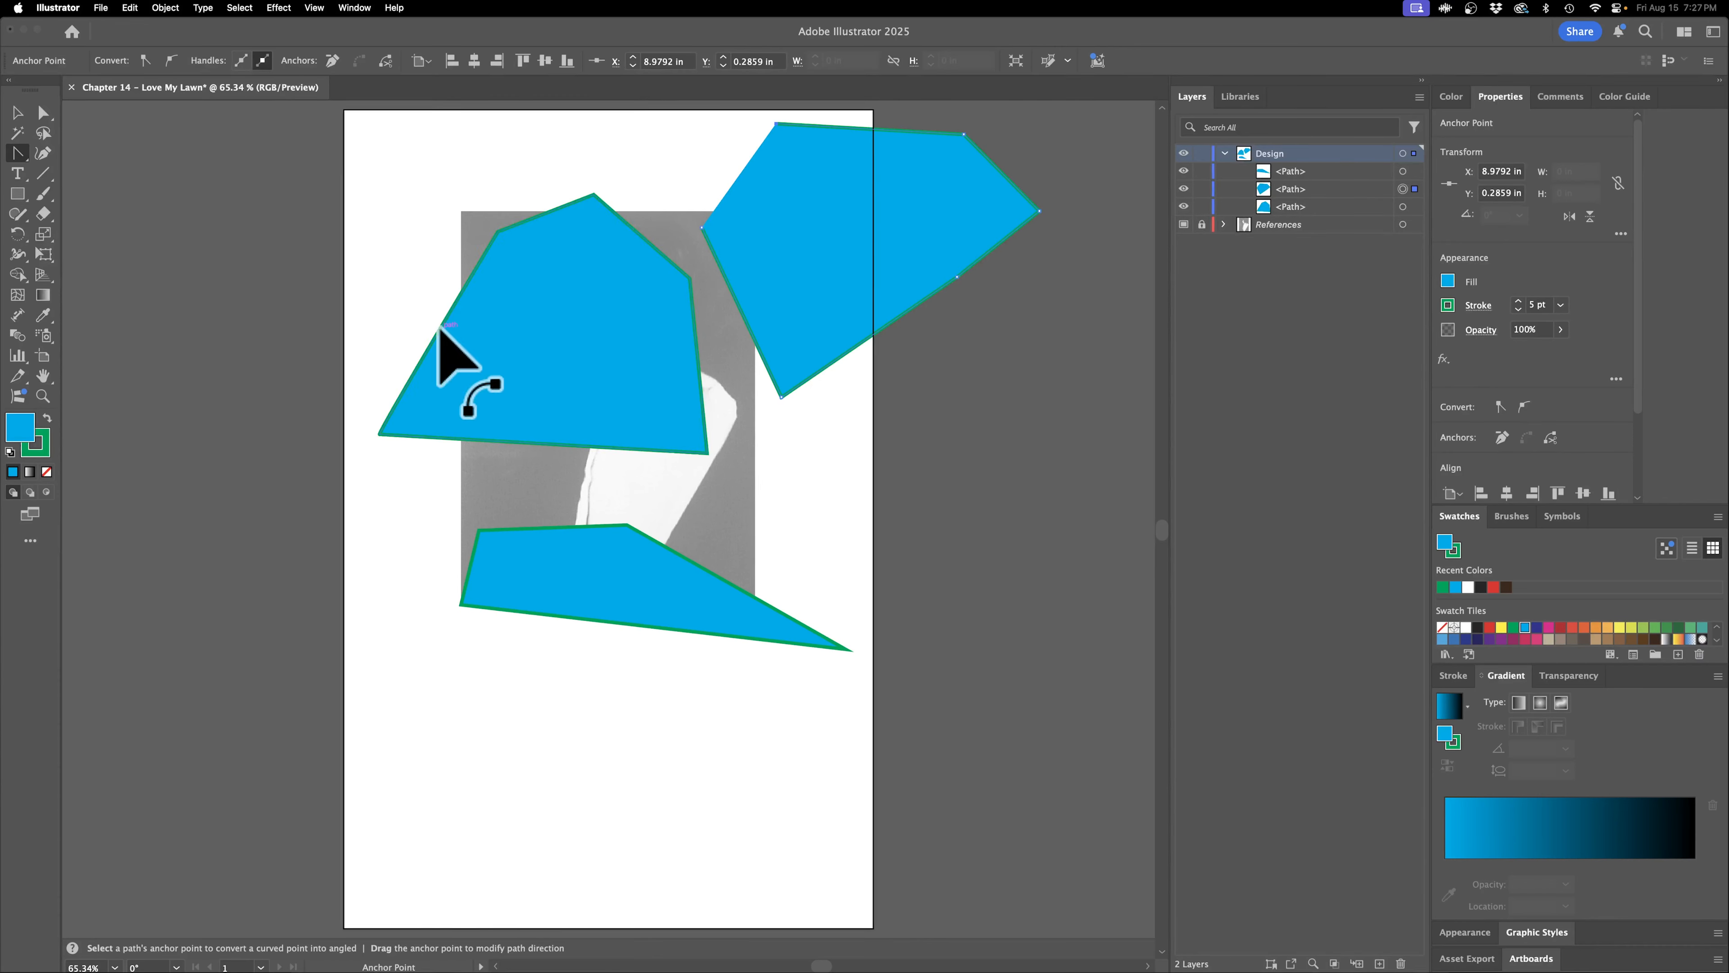
drag(440, 326, 351, 286)
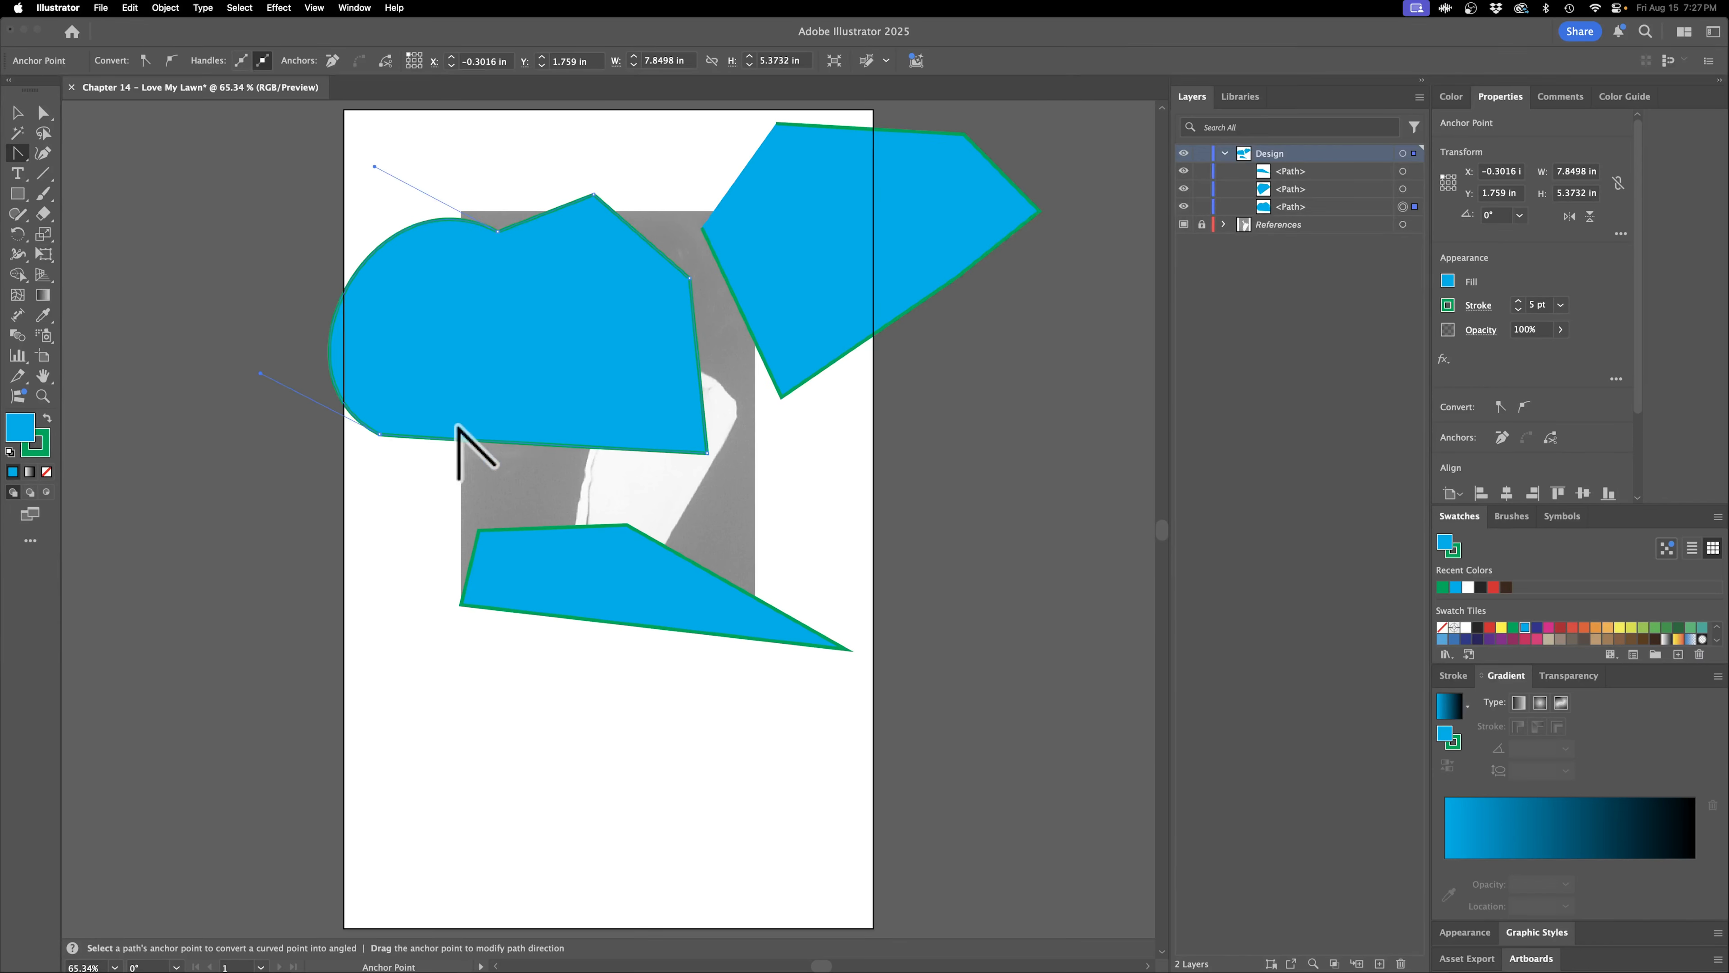
Pull curve handles out of the five-sided shape's lower-right corner and adjust each handle independently.
drag(706, 452, 754, 425)
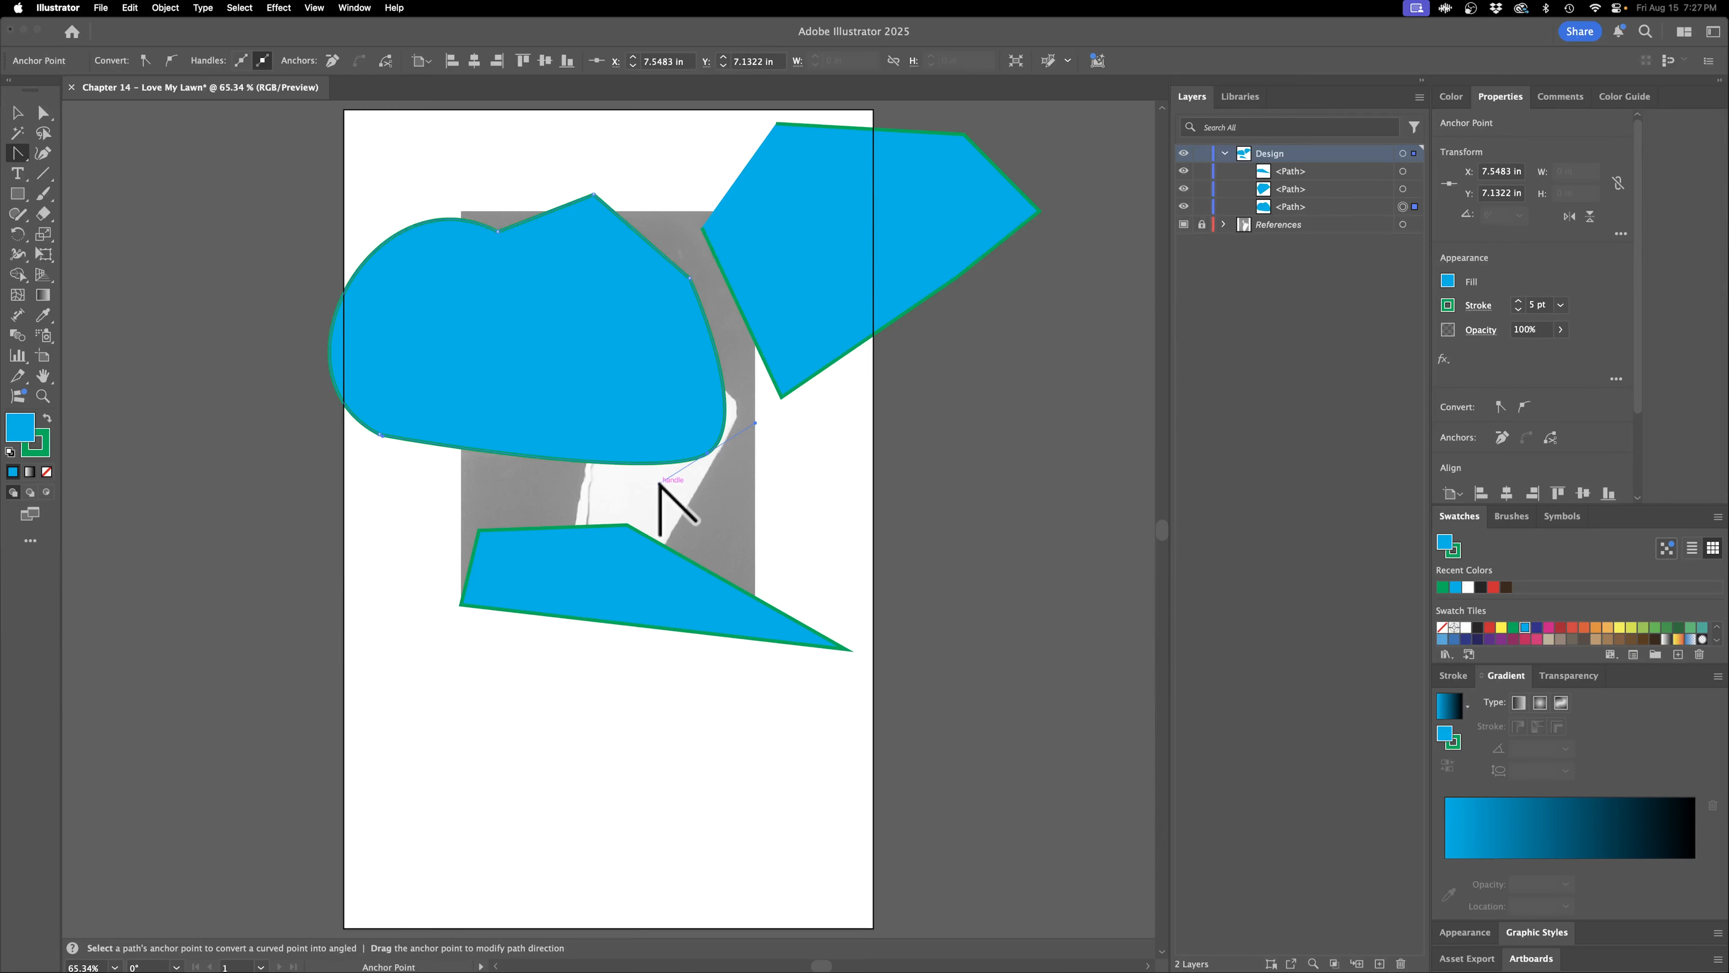
drag(659, 482, 692, 507)
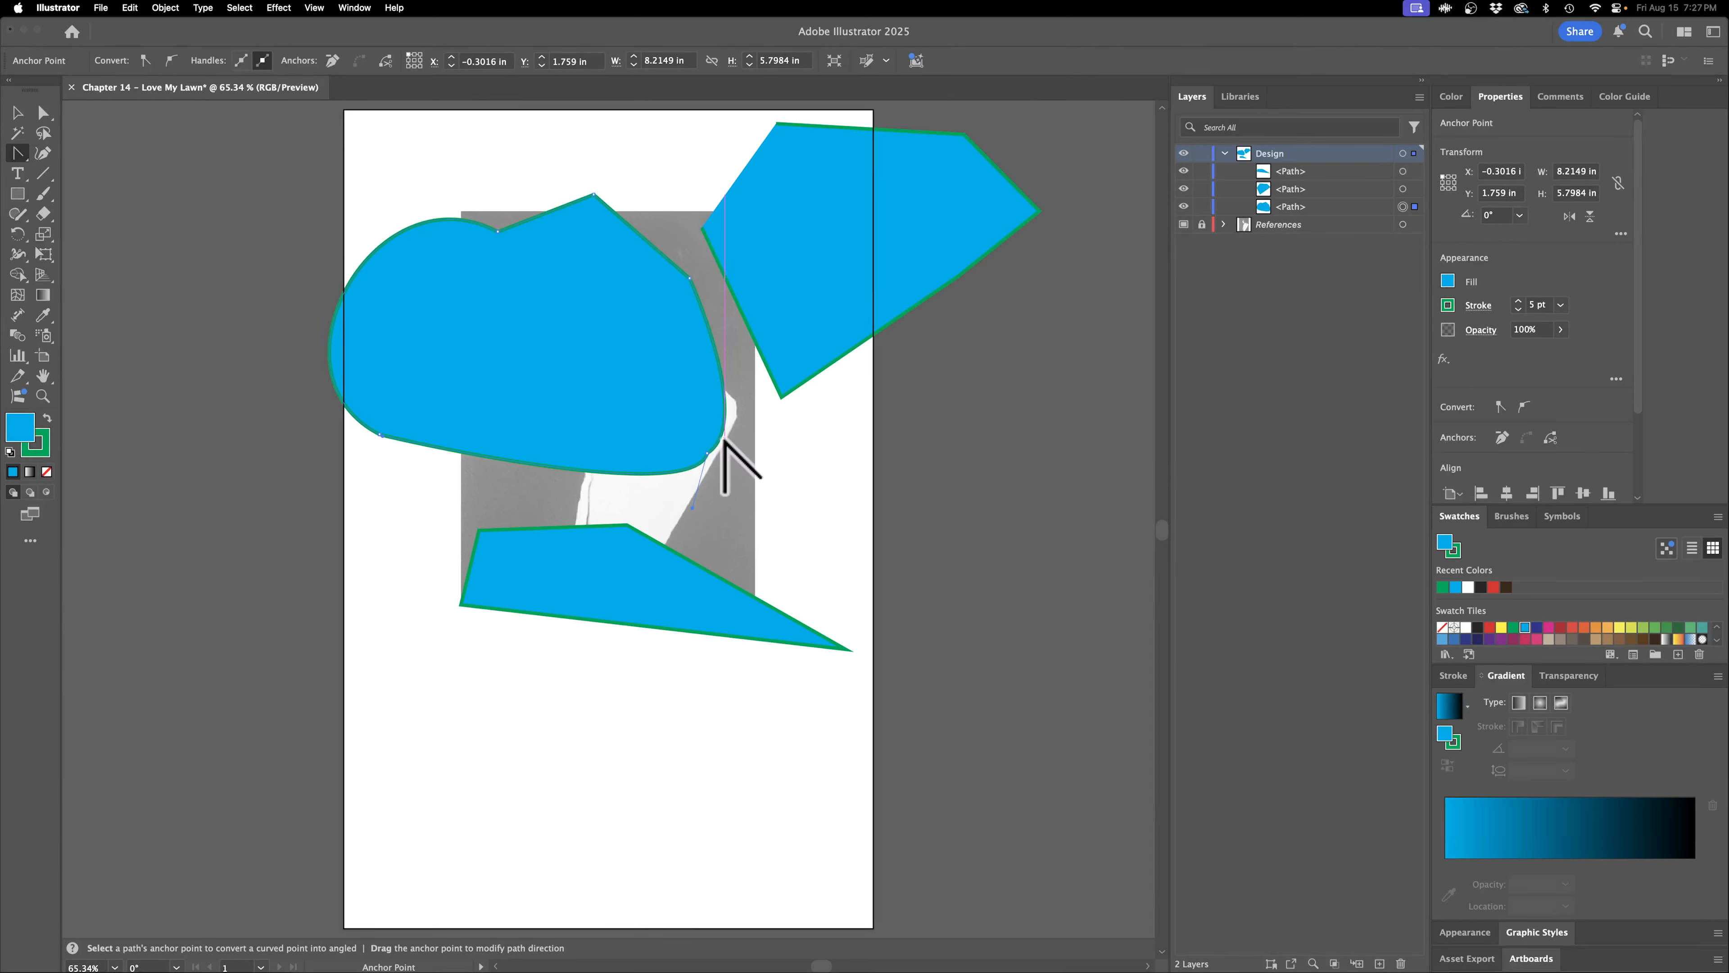
drag(720, 434, 725, 441)
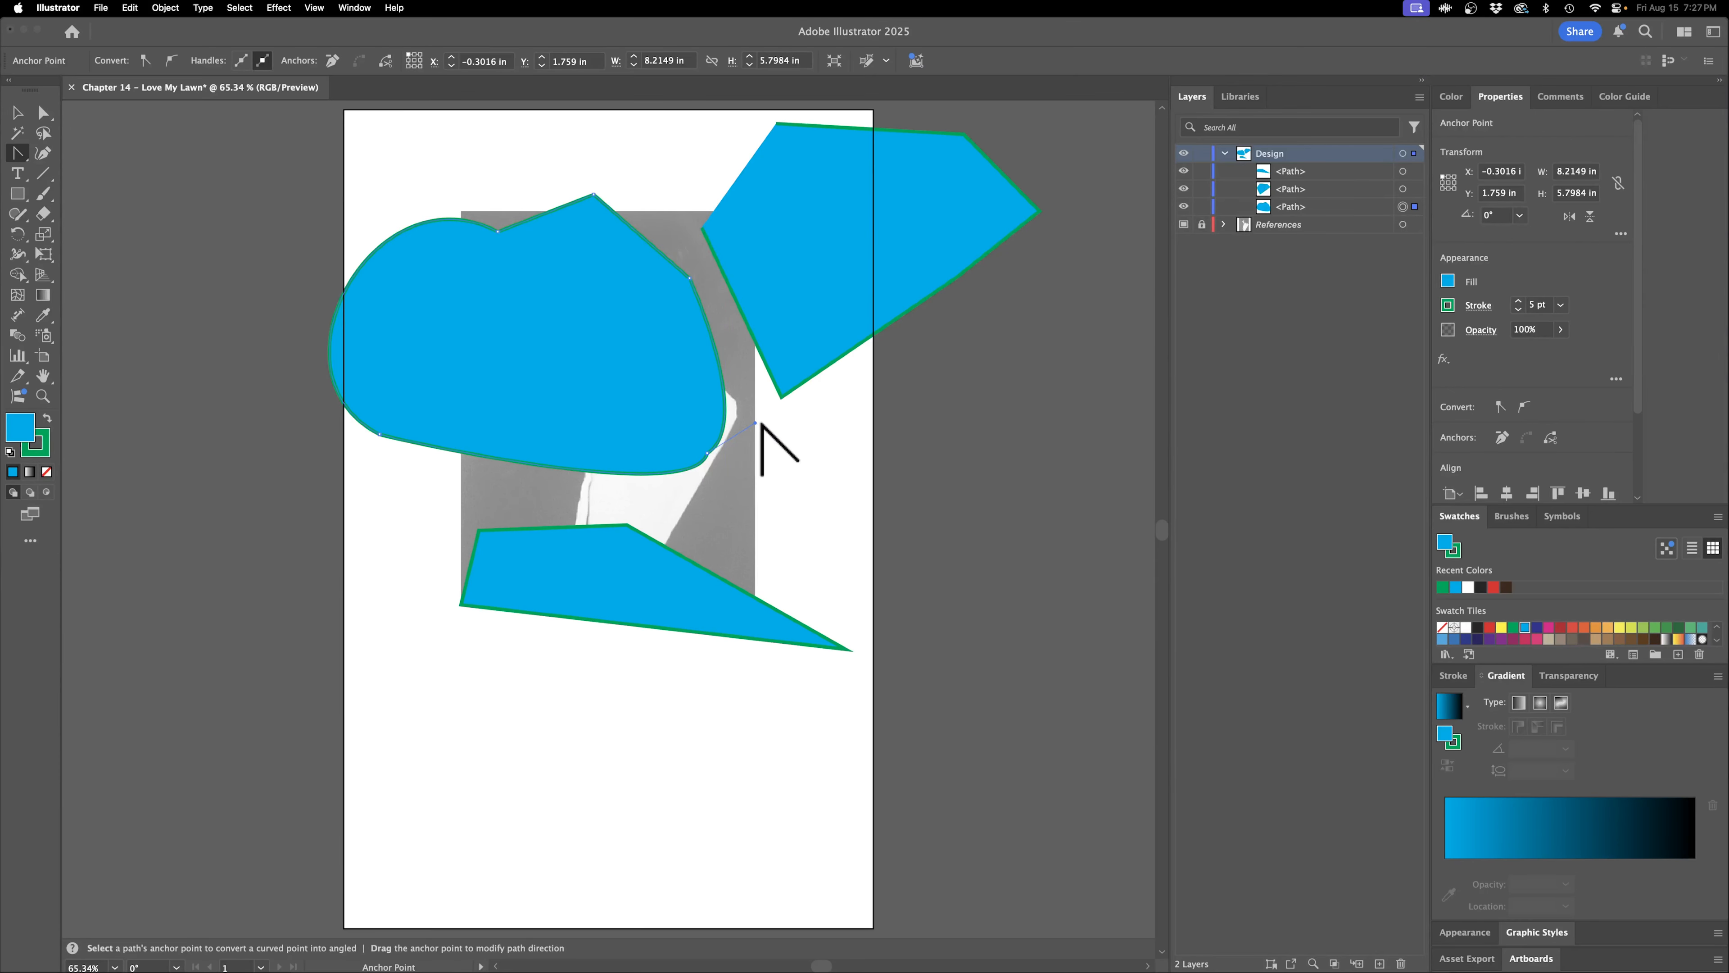
drag(761, 427, 834, 412)
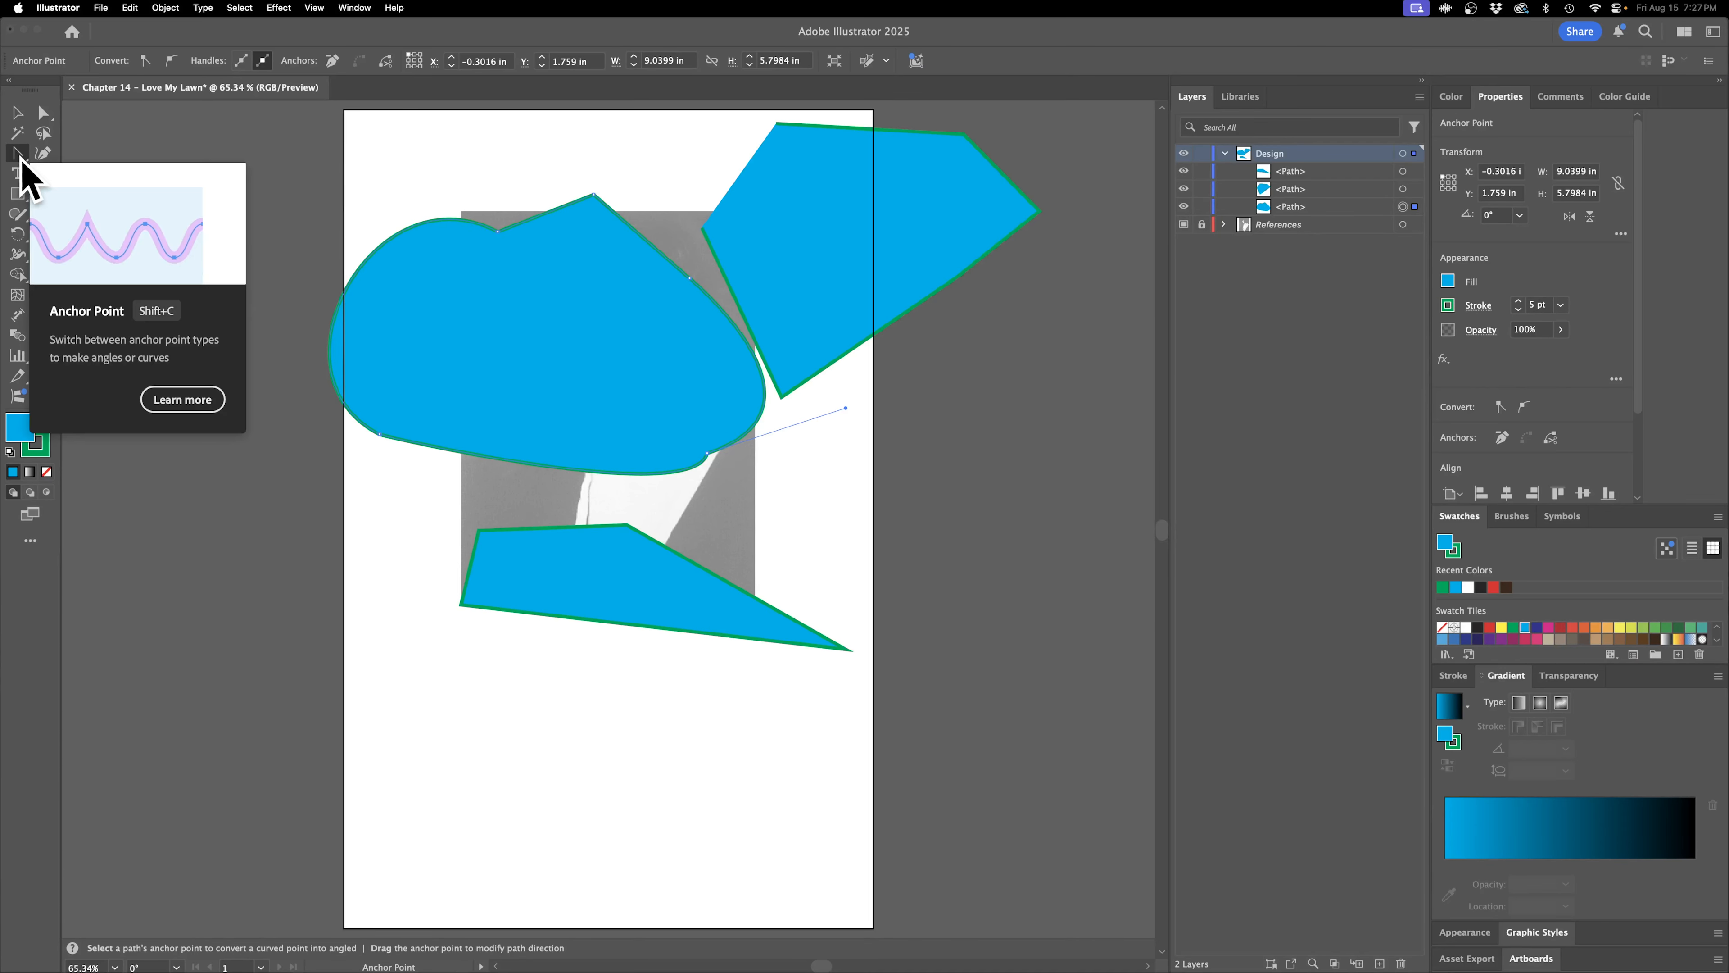
Reset the lower-right corner to a sharp point, and pull new handles toward the lower right to arch the bottom edge inward.
click(708, 453)
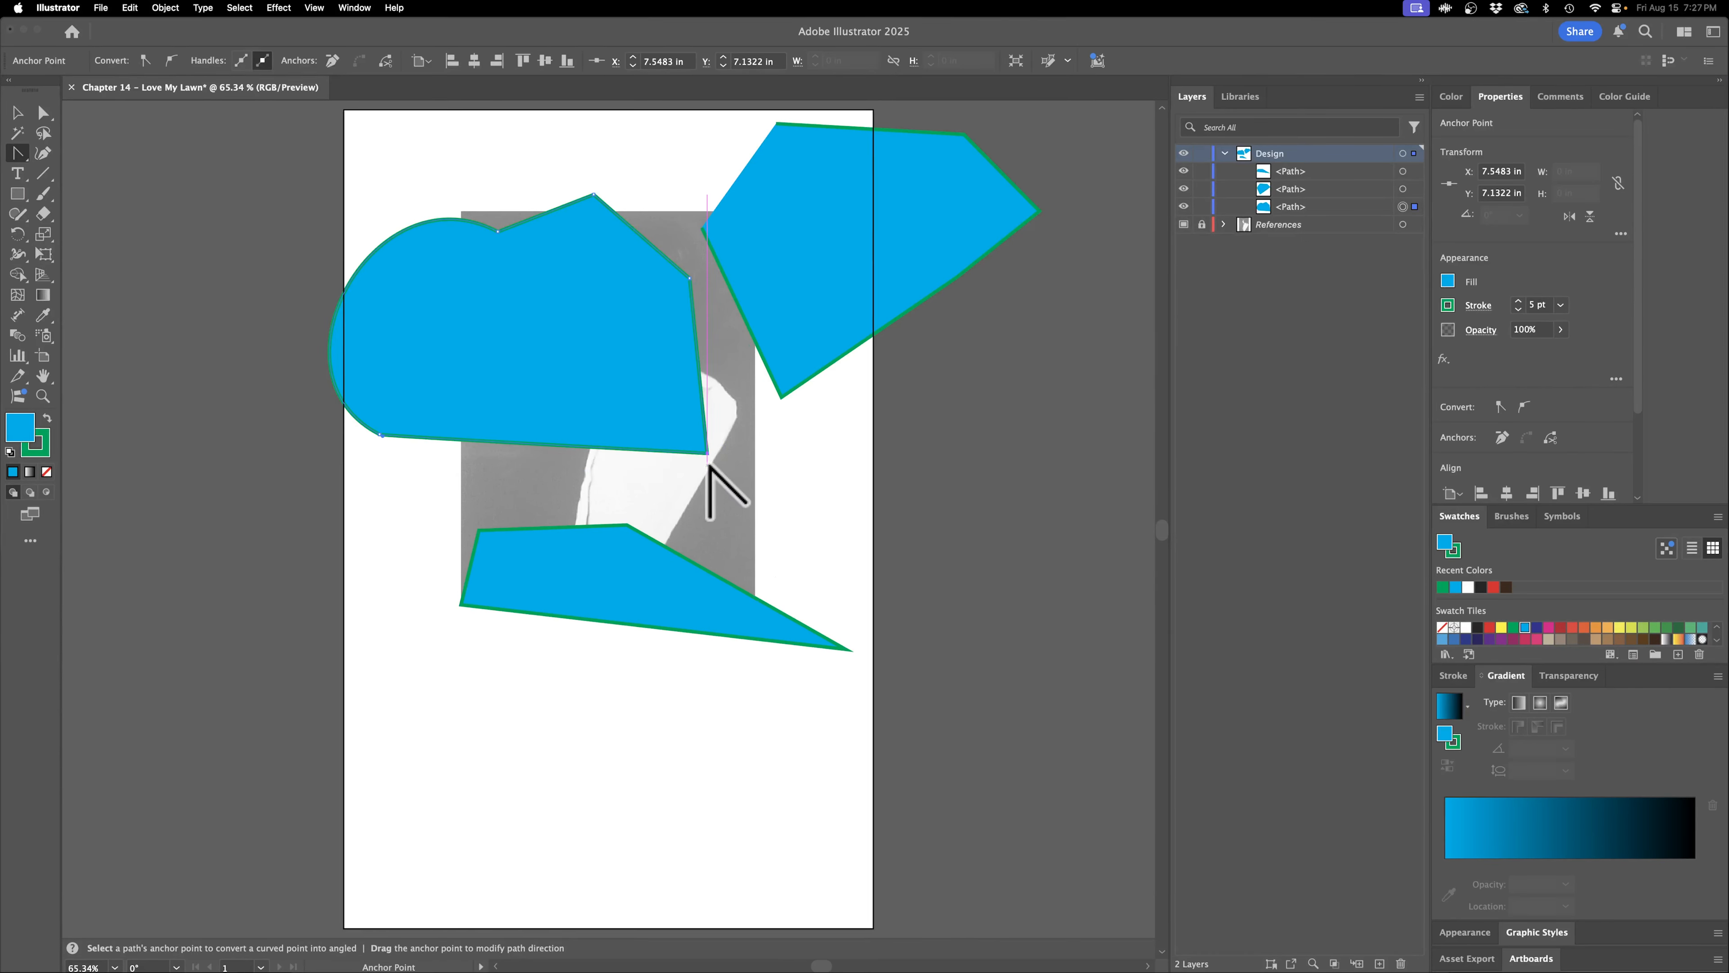
drag(707, 453, 903, 568)
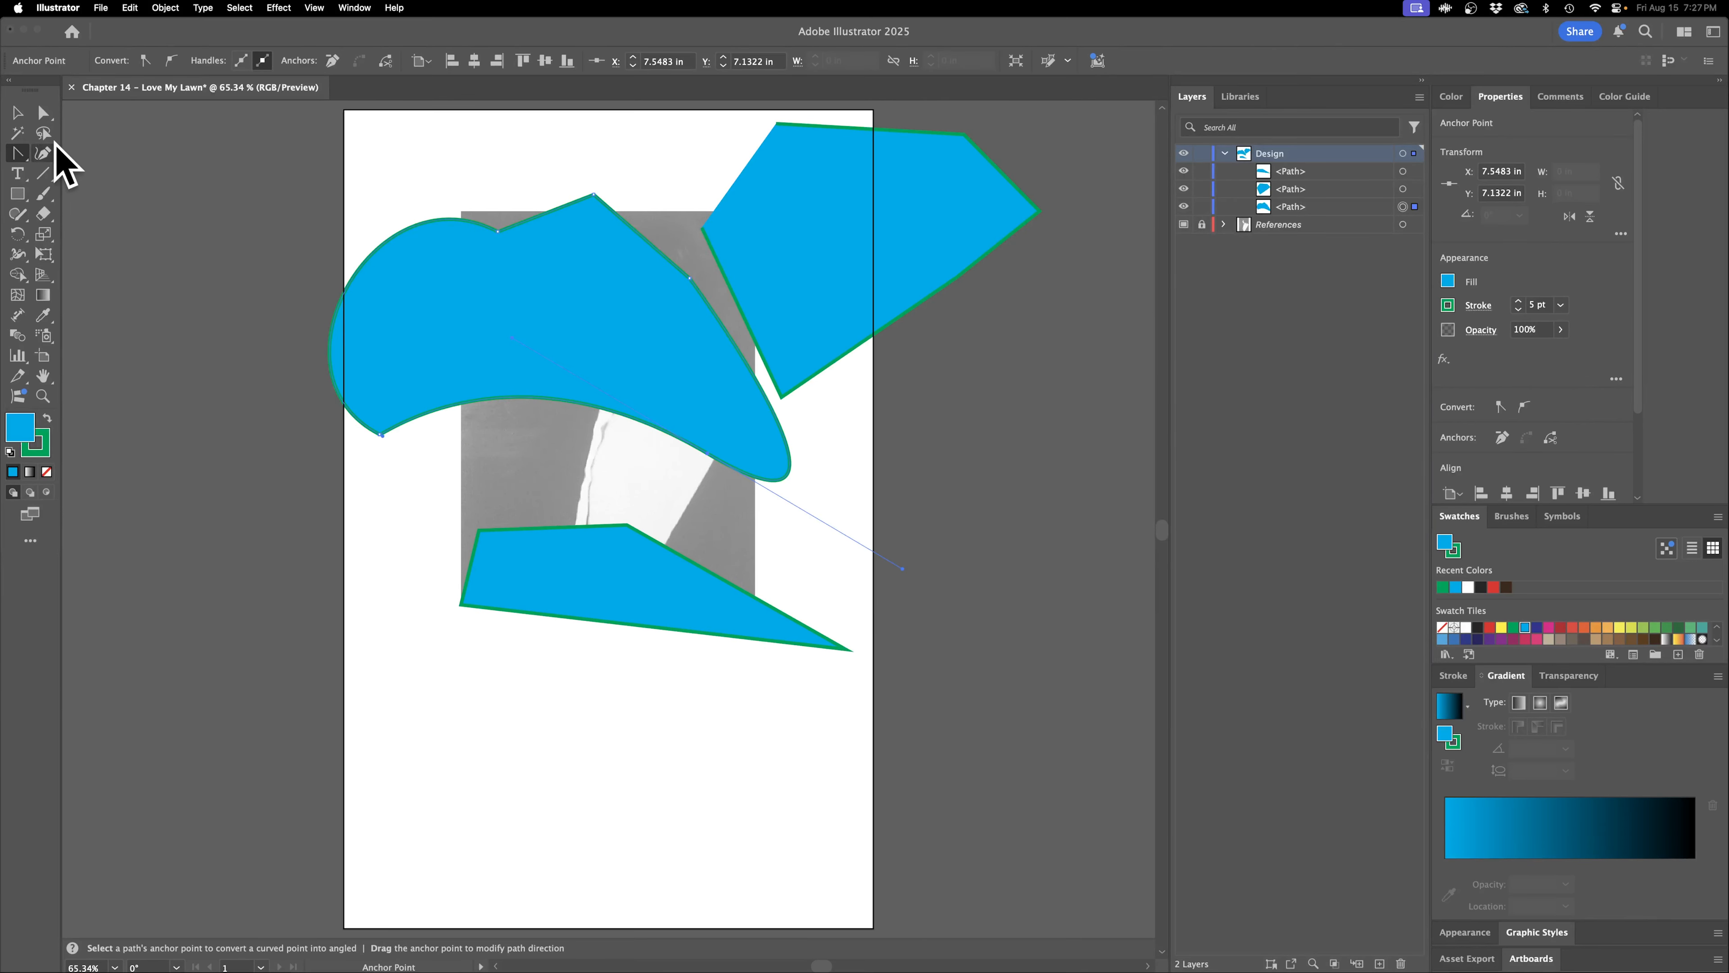
Flatten the curved left side by moving the upper-left anchor's direction handle down and outward with Direct Selection.
click(43, 114)
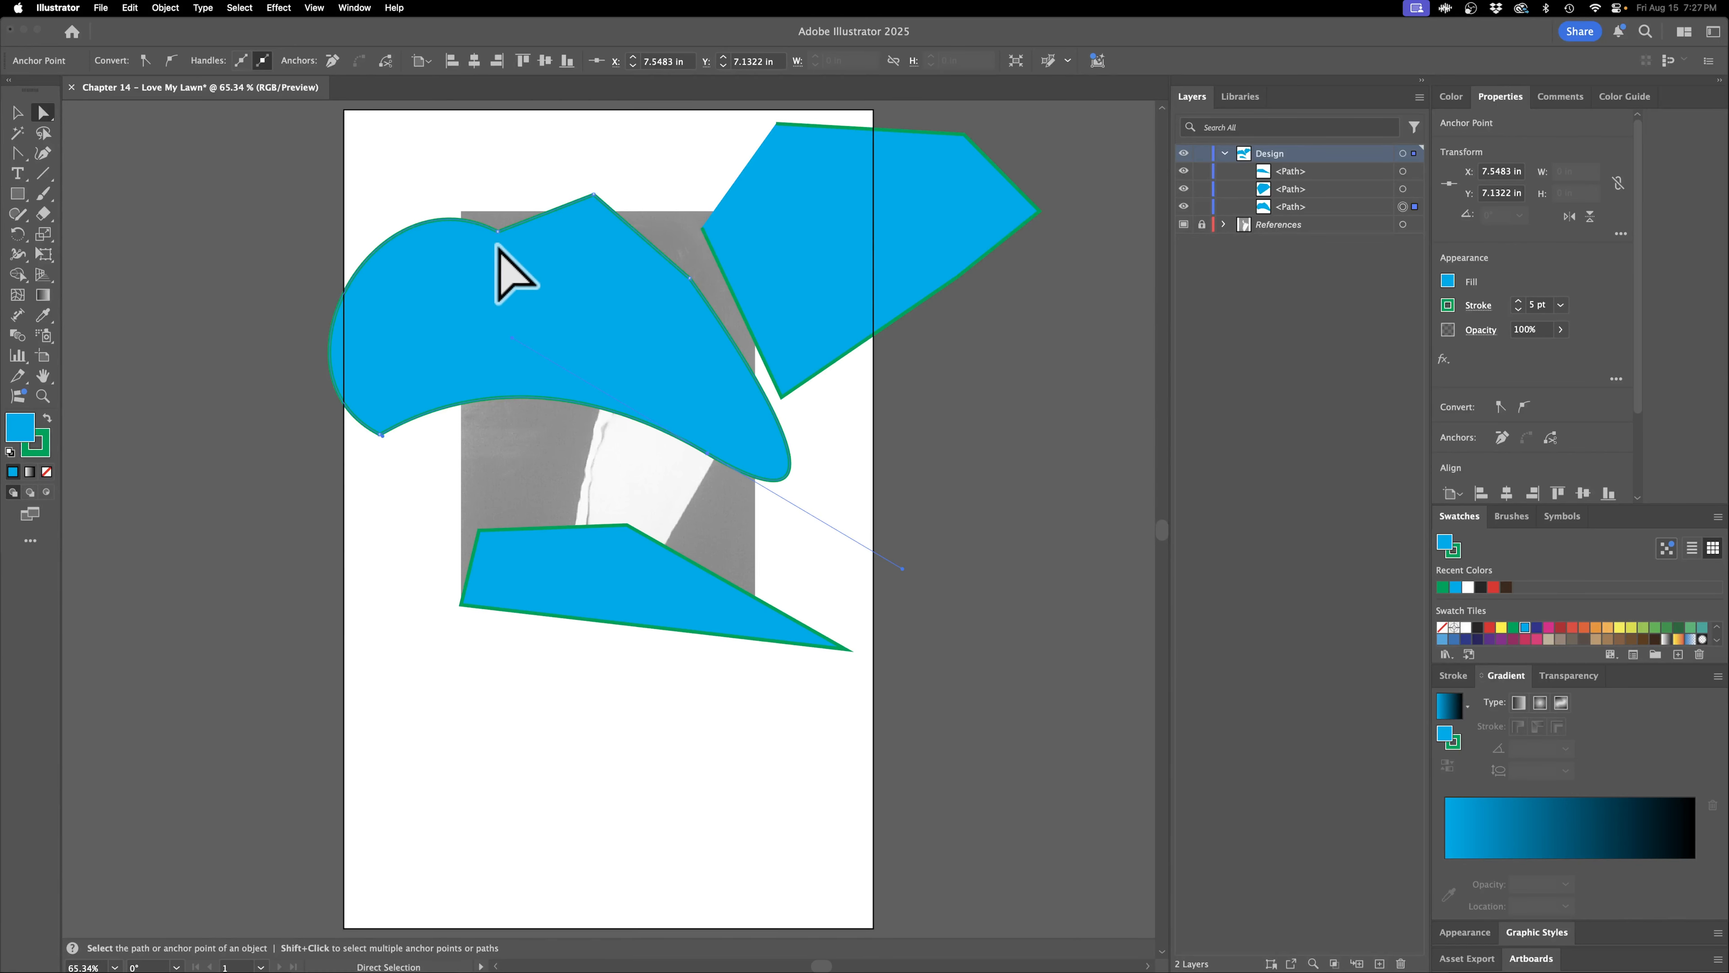
click(499, 230)
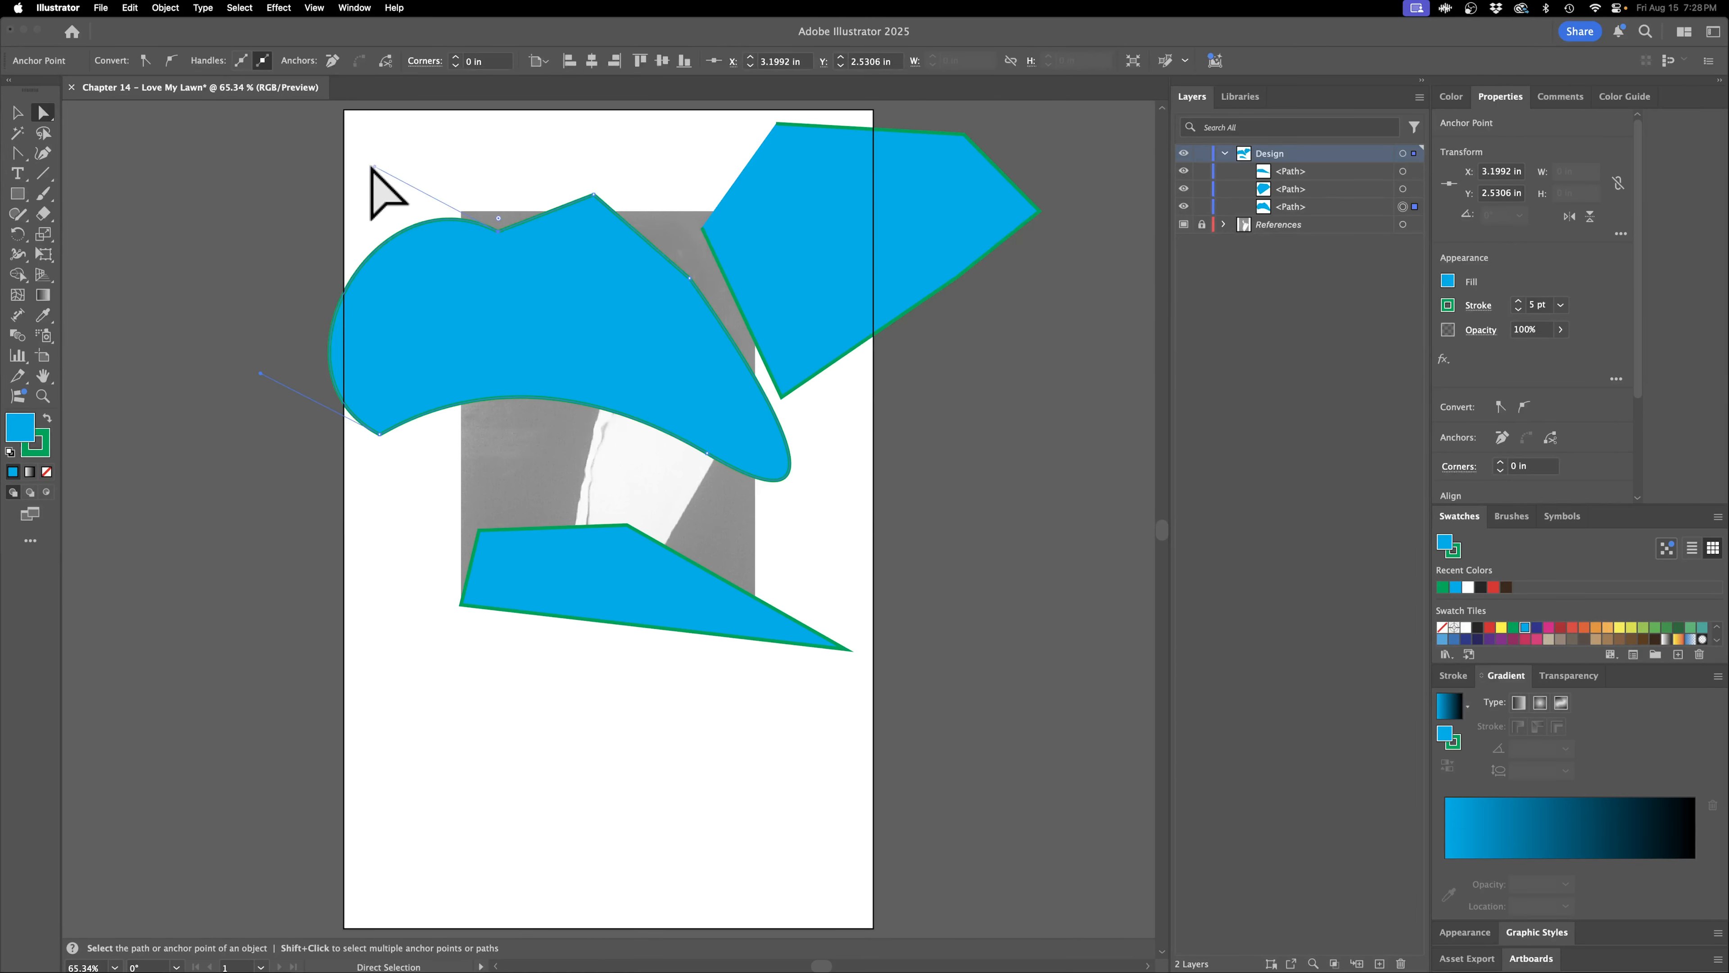
drag(376, 168, 310, 260)
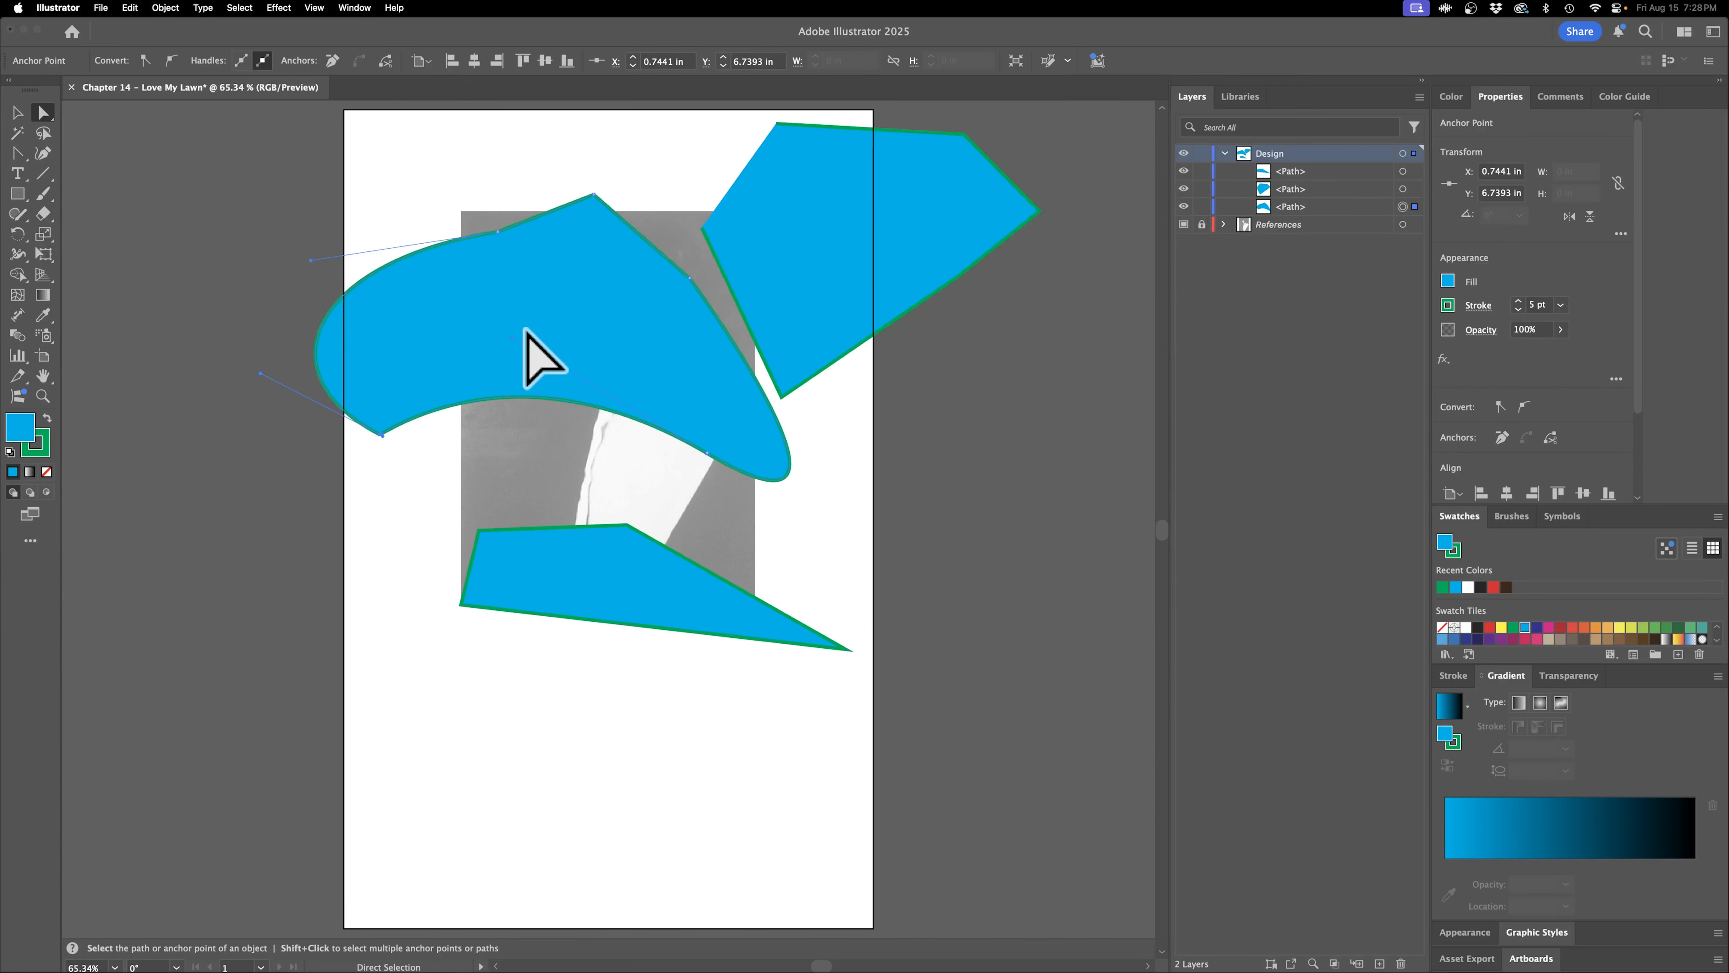
Move the curved shape up to about Y 0.83 in, and swing its lower-right anchor's handle down to bulge the bottom edge outward.
drag(518, 347, 536, 415)
key(super+z)
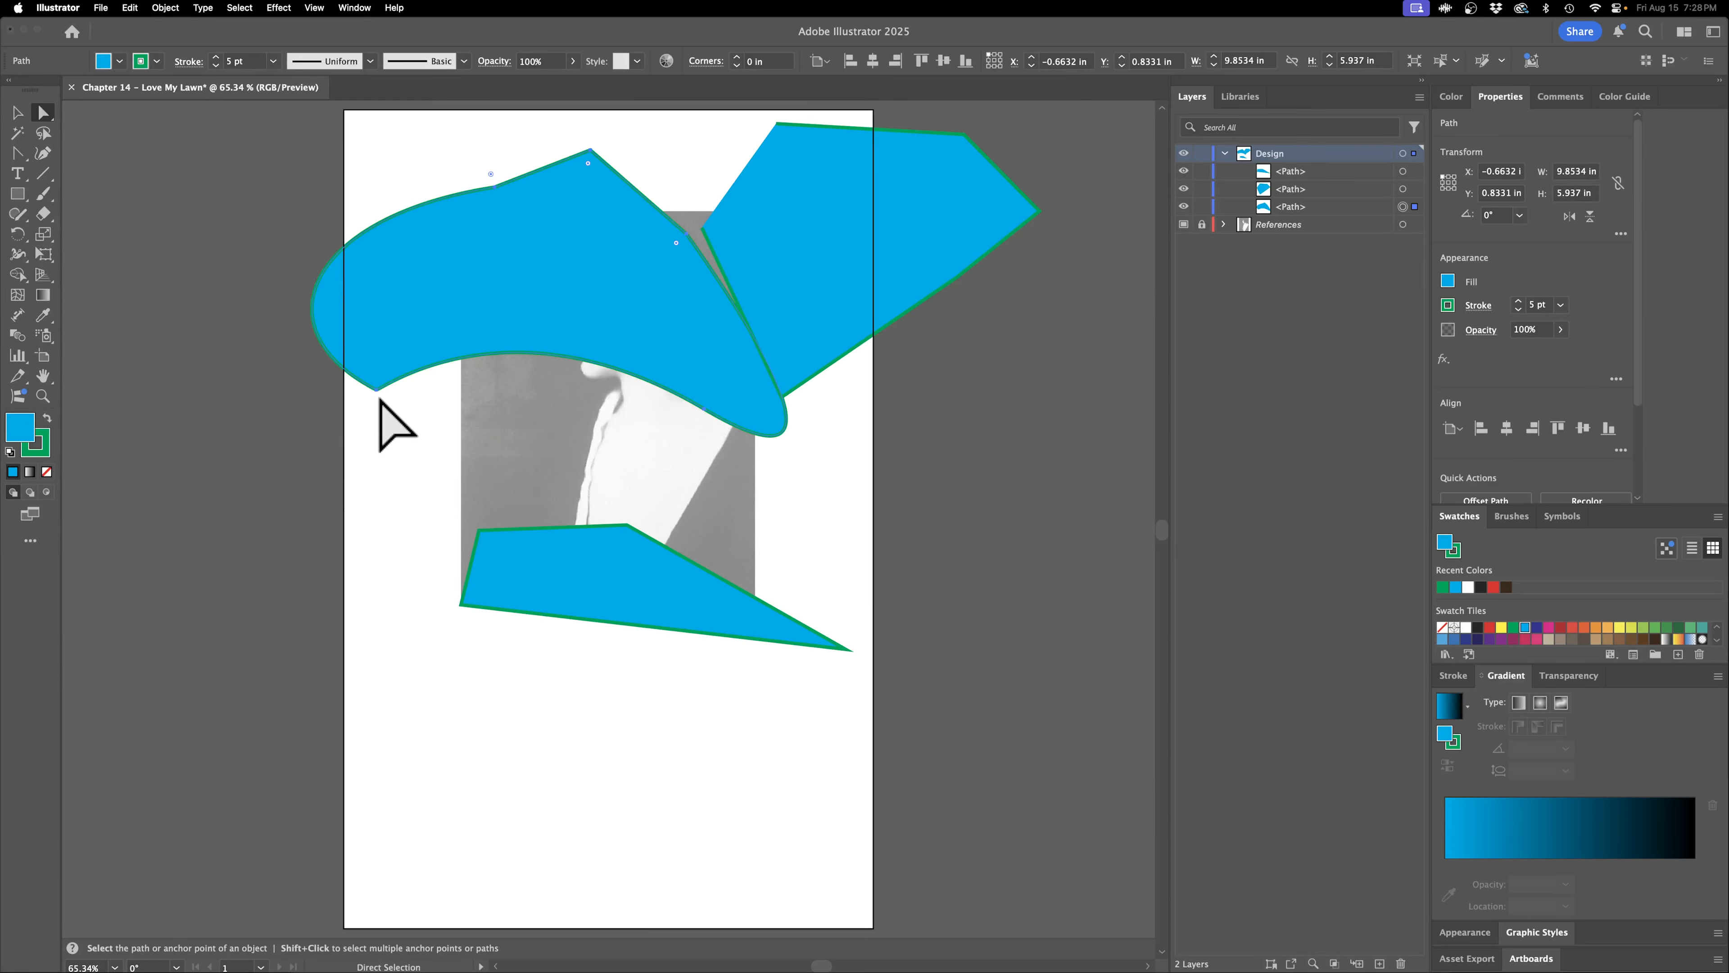
drag(508, 293, 691, 512)
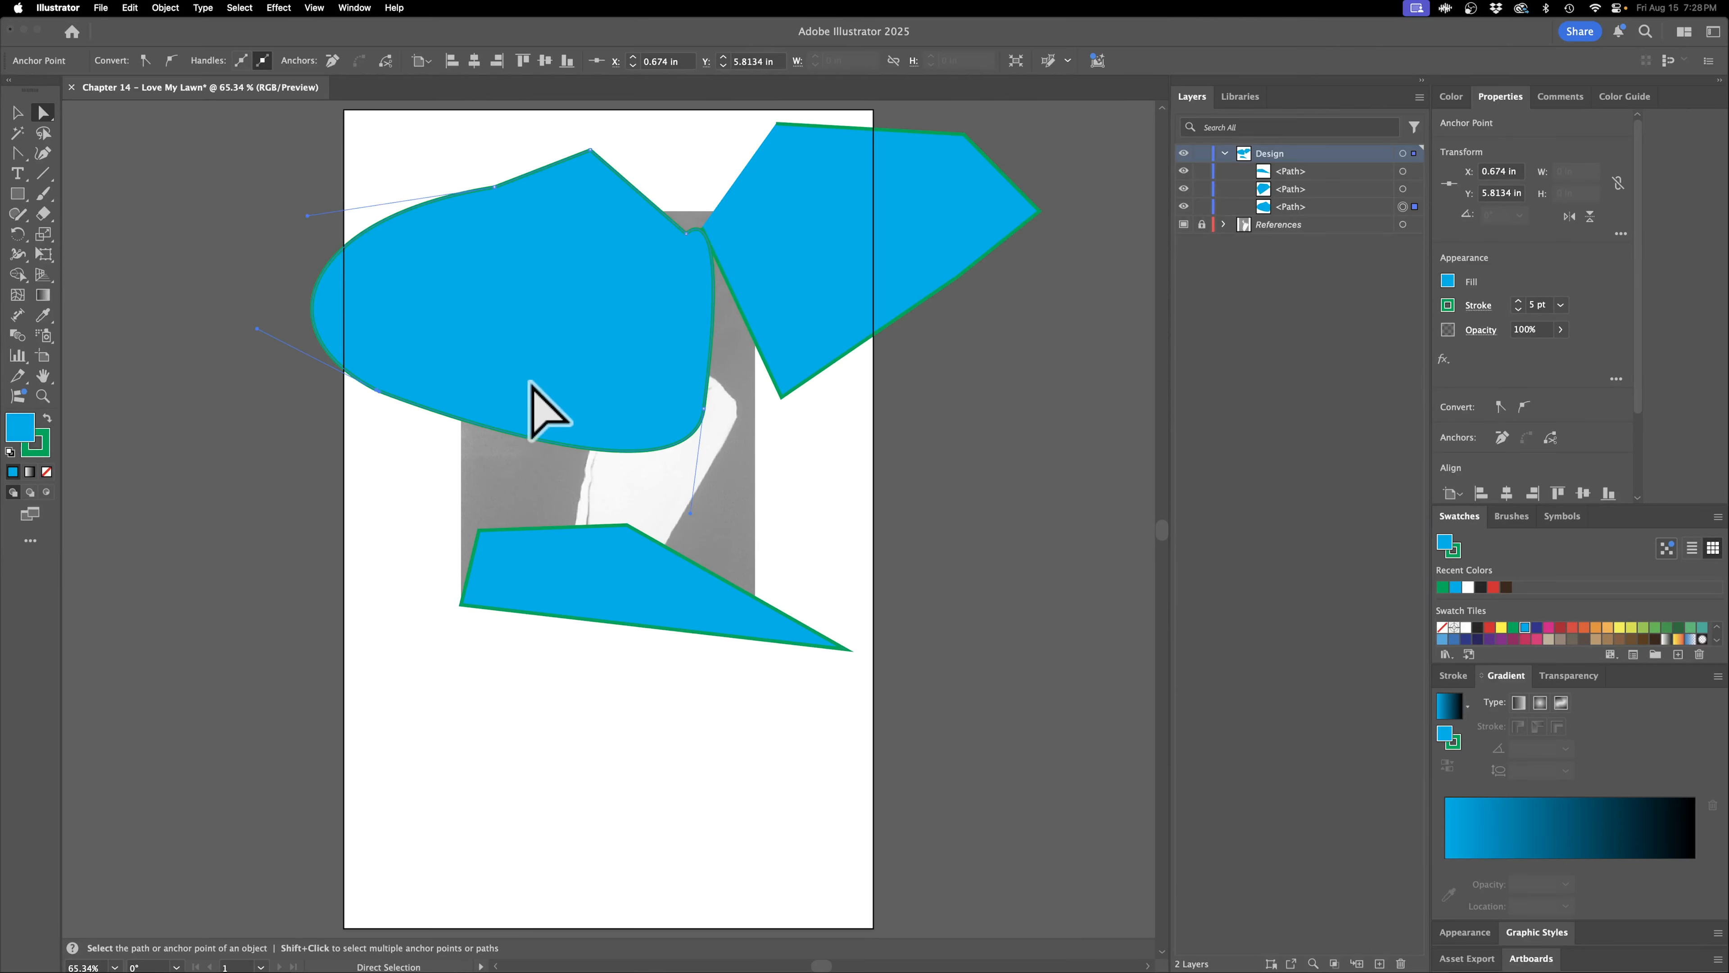
Add an anchor point on the curved shape's bottom edge, and move it up to about X 3.58, Y 4.93 in.
click(17, 153)
drag(19, 152, 82, 166)
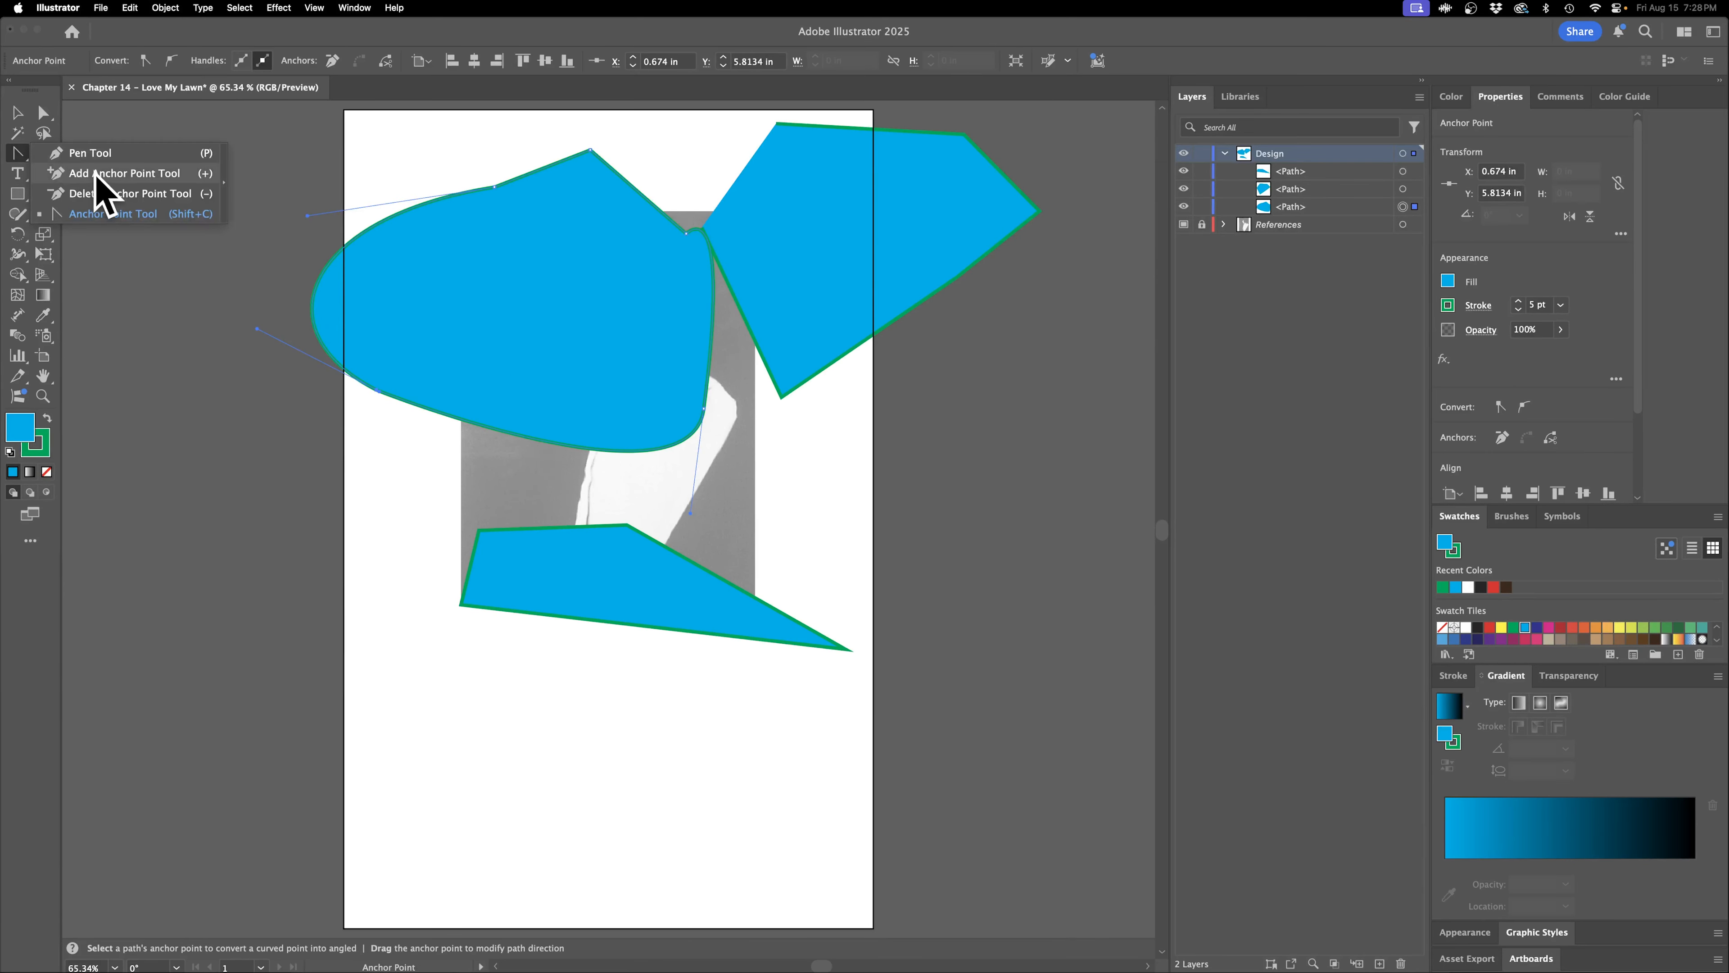
click(95, 173)
click(500, 431)
click(41, 114)
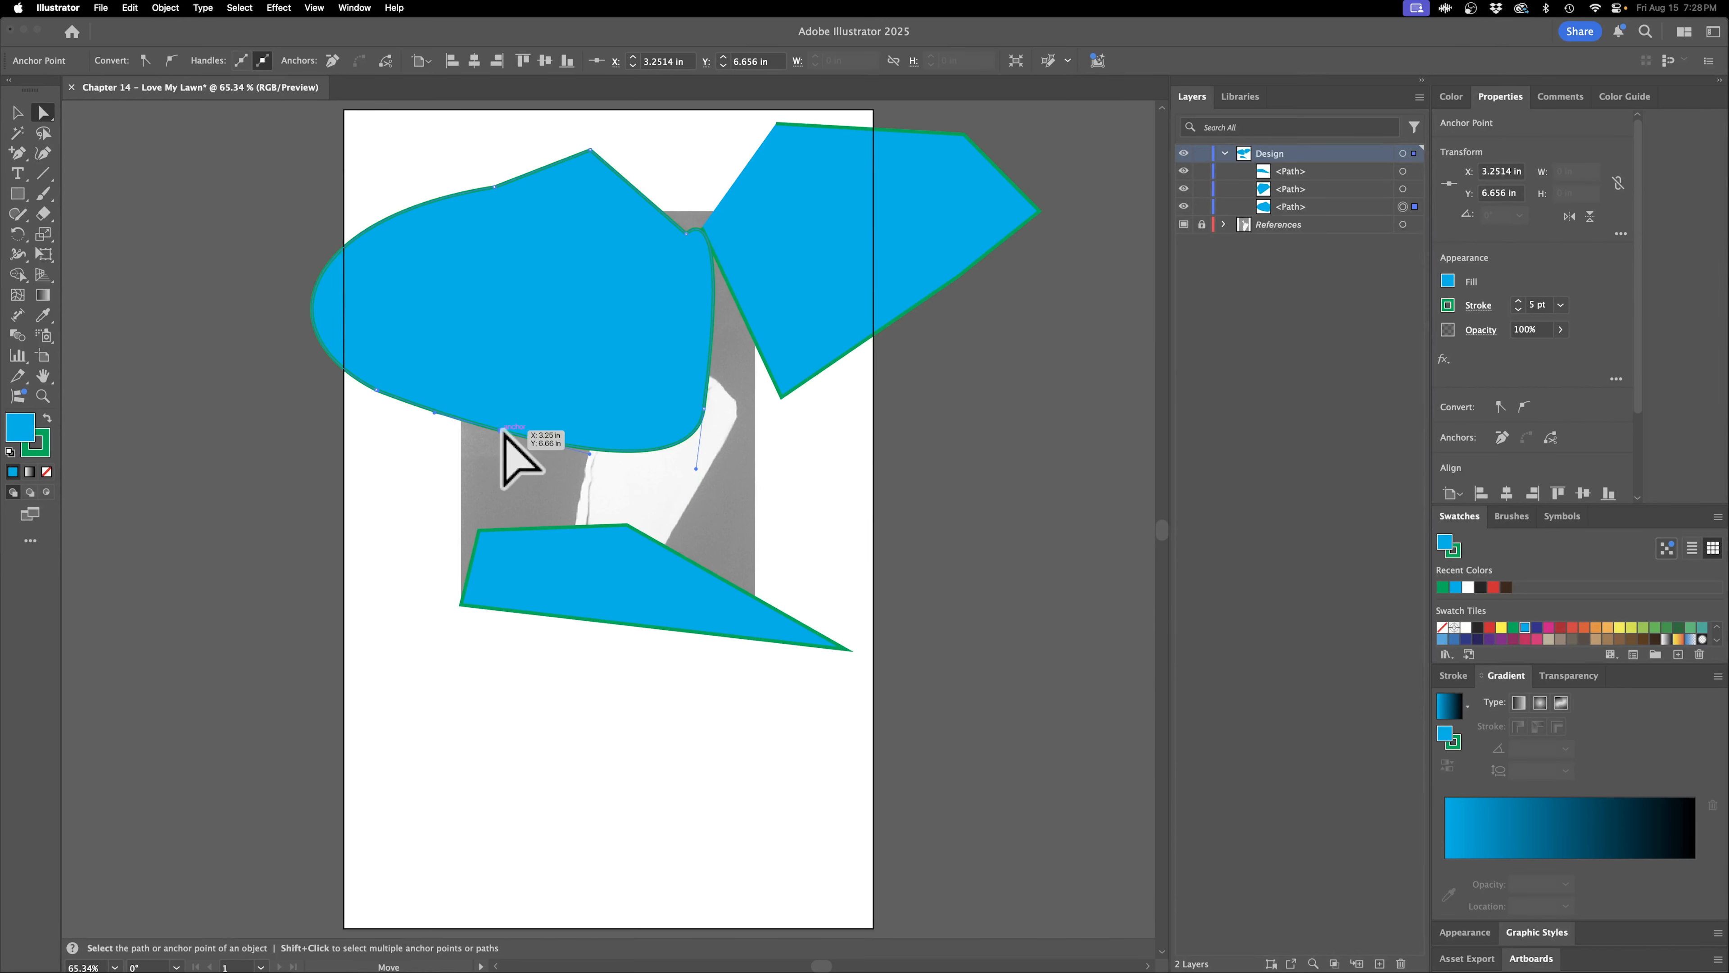
drag(502, 431, 515, 349)
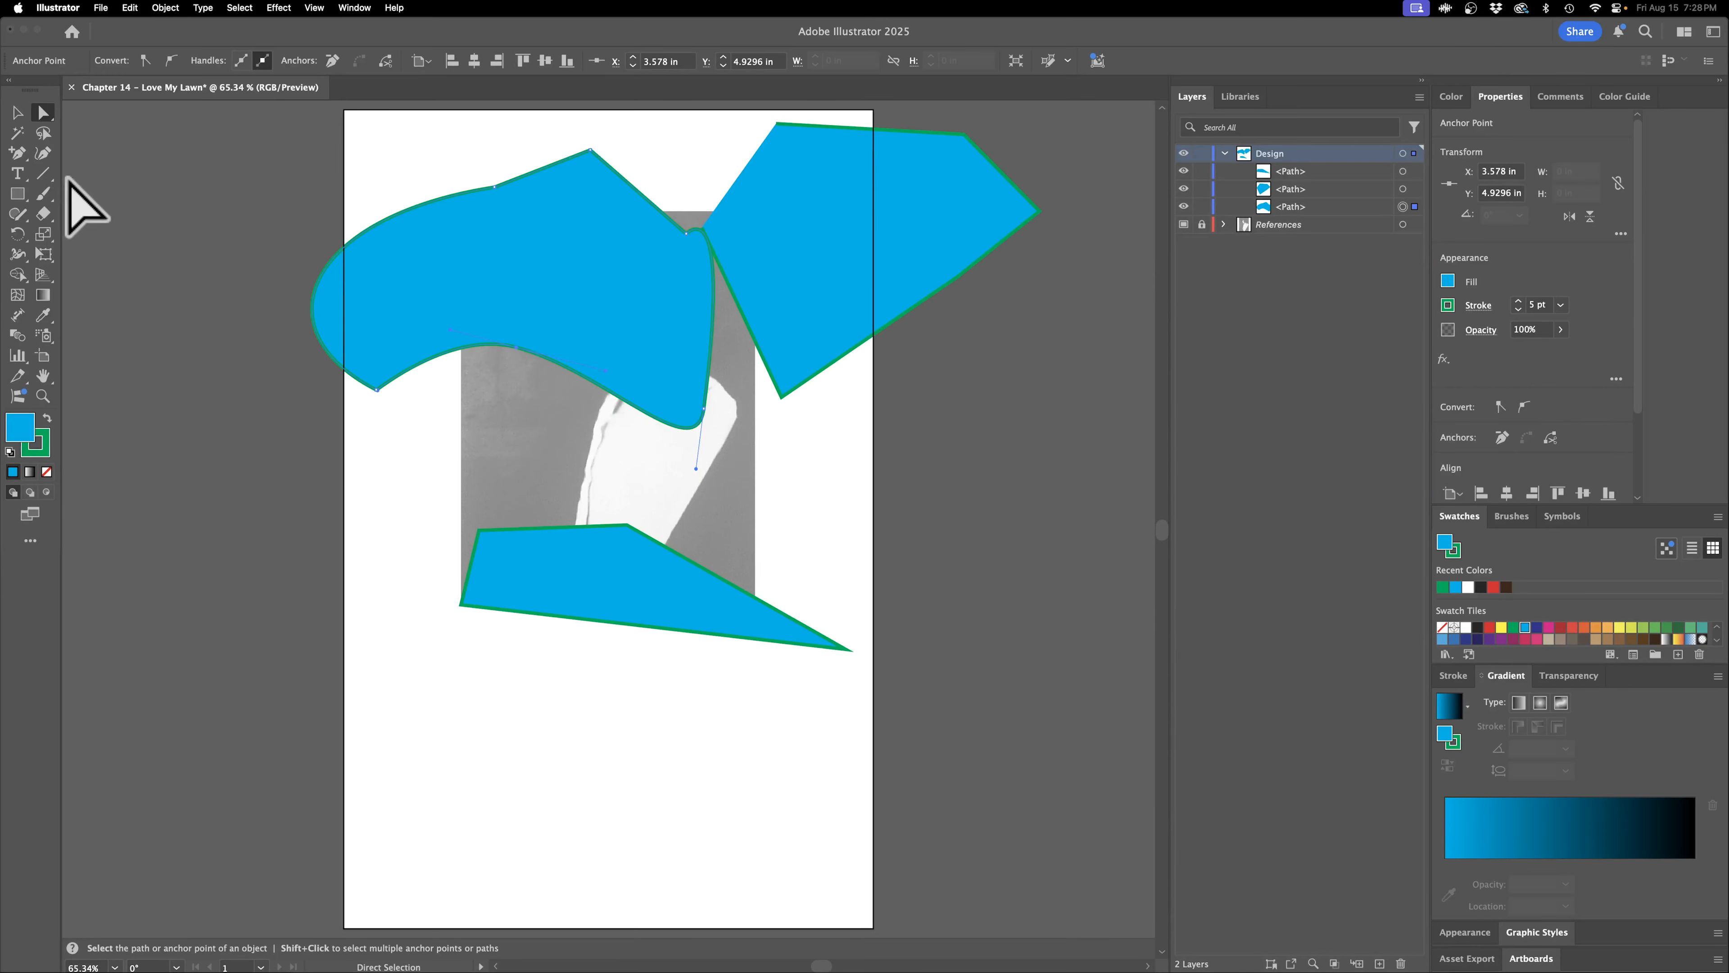
Add extra anchor points along the left part of the bottom edge with the Add Anchor Point tool.
click(25, 155)
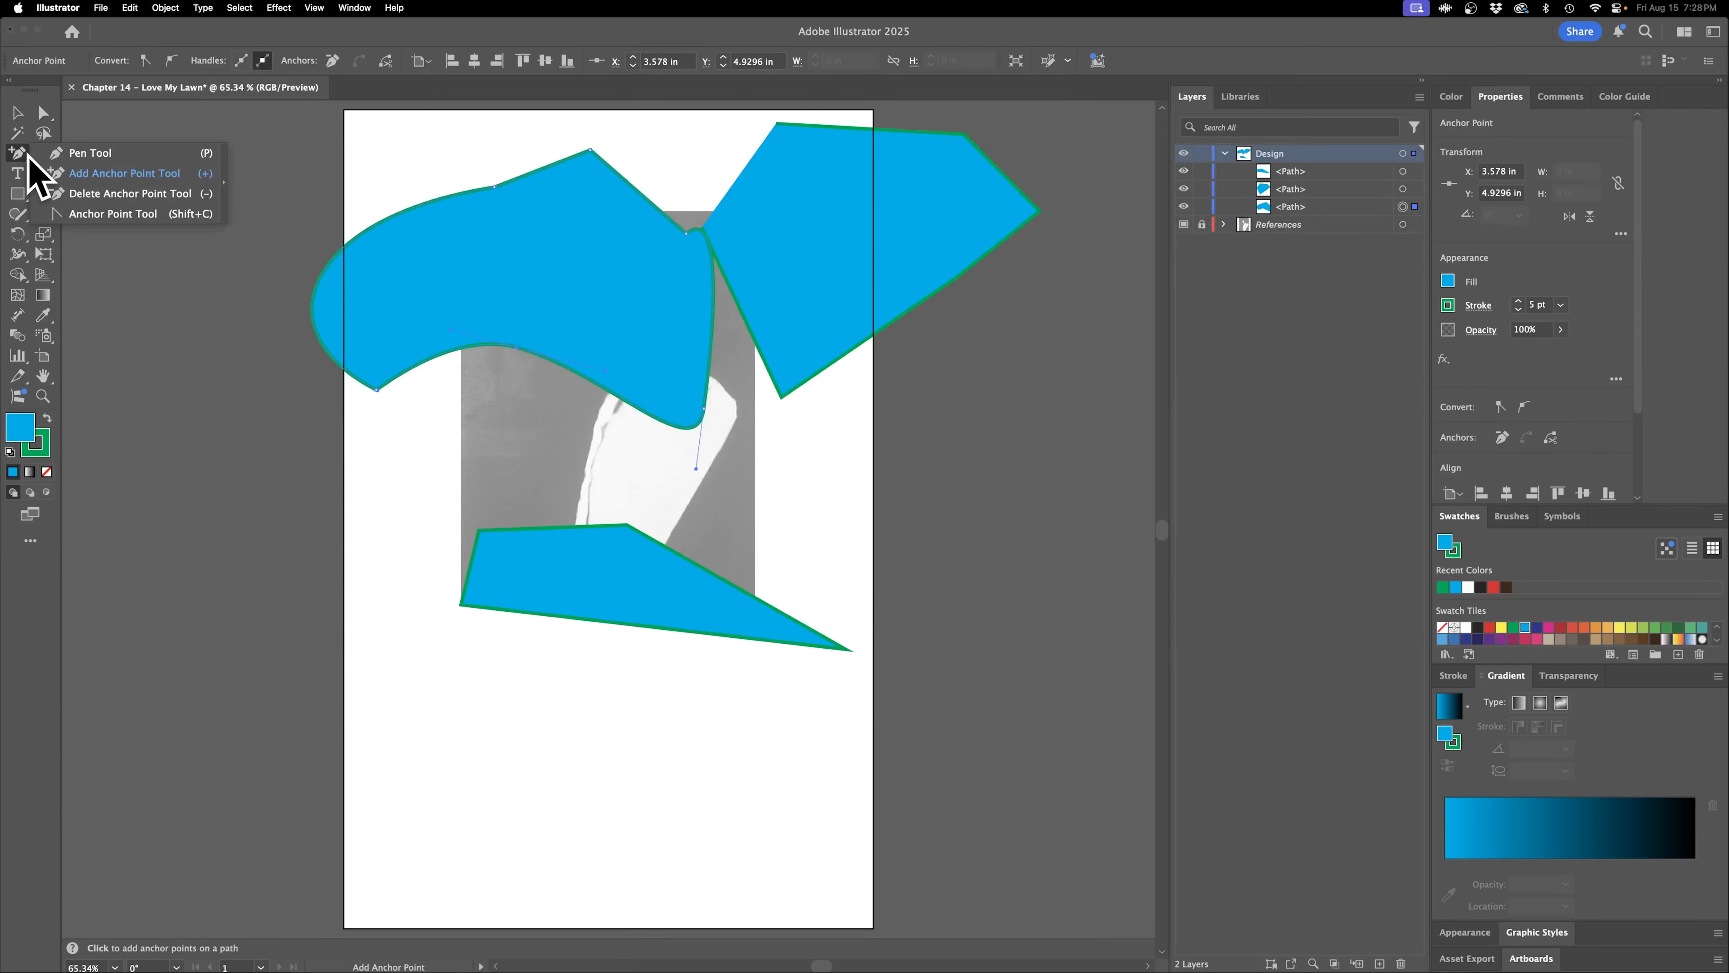
click(82, 174)
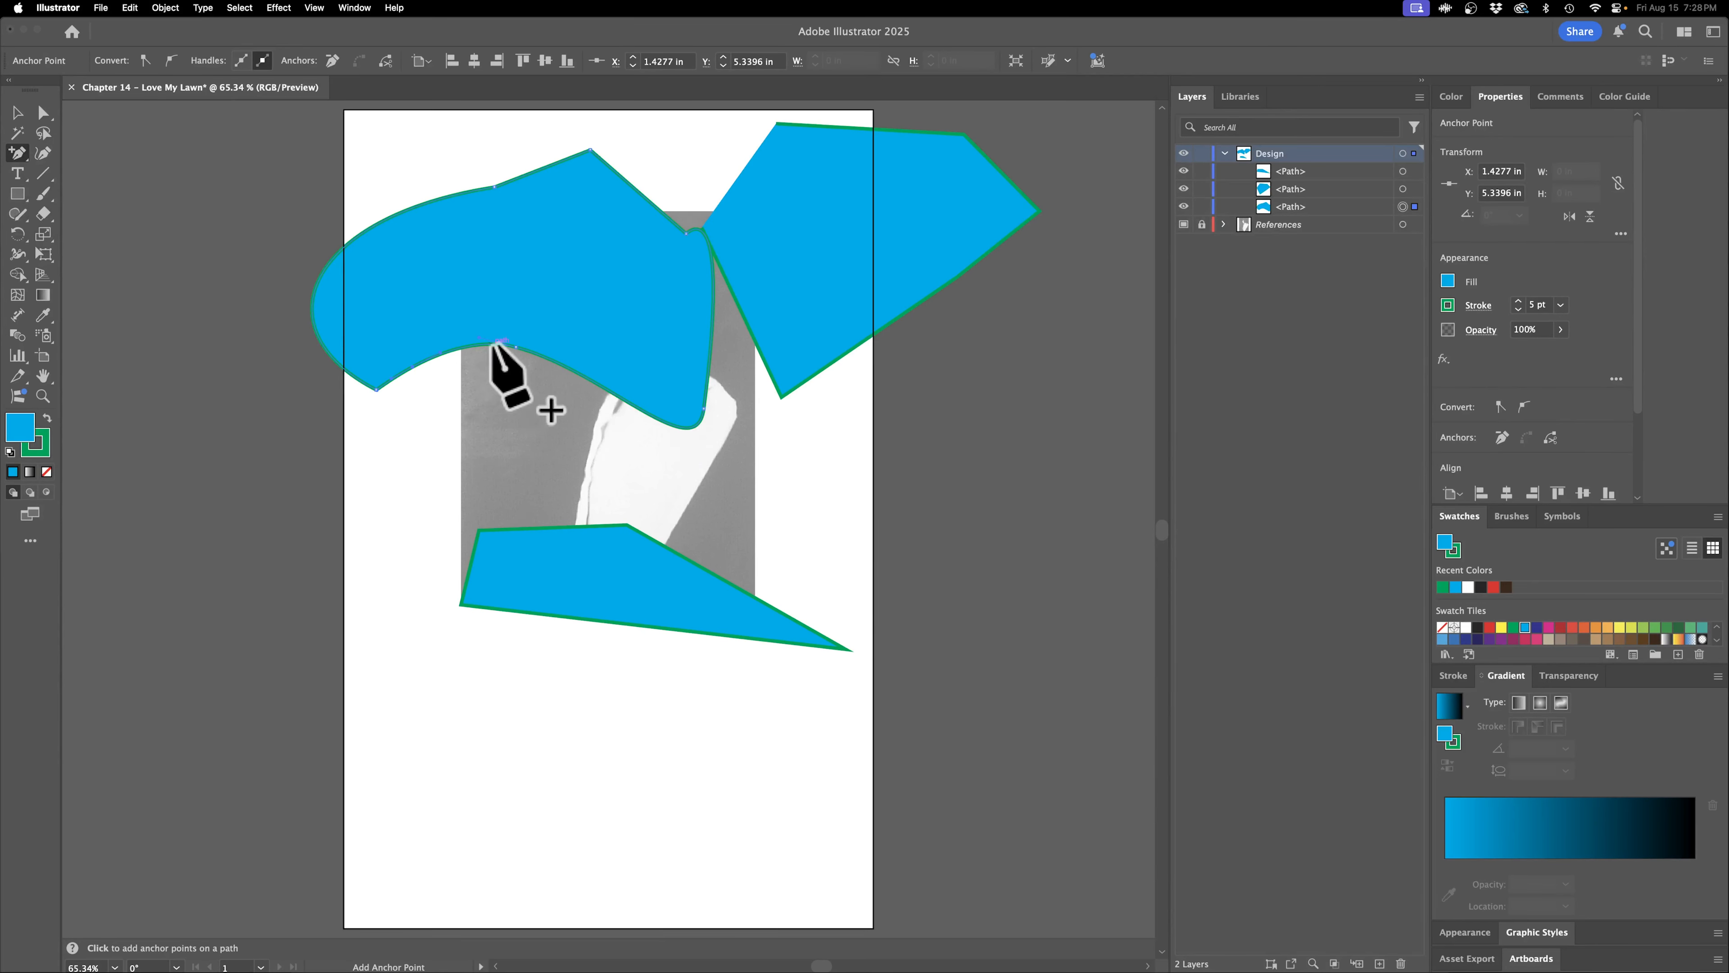
click(440, 355)
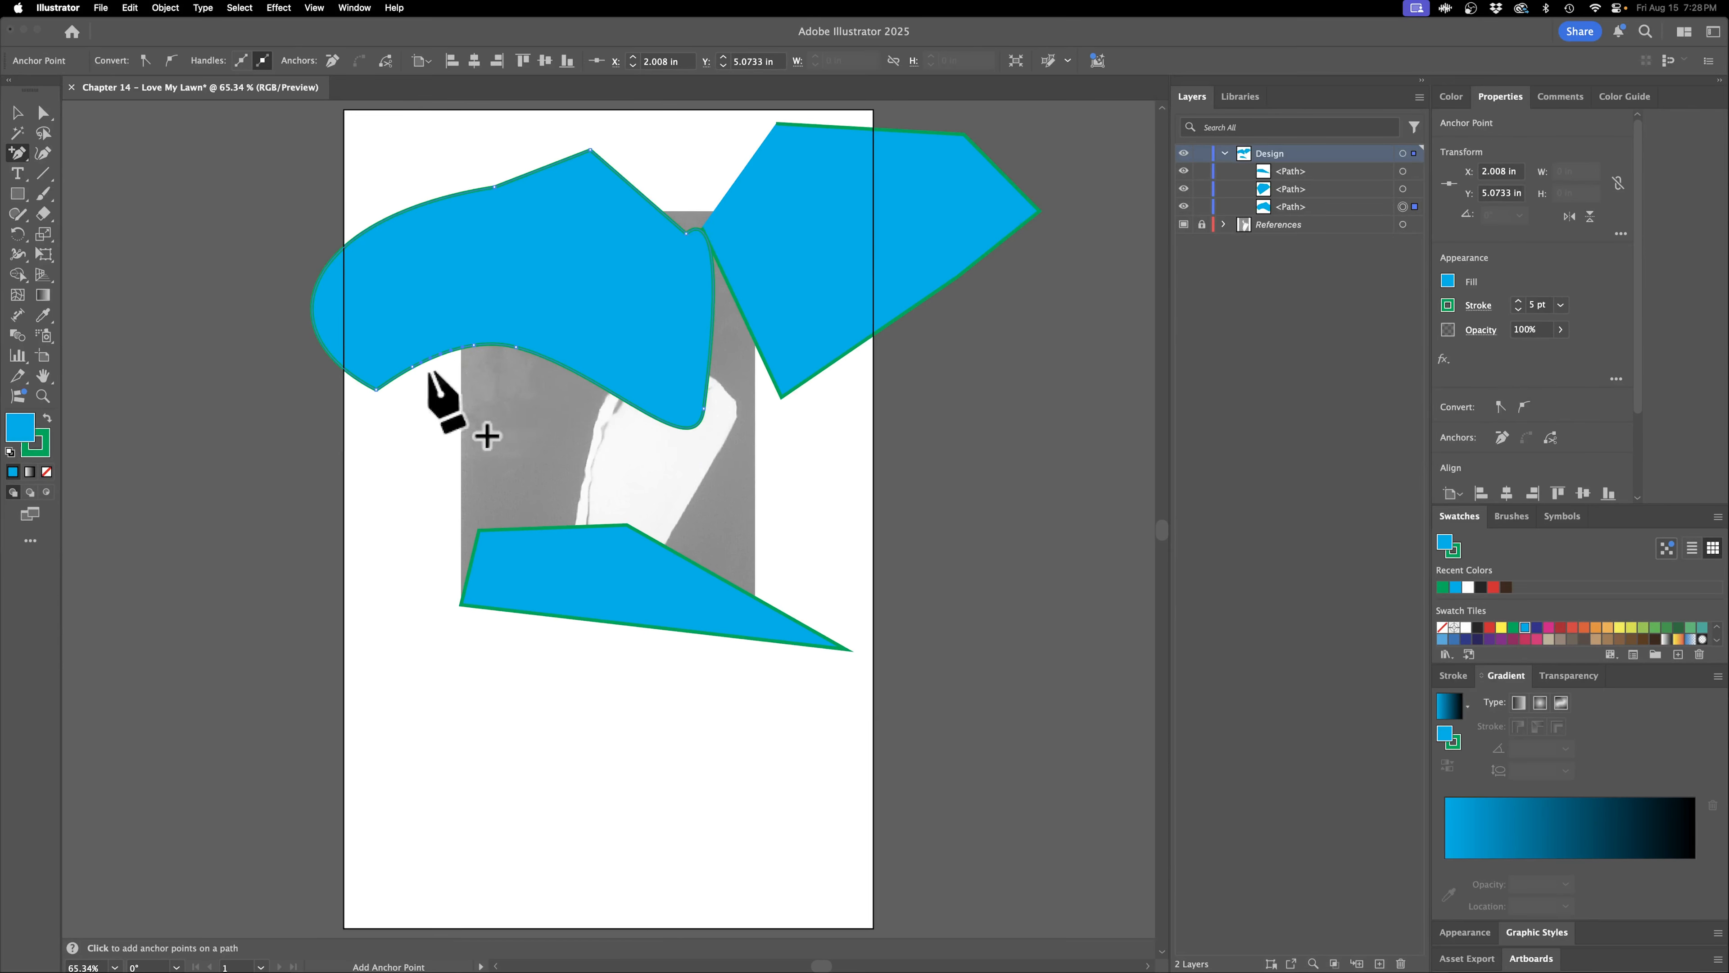
Remove the added anchor points from the curved shape's bottom edge with the Delete Anchor Point tool.
click(20, 154)
click(145, 195)
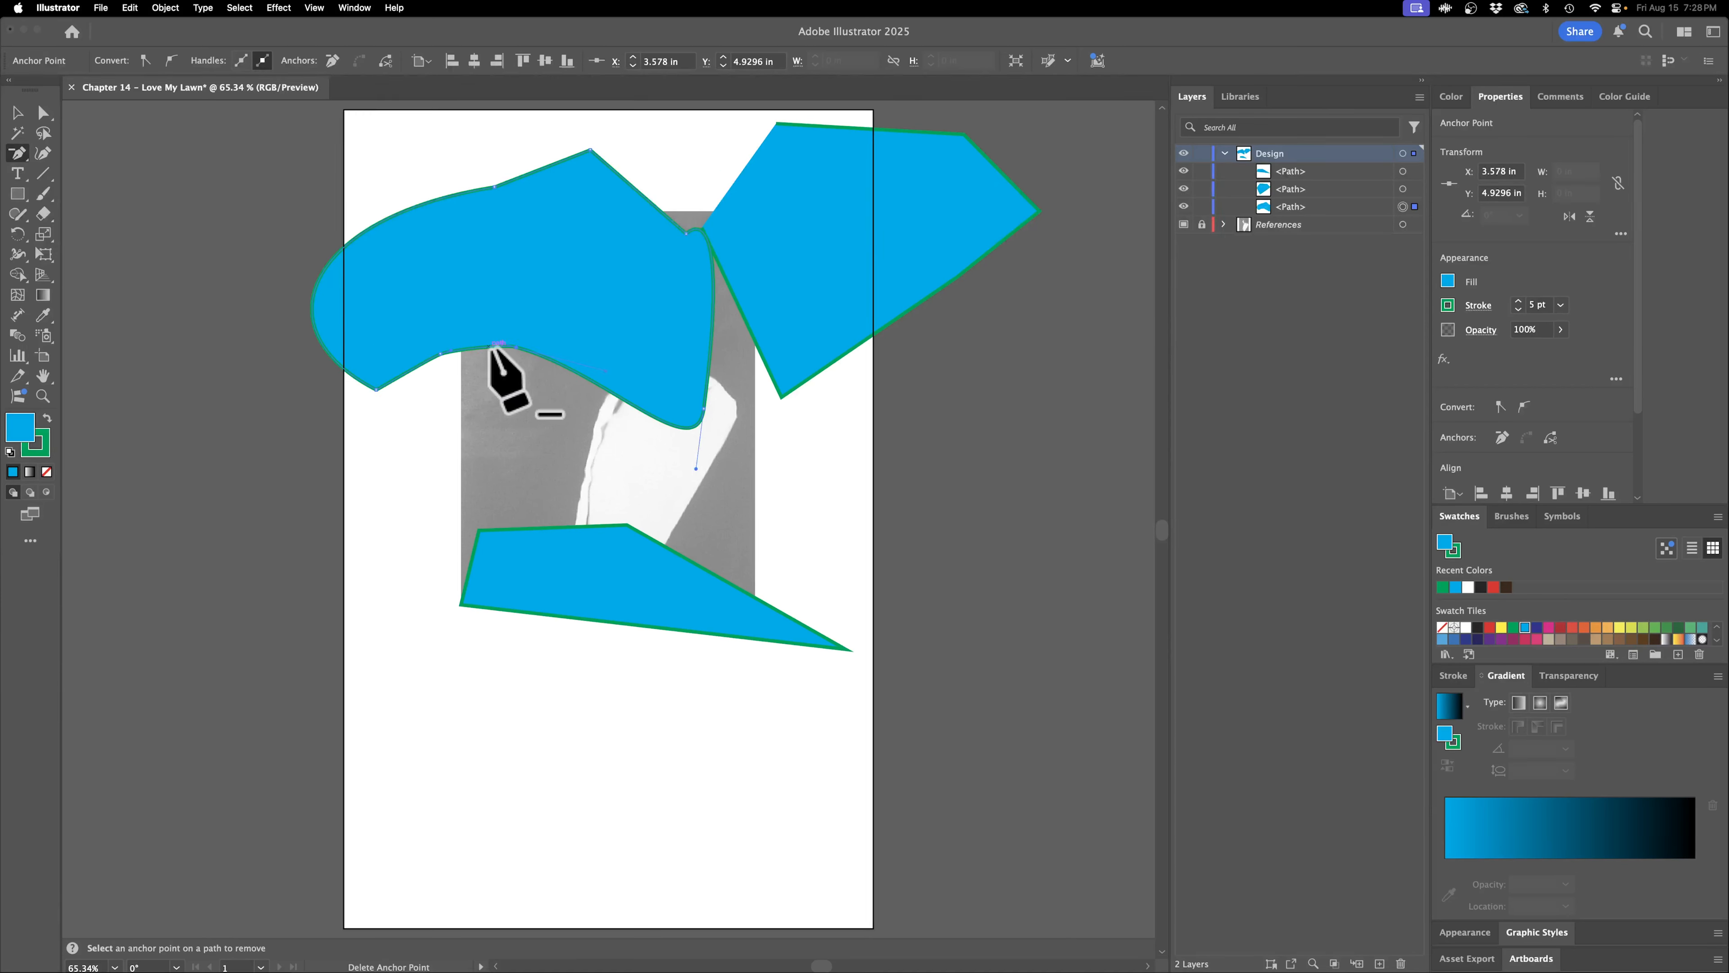
click(516, 346)
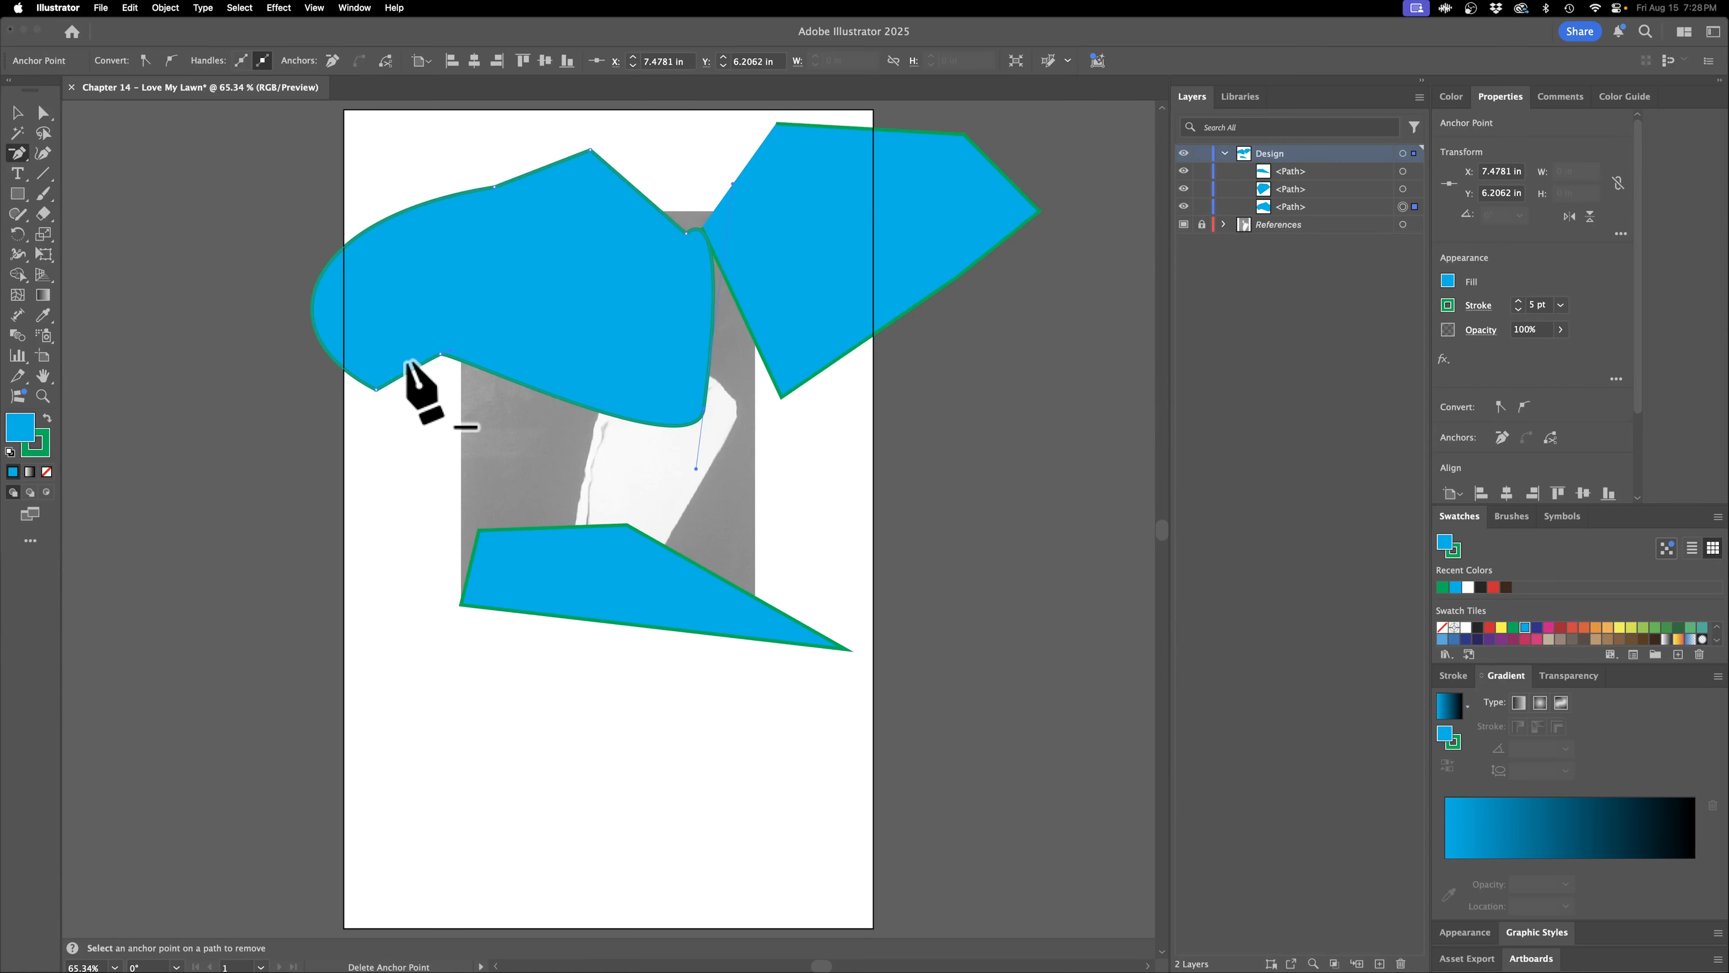
click(441, 354)
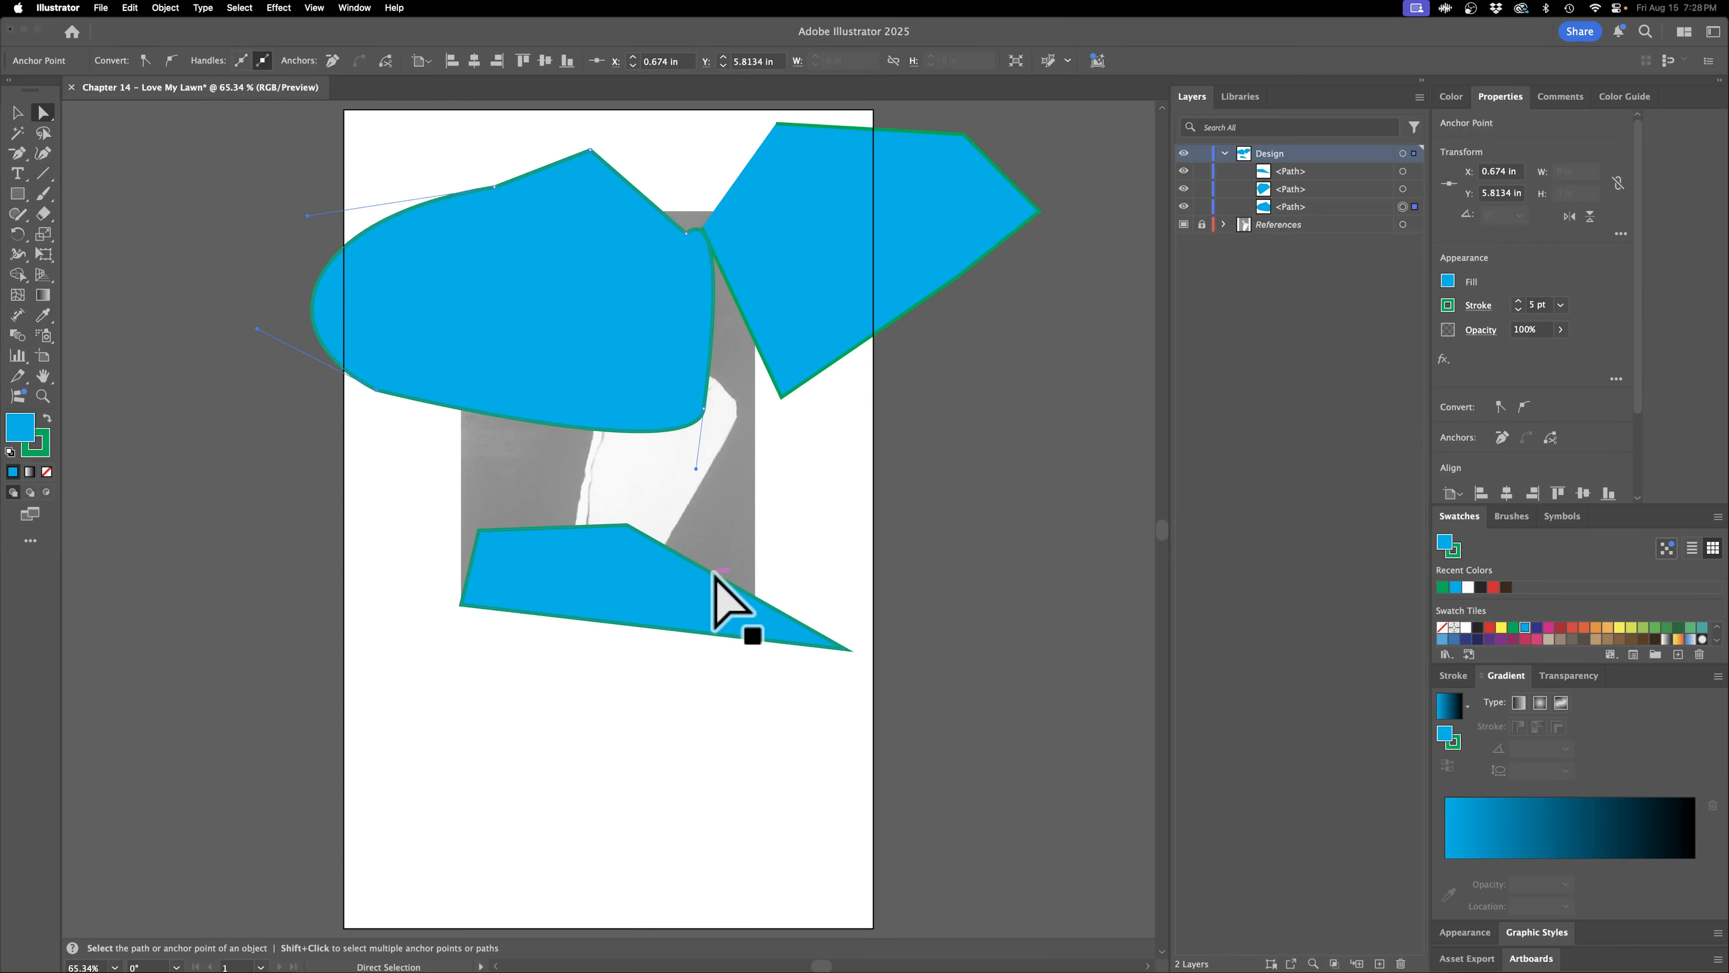
Try deleting the lower-left anchor directly, undo it, and remove that anchor with the Delete Anchor Point tool to keep the path closed.
key(Delete)
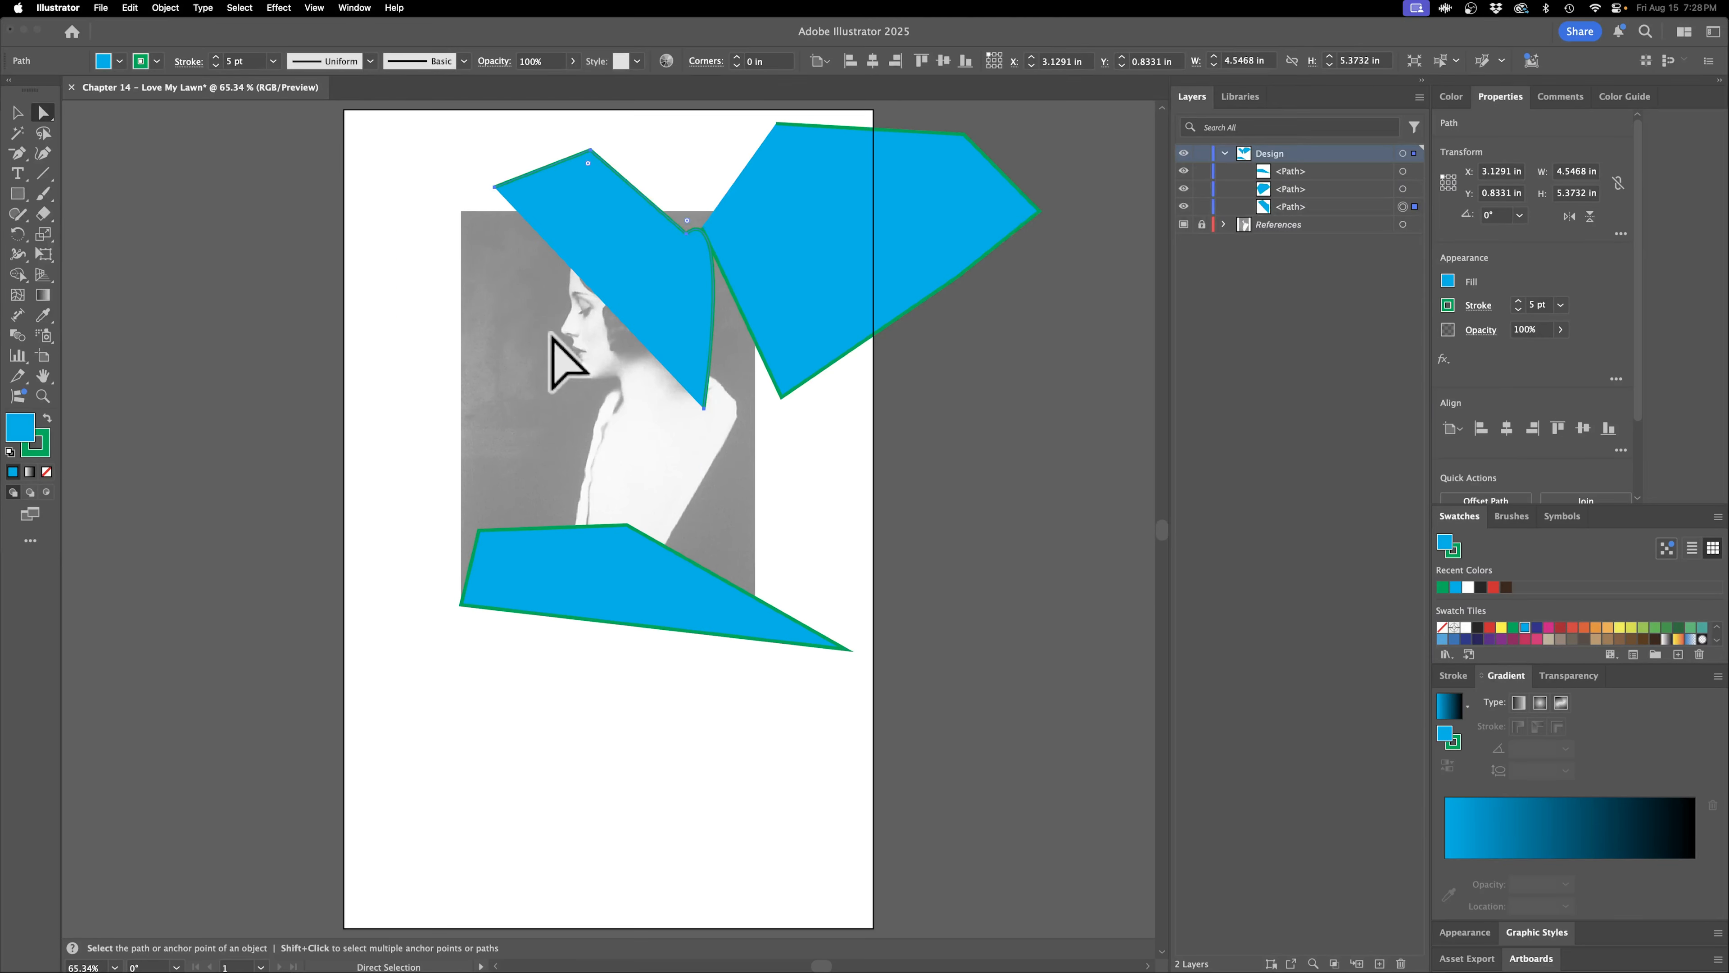
key(super+z)
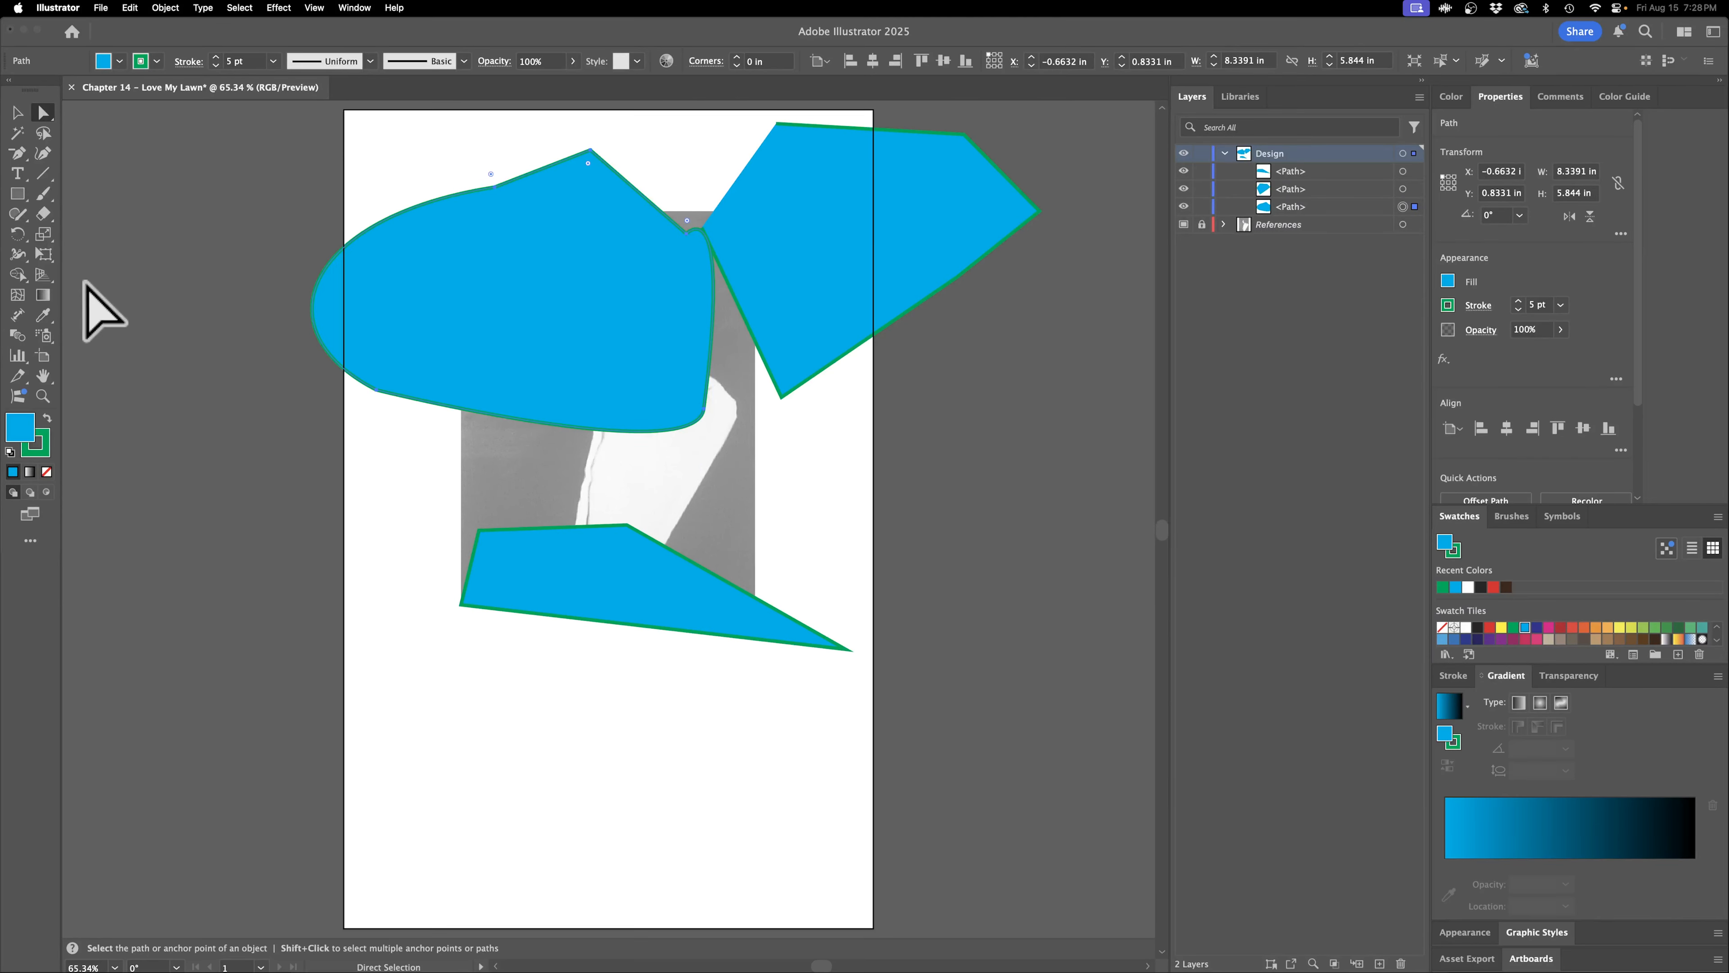
click(17, 155)
click(378, 391)
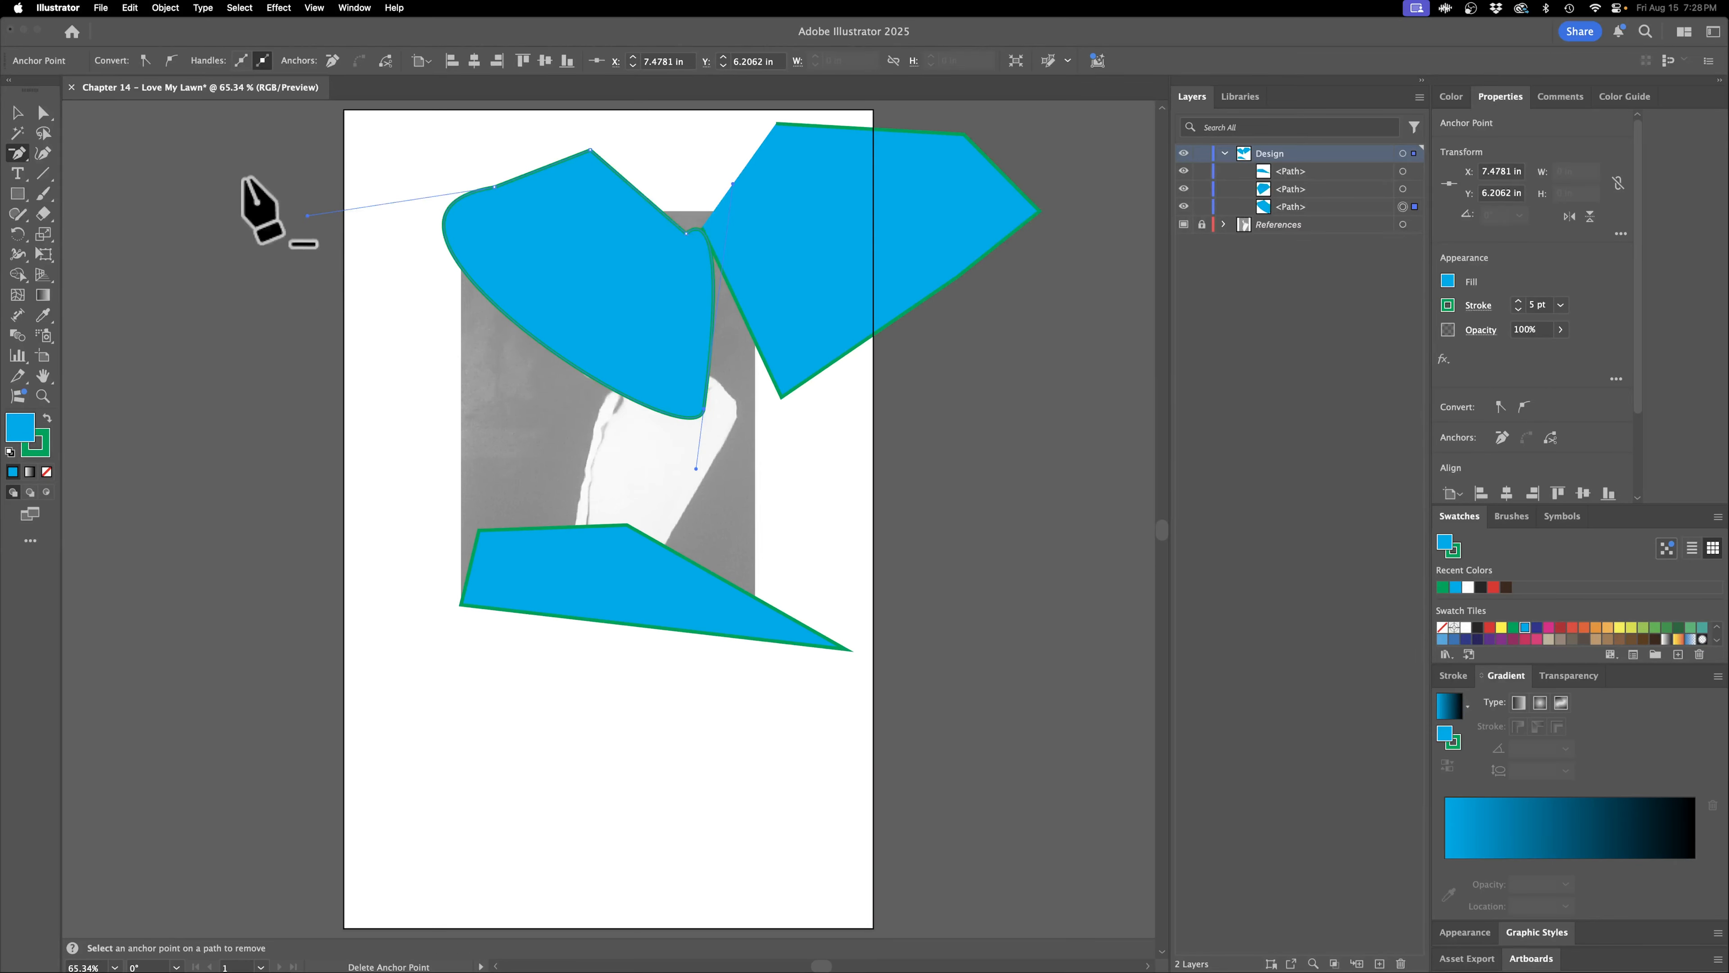
Delete the curved shape's upper-left anchor with its adjoining segments using Direct Selection, and select the large shape extending past the artboard.
click(43, 113)
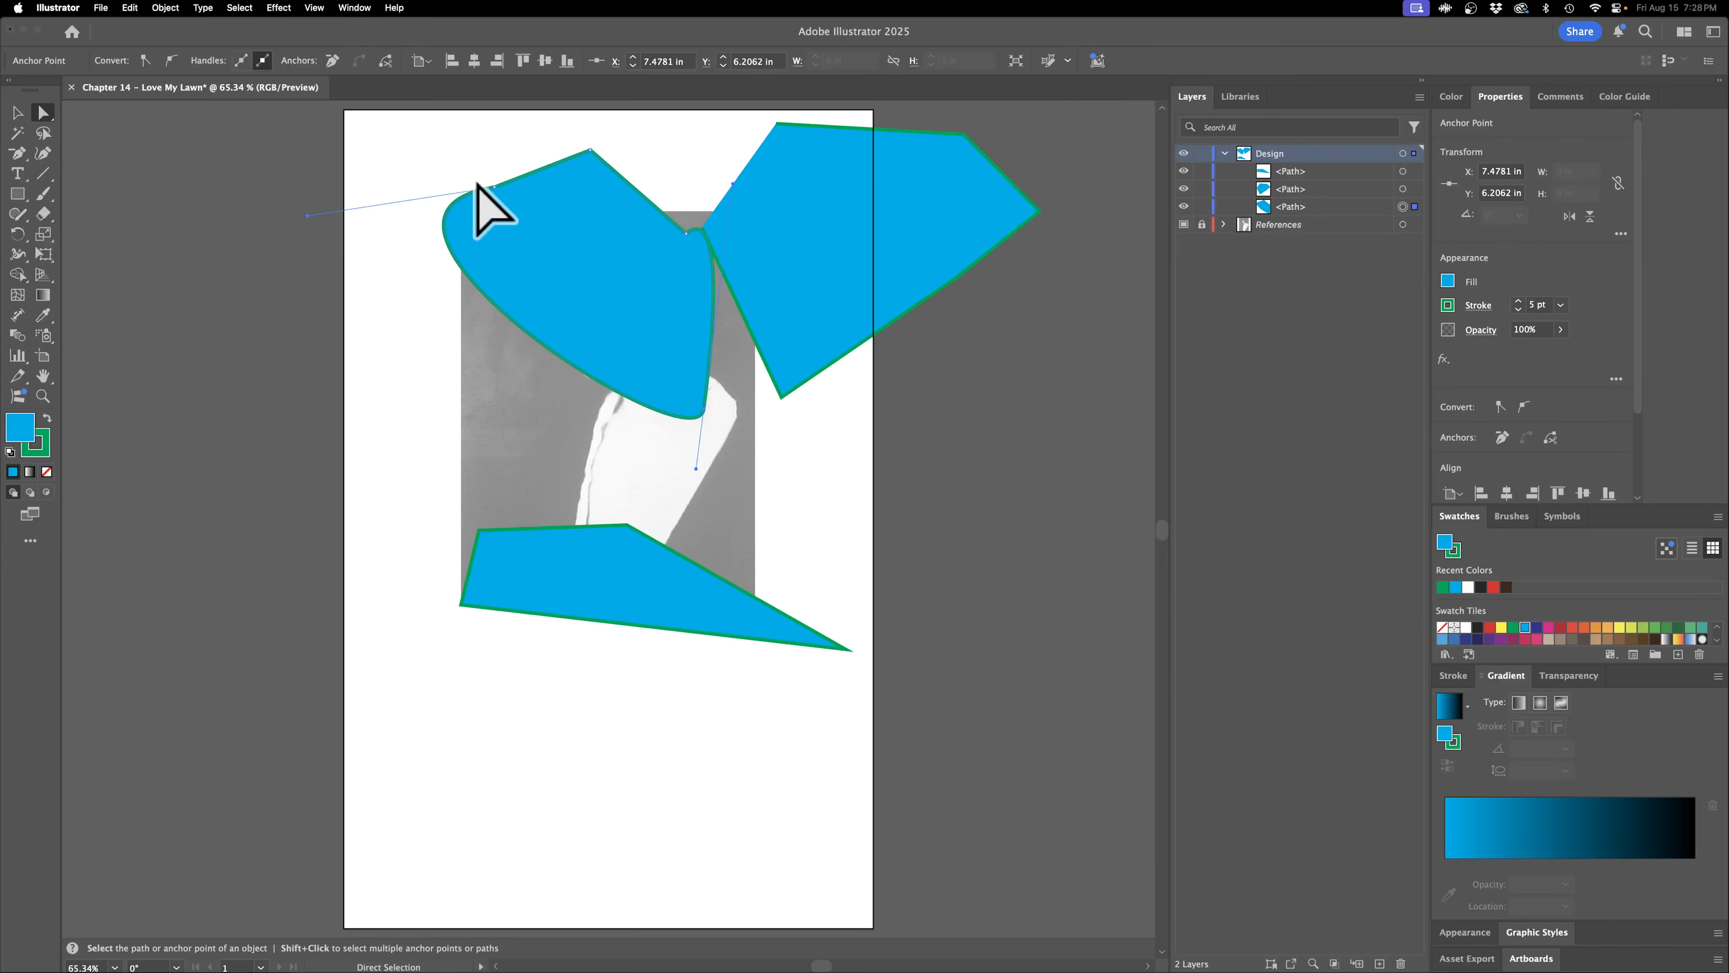
key(Delete)
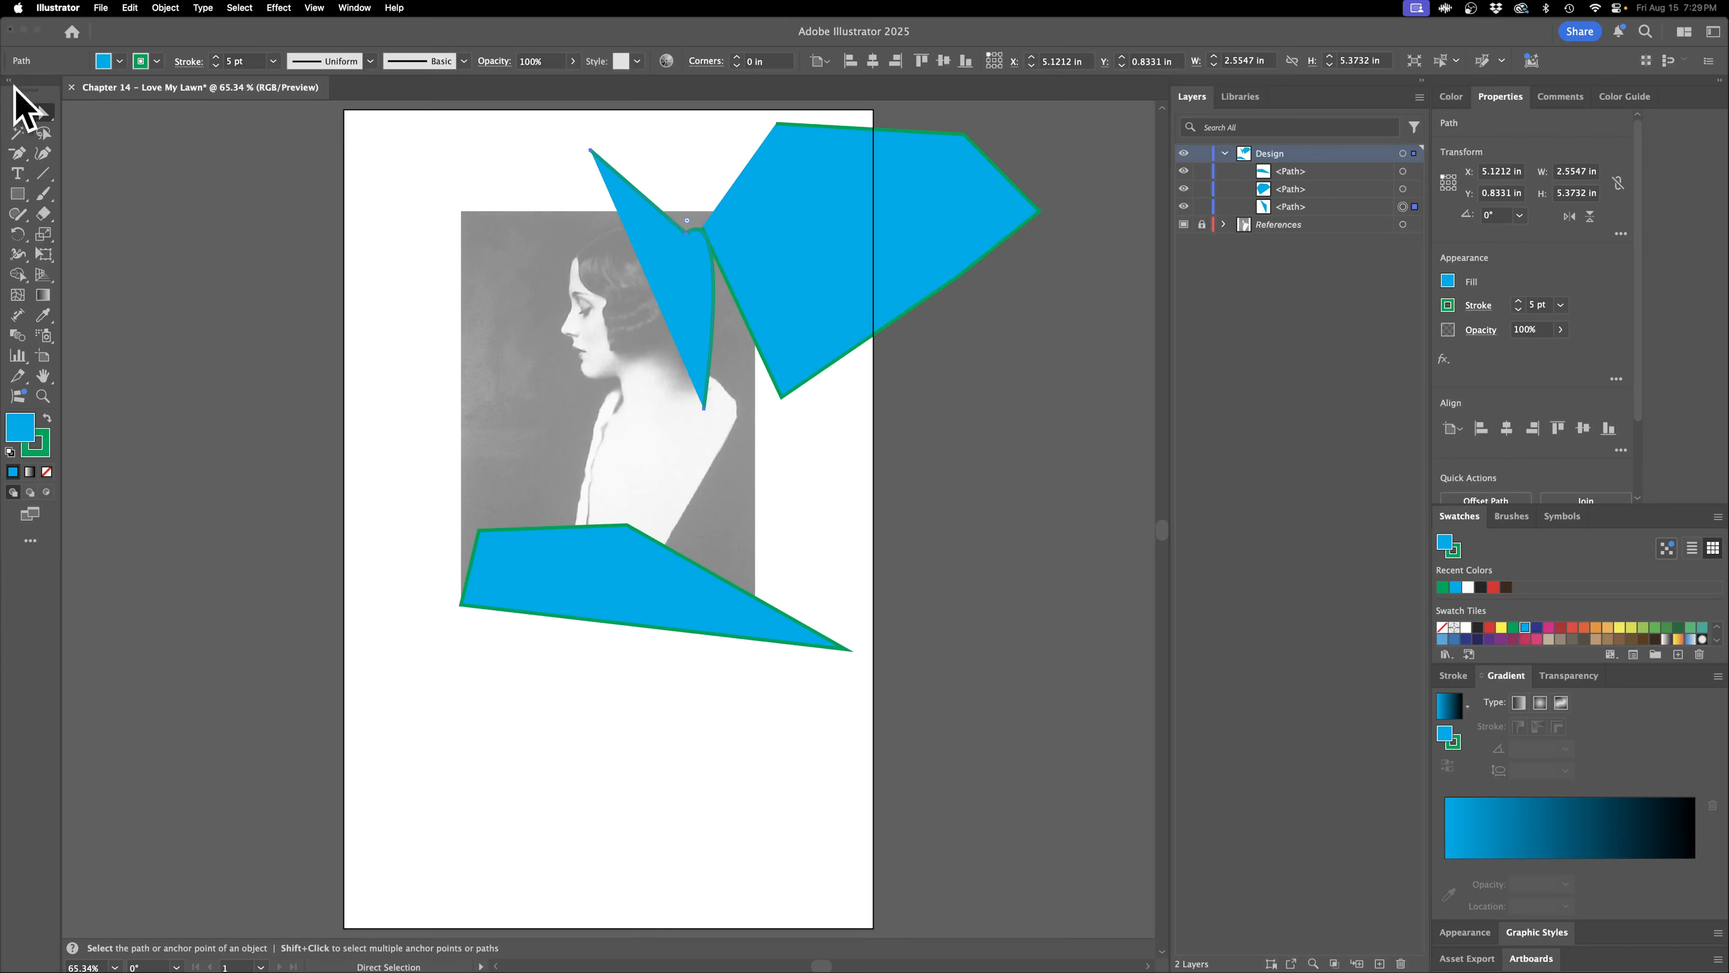
click(927, 263)
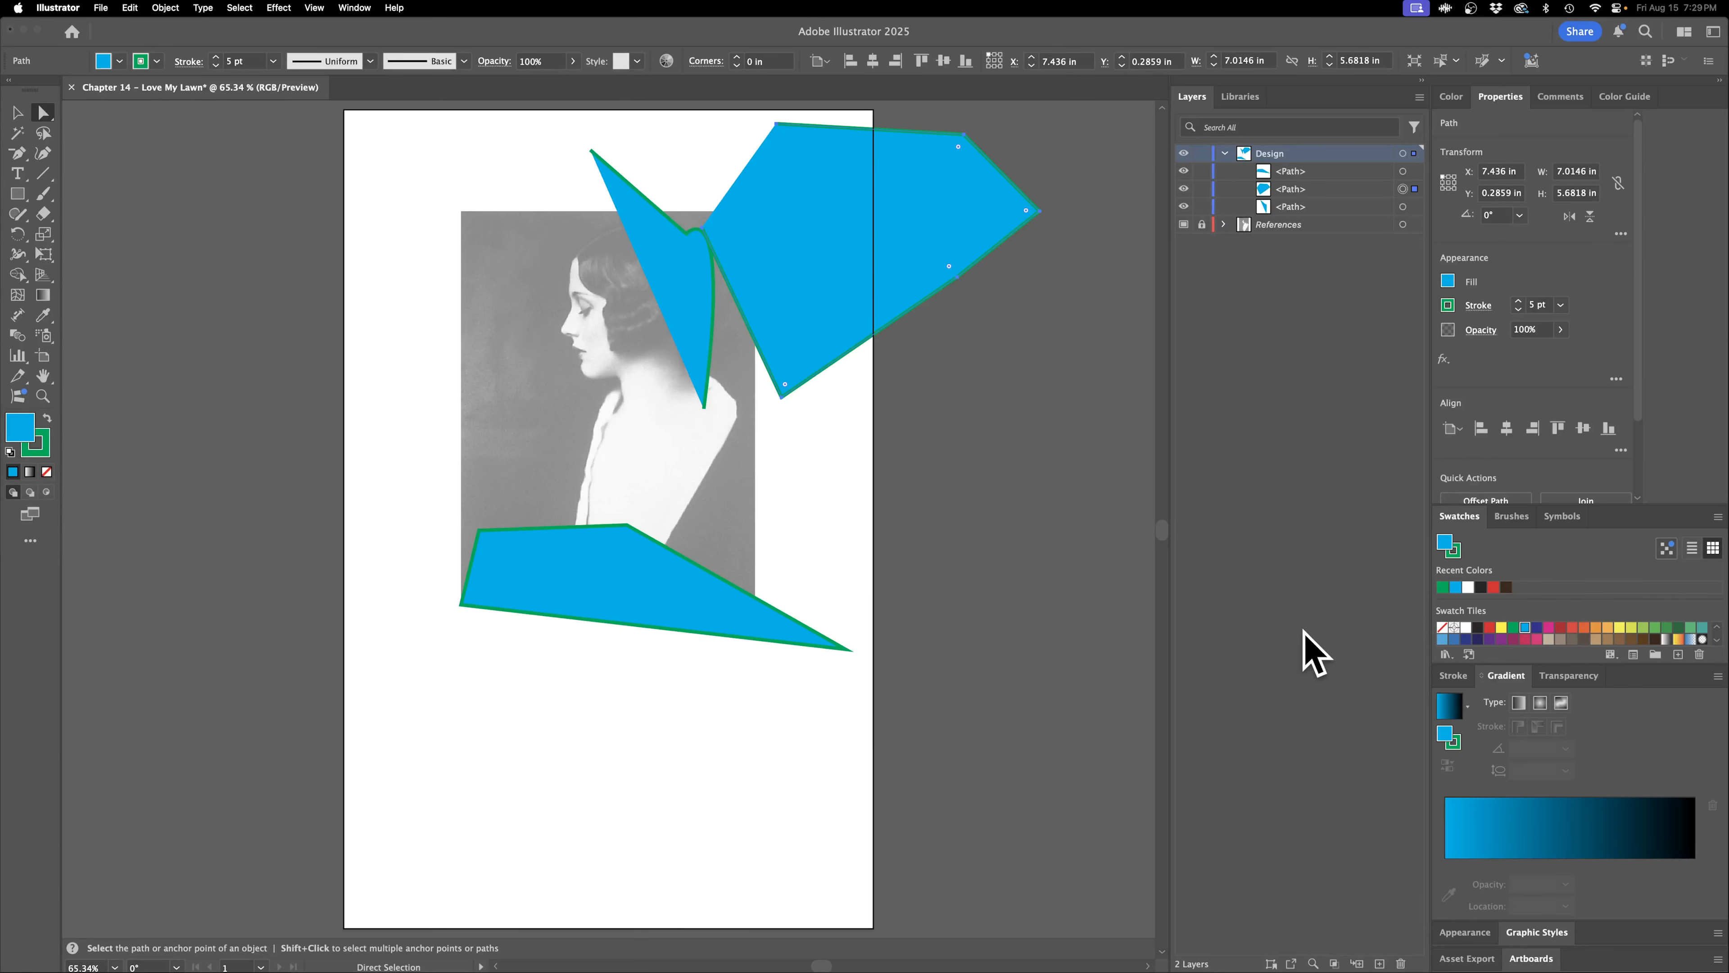
Delete the three remaining blue practice shapes from the artboard.
click(15, 113)
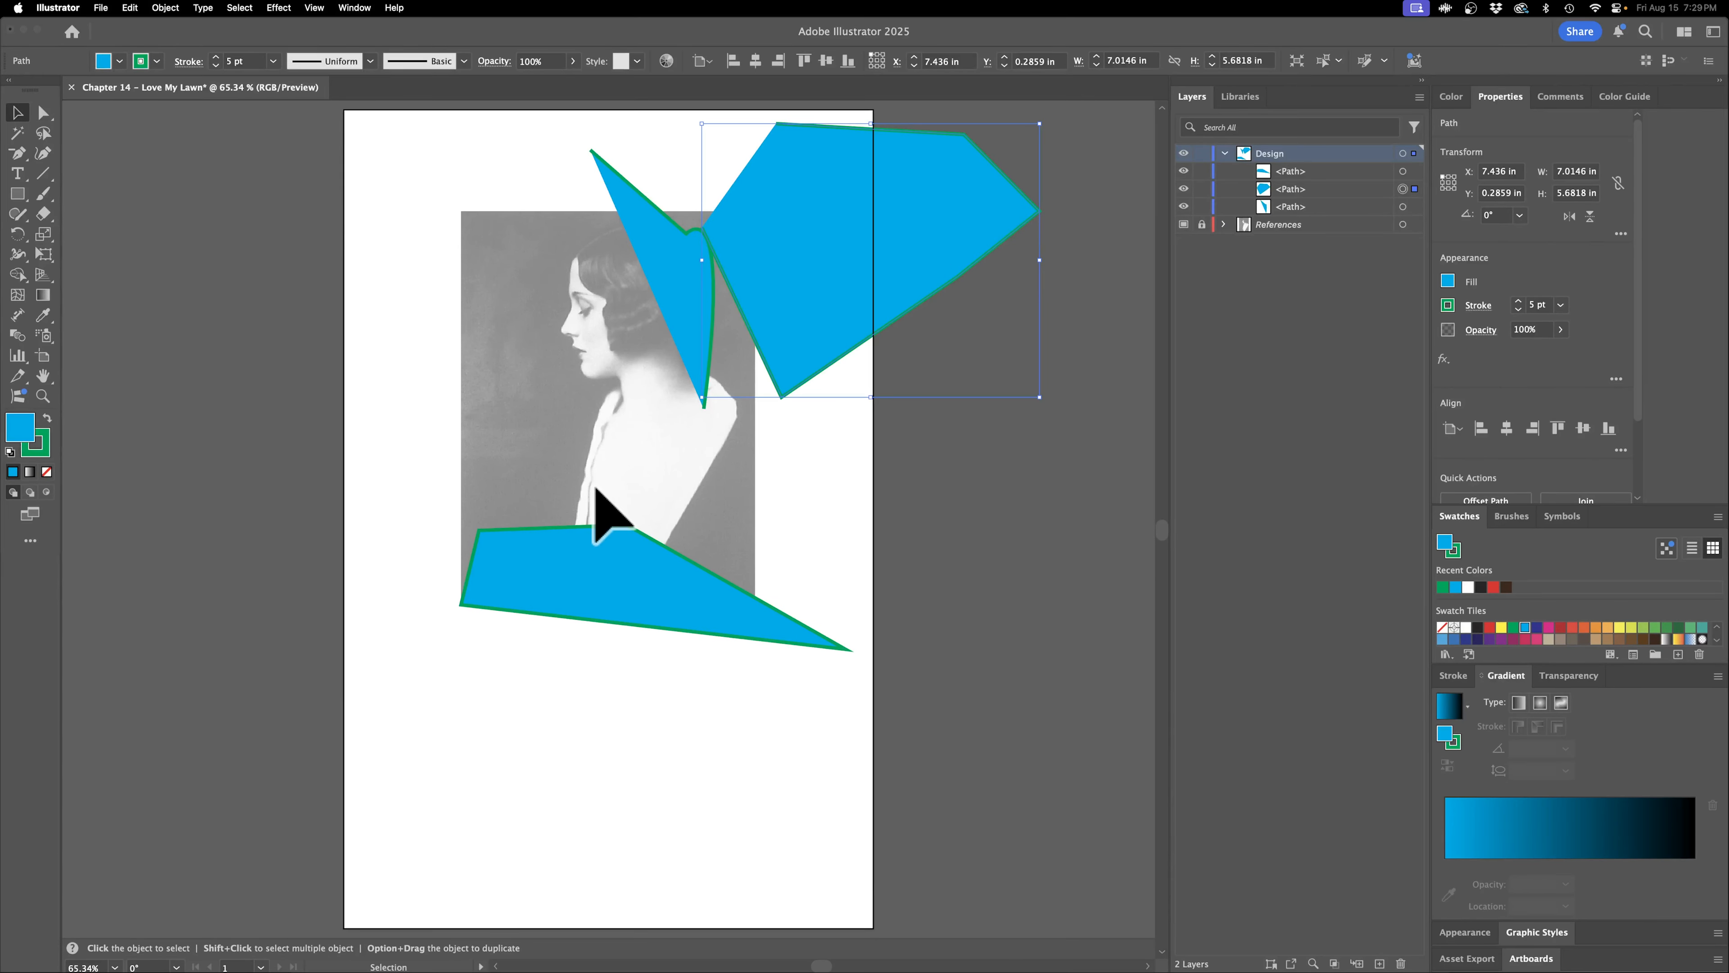
key(Delete)
click(712, 339)
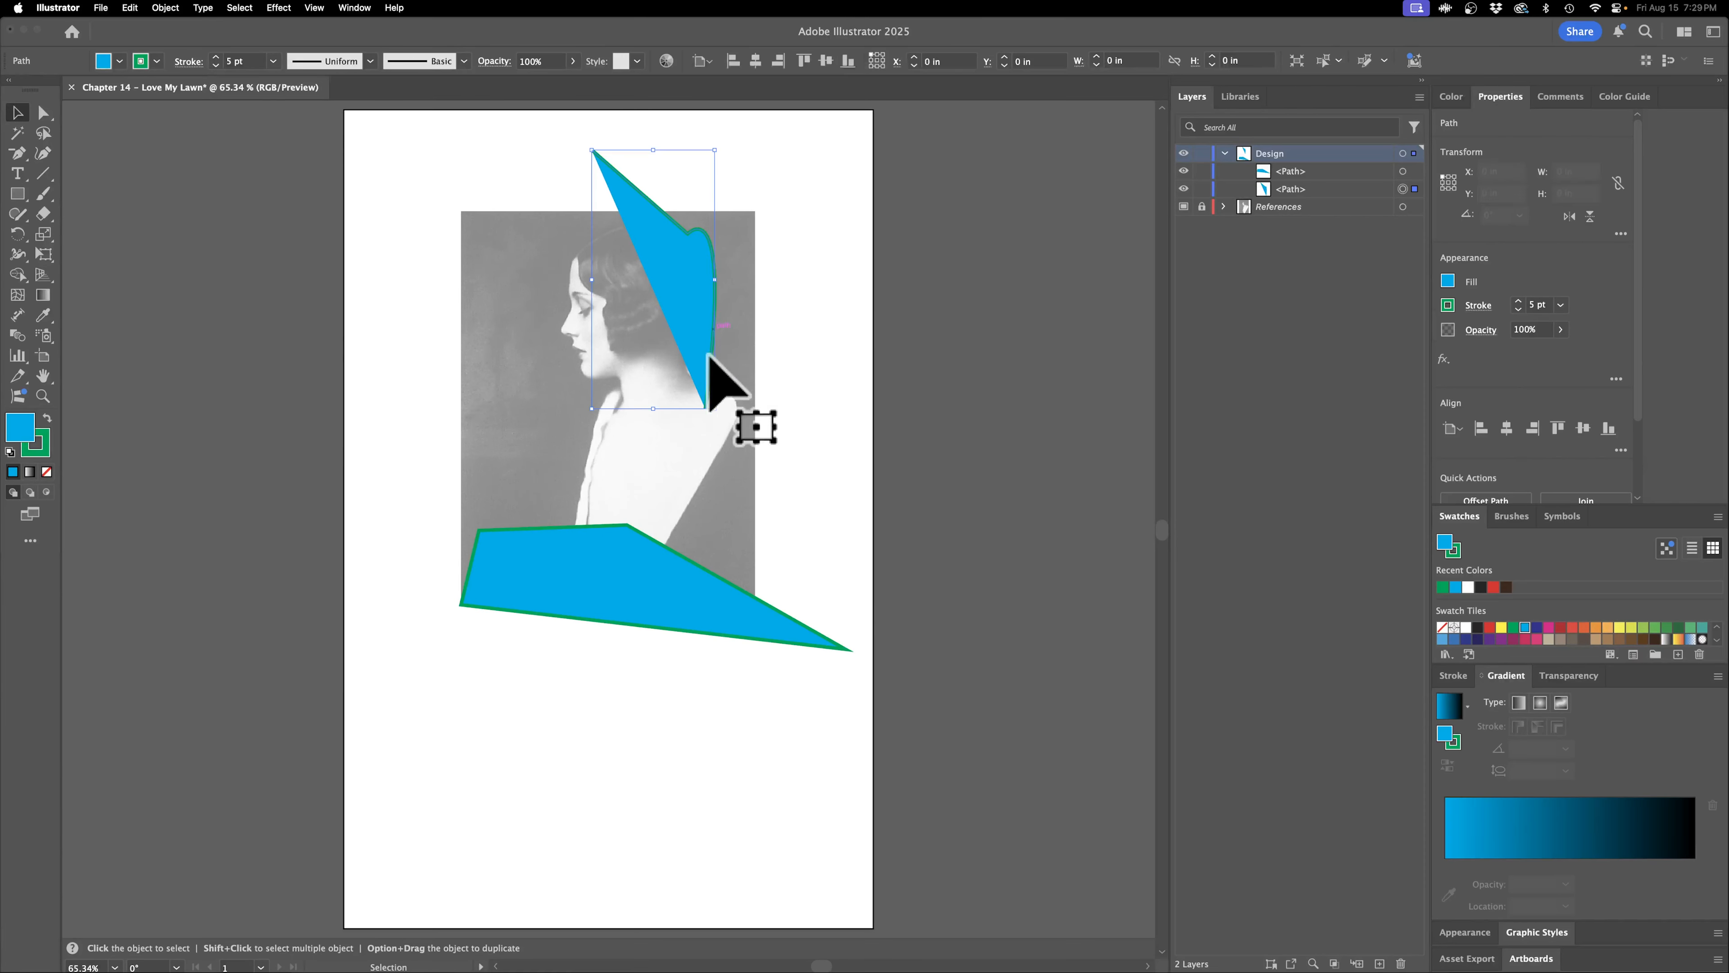
key(Delete)
click(631, 565)
key(Delete)
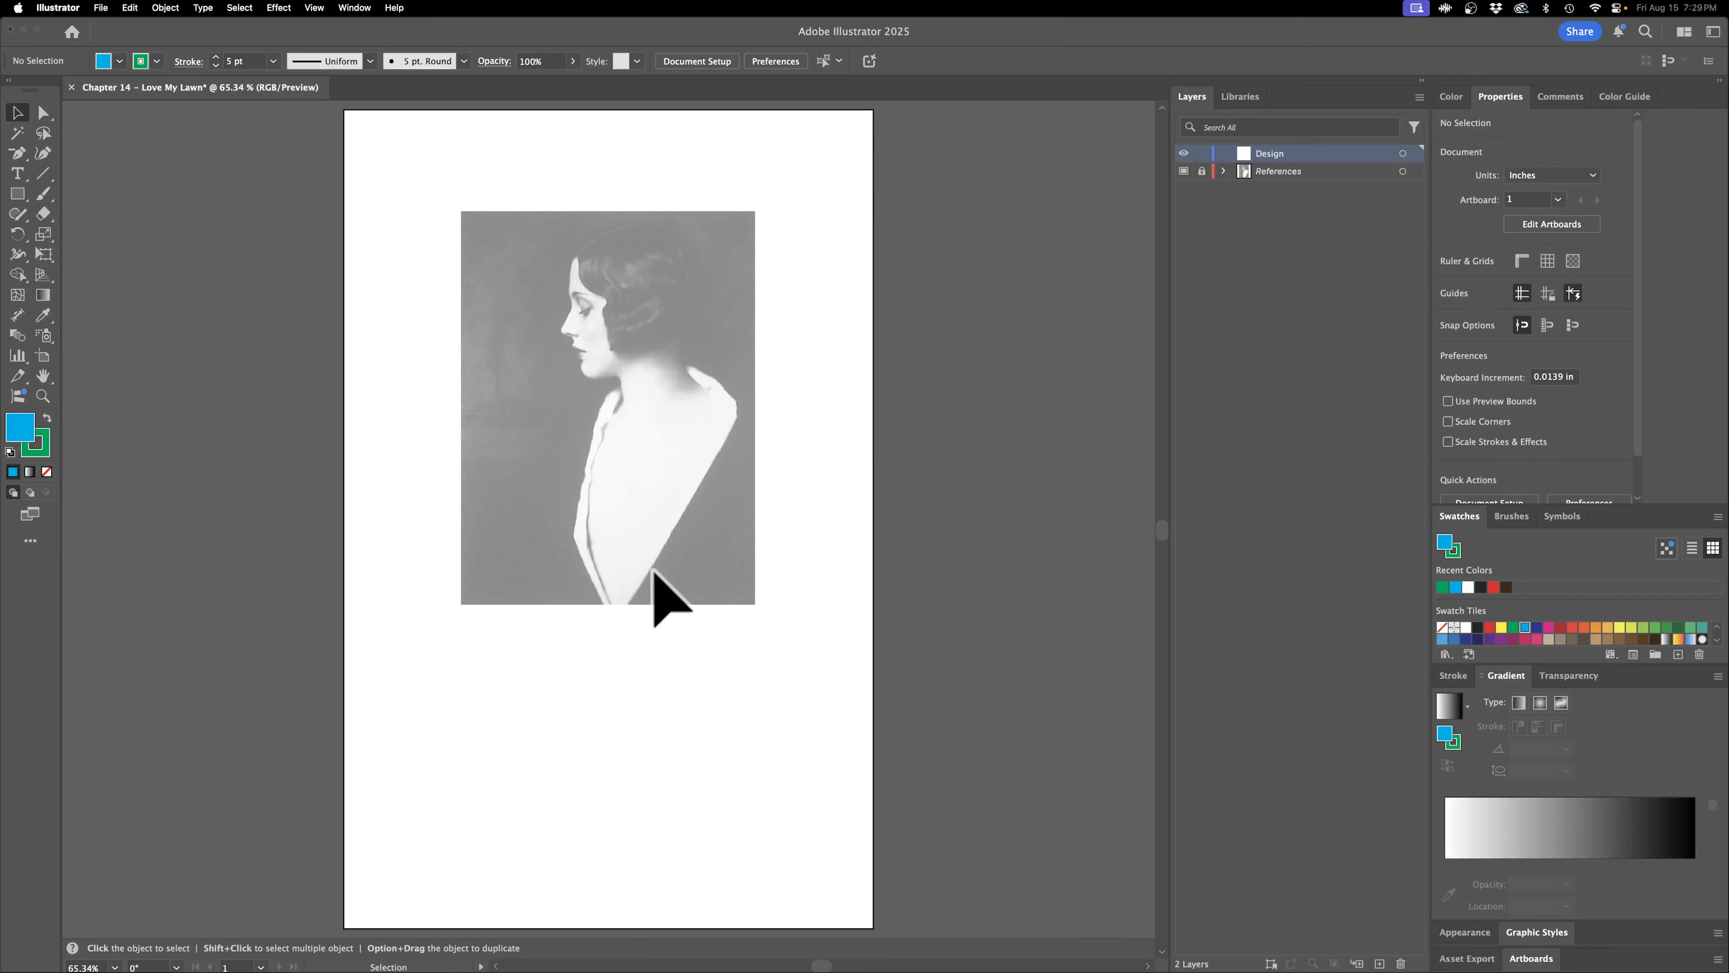
Frame the portrait's head and shoulders at 200% zoom and activate the Pen tool.
key(super+equal)
key(super+equal)
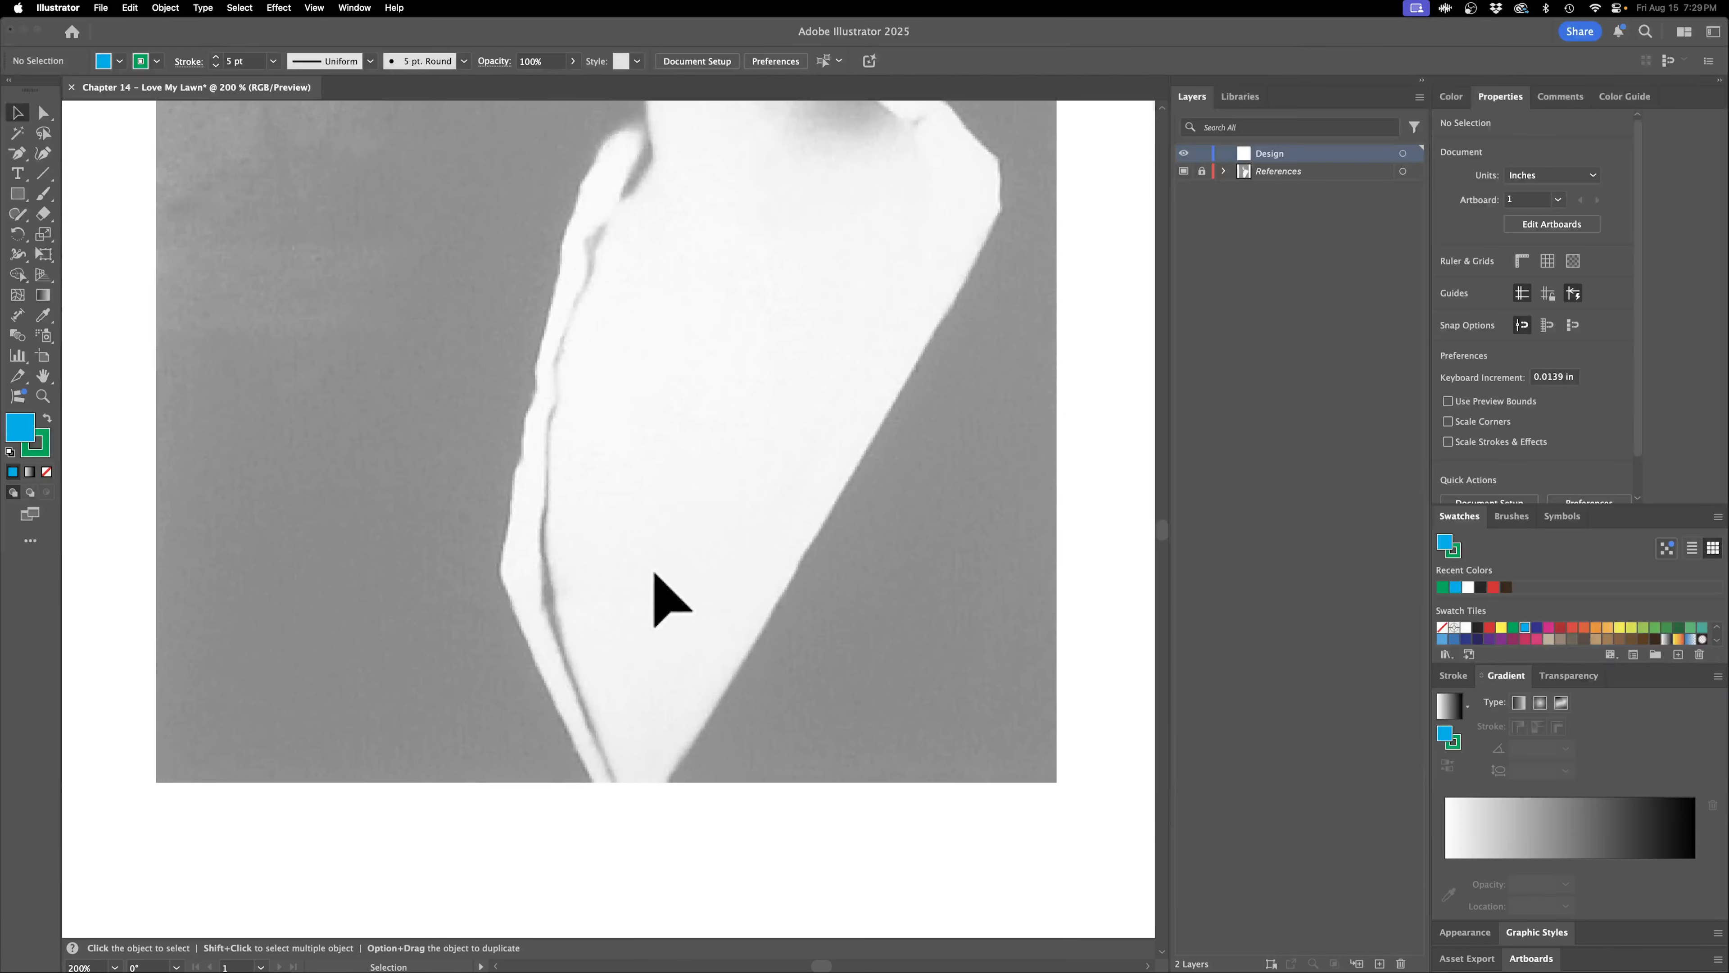
drag(683, 474, 676, 772)
key(super+equal)
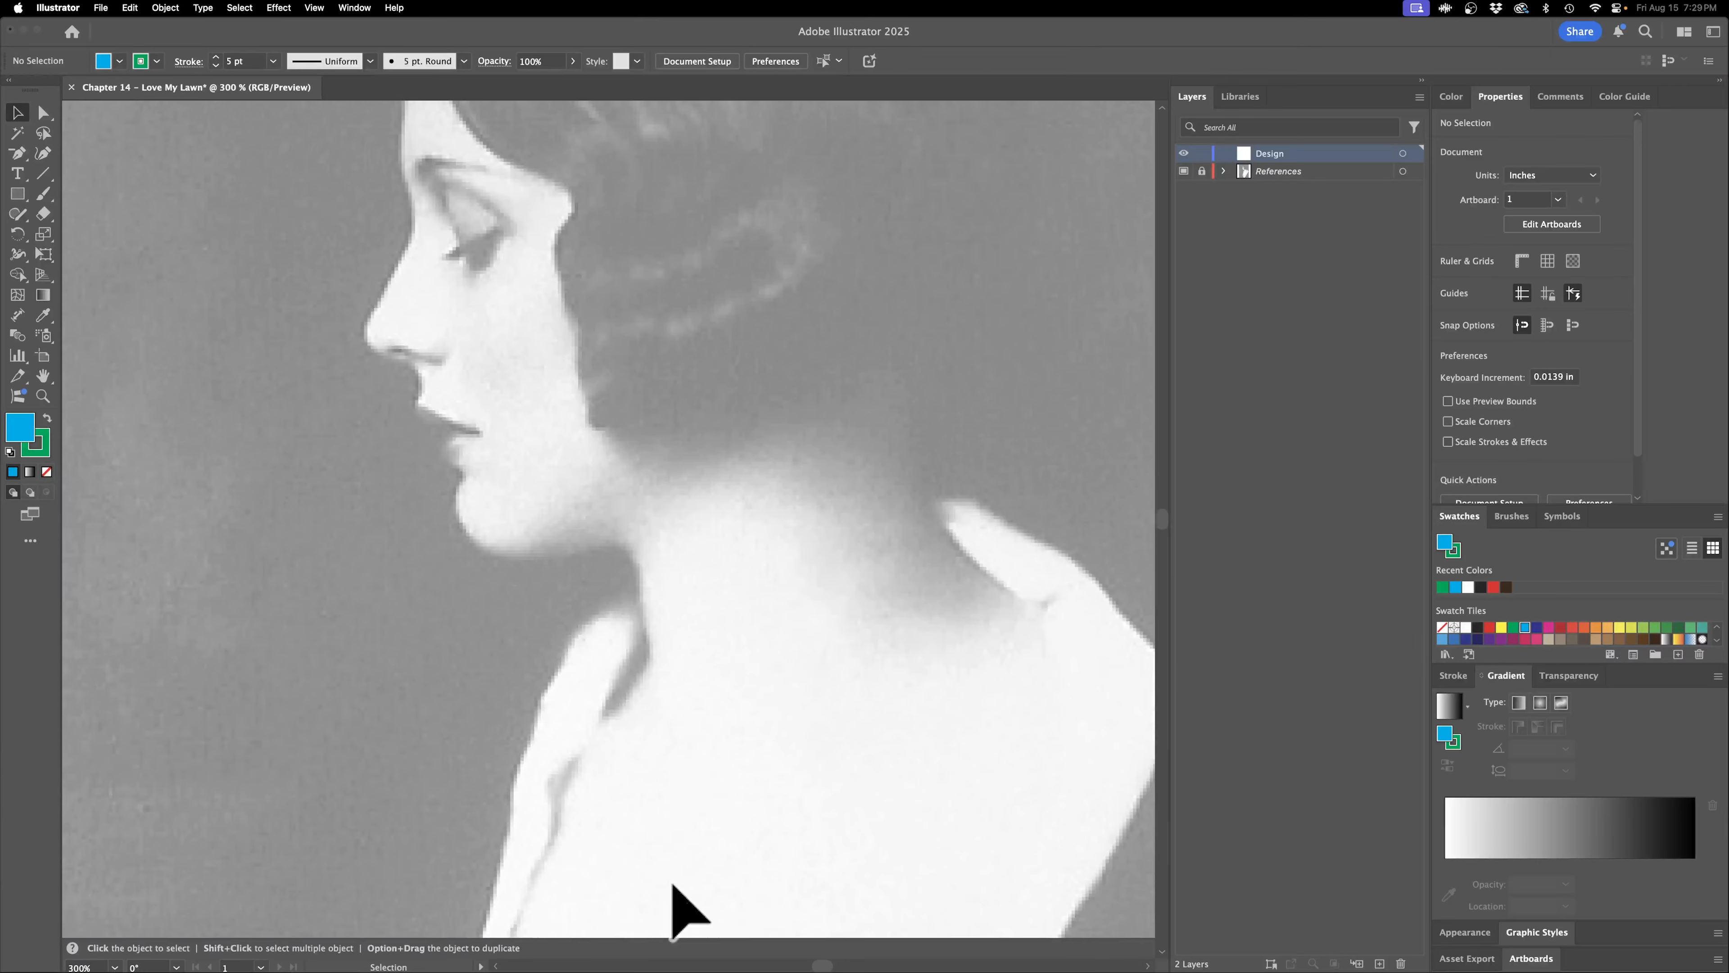
drag(753, 688, 708, 967)
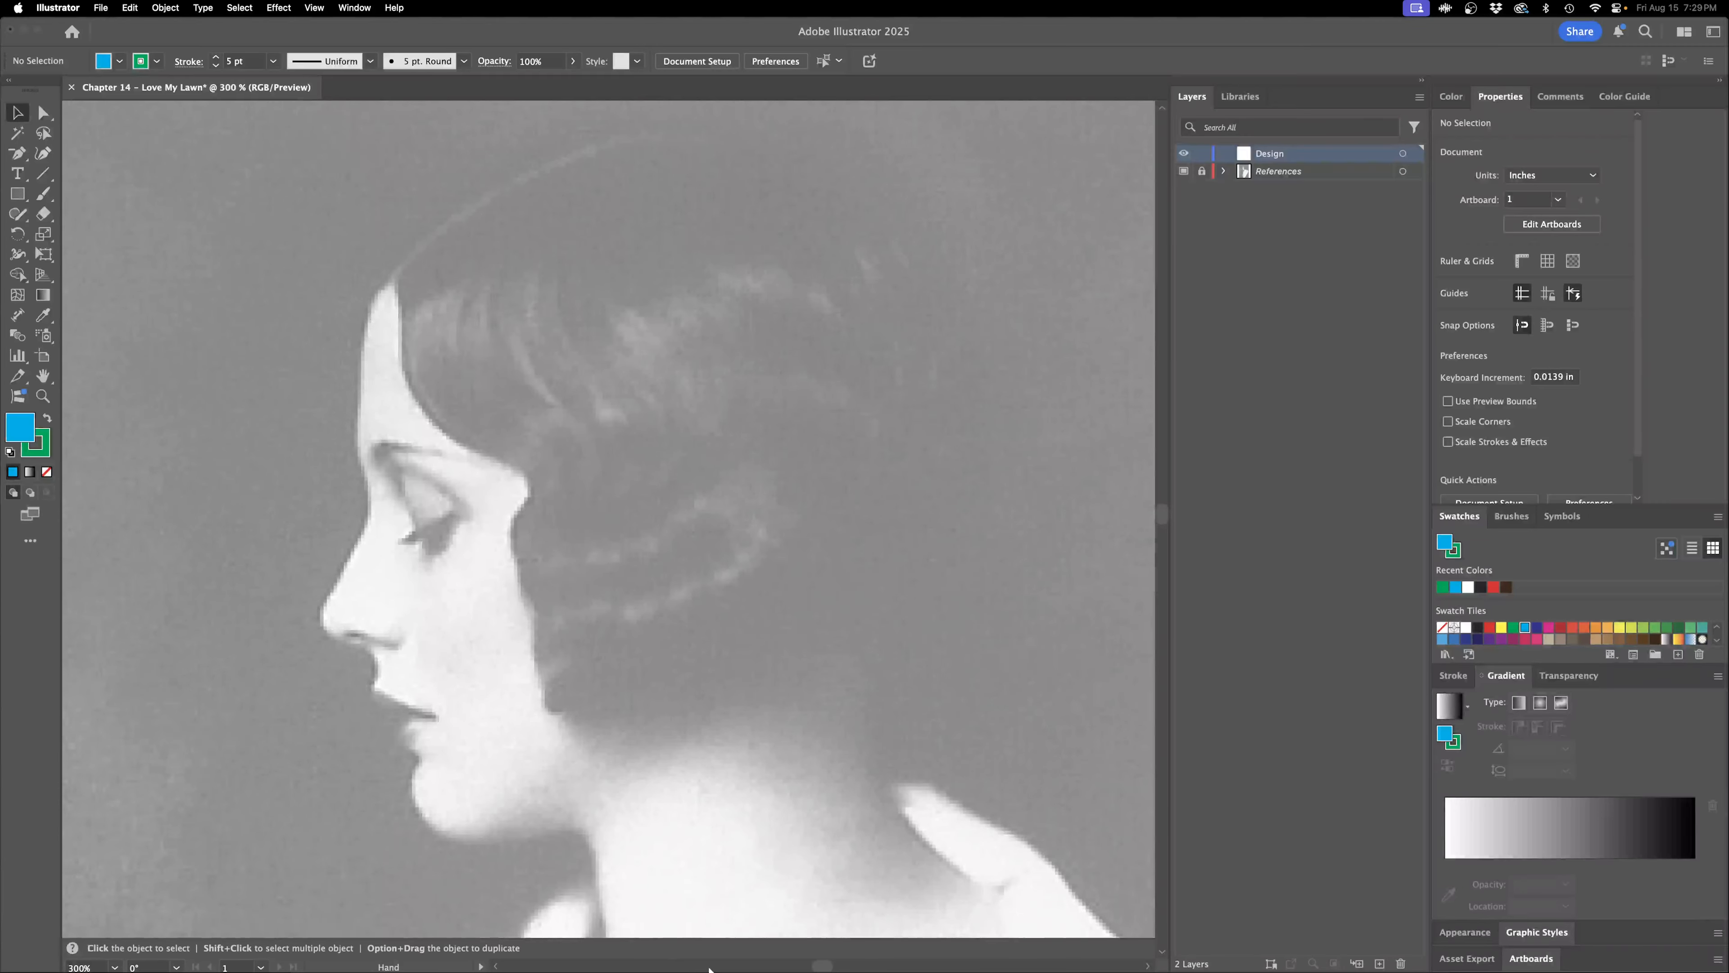
key(super+minus)
drag(666, 827, 865, 745)
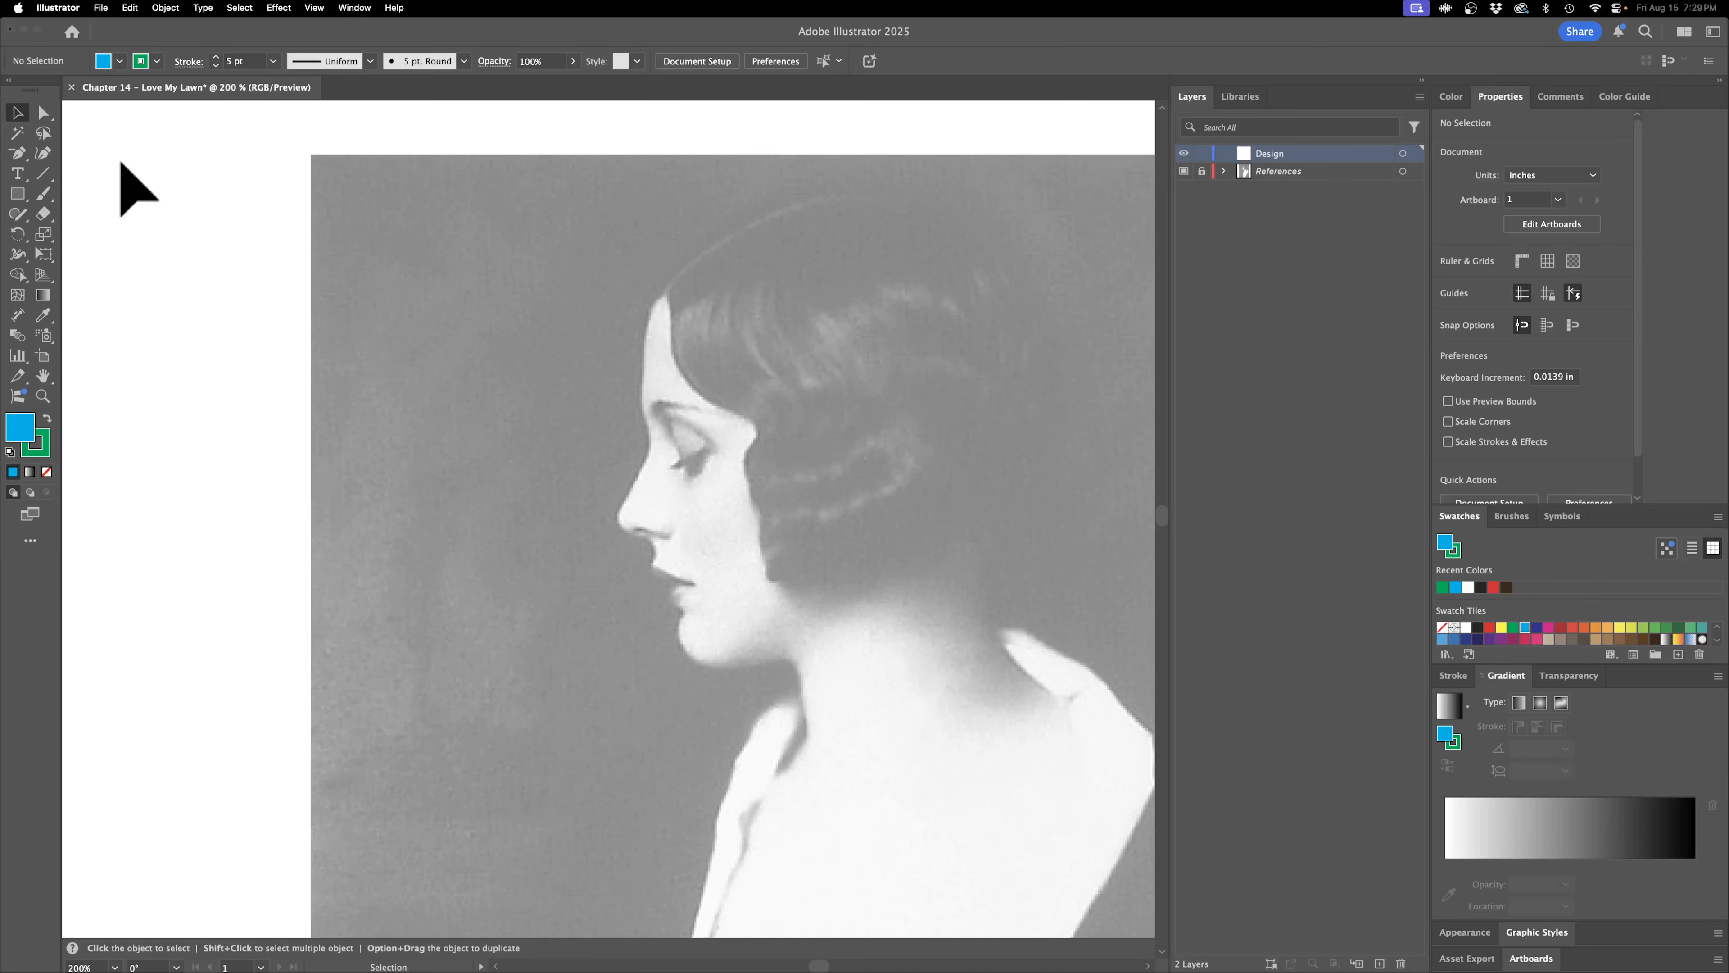
click(19, 157)
drag(26, 158, 66, 150)
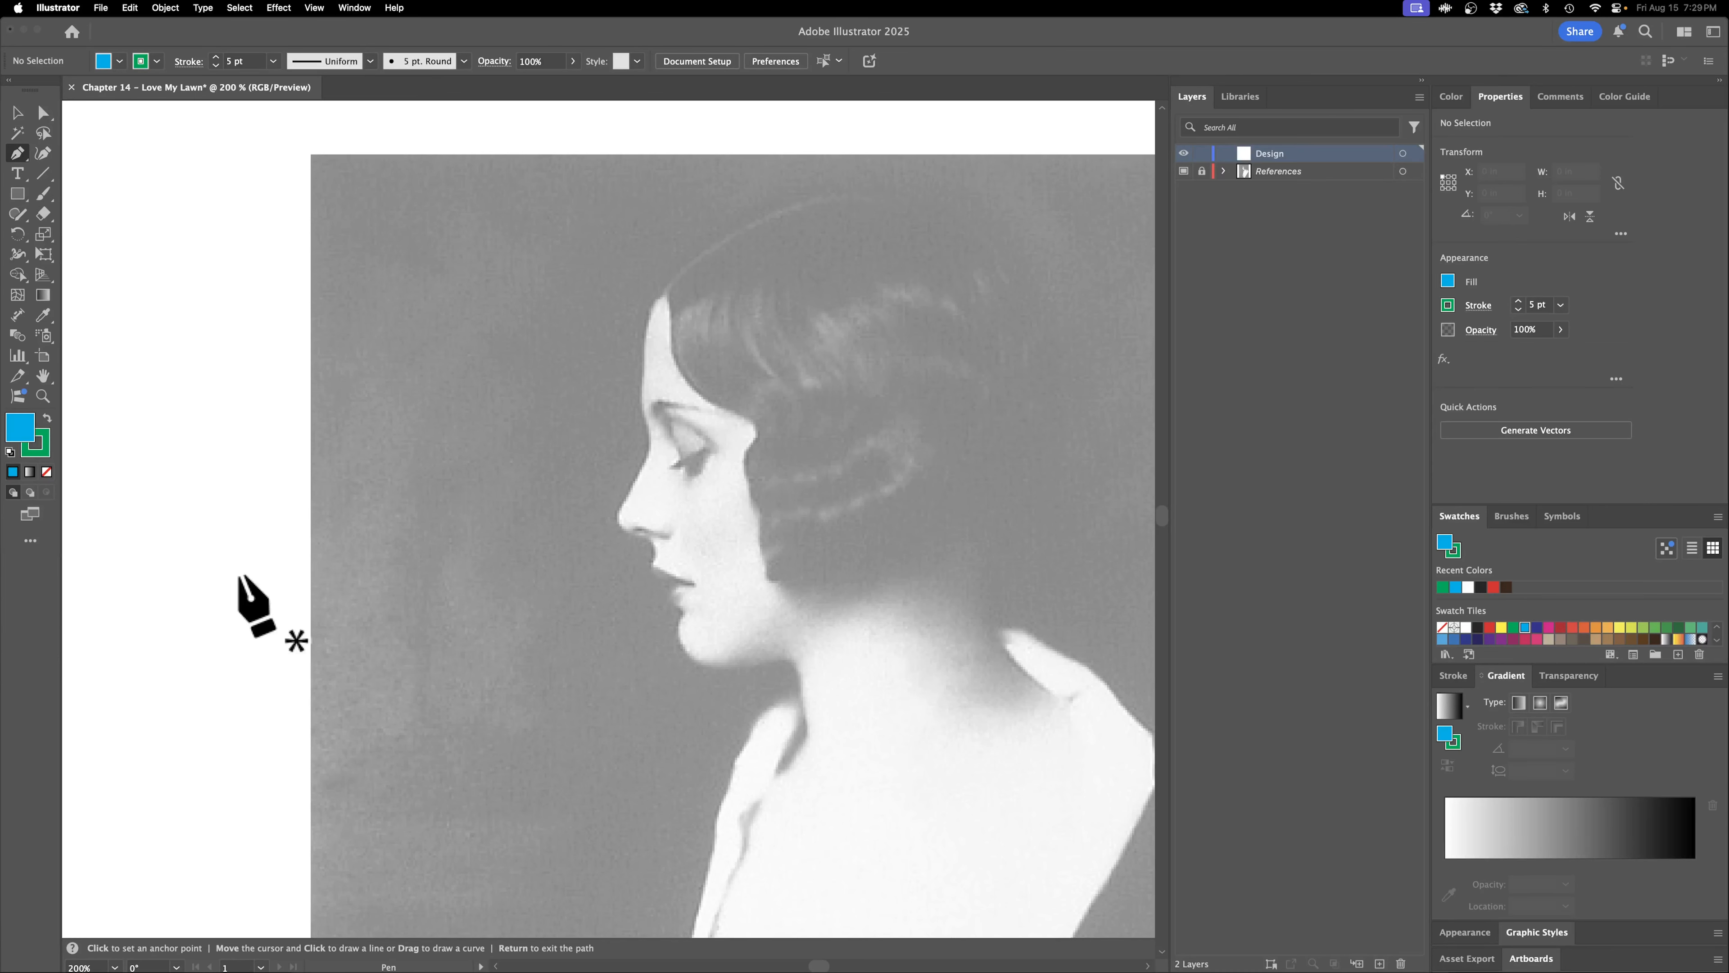
click(648, 446)
click(636, 477)
click(611, 518)
click(644, 530)
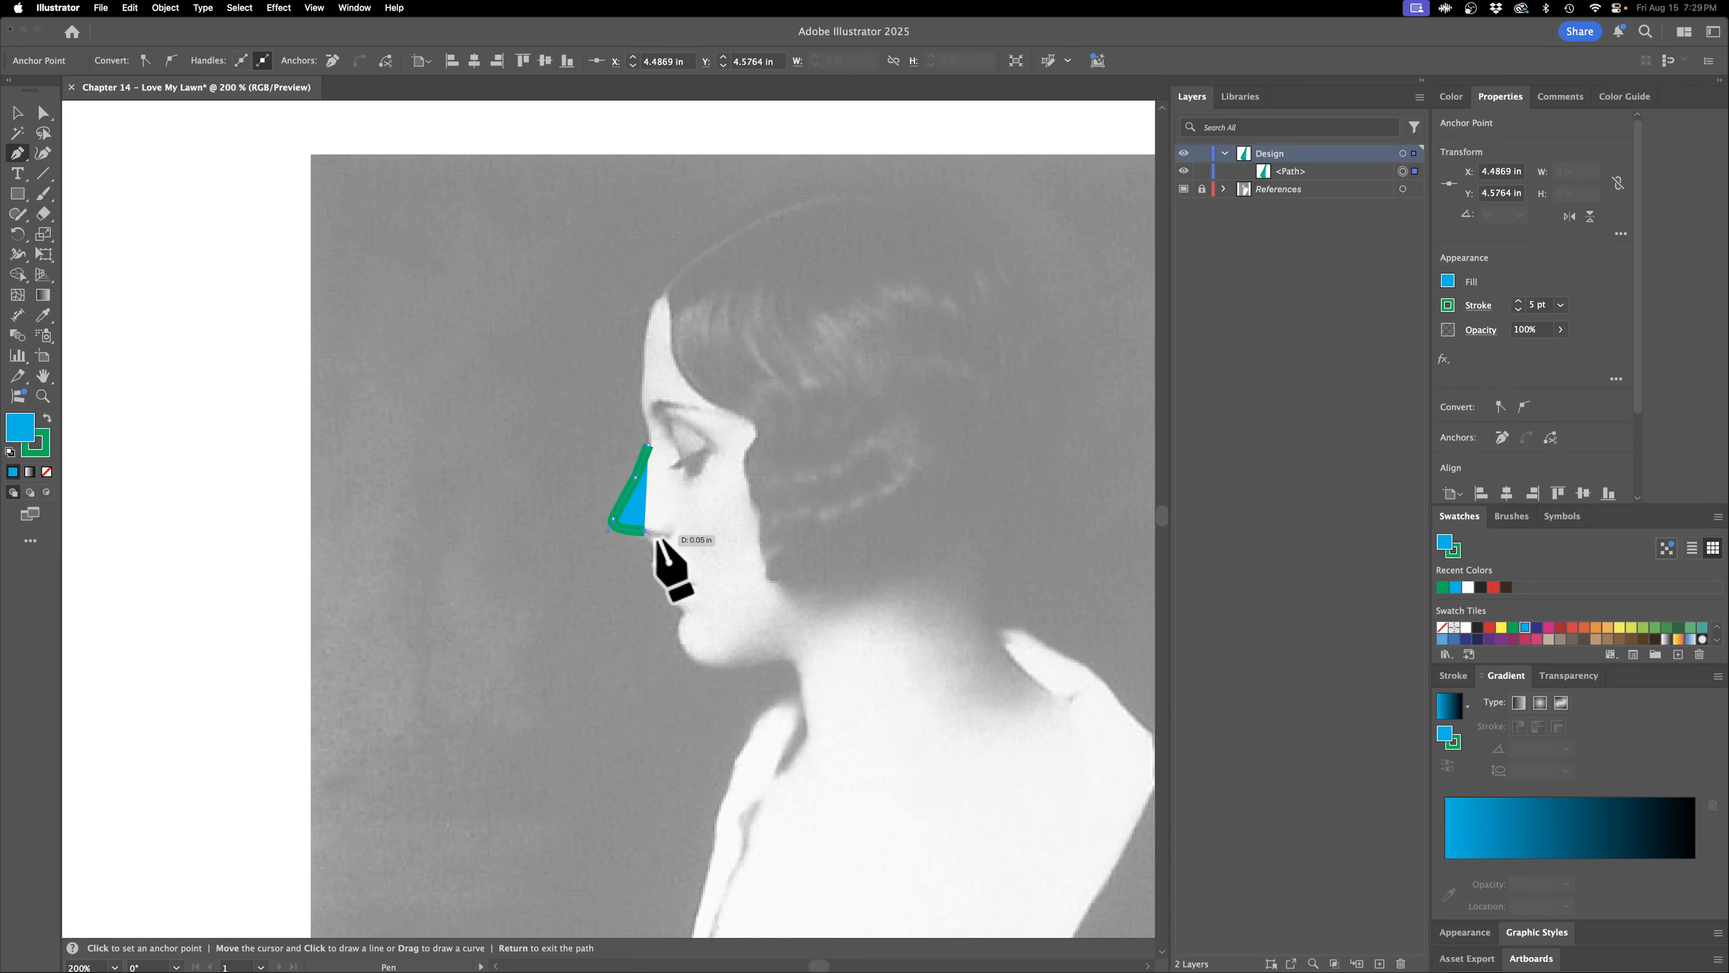
click(665, 548)
click(654, 564)
click(676, 573)
click(676, 619)
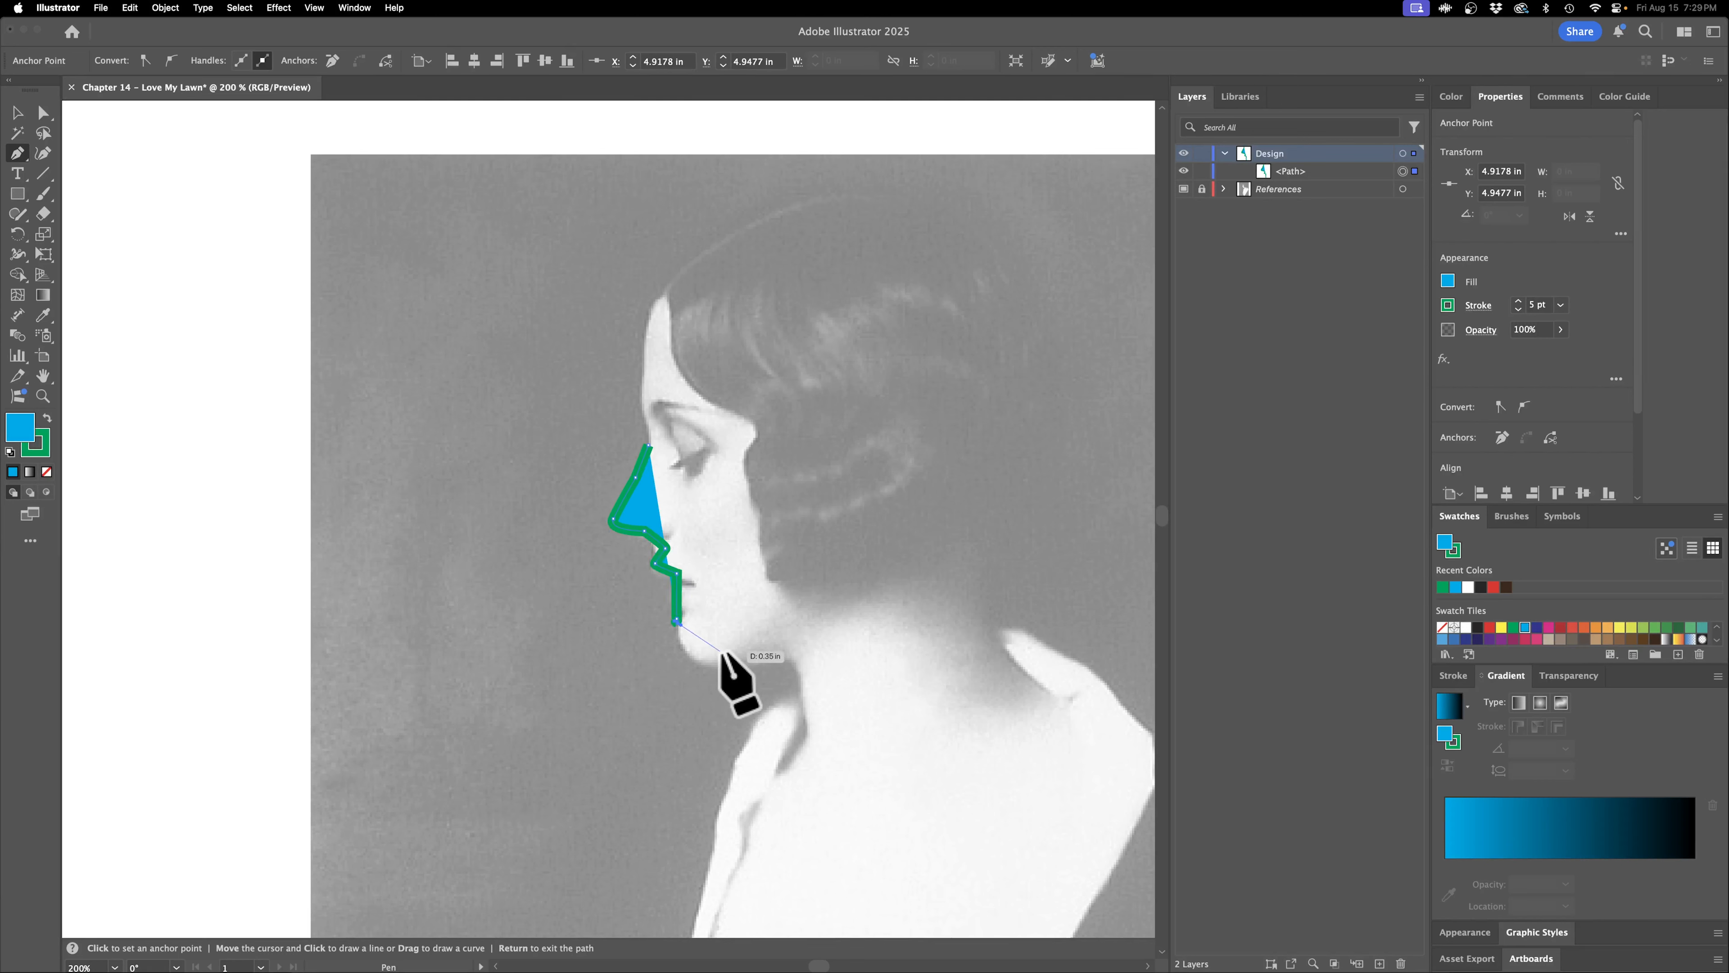
click(719, 649)
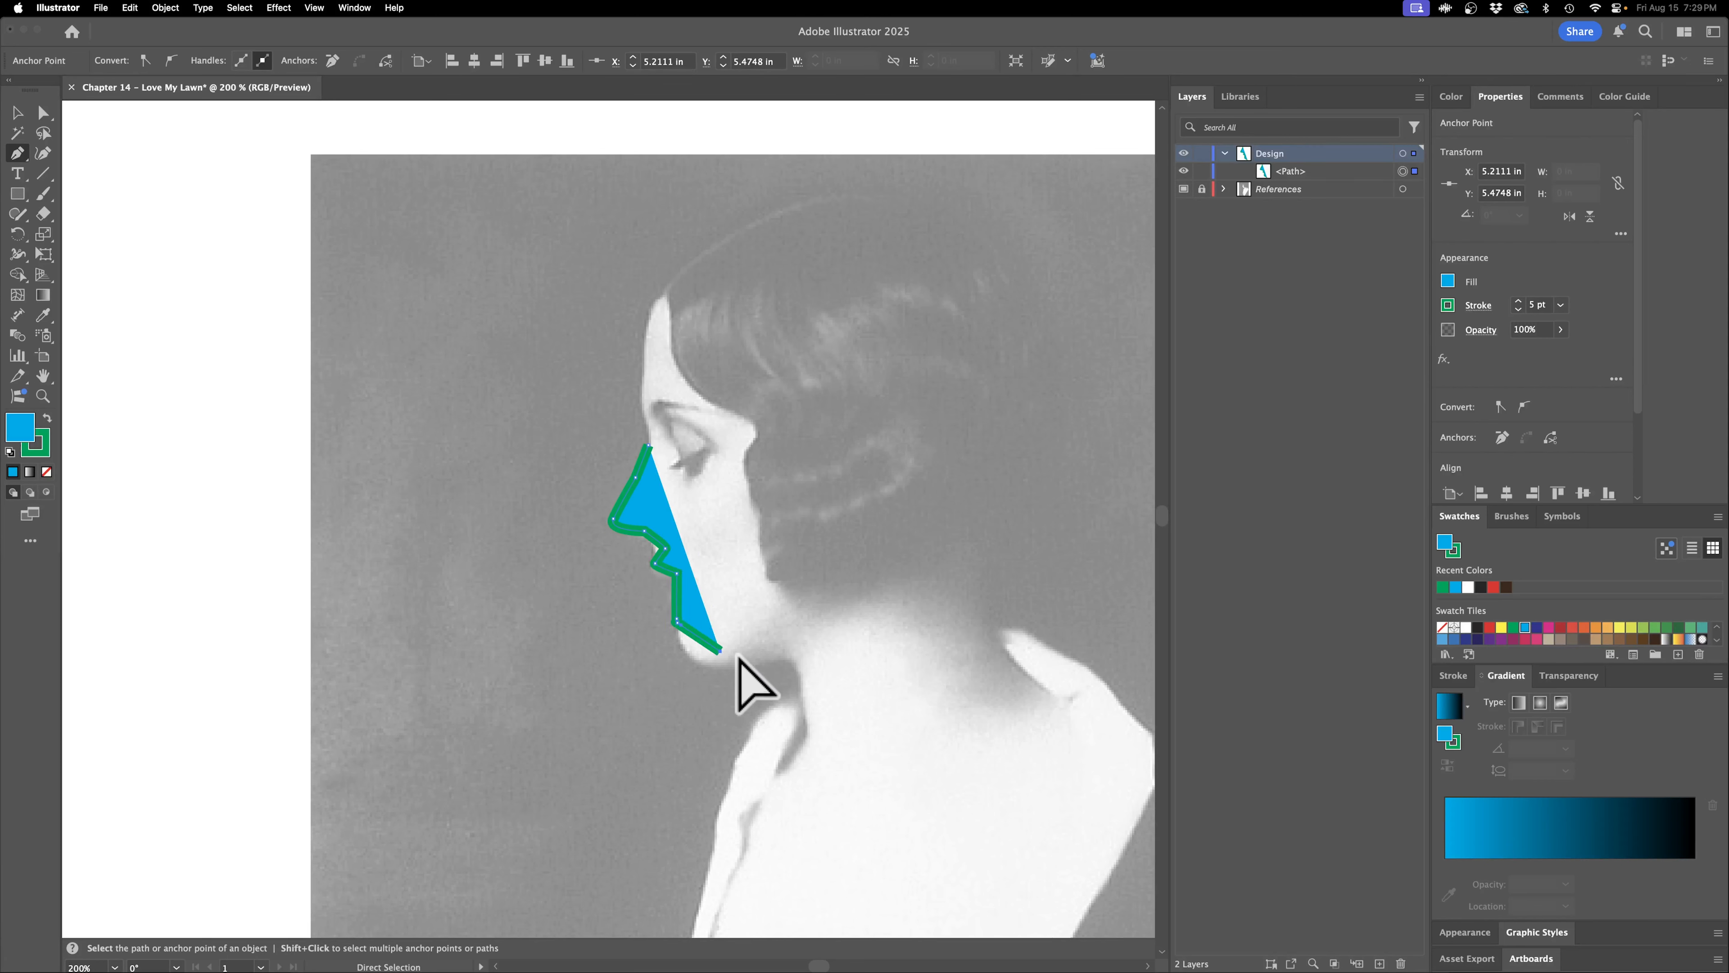
key(super+z)
key(super+z)
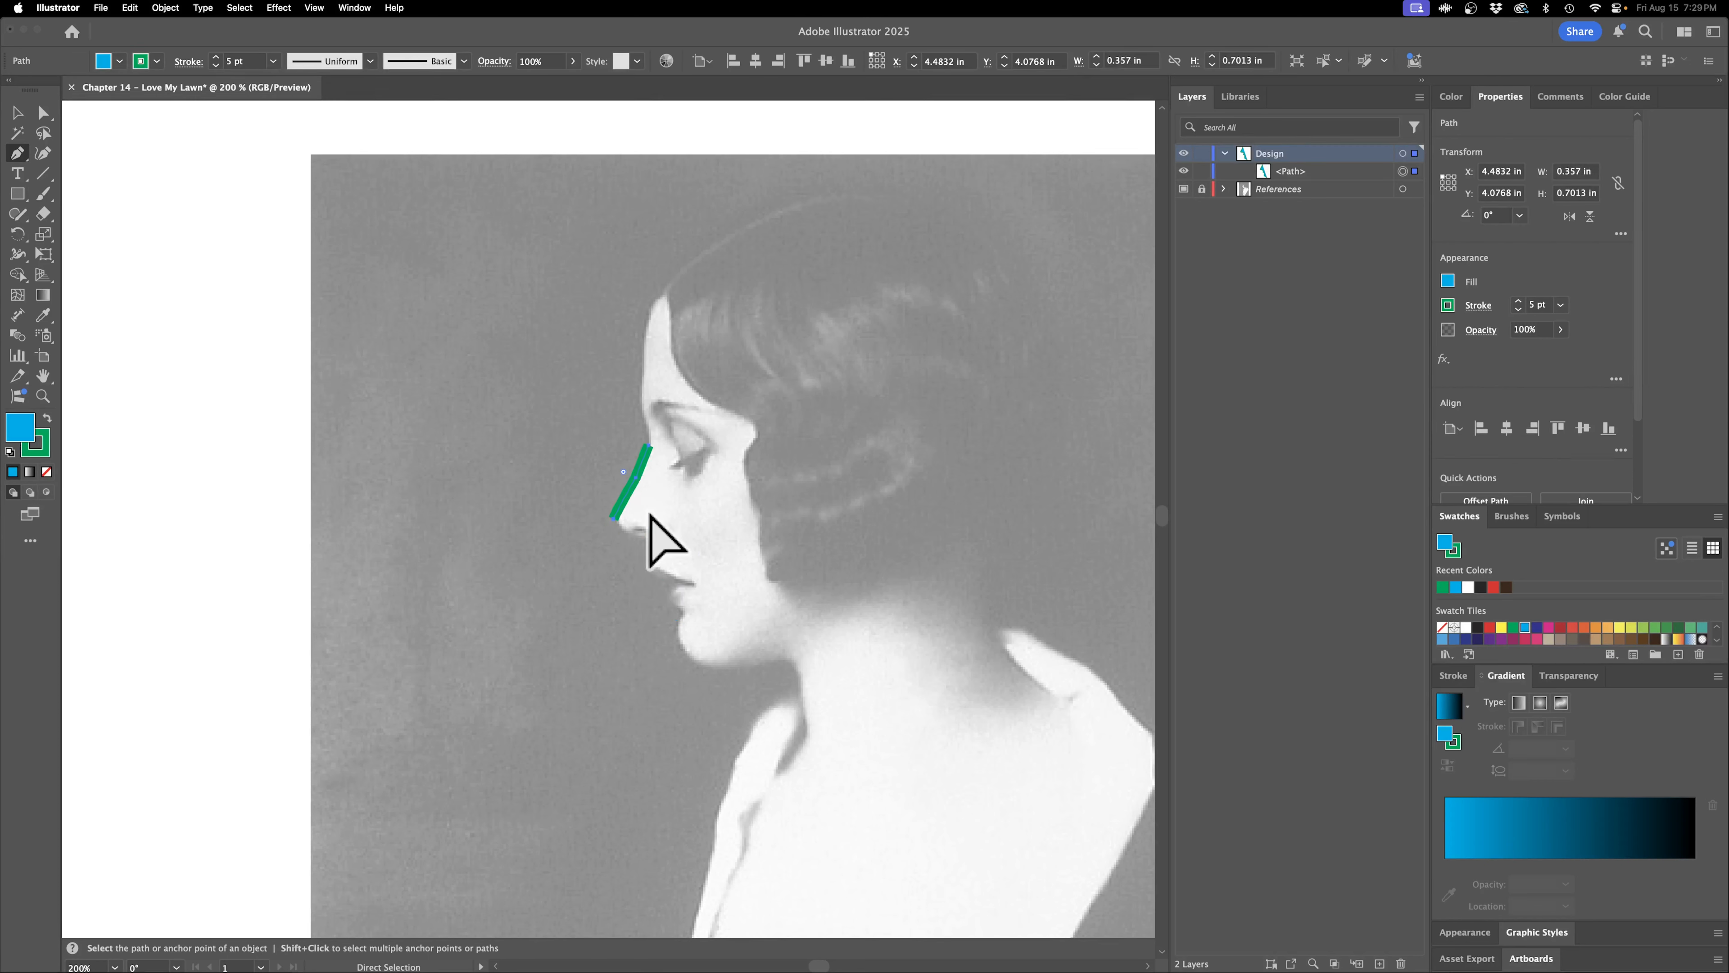
key(super+z)
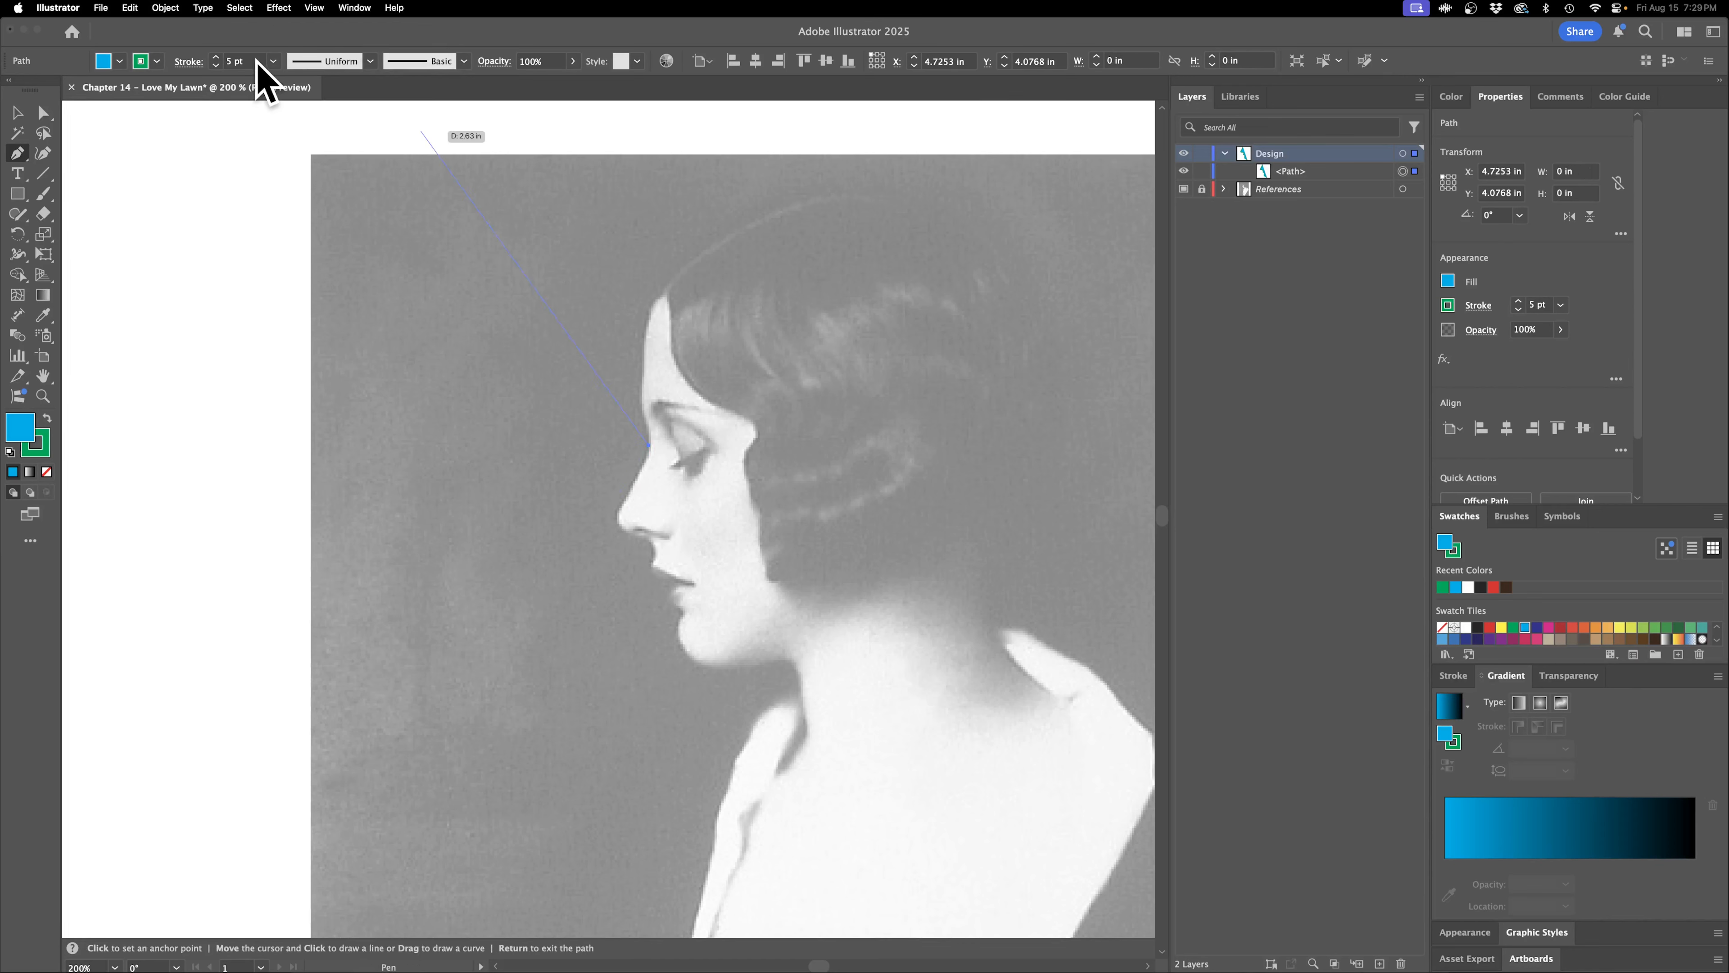
click(234, 68)
text(2)
click(119, 61)
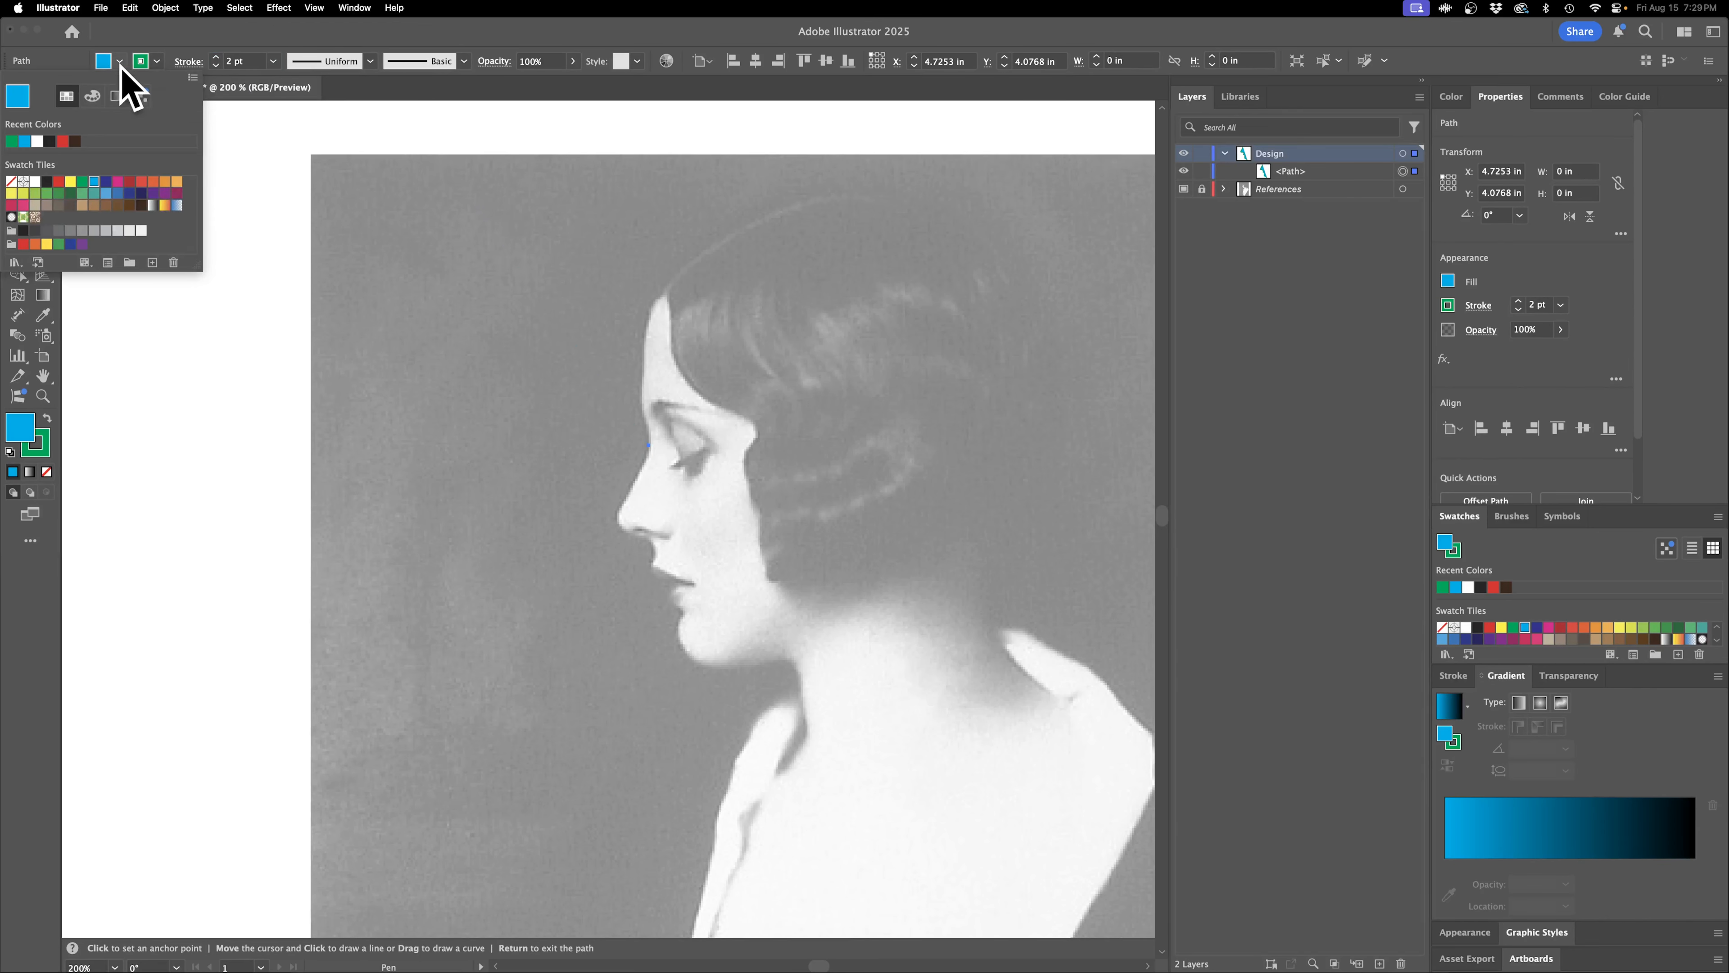
click(12, 181)
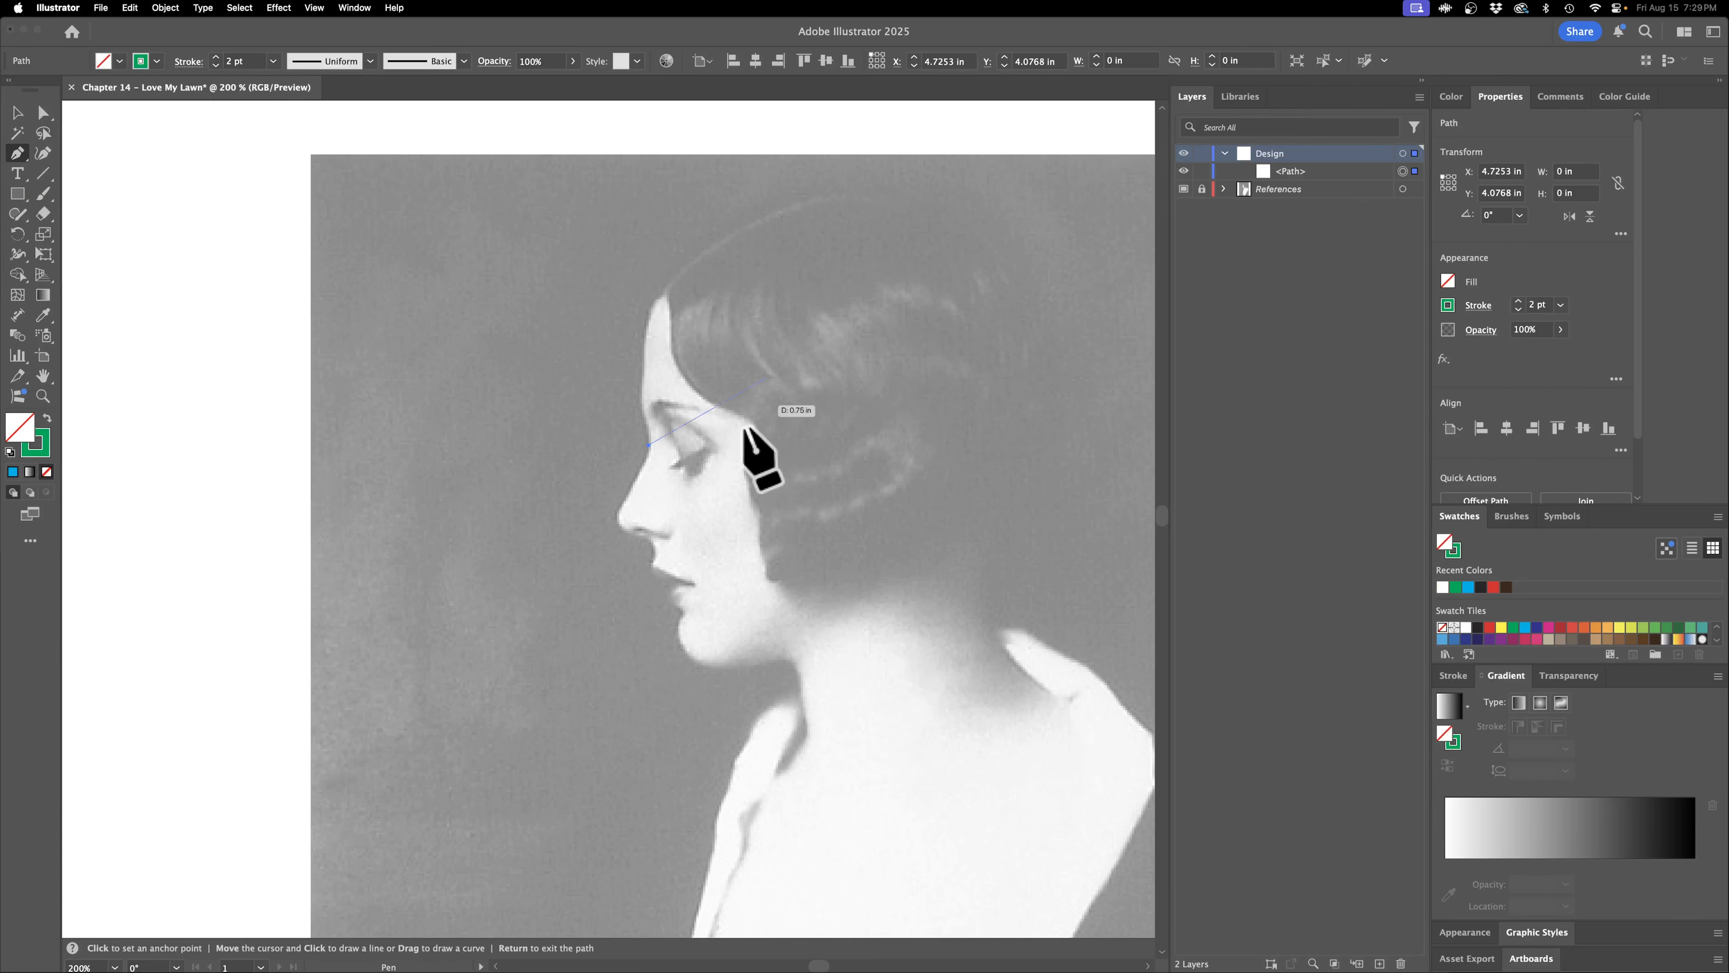
key(super+z)
key(super+z)
key(super+z)
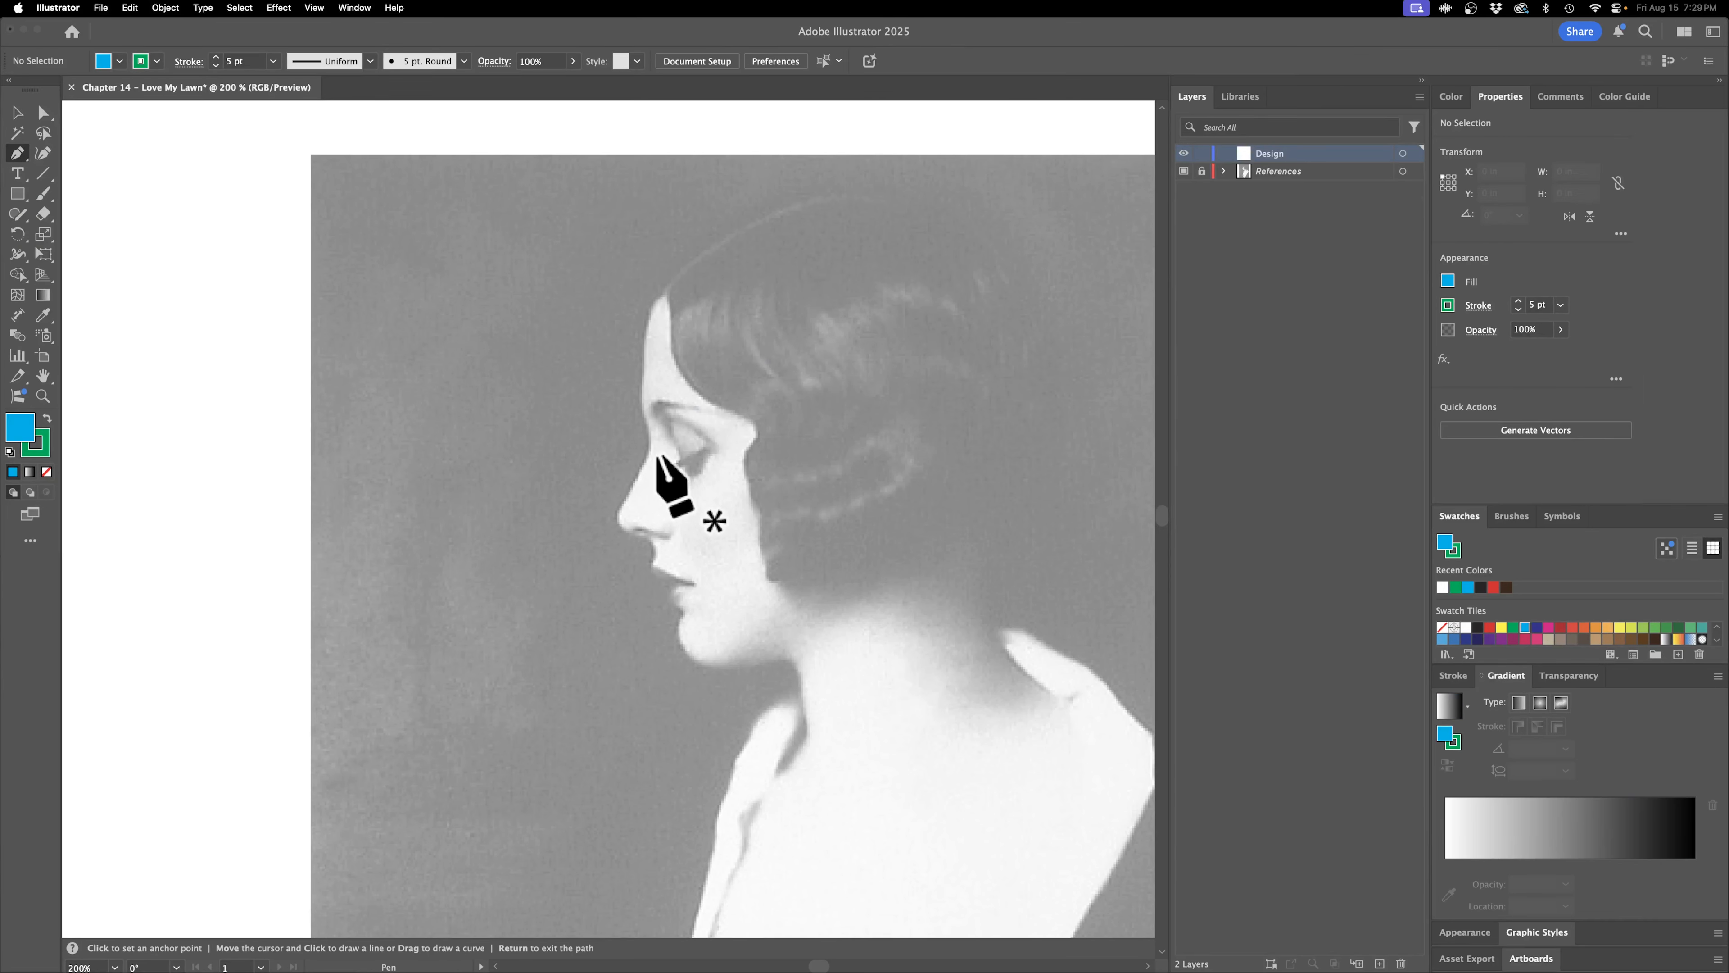
Set no fill and a 2 pt green stroke, and trace the woman's profile with Pen anchors from the brow down to the lower lip.
click(120, 61)
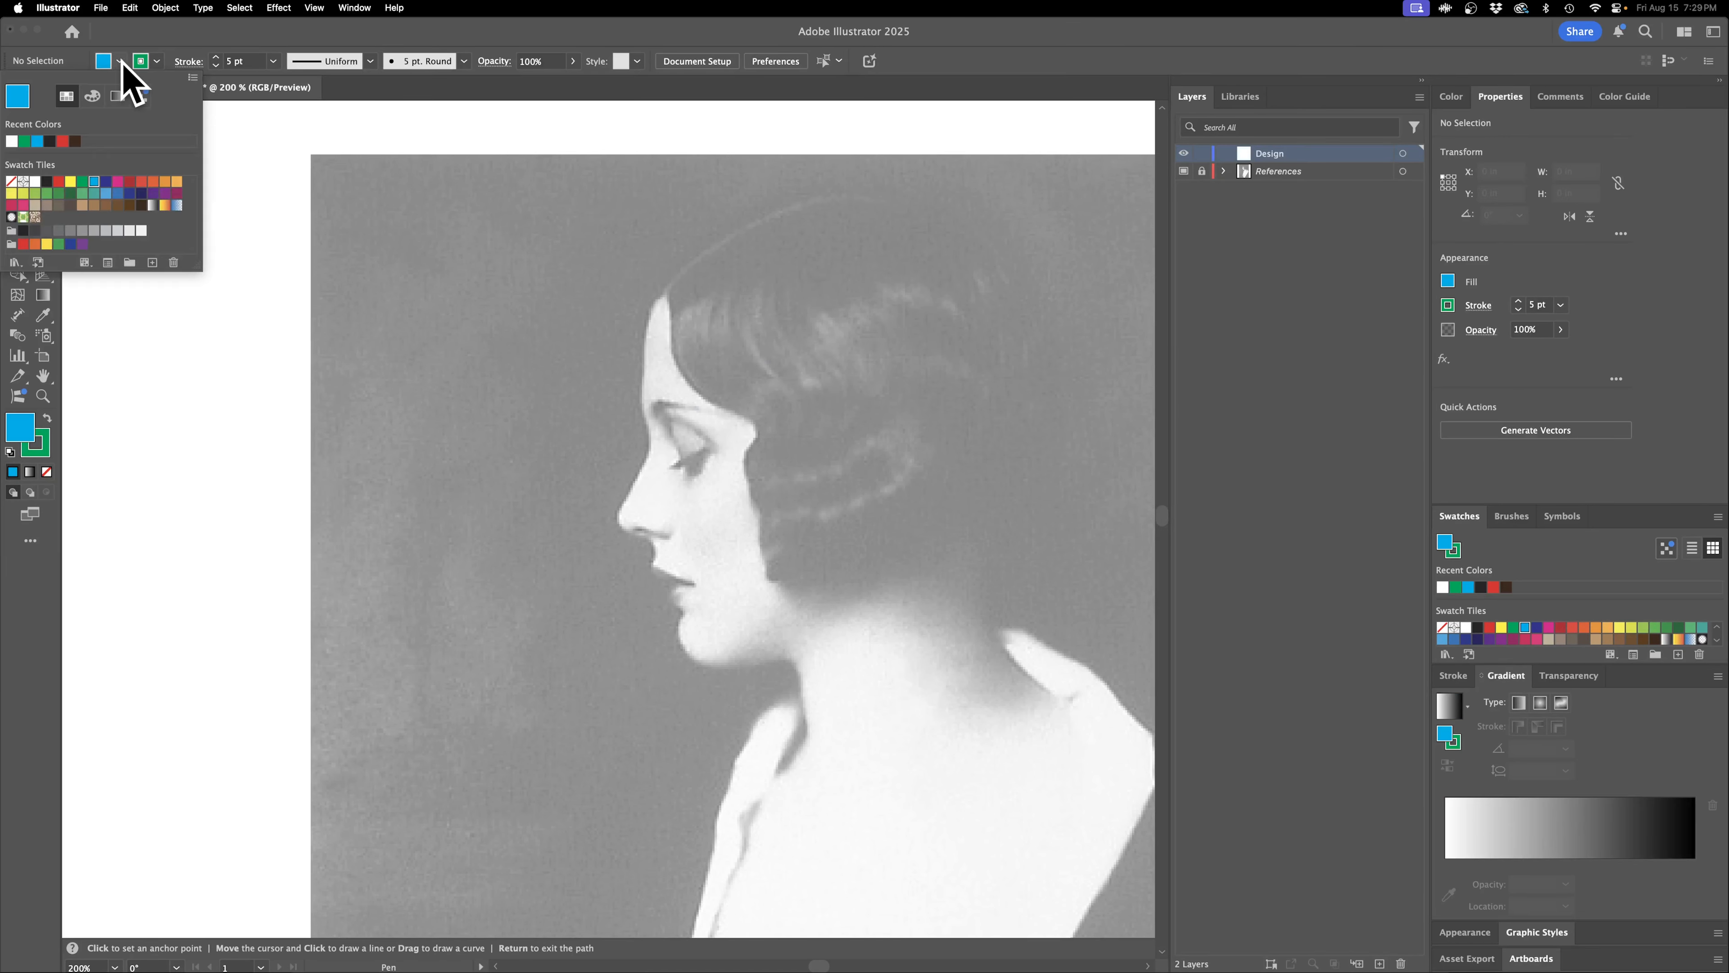
click(11, 181)
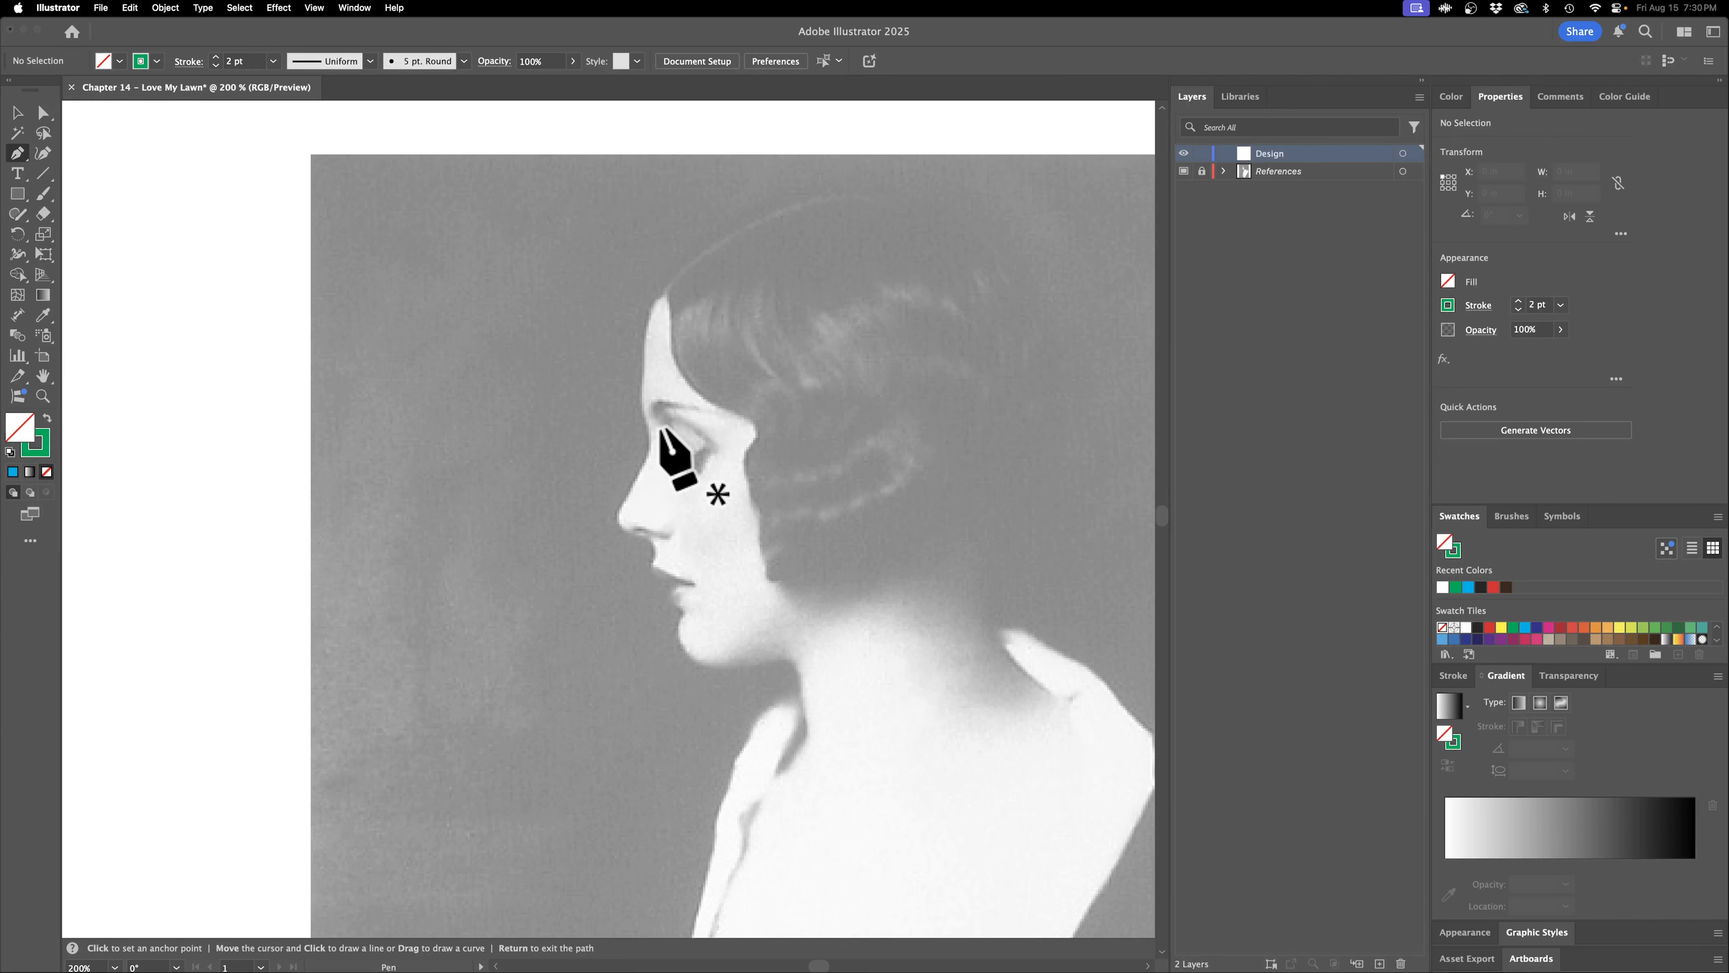
click(640, 404)
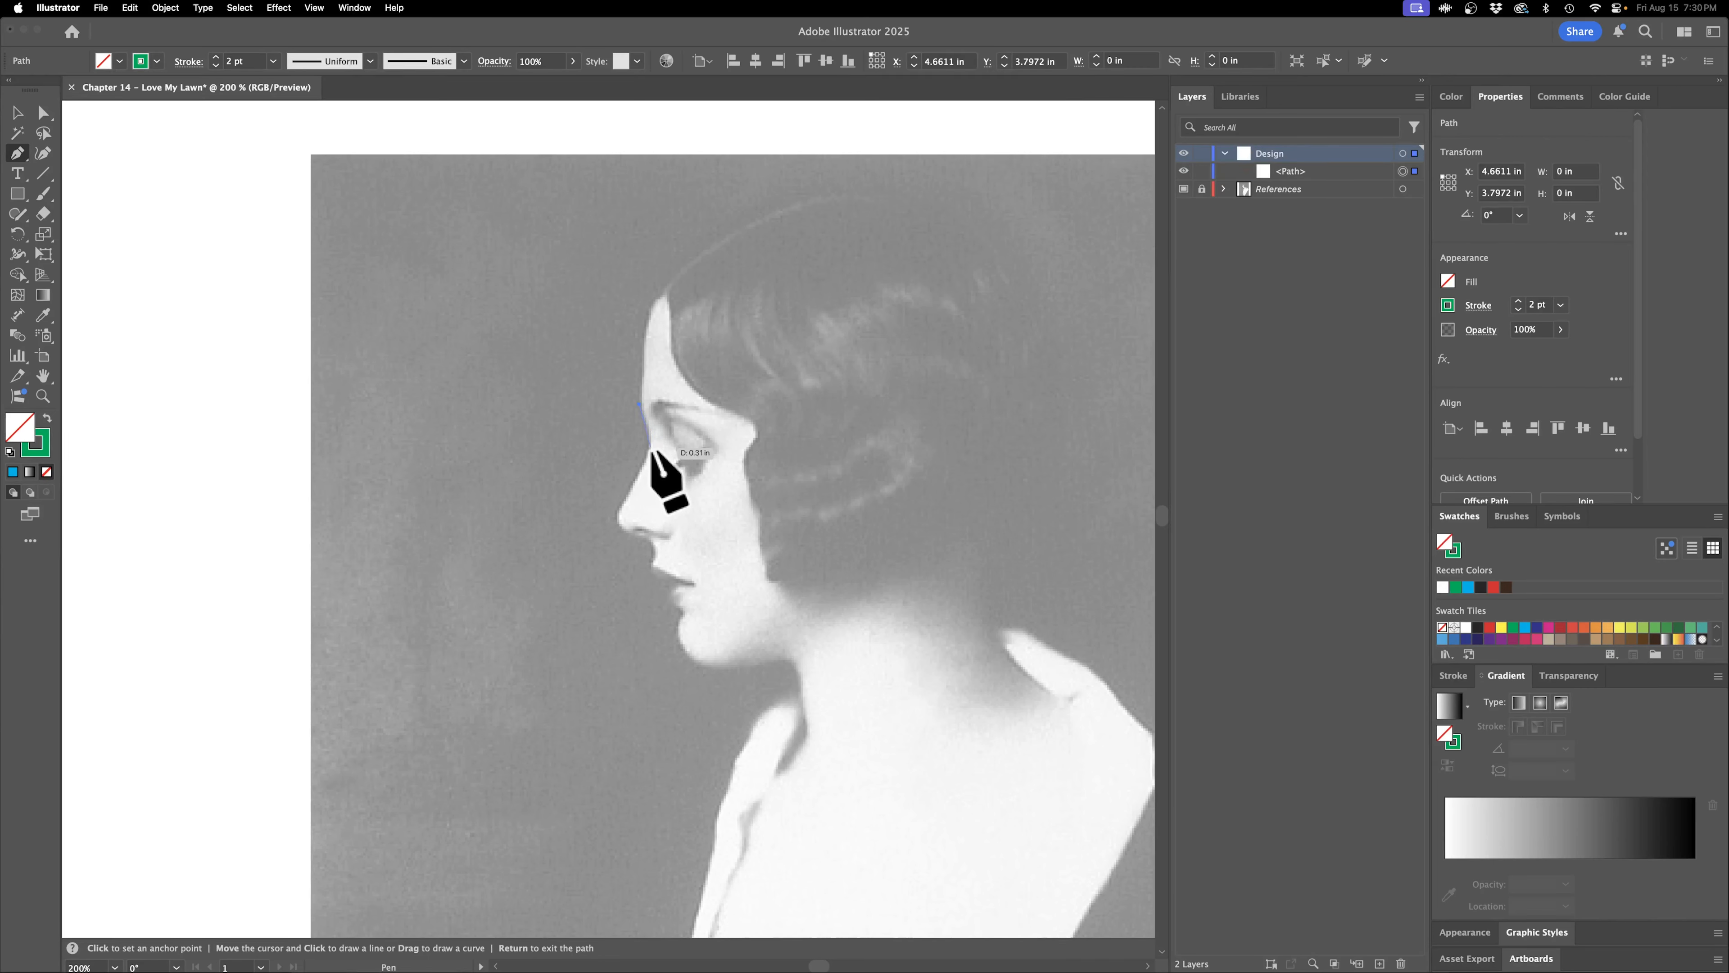
click(647, 452)
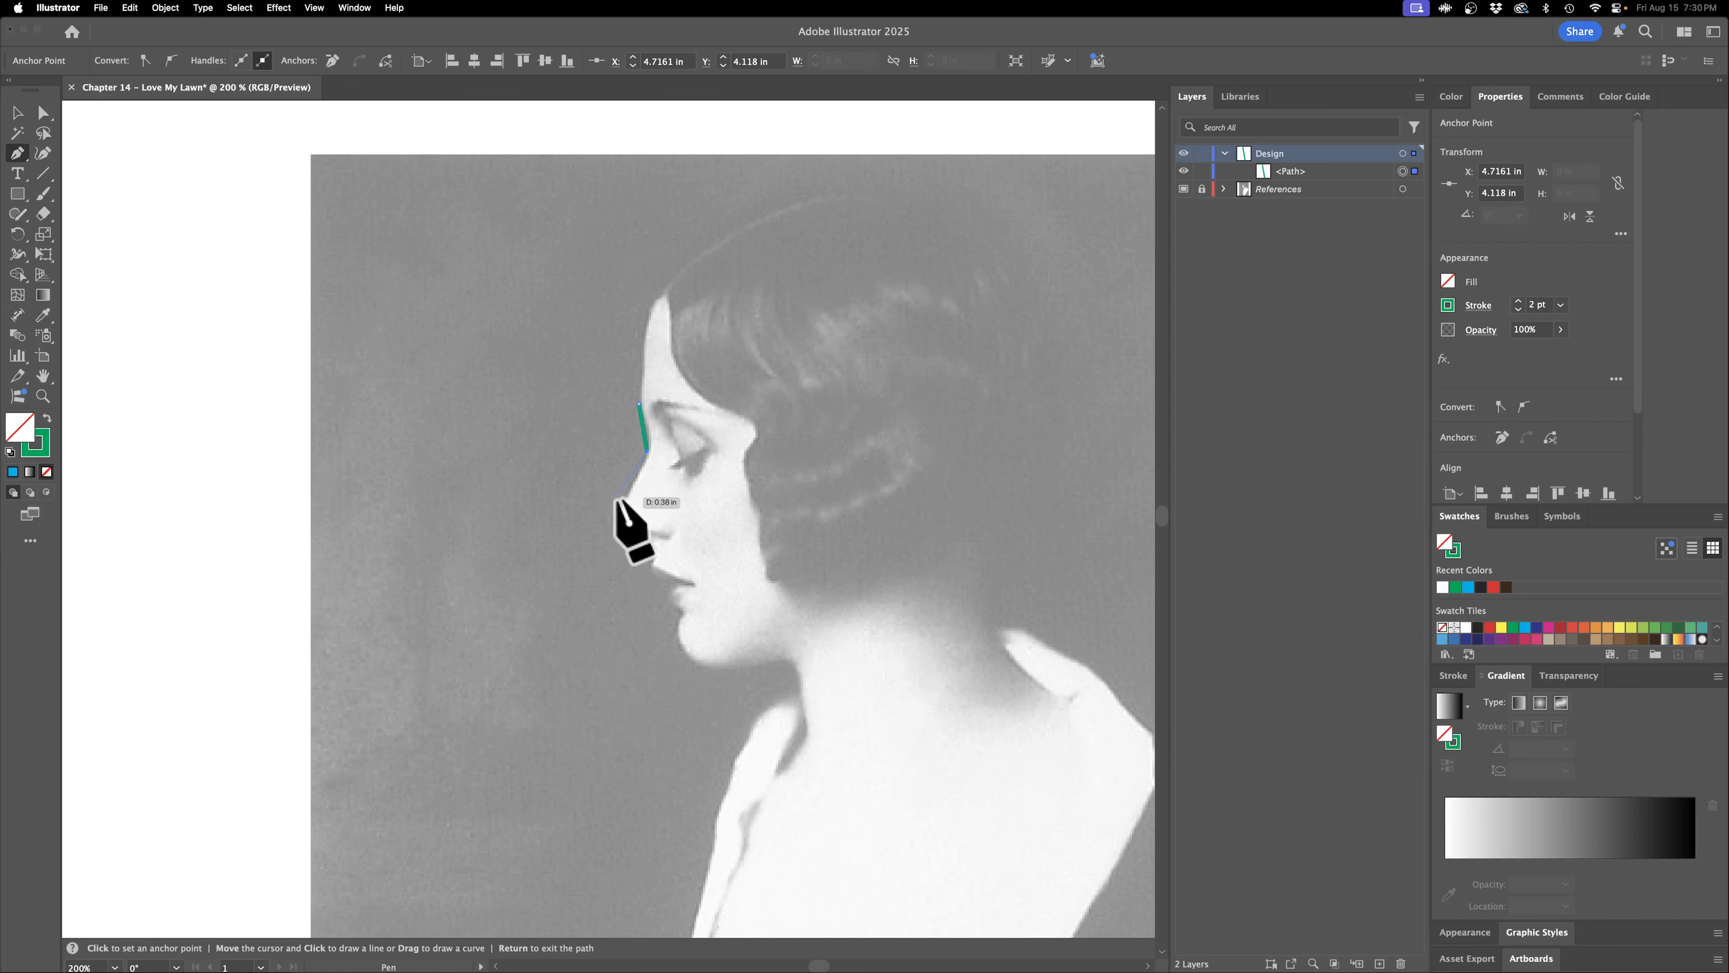
click(621, 506)
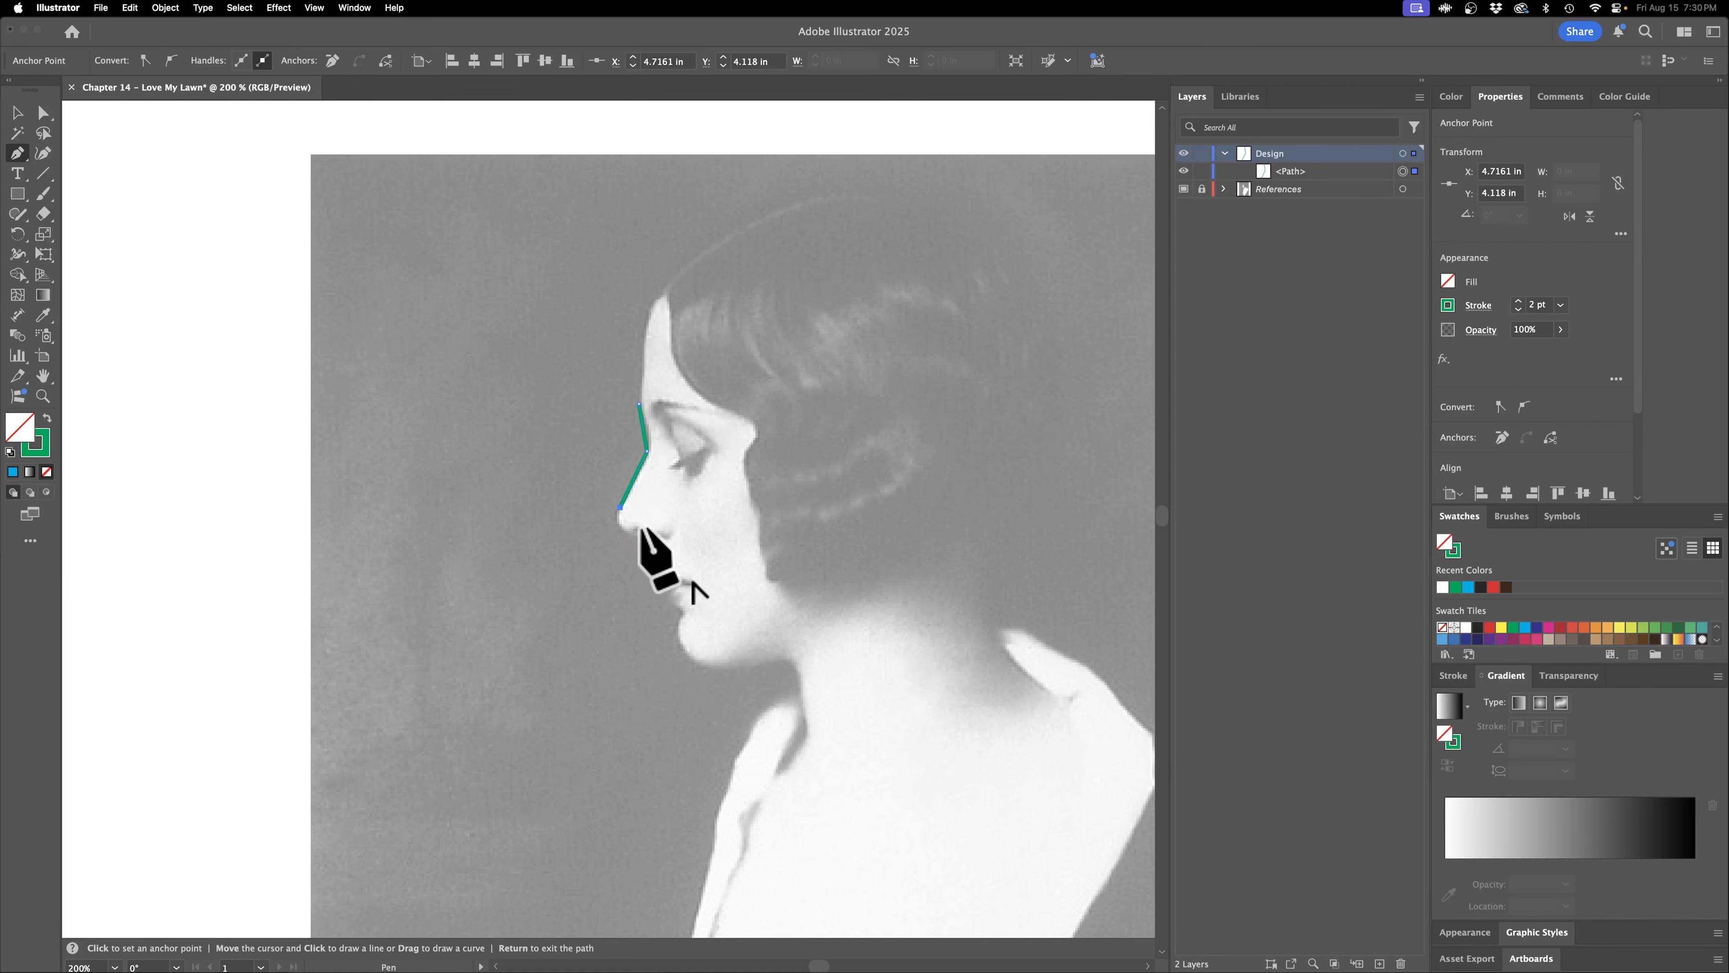
click(623, 530)
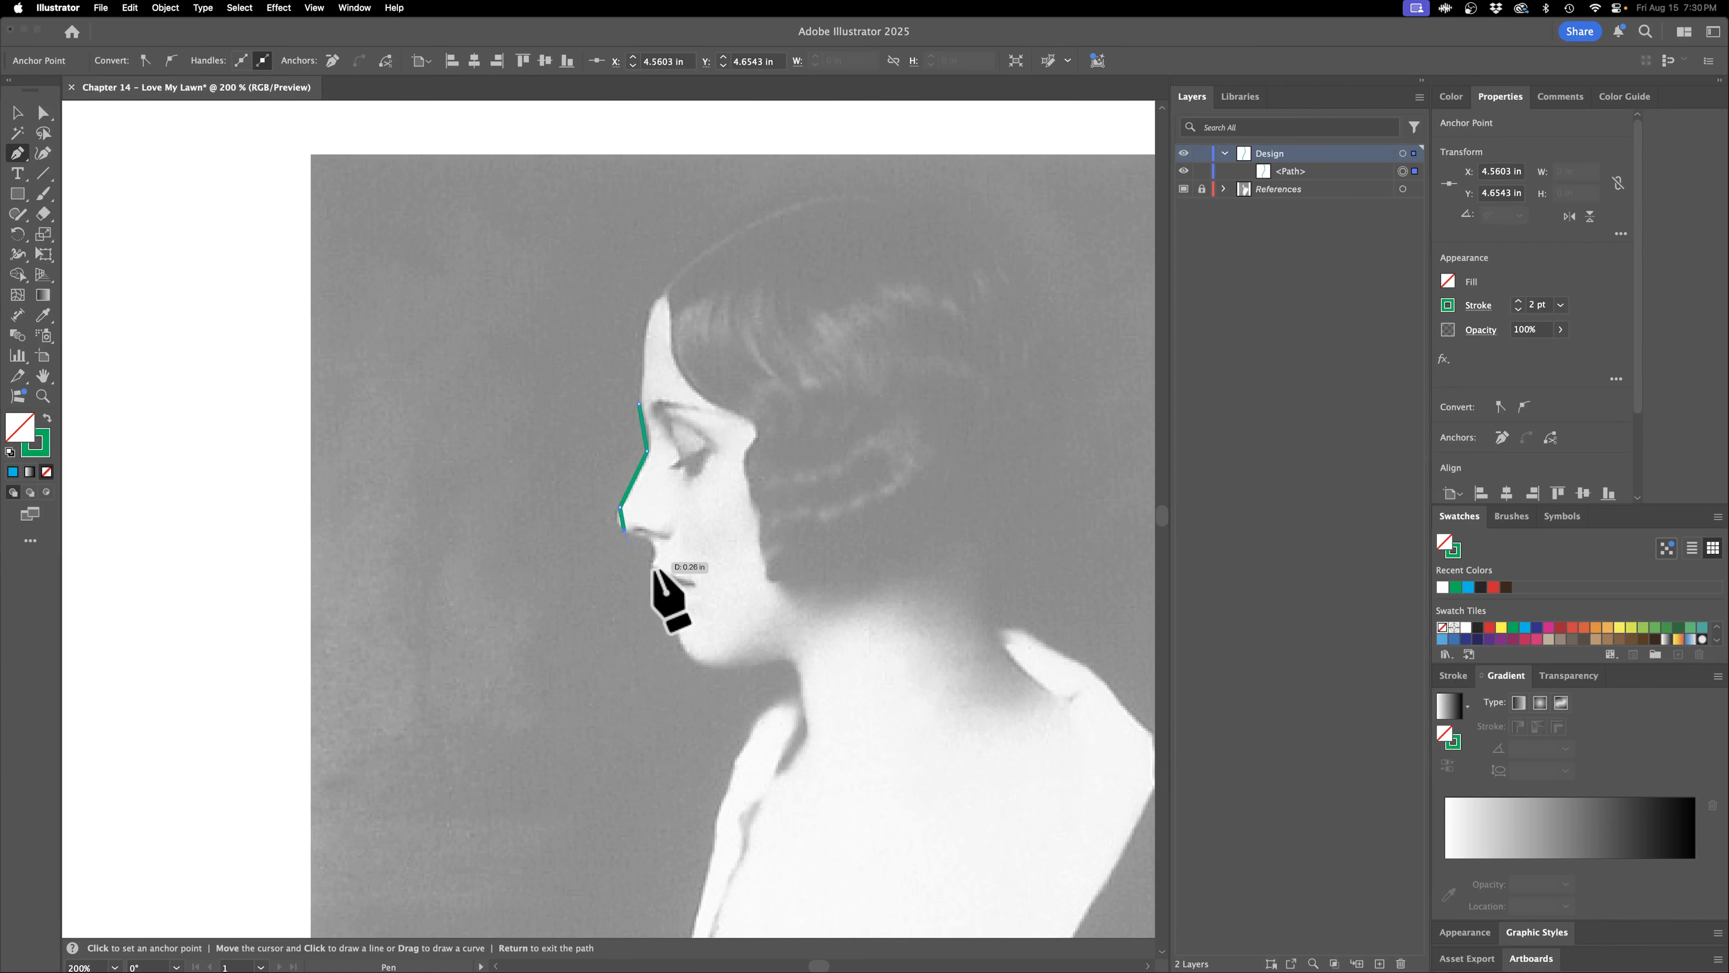
click(652, 541)
click(650, 566)
click(673, 580)
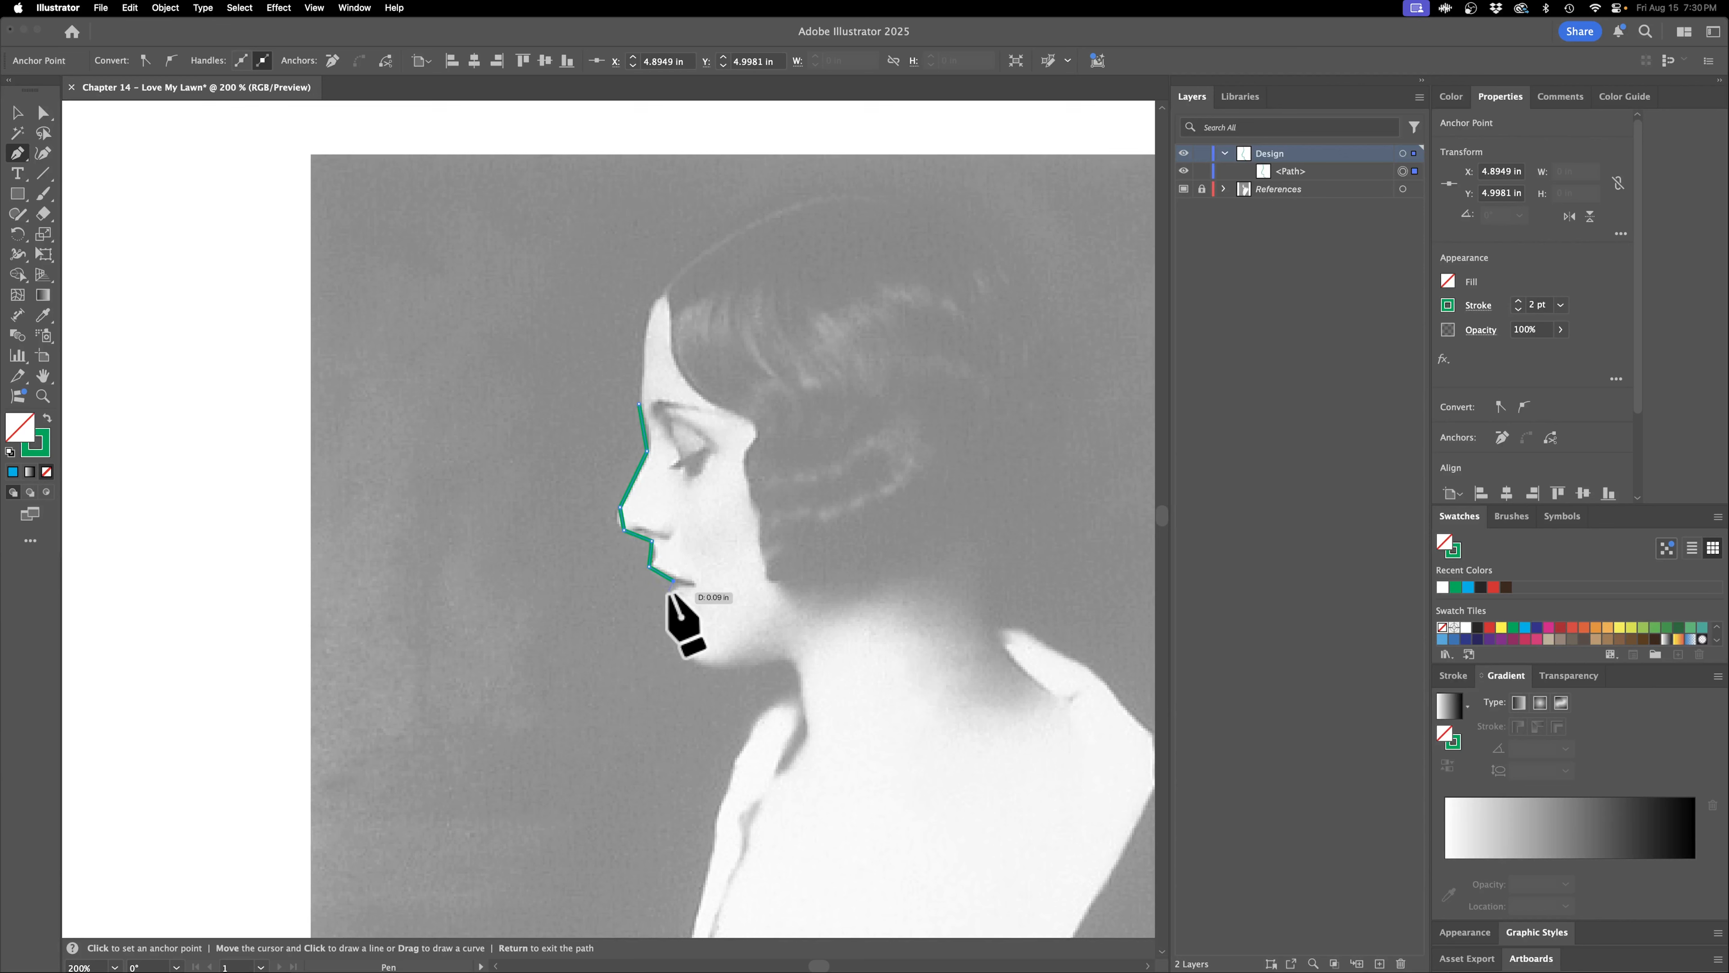
click(669, 592)
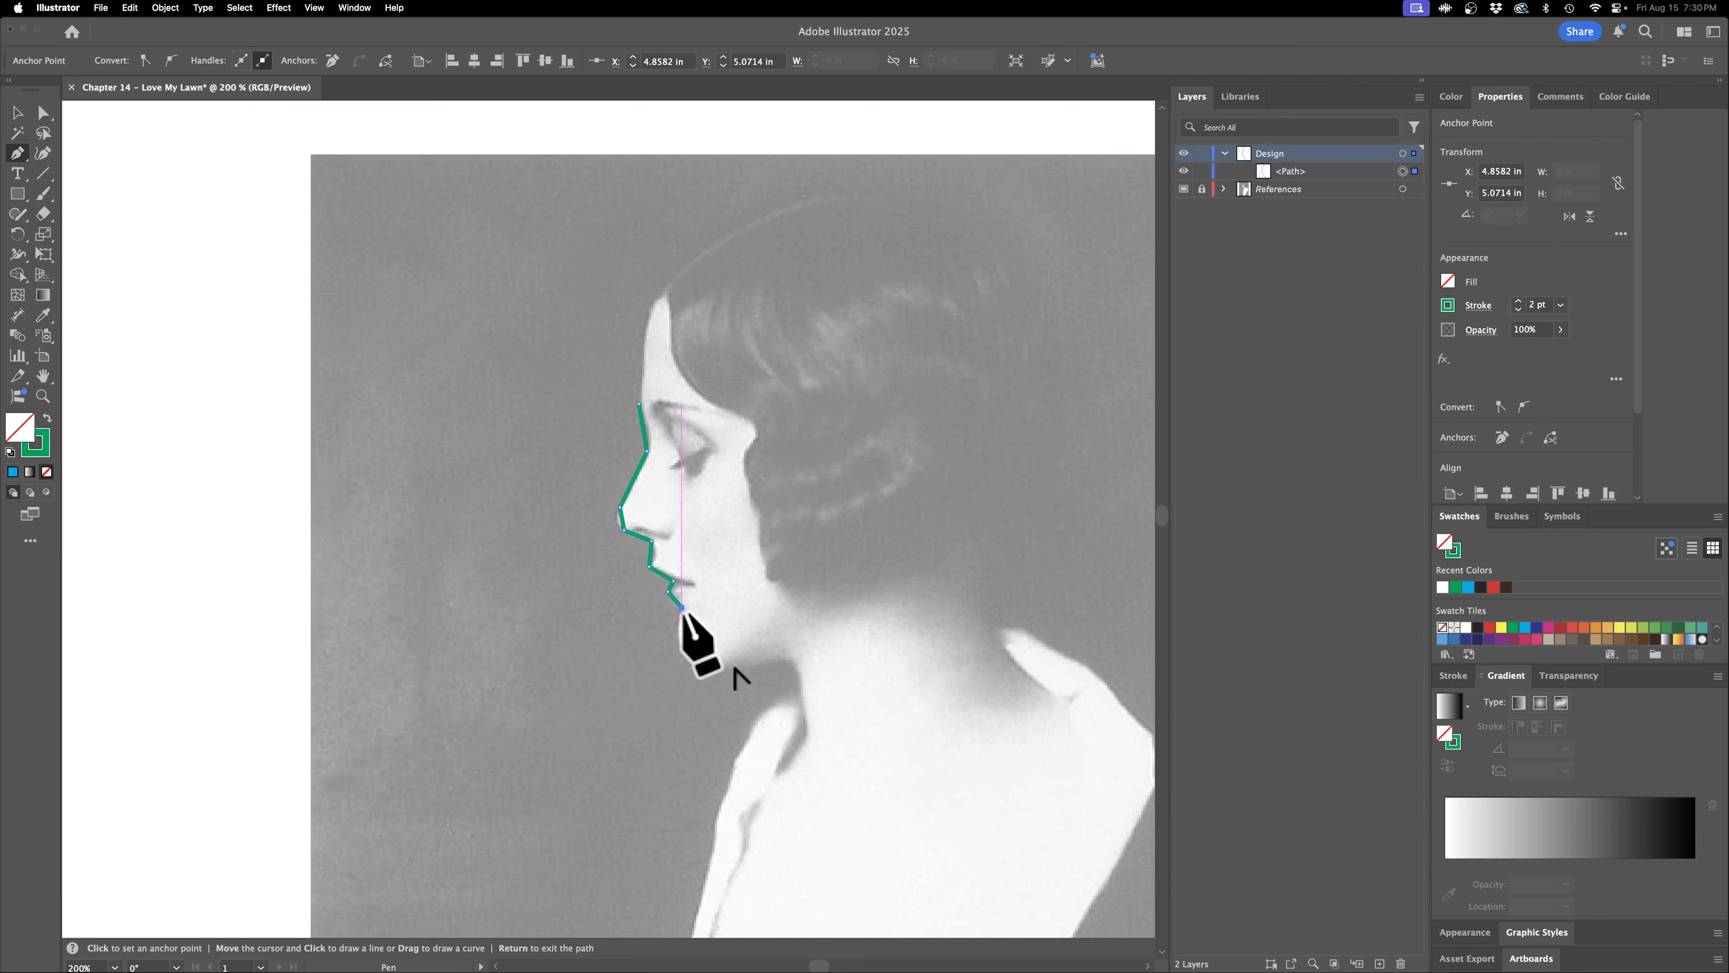
Continue the Pen path along the jaw, neck and collar, and down the garment's front edge to just below the photo.
click(787, 659)
click(802, 693)
drag(729, 723, 735, 490)
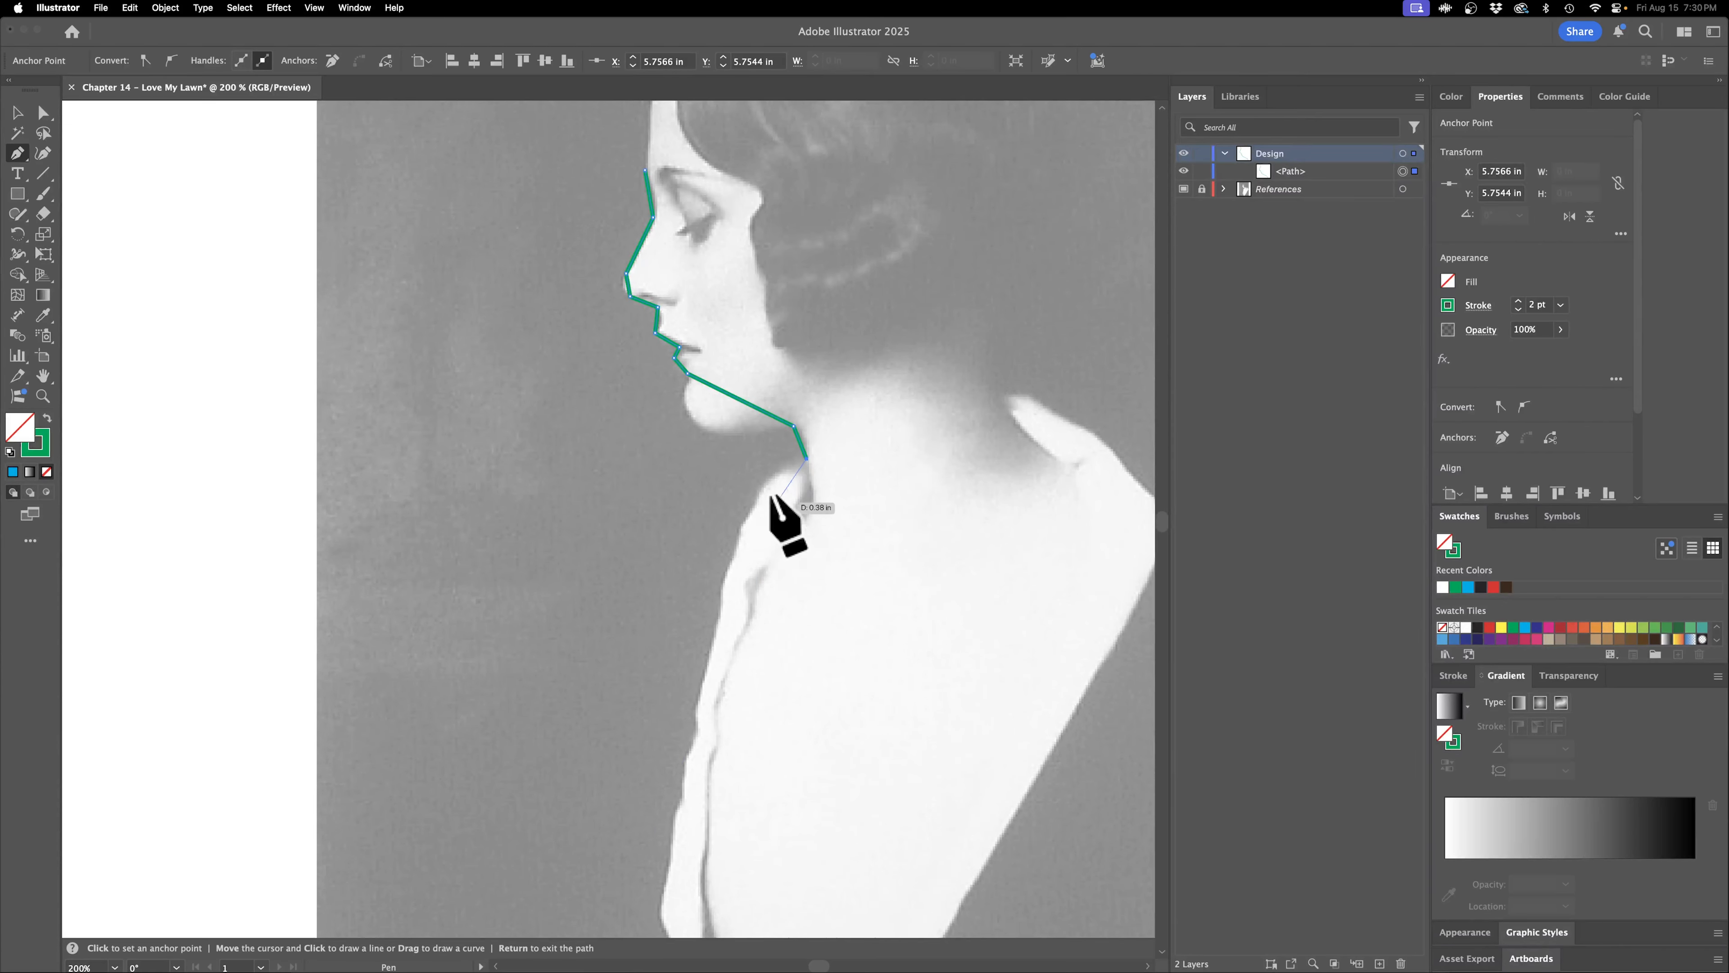
click(773, 475)
drag(718, 673, 791, 462)
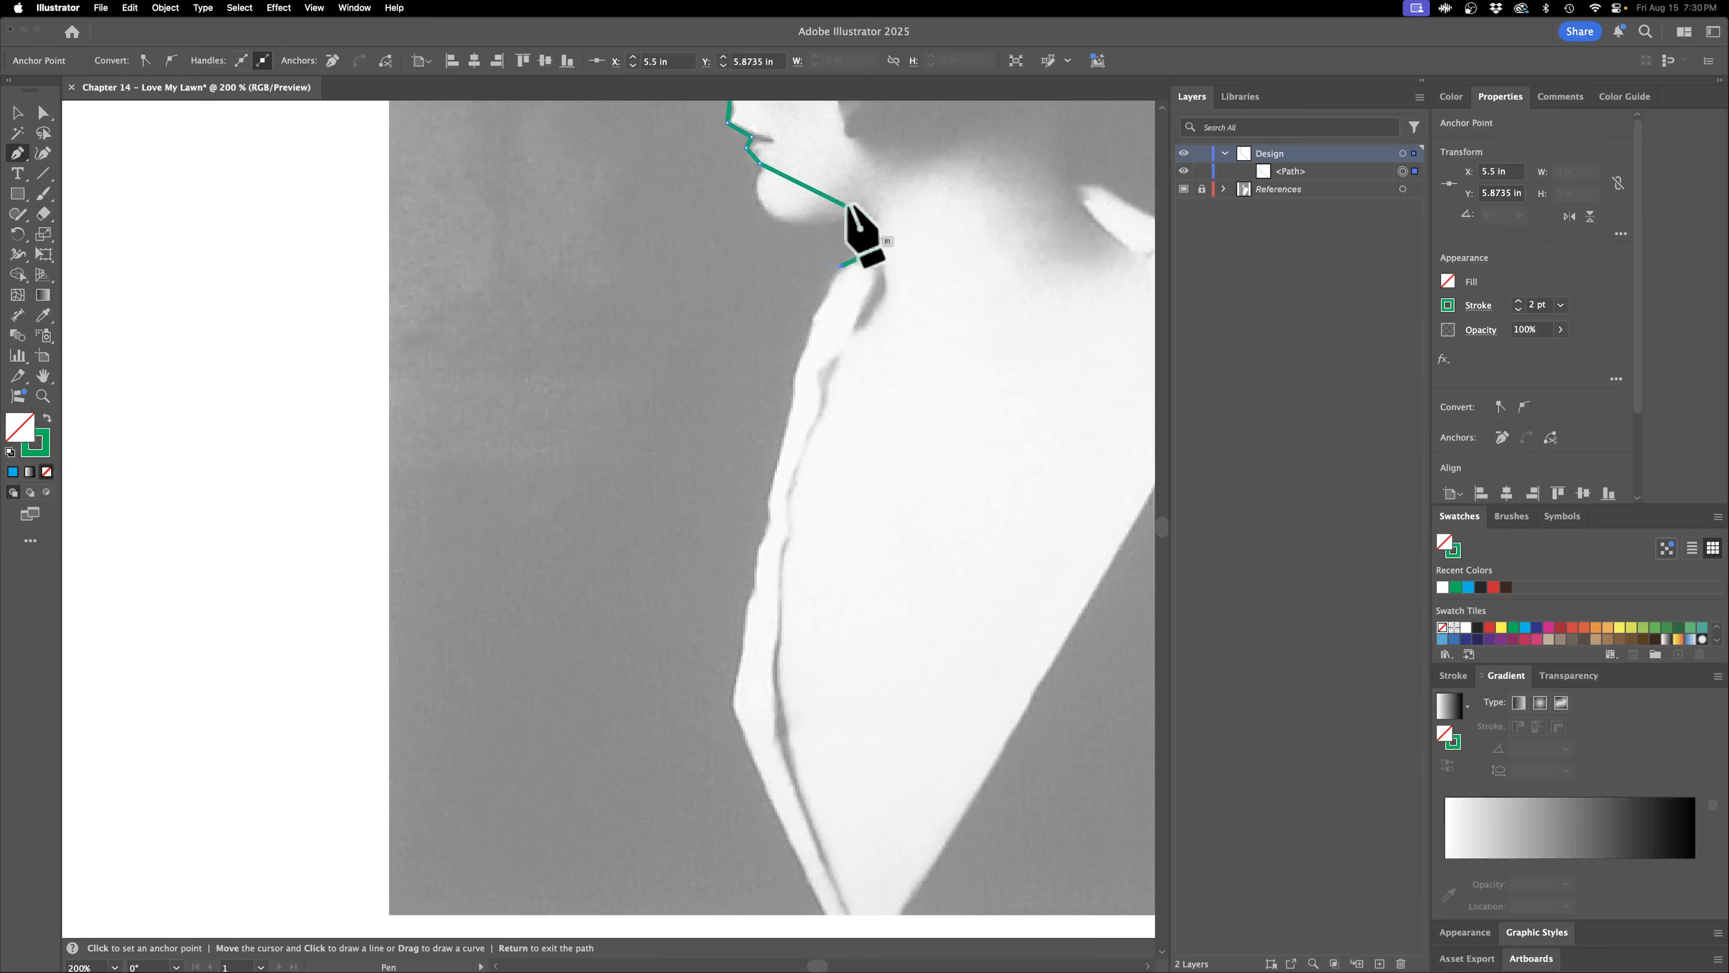
click(732, 692)
scroll(742, 593, down, 5)
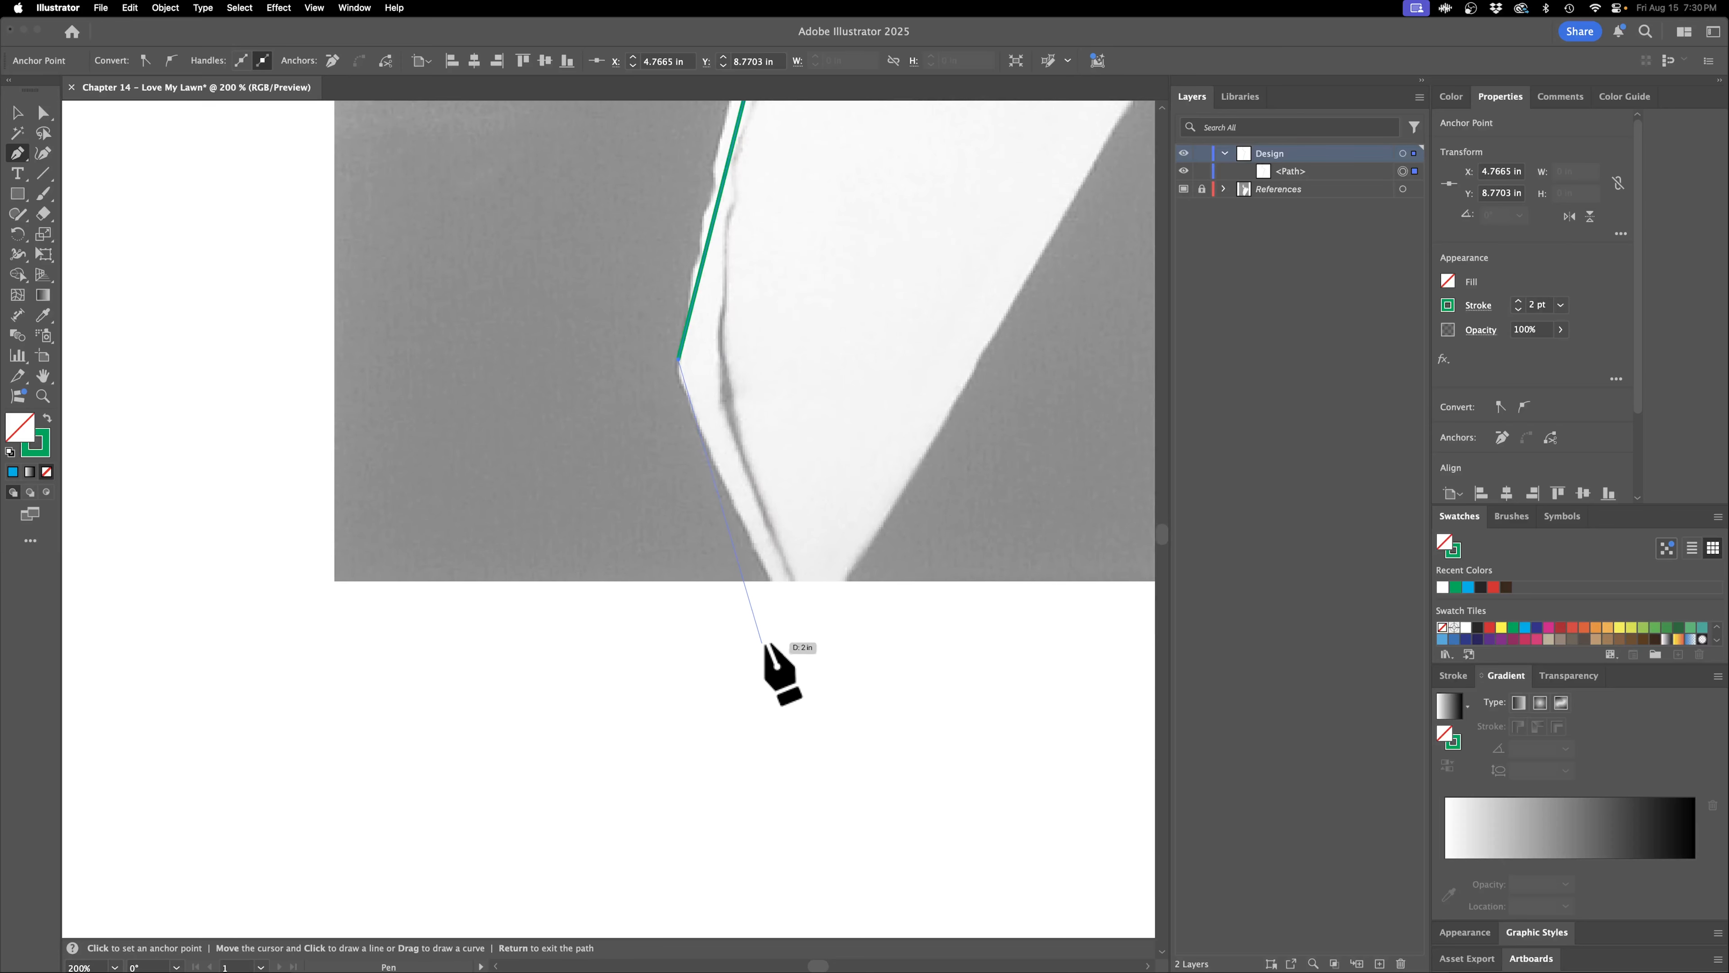
click(804, 681)
Continue the Pen path up the garment's back edge and around the shoulder to the base of the neck.
drag(926, 495, 722, 855)
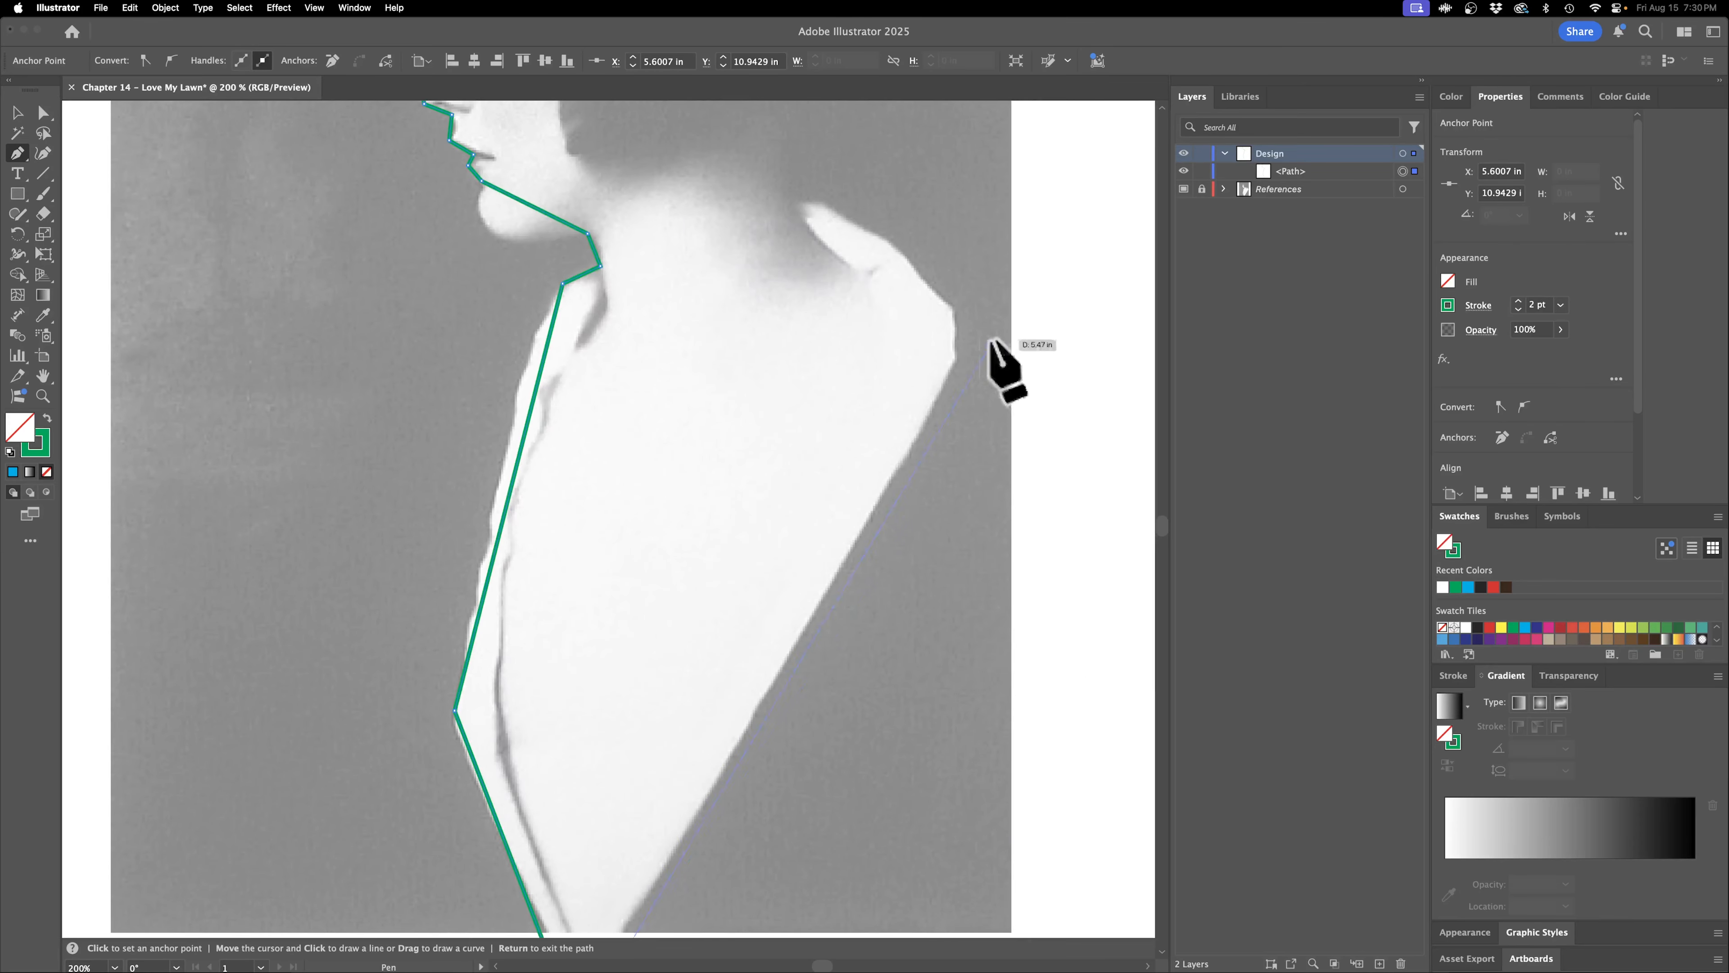
click(952, 366)
click(952, 305)
click(896, 249)
drag(825, 205, 804, 456)
click(798, 472)
click(764, 462)
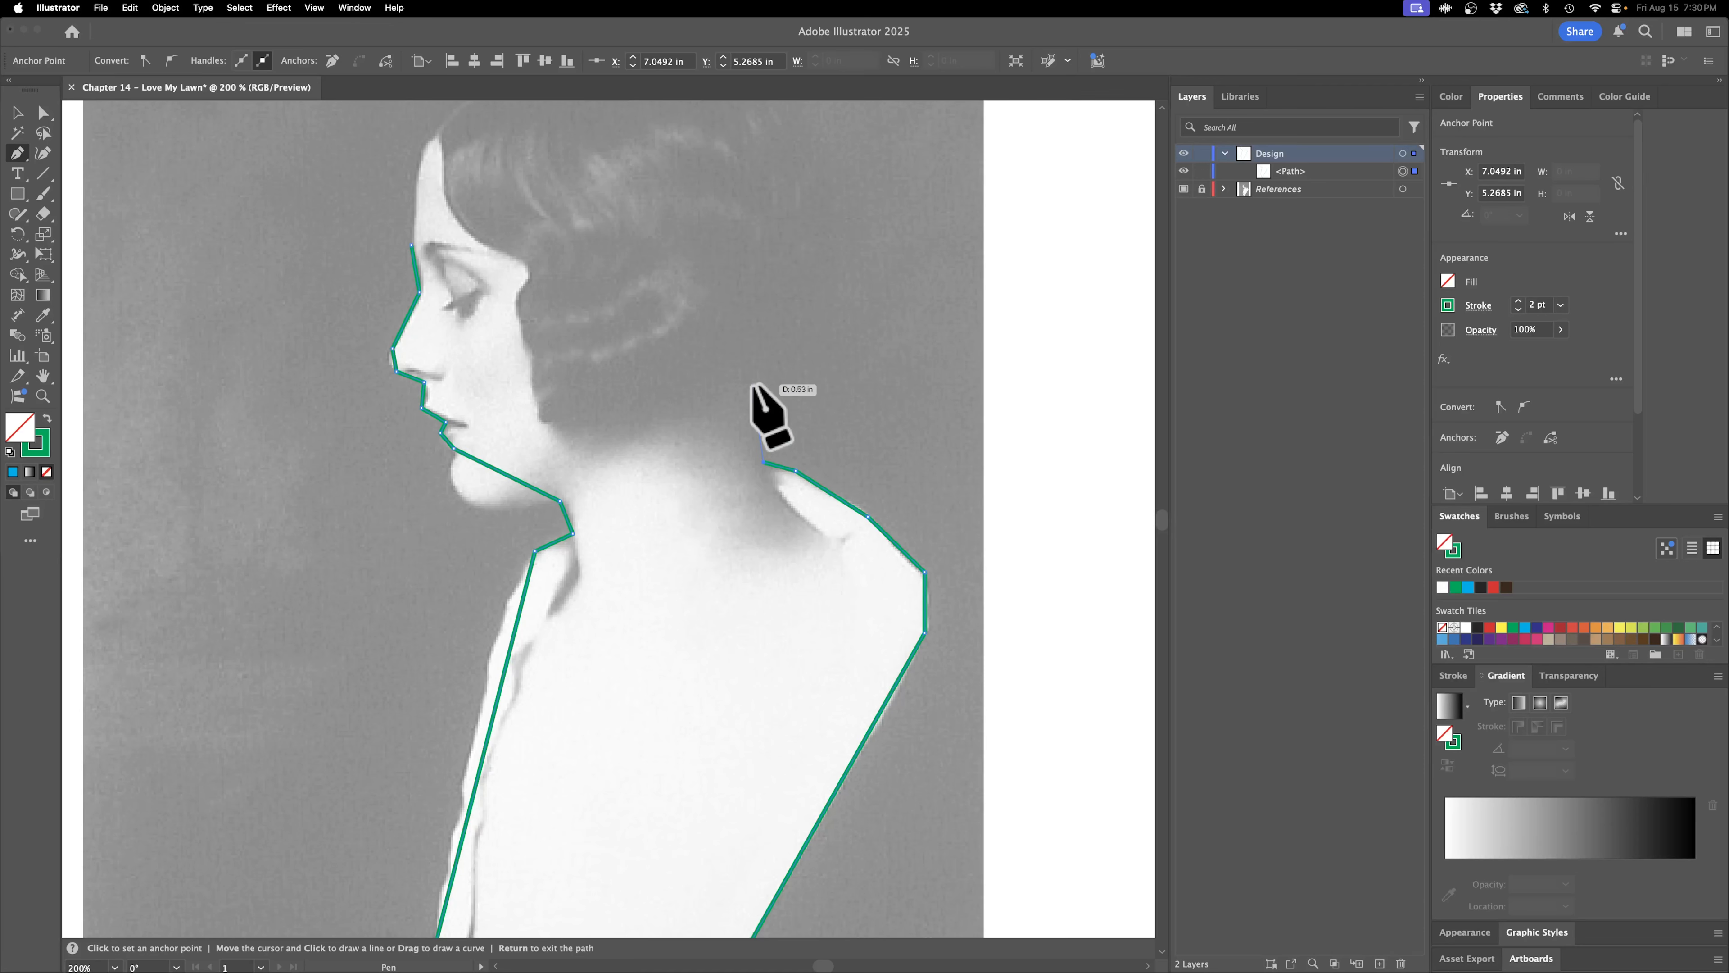
Carry the path up the back of the head, over the crown and to the forehead hairline, and close it at the brow anchor.
drag(810, 333, 811, 524)
click(747, 572)
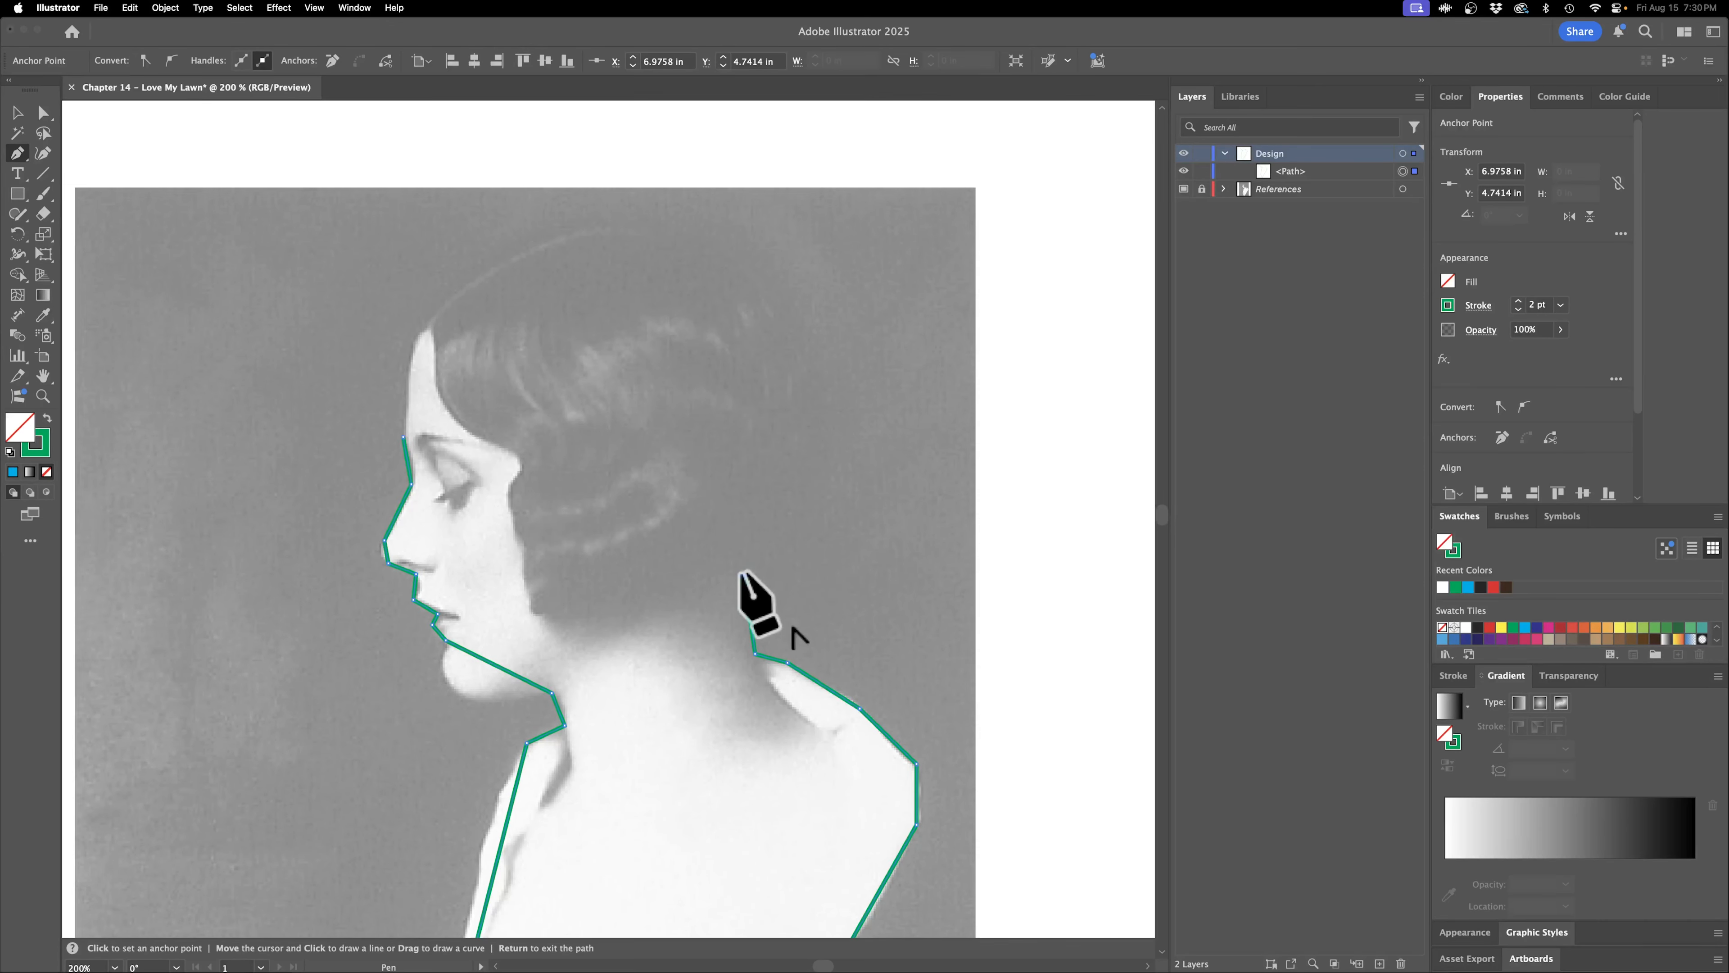
click(697, 243)
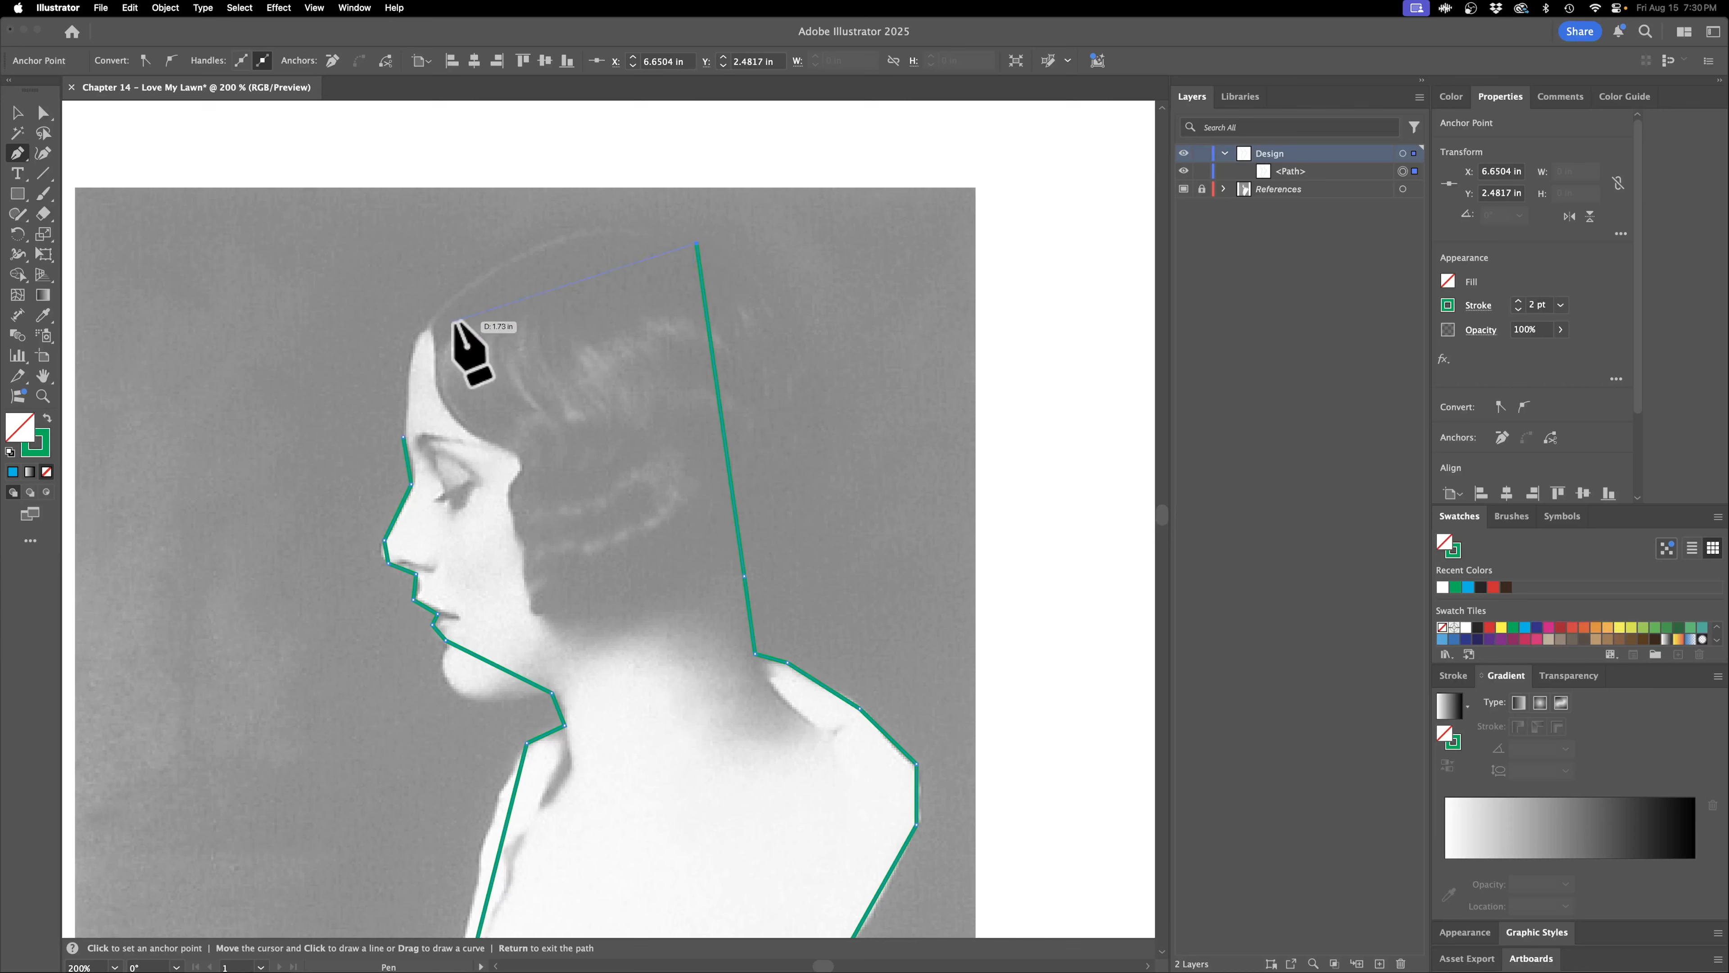
click(431, 322)
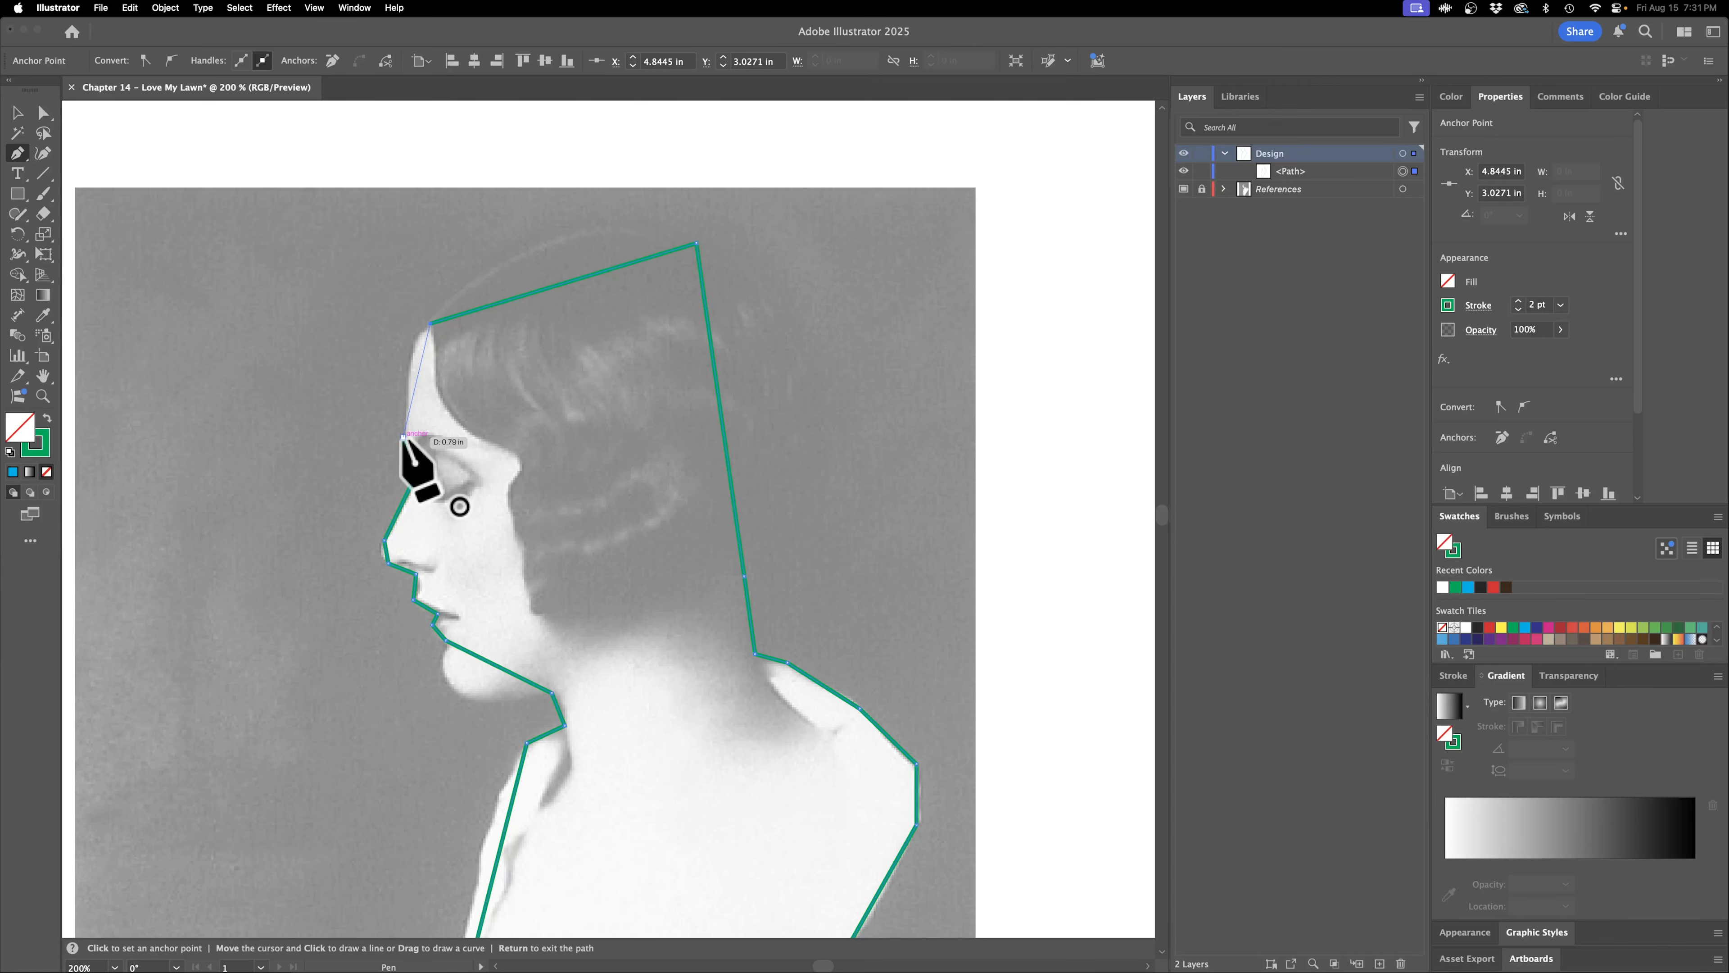
click(404, 437)
Try bending the back-of-head segment, undo it, and pull curve handles from the crown anchor with the Anchor Point tool to round the head.
key(space)
drag(599, 726, 591, 647)
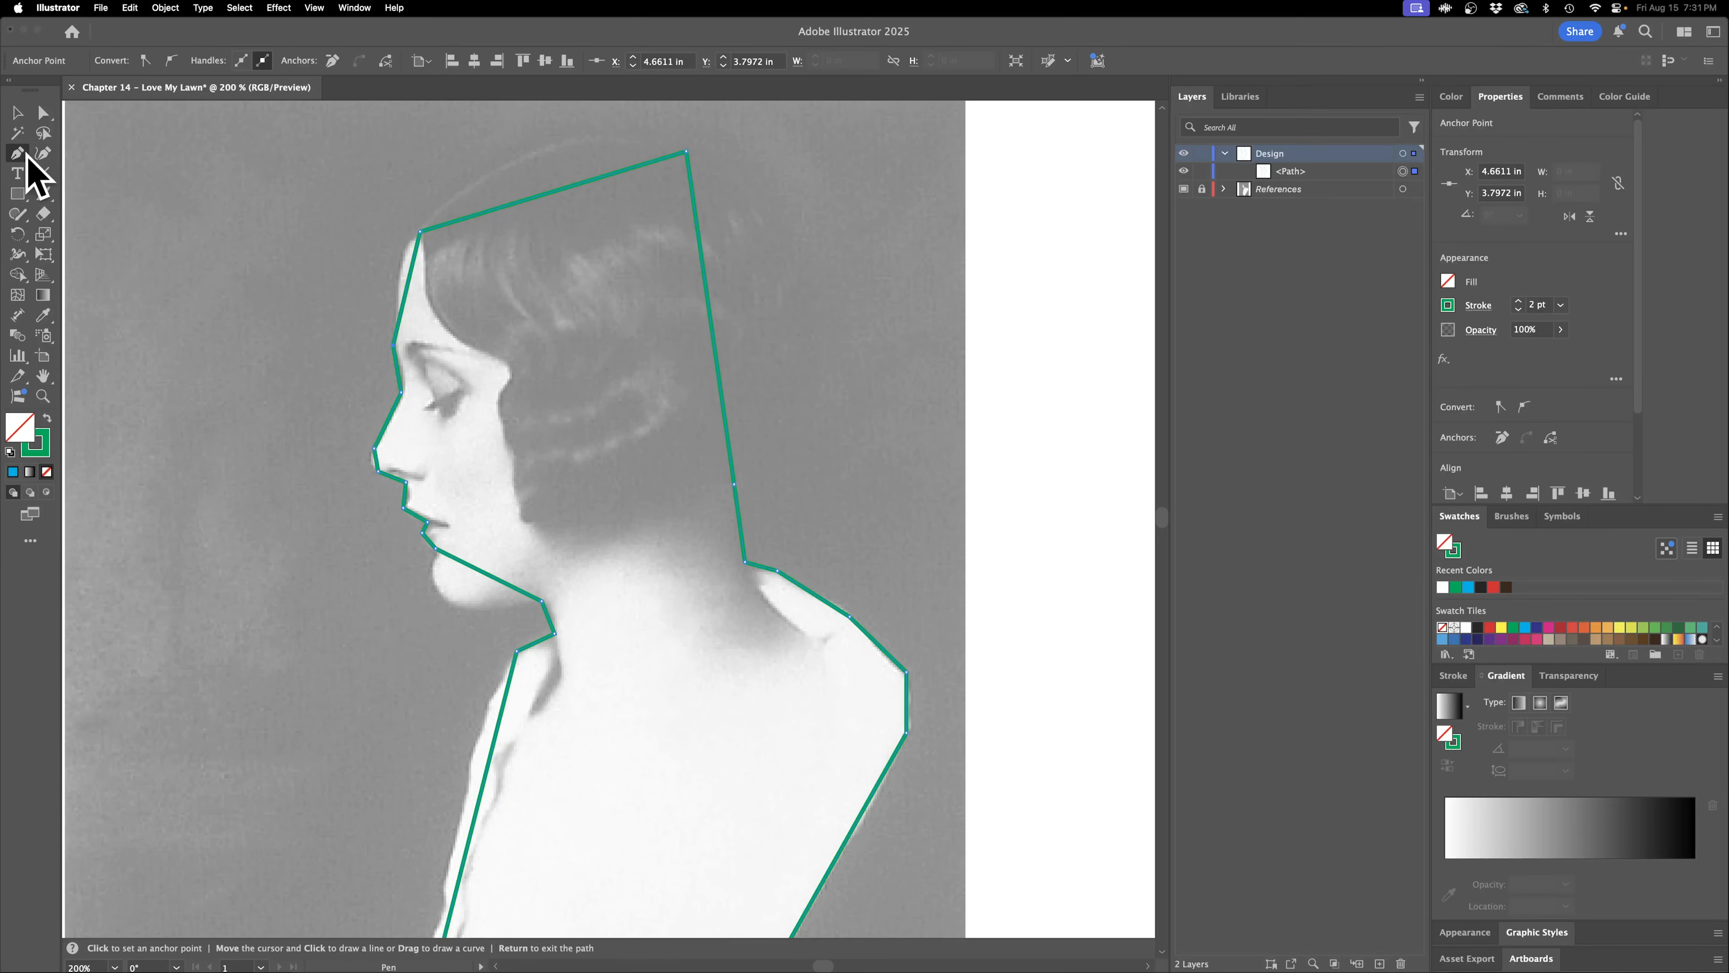
drag(37, 164, 98, 213)
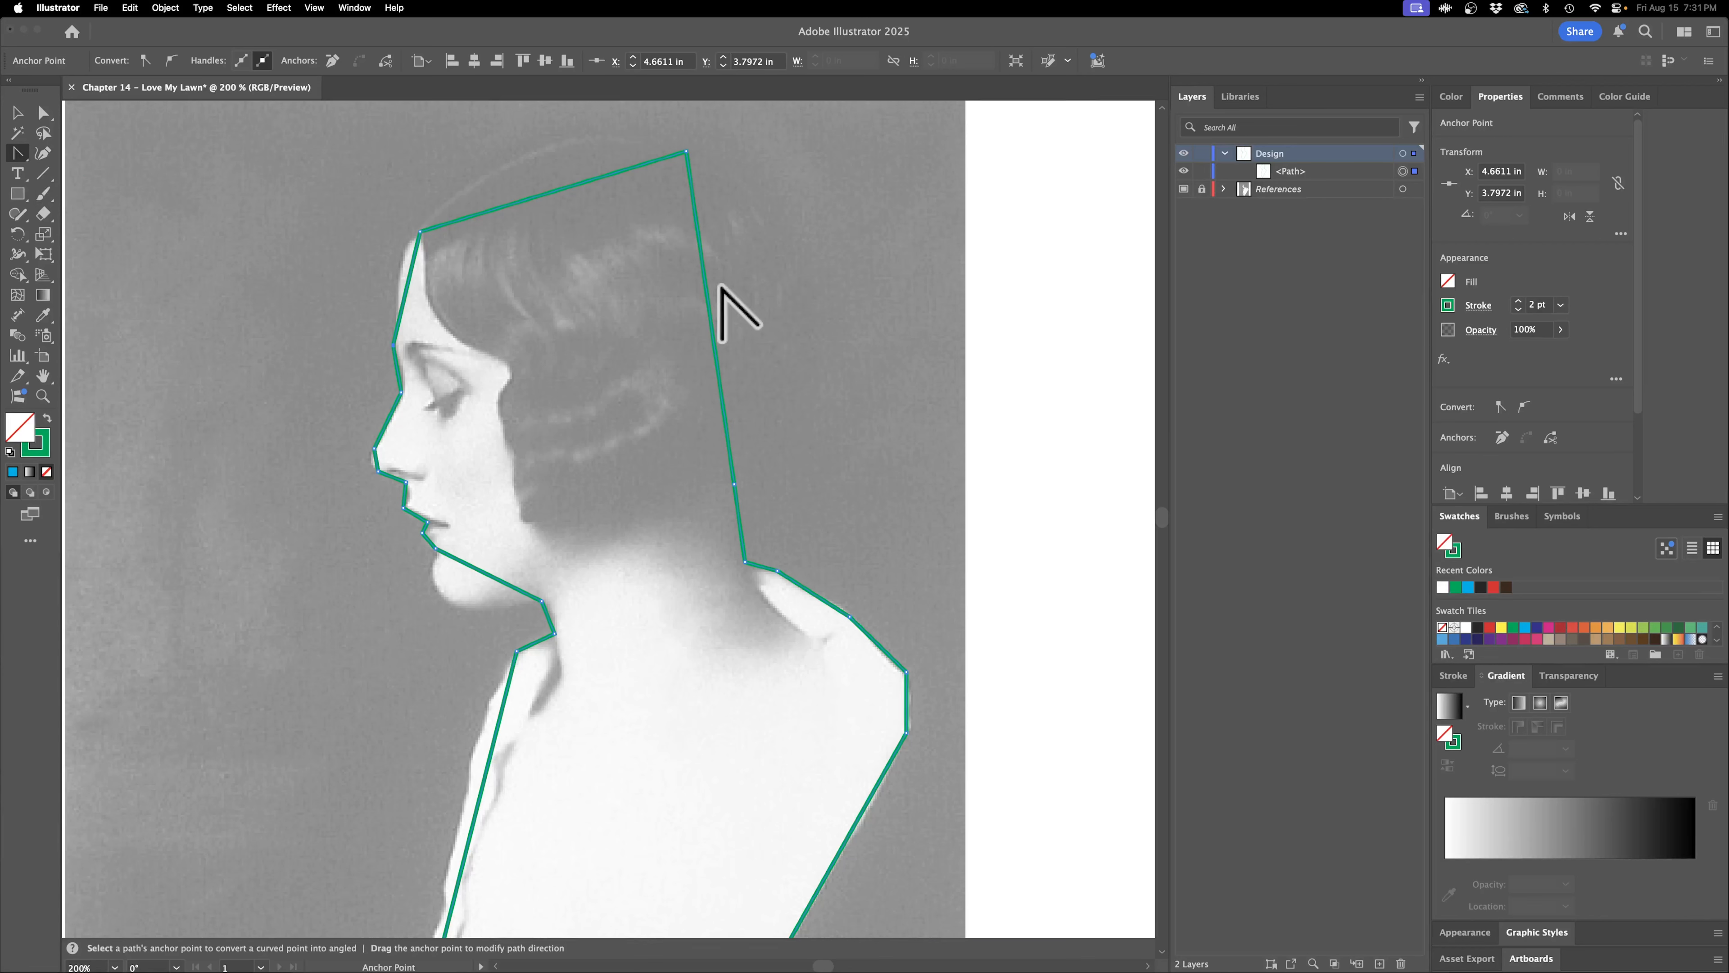
drag(711, 302, 808, 277)
key(super+z)
drag(686, 150, 497, 337)
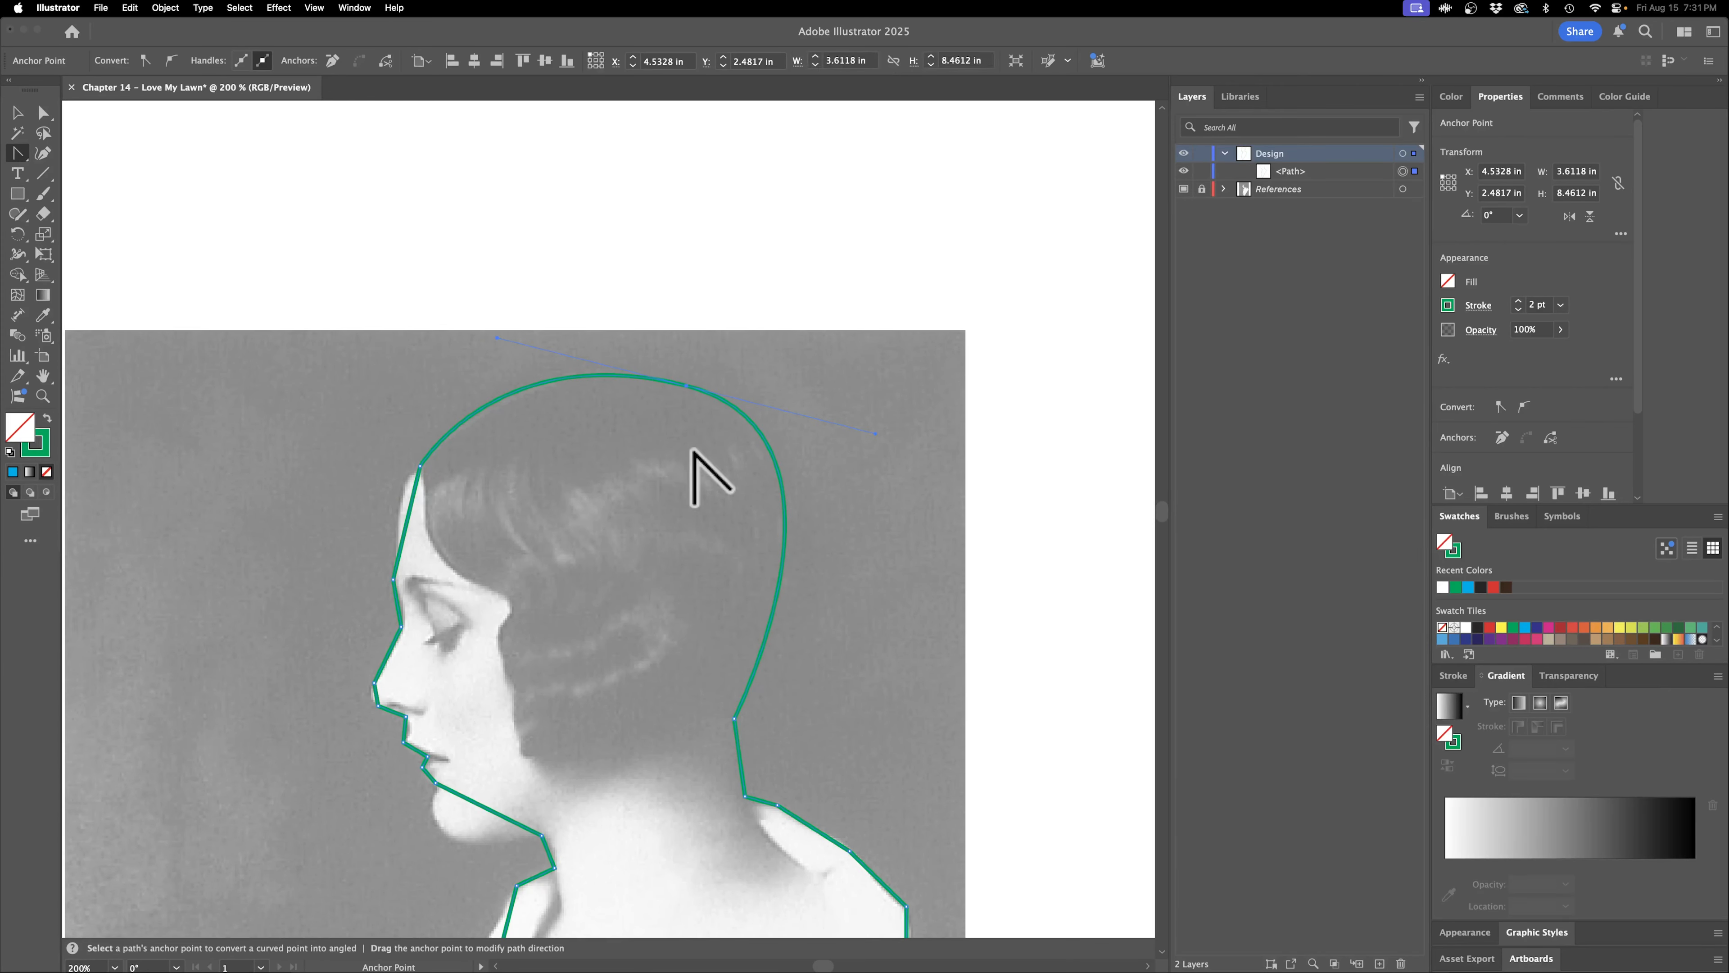
Curve the nape segment inward and adjust the curve handles to round out the back of the head with the Anchor Point tool.
drag(735, 719, 723, 758)
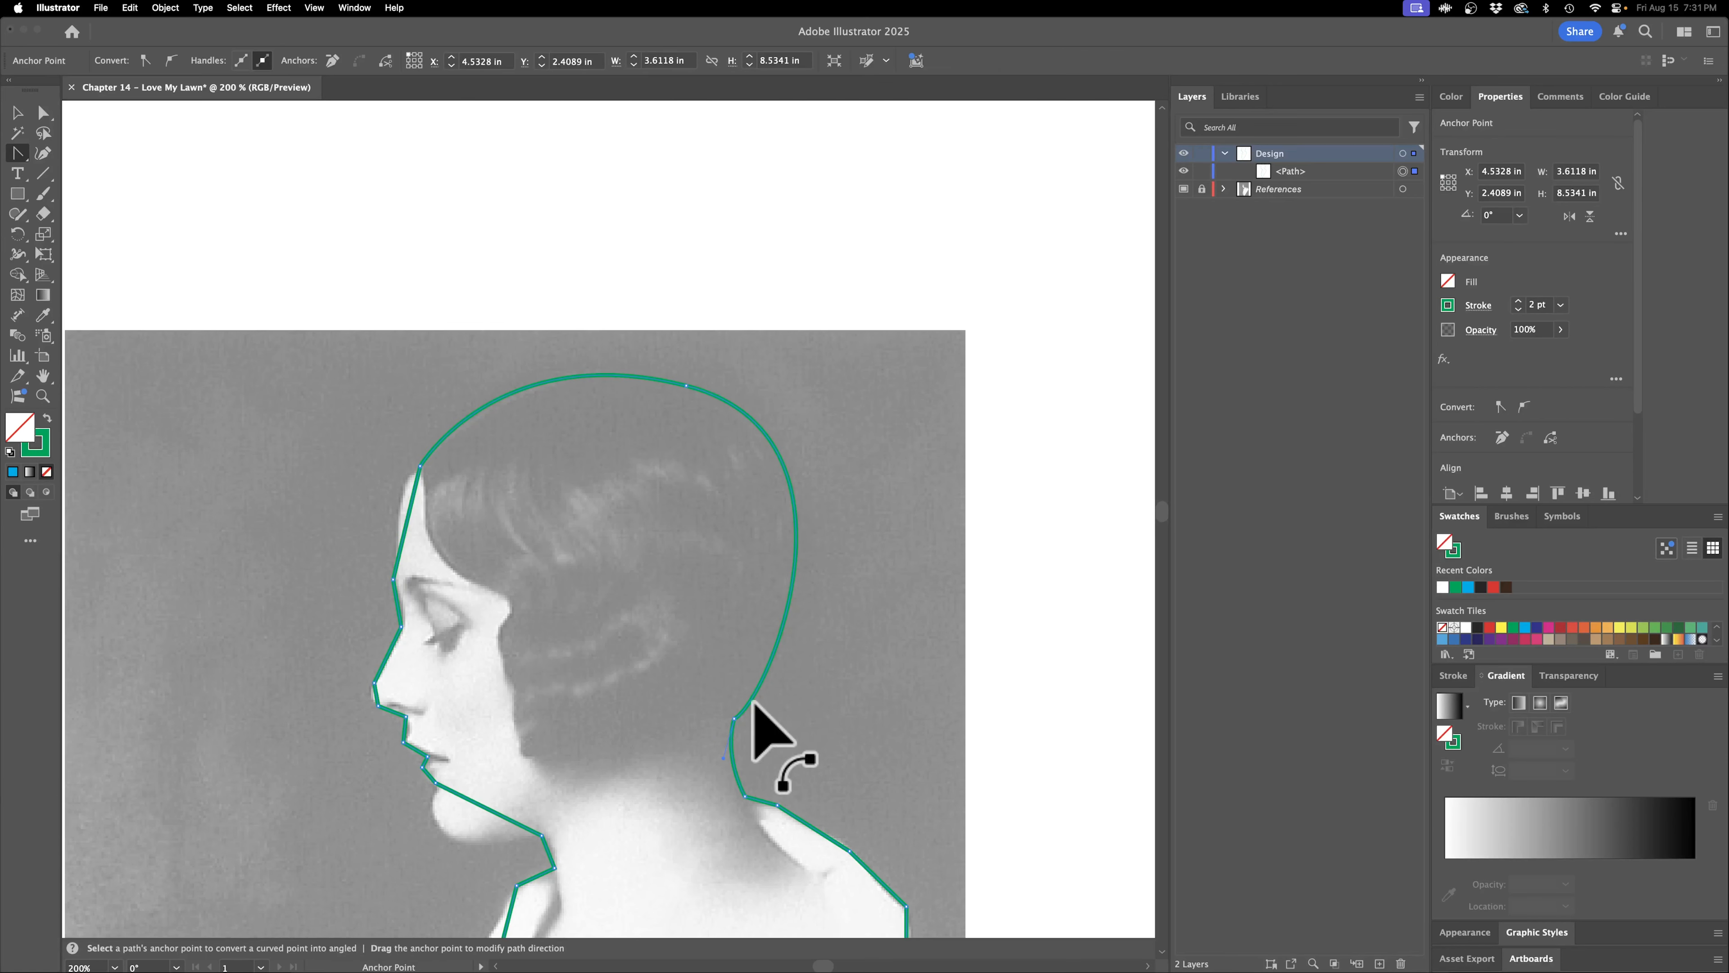
drag(769, 699, 809, 709)
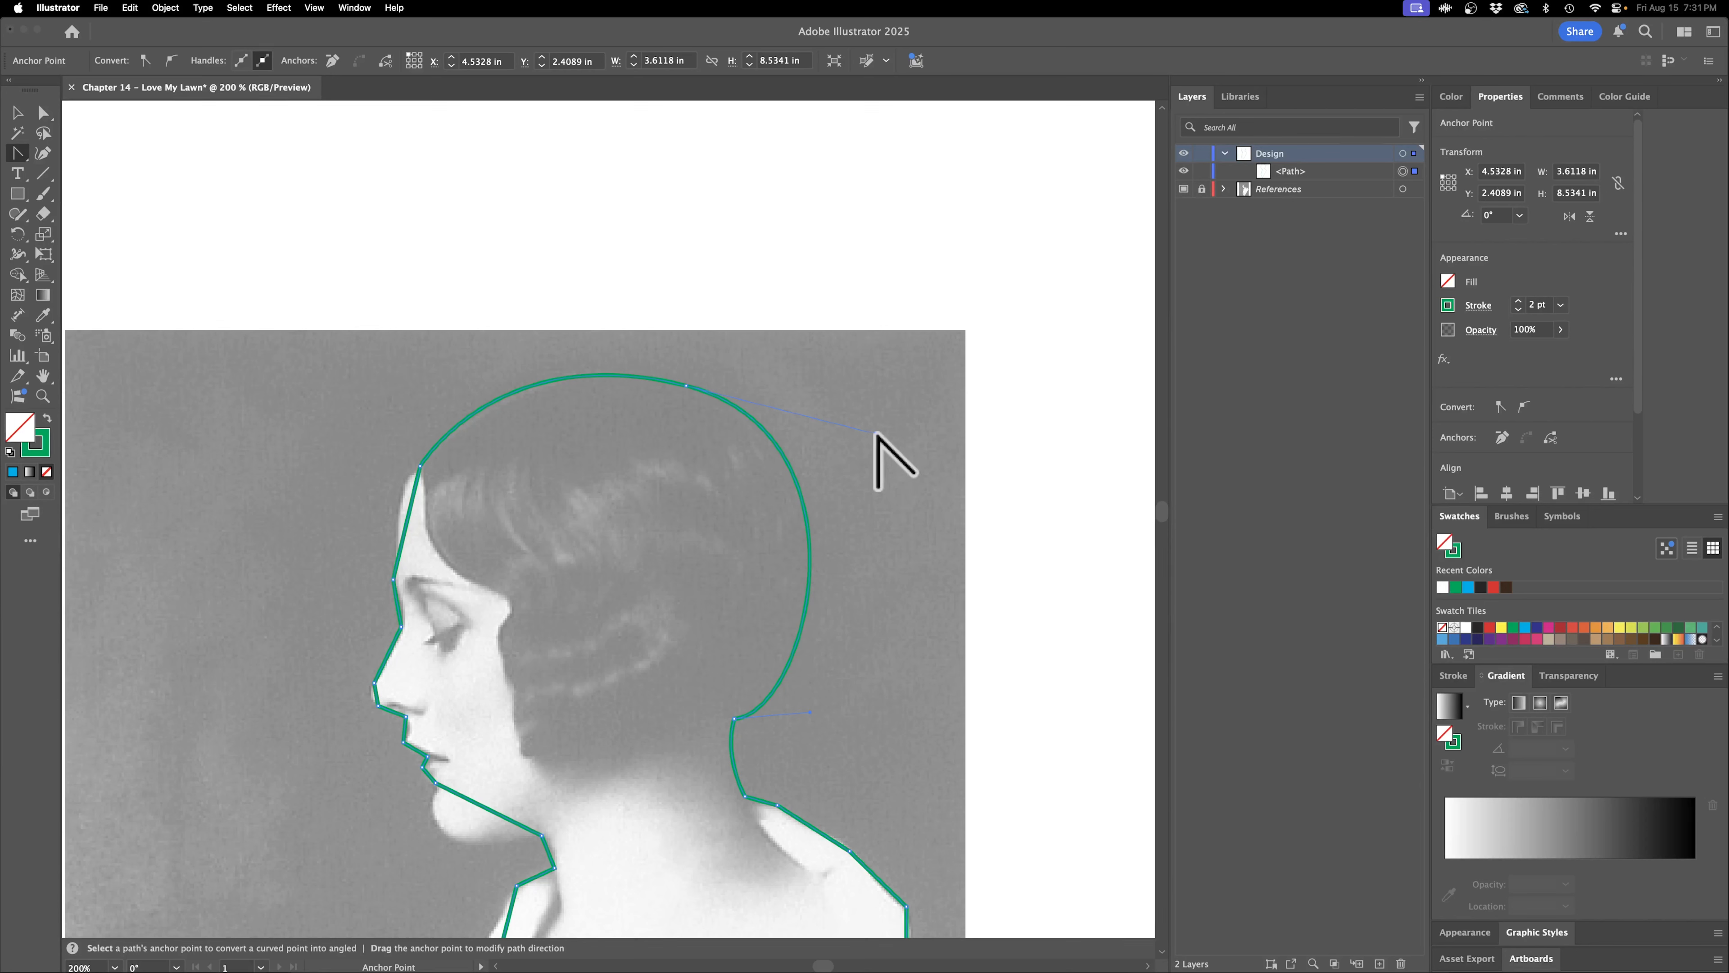
drag(876, 443, 878, 443)
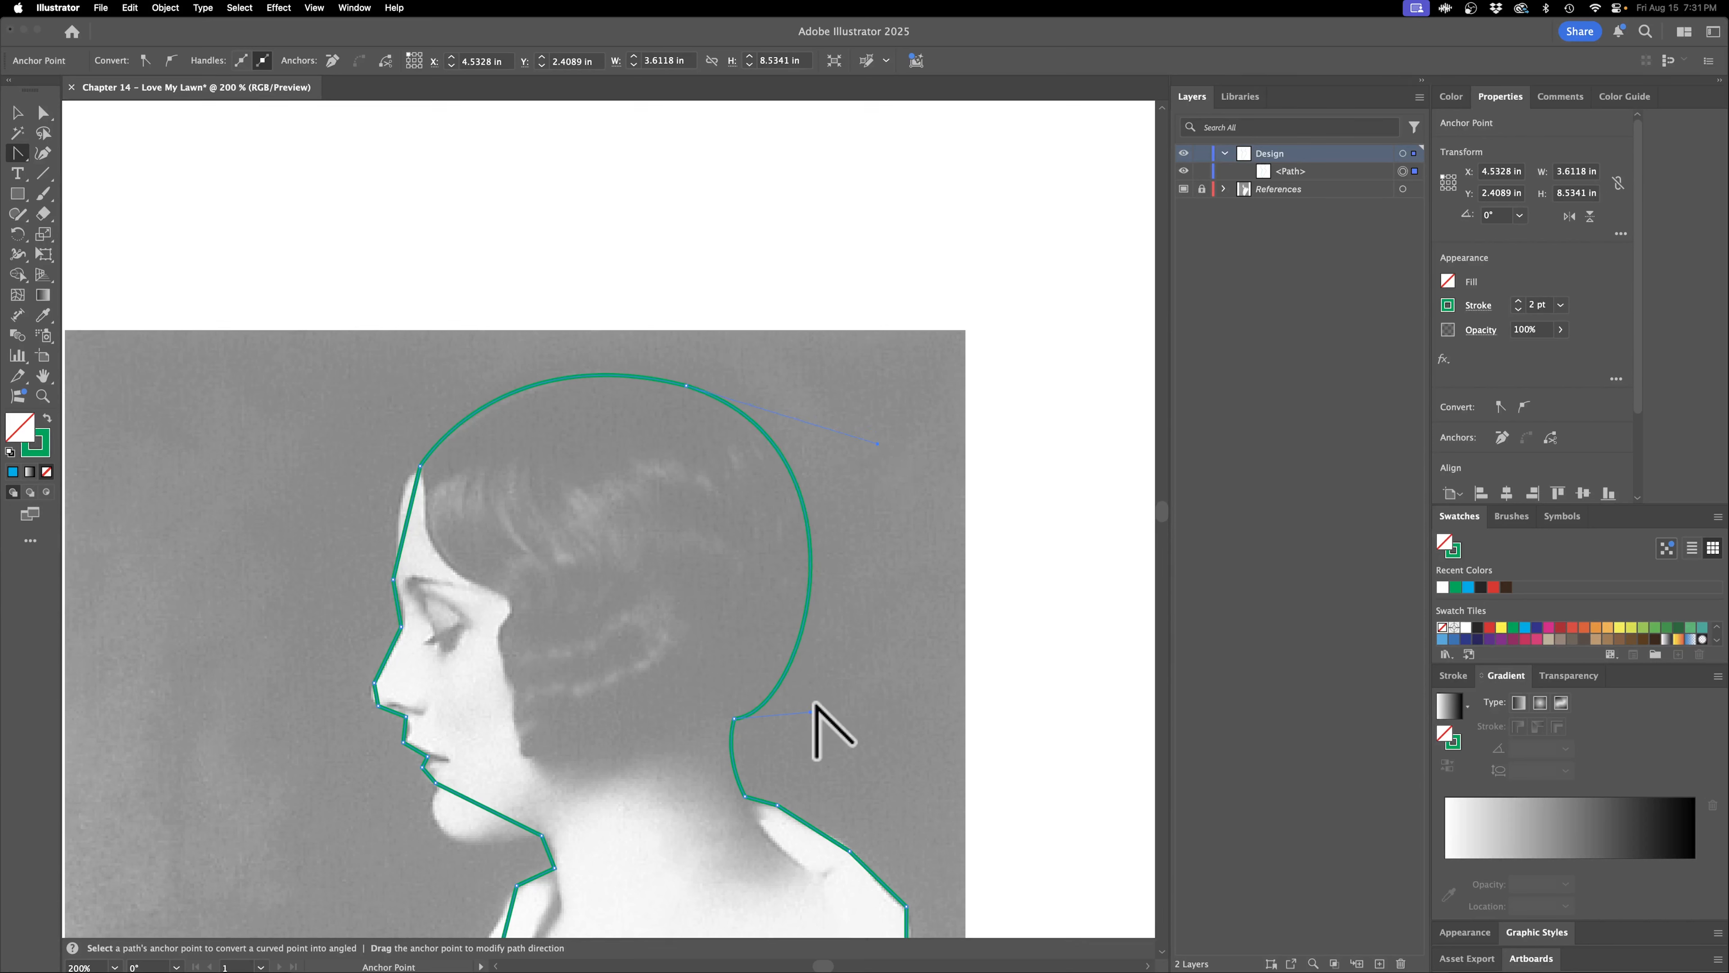
drag(824, 698, 825, 697)
Bend the path segments along the forehead, brow, nose bridge and nose tip to match the profile in the photo.
drag(409, 492, 404, 489)
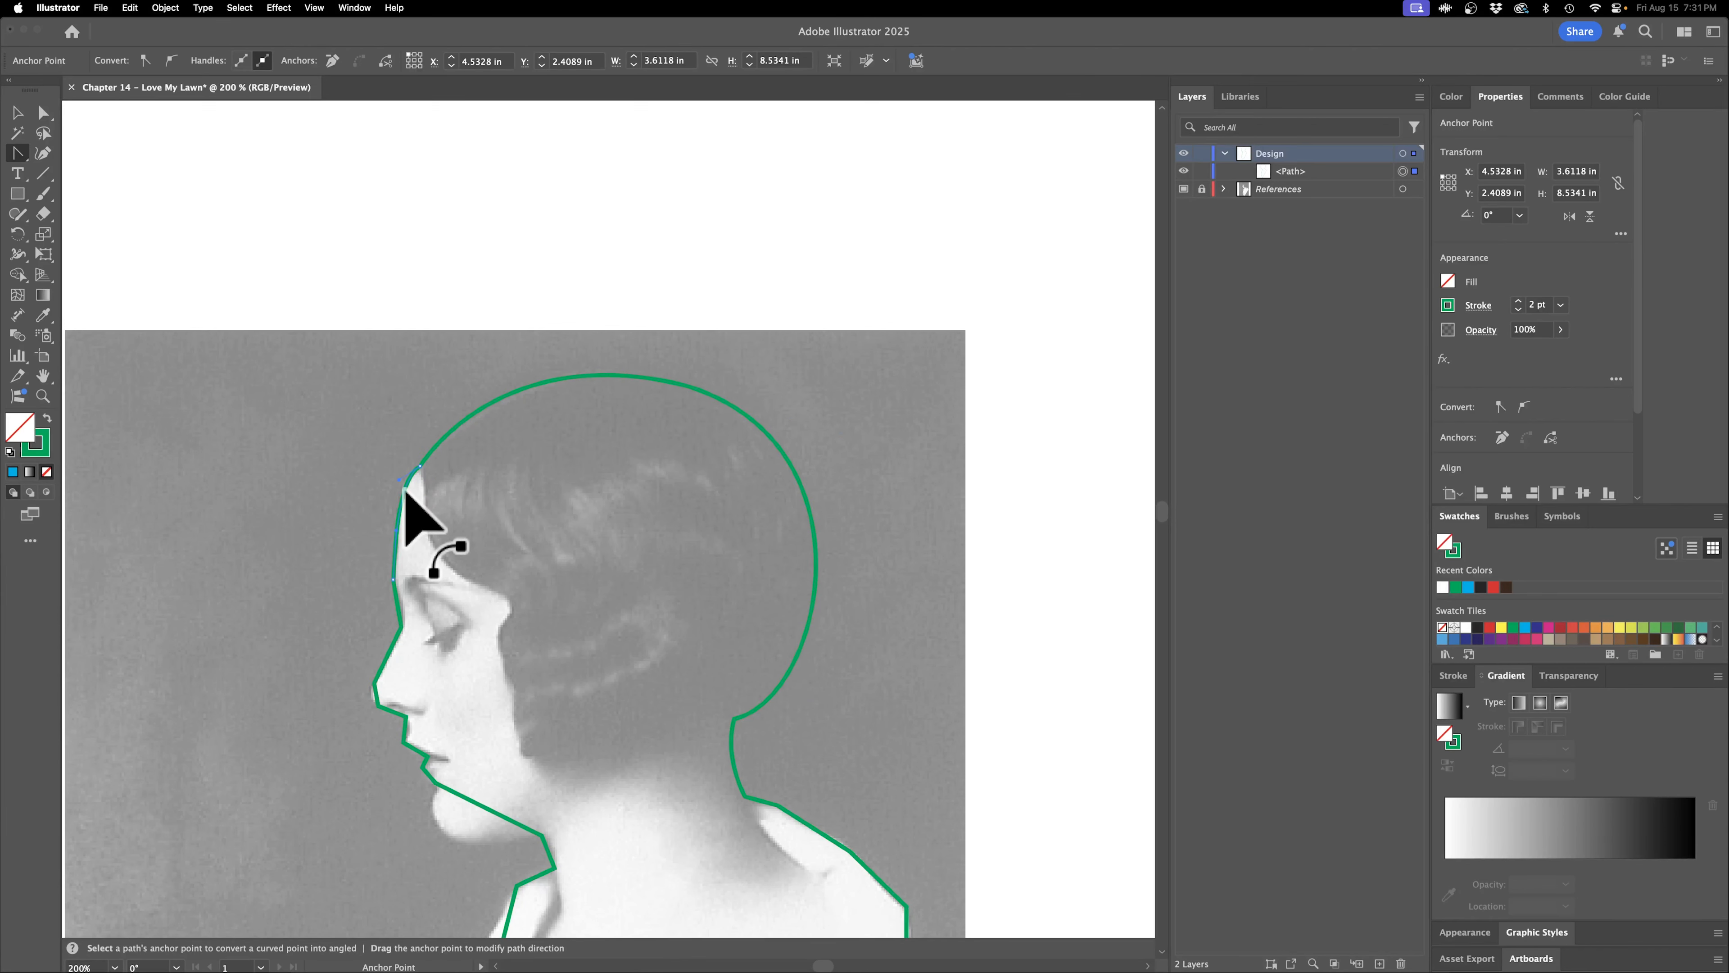
drag(483, 587, 645, 471)
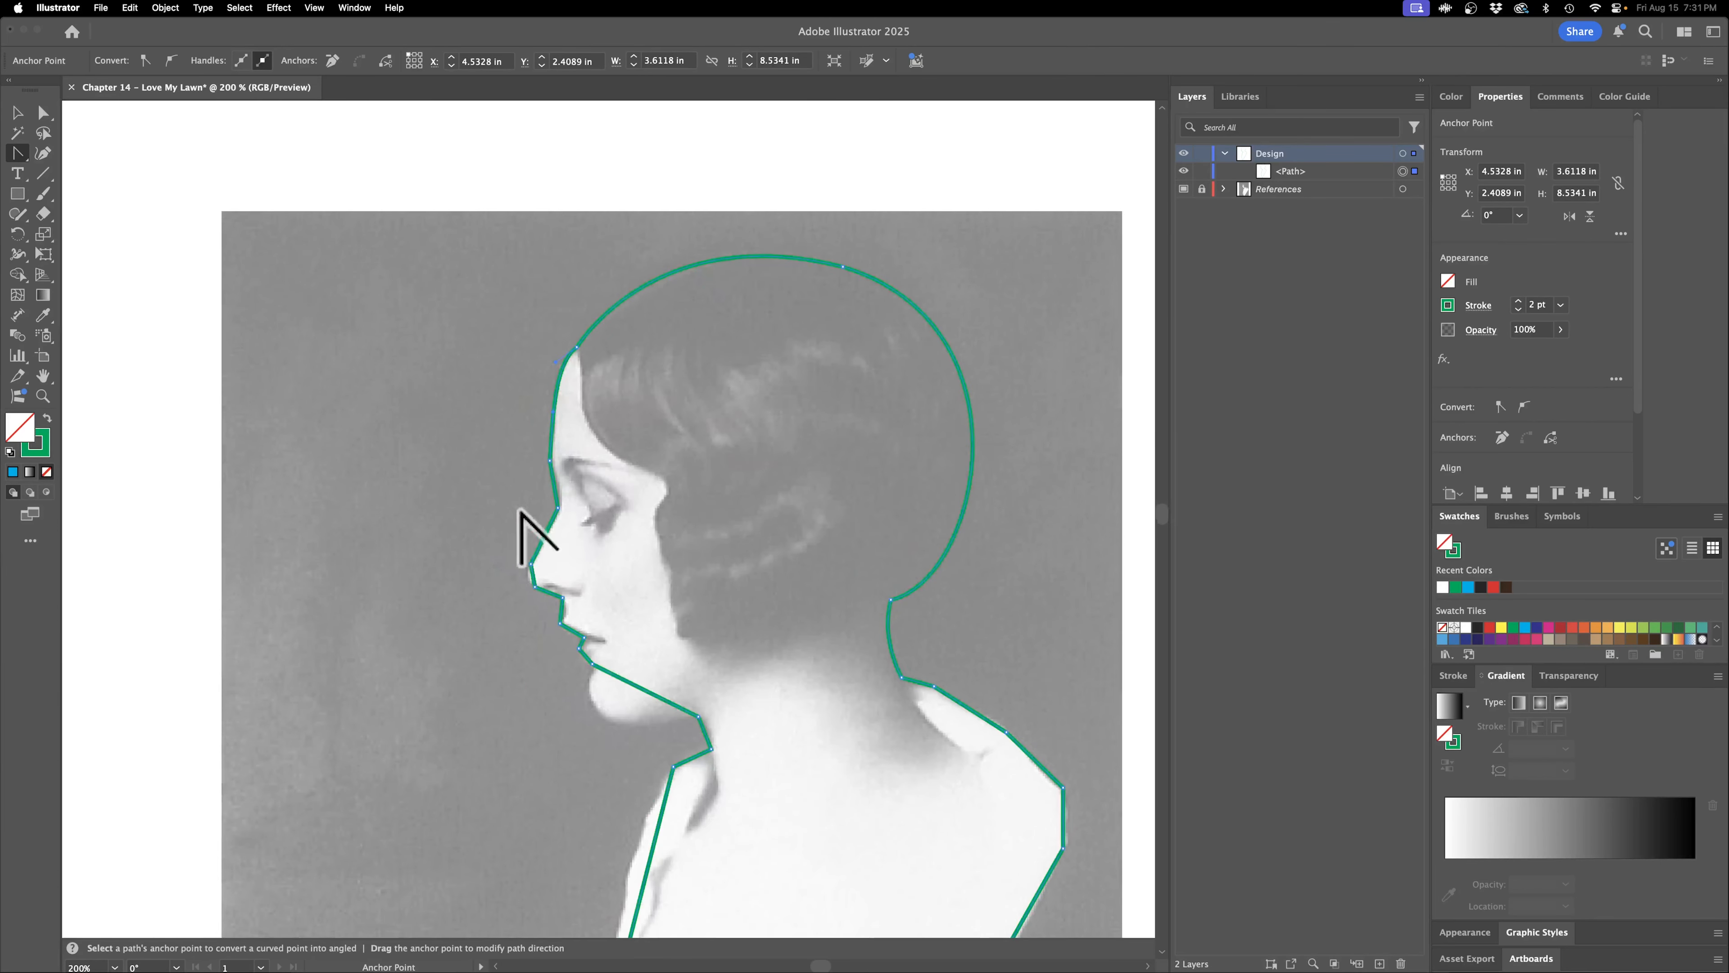
click(551, 462)
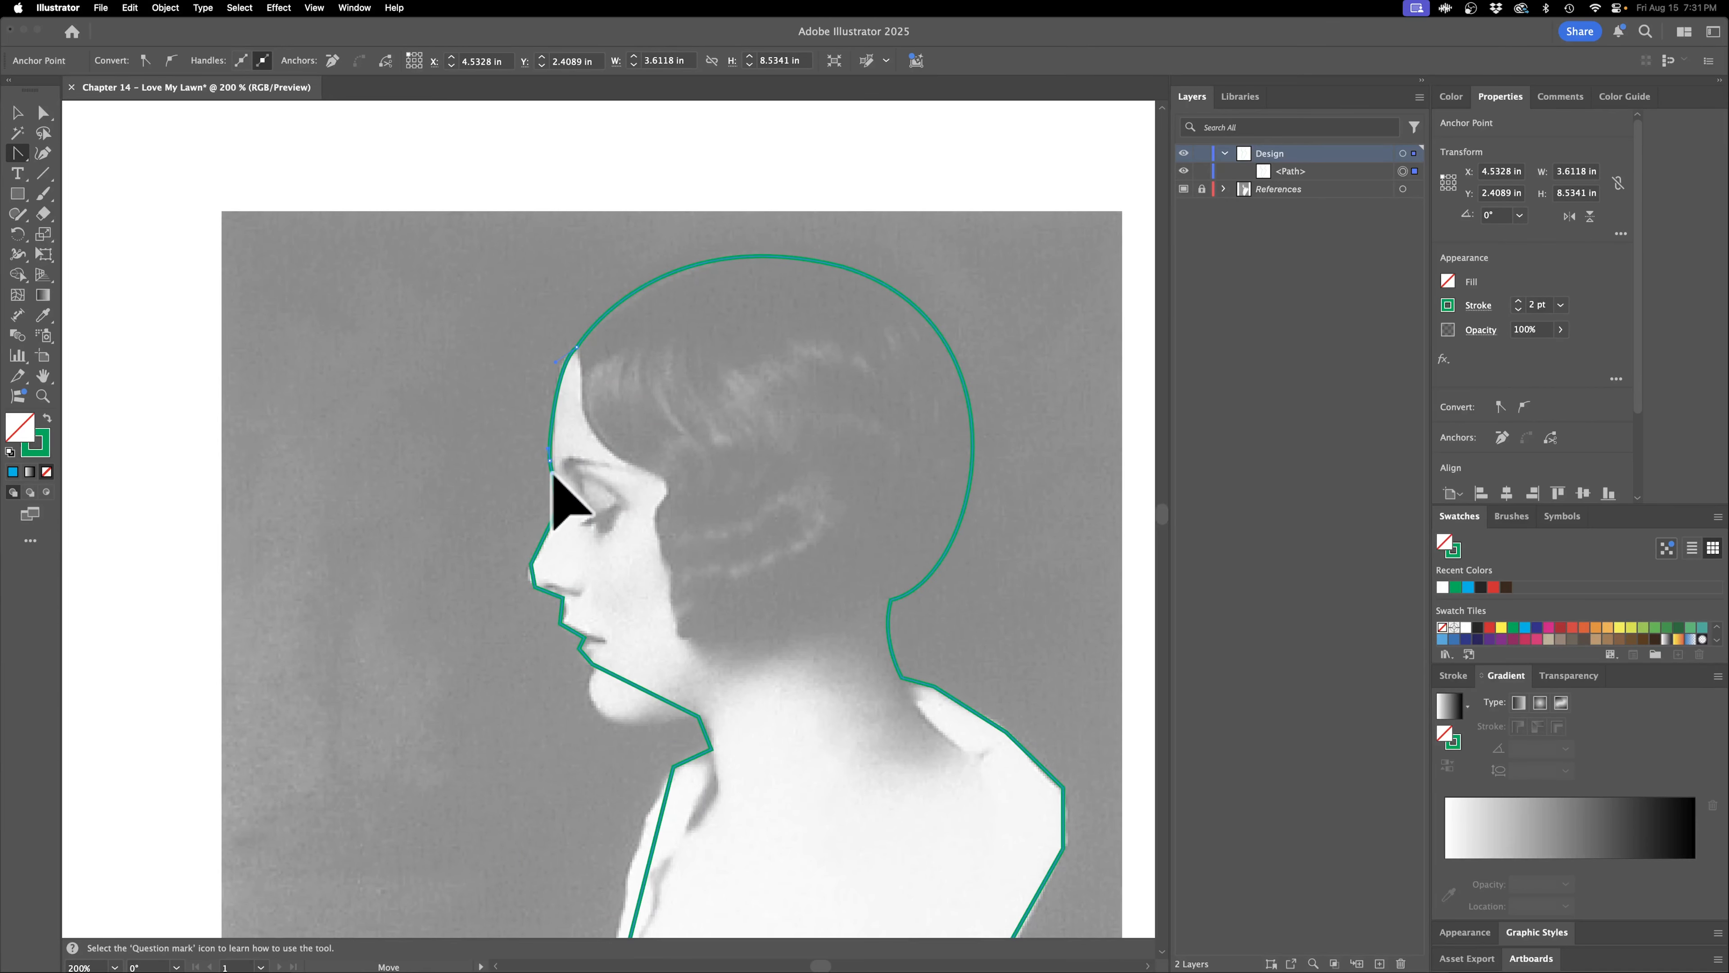
click(552, 474)
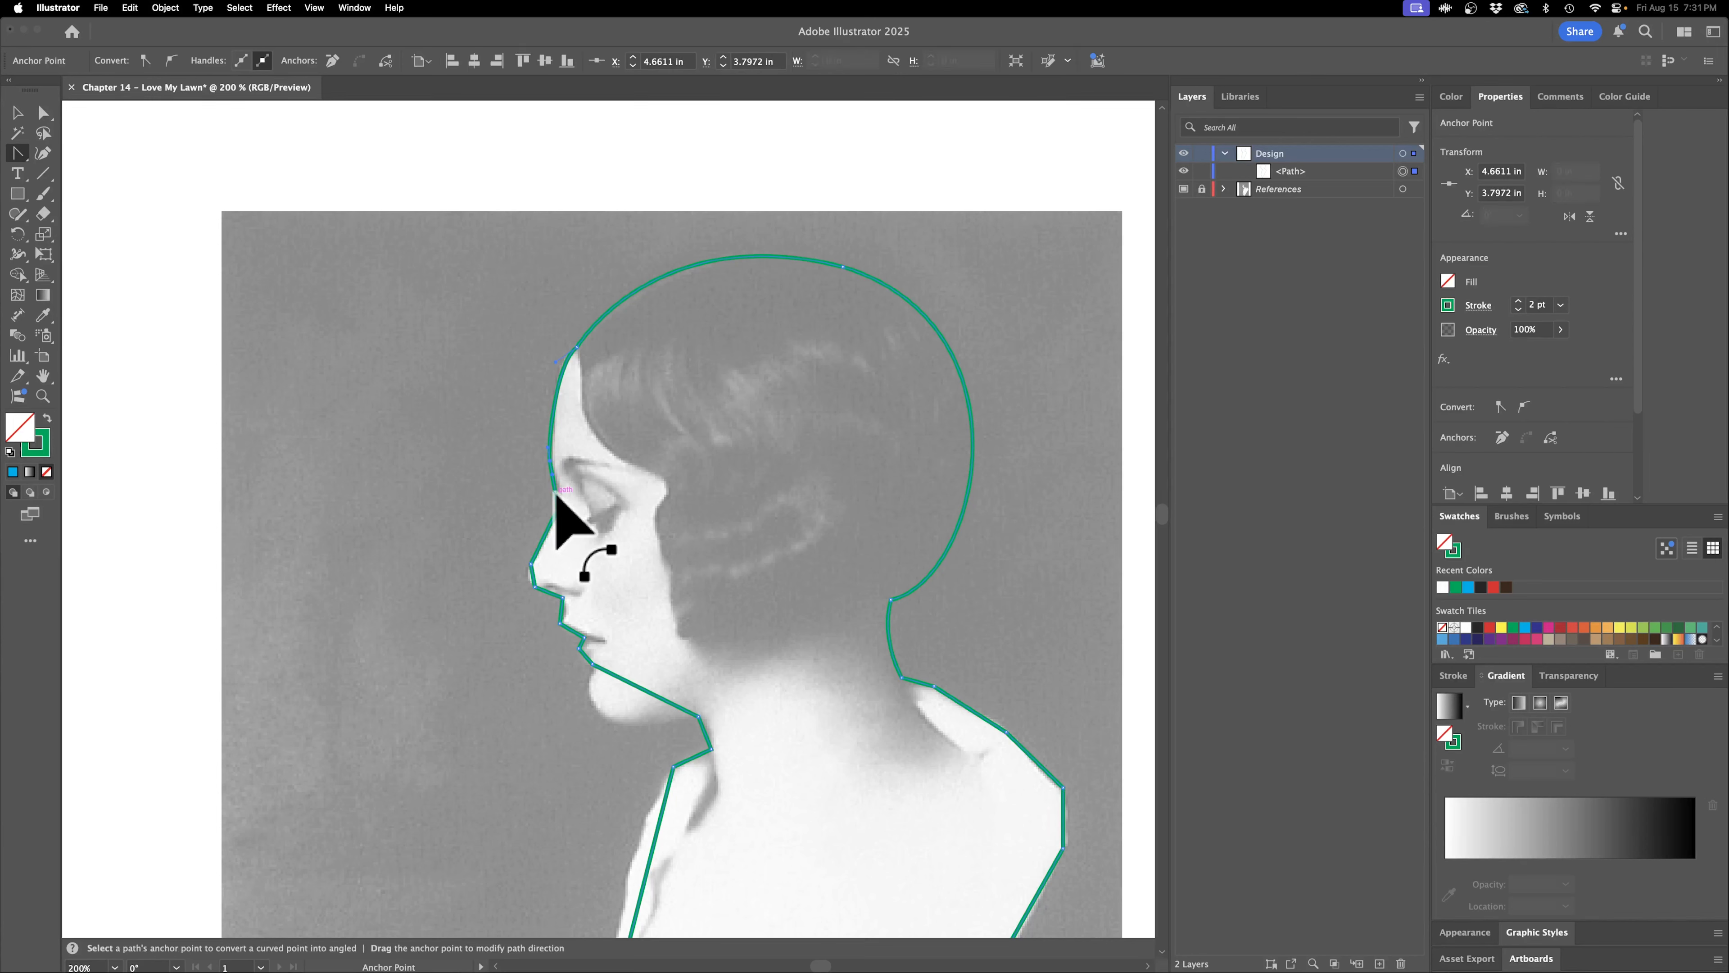
click(559, 506)
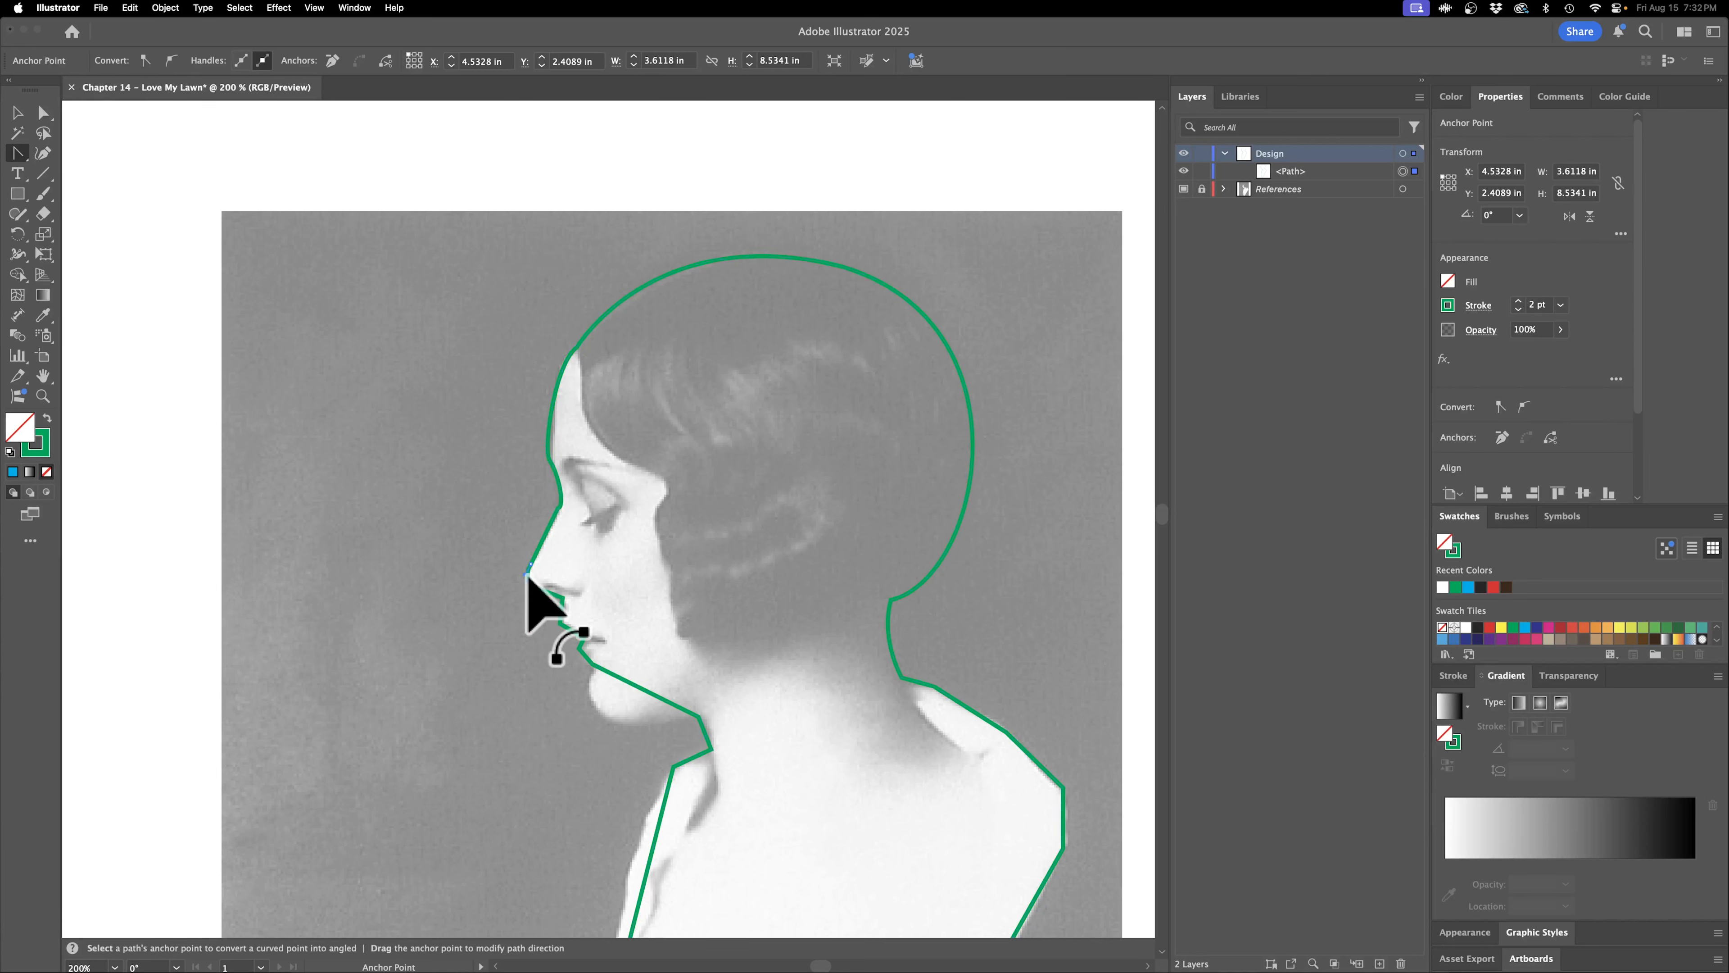
click(527, 575)
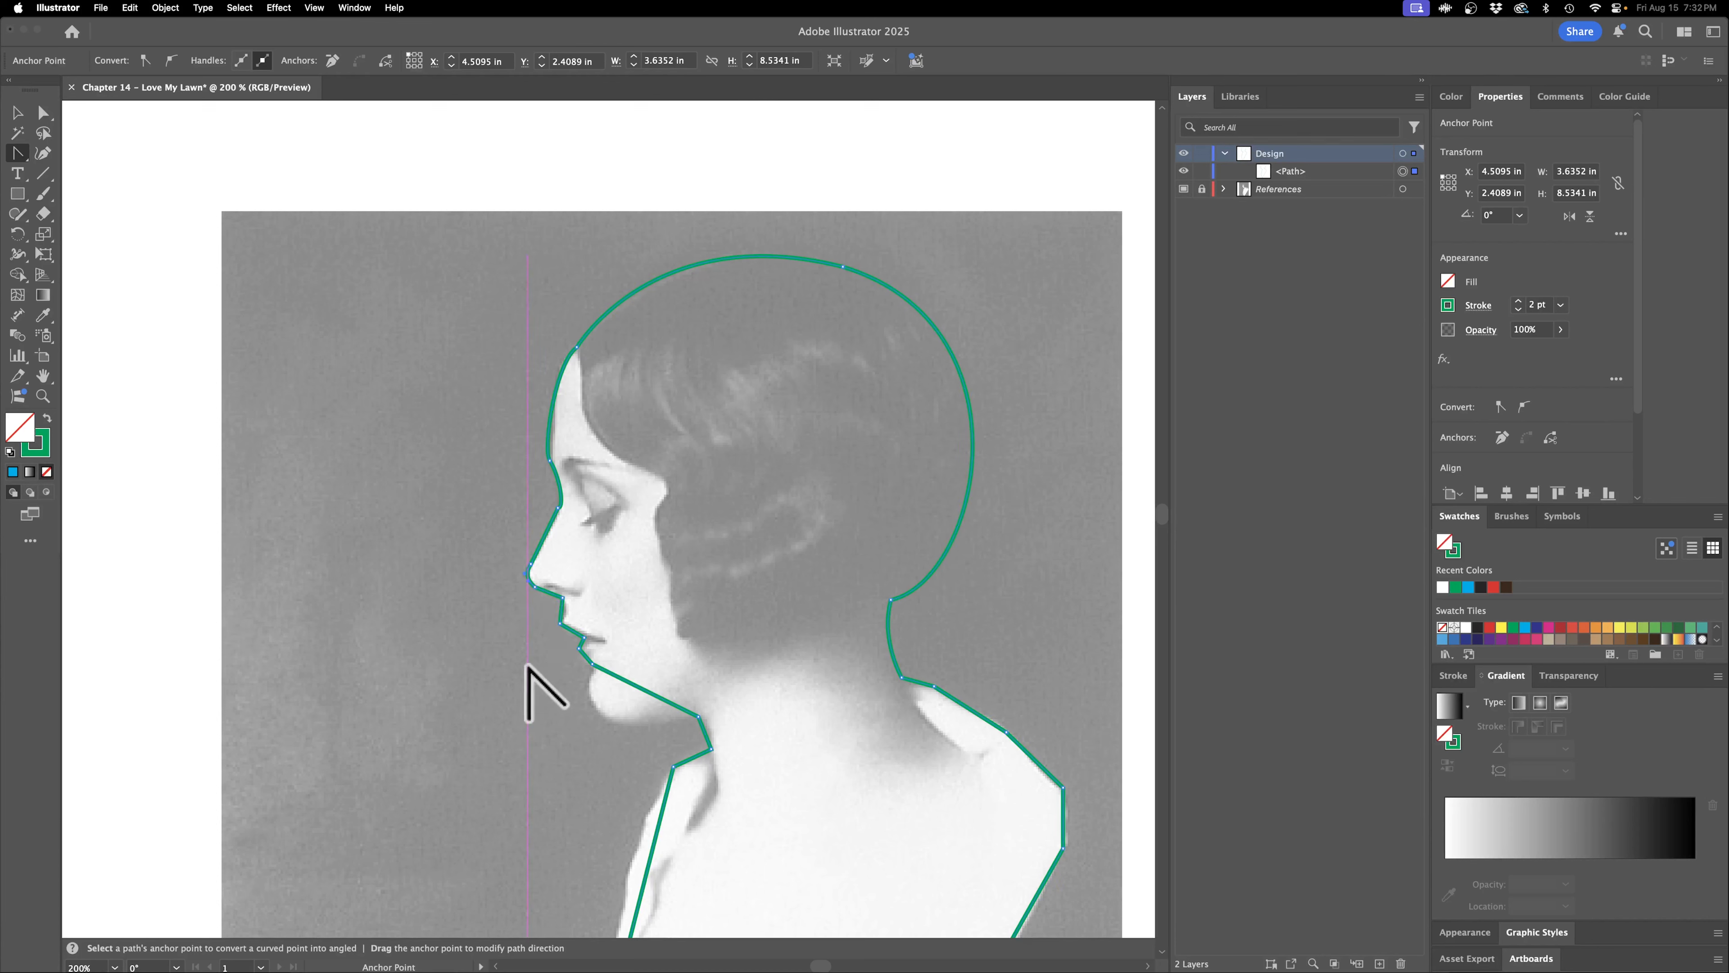
Move the anchor where the nose meets the upper lip slightly up with the Direct Selection tool.
key(z)
key(a)
click(563, 598)
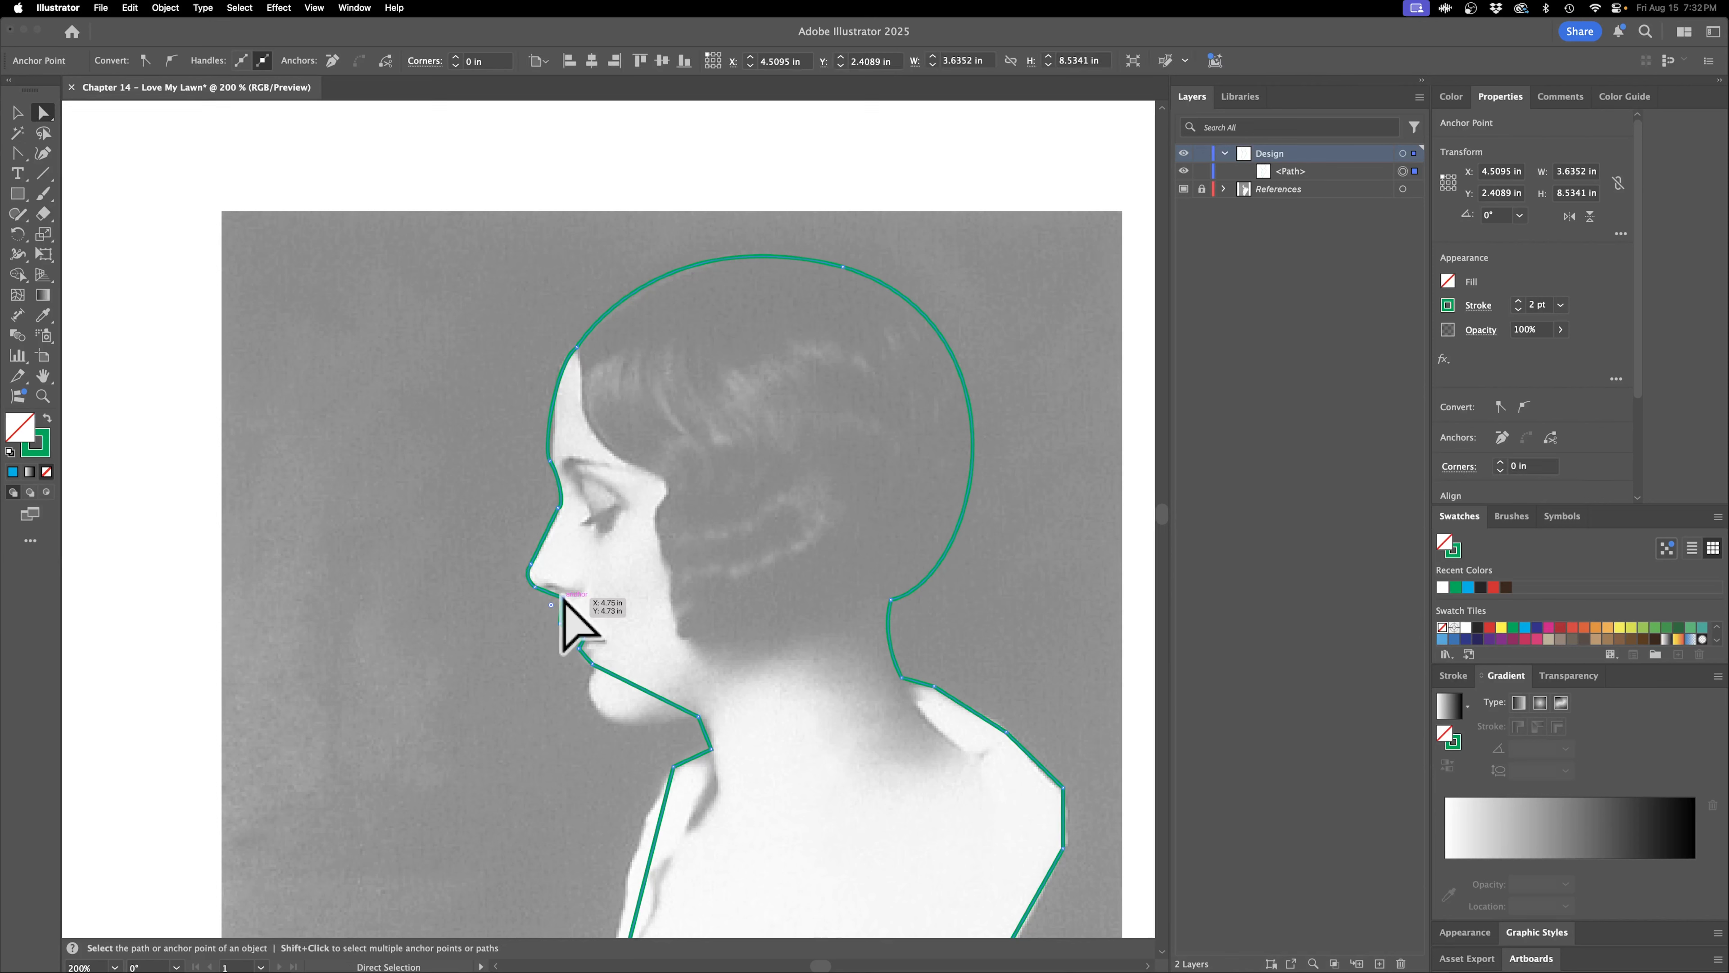
drag(565, 599, 564, 591)
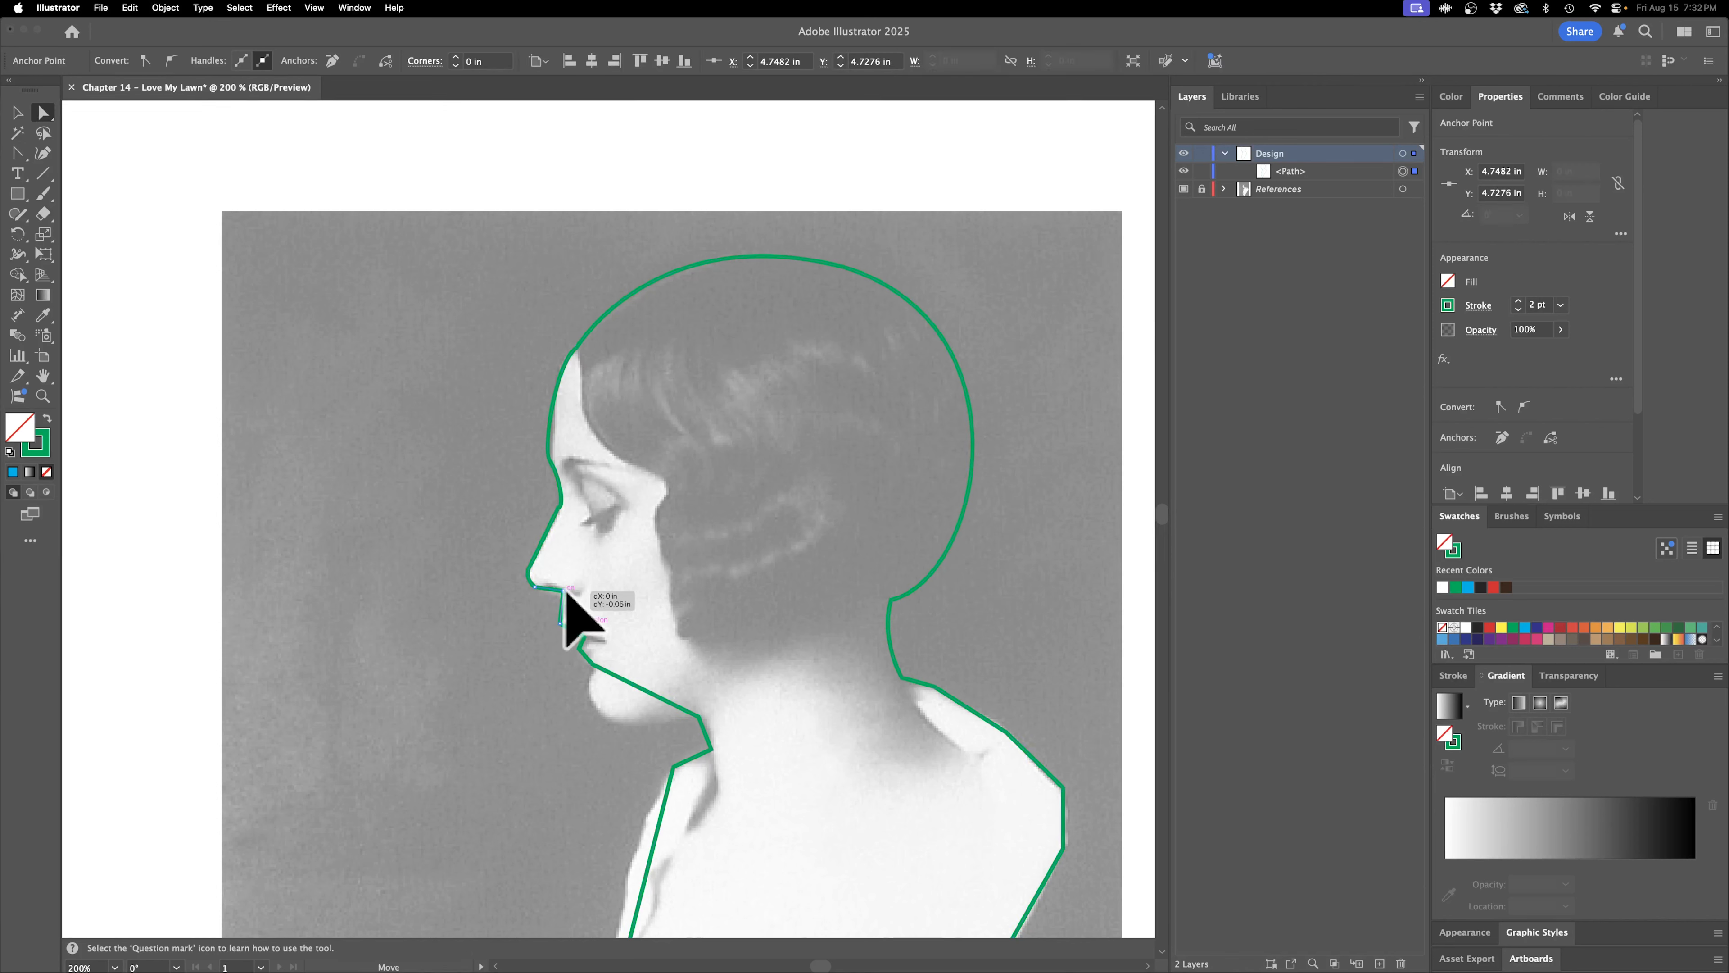
drag(566, 592, 565, 591)
Curve the path under the nose and along the lips, chin, throat and collar with the Anchor Point tool.
key(shift+c)
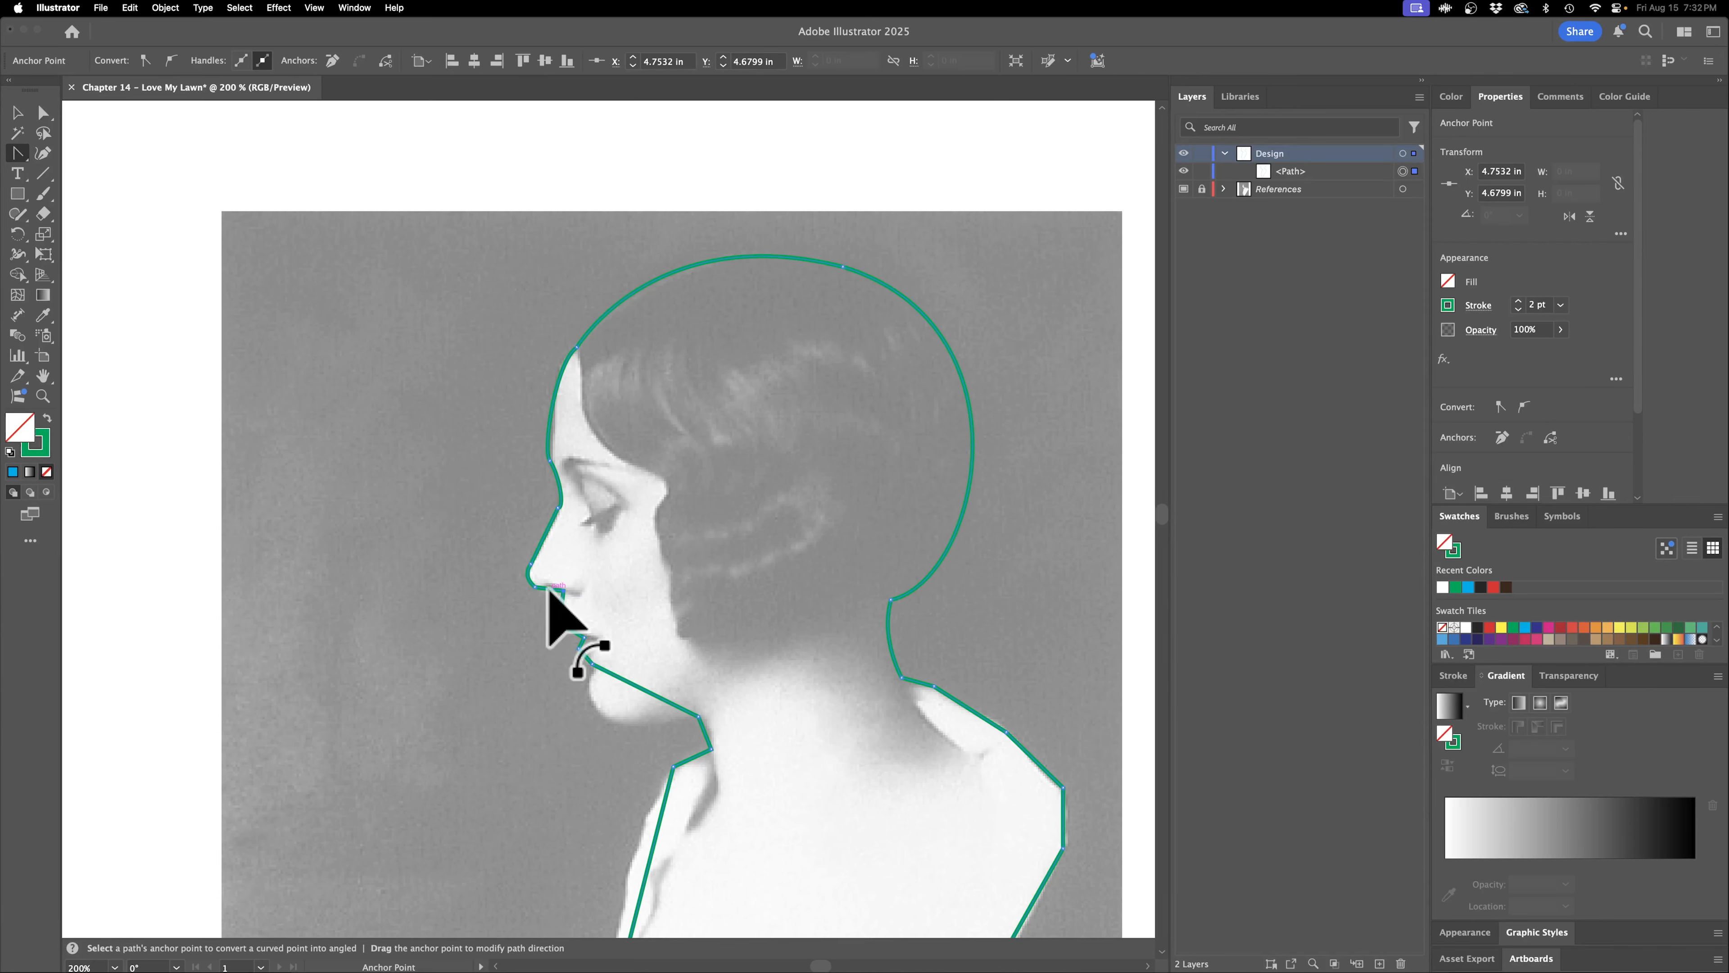
drag(553, 591, 591, 708)
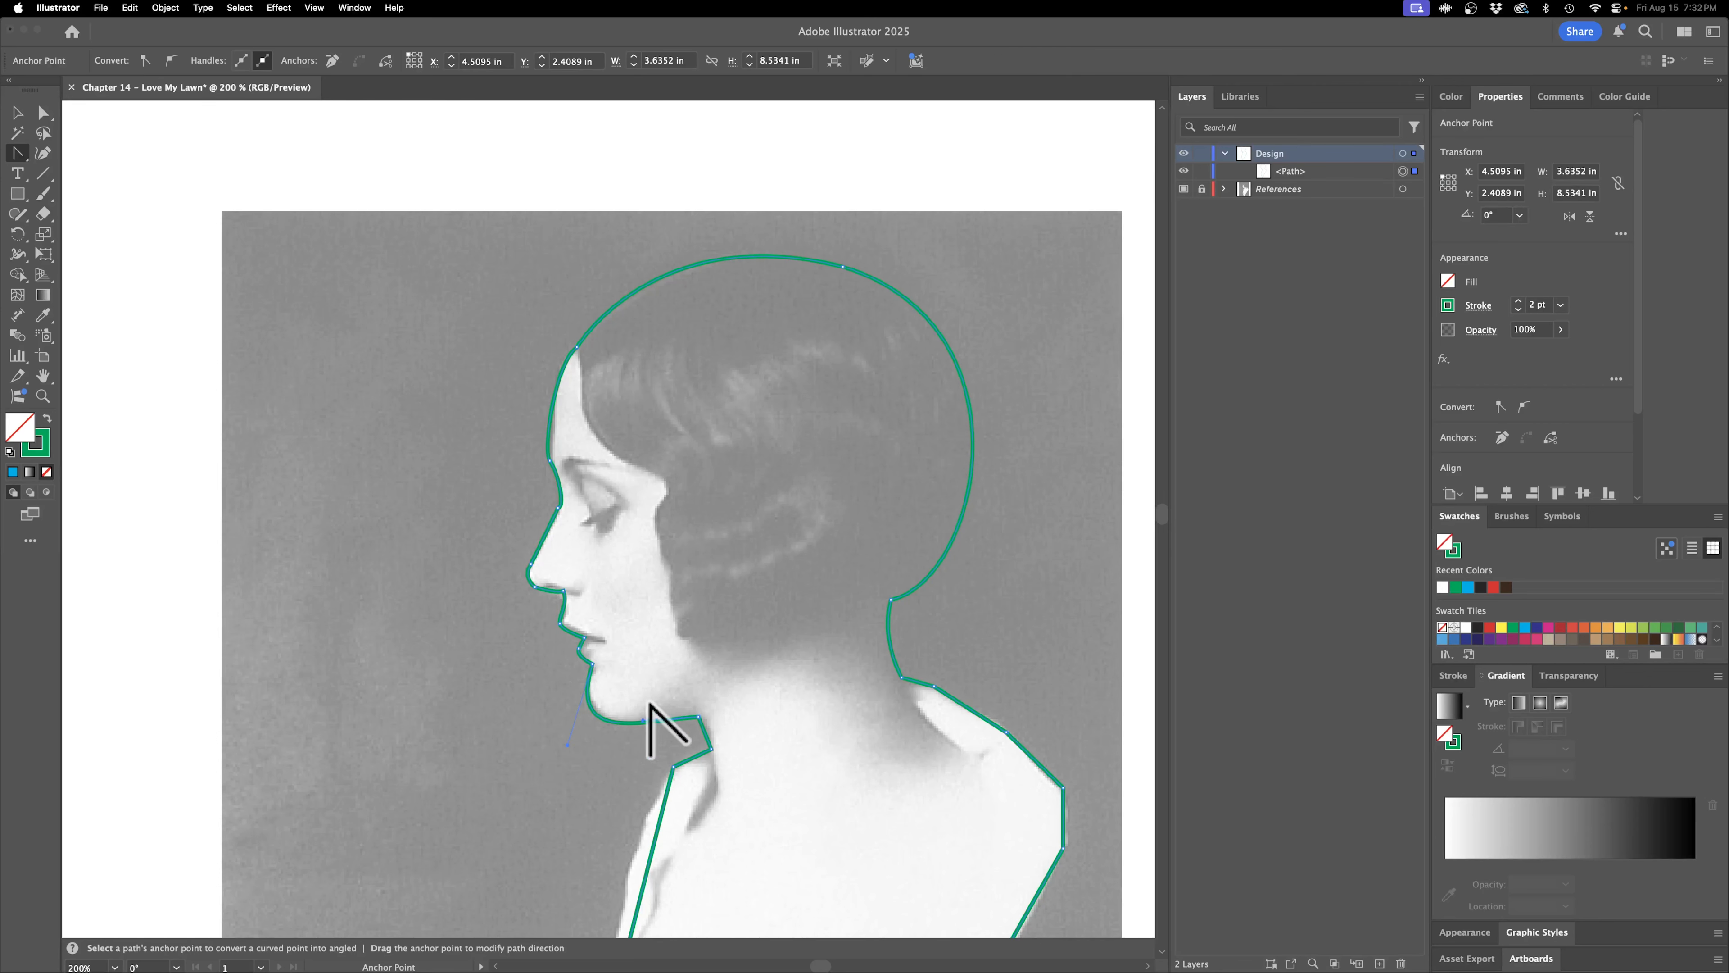
mouse_move(706, 747)
mouse_down()
mouse_move(711, 788)
mouse_move(708, 746)
mouse_up()
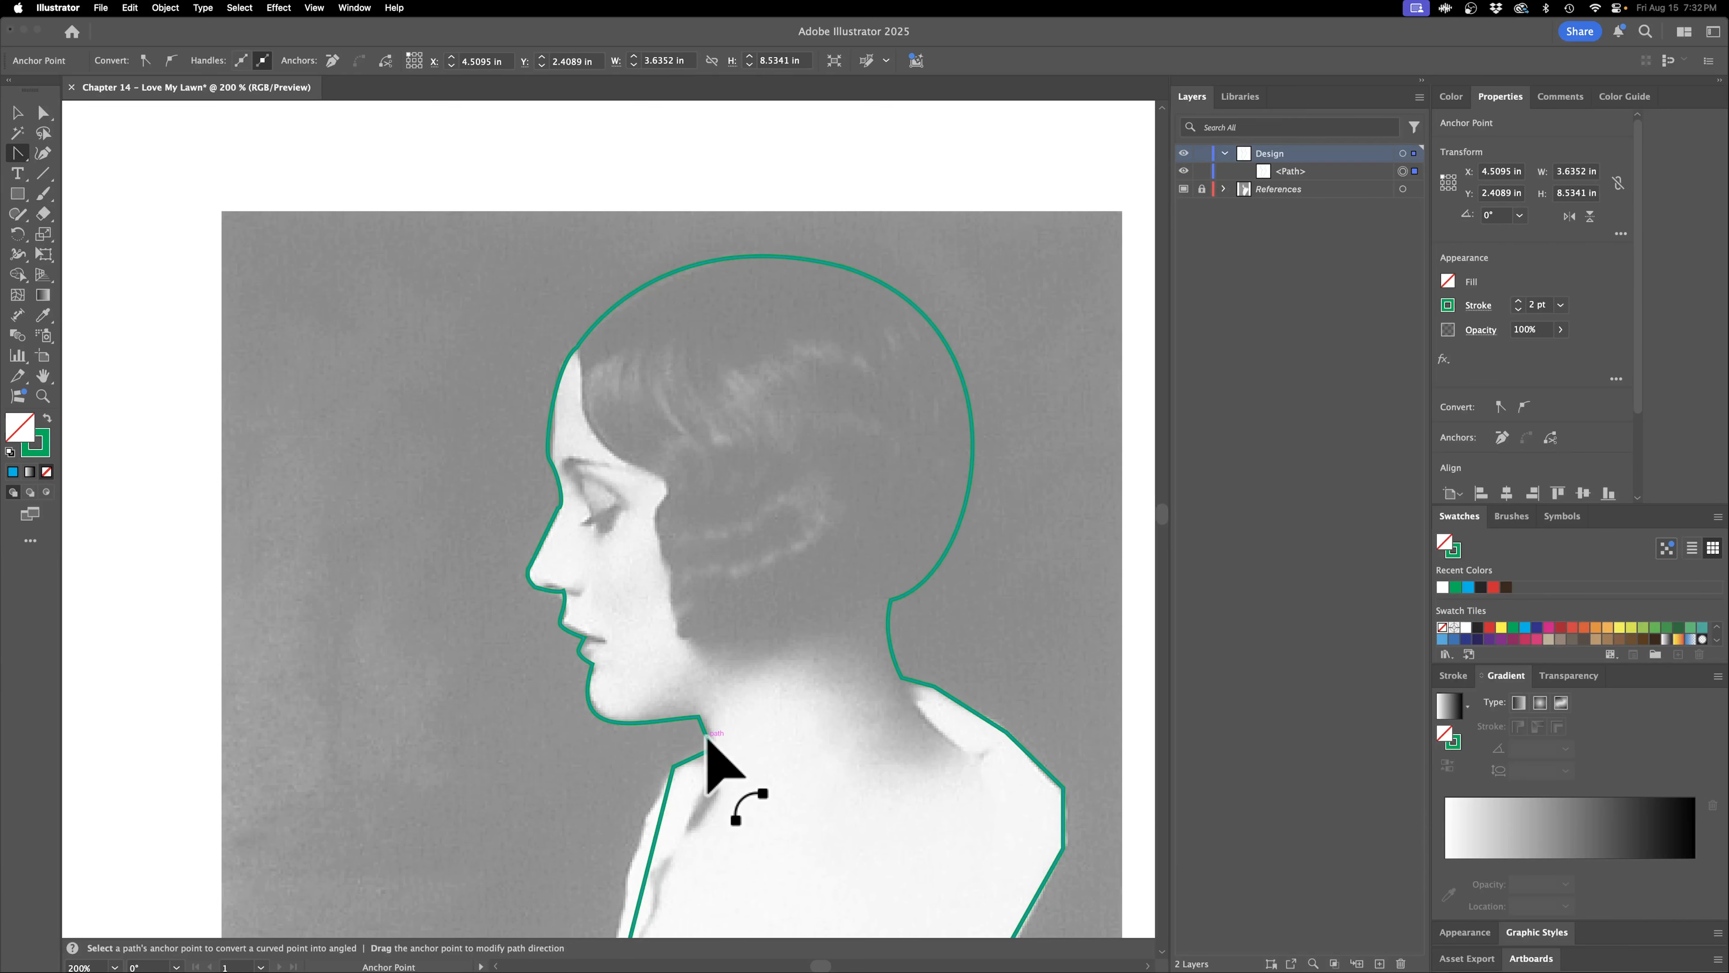
drag(784, 687, 803, 464)
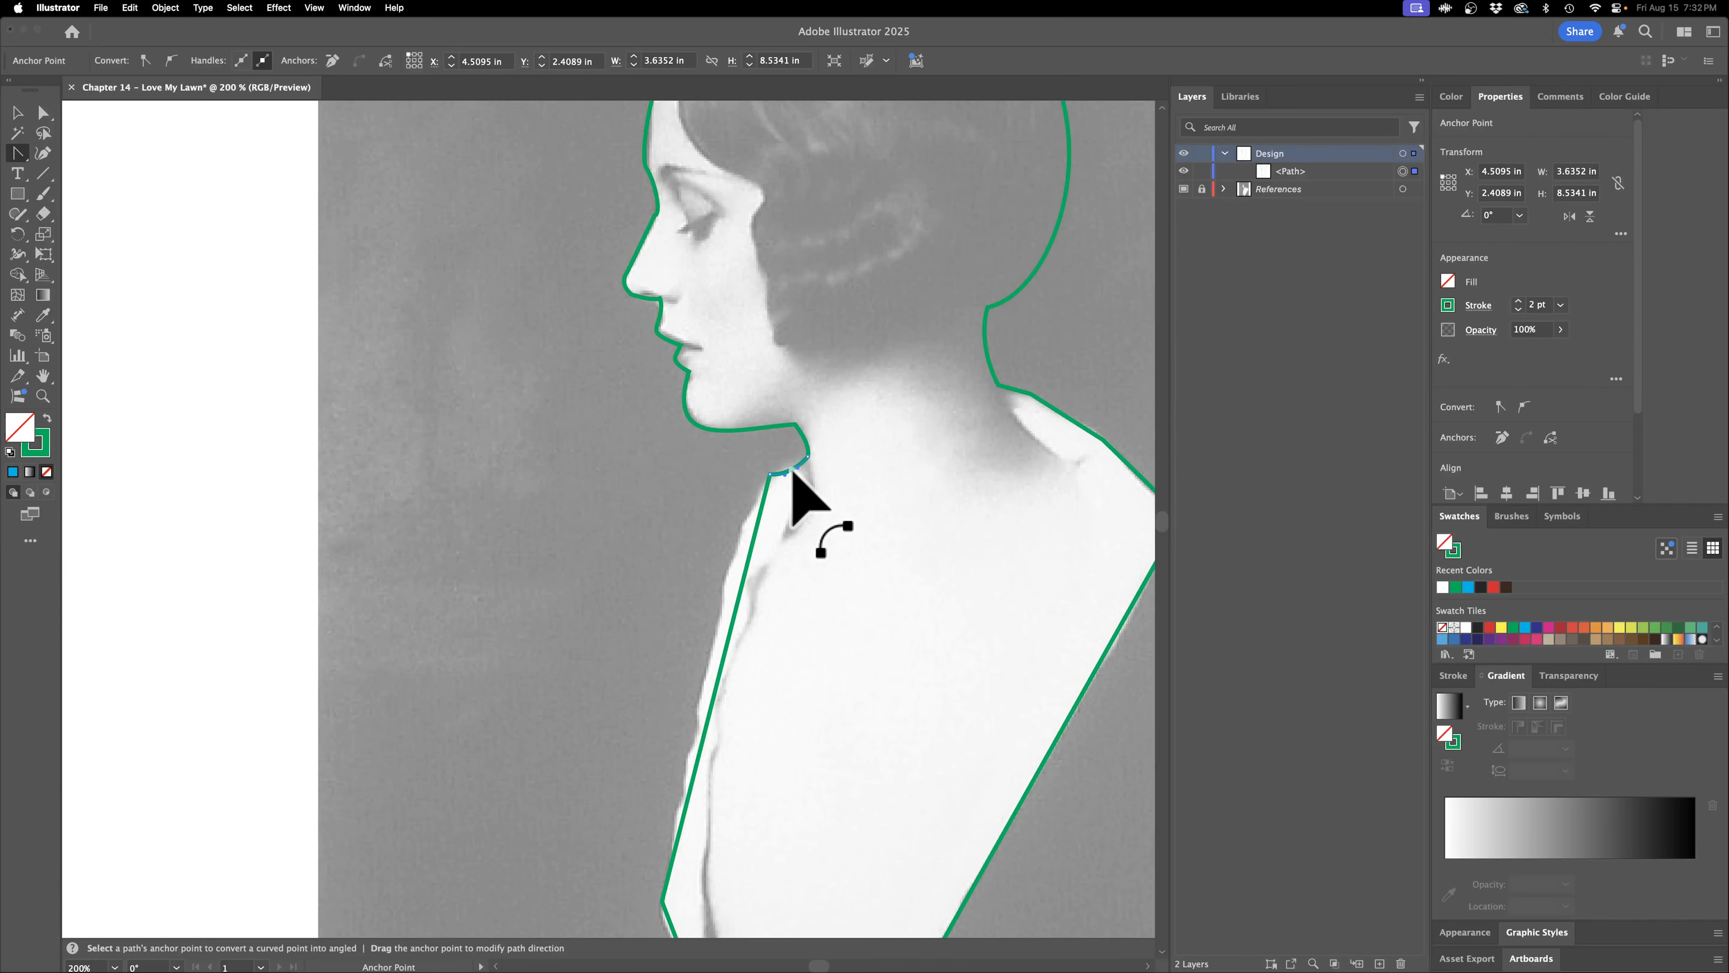
Bend the garment's front edge, its lower front segment and the long back edge to follow the photo.
scroll(791, 502, down, 5)
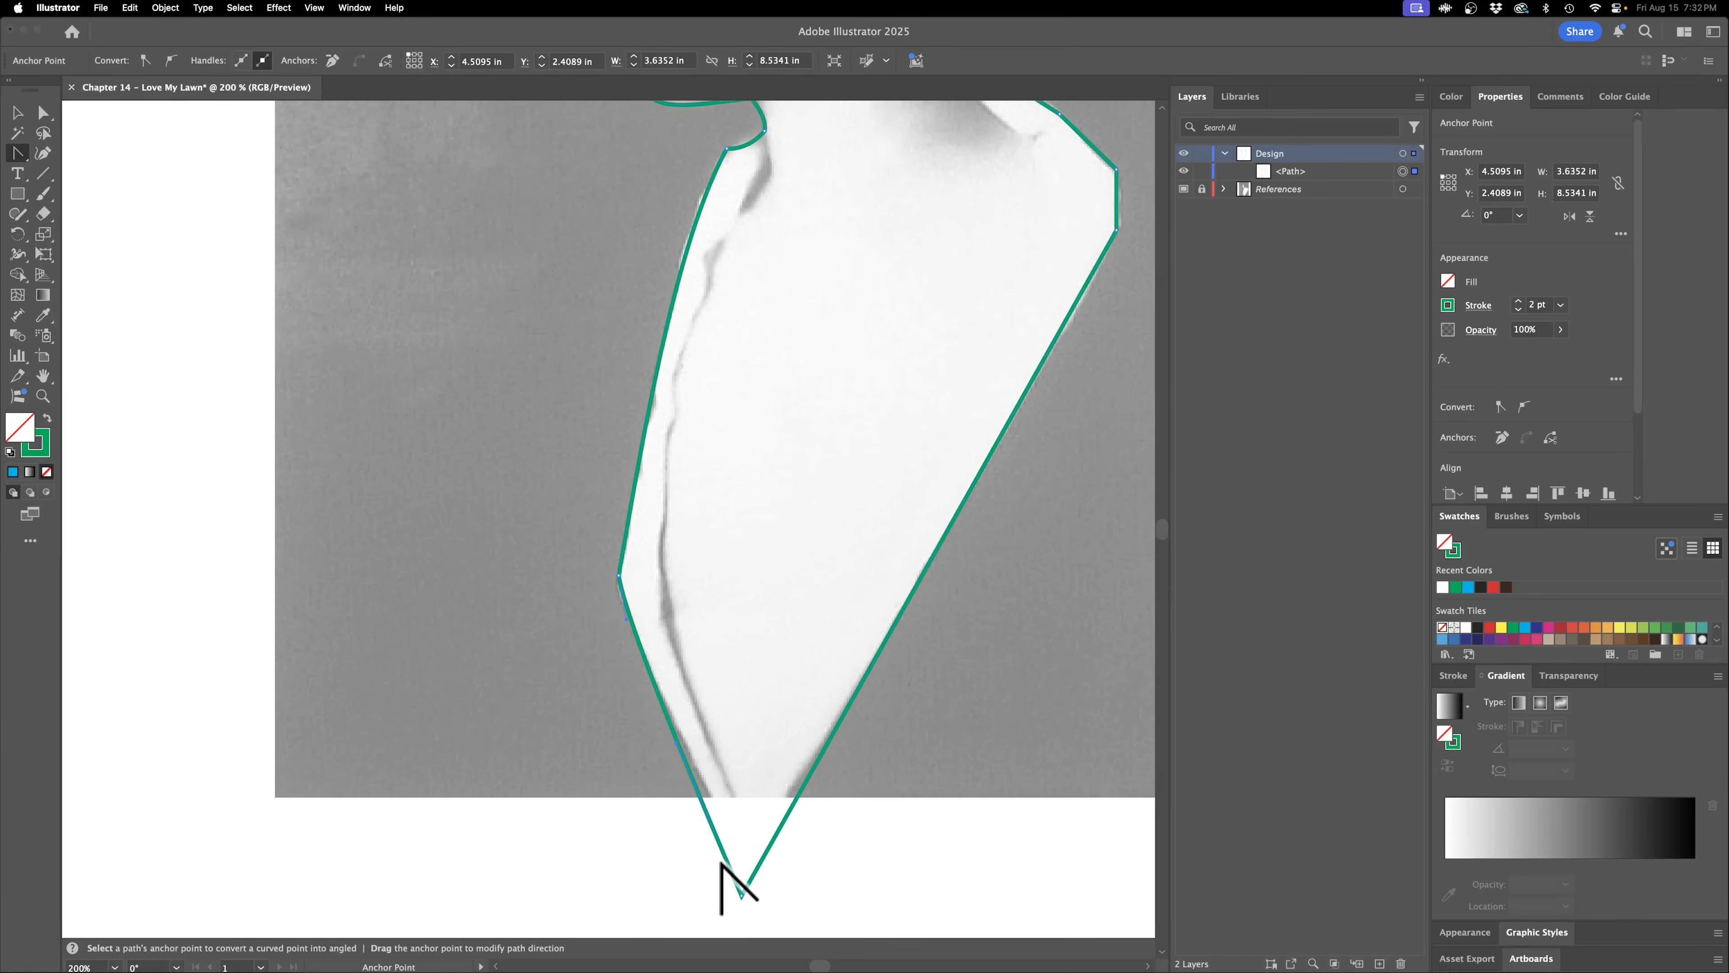
drag(678, 742, 621, 655)
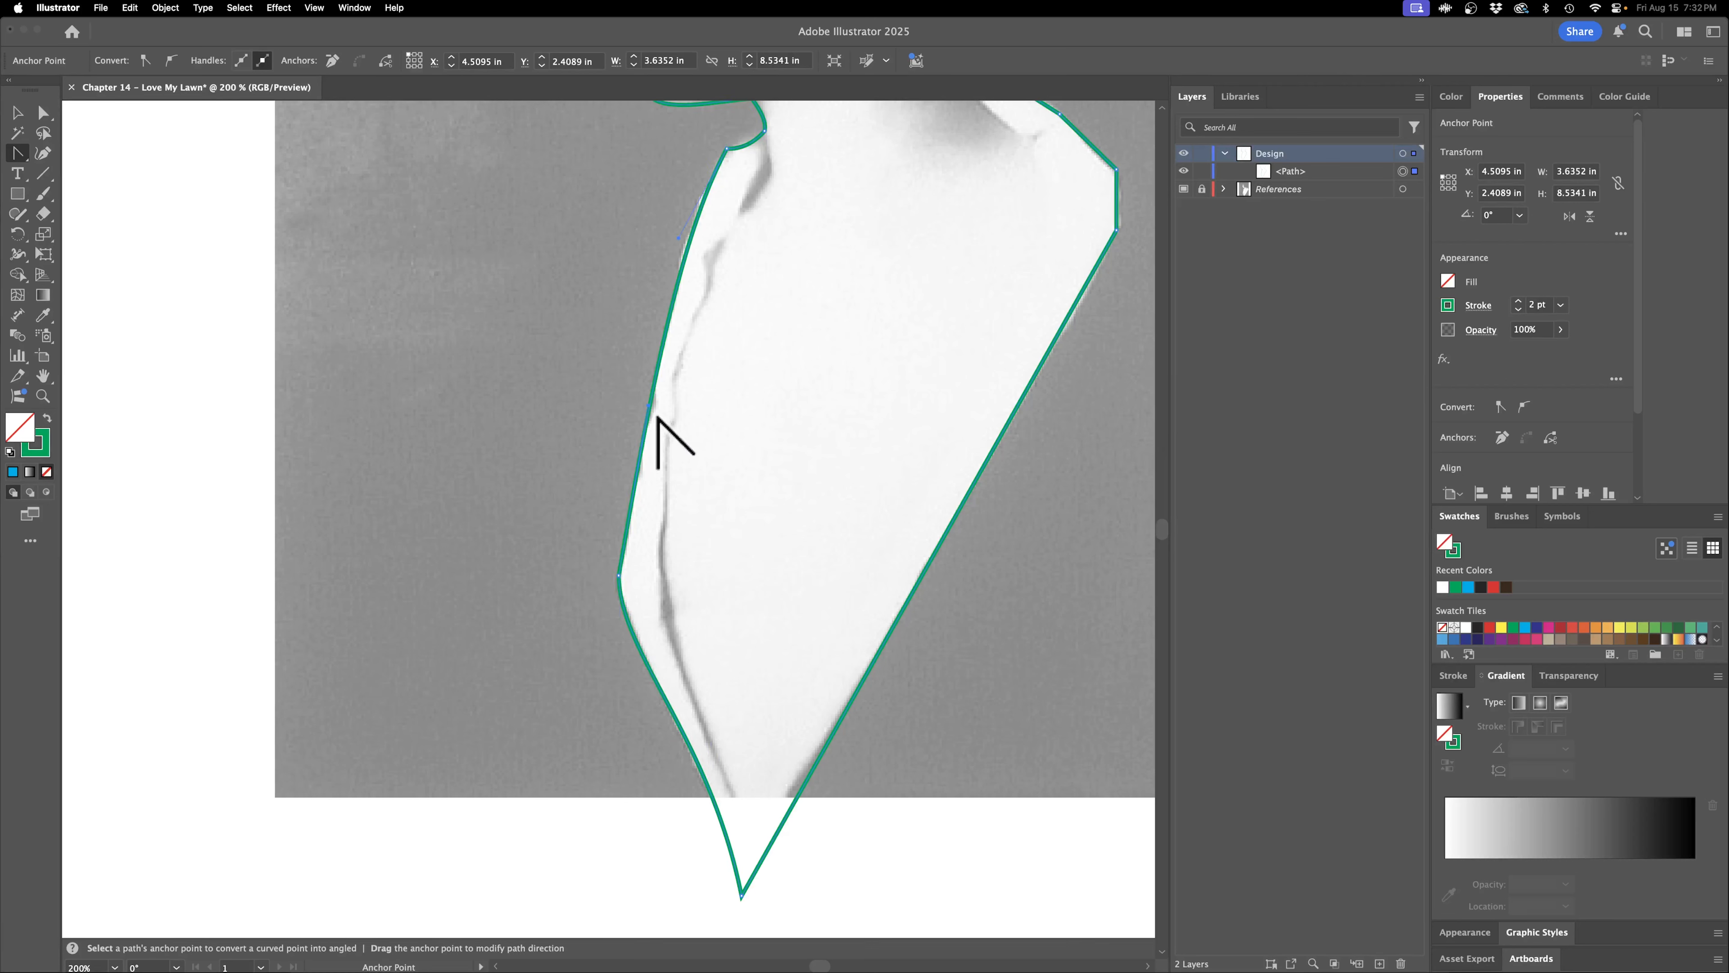
drag(649, 404, 665, 228)
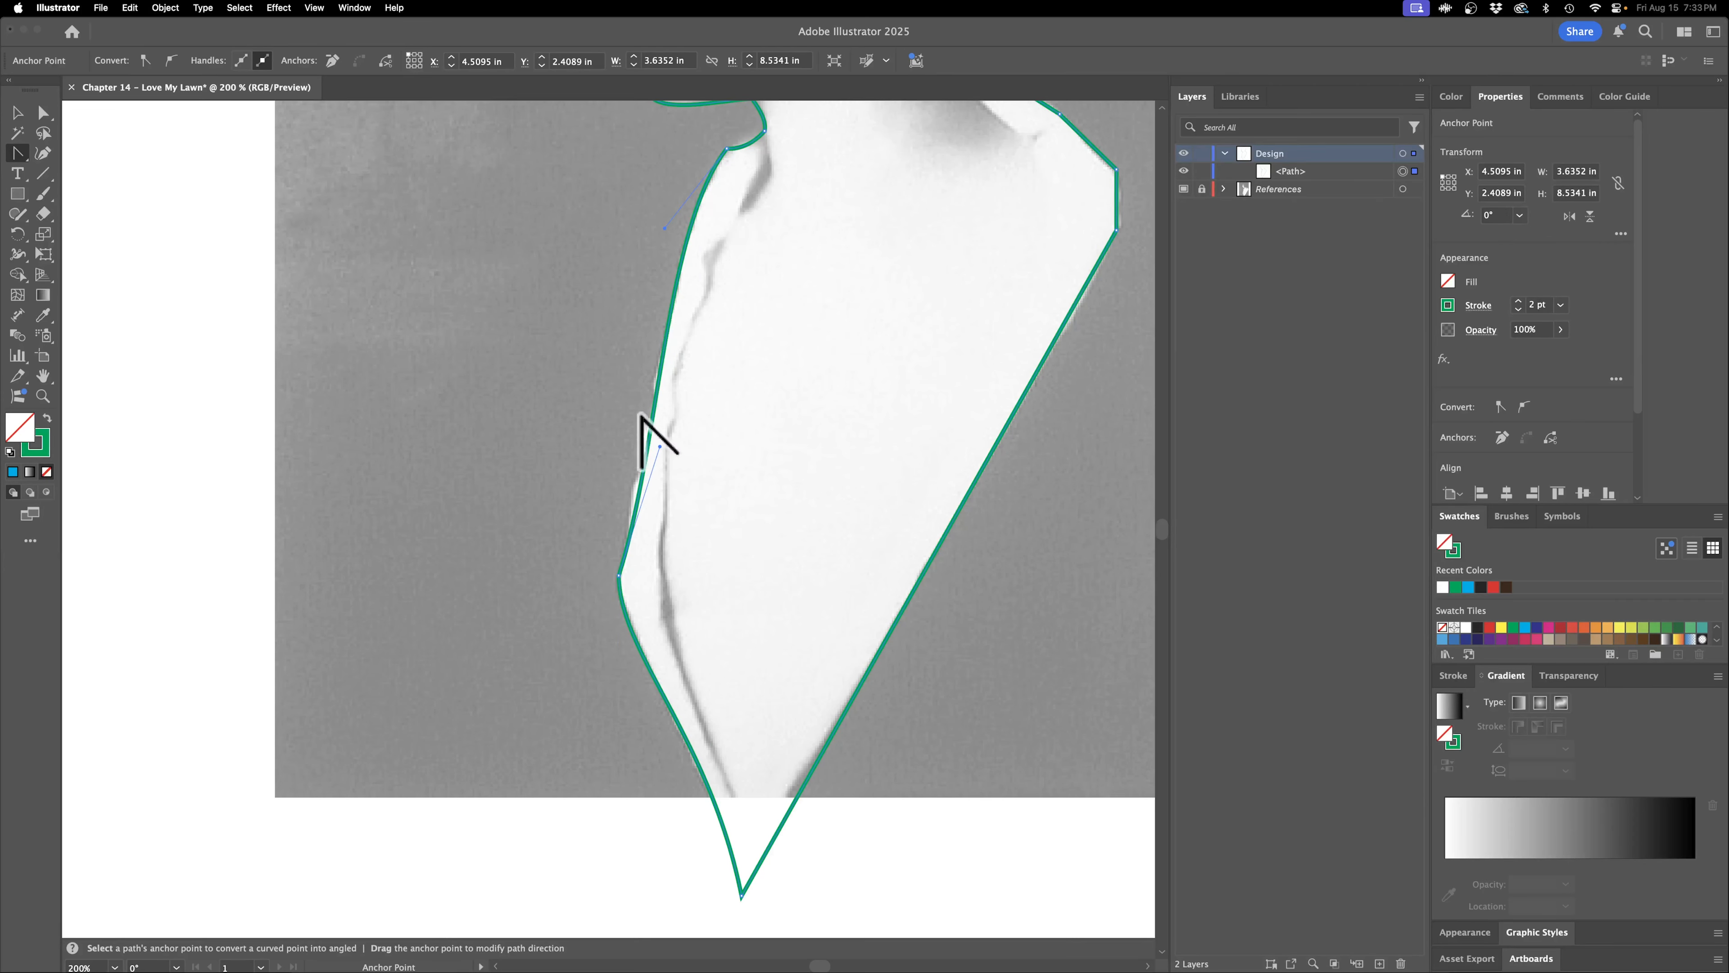
drag(1019, 618, 927, 687)
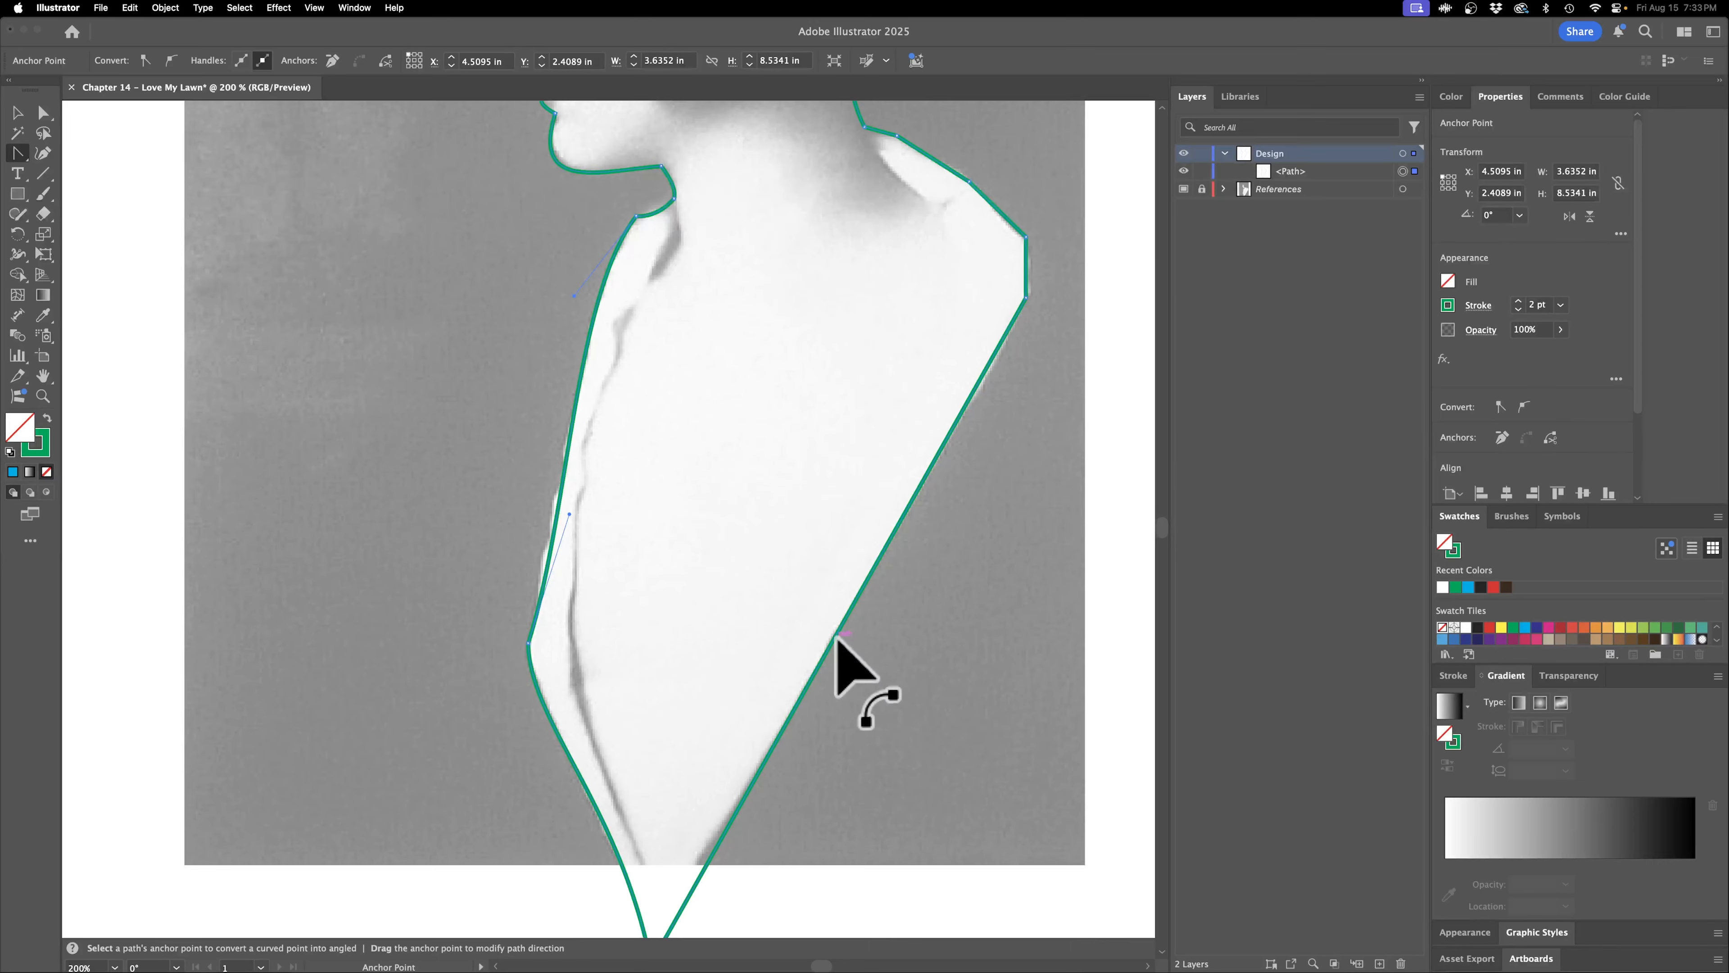
drag(849, 571, 822, 648)
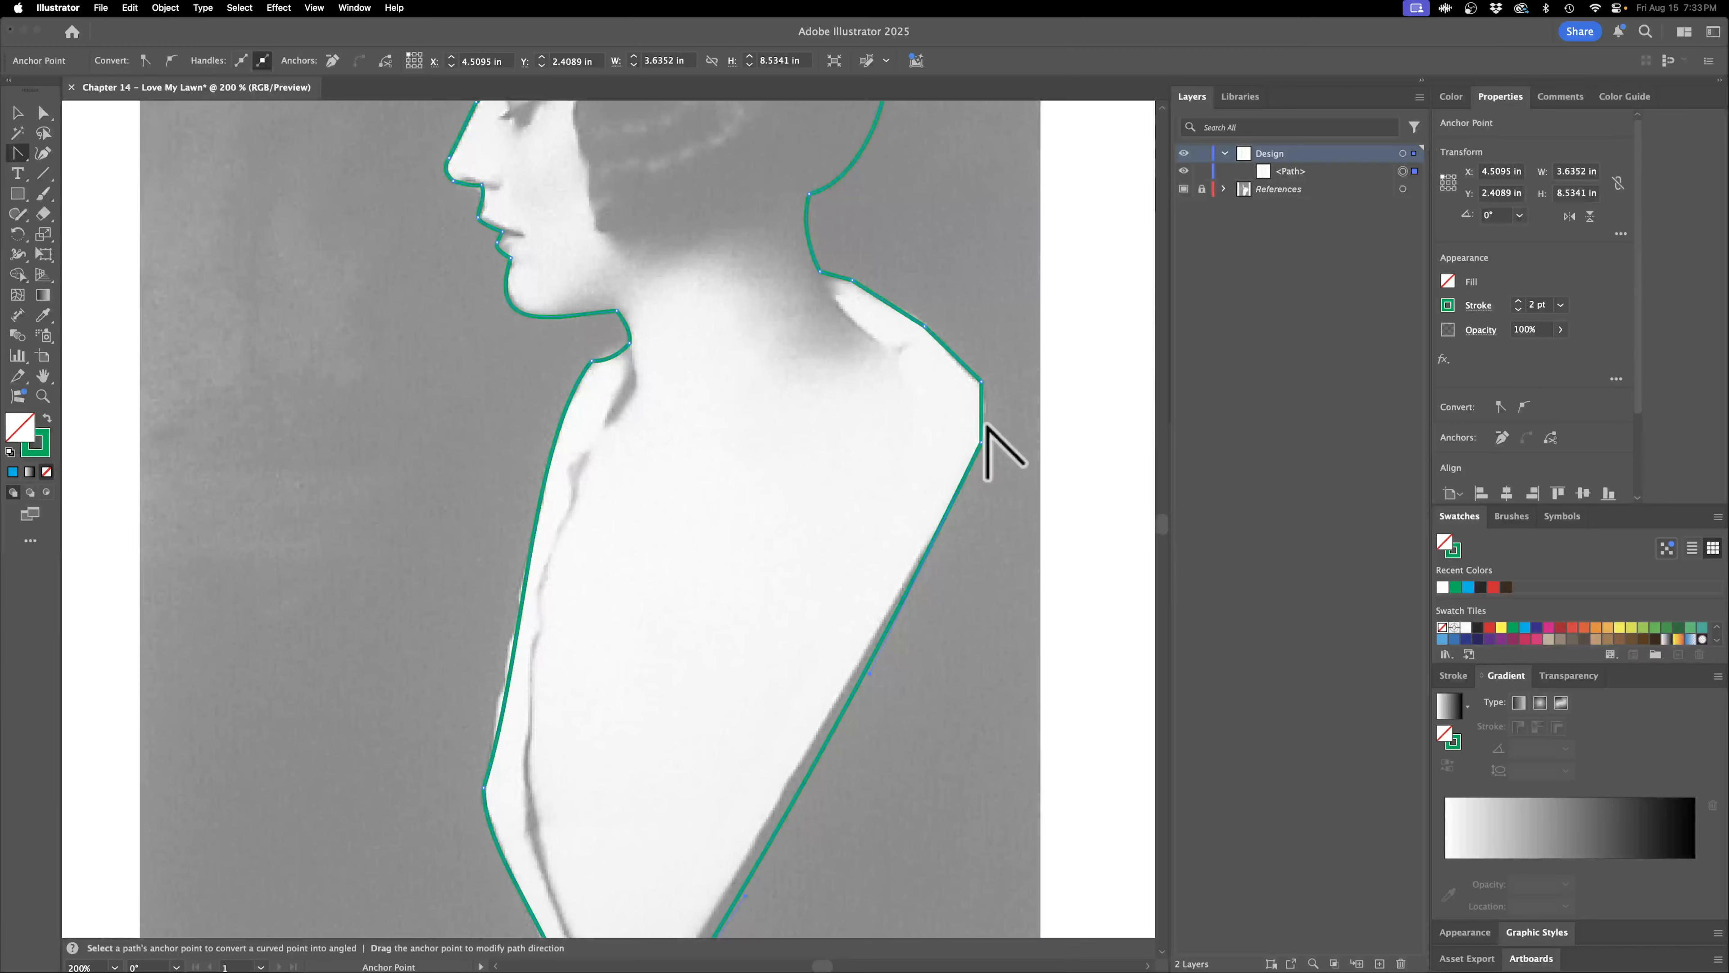
Curve the segments around the upper arm and shoulder and smooth the path at the base of the neck.
drag(977, 417, 961, 368)
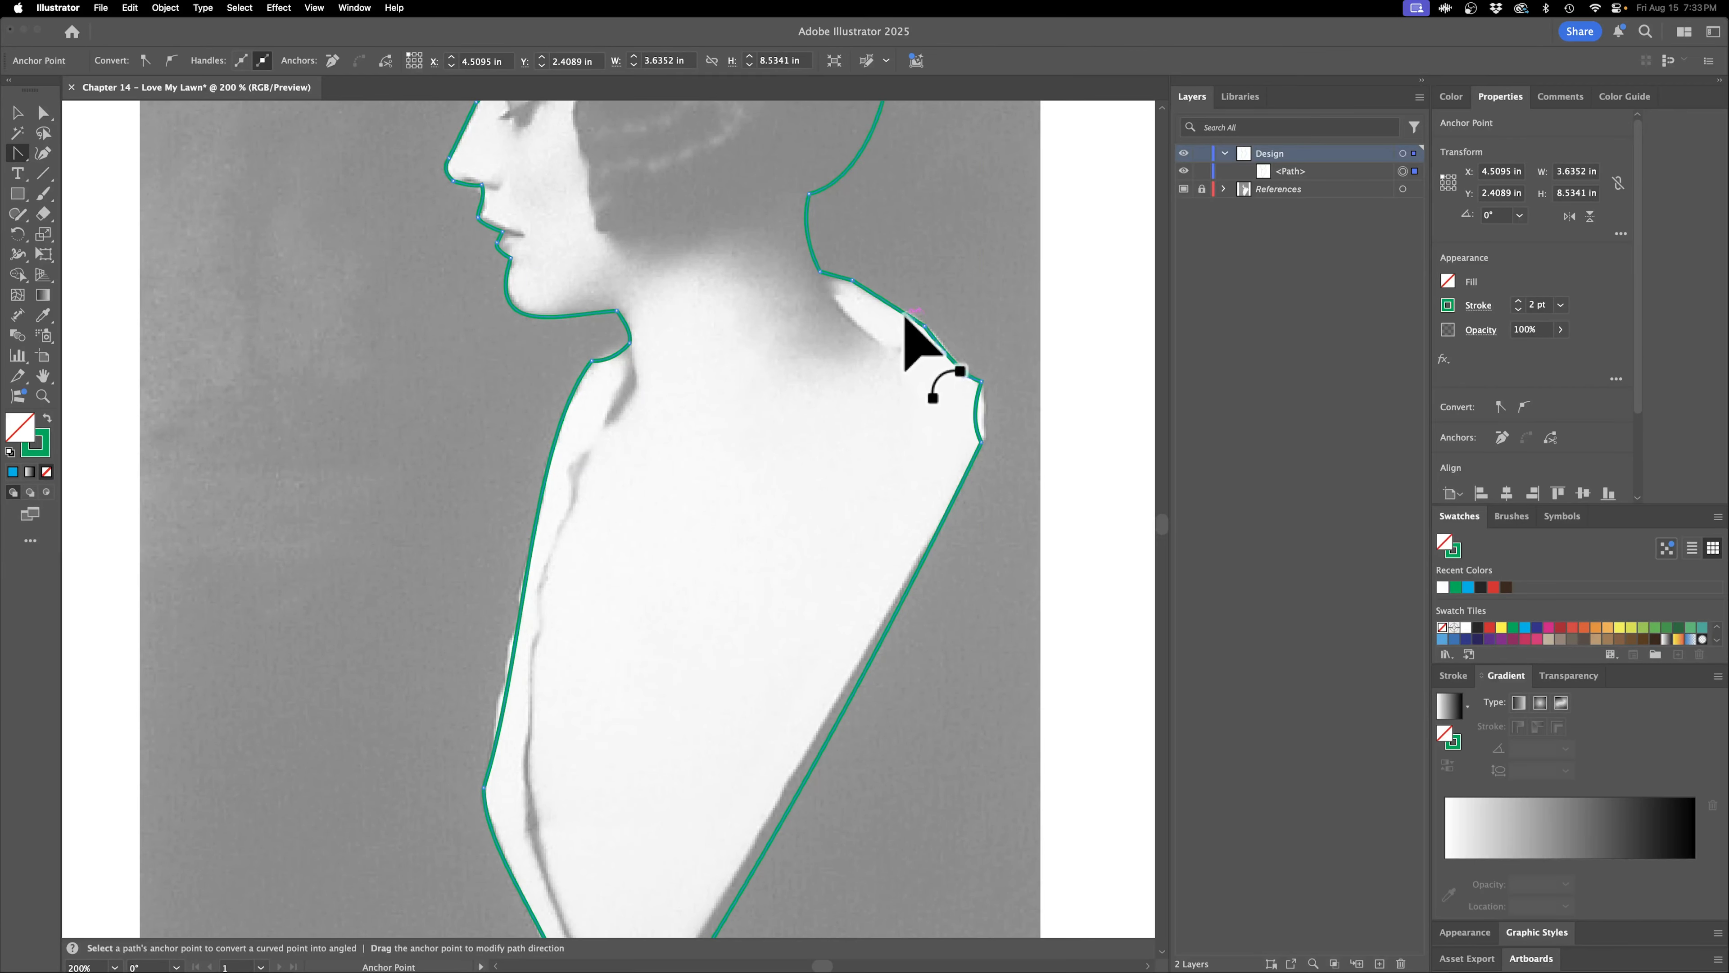
drag(905, 313, 911, 316)
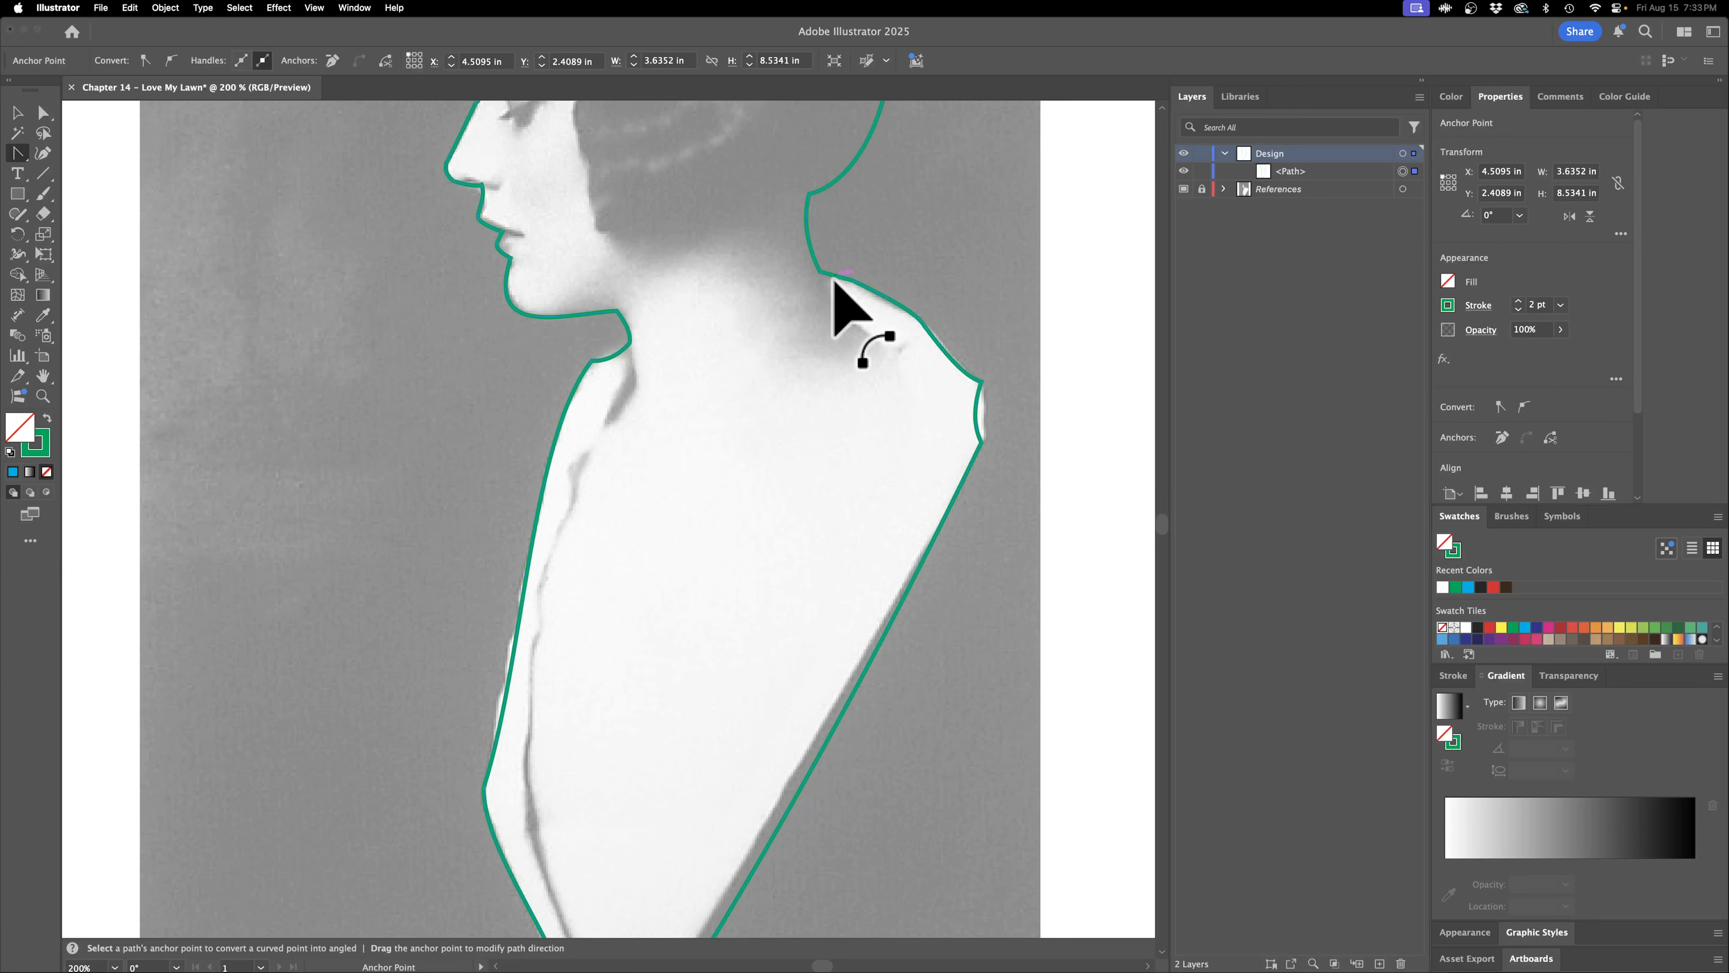
drag(726, 324, 658, 510)
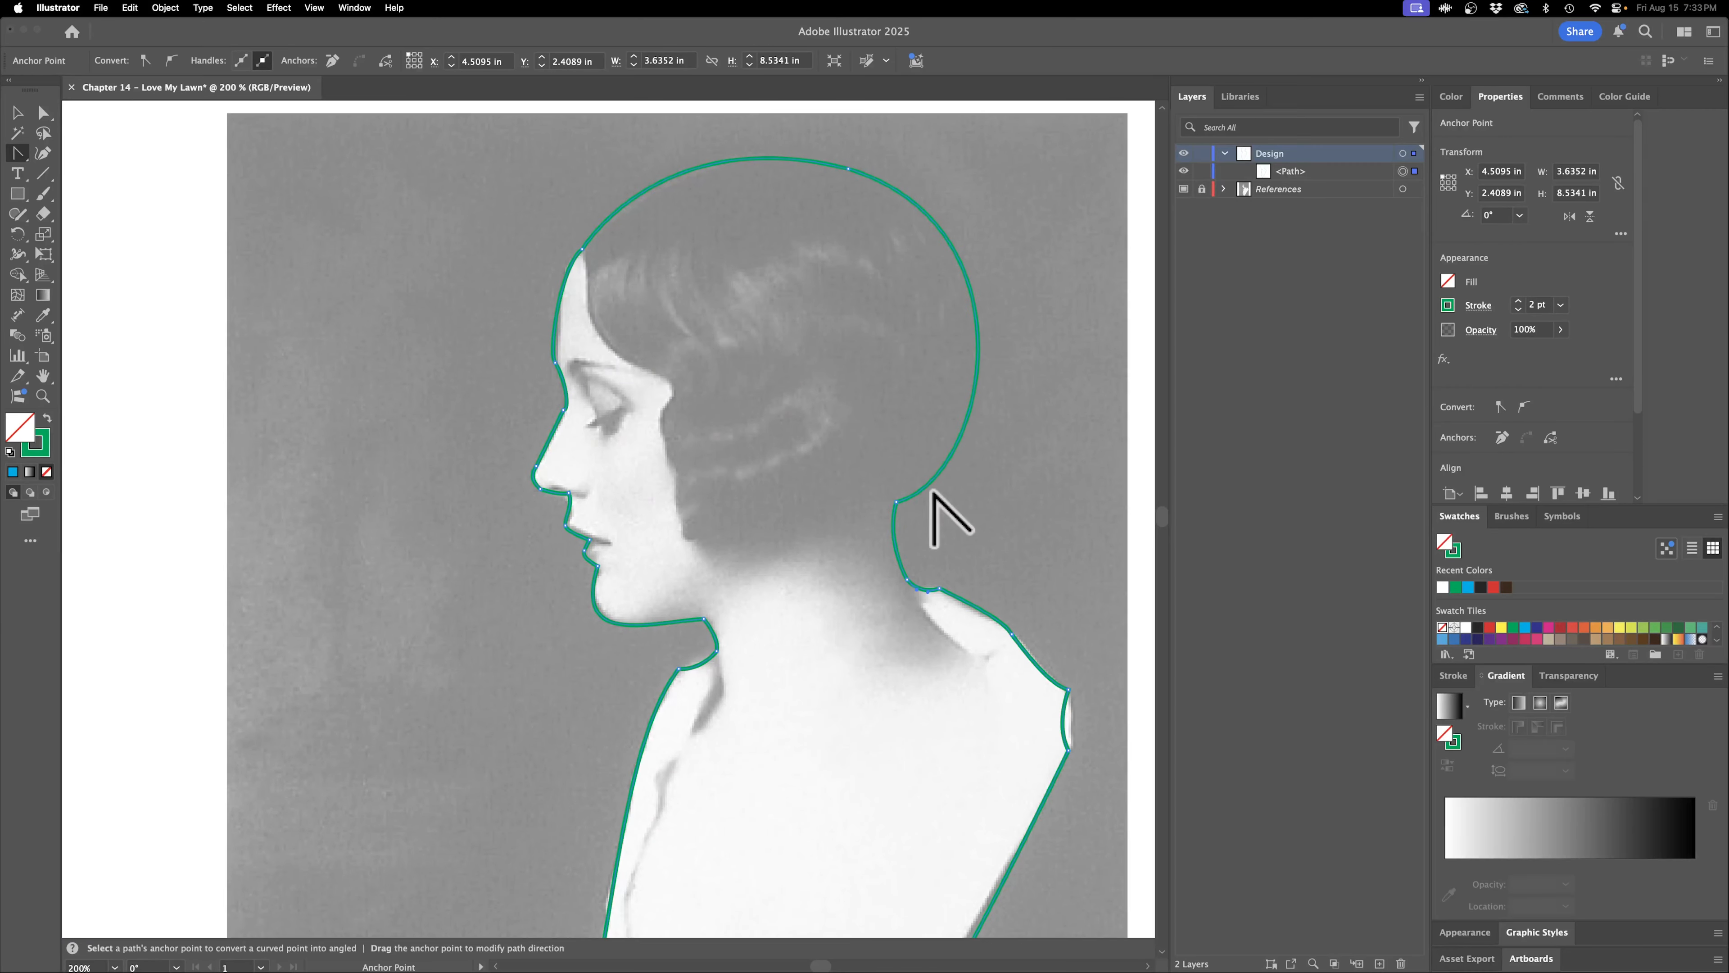
Hide the References layer and deselect the traced path to show the outline alone on the whole artboard.
key(super+0)
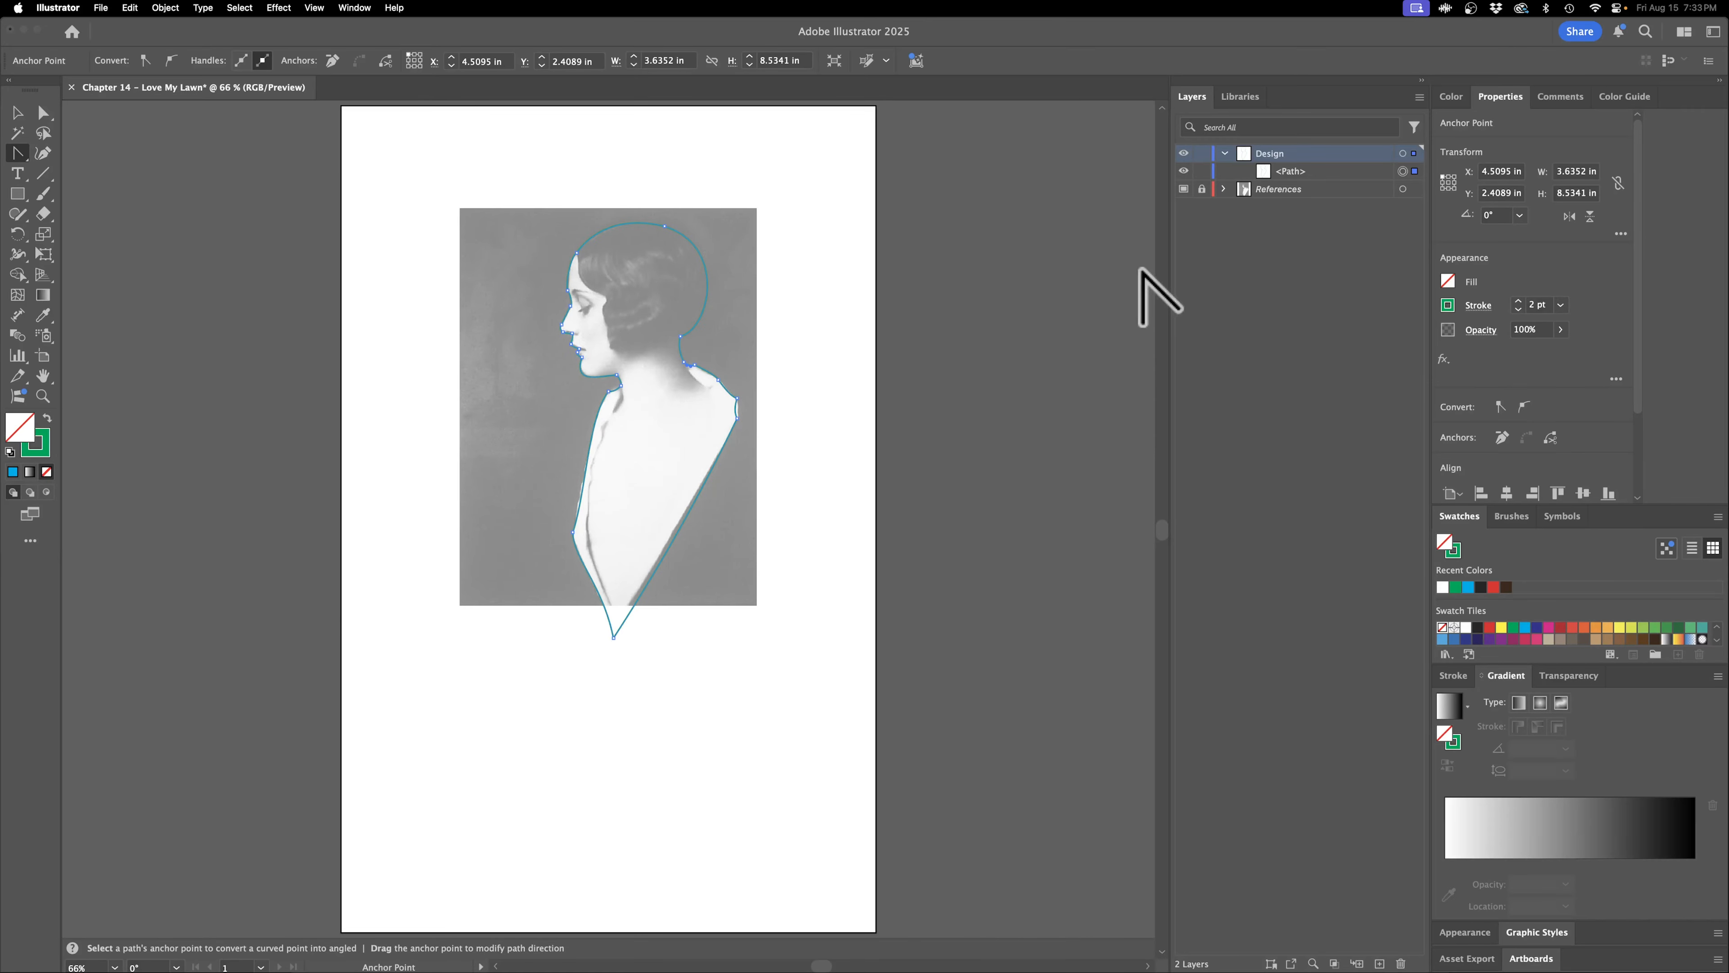
click(1184, 190)
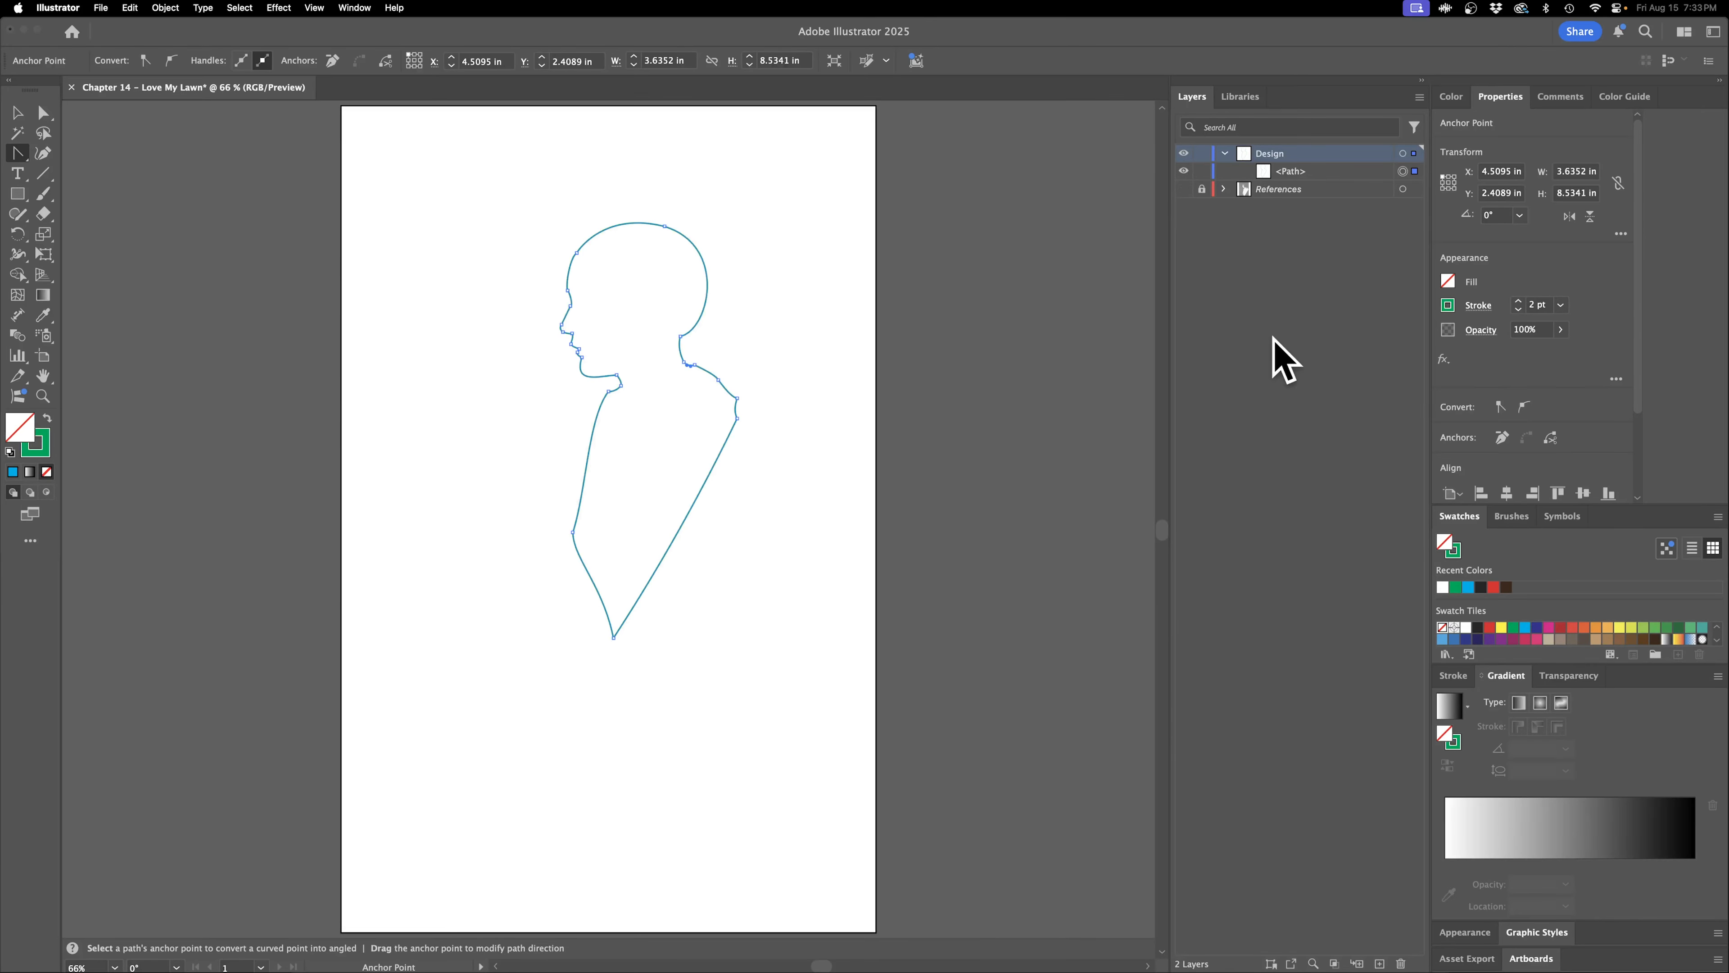
key(v)
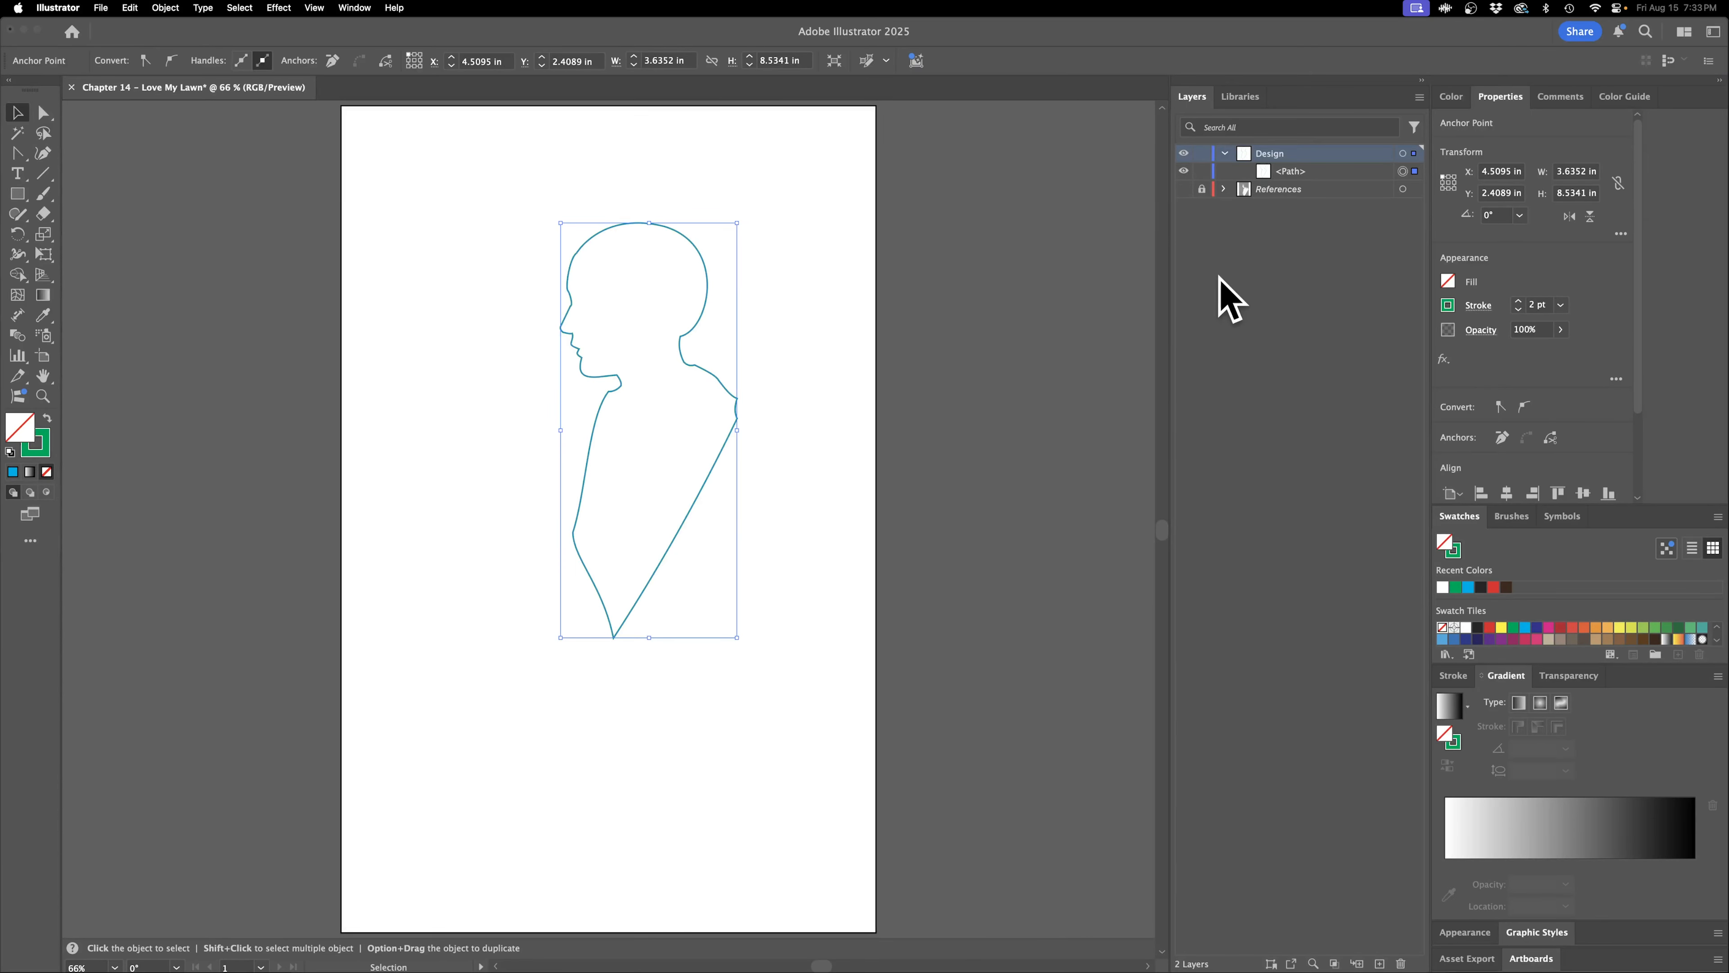
click(1061, 394)
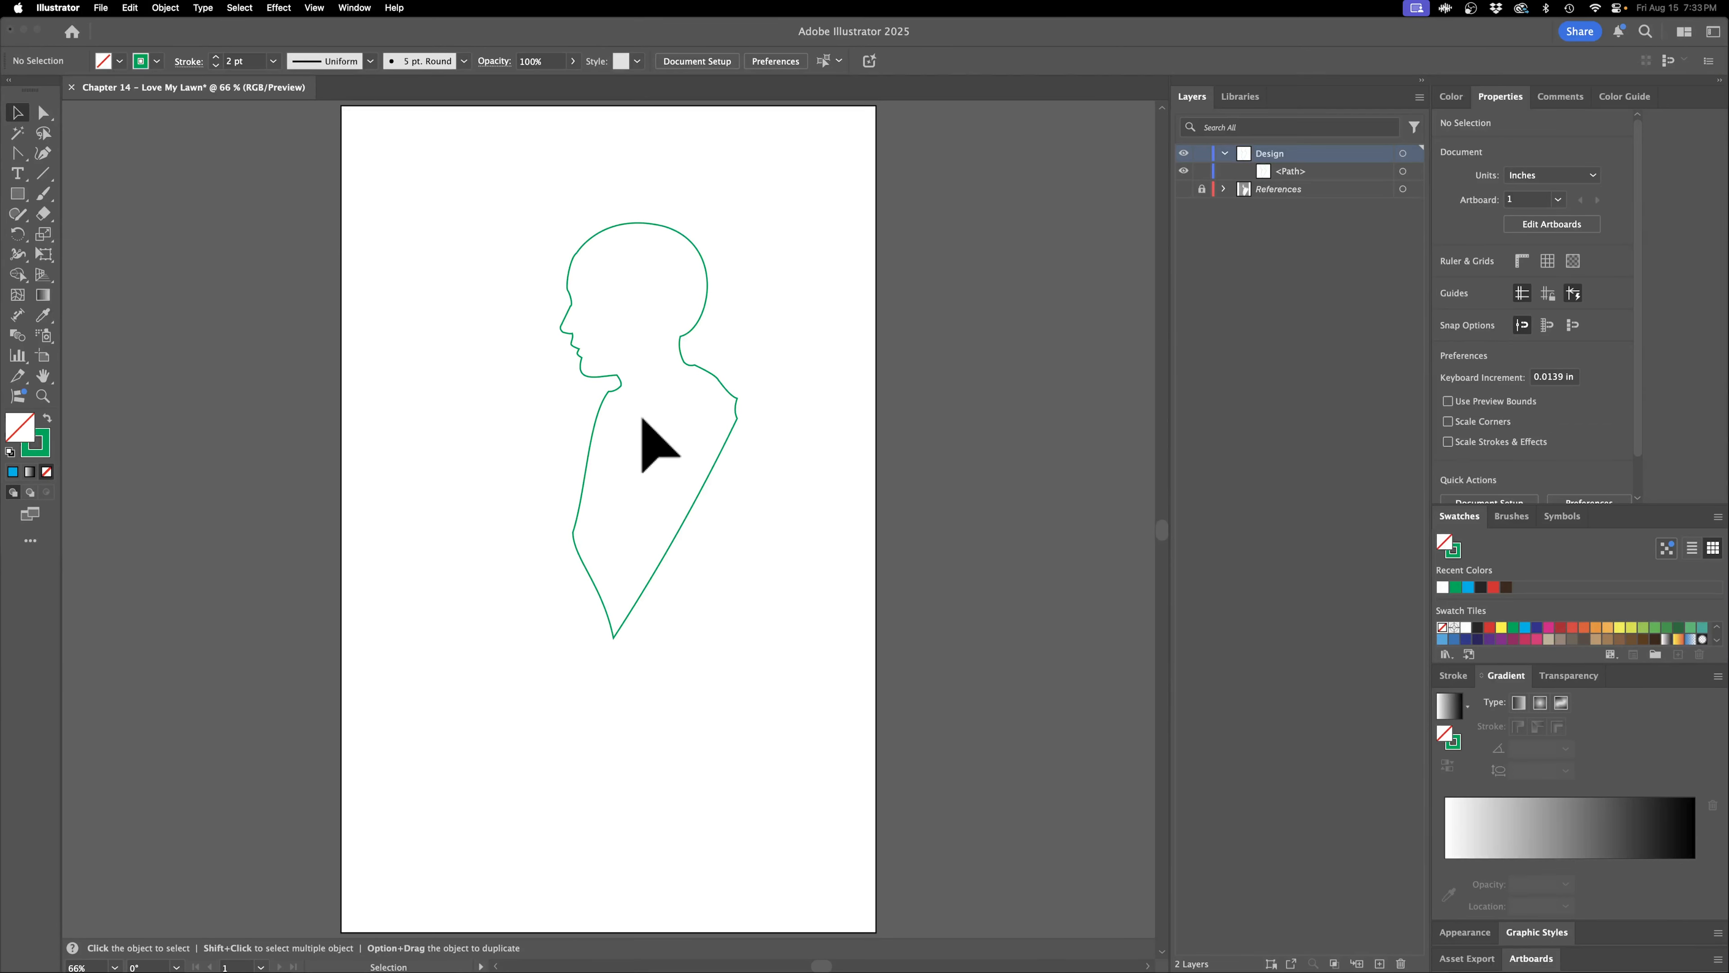
Enlarge the silhouette proportionally to about 6.82 × 16.02 in and place it so its pointed tip extends below the artboard.
click(701, 487)
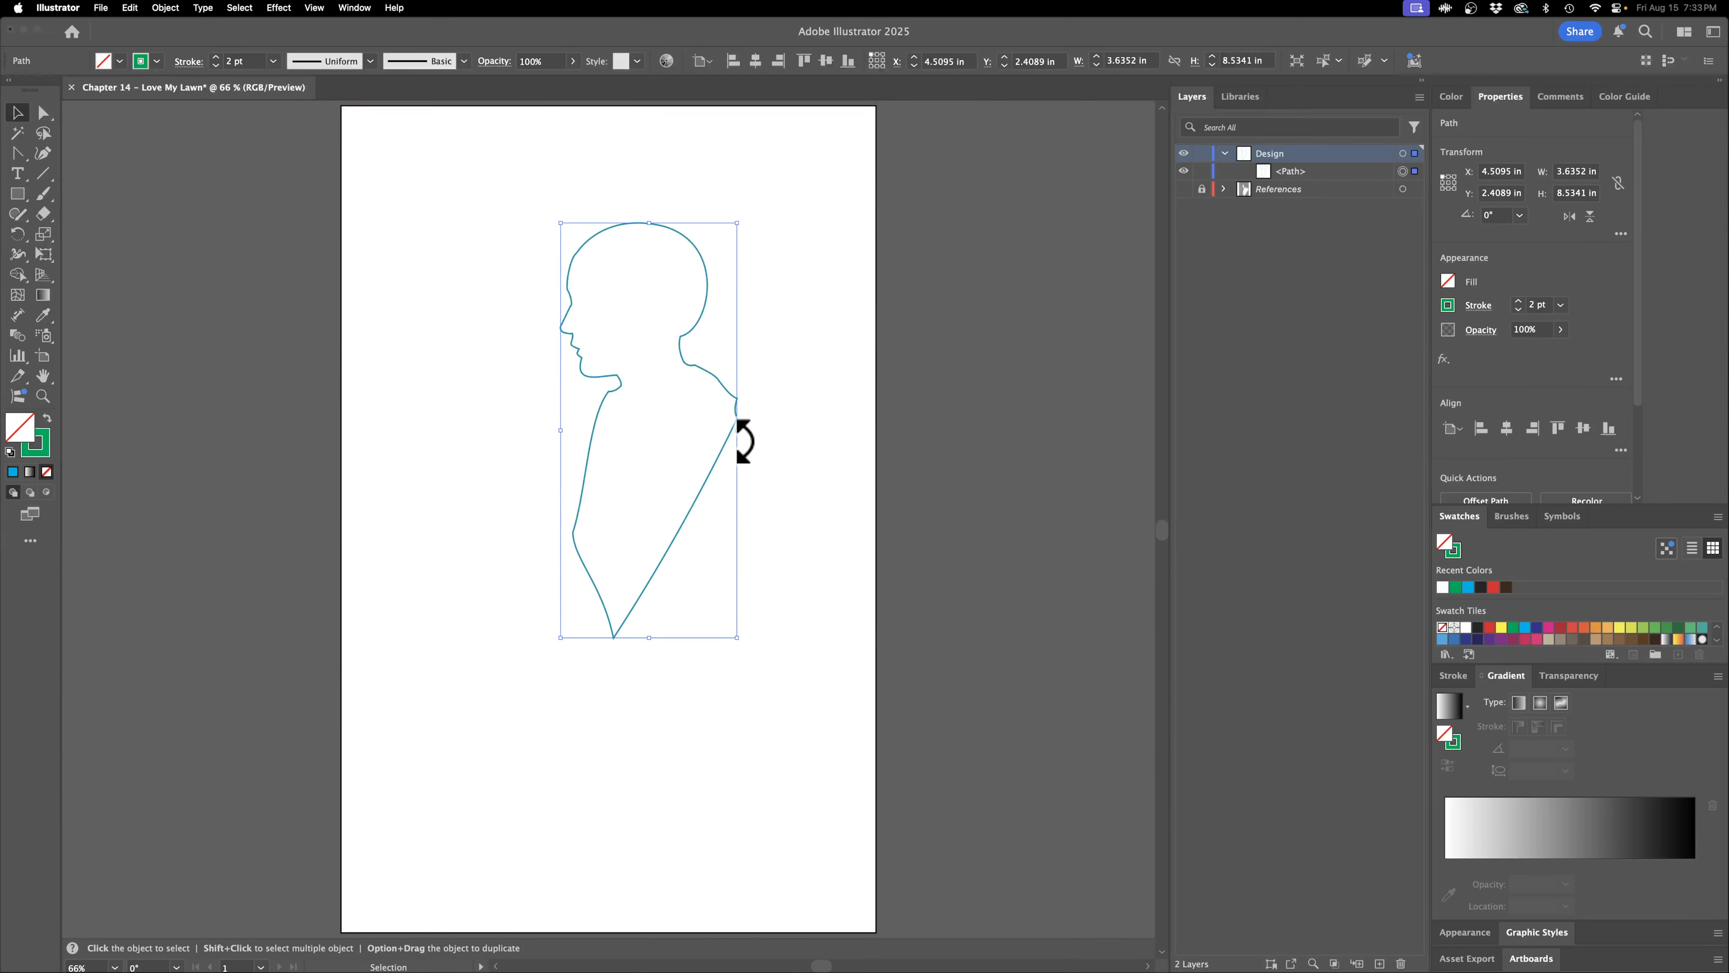
drag(743, 437, 832, 419)
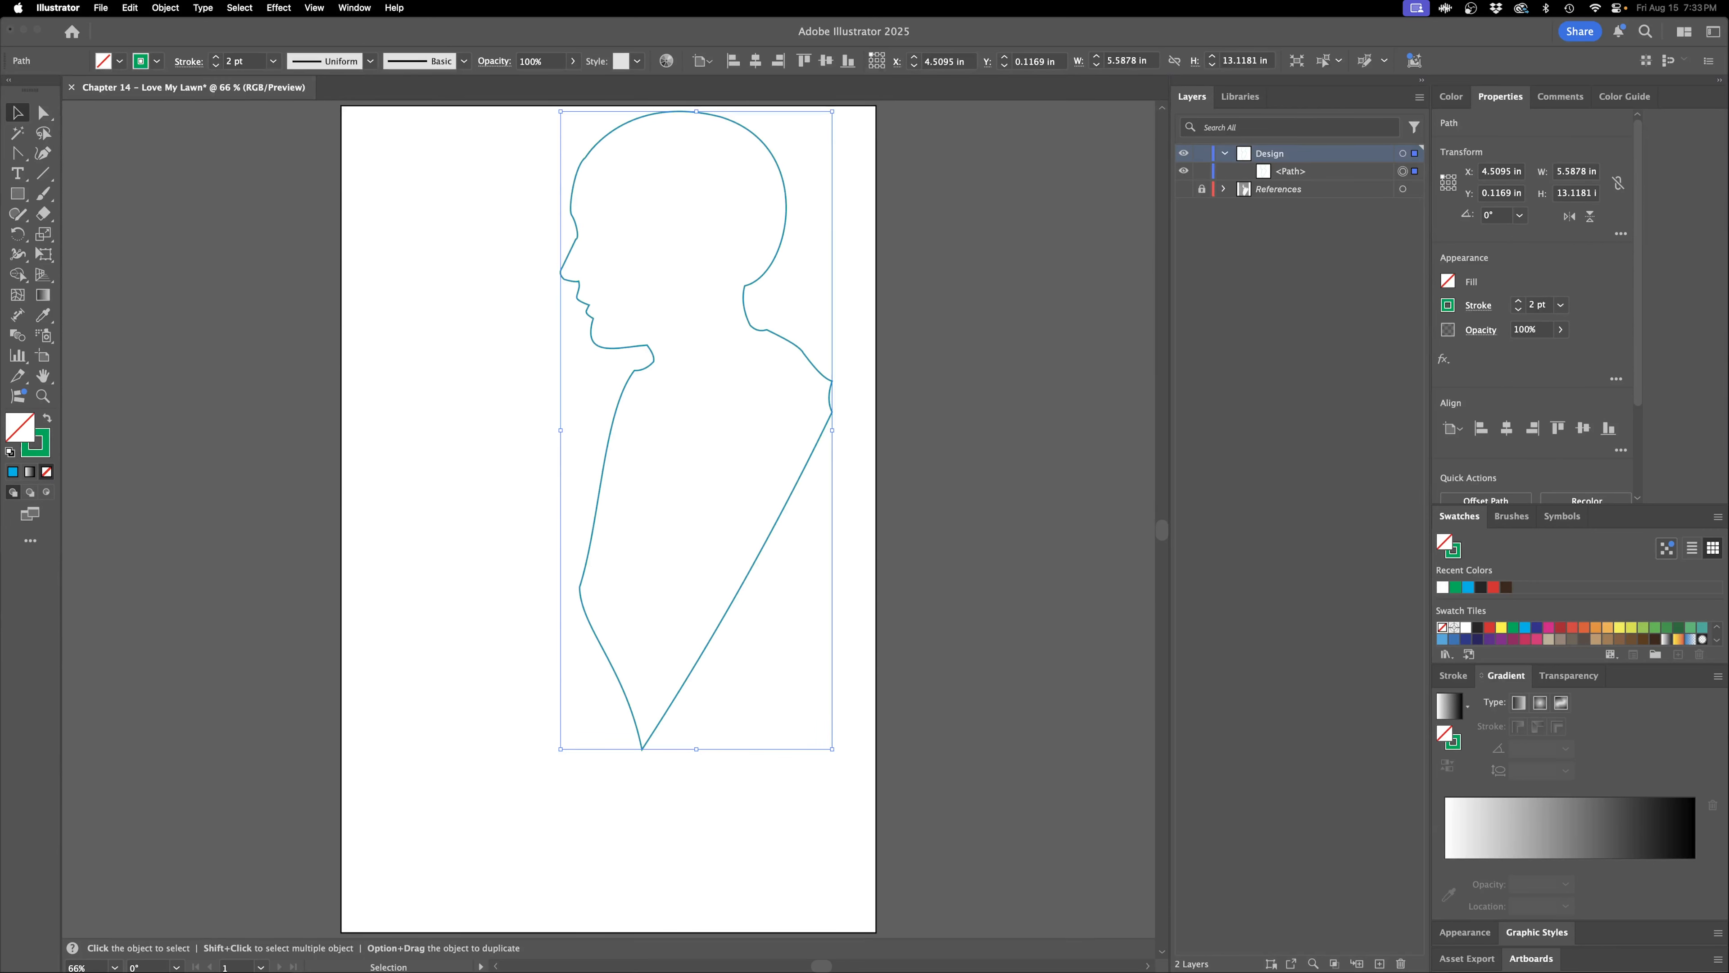
key(super+minus)
key(super+minus)
key(super+minus)
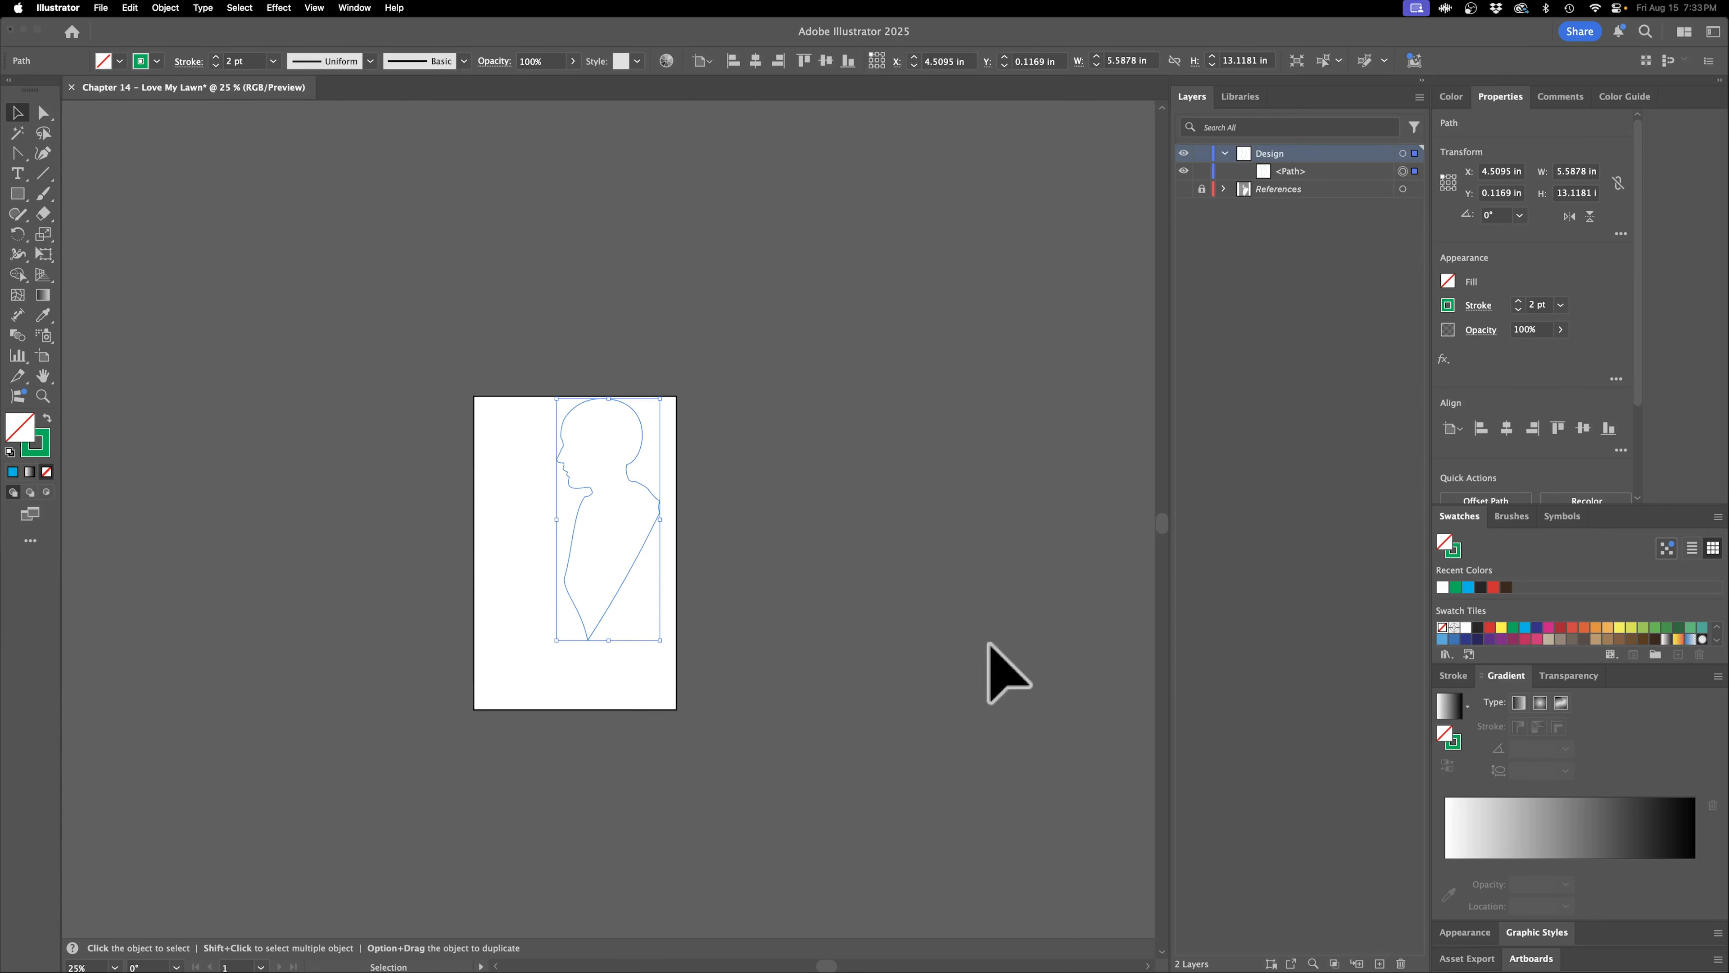
scroll(772, 486, down, 5)
scroll(772, 487, left, 3)
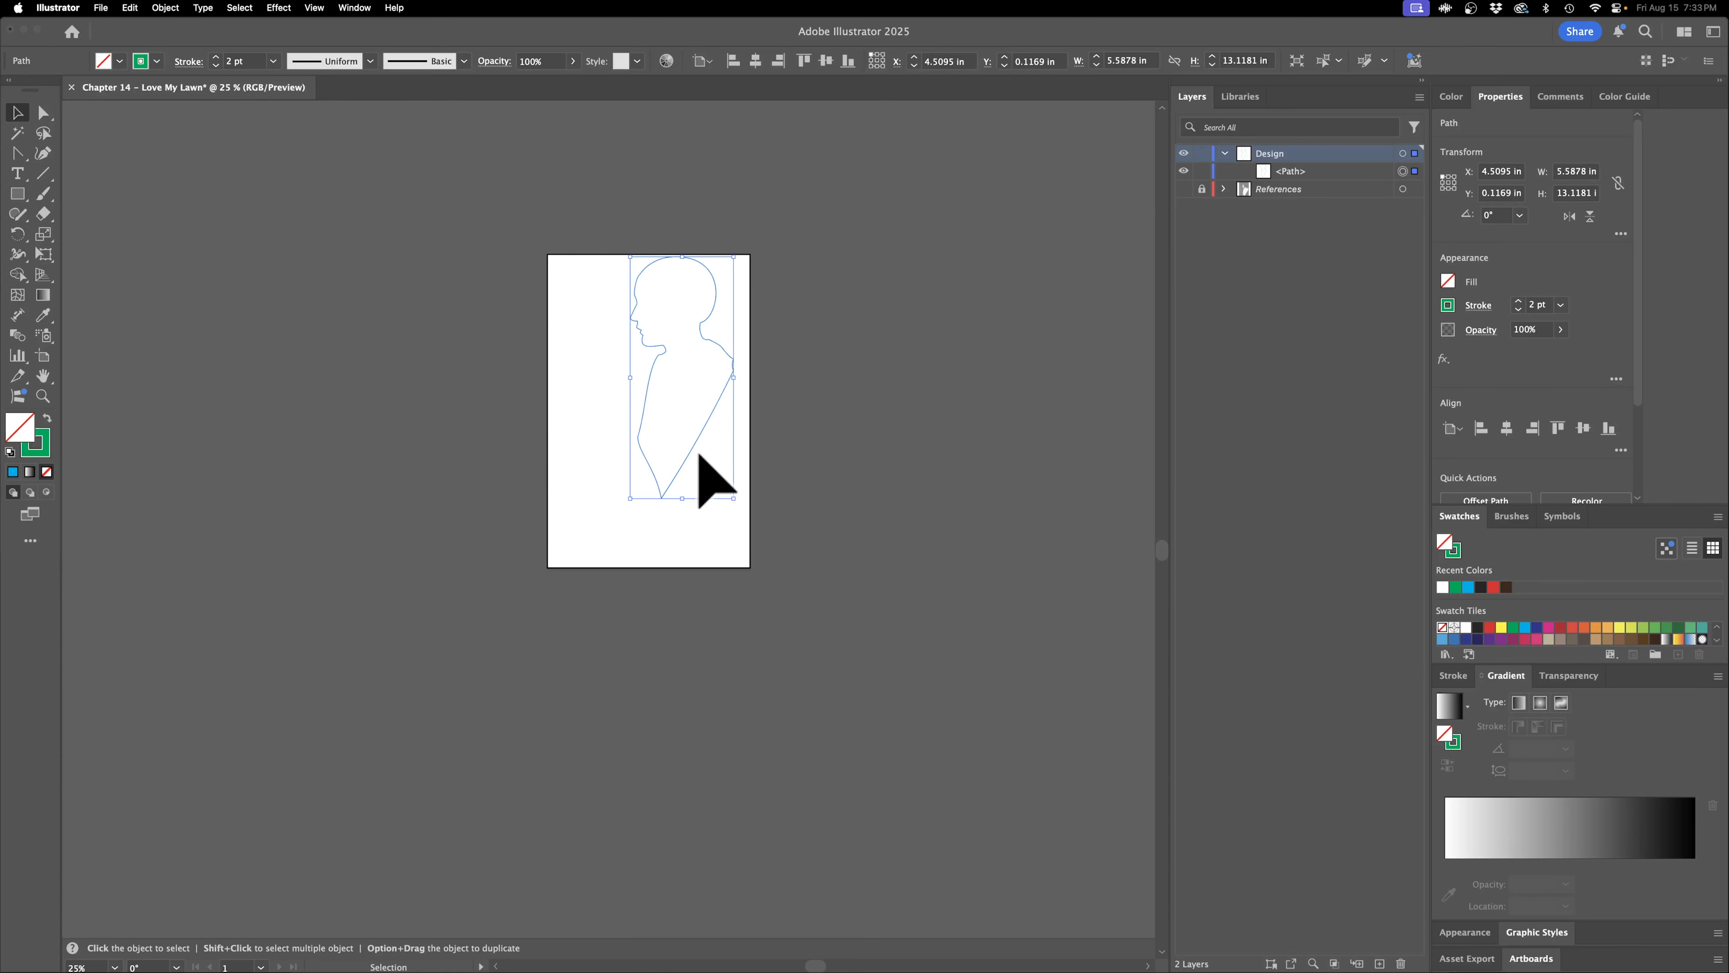
drag(693, 448, 687, 564)
drag(718, 347, 778, 304)
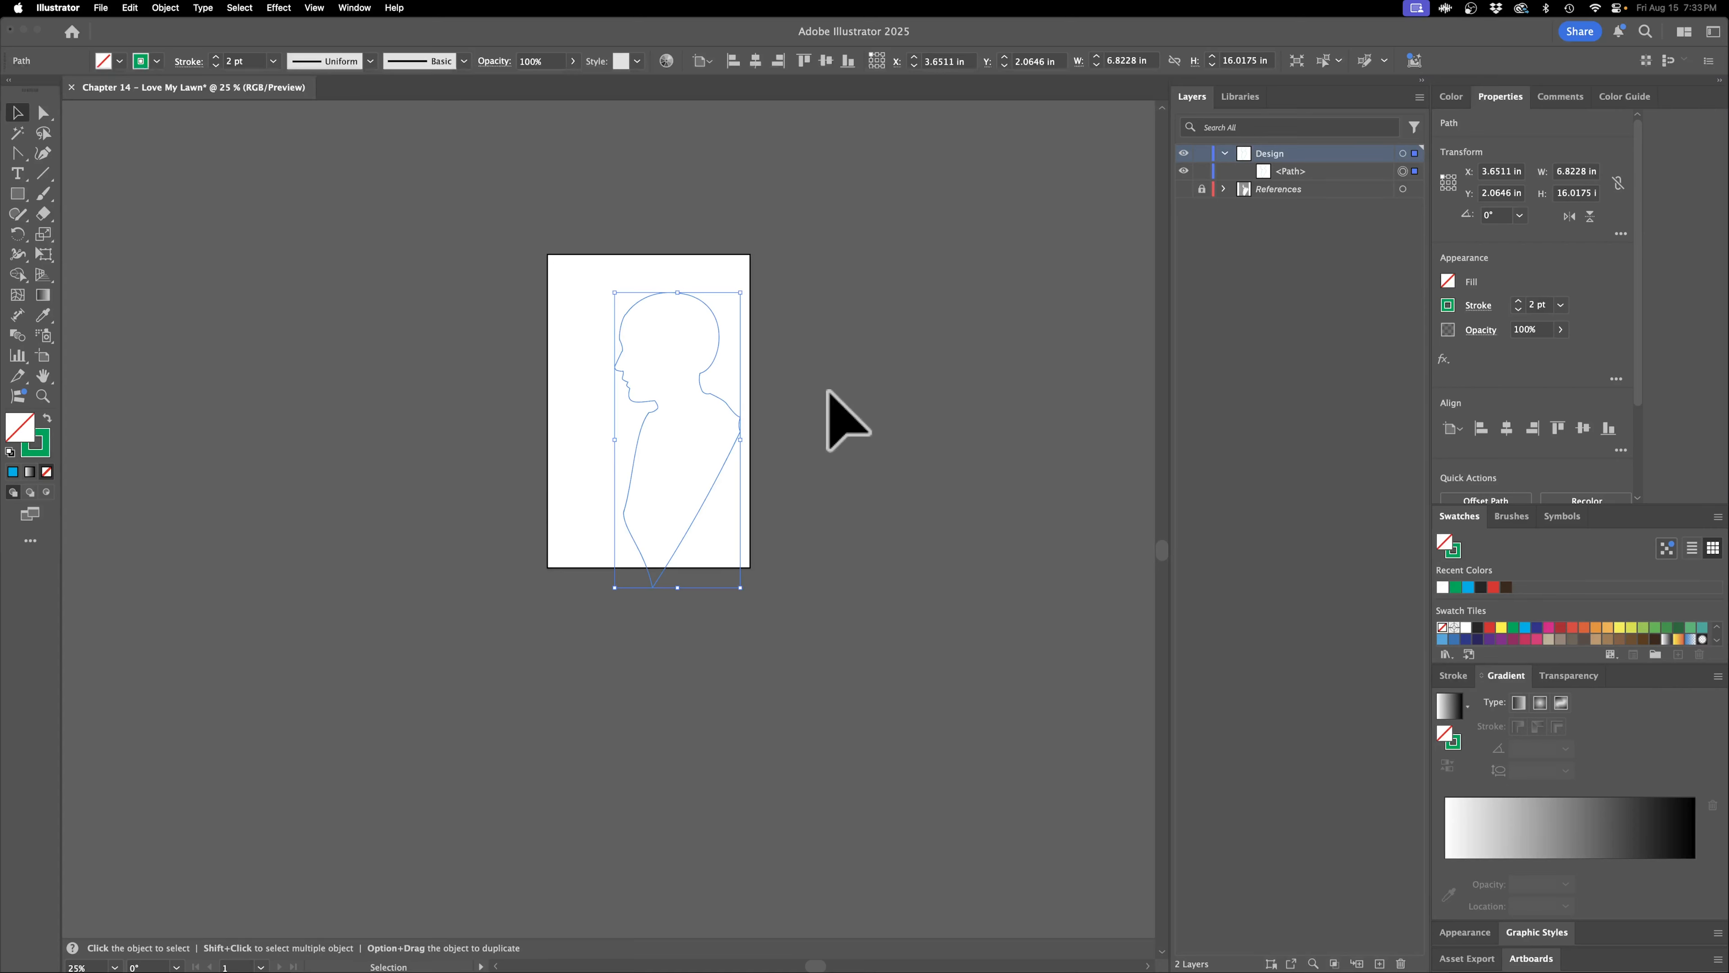
Shift the enlarged silhouette slightly down and toward the artboard's center, and deselect it.
click(689, 517)
click(732, 449)
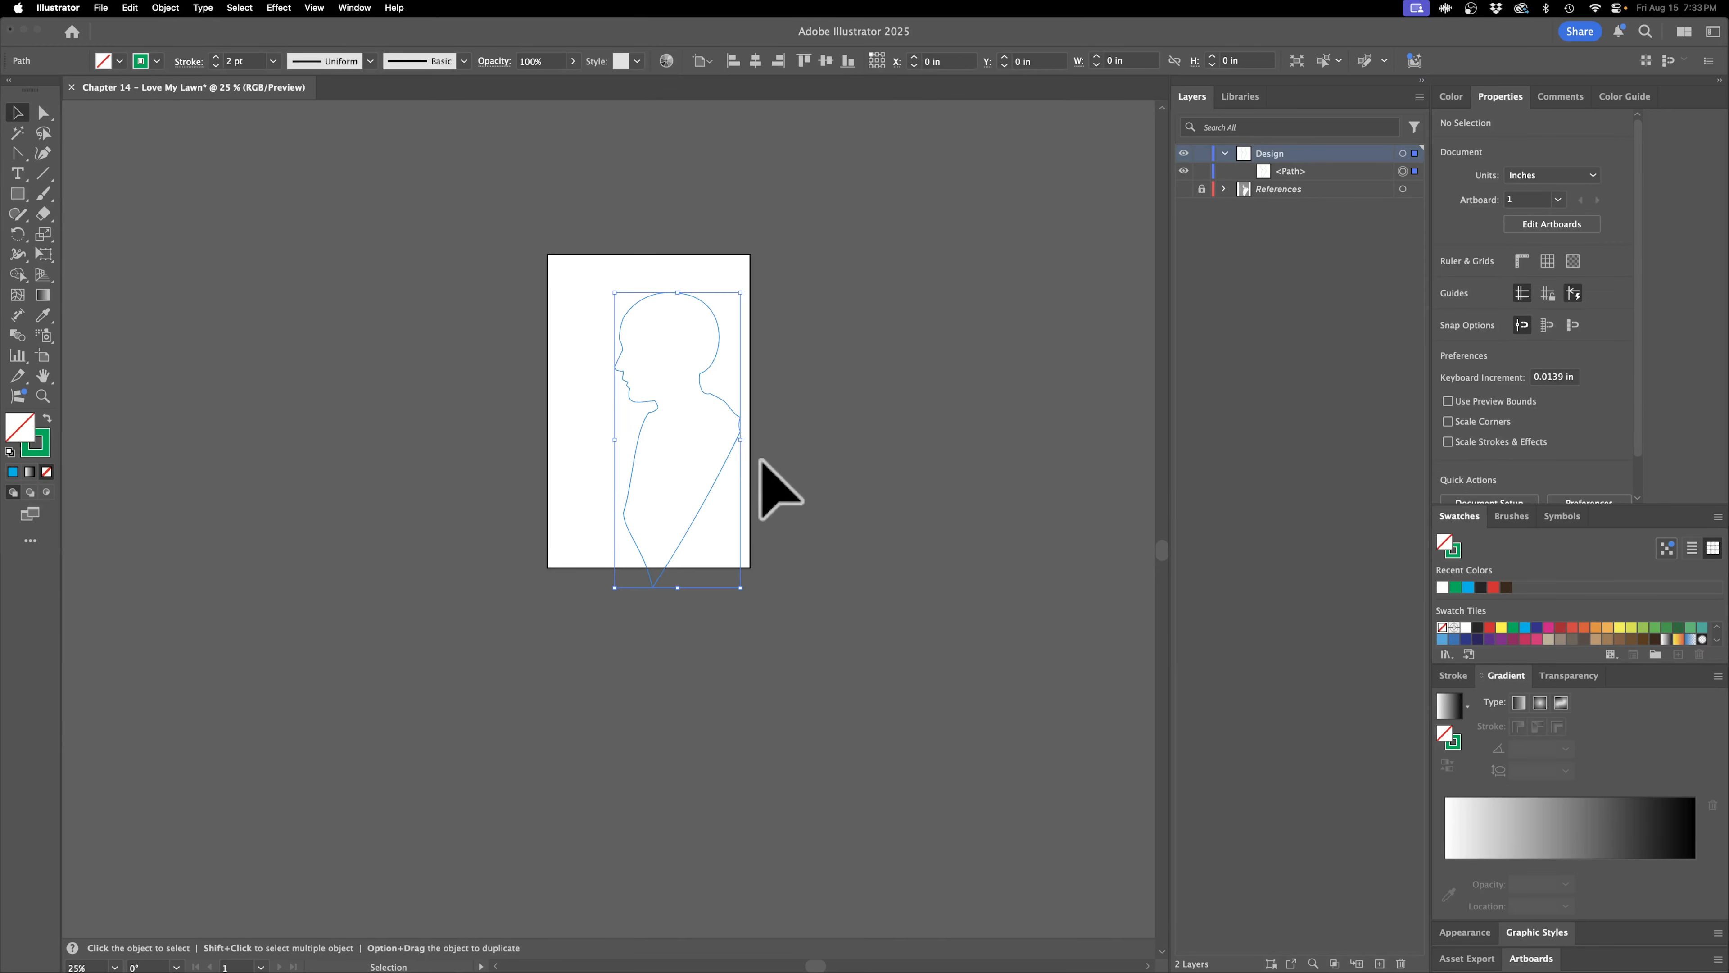
drag(726, 451, 723, 474)
click(915, 629)
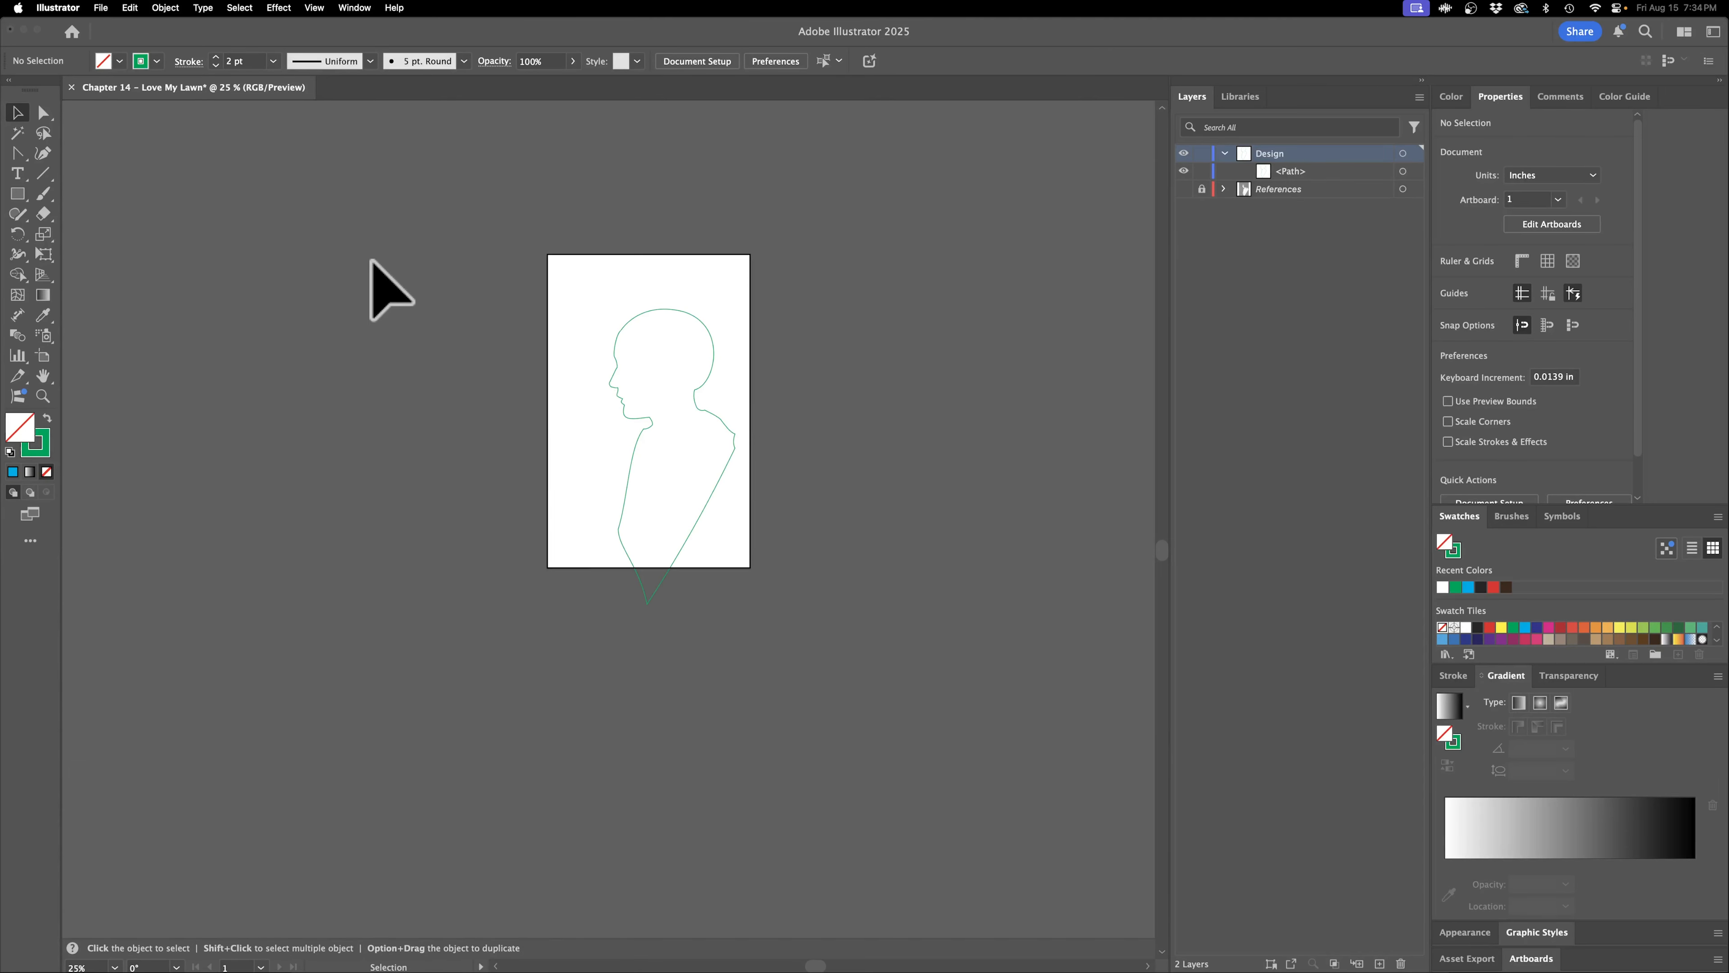
Place the image "Chapter 14 - Book - Flower.jpg" at its default size near the artboard's upper-left corner.
click(100, 8)
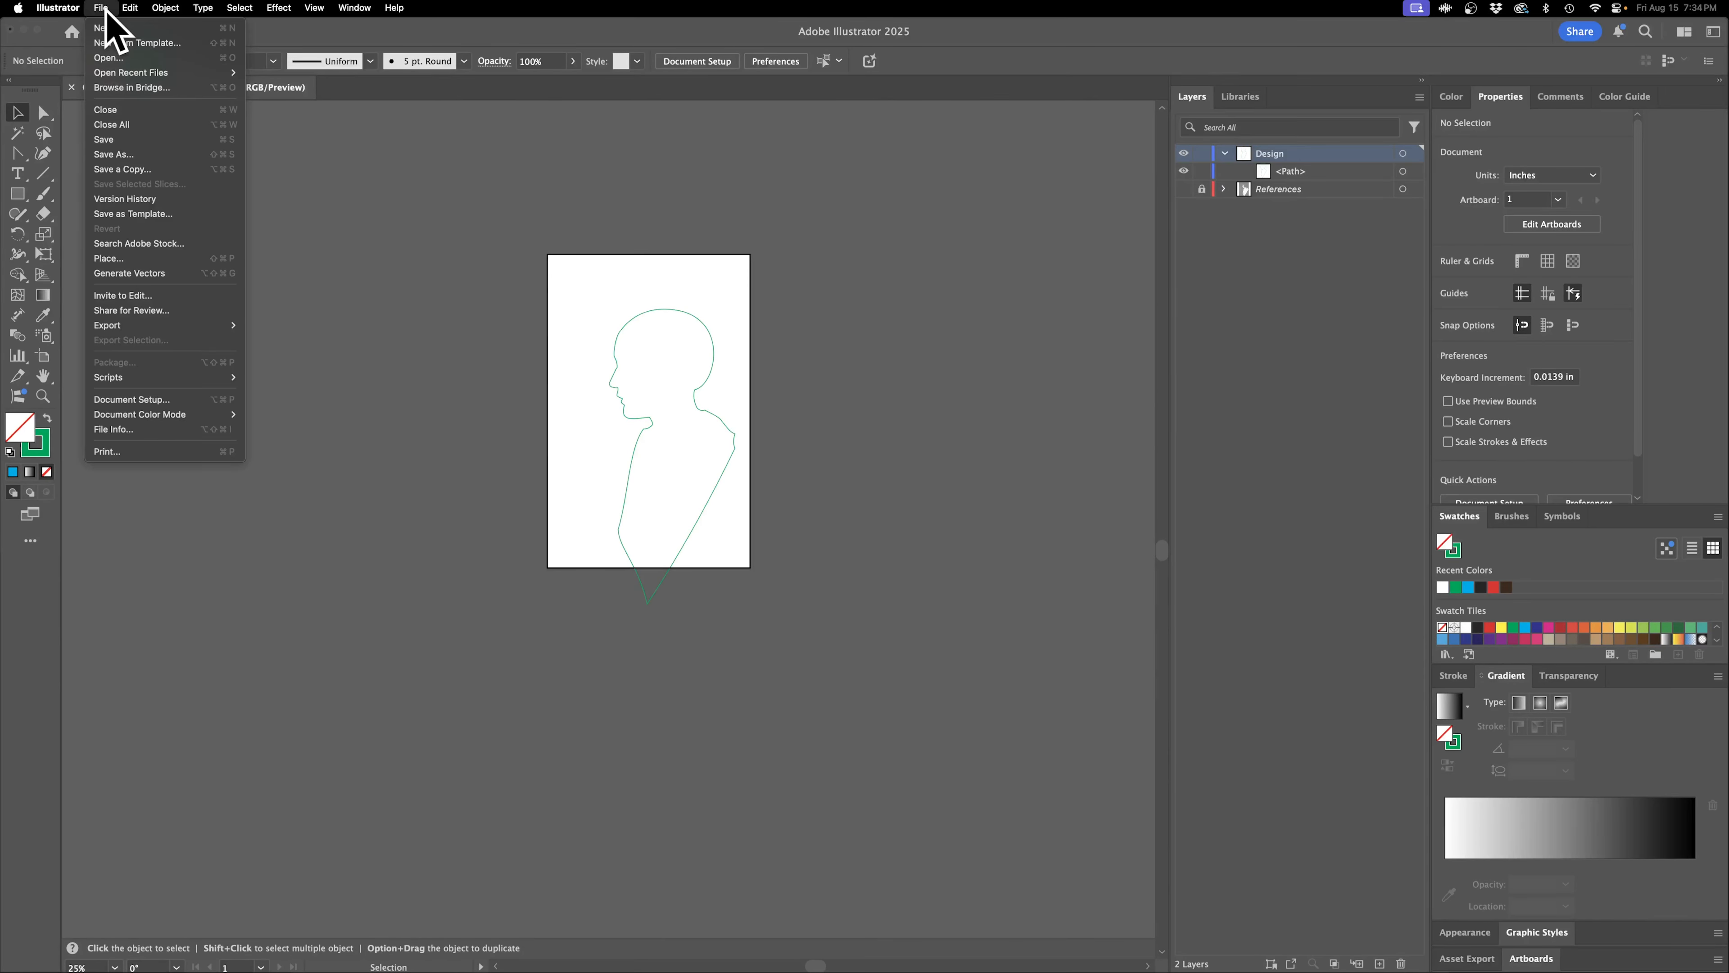
click(153, 260)
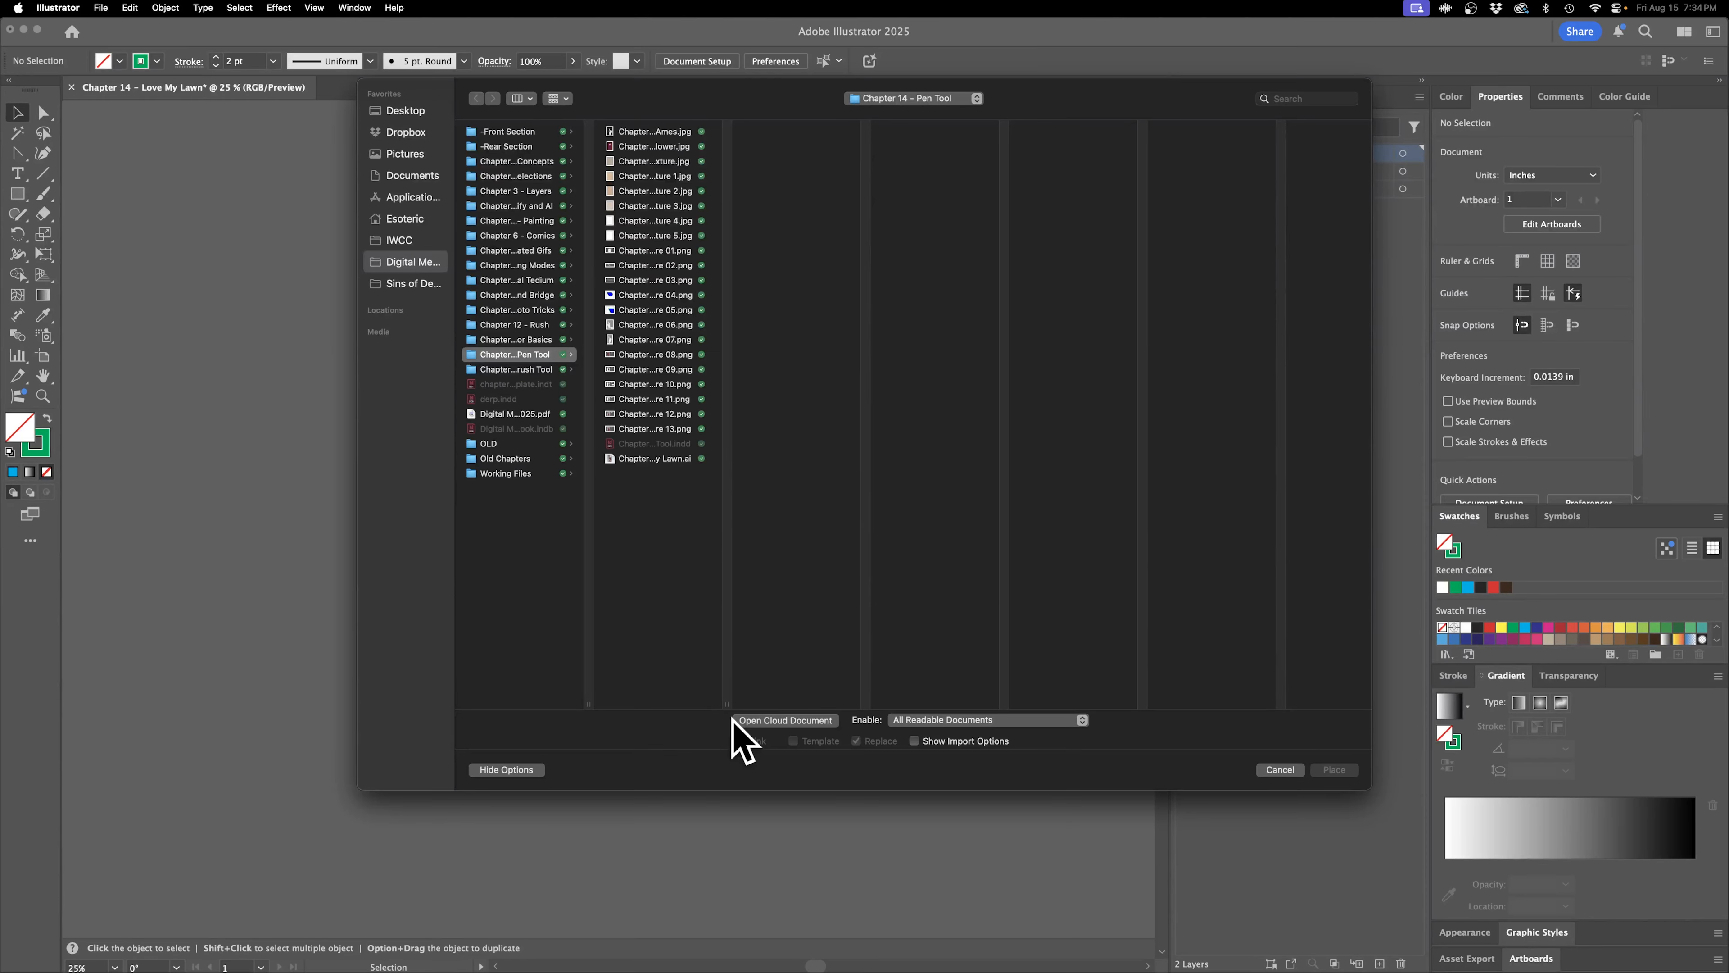
drag(721, 702, 857, 606)
click(715, 147)
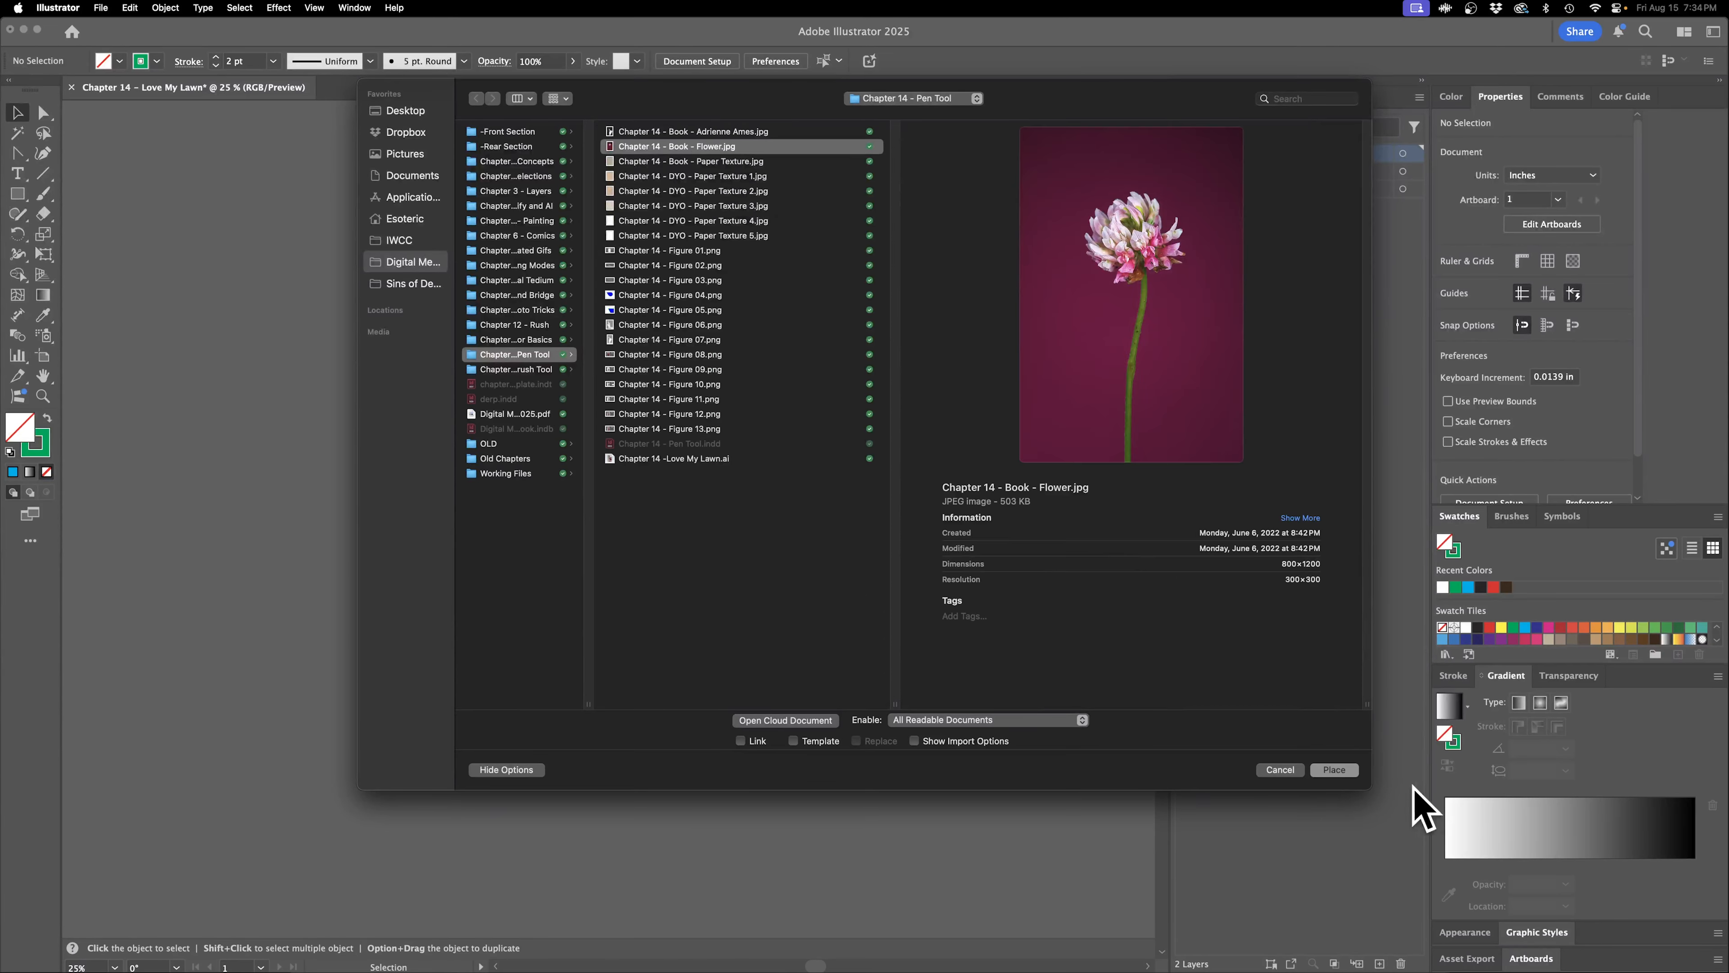
click(1334, 770)
click(522, 281)
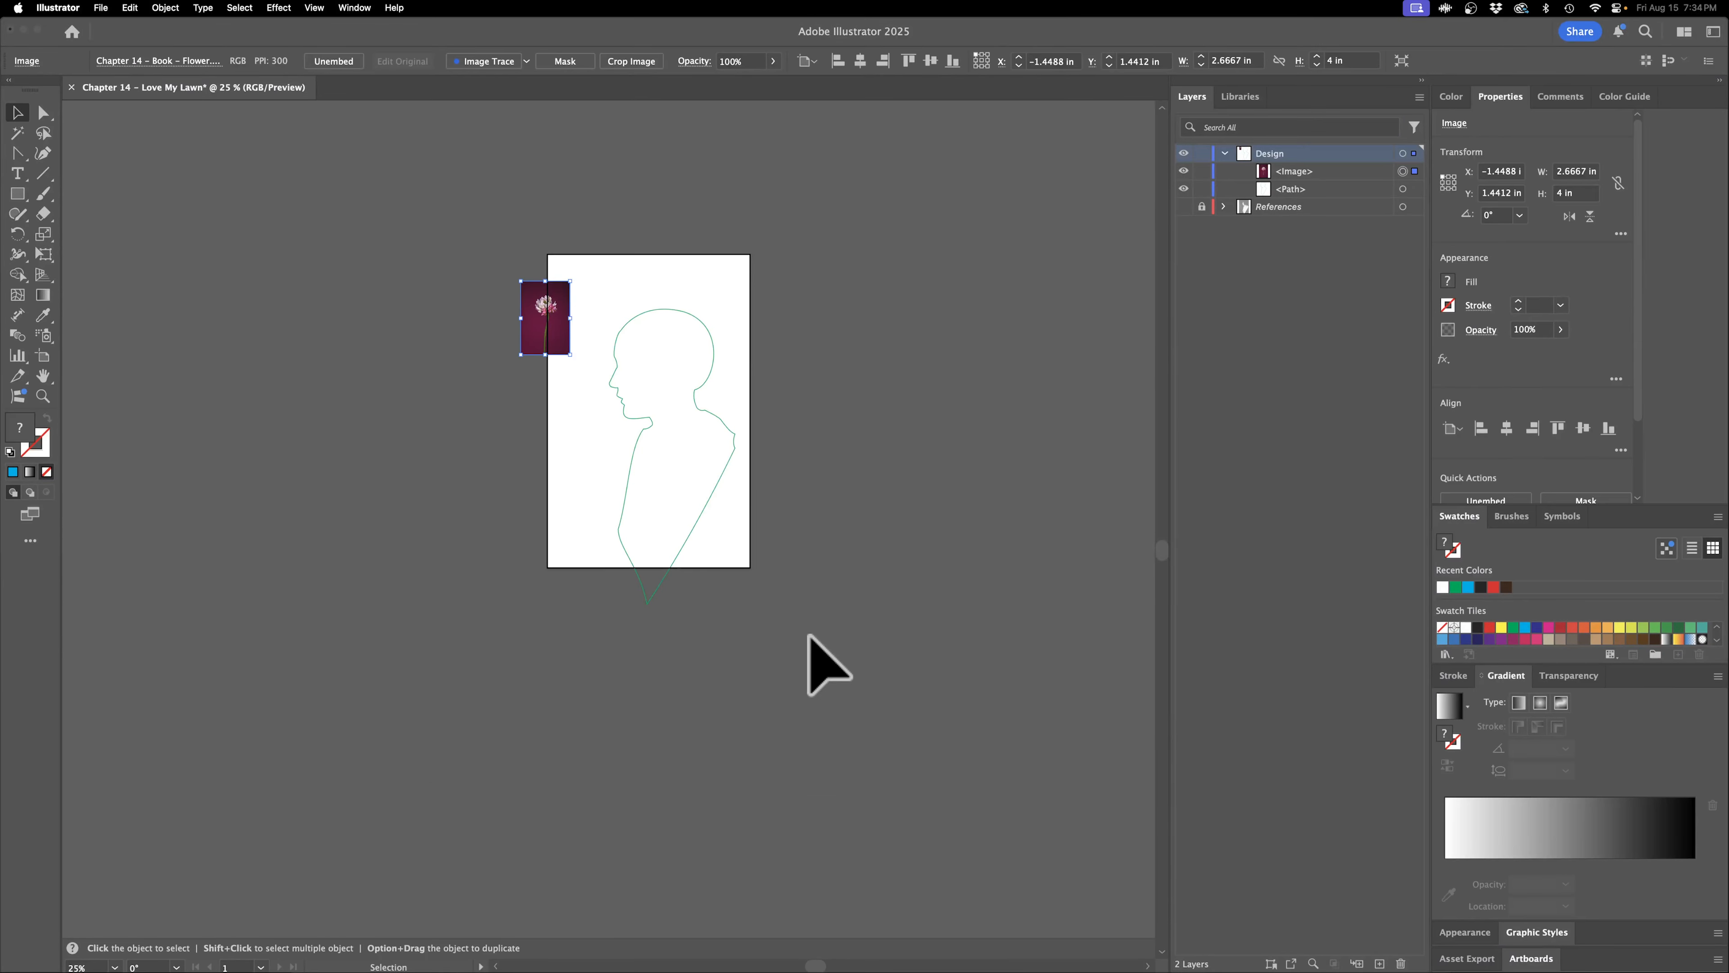
Stack the flower image beneath the silhouette path and enlarge it proportionally to about 11.1 × 16.65 in, with the bloom behind the head.
drag(544, 340, 830, 603)
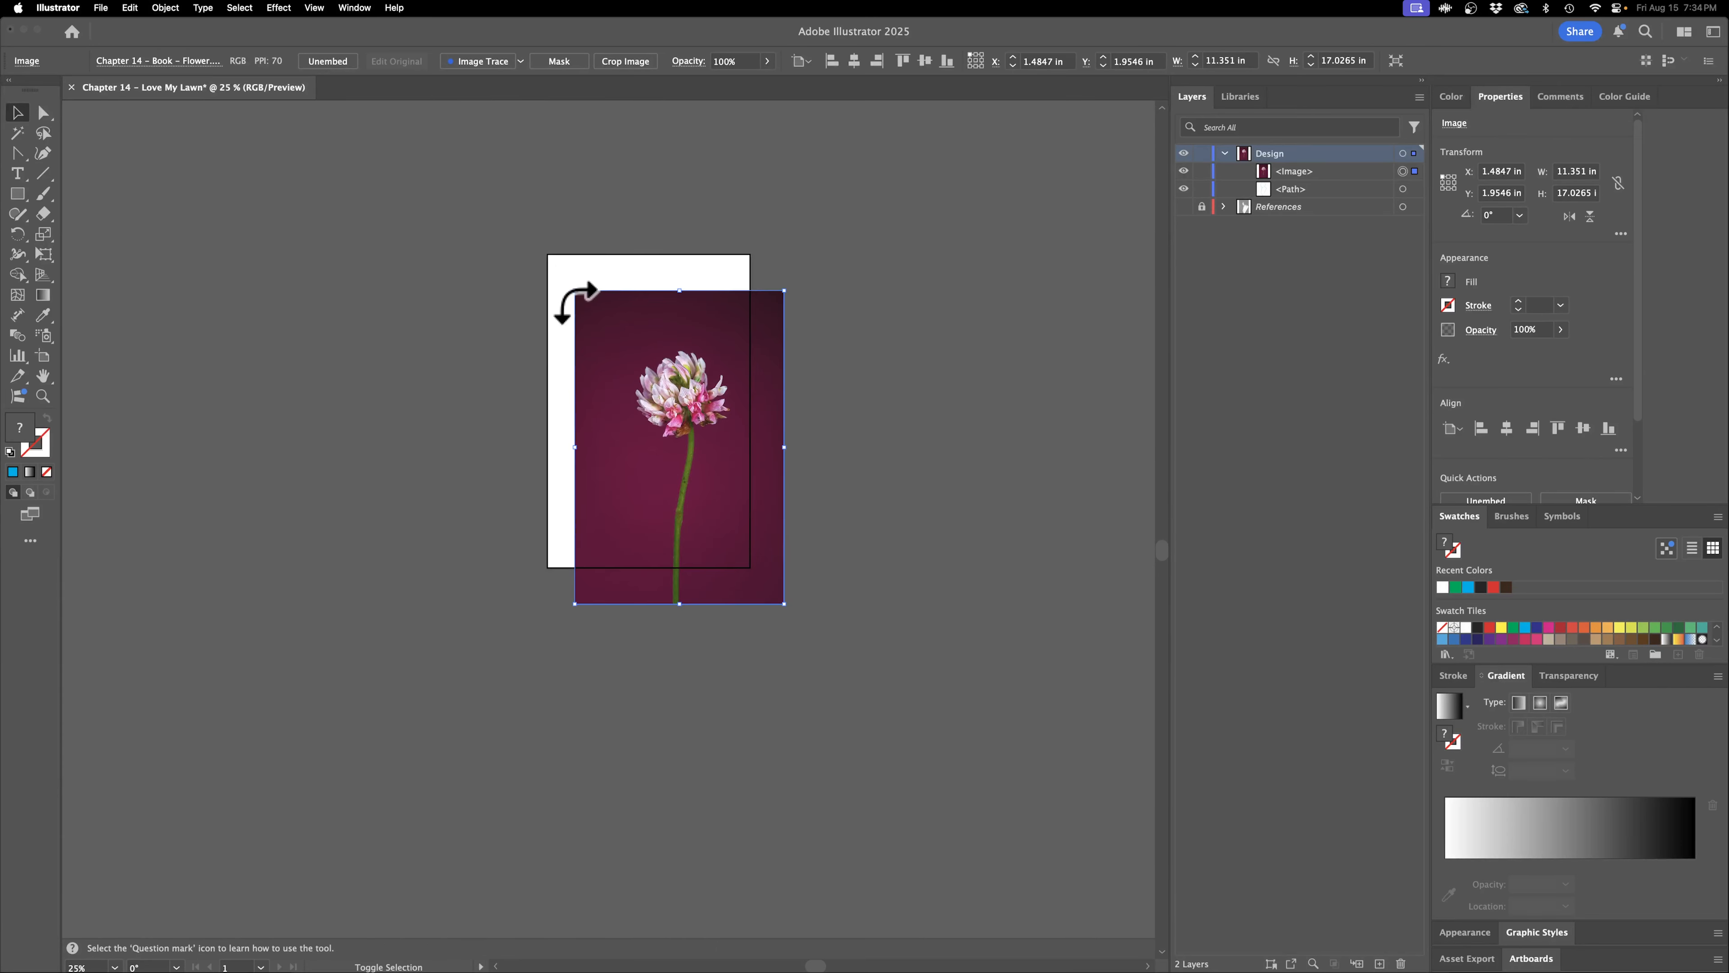
drag(576, 291, 553, 259)
drag(1295, 172, 1297, 201)
drag(706, 456, 747, 497)
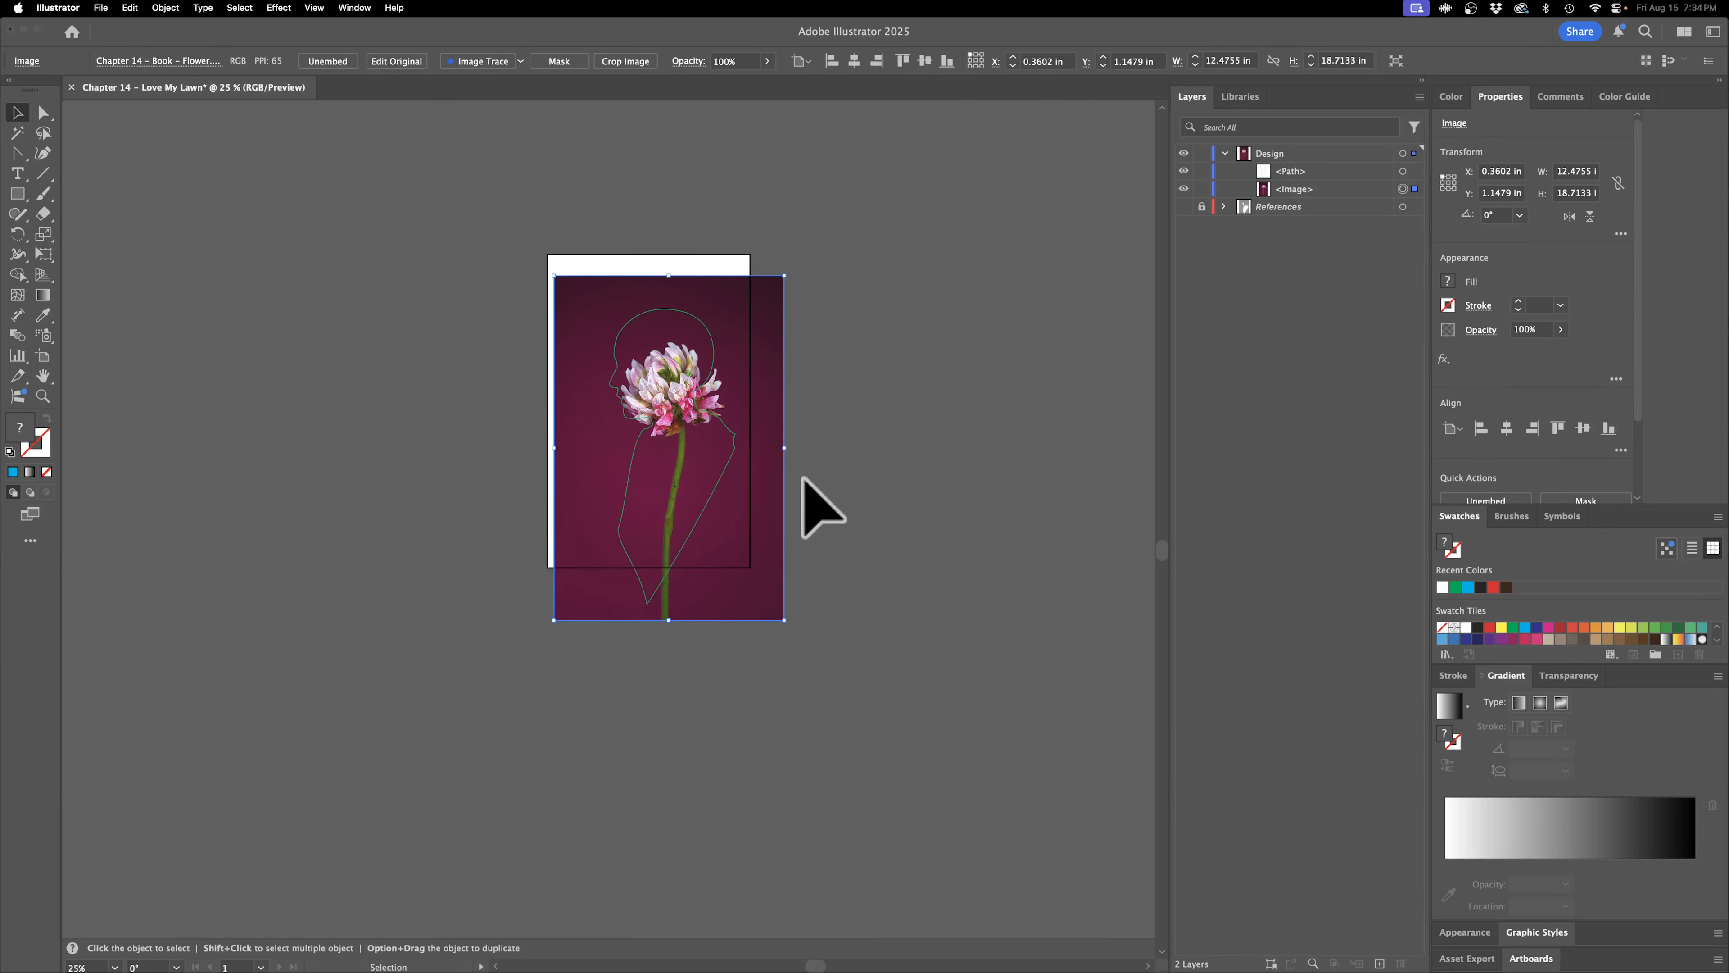
drag(789, 453, 699, 431)
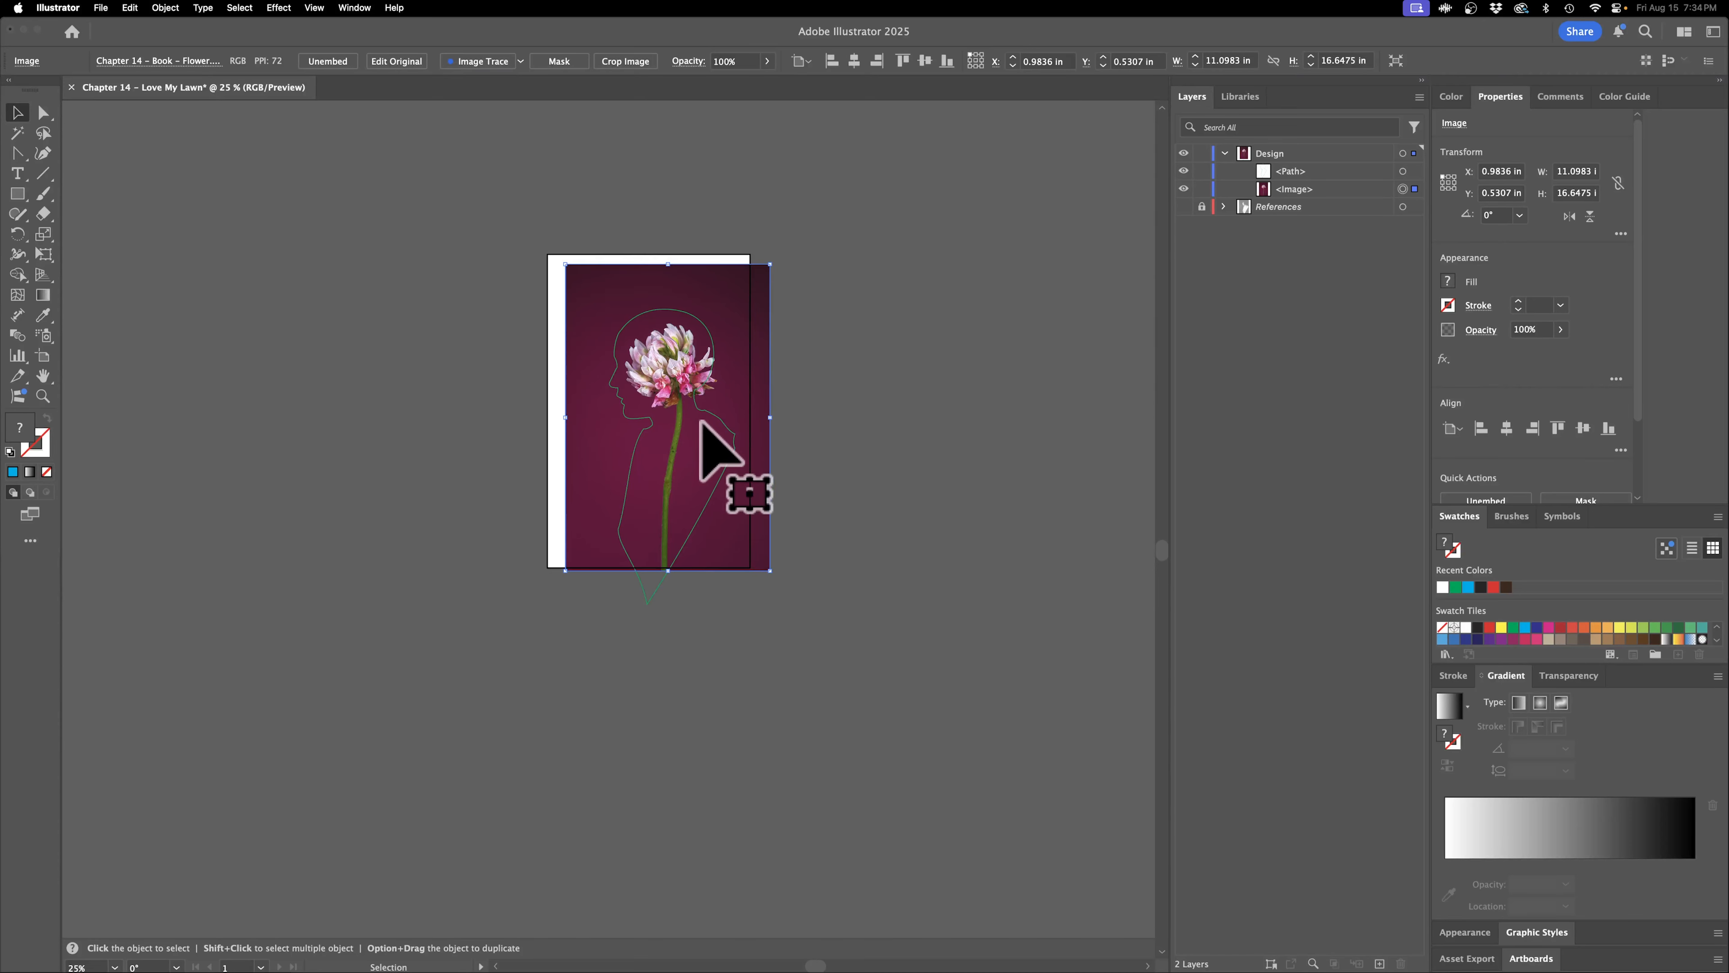
Shrink the silhouette proportionally and reposition it so the head outline closely surrounds the bloom.
click(716, 481)
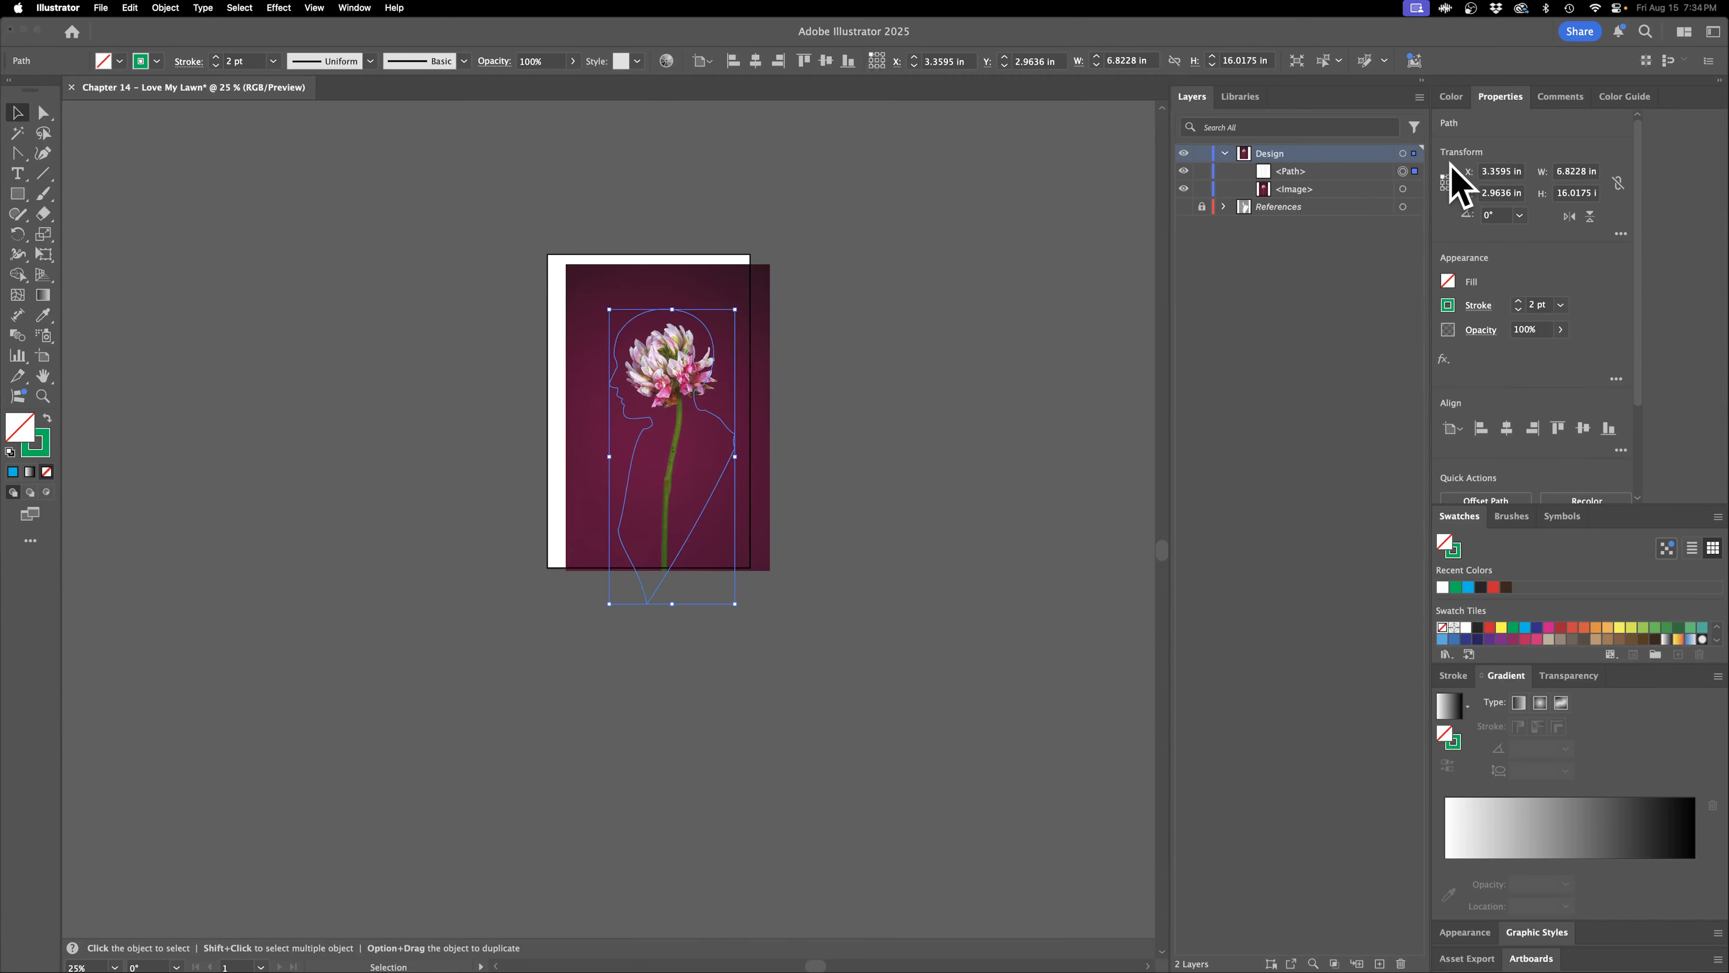
drag(713, 359, 720, 369)
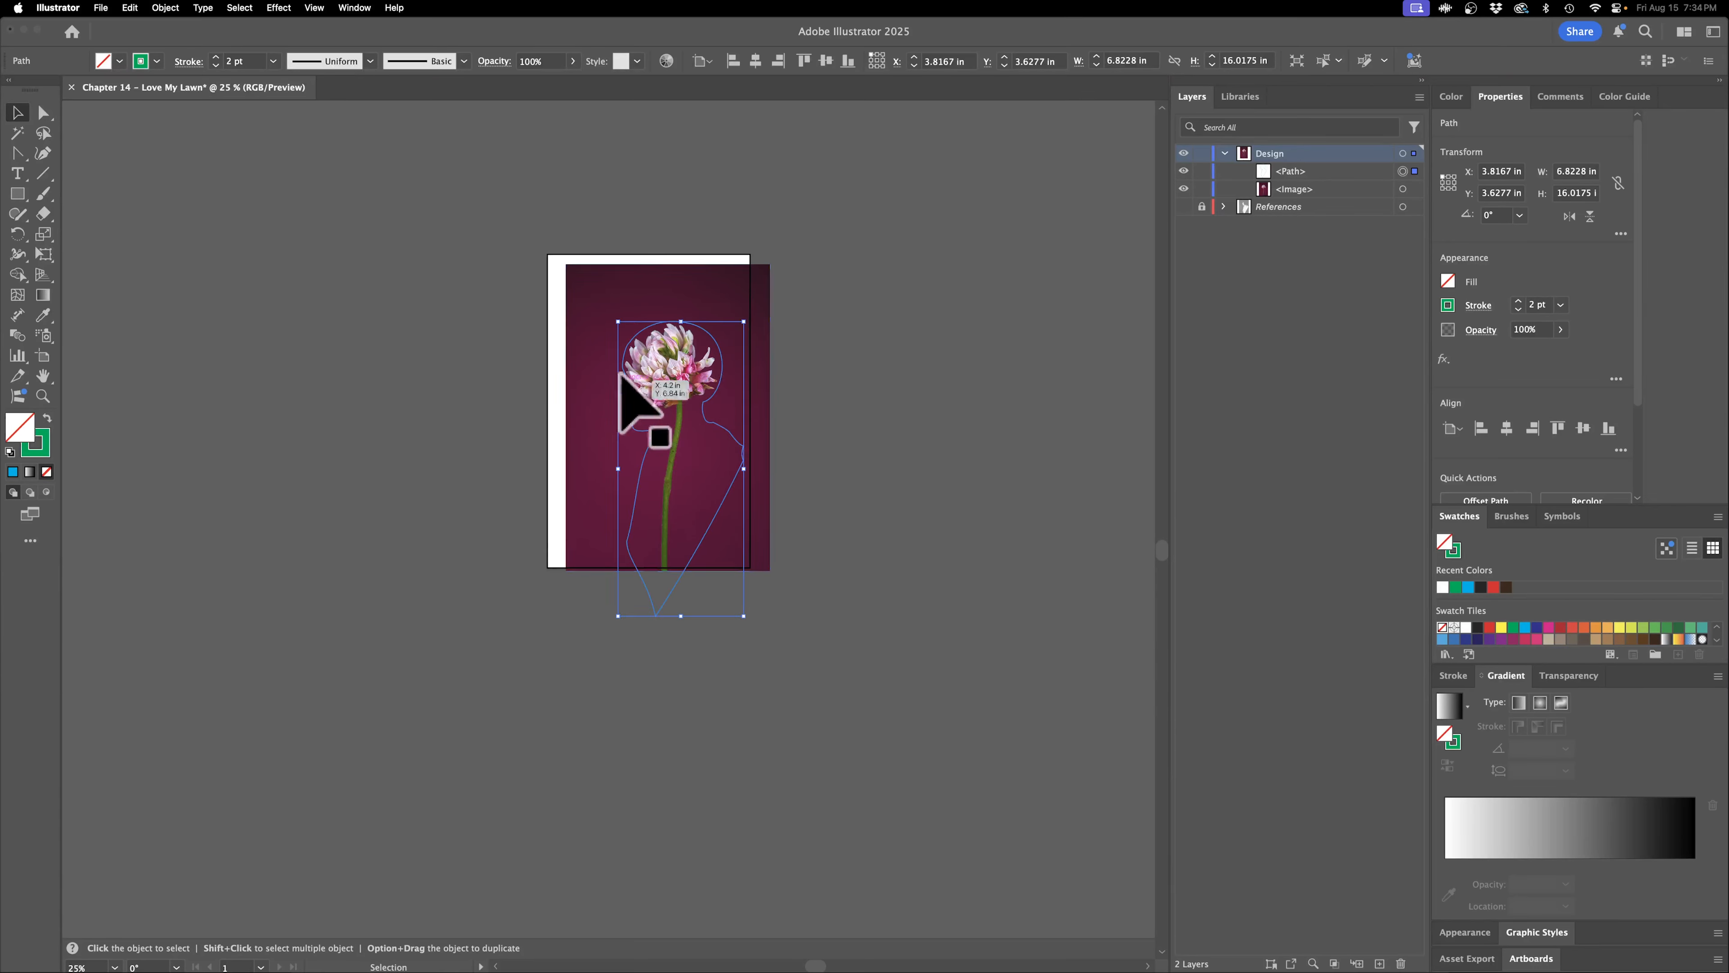
drag(616, 317, 613, 310)
drag(753, 626, 726, 585)
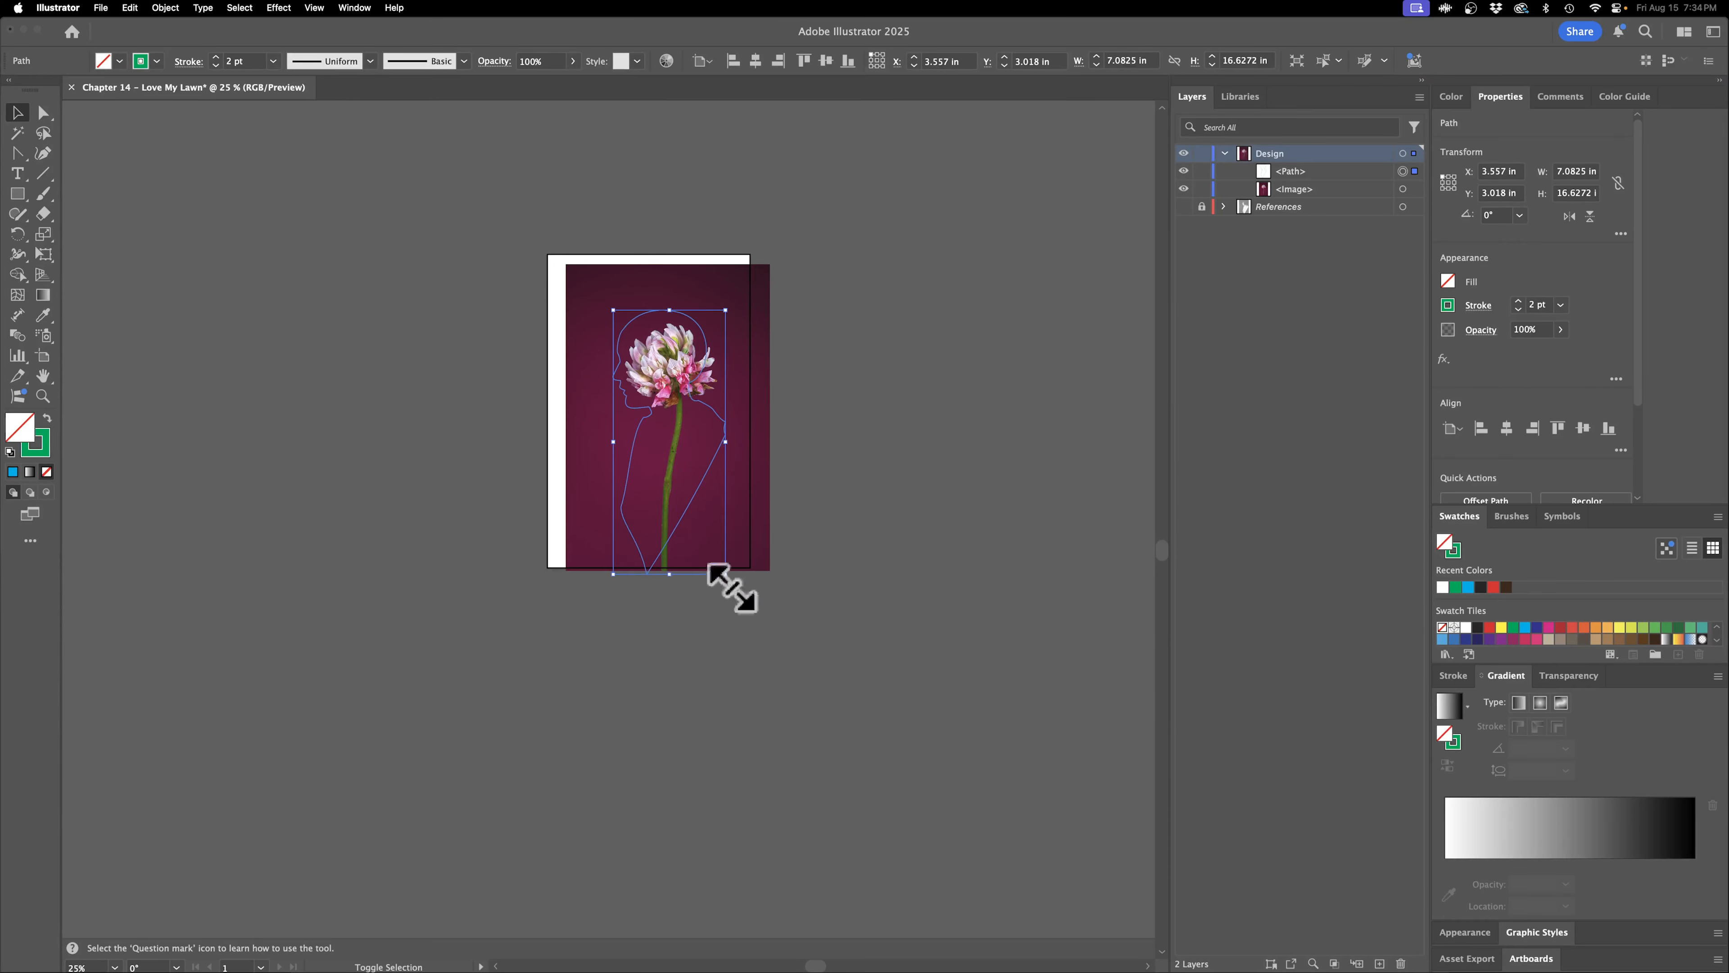
drag(694, 488, 714, 521)
Shrink the flower image to about 10.19 × 15.29 in, and shift it together with the silhouette down to the artboard's lower edge.
click(694, 366)
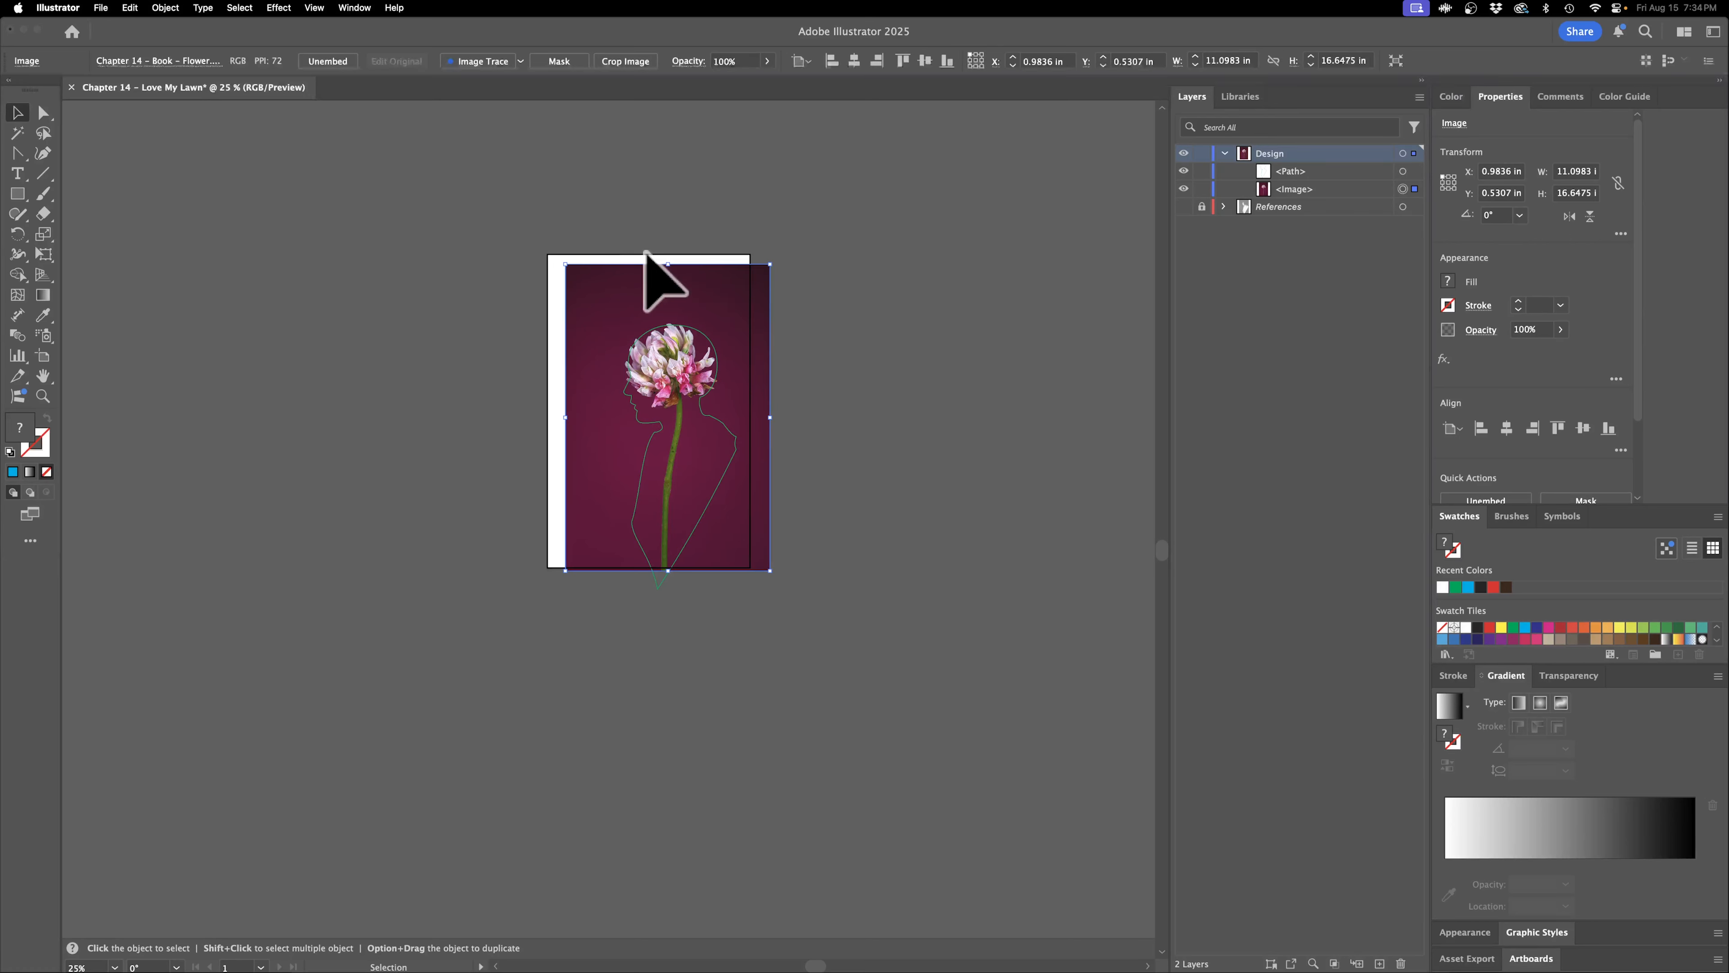
drag(566, 263, 583, 289)
drag(685, 397, 680, 385)
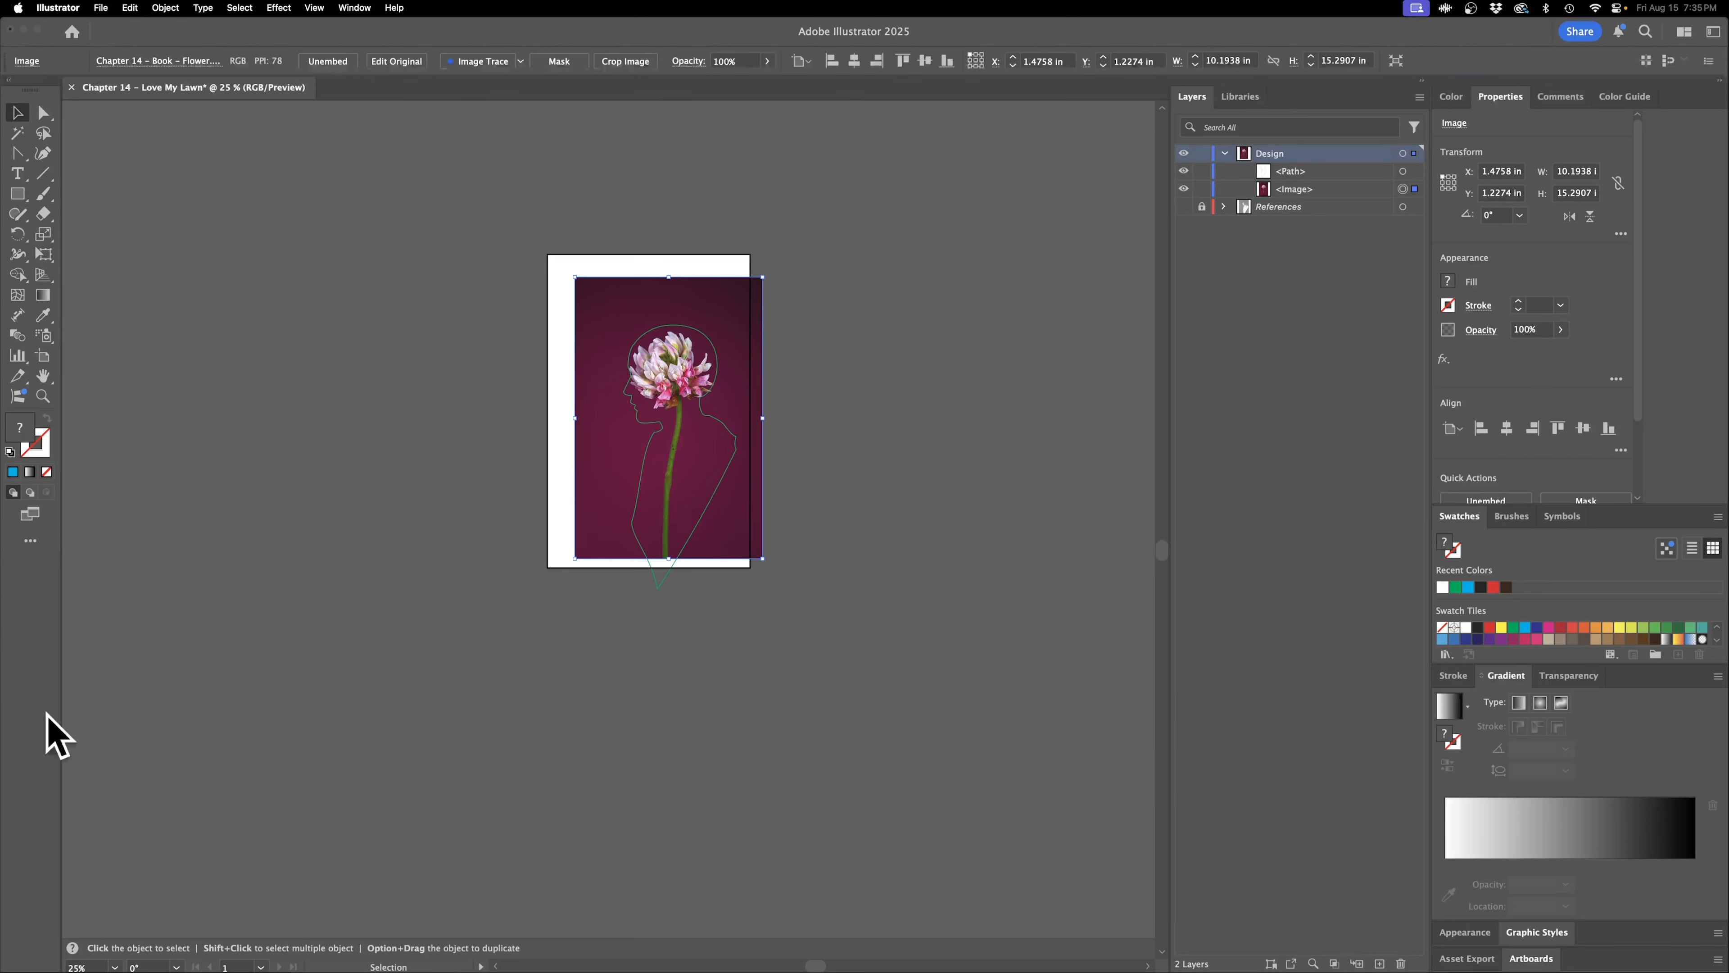
click(858, 412)
drag(766, 467, 687, 484)
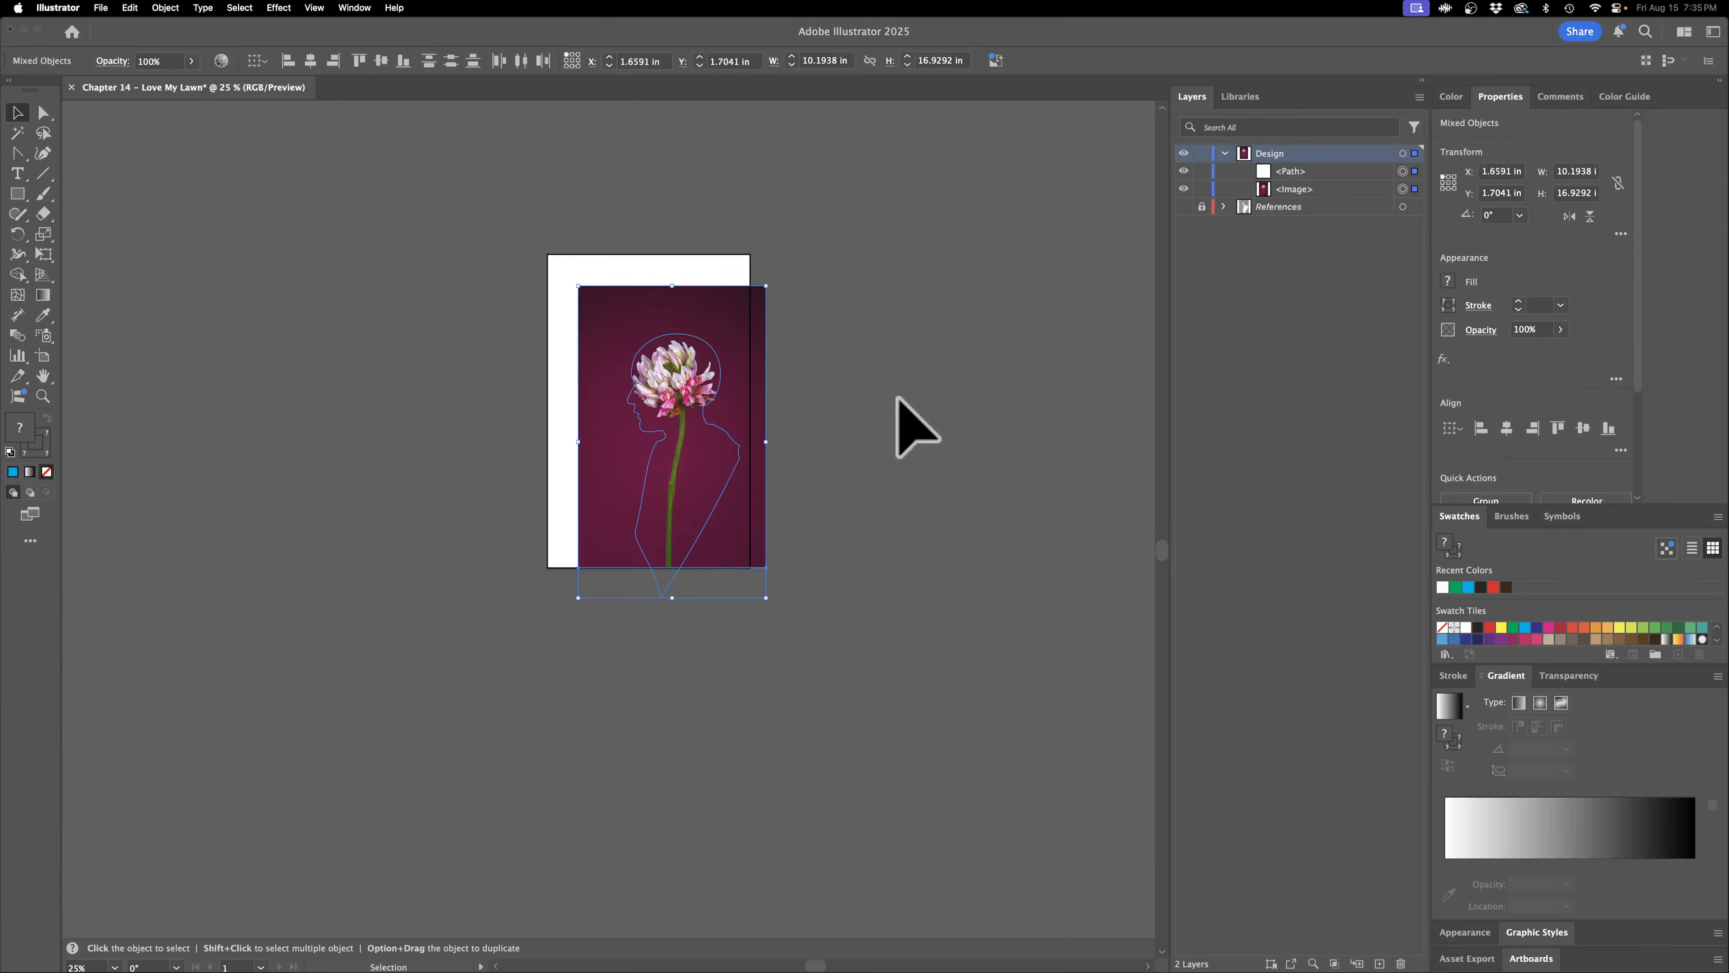
click(898, 417)
Shrink the flower image to about 9.6 × 14.4 in and fit its bloom inside the silhouette's head.
click(681, 383)
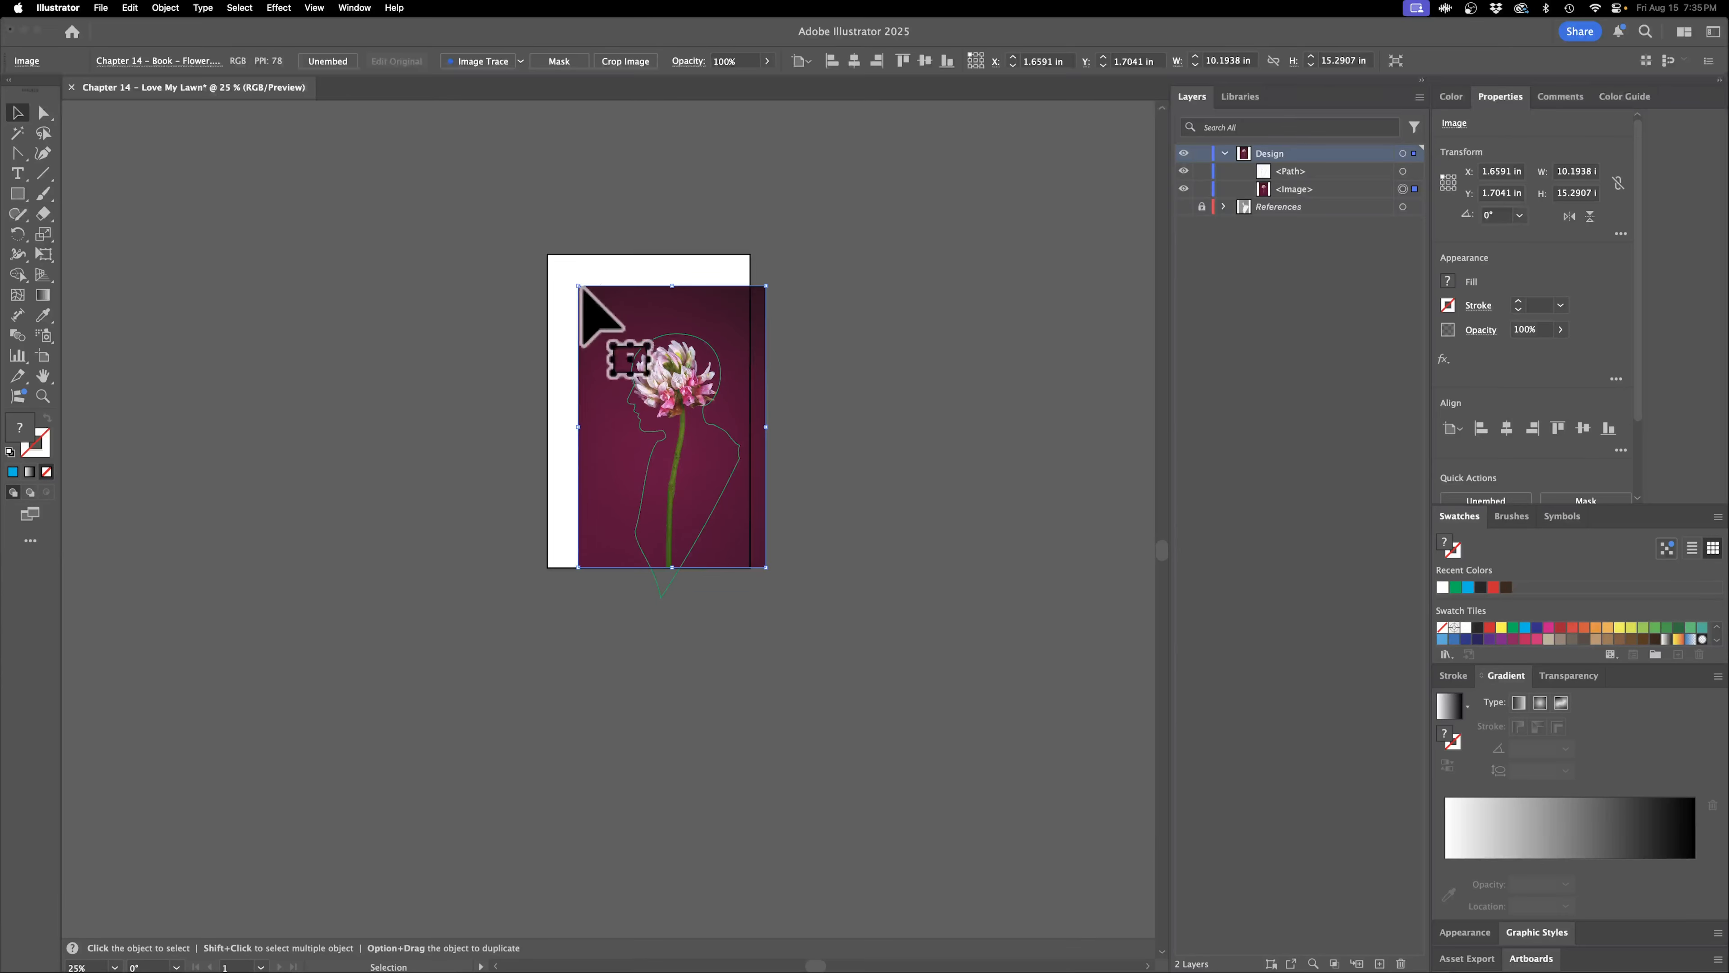
drag(578, 286, 590, 303)
drag(675, 406, 672, 396)
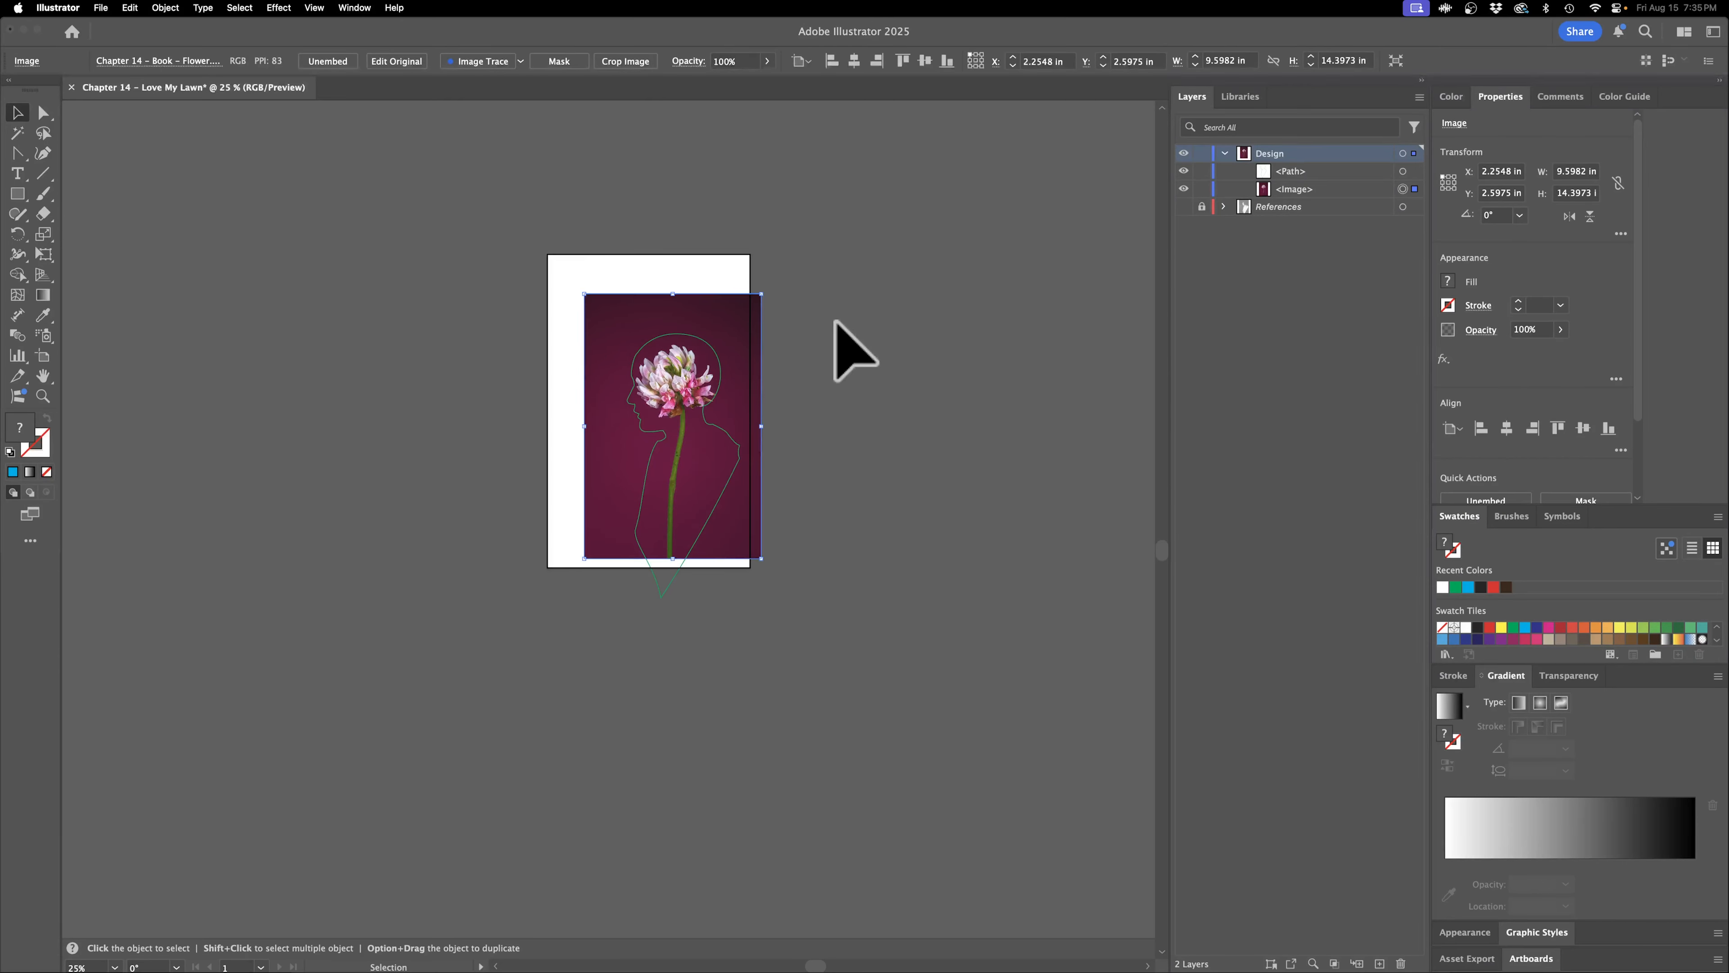
key(super+a)
click(804, 476)
Enlarge the silhouette proportionally to about 6.5 × 15.25 in and reposition it around the bloom.
click(730, 476)
drag(633, 343, 621, 323)
drag(728, 428, 741, 439)
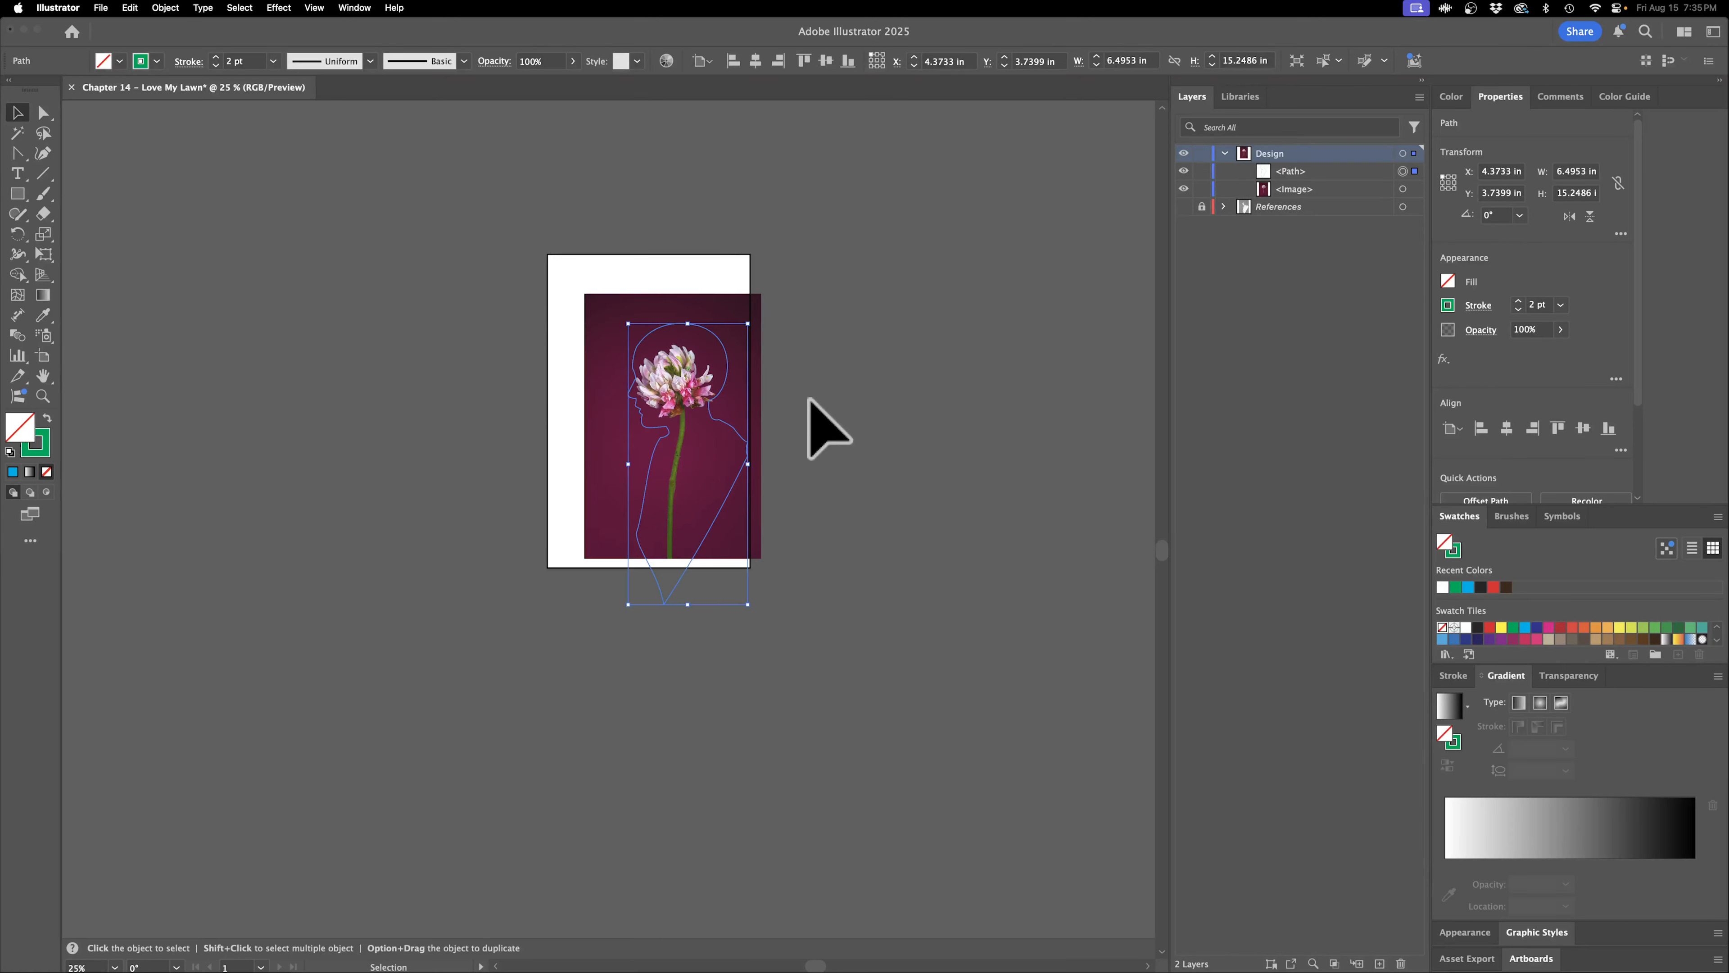
click(285, 8)
mouse_move(314, 10)
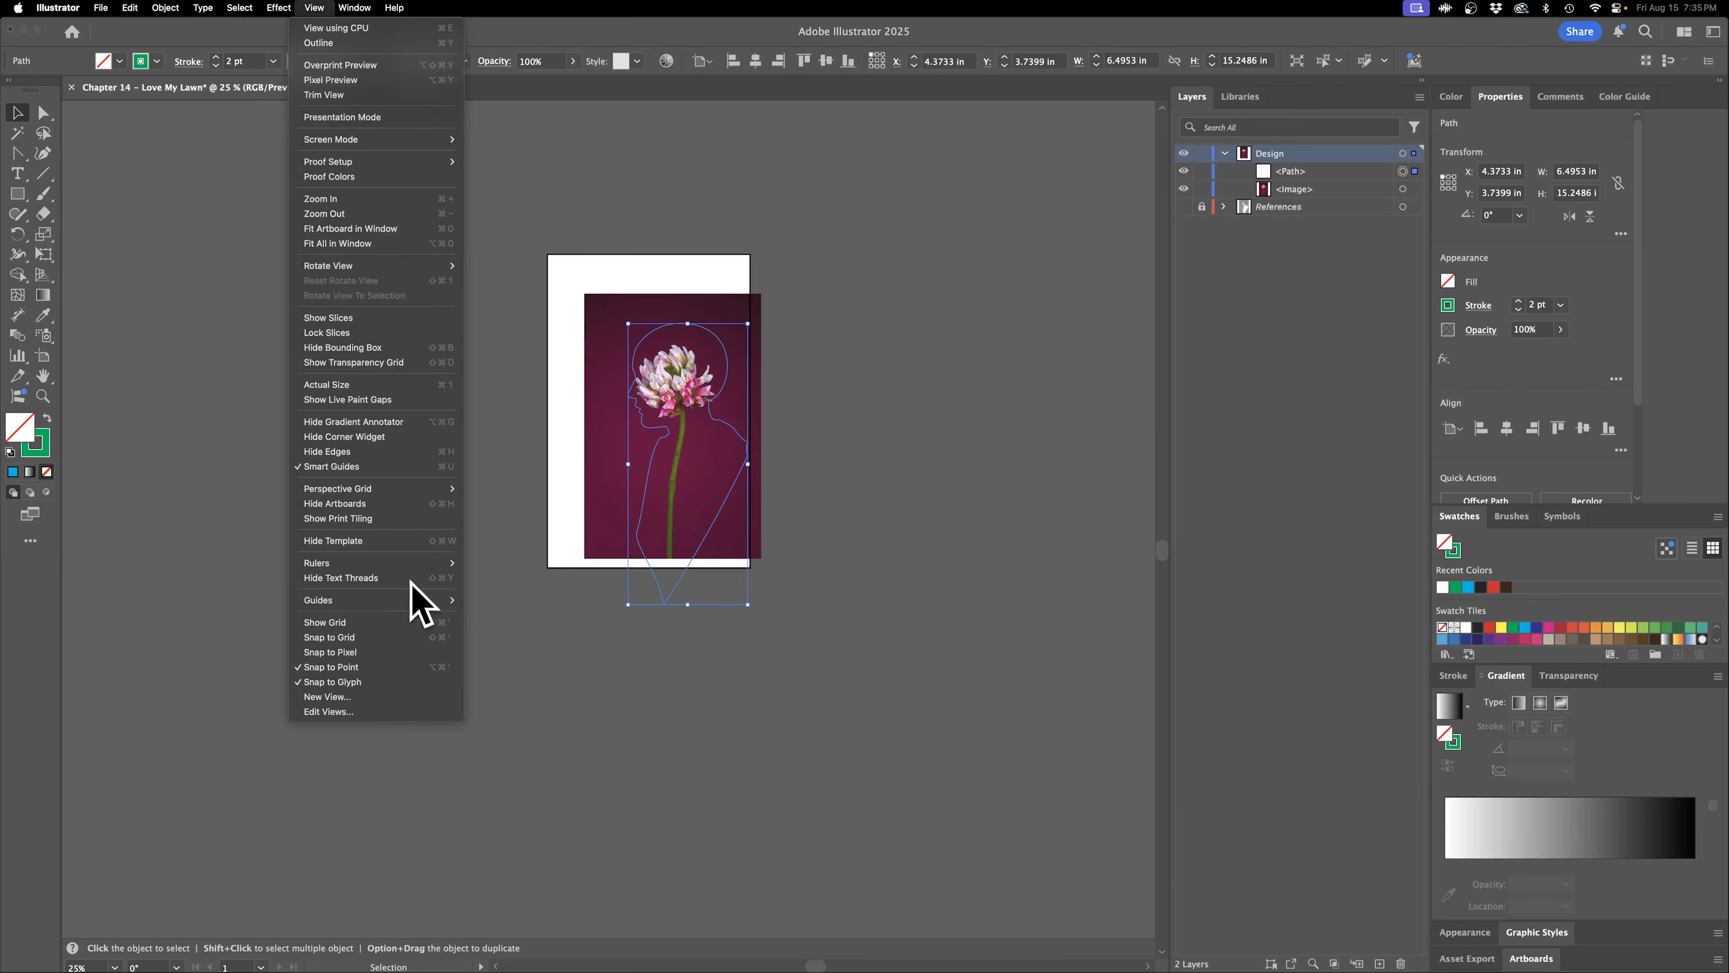
click(378, 452)
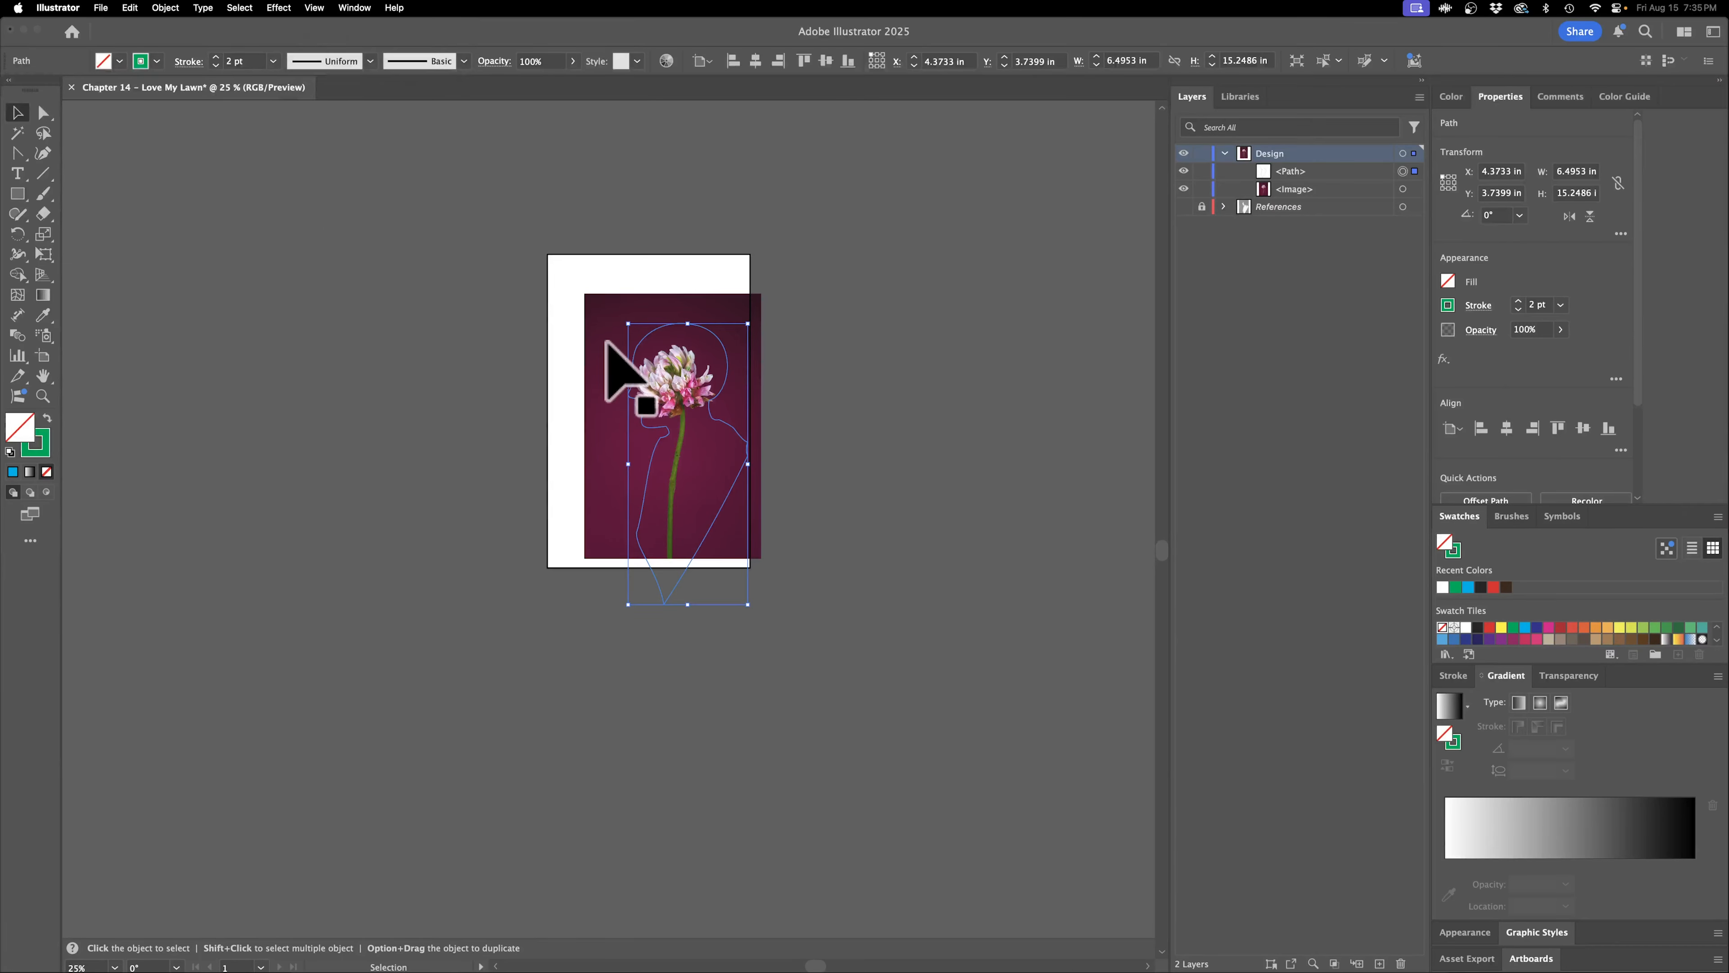
Try enlarging the silhouette to about 7.57 × 17.77 in around the flower, and undo the resize and move.
mouse_move(627, 324)
mouse_down()
mouse_move(597, 300)
mouse_move(613, 318)
mouse_up()
key(super+shift+b)
drag(732, 440, 735, 448)
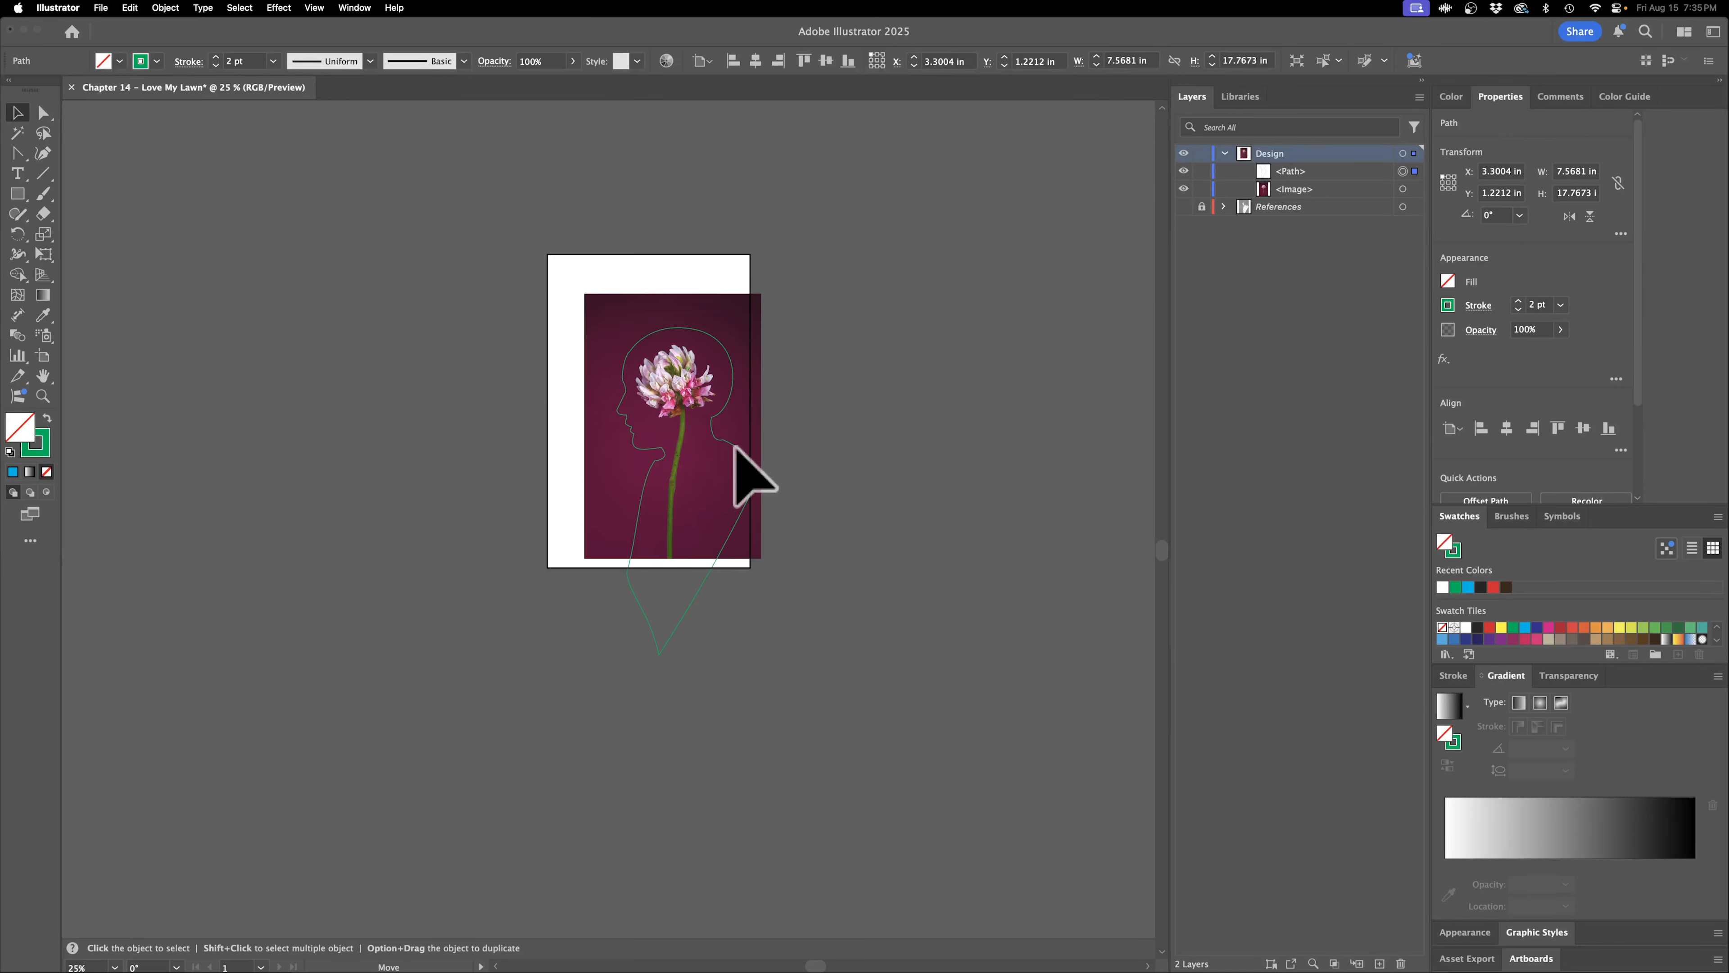
key(super+z)
key(super+z)
Try shrinking the flower image to about 8.39 × 12.58 in with its bloom centered in the head.
click(711, 440)
drag(585, 294, 604, 312)
drag(683, 386, 674, 376)
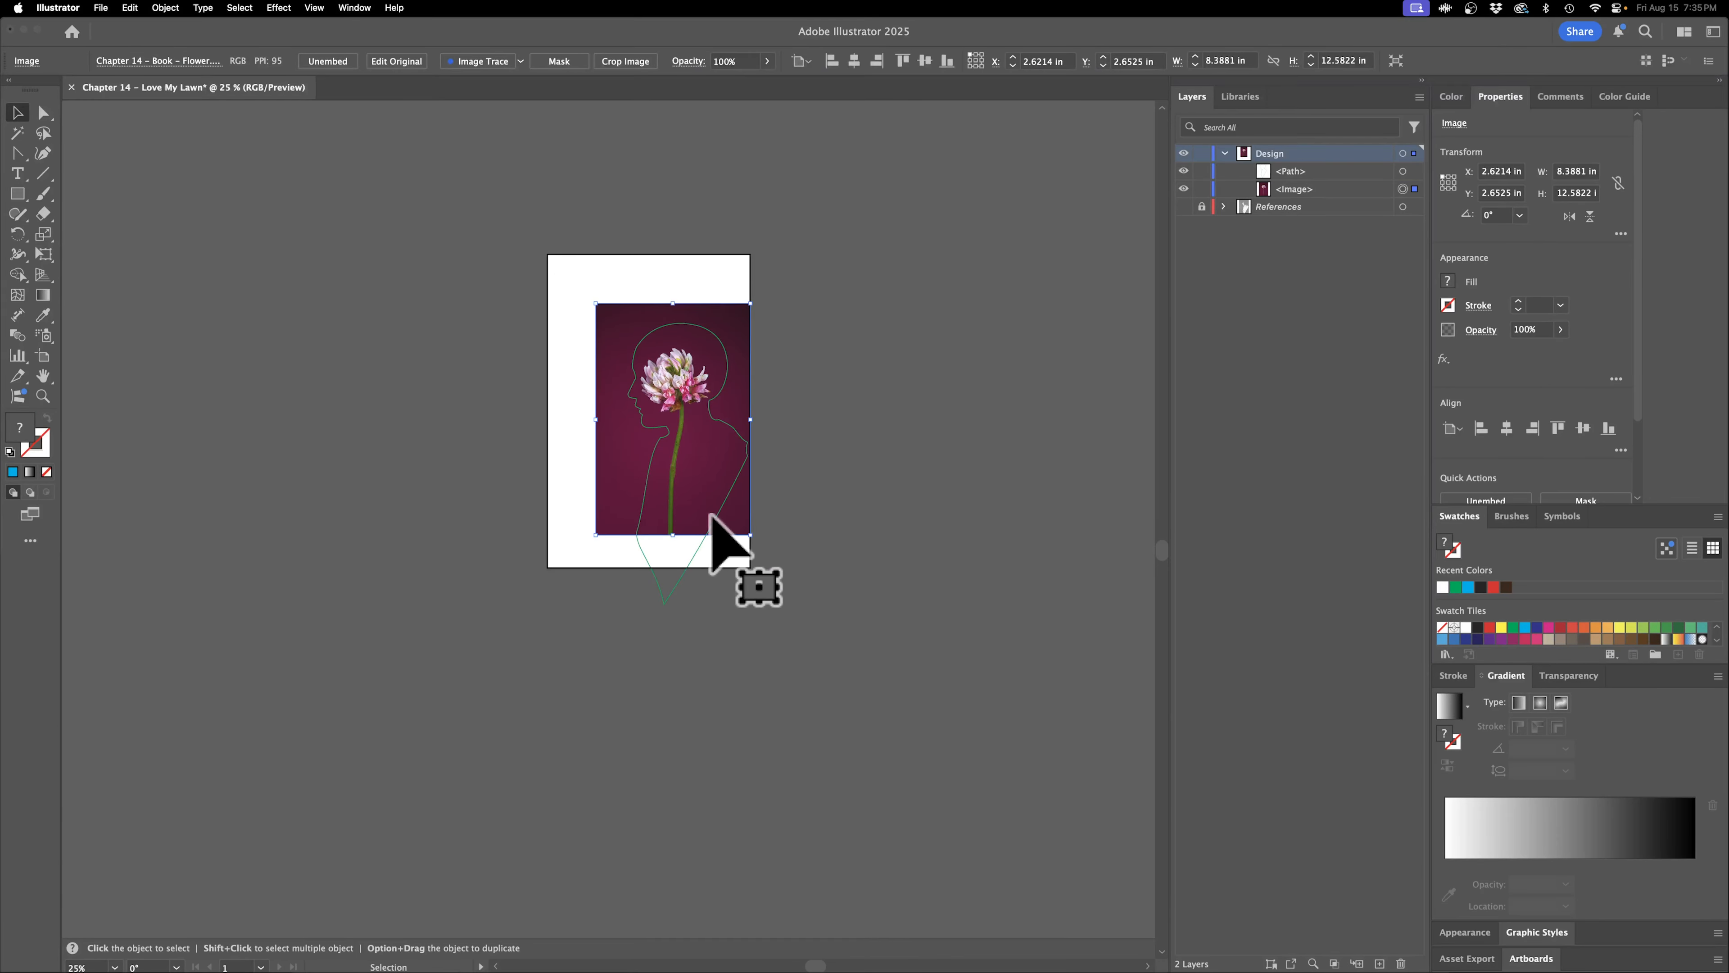
key(super+shift+a)
drag(846, 269, 623, 586)
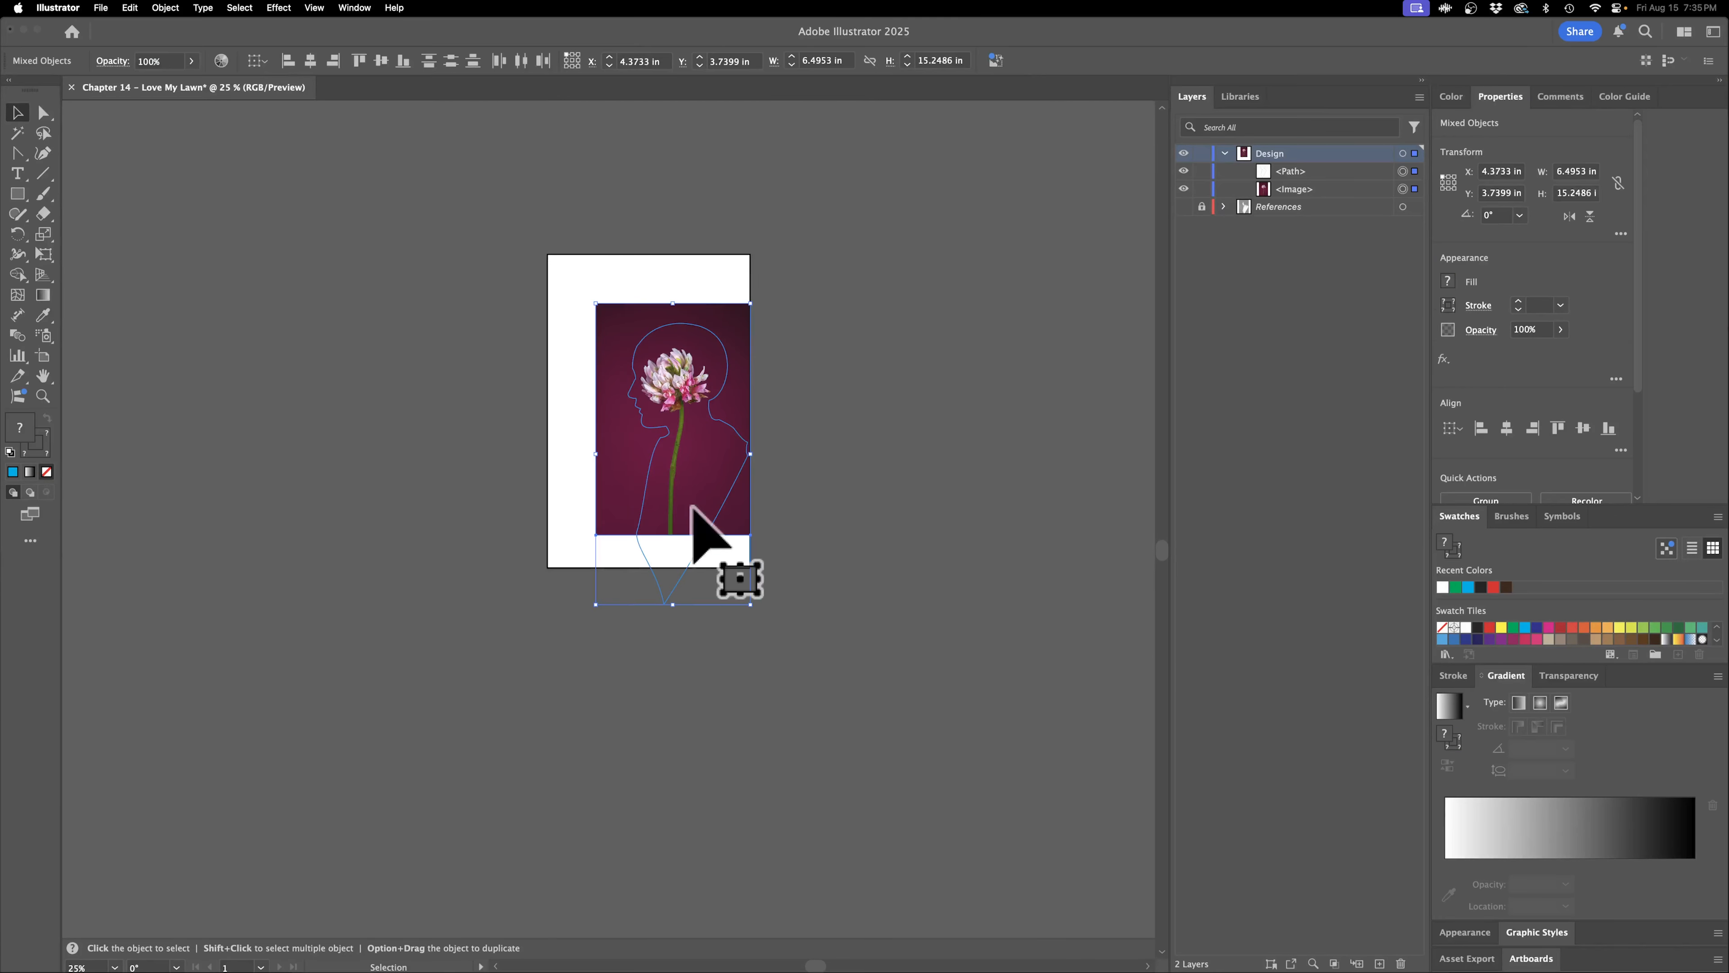
click(850, 377)
Enlarge the flower image proportionally to about 9.94 in wide and reposition its bloom within the silhouette's head.
click(681, 409)
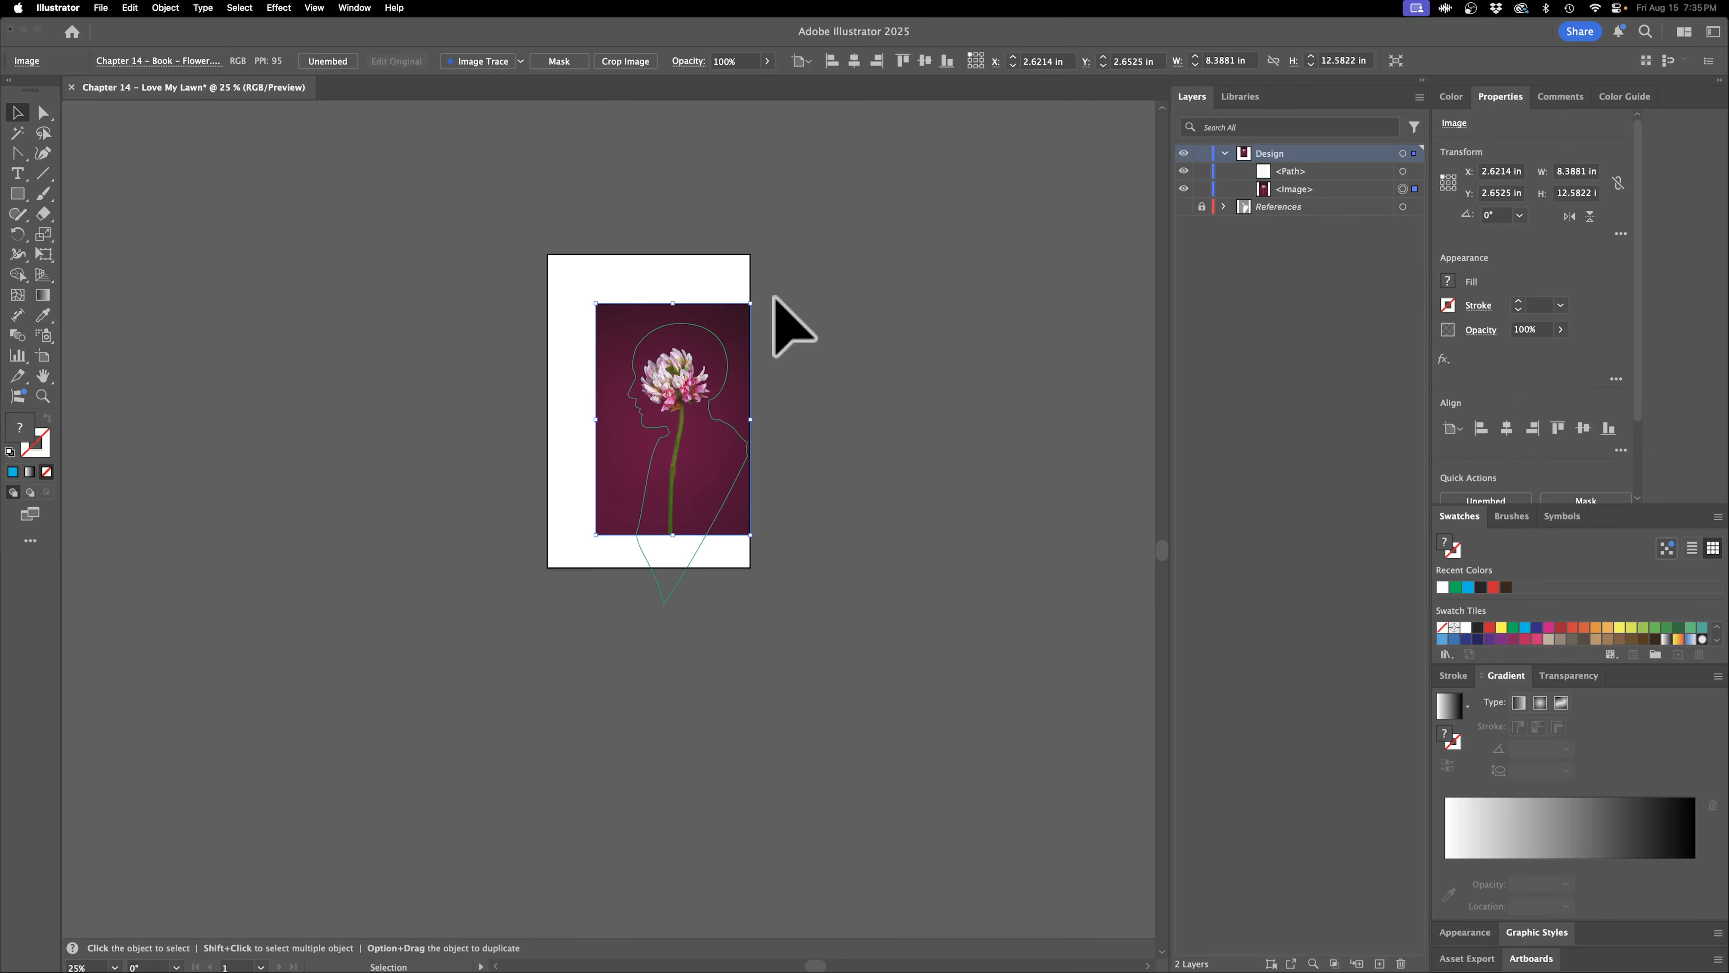
drag(751, 303, 808, 273)
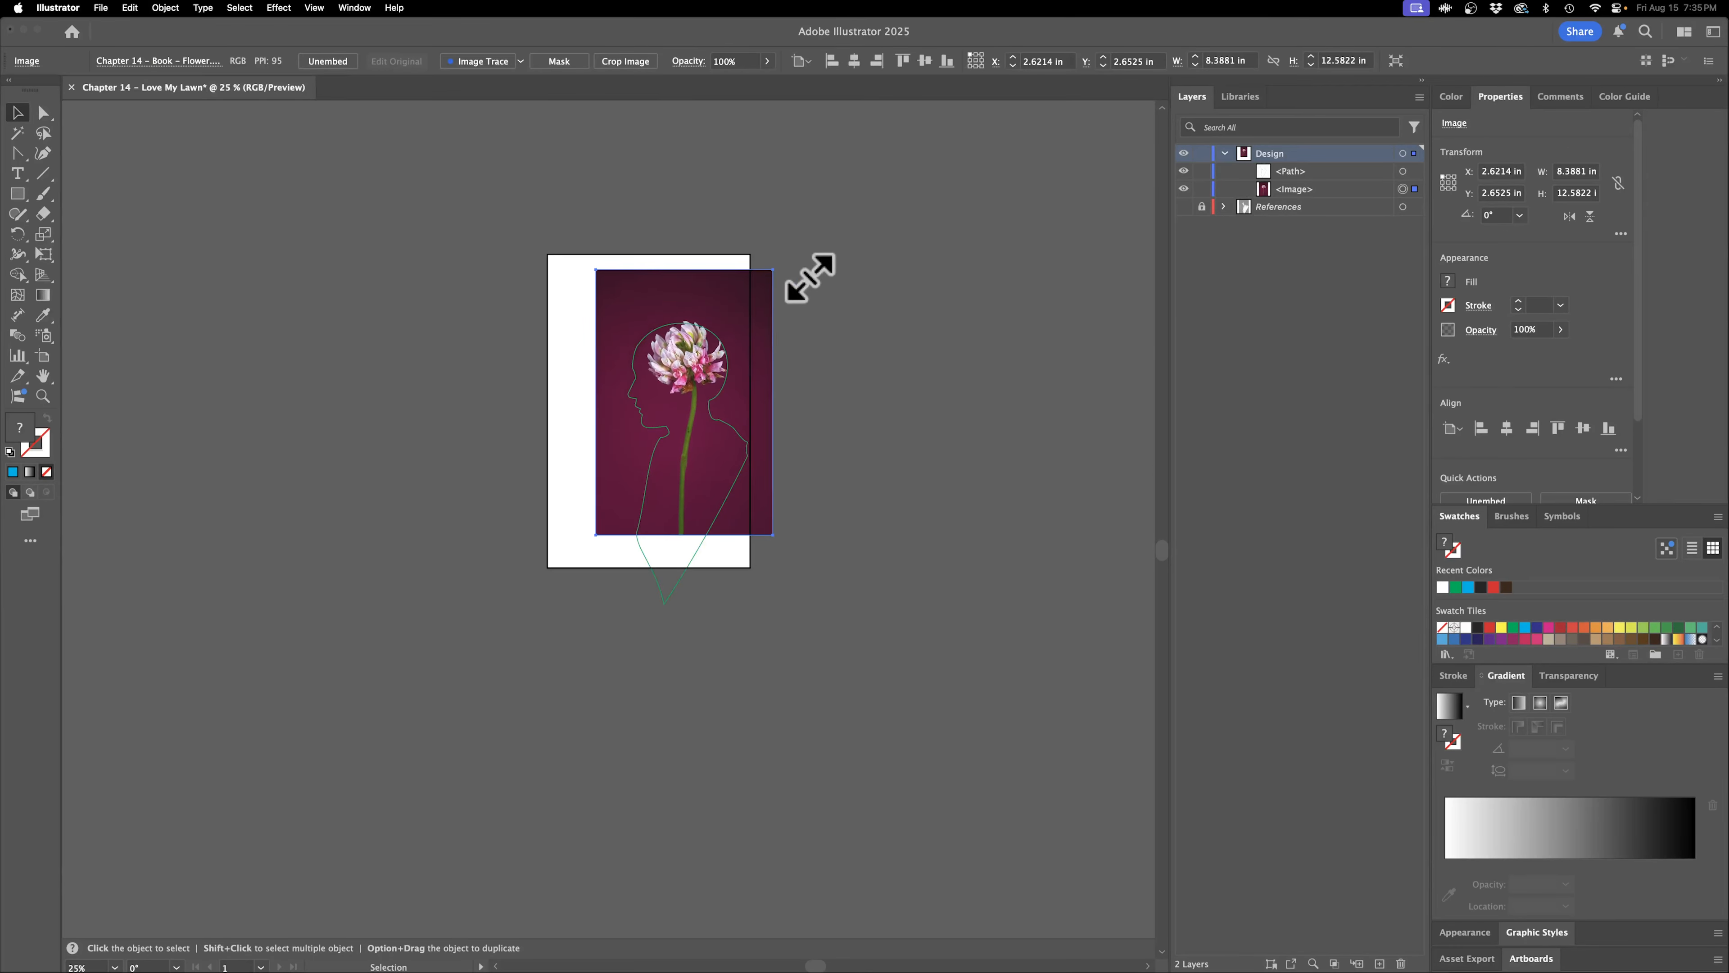
drag(695, 368, 700, 434)
Move the silhouette and flower image together to about X 1.27 in, Y 2.19 in, with the image meeting the artboard's lower edge.
drag(883, 329, 681, 552)
drag(752, 483, 754, 497)
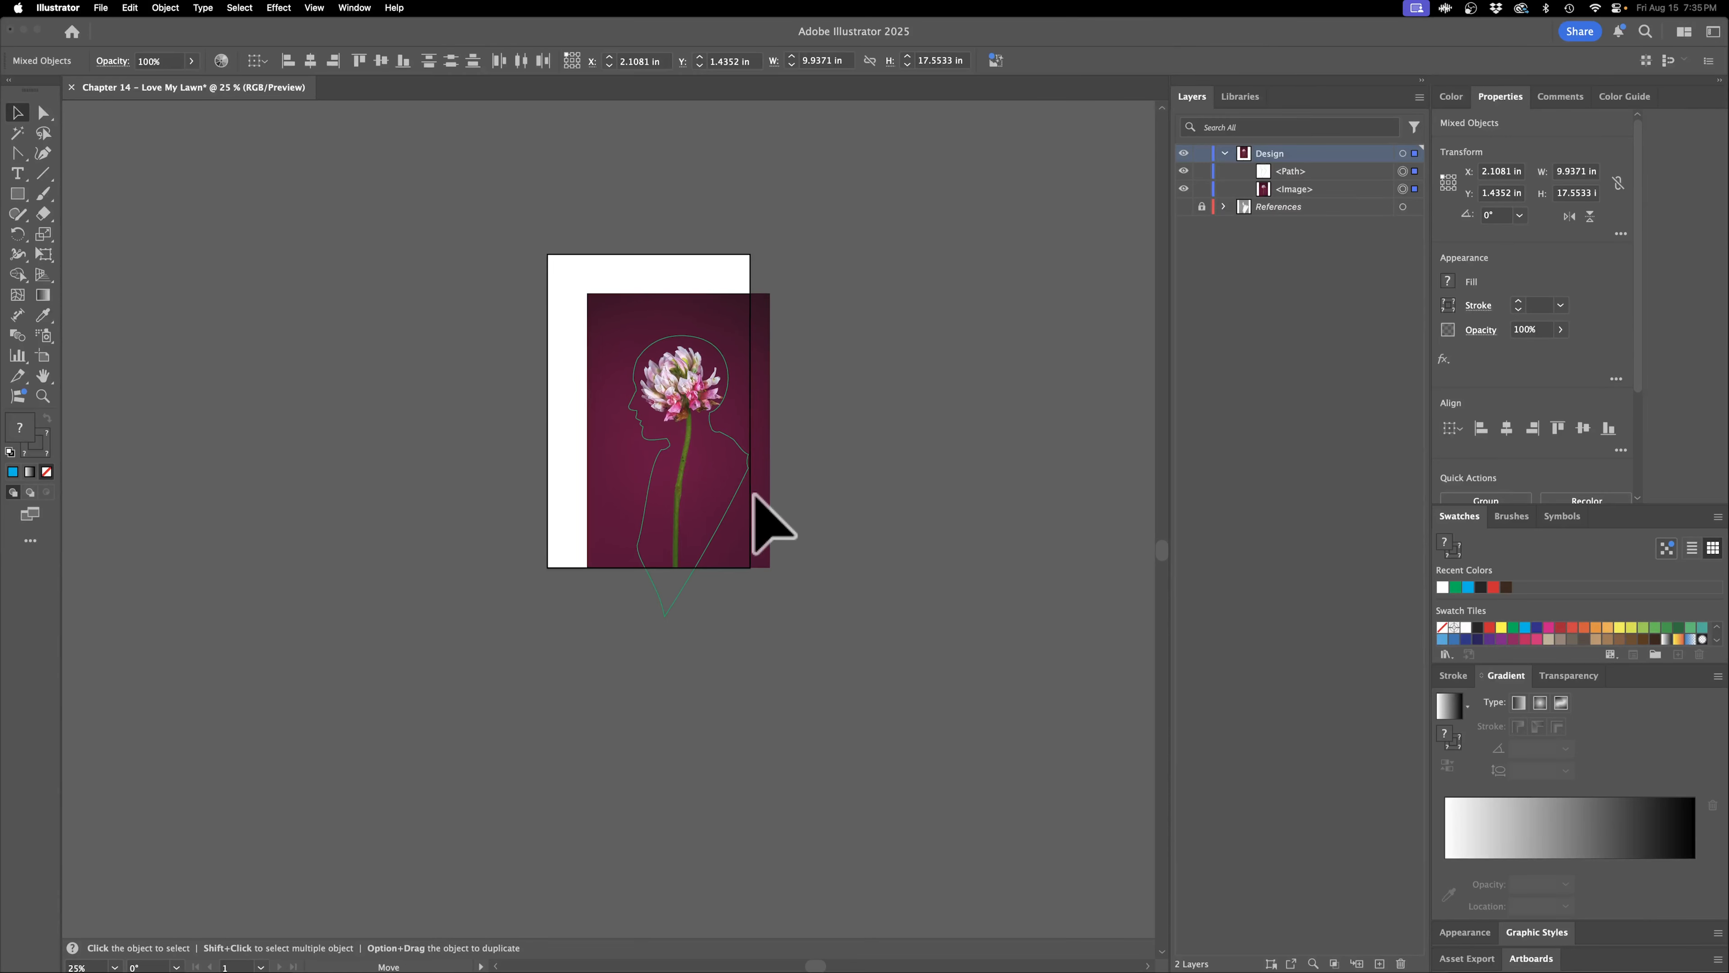
click(860, 484)
drag(861, 350, 731, 473)
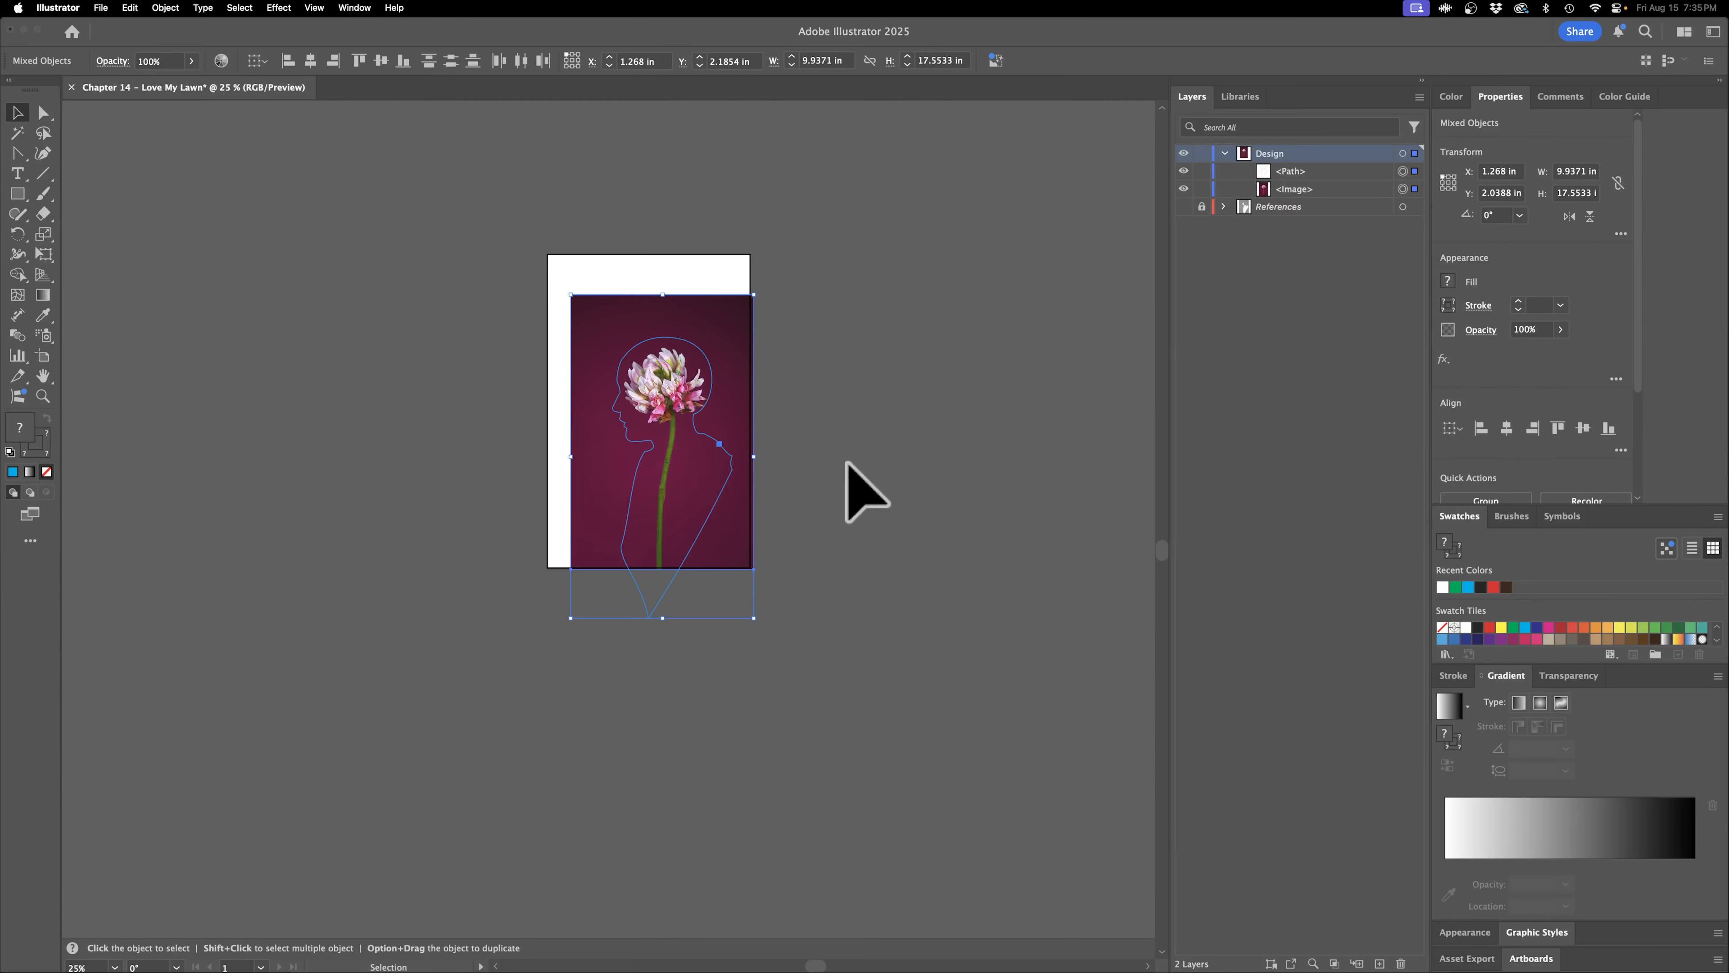
click(937, 436)
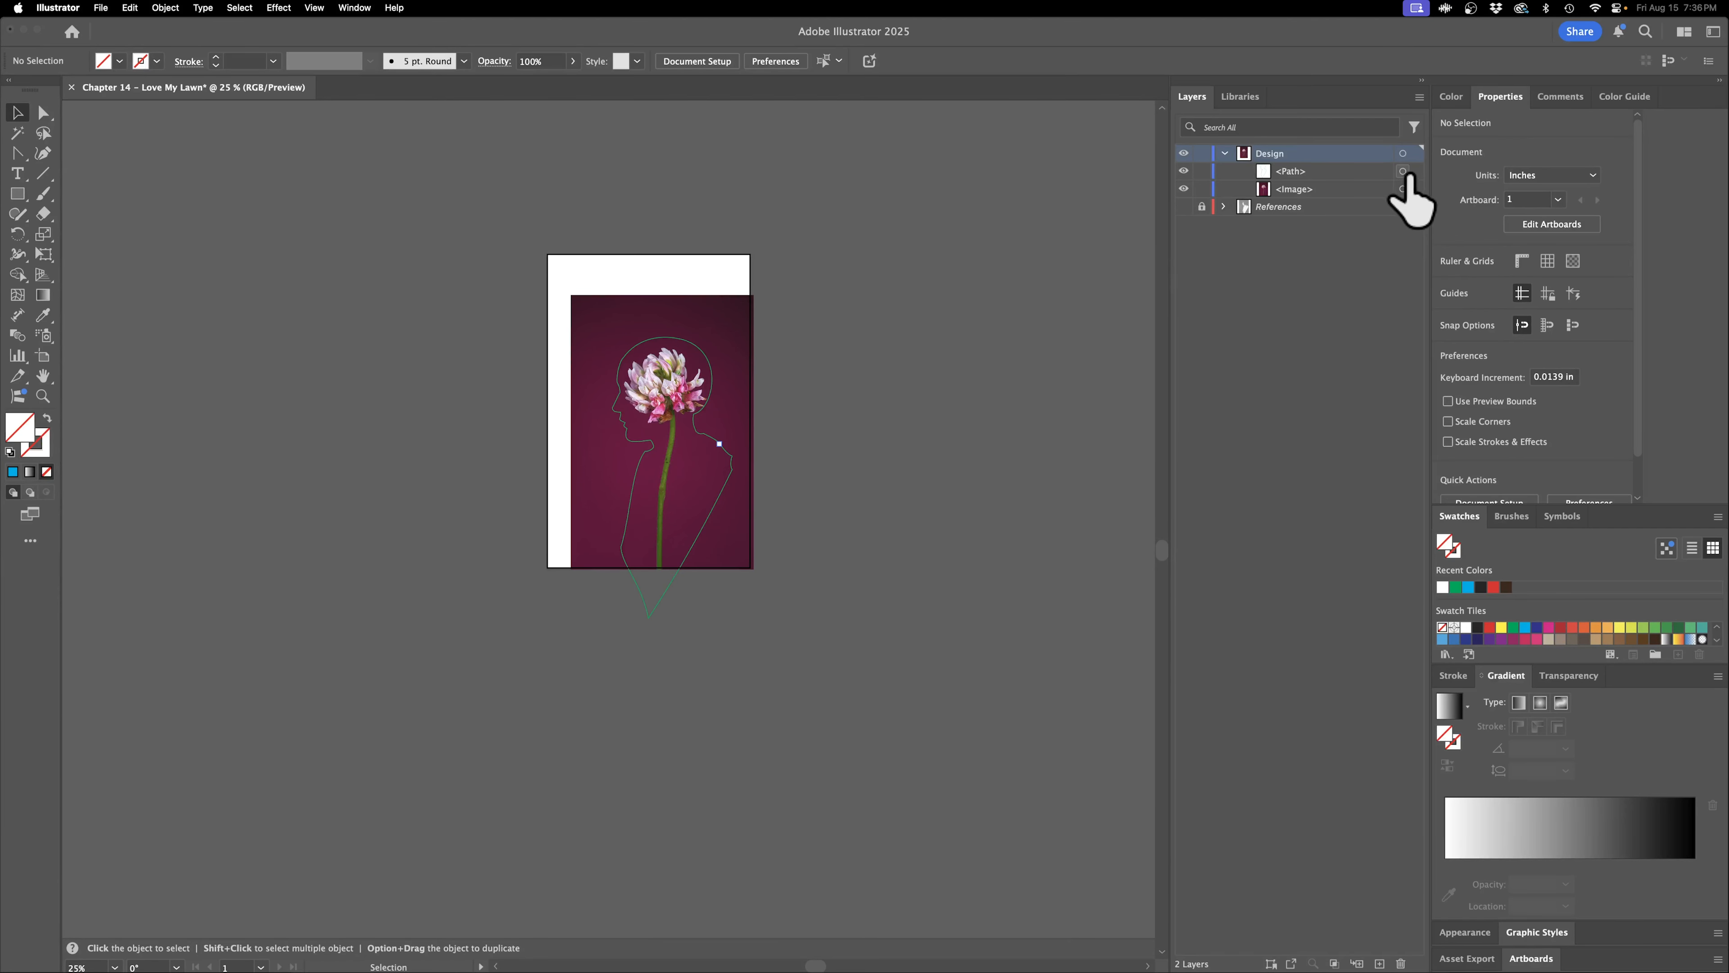
Make a clipping mask from the silhouette path and the flower image so the flower shows only inside the silhouette.
drag(1417, 171, 1407, 201)
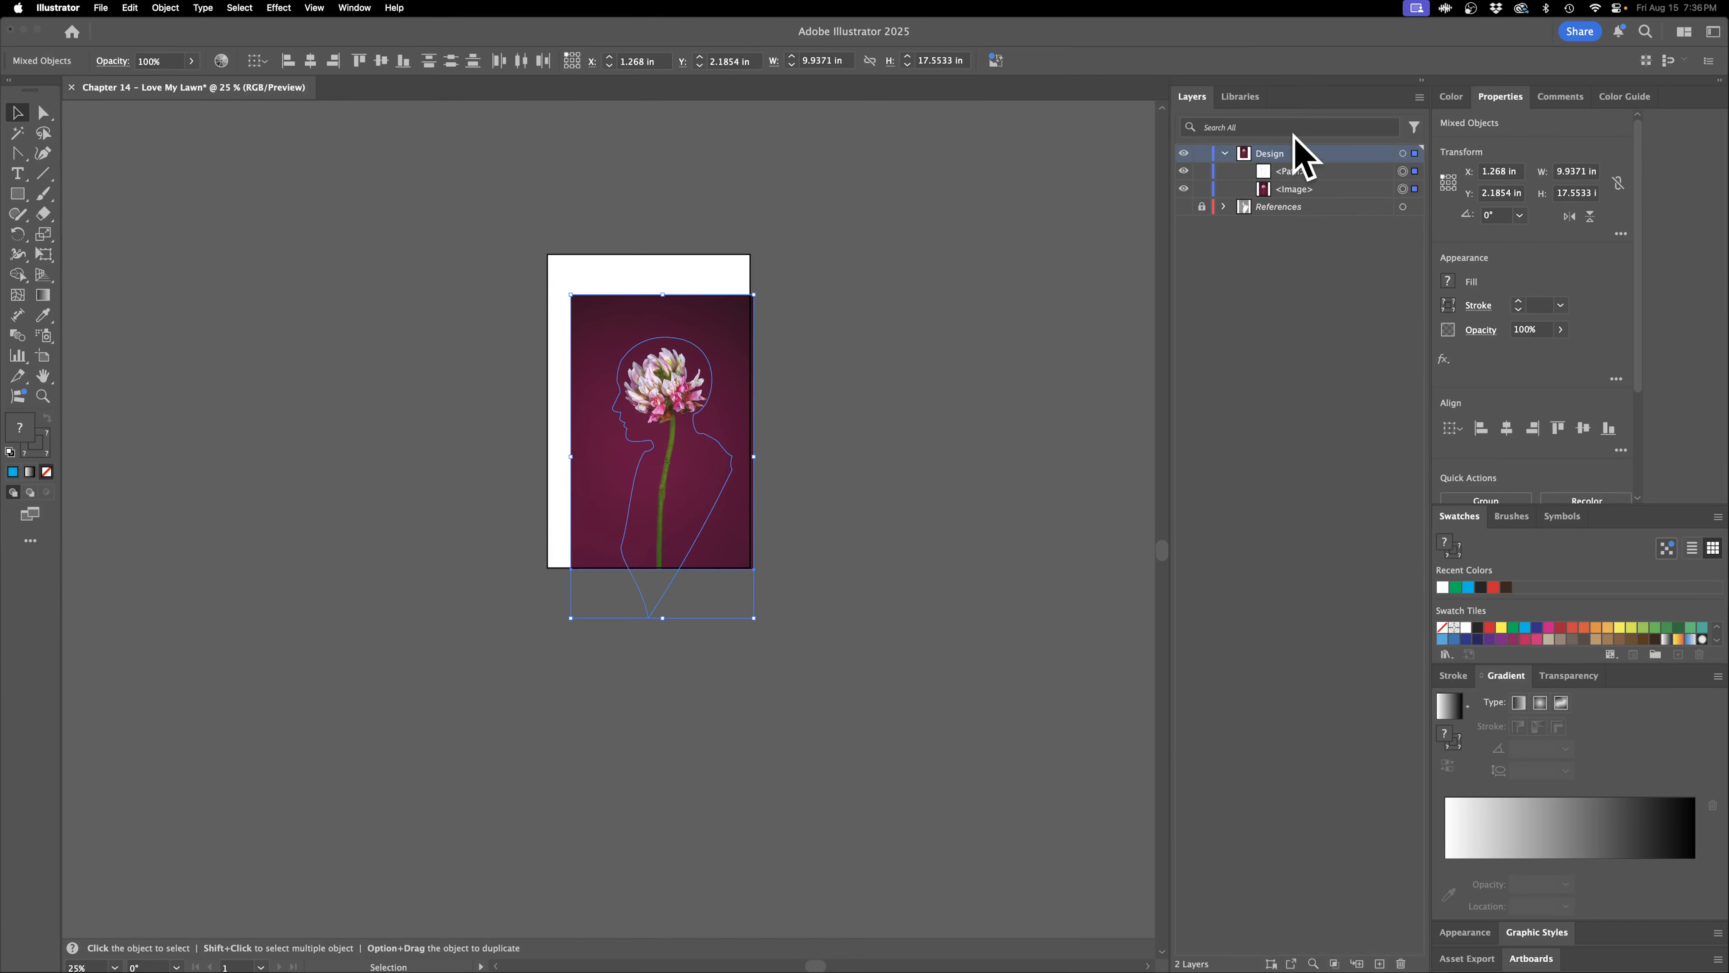
click(937, 425)
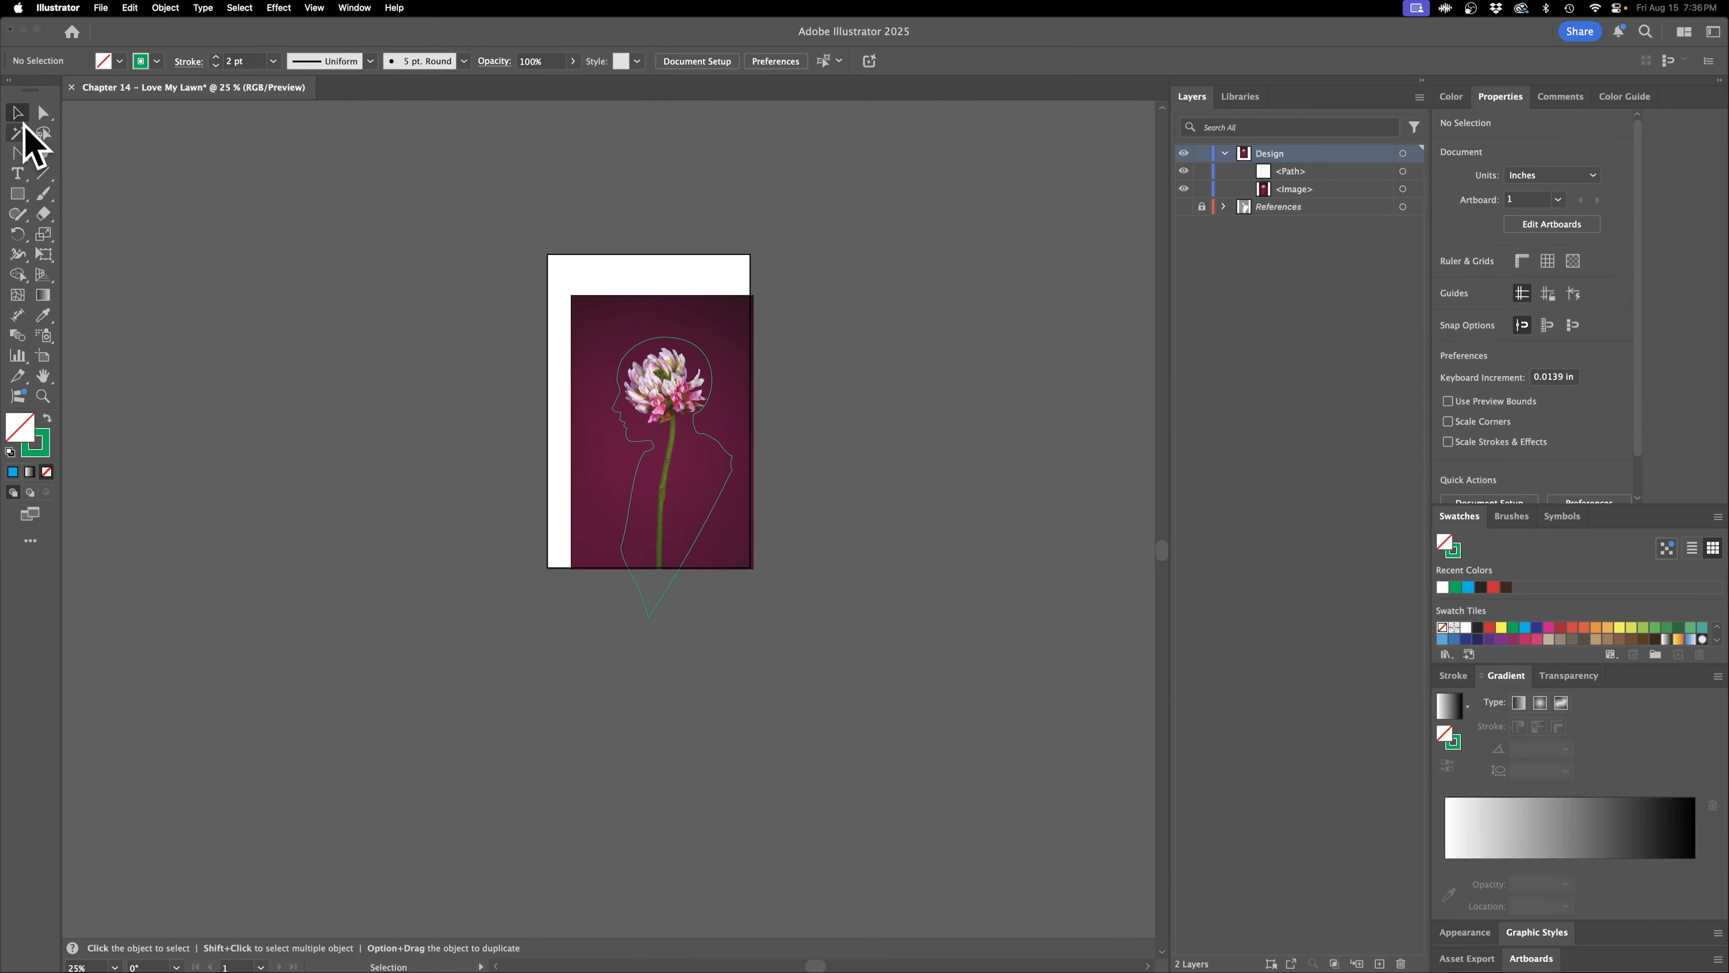
drag(870, 308, 674, 549)
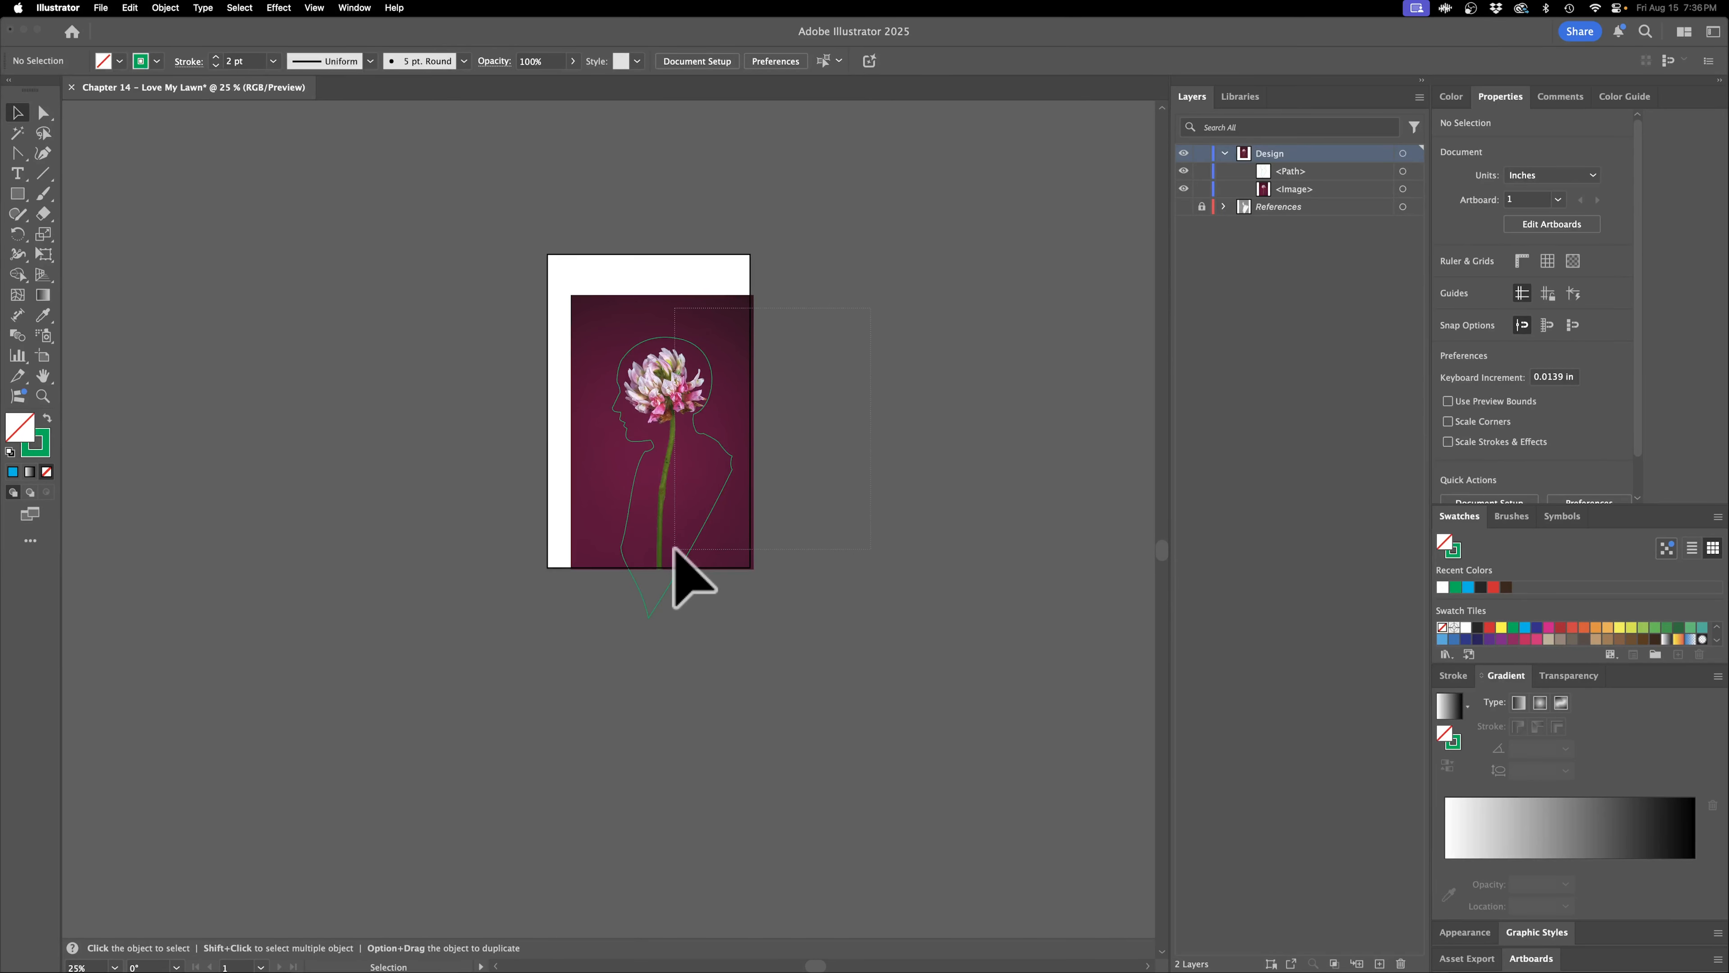
drag(674, 548, 675, 550)
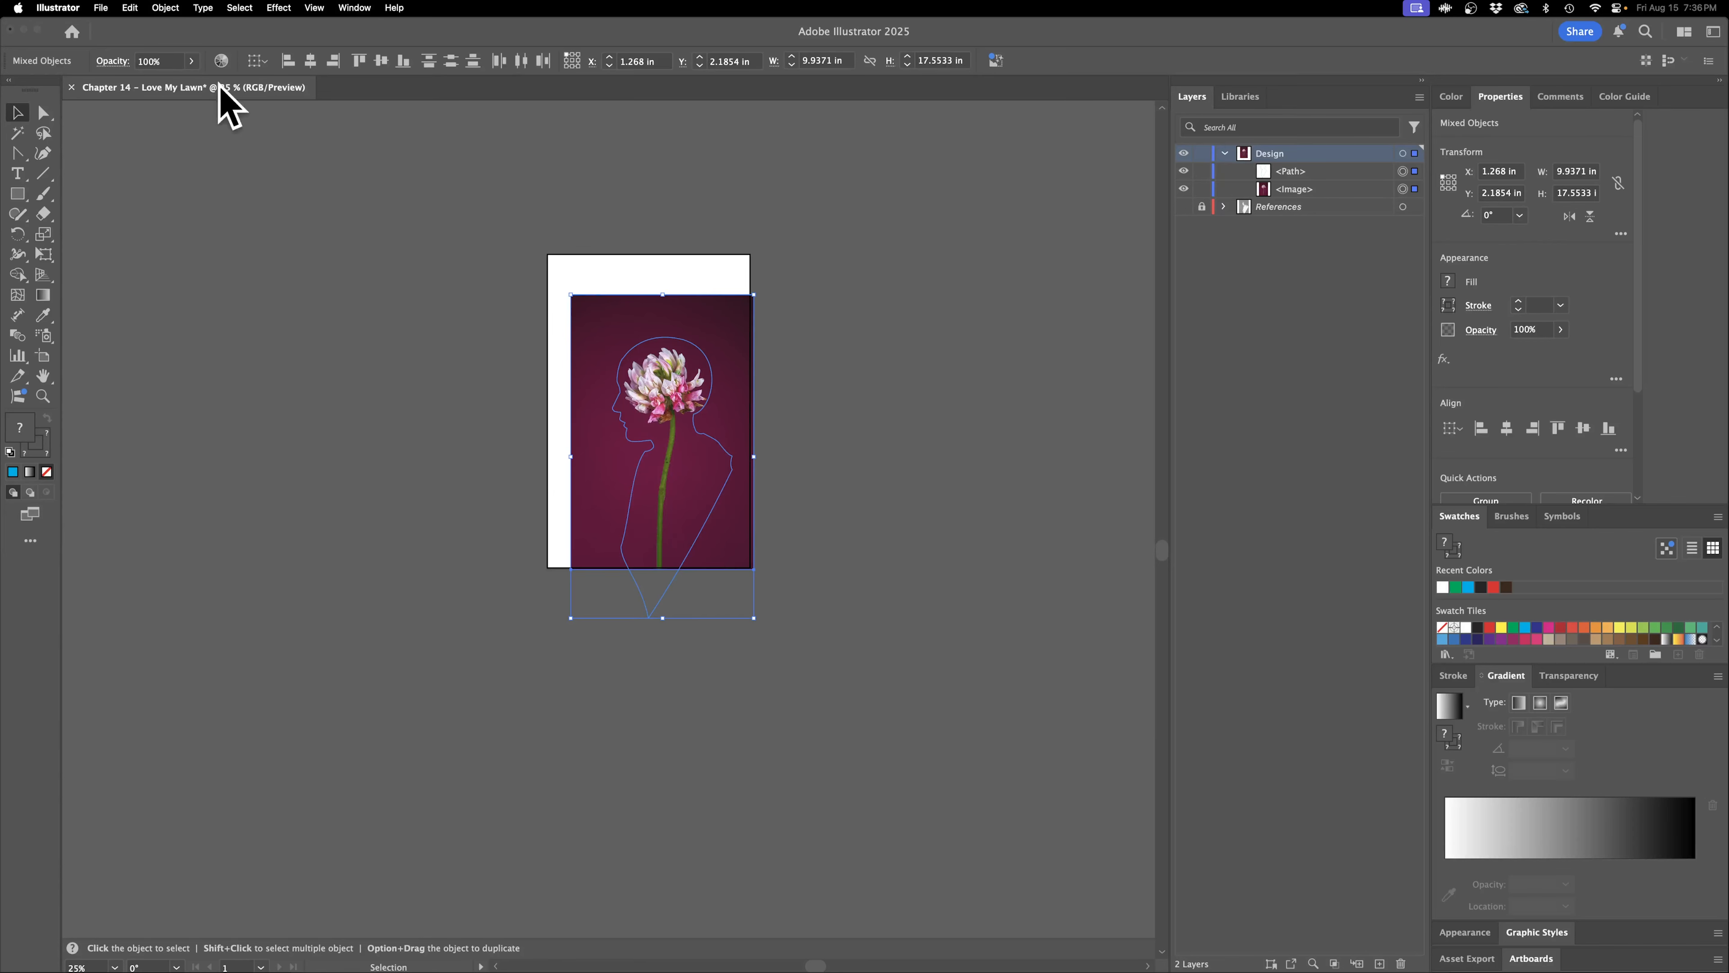
click(163, 6)
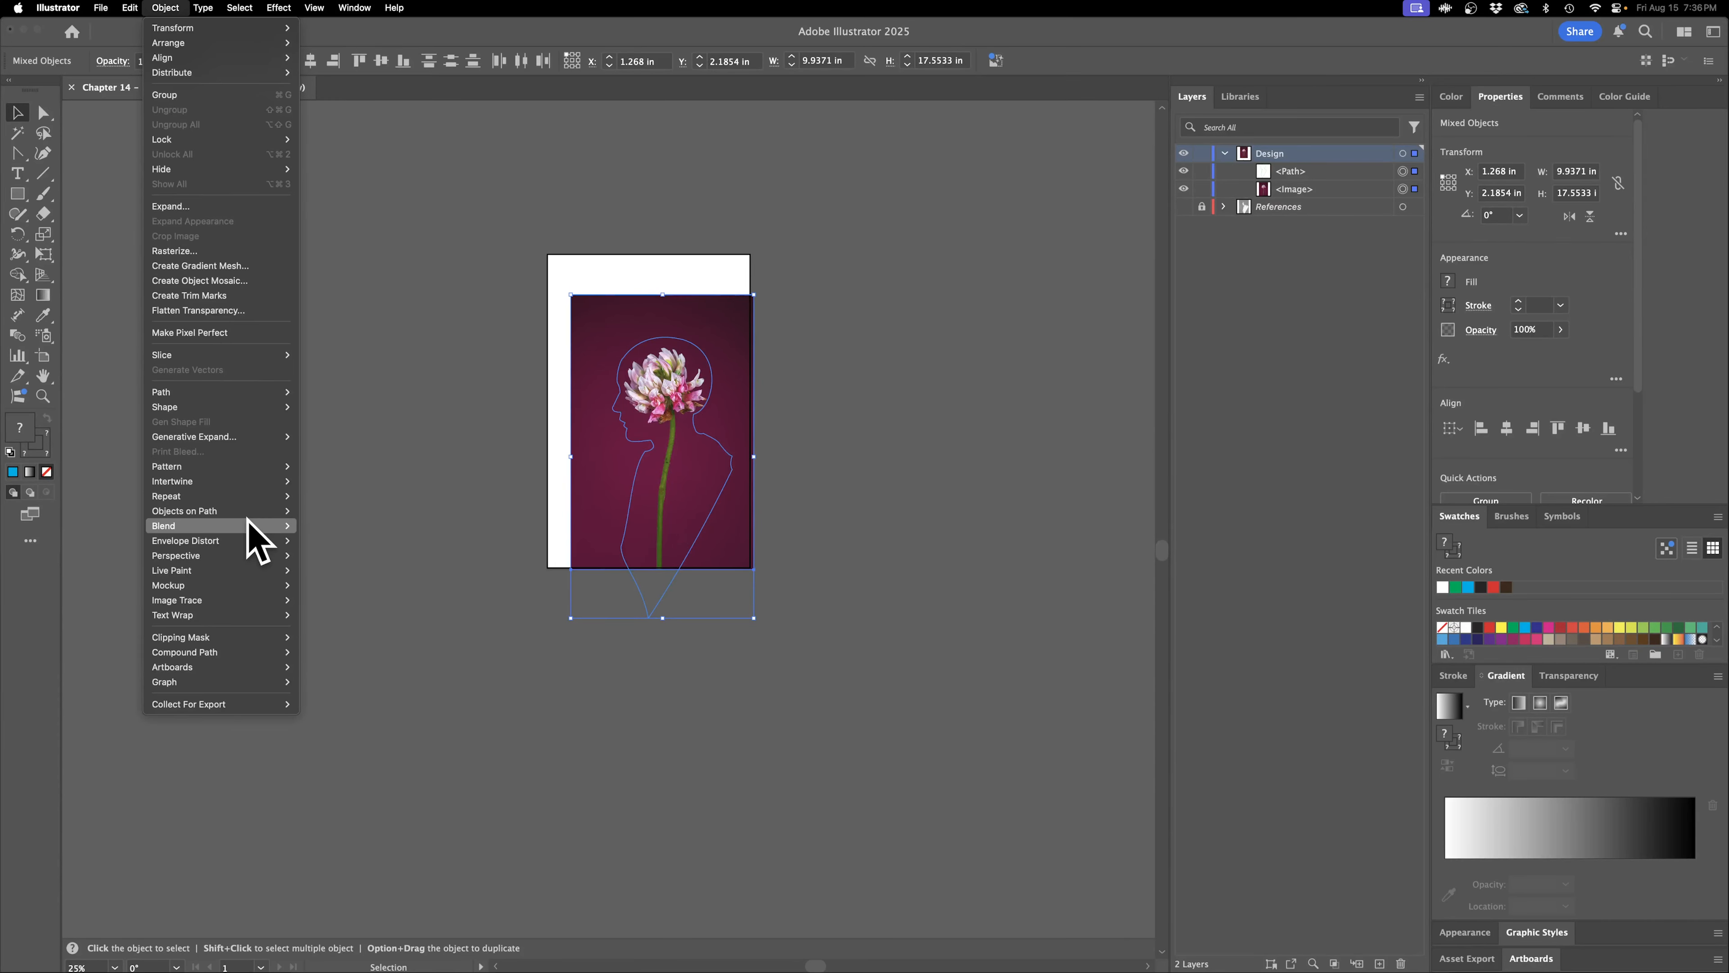
mouse_move(255, 542)
mouse_move(248, 512)
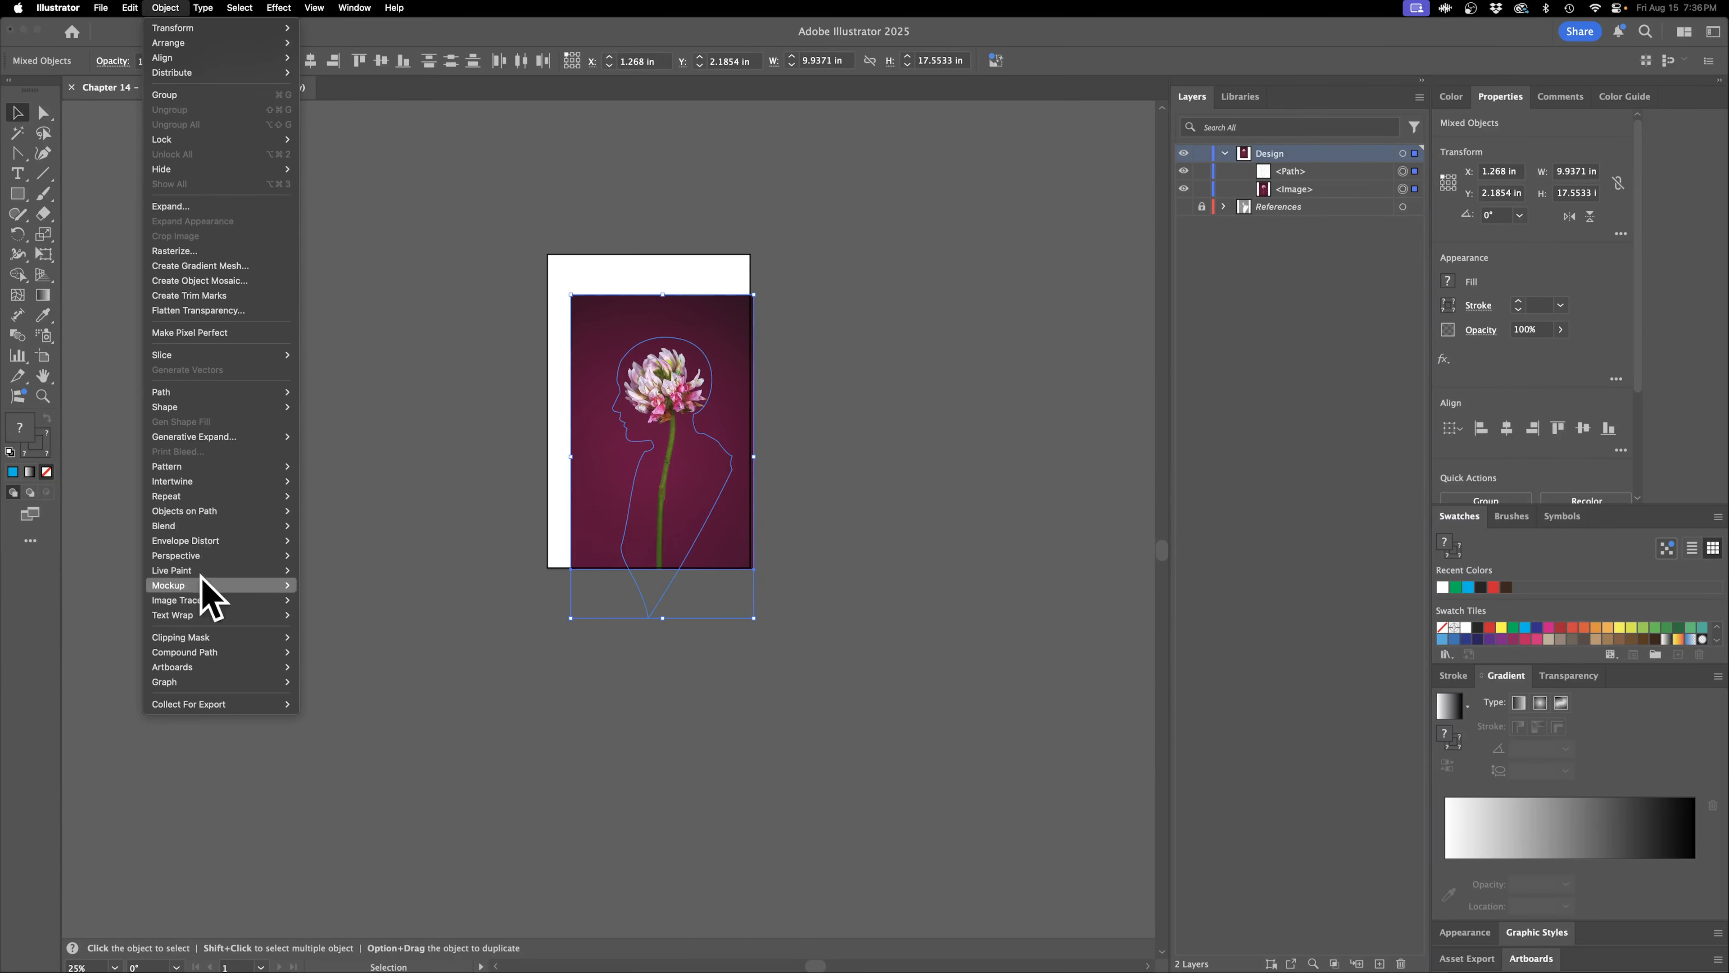
mouse_move(231, 640)
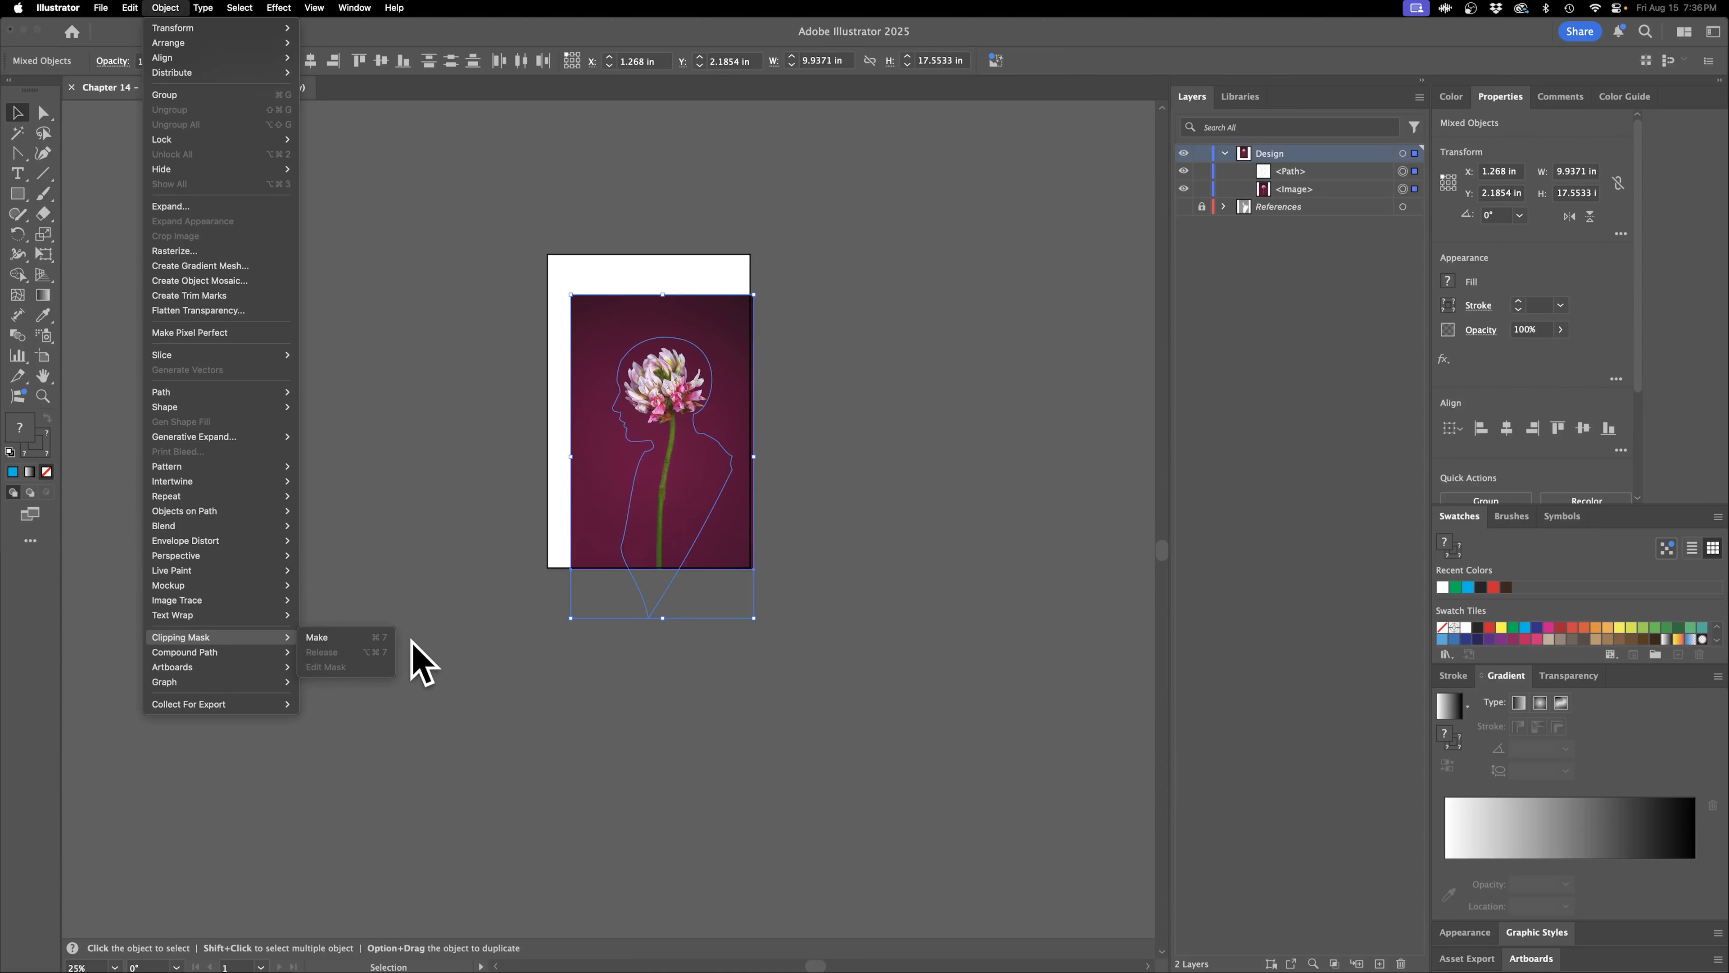
click(352, 638)
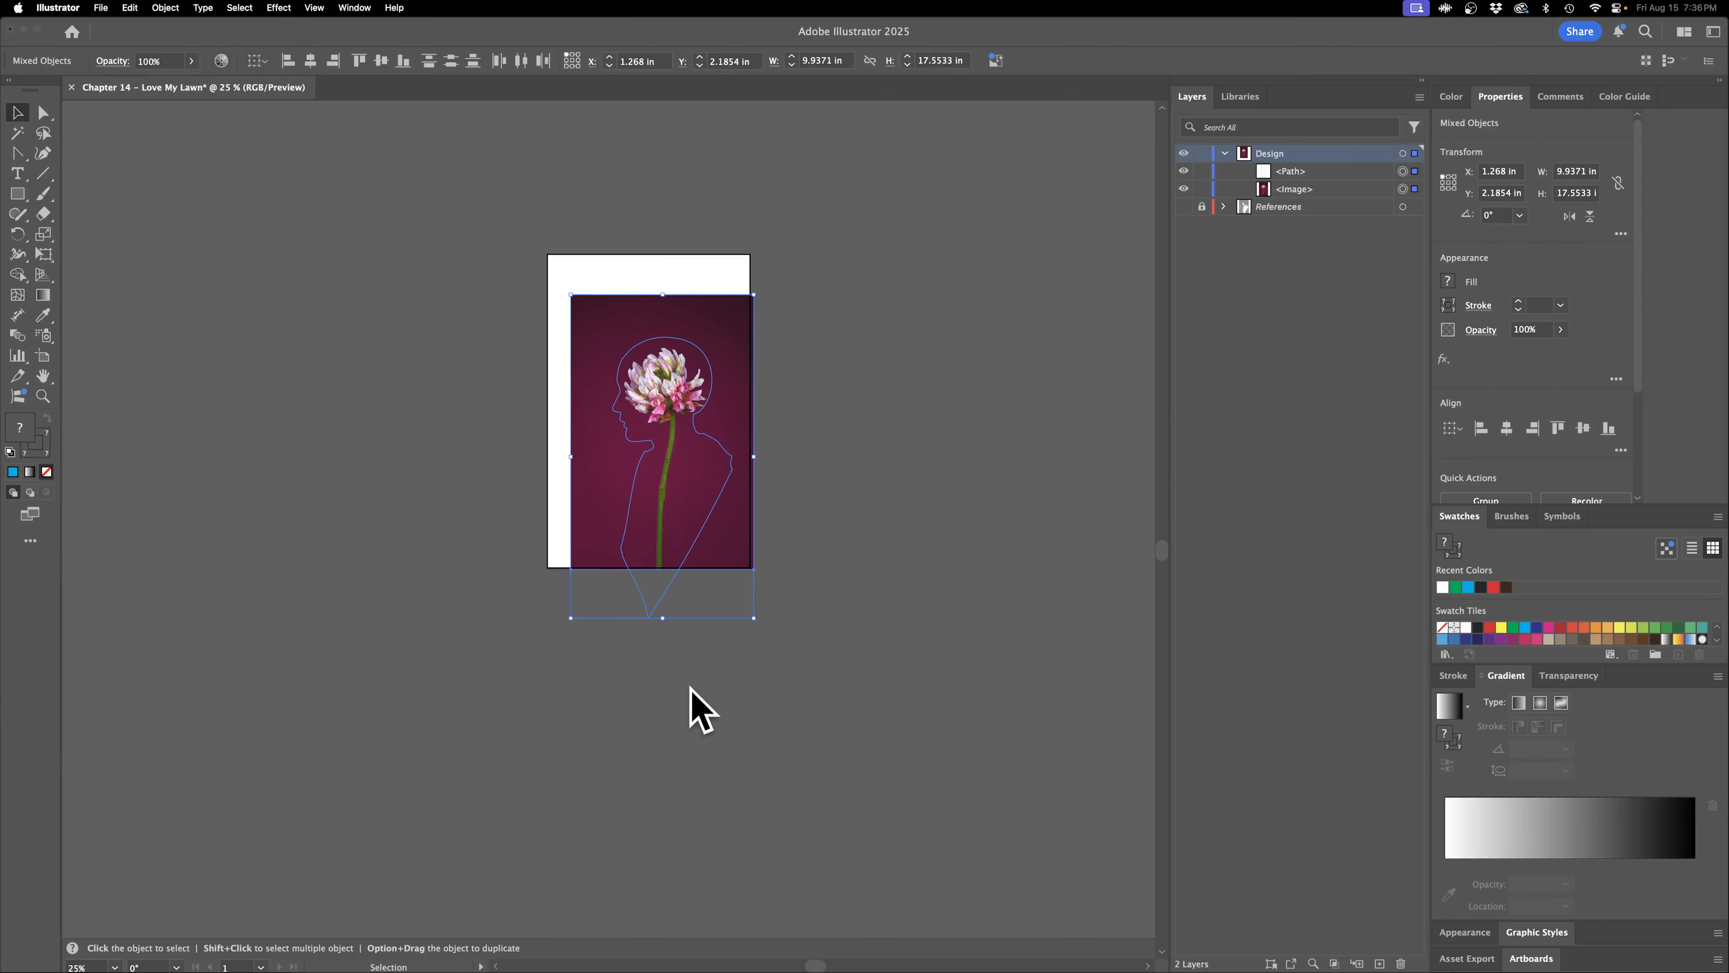
click(972, 463)
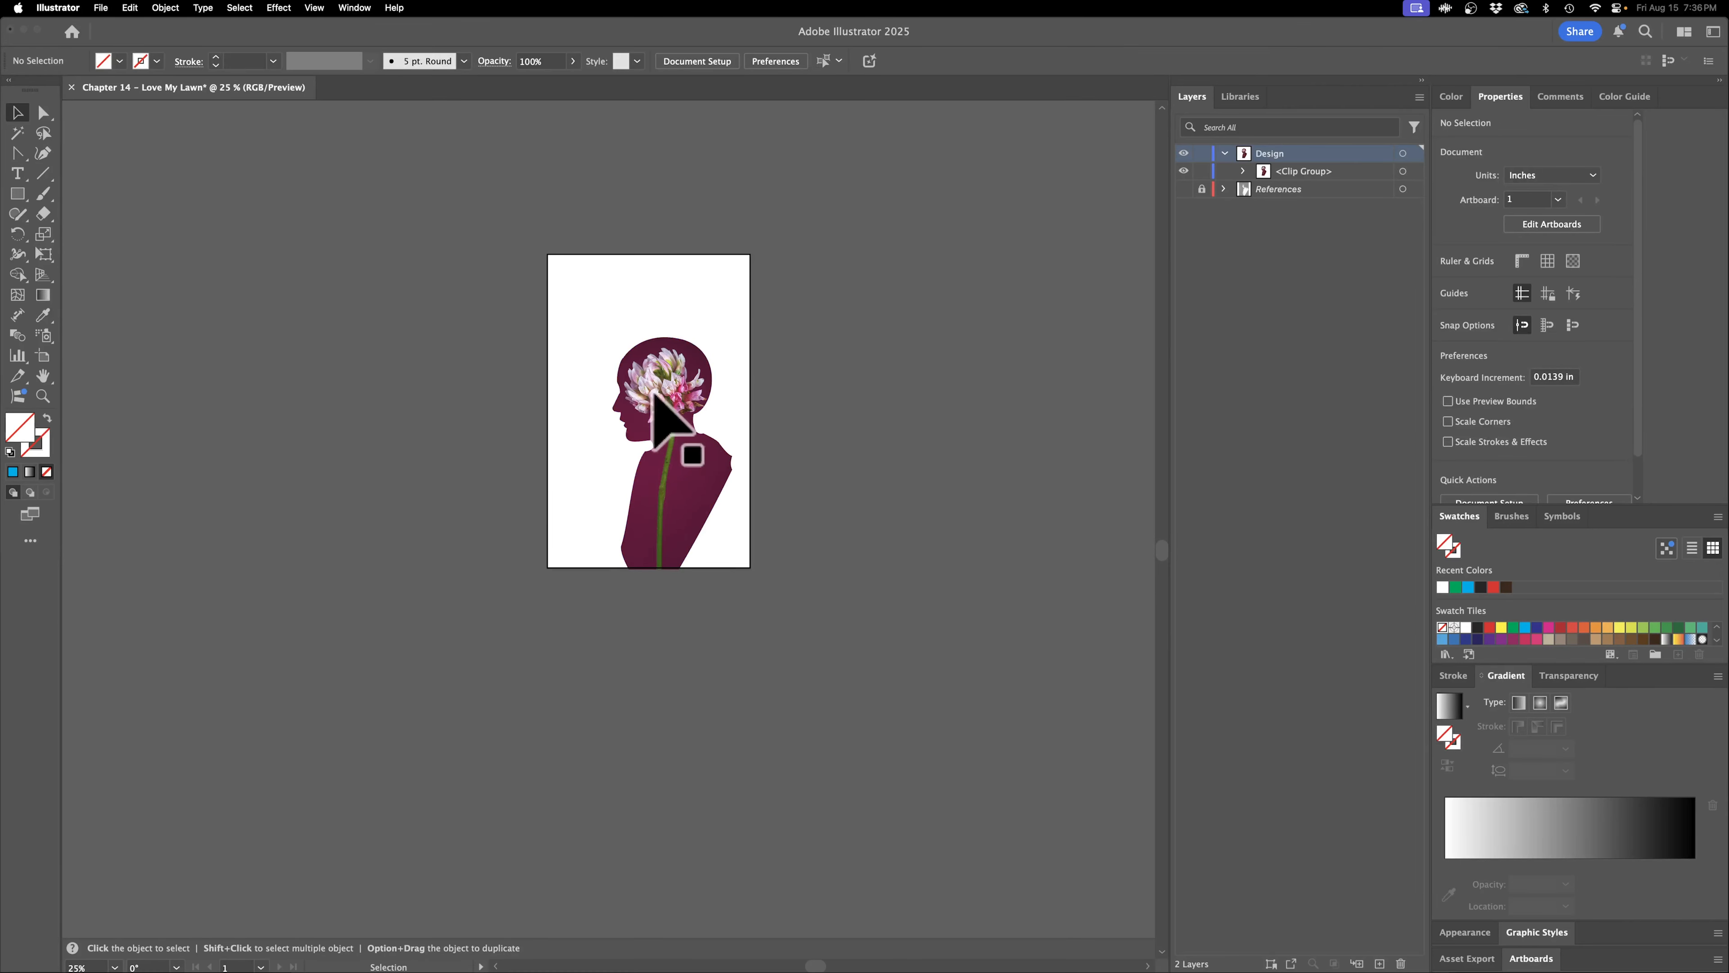
Rename the clip group in the Design layer as "Flower Clip".
double_click(1321, 171)
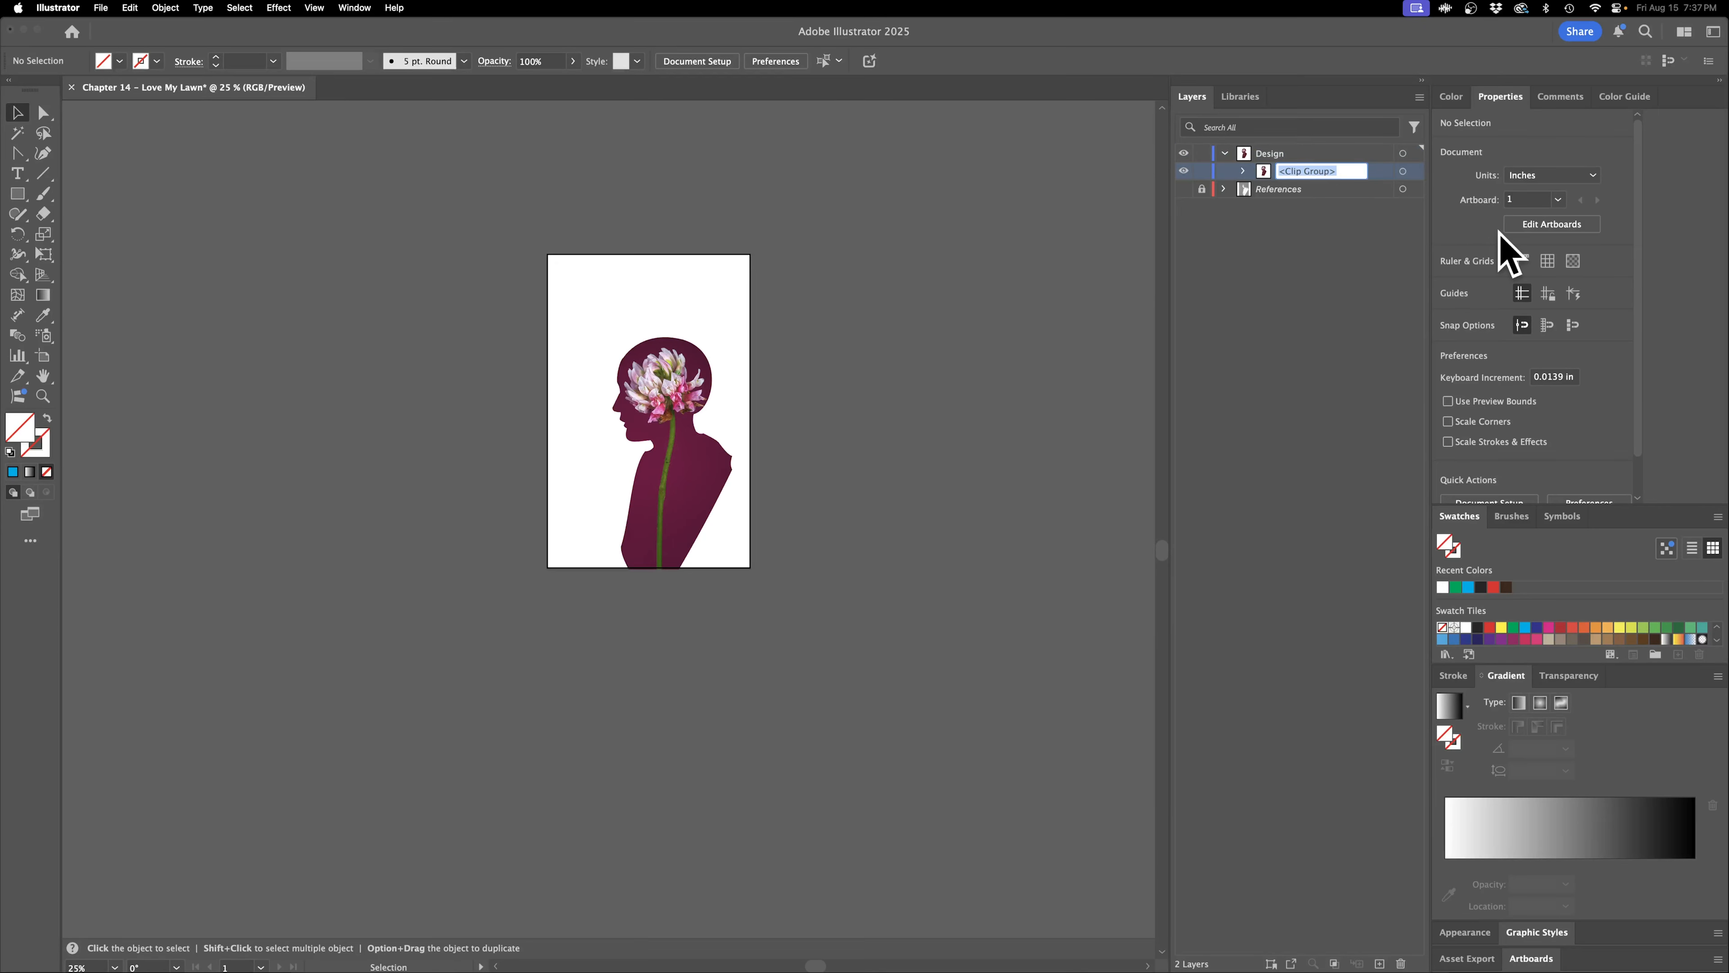
text(Flower Clip)
key(Return)
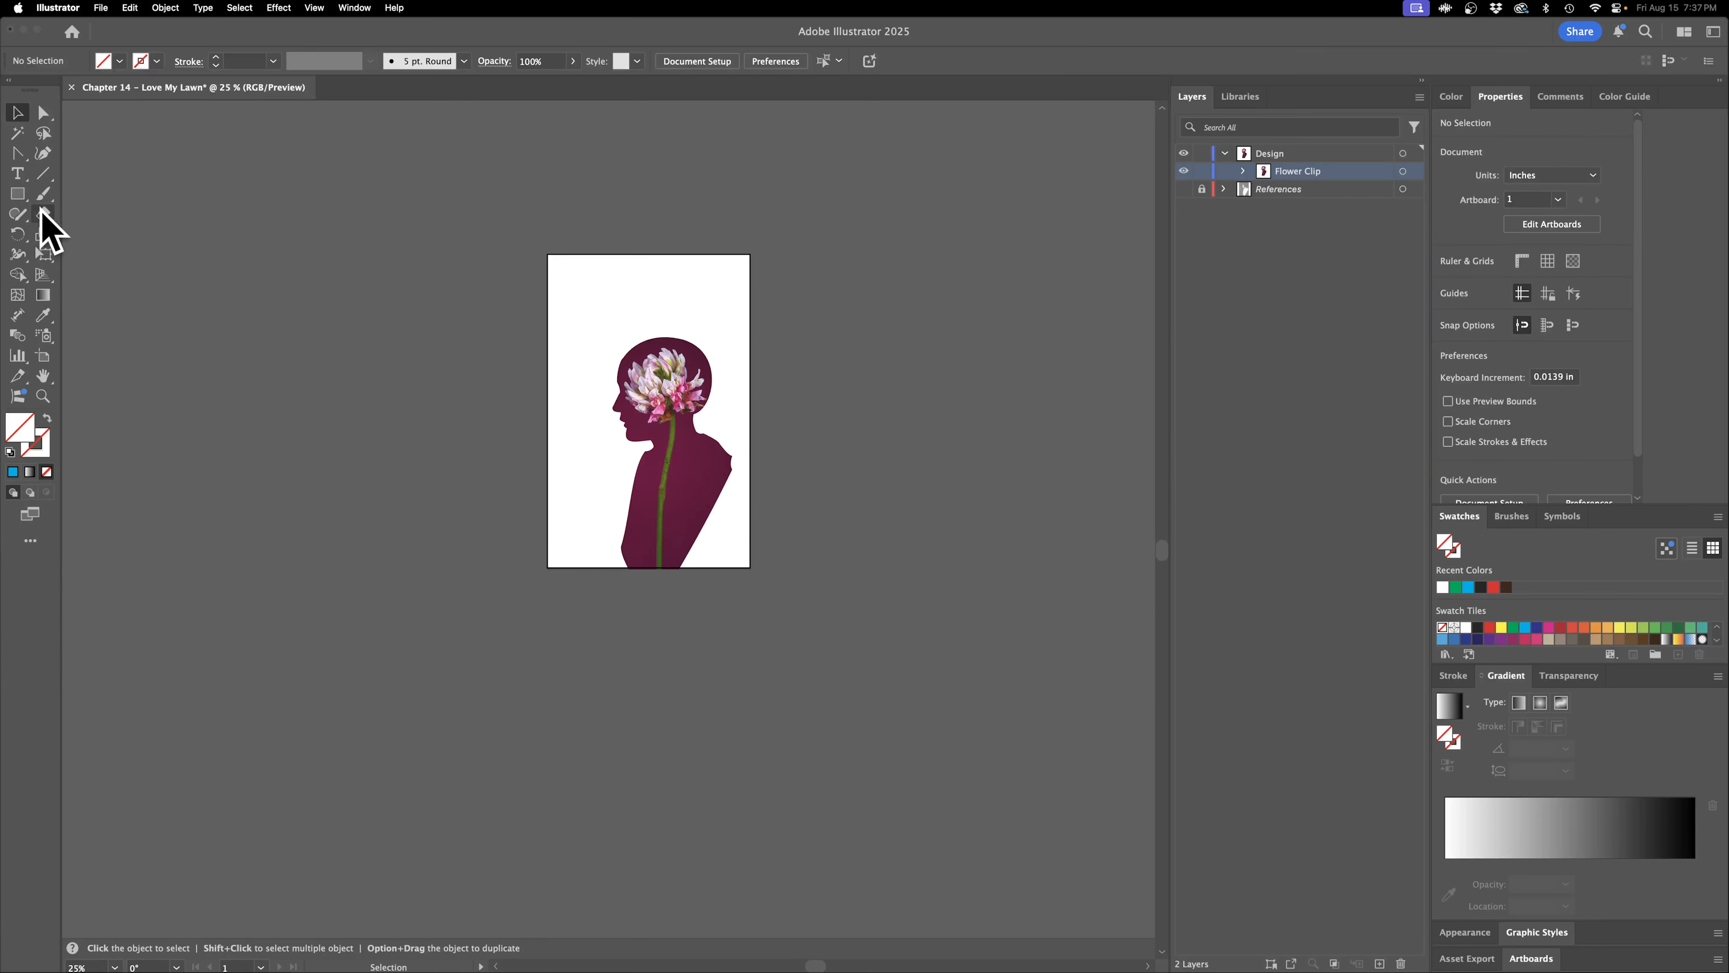
Set the Type tool's font to Fairwater Solid Serif Regular at 120 pt.
click(19, 174)
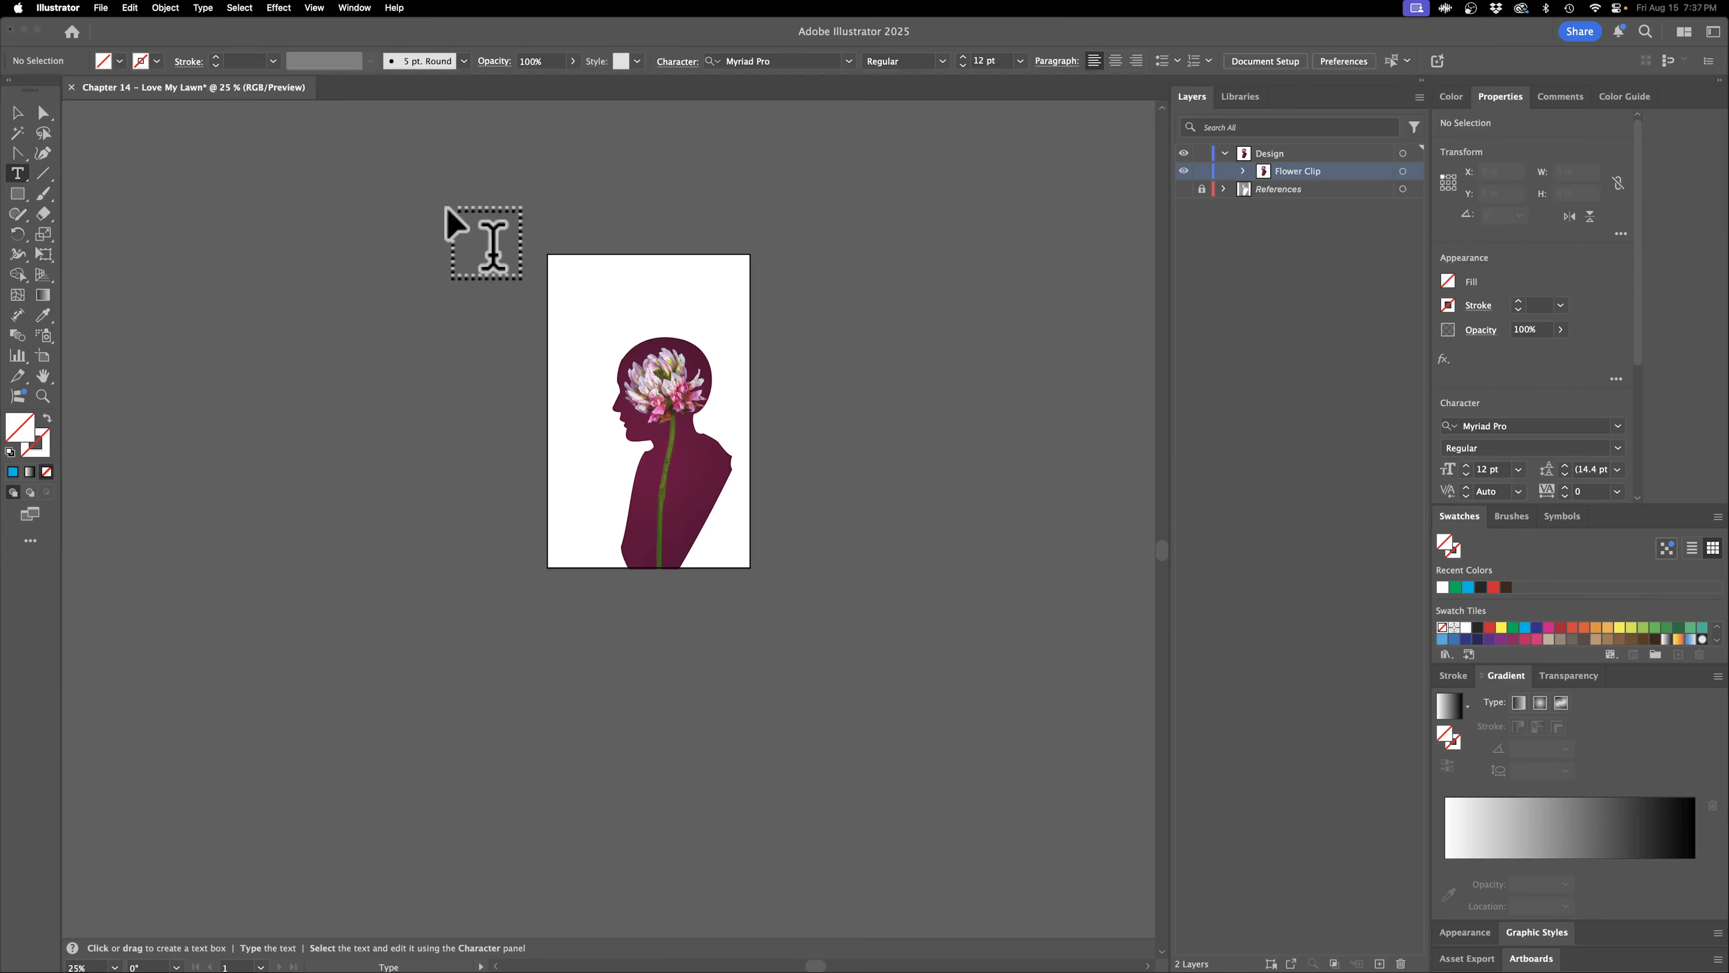
drag(1637, 336, 1632, 387)
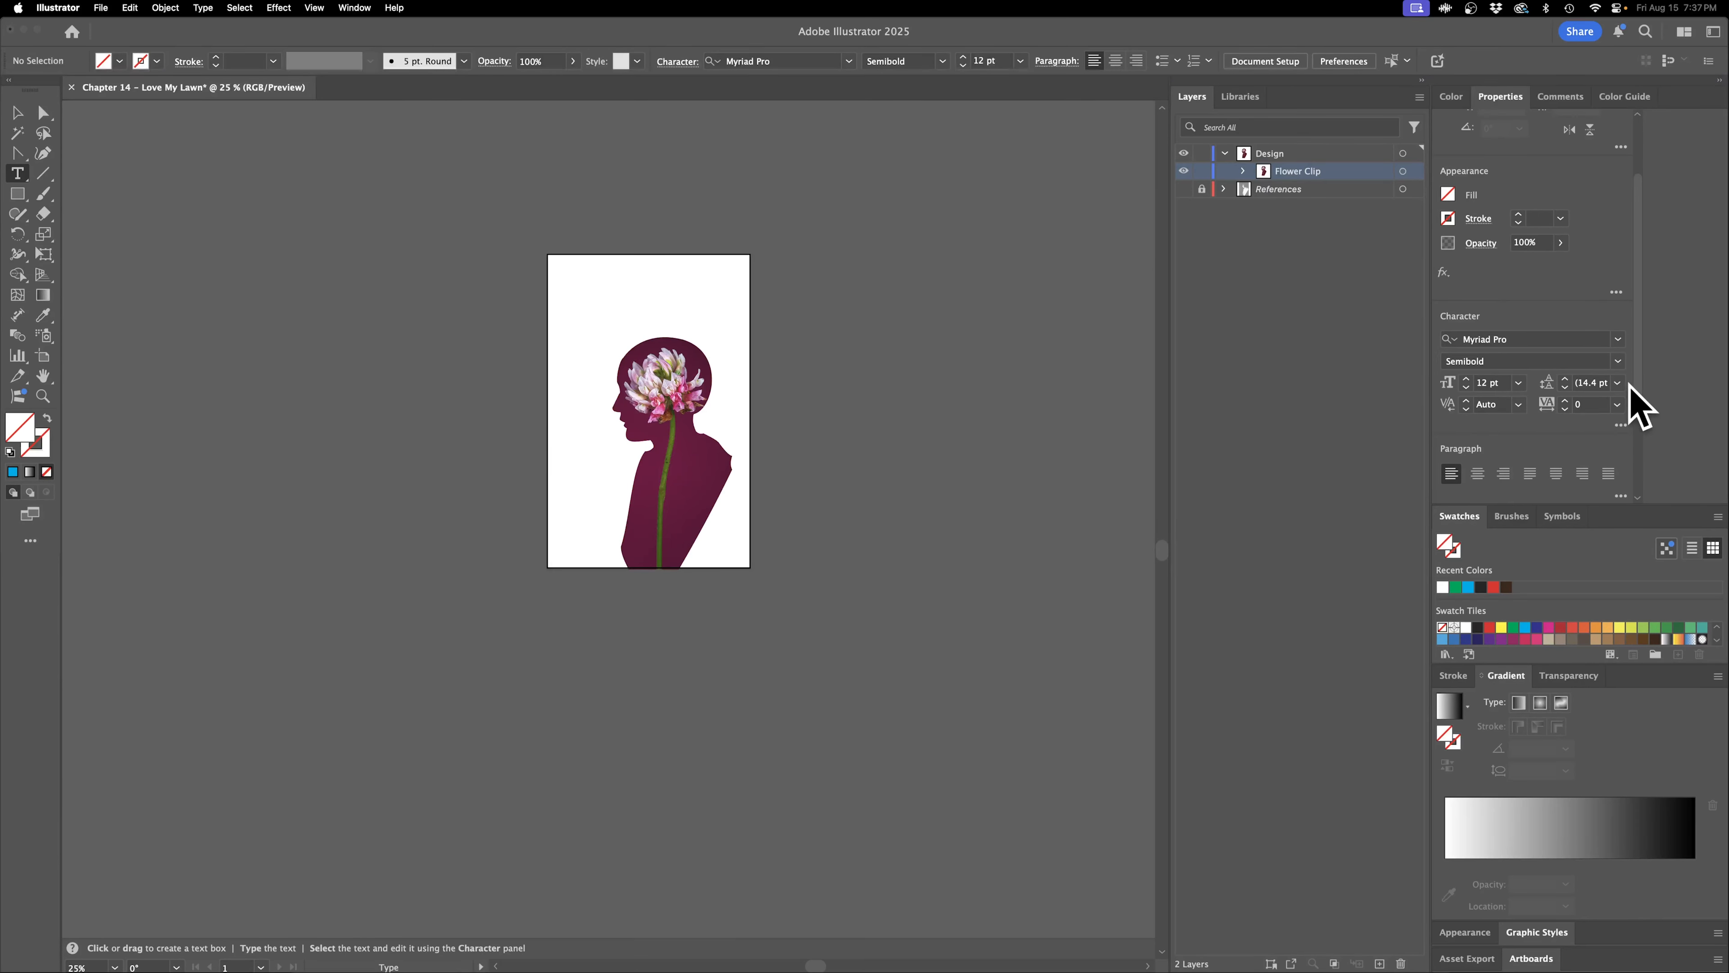
click(1524, 339)
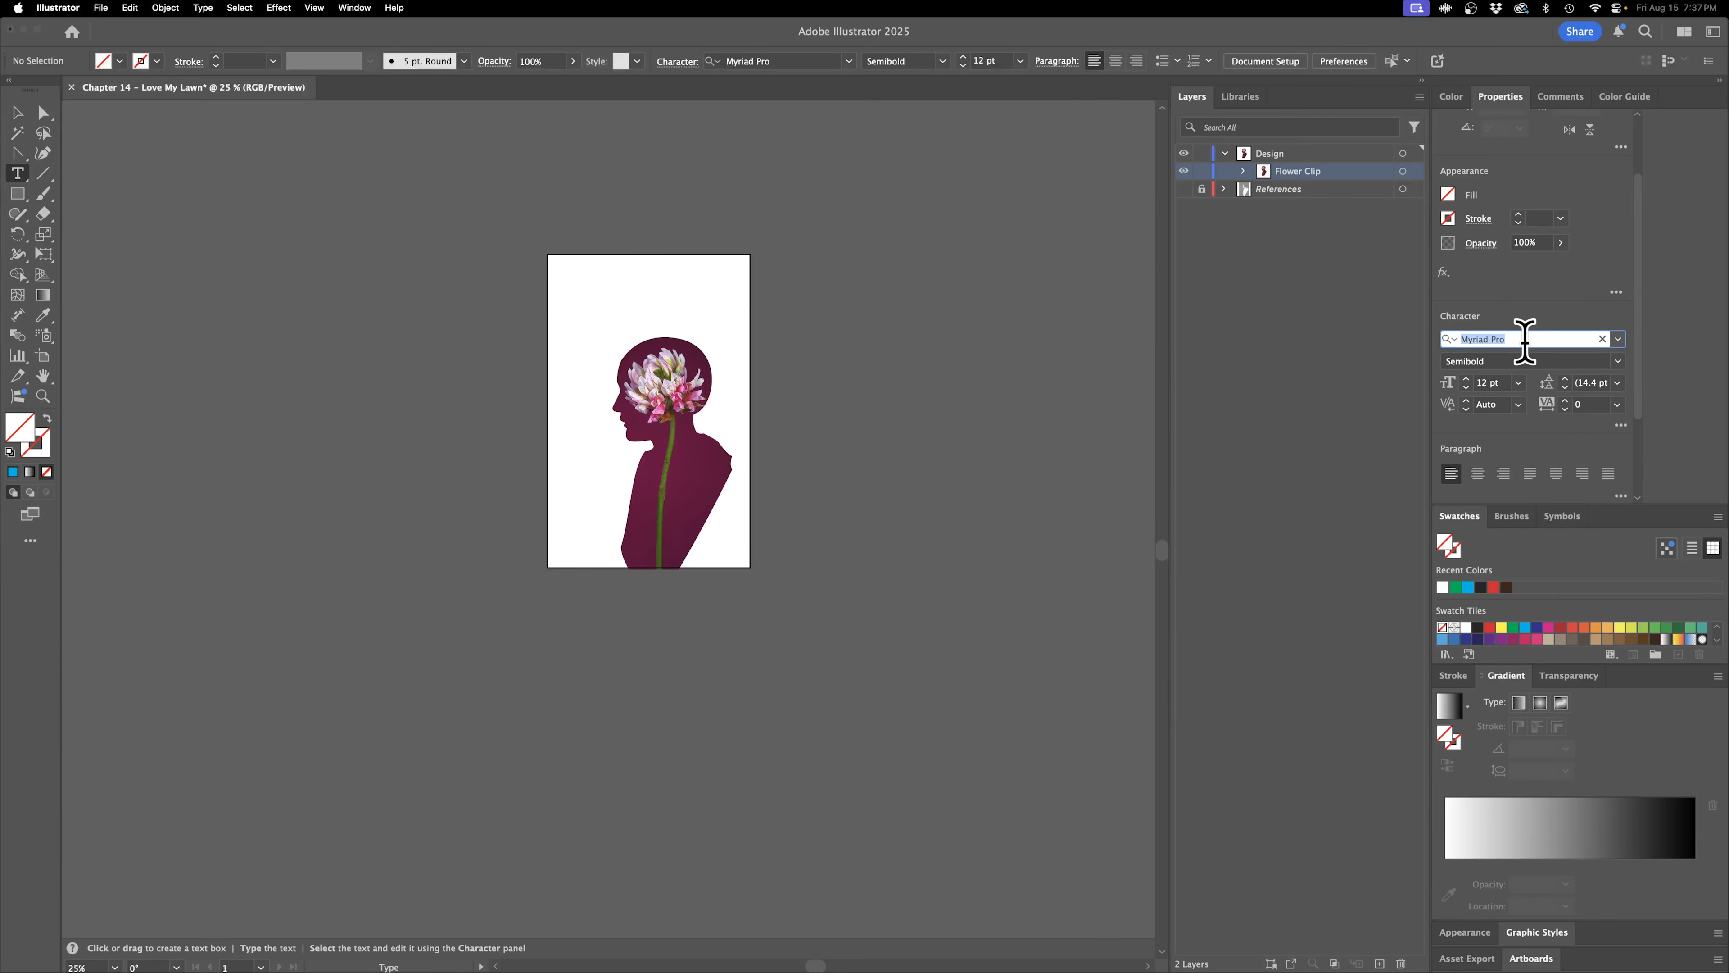
text(faiw)
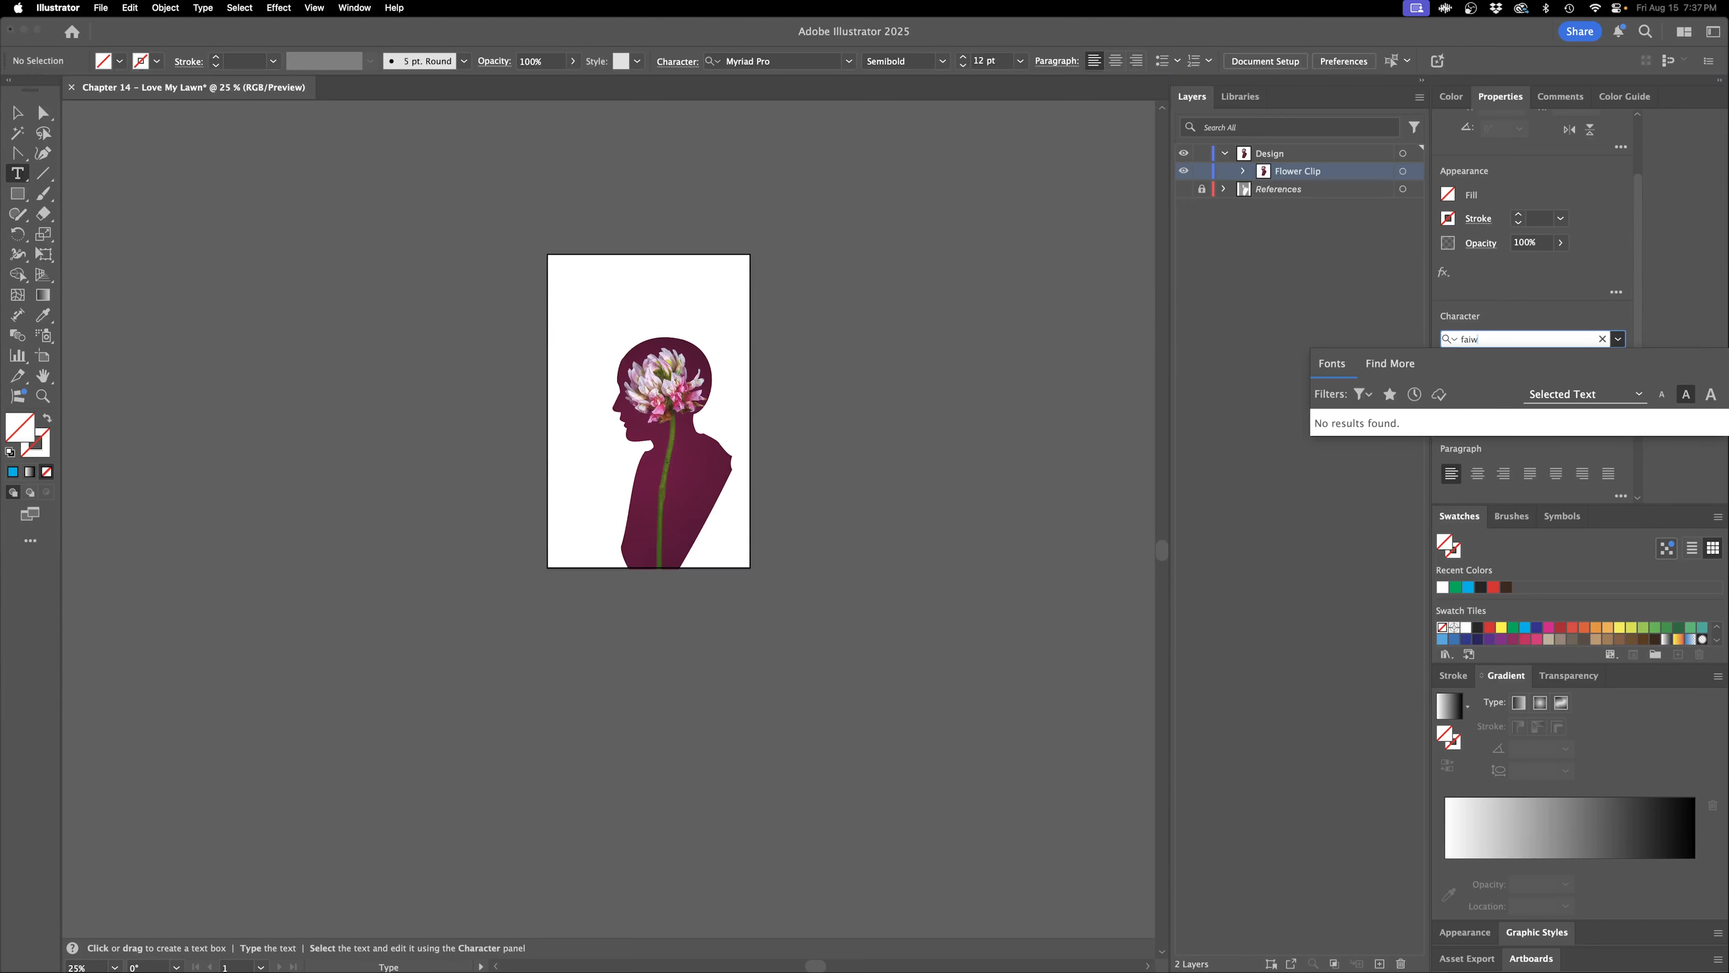
key(BackSpace)
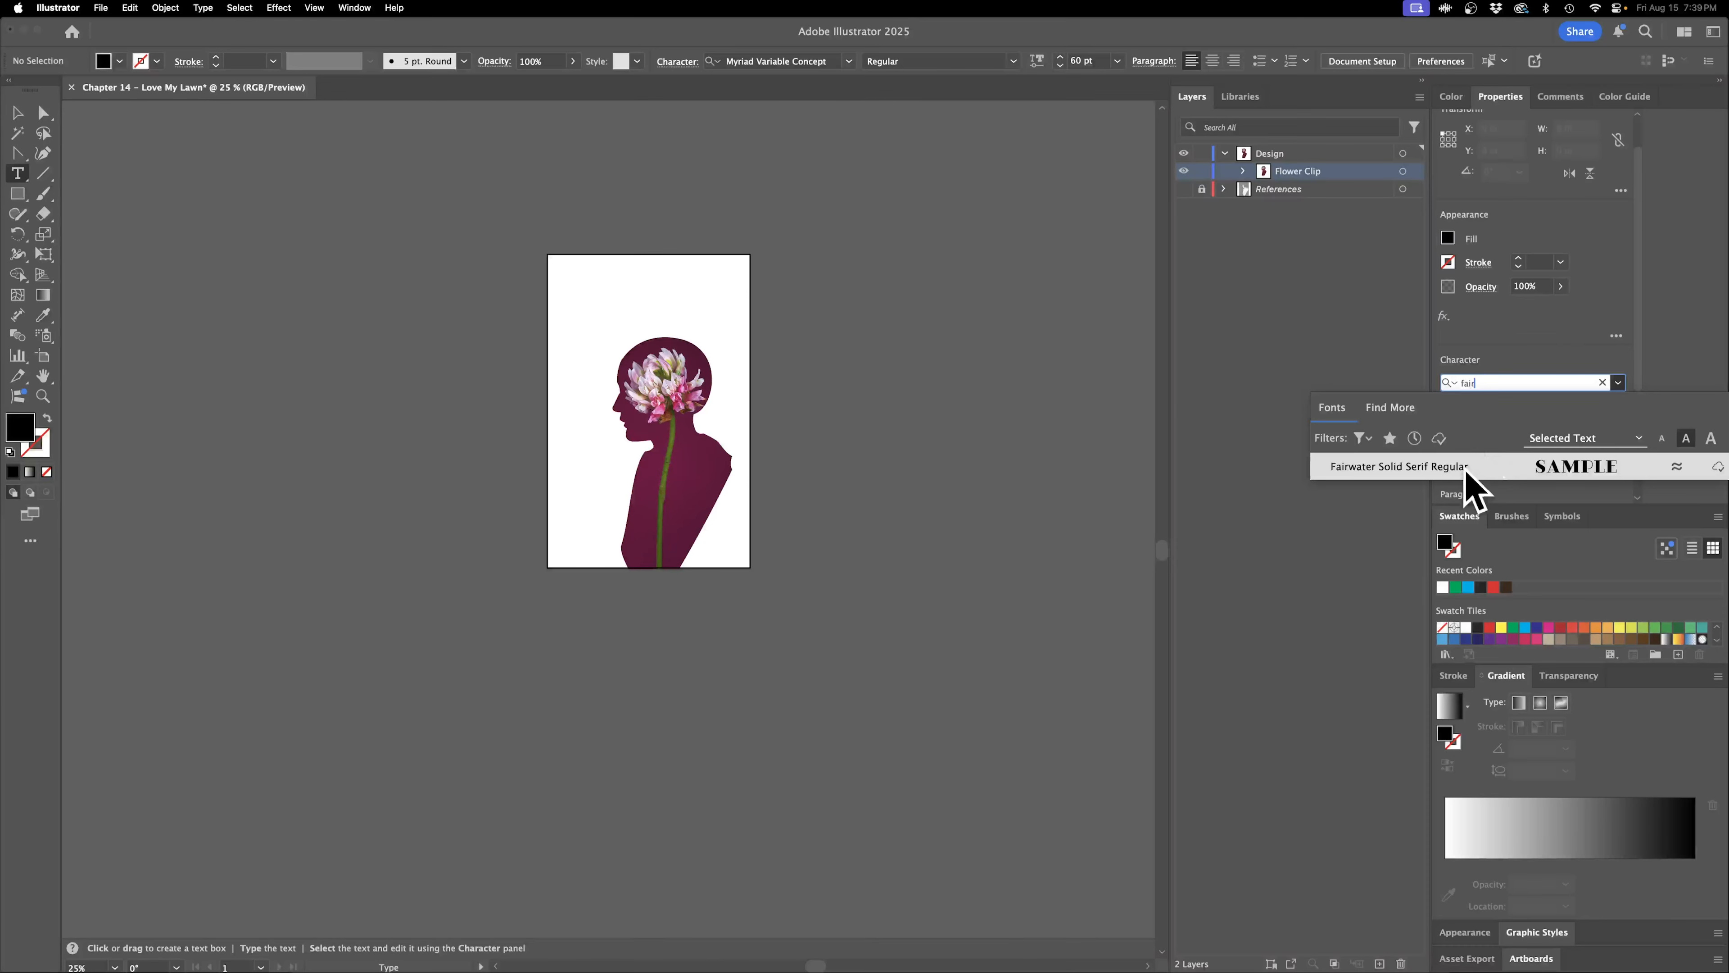
click(1491, 469)
click(1501, 426)
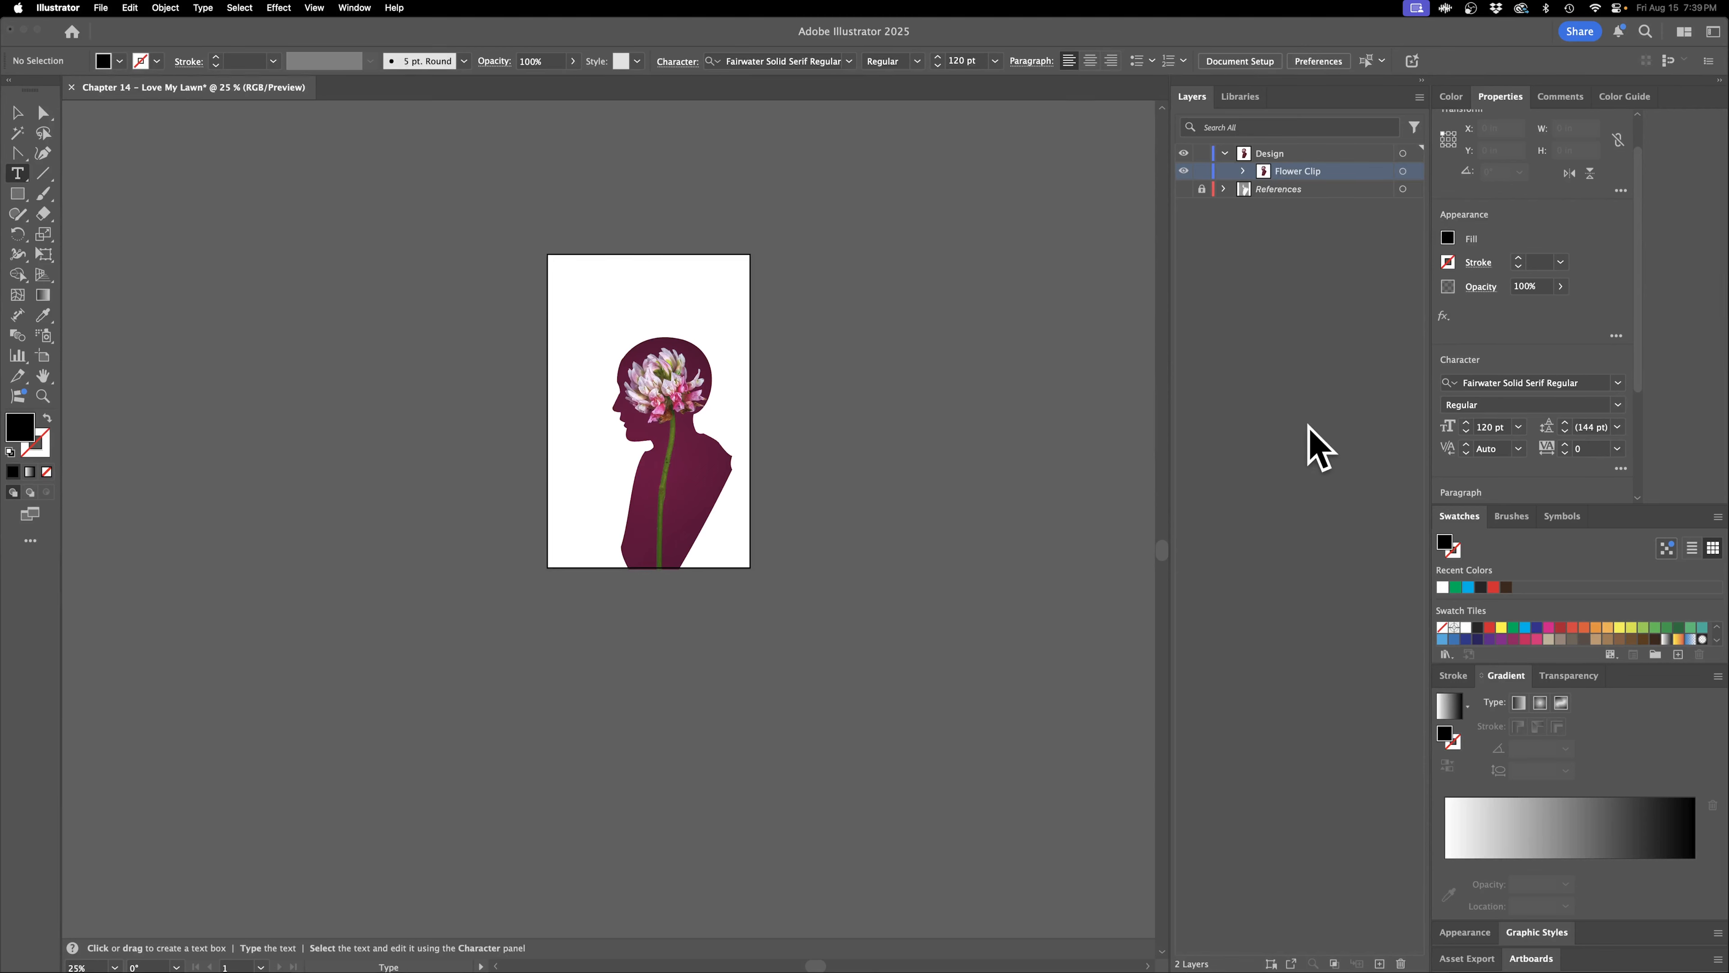
Add the title text "My Lawn" in the white space above the silhouette.
click(589, 286)
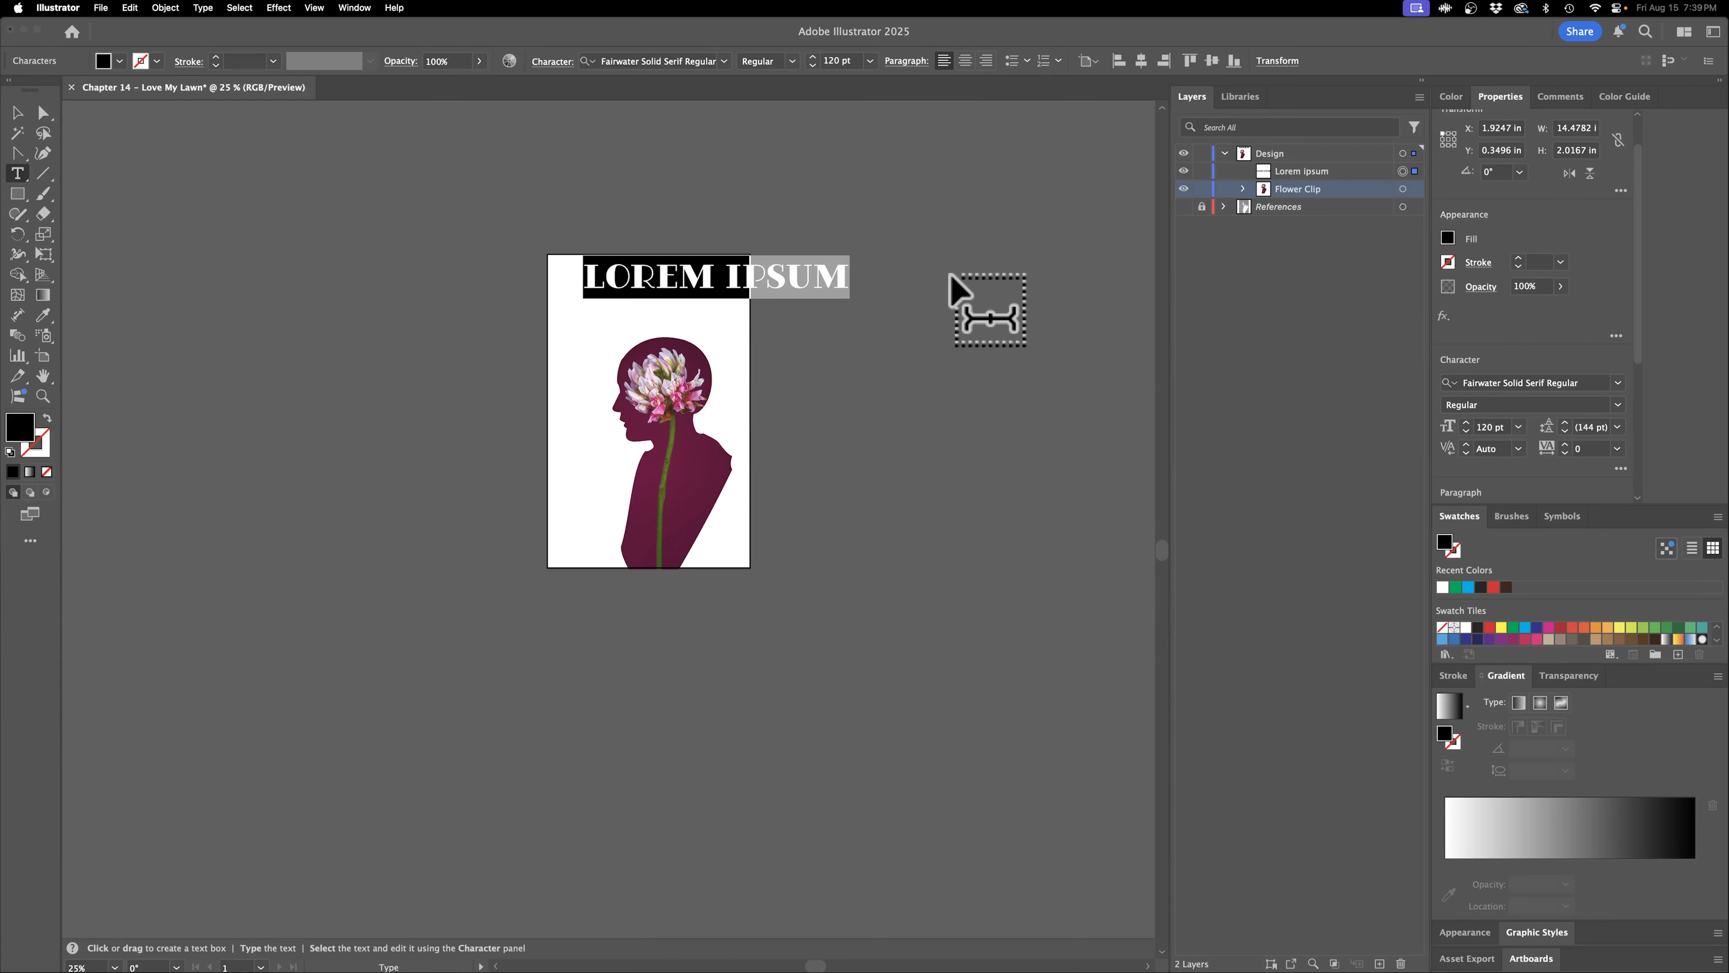
text(Mt LAWN)
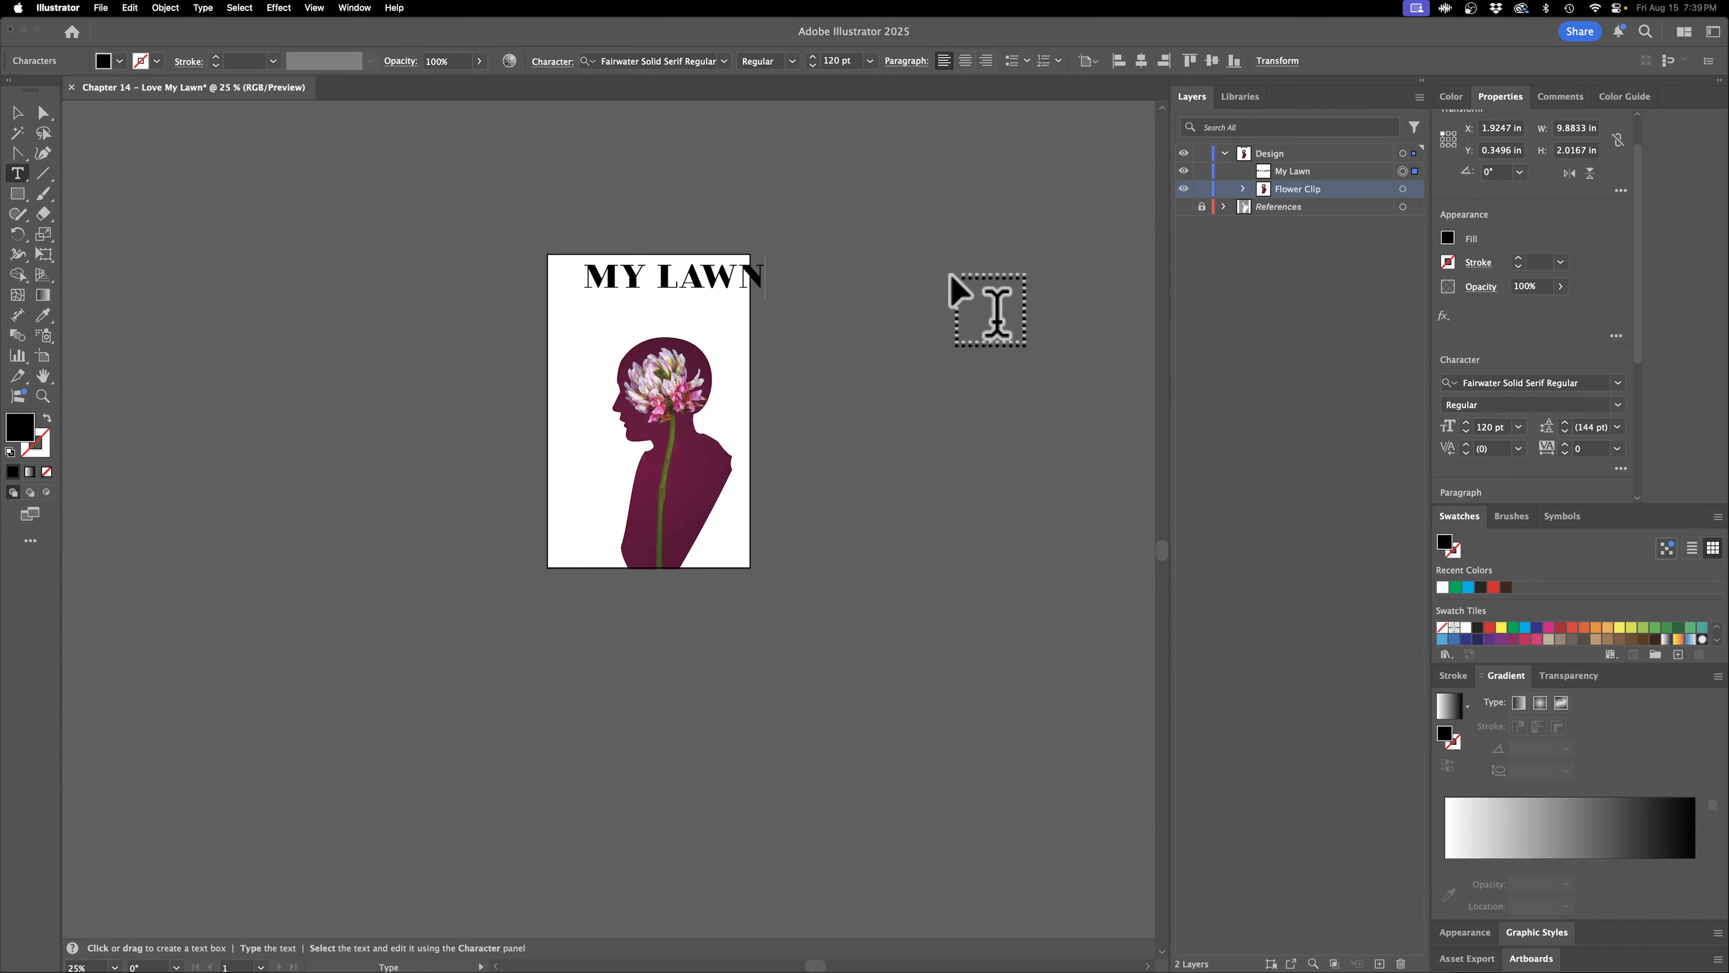
key(Escape)
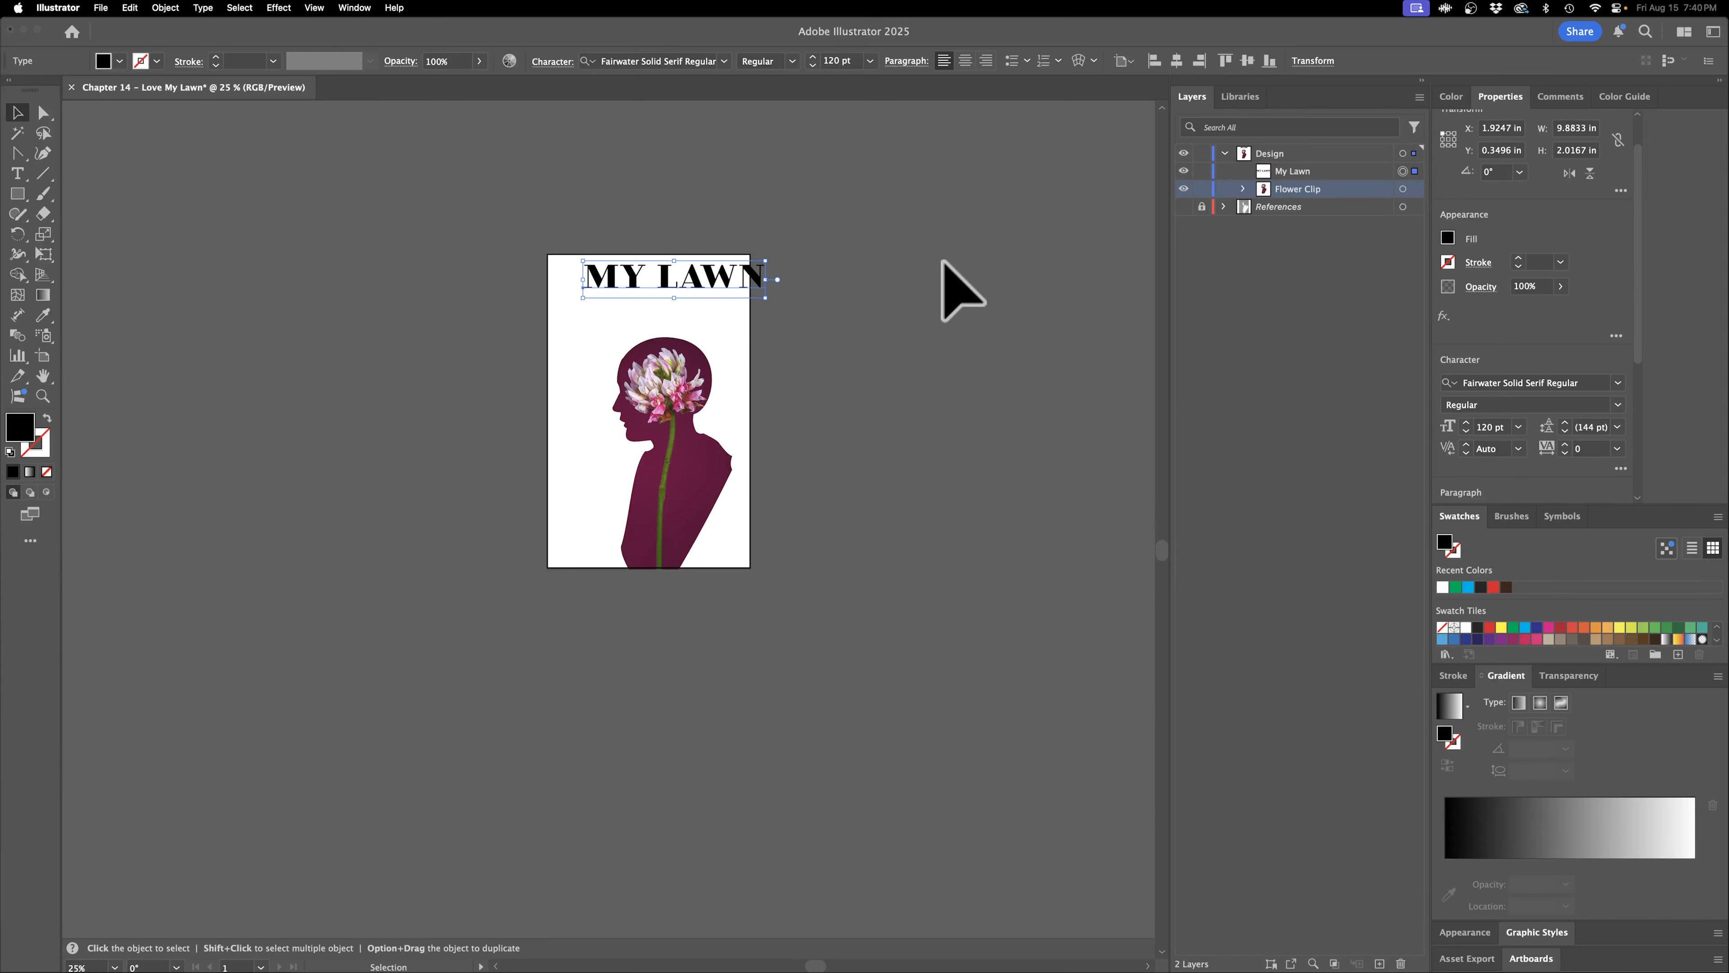
Move the title above the silhouette's head and center it horizontally on the artboard.
drag(635, 272, 616, 277)
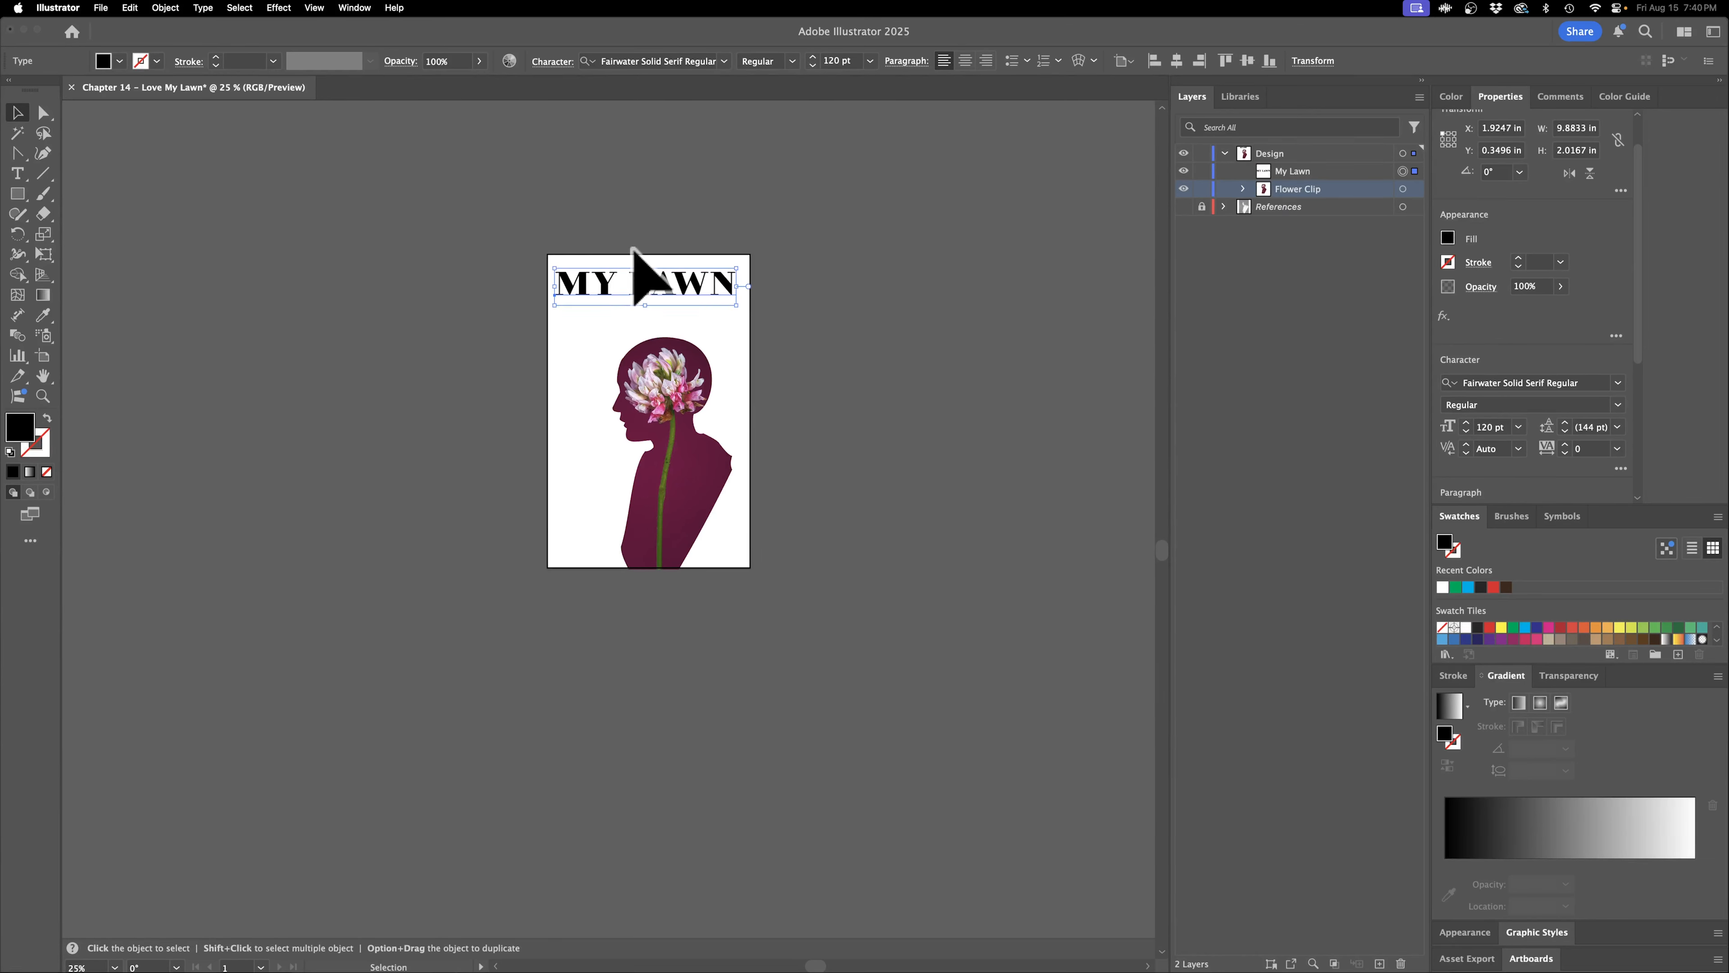
click(1223, 101)
click(1193, 96)
click(1177, 61)
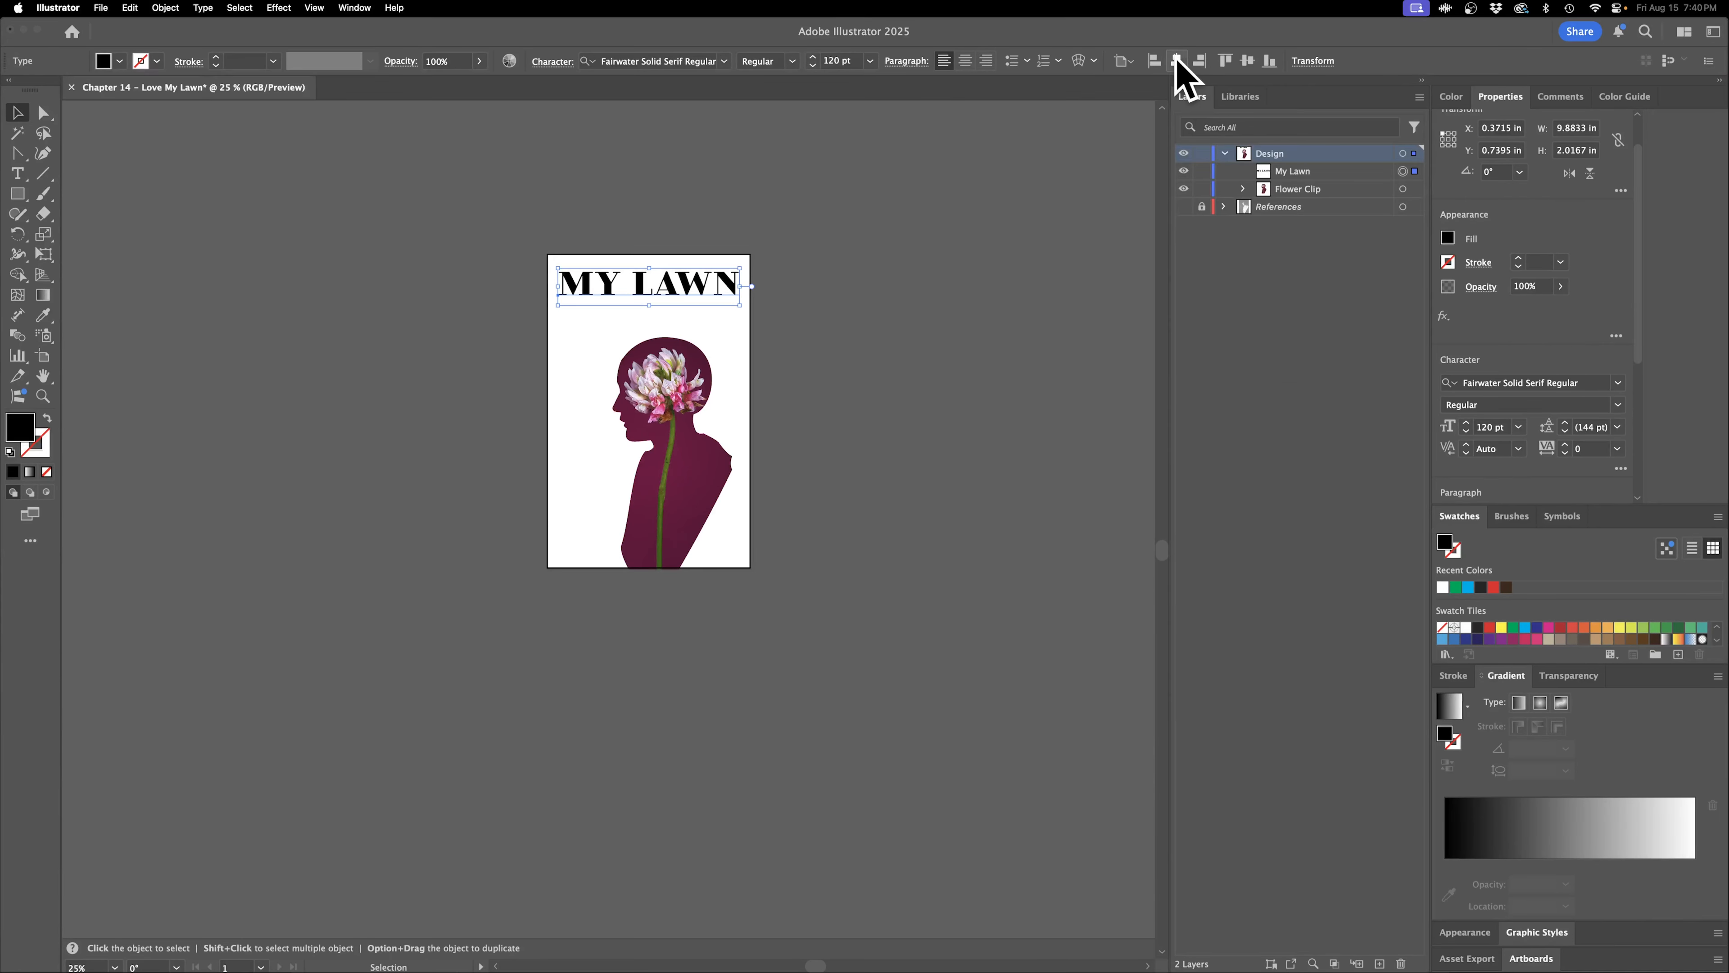
key(super+equal)
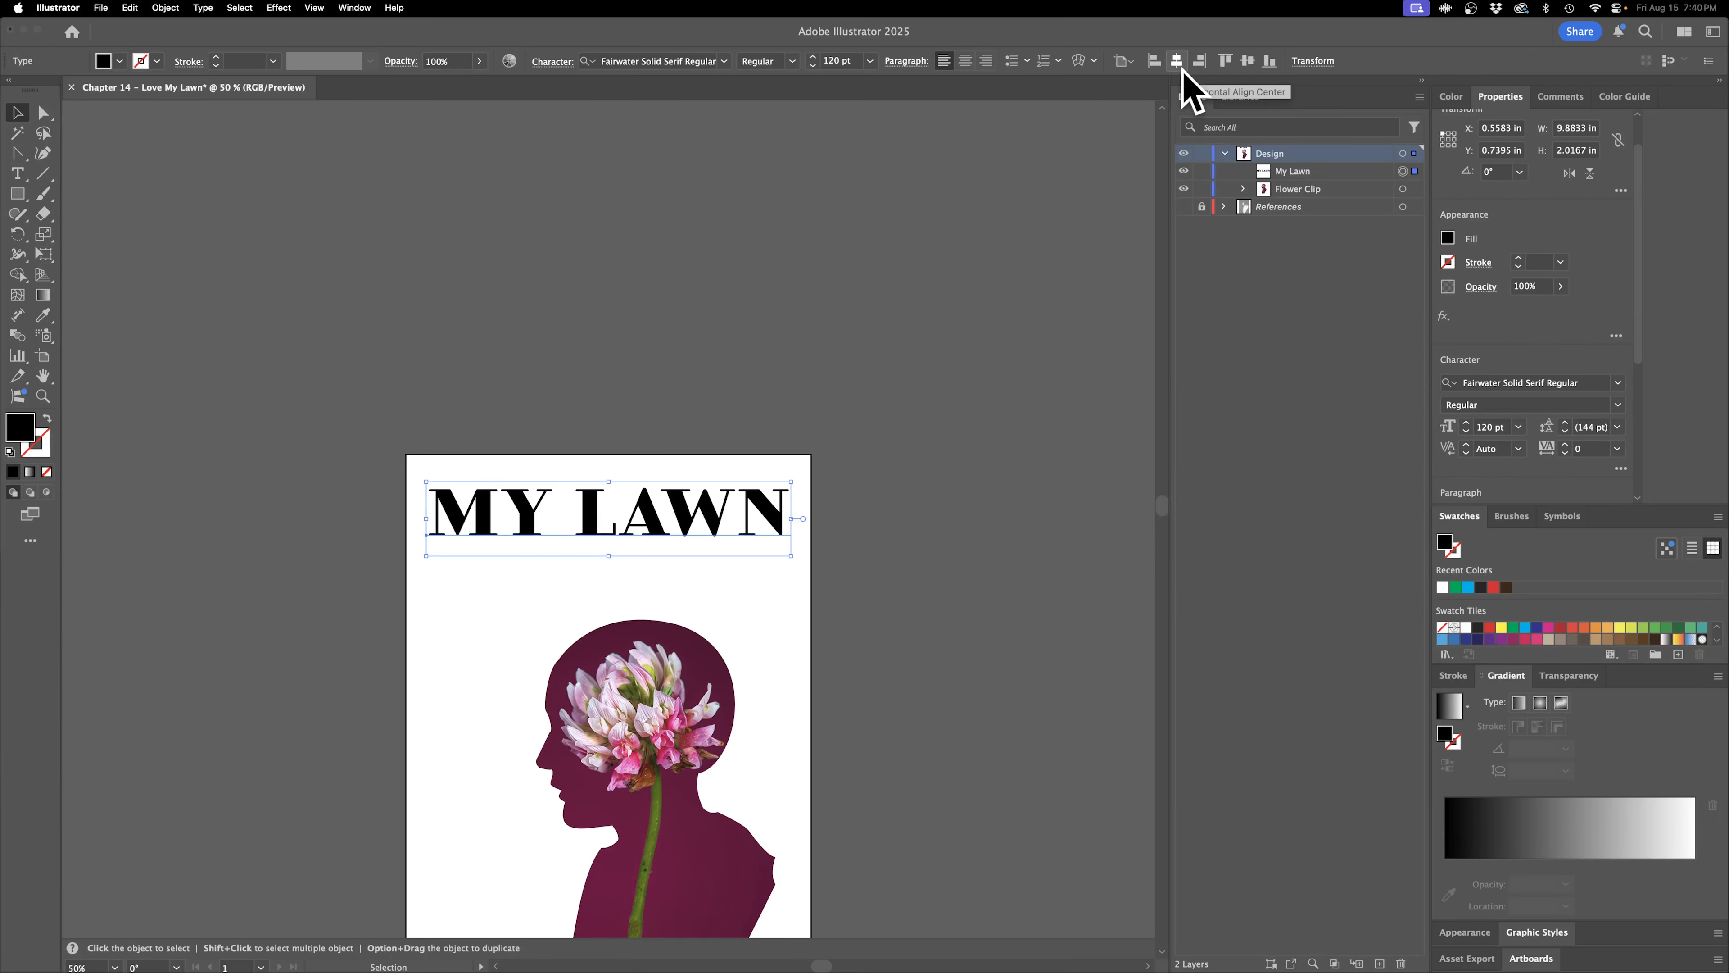
key(super+equal)
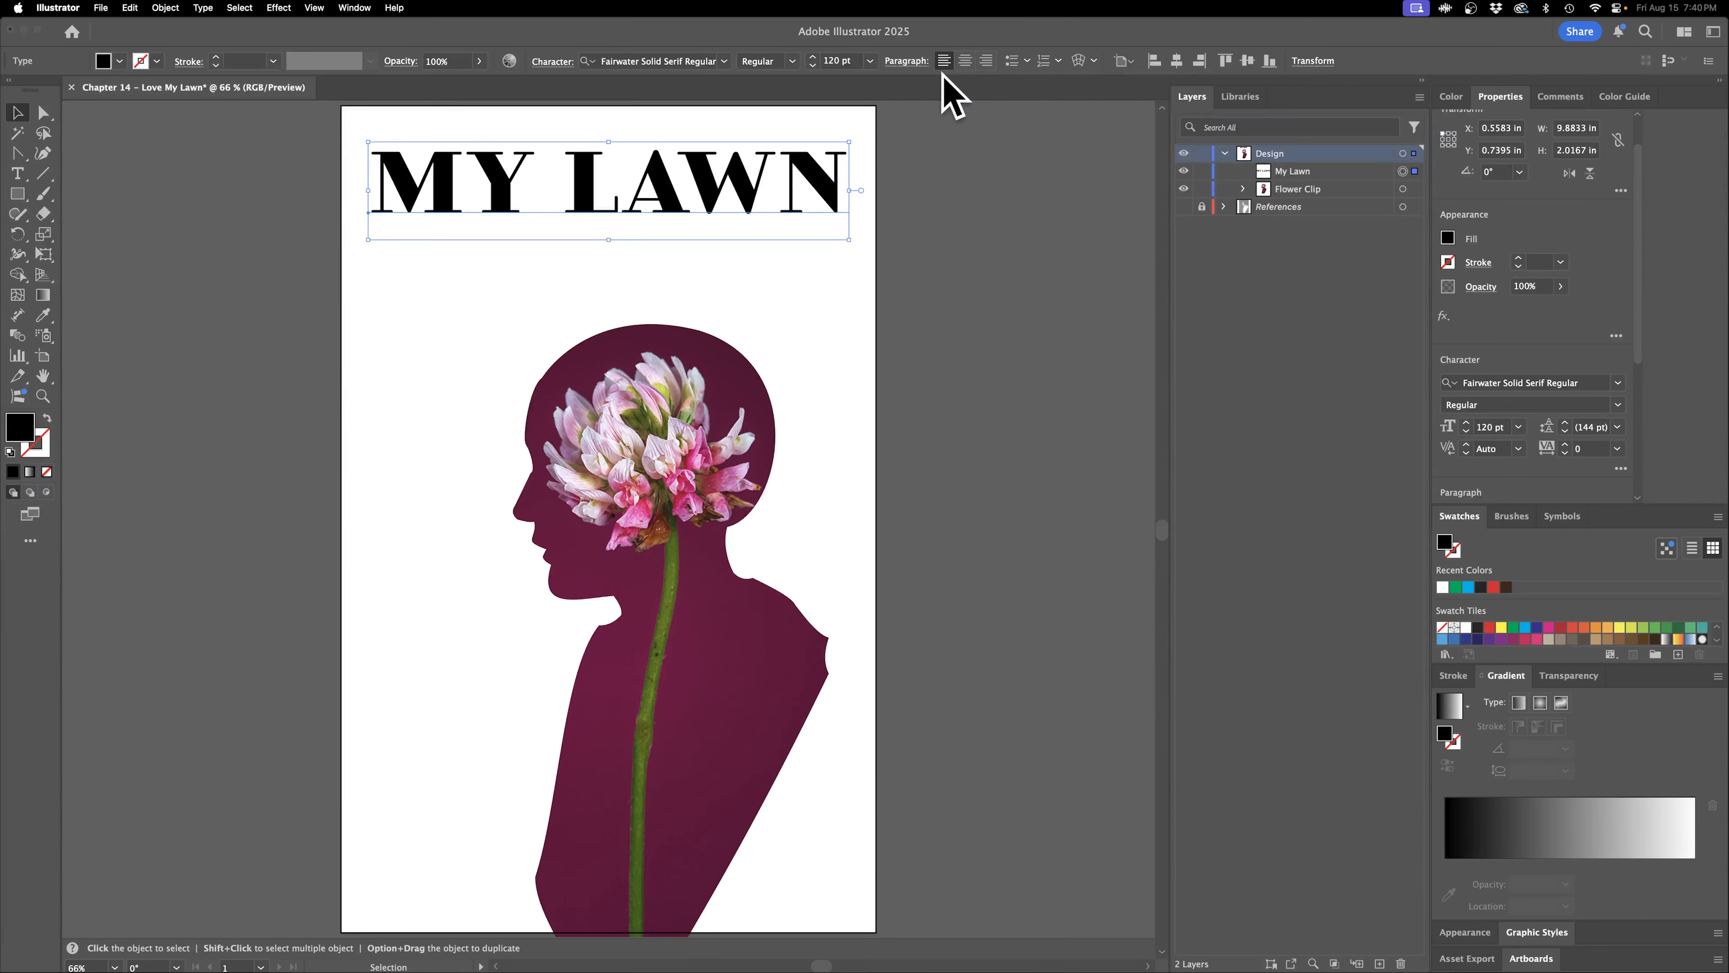
Nudge the title vertically to about Y 0.46 in, closer to the artboard's upper edge.
key(shift+Up)
key(shift+Up)
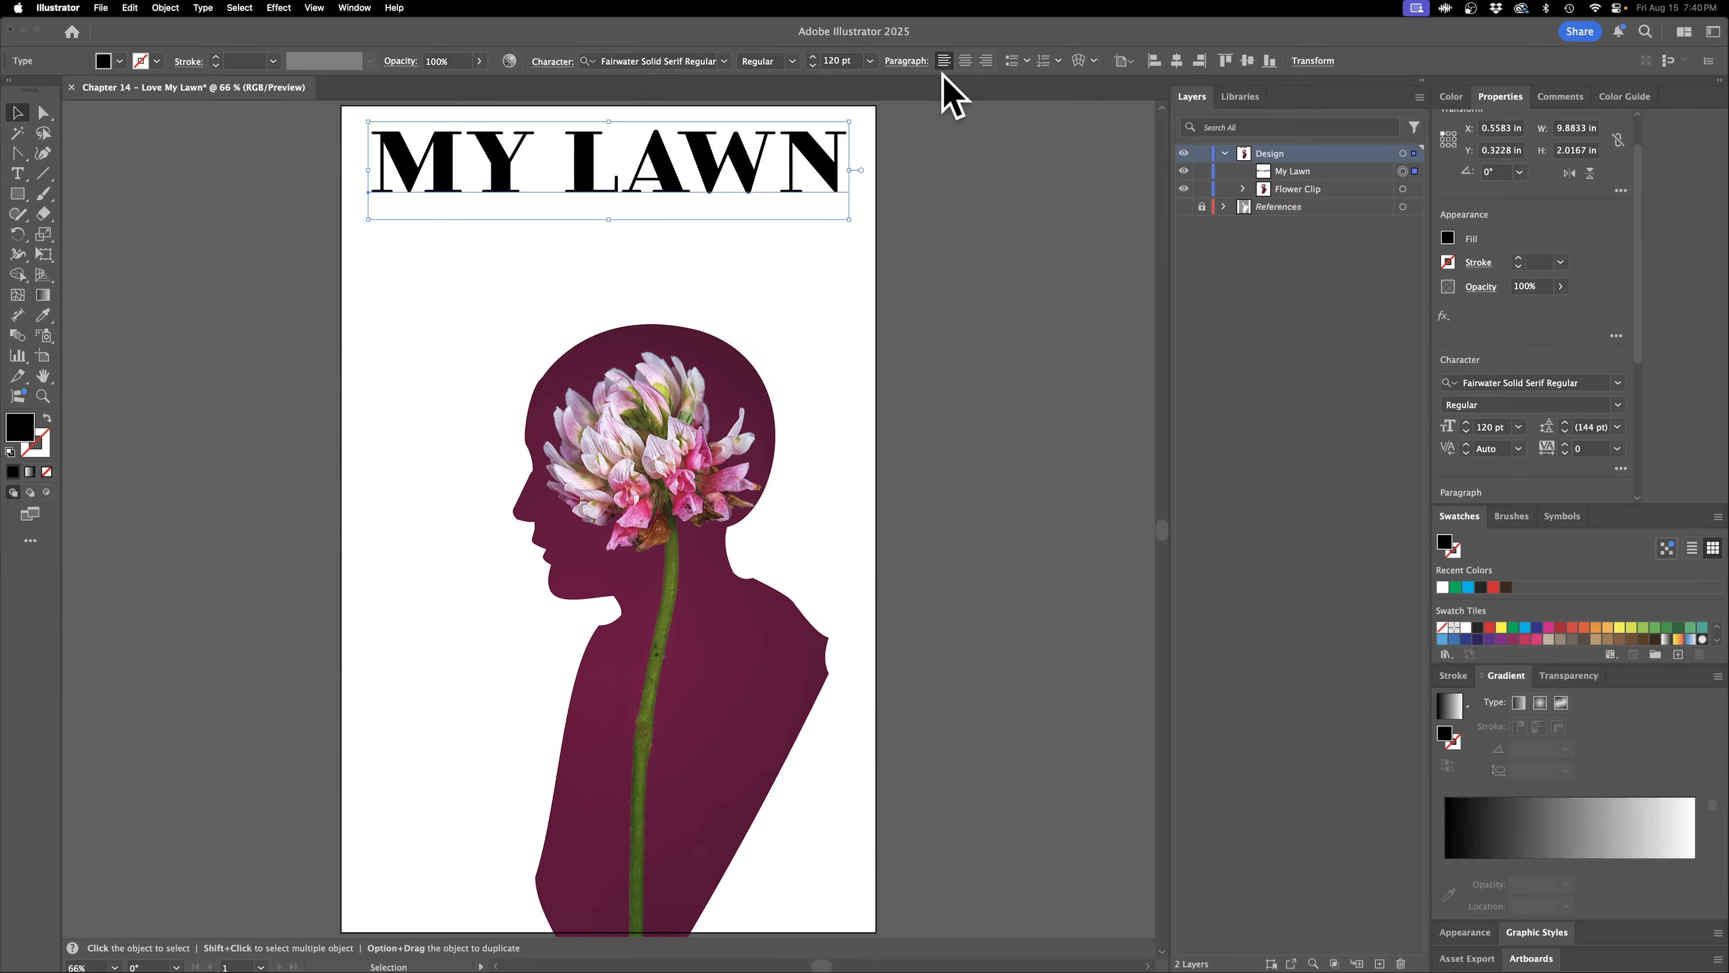
key(shift+Down)
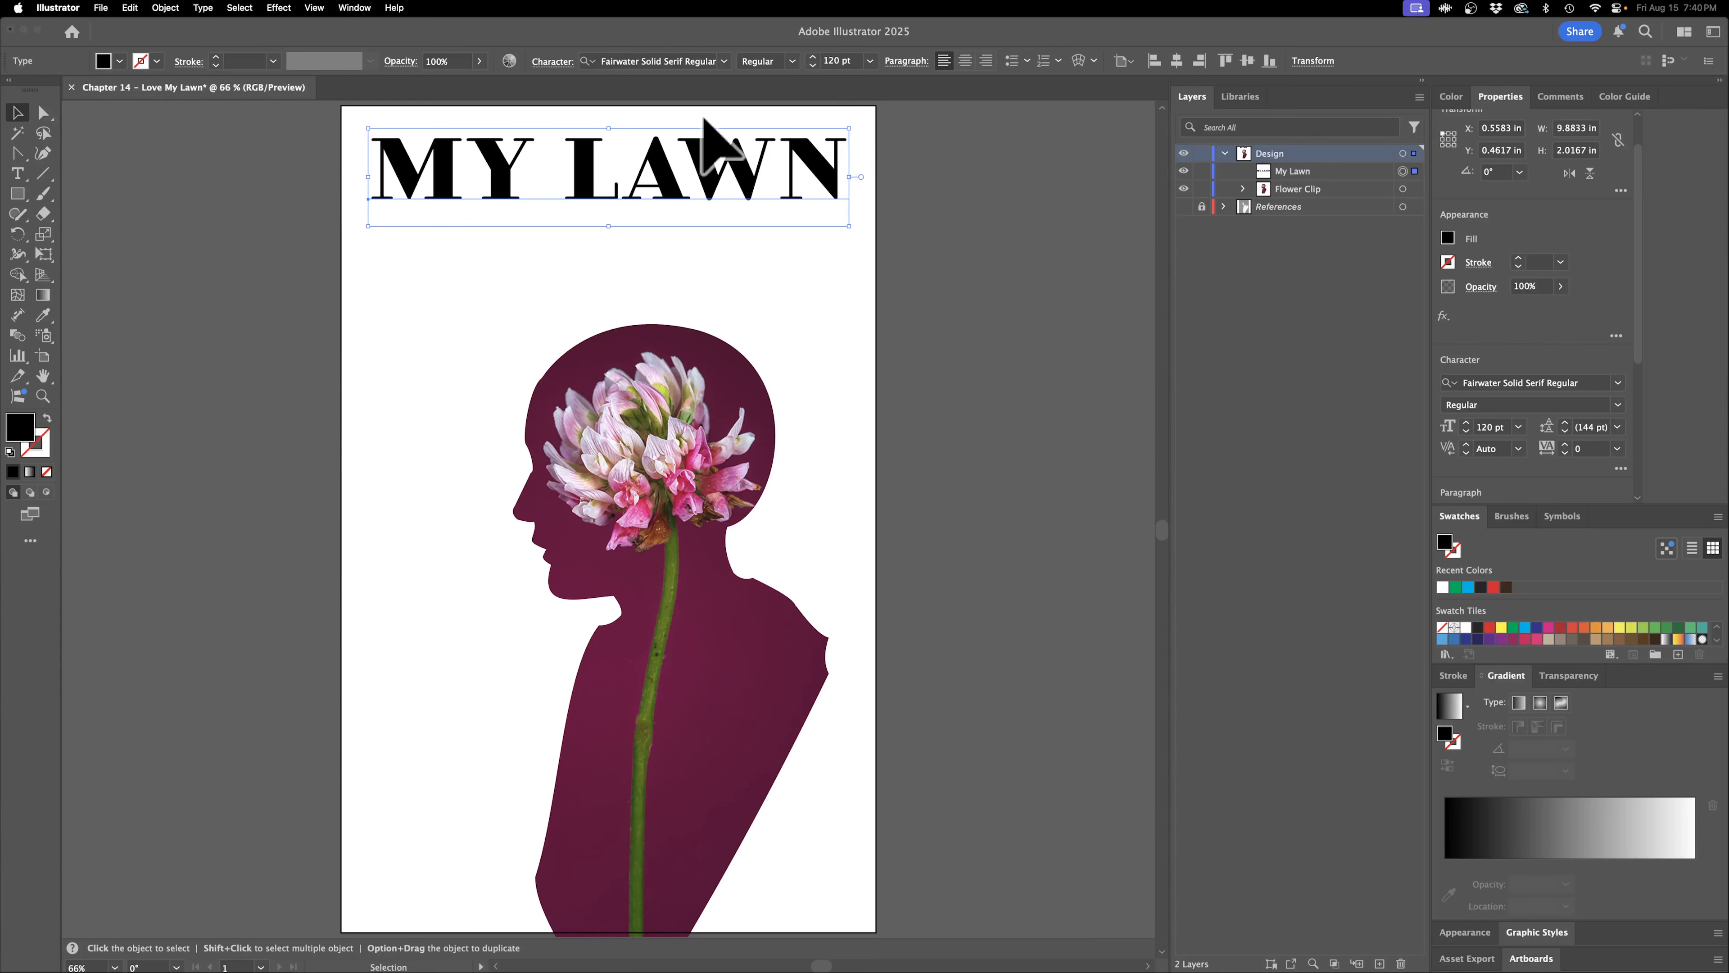
click(1031, 235)
click(691, 176)
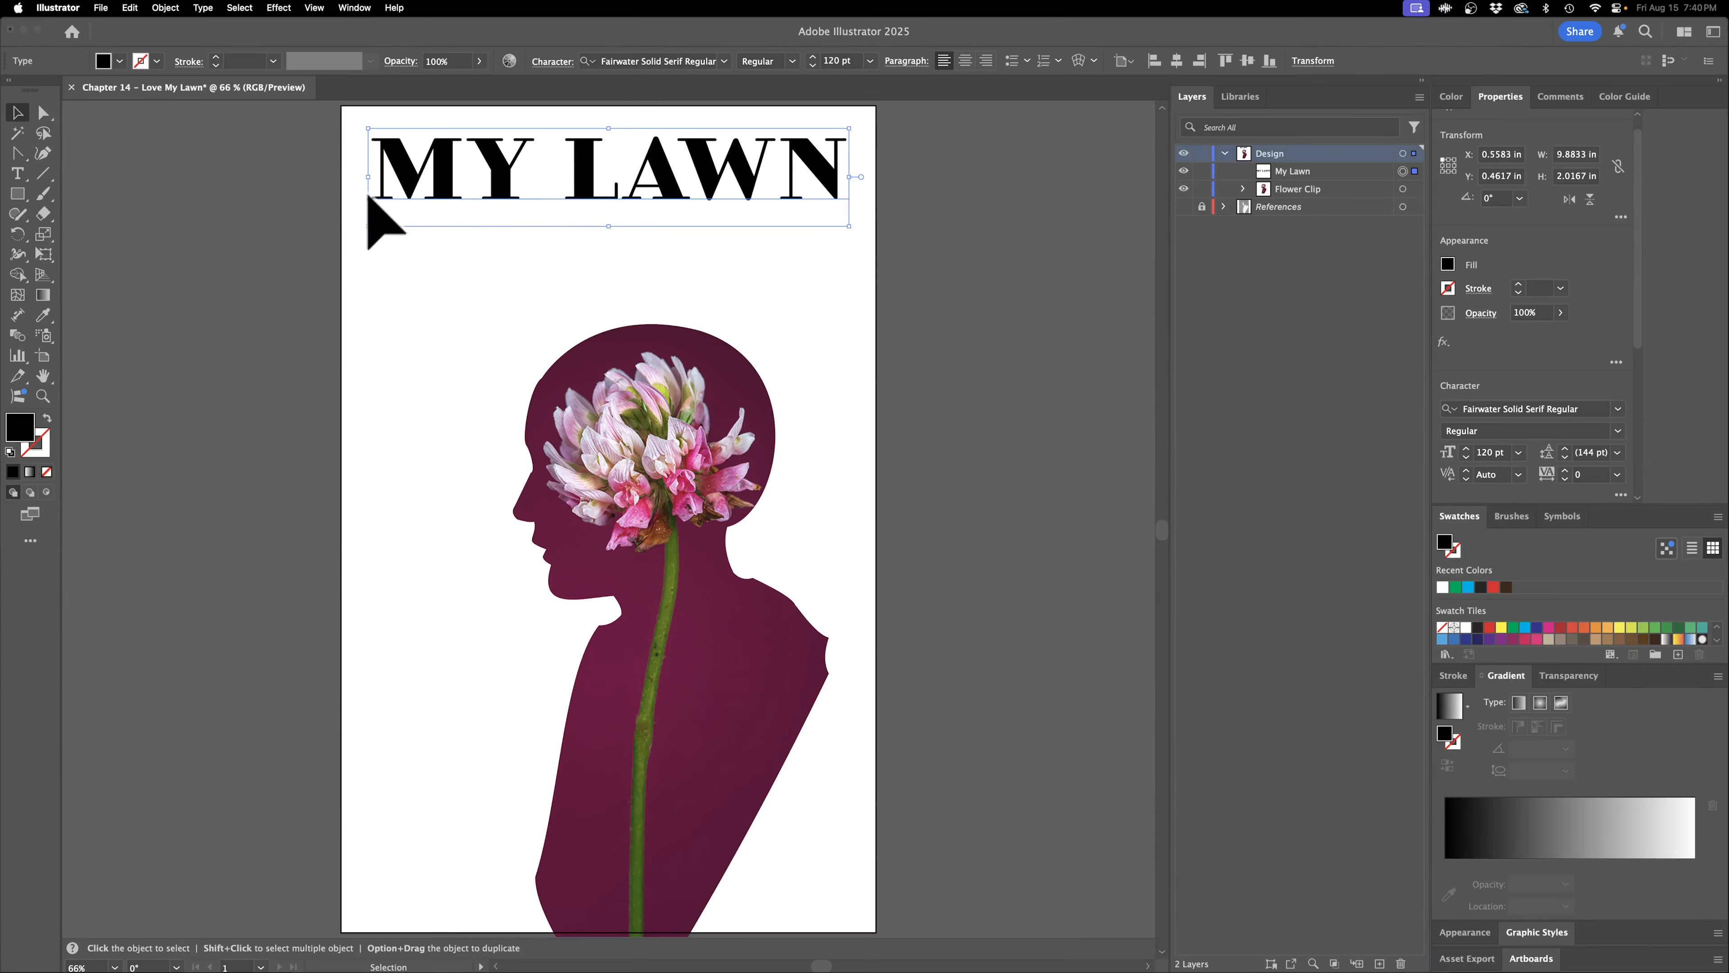
click(907, 259)
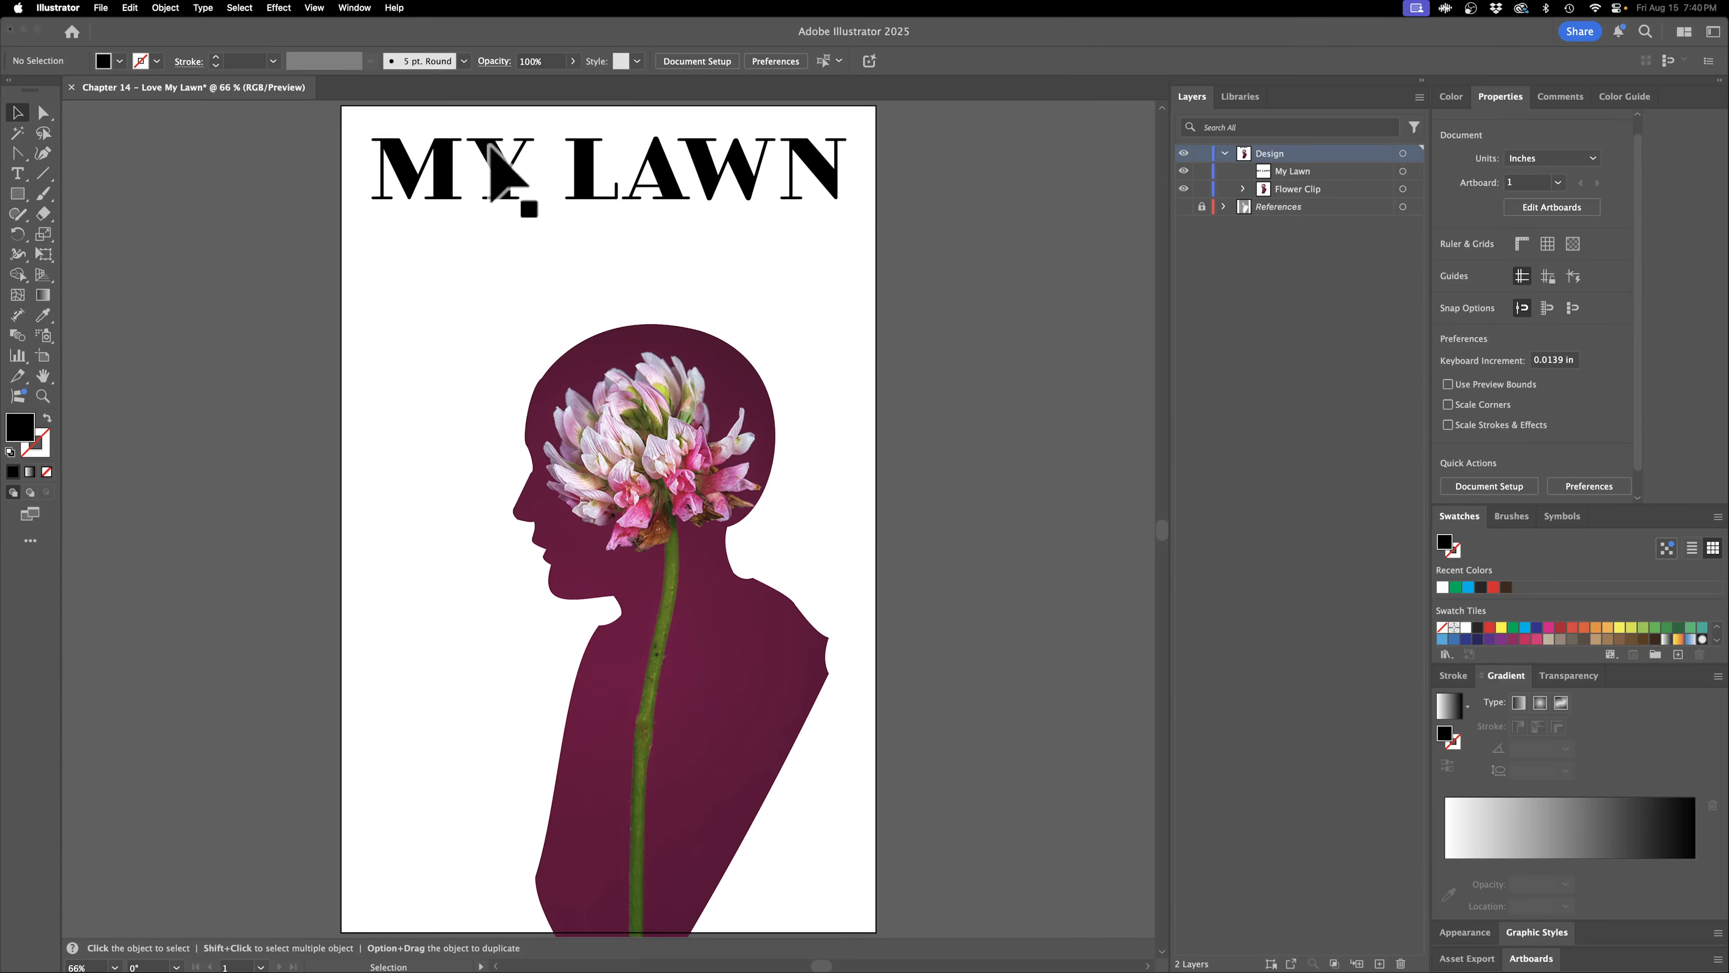
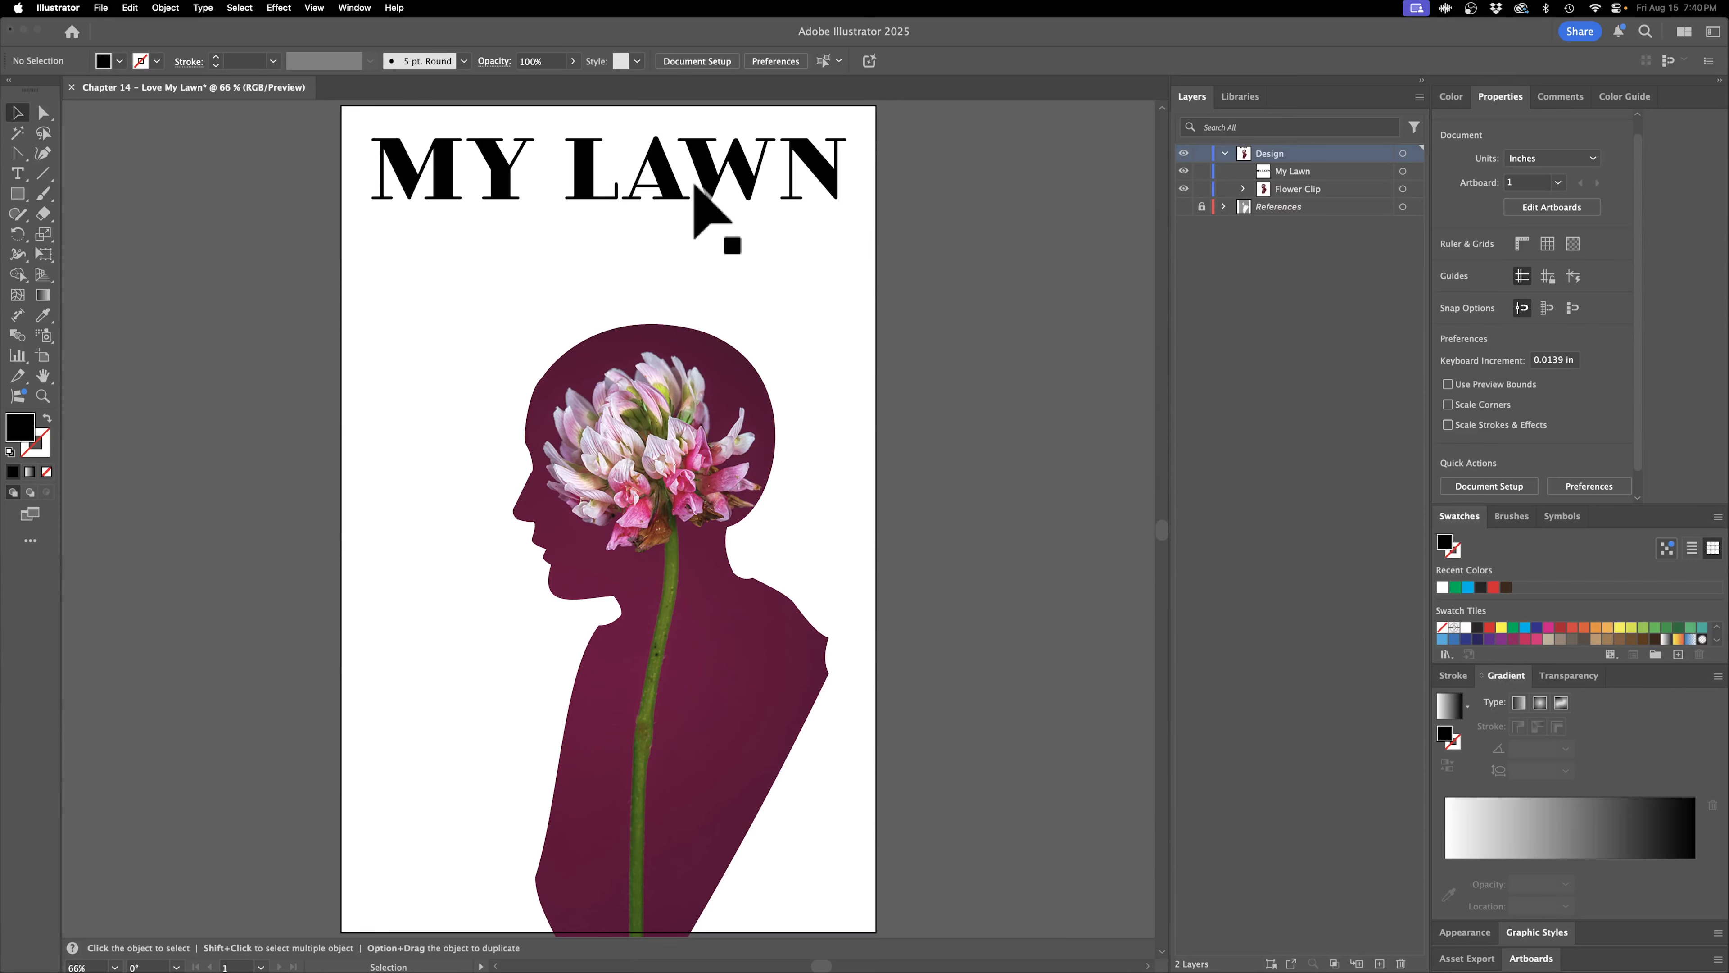
Set the font for new text to Ambroise Std Regular.
key(t)
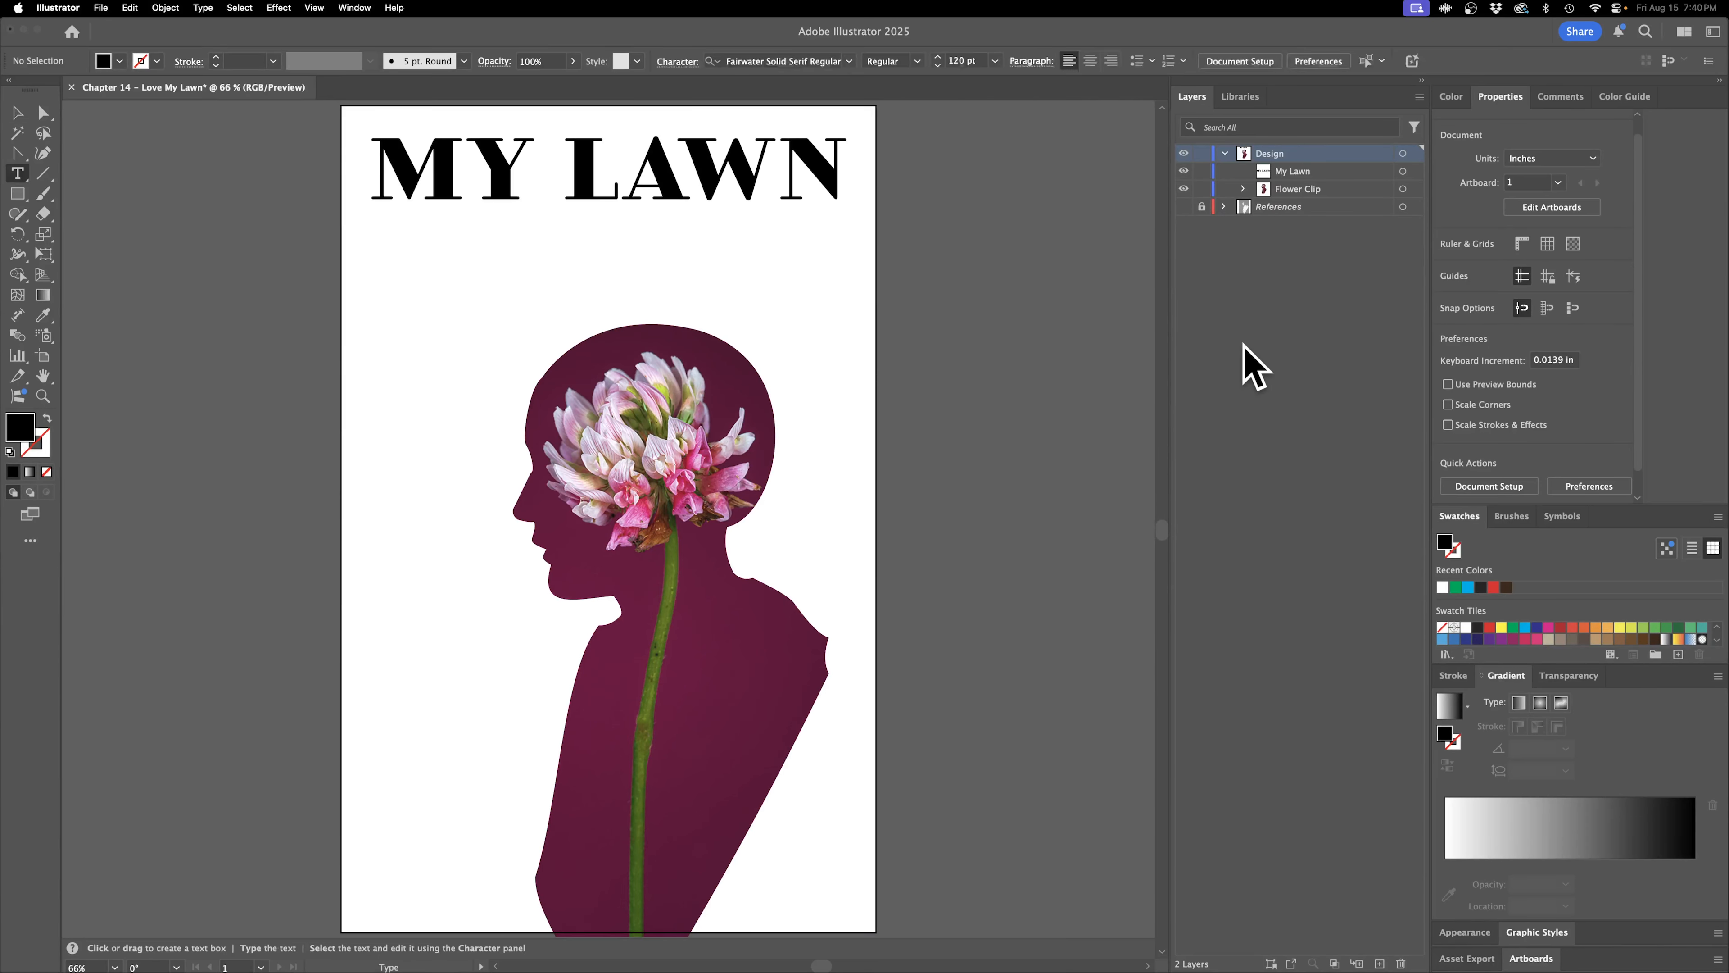
click(1528, 410)
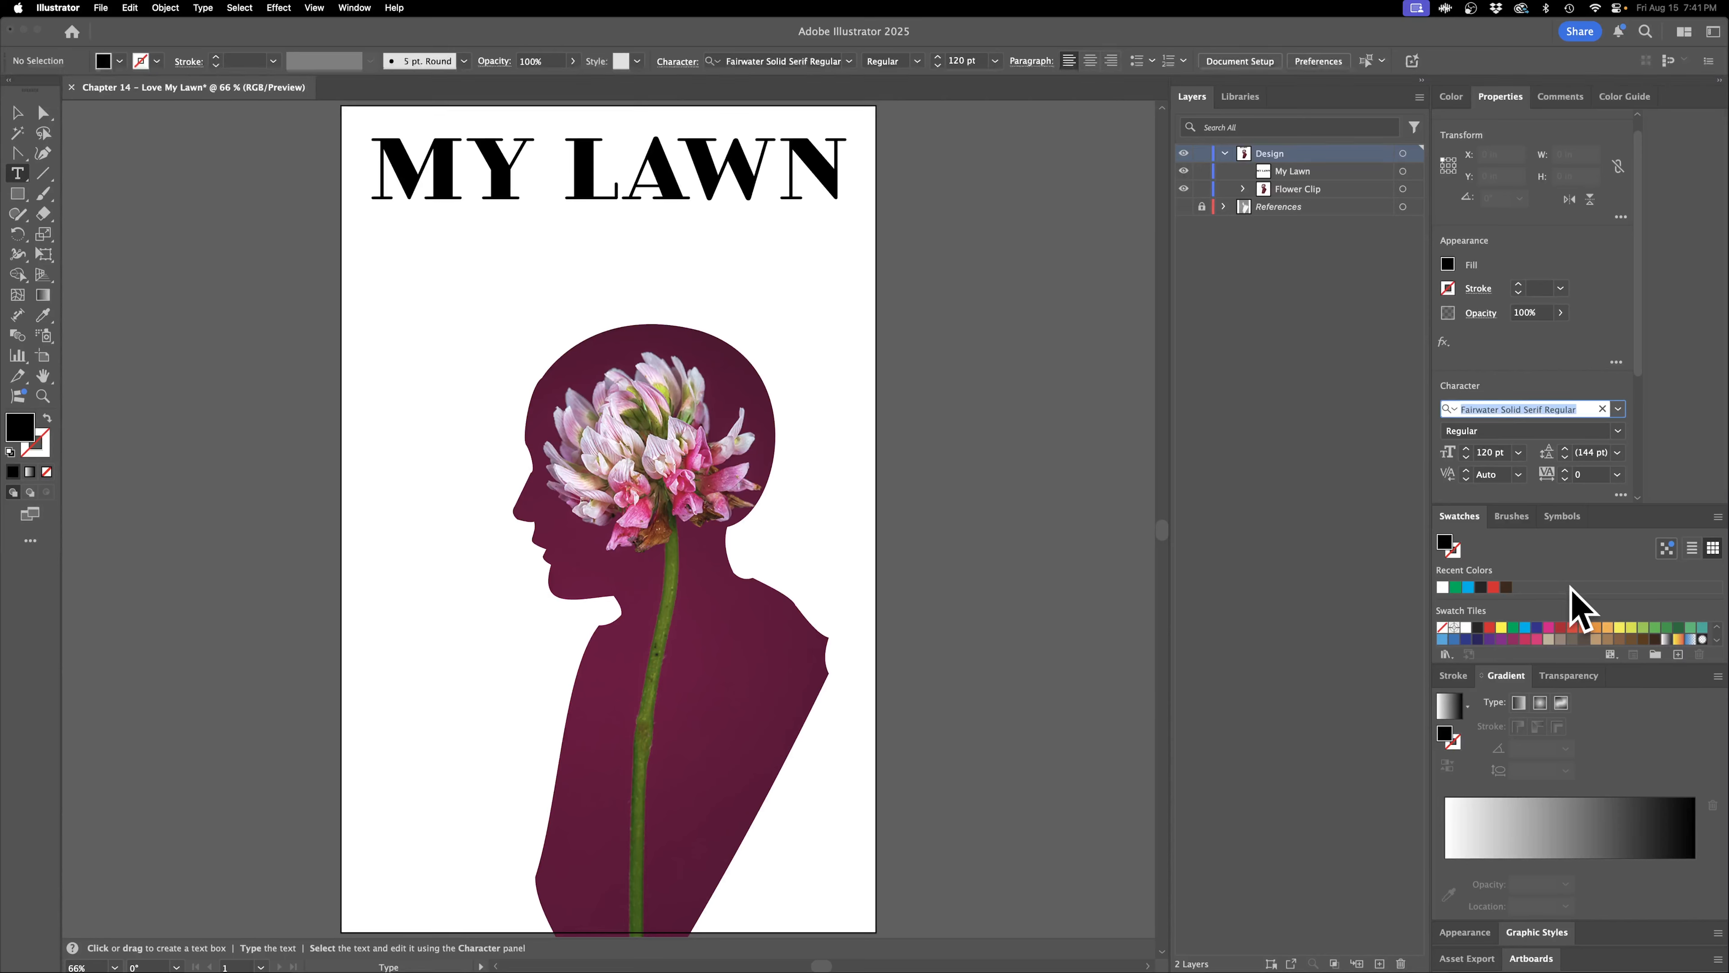
text(amr)
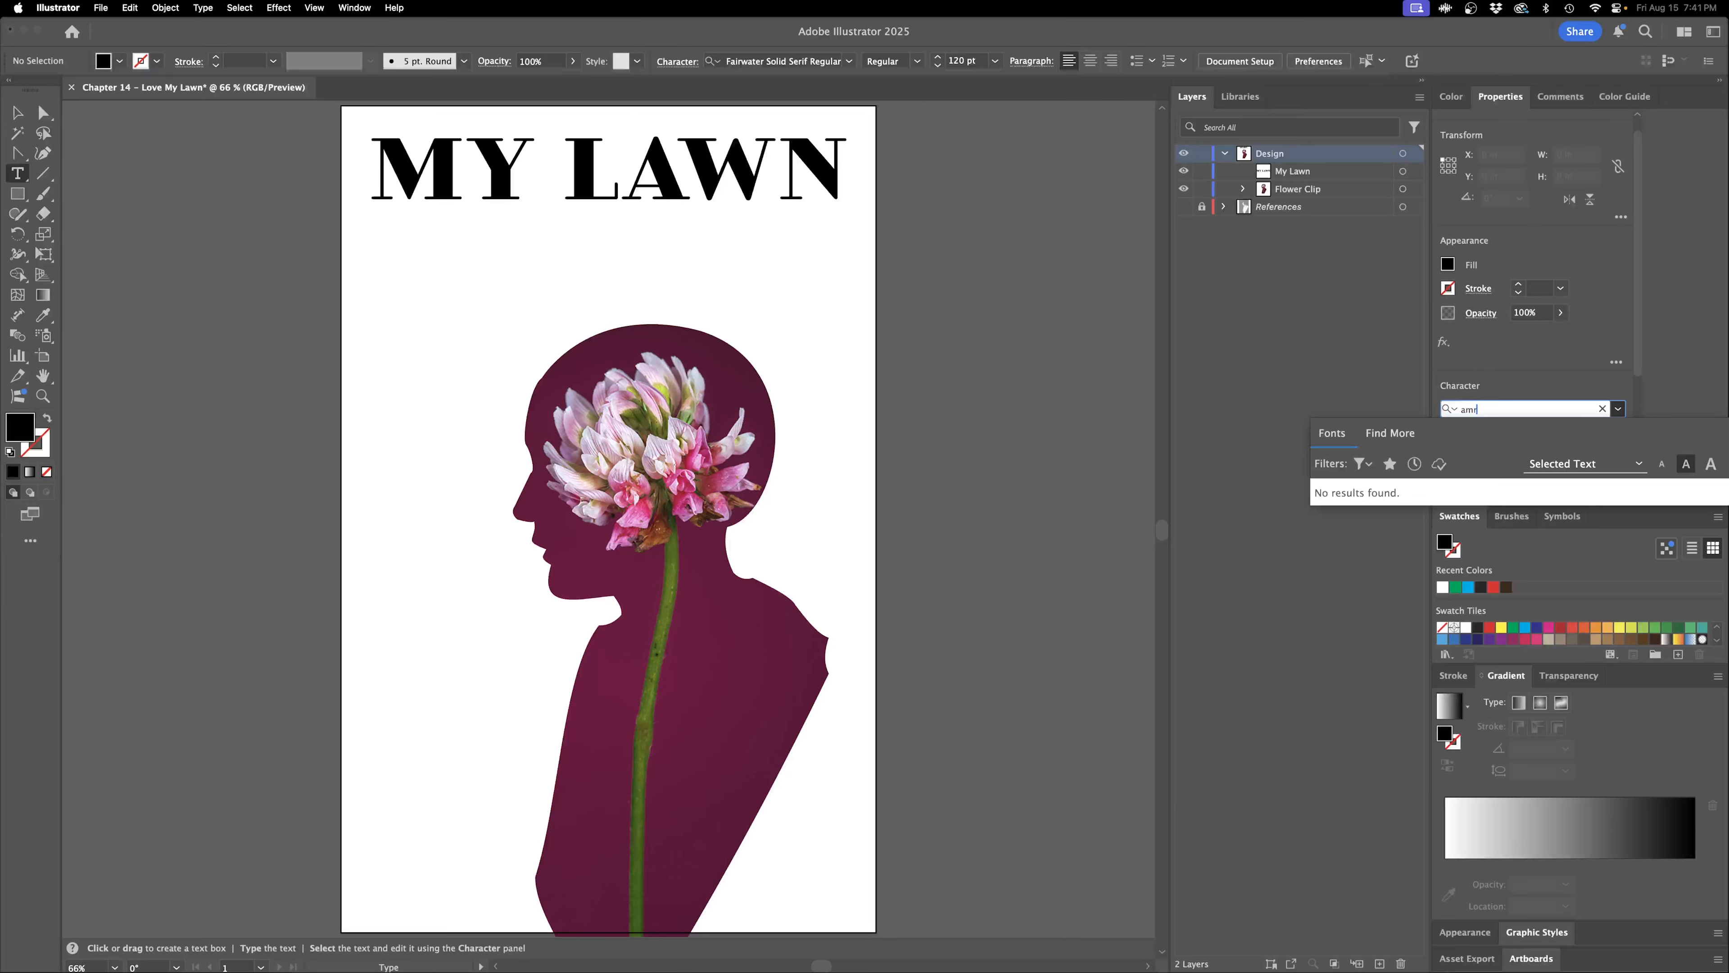
text(b)
key(BackSpace)
key(BackSpace)
key(BackSpace)
text(mbr)
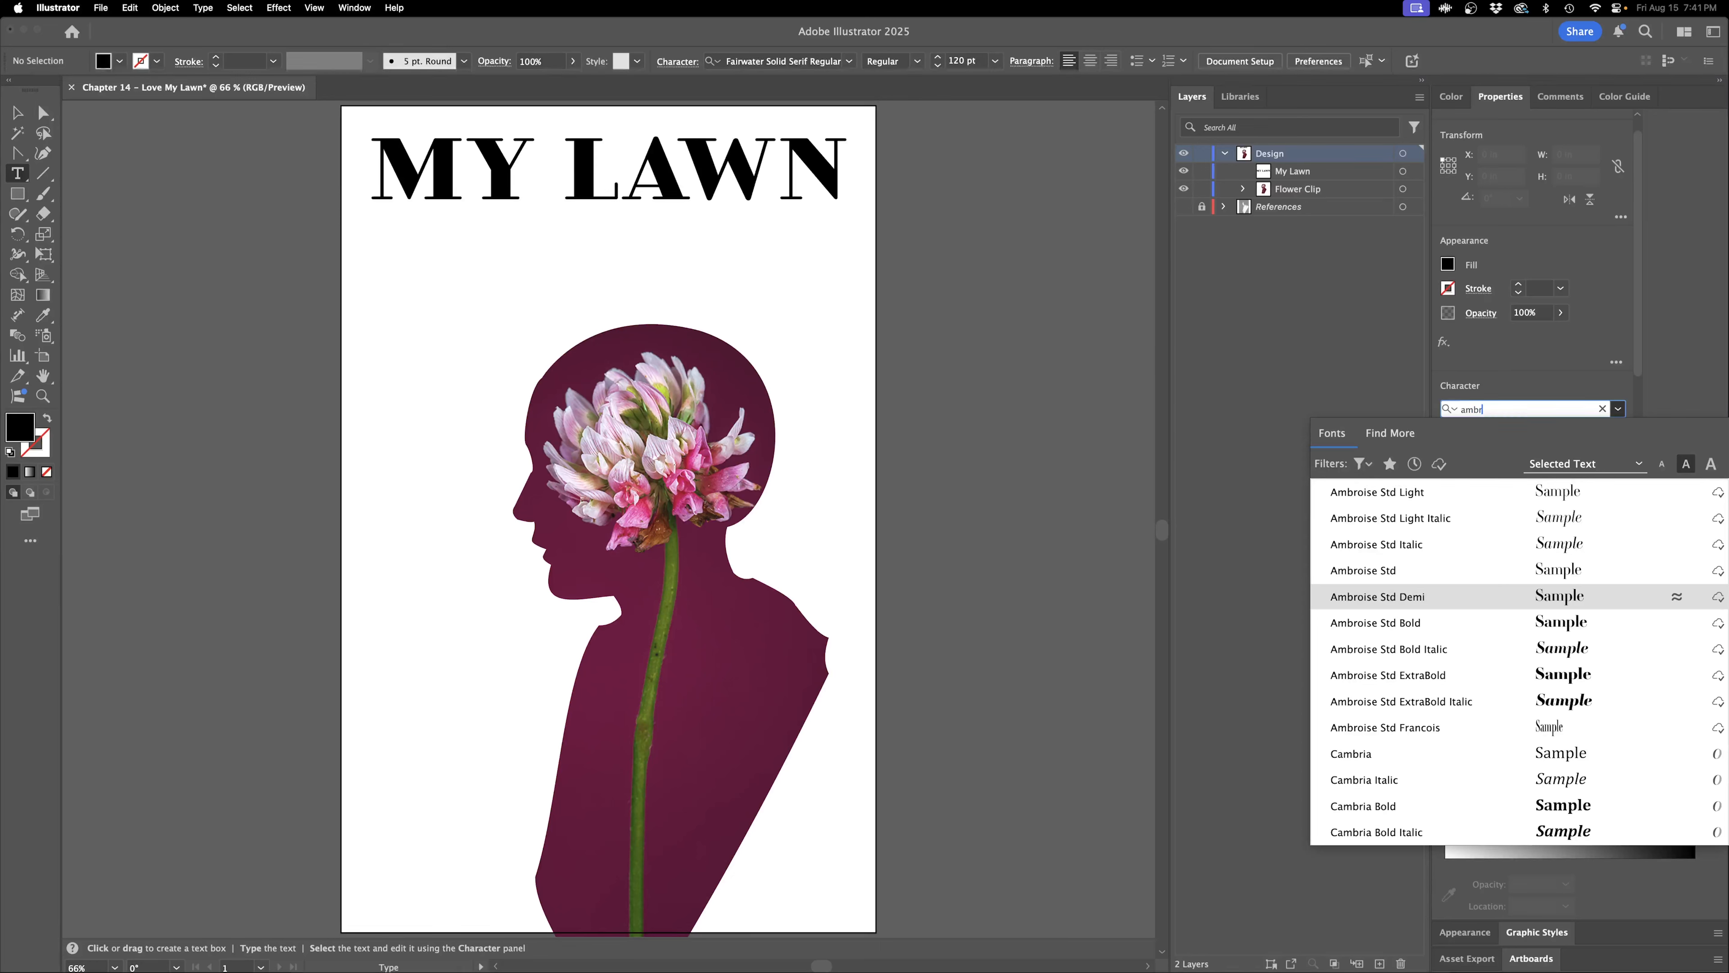
text(os)
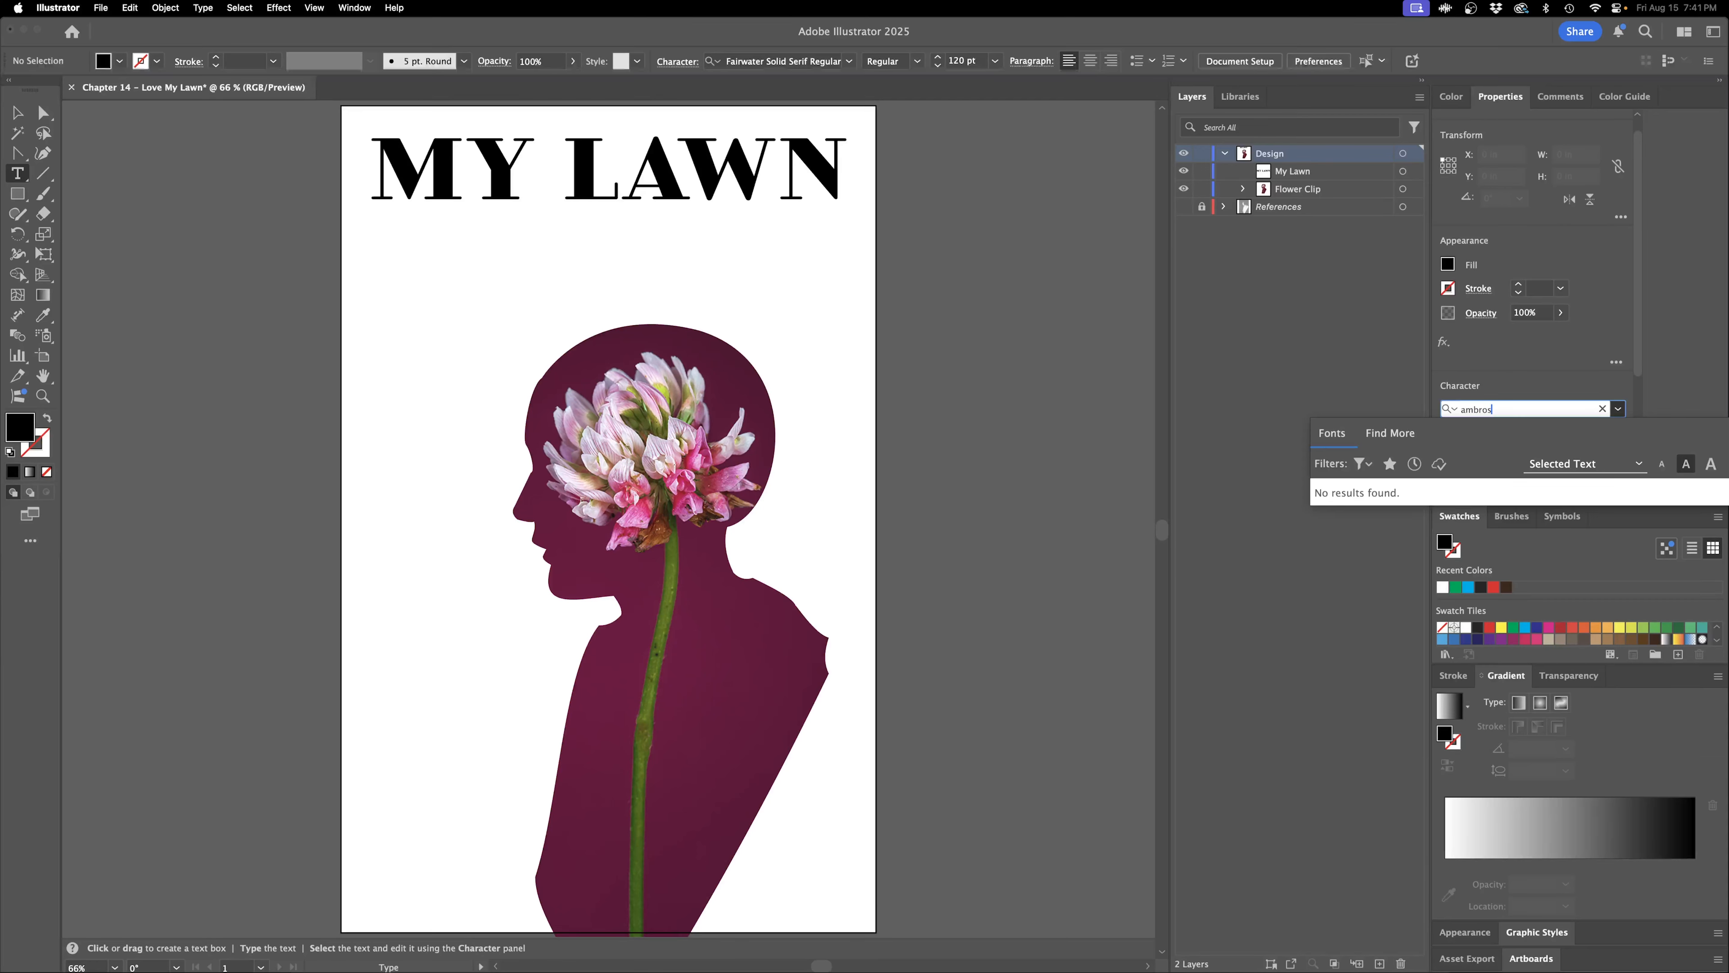
key(BackSpace)
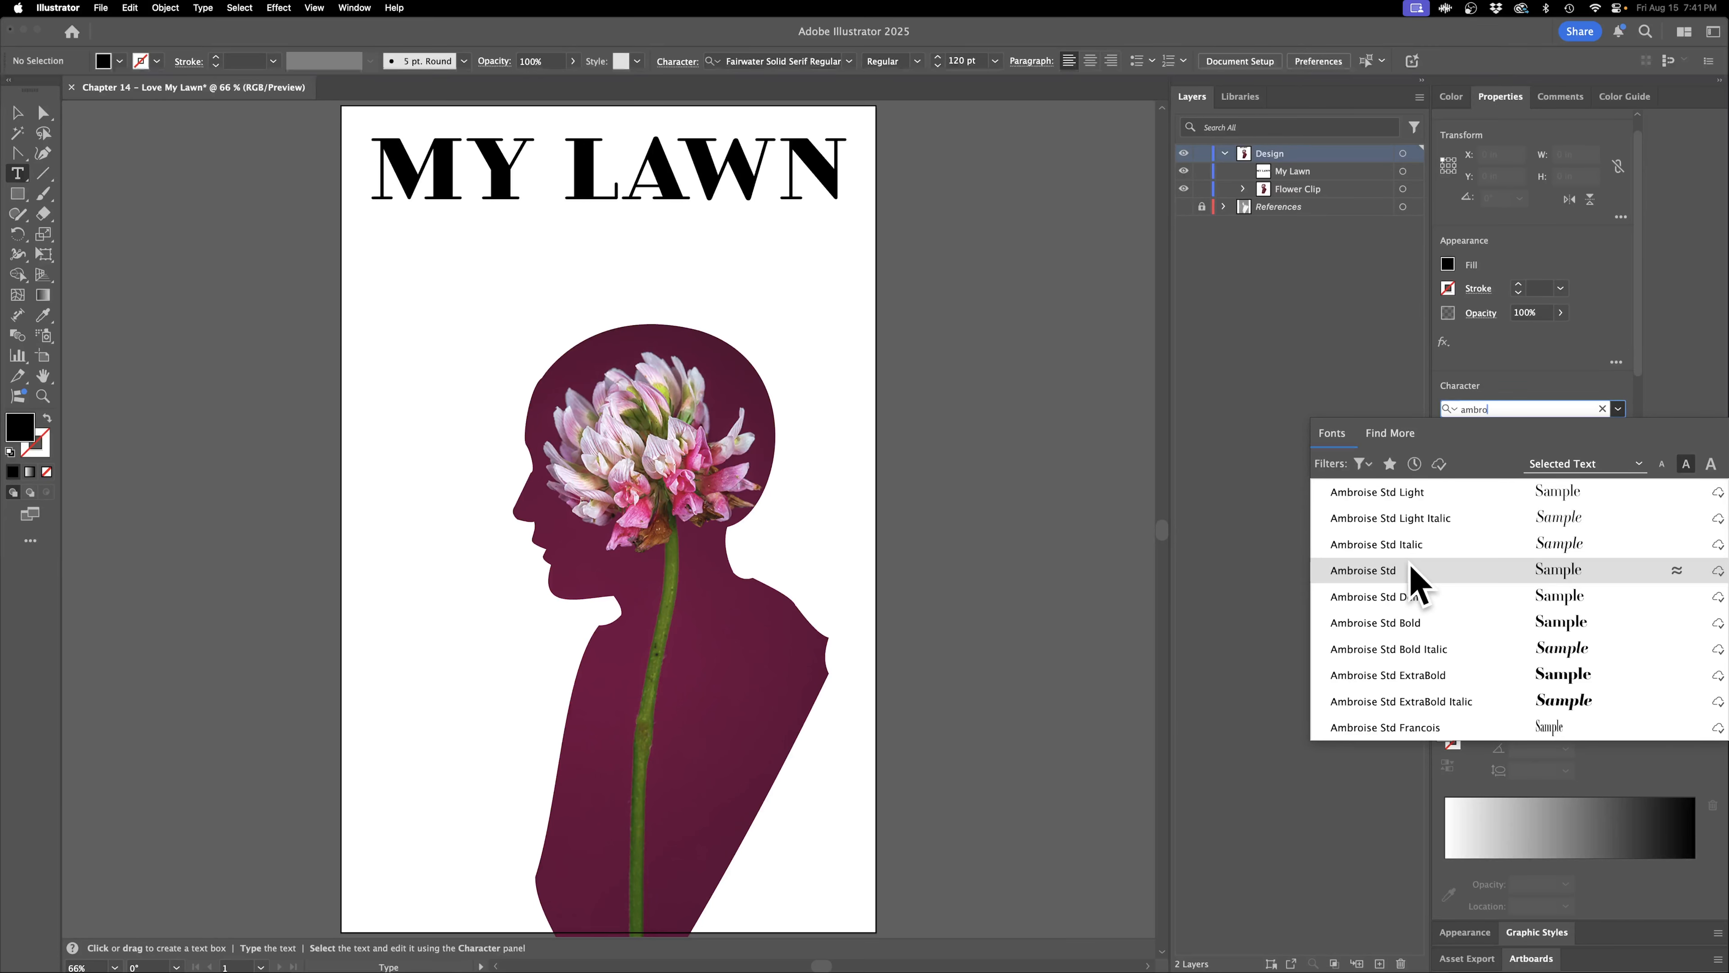
click(1364, 570)
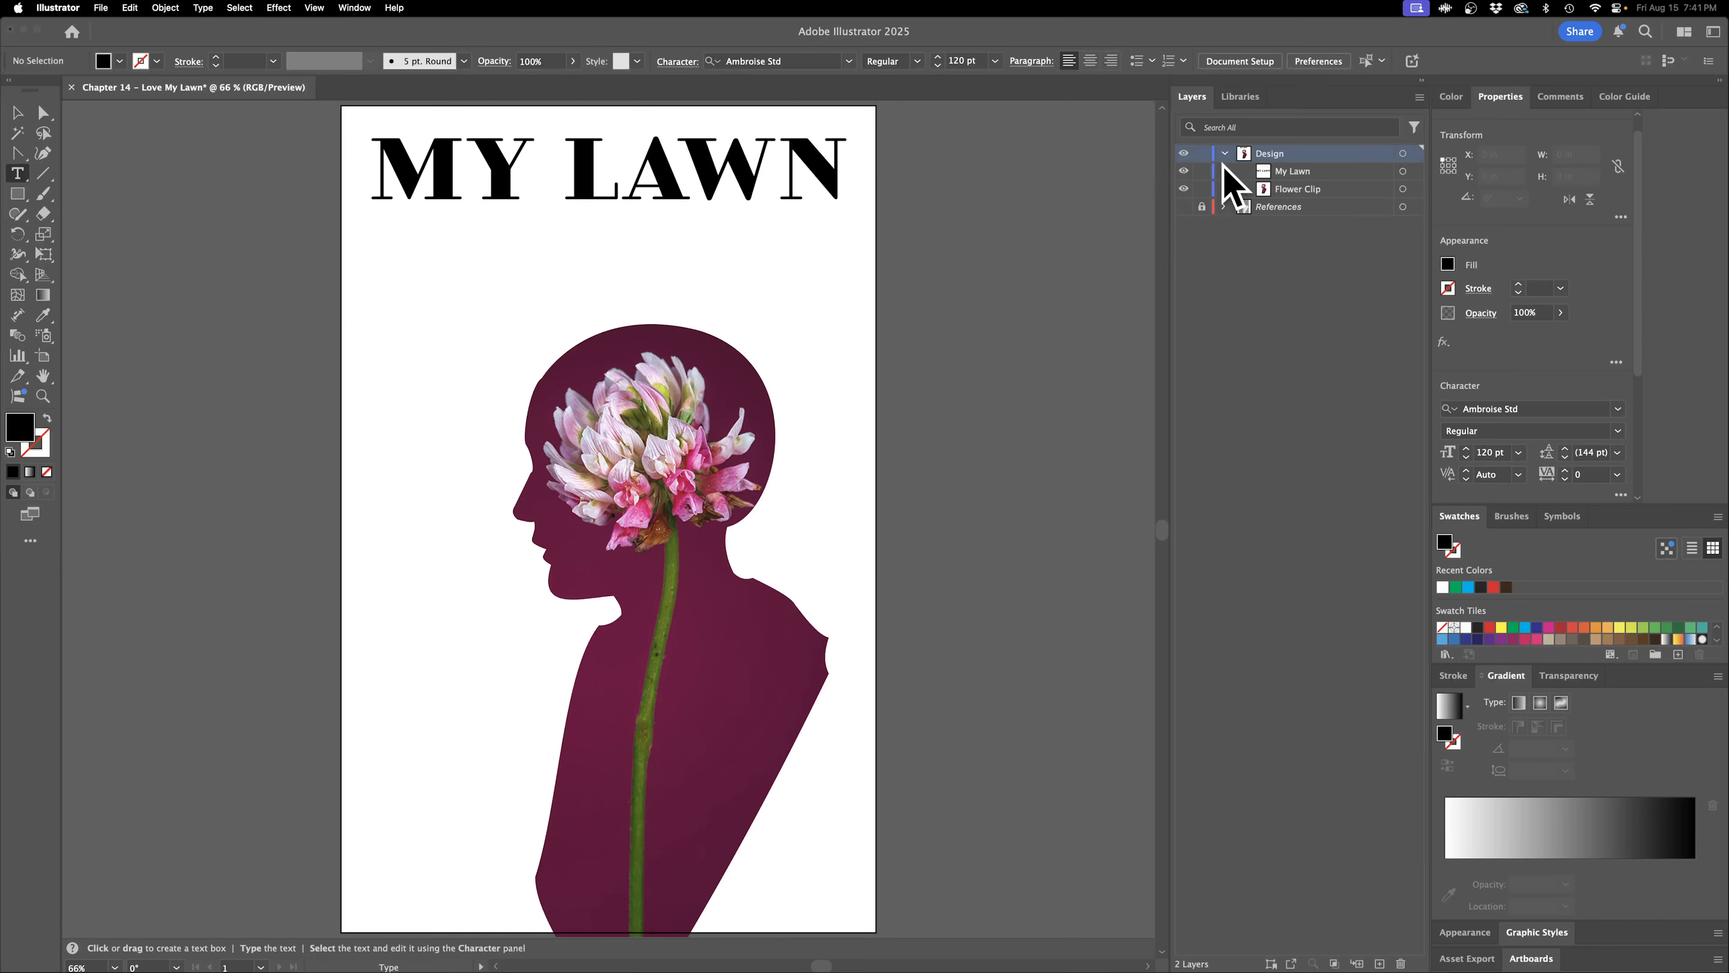
Lock the title and add the text line "and how I learned to love" near its lower edge.
click(1201, 172)
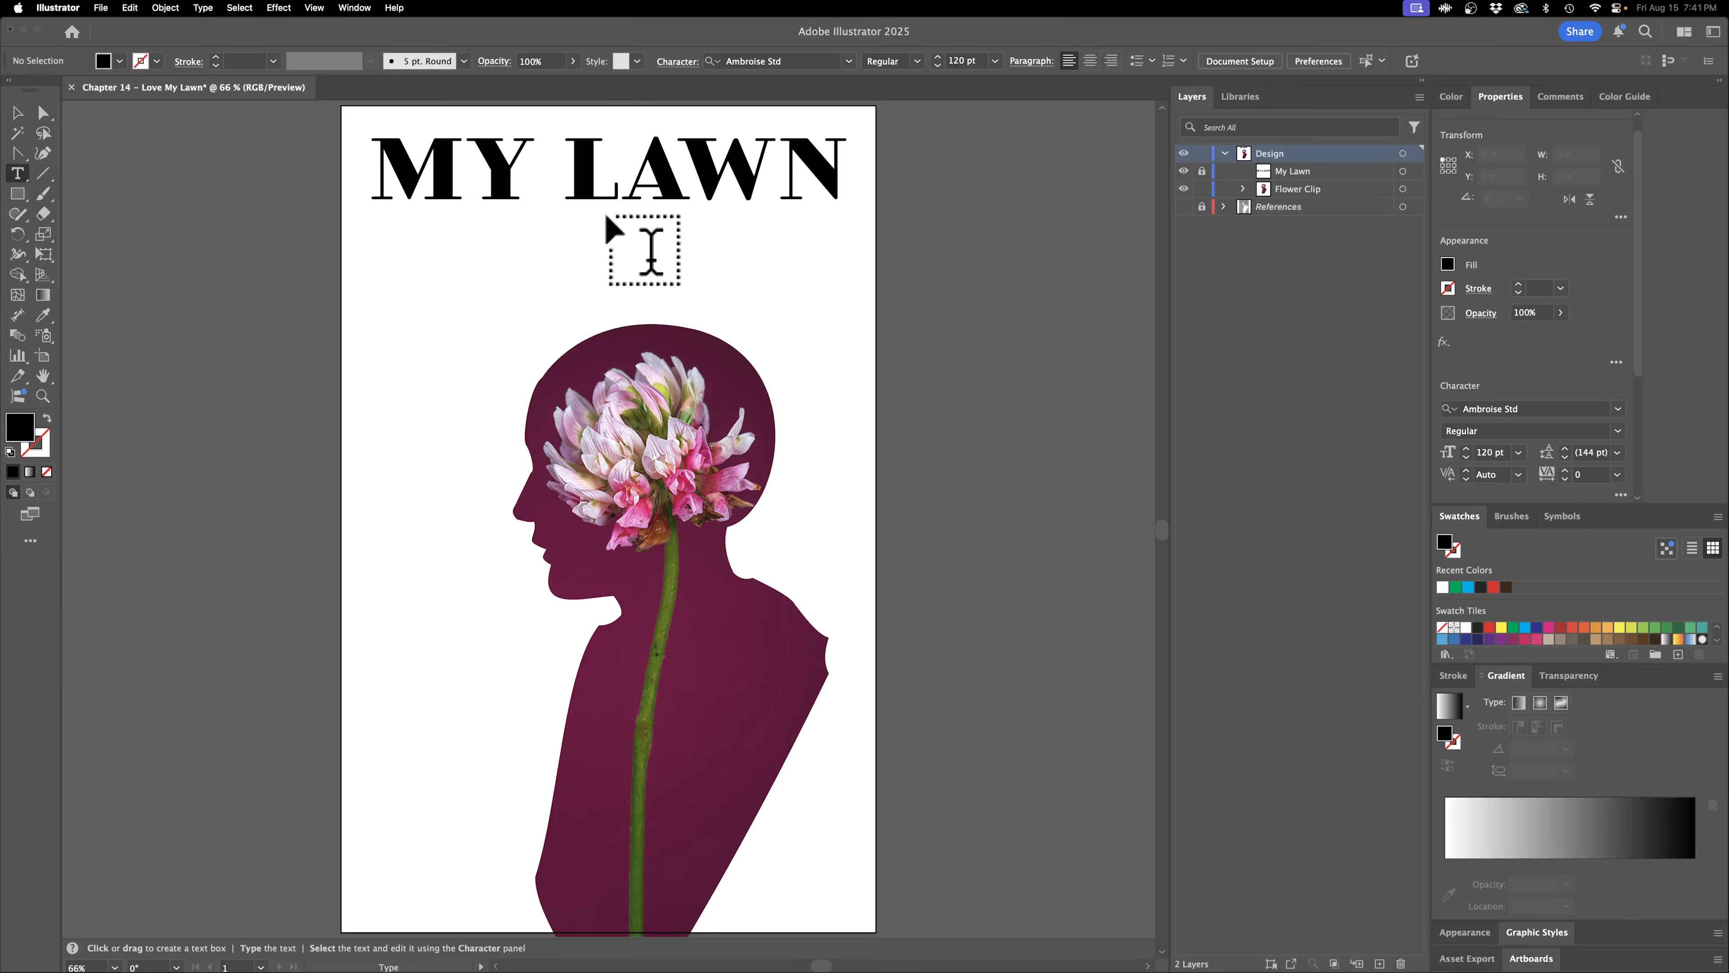
click(495, 216)
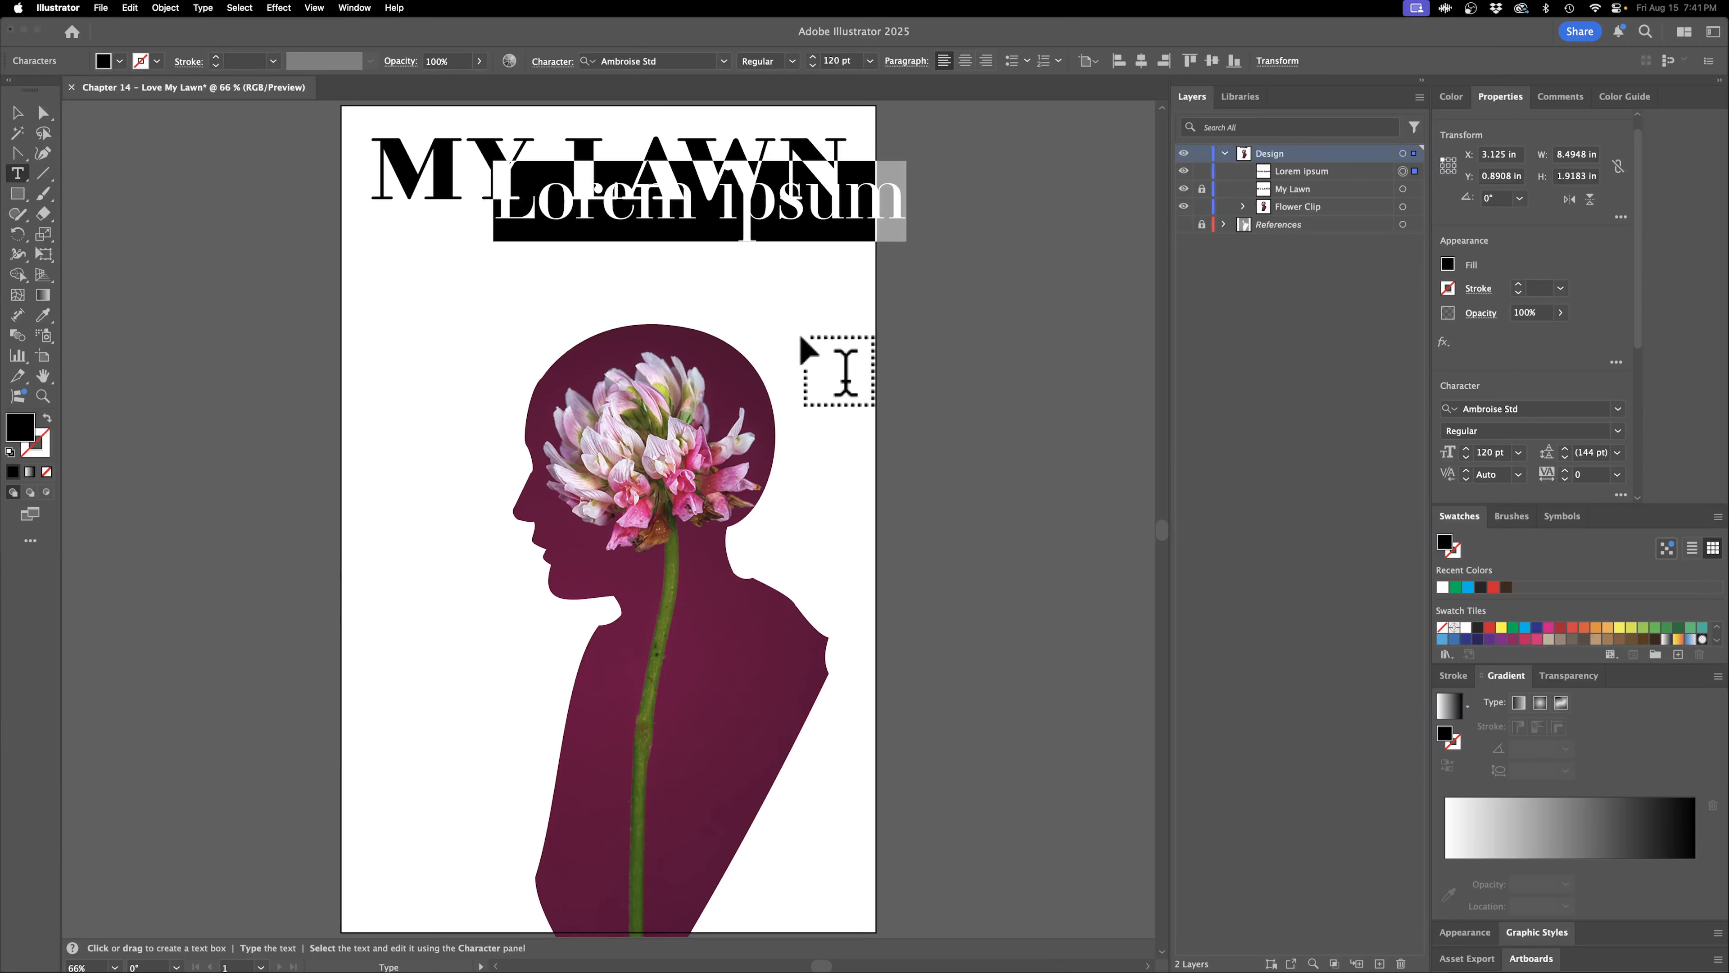
text(and now I learne)
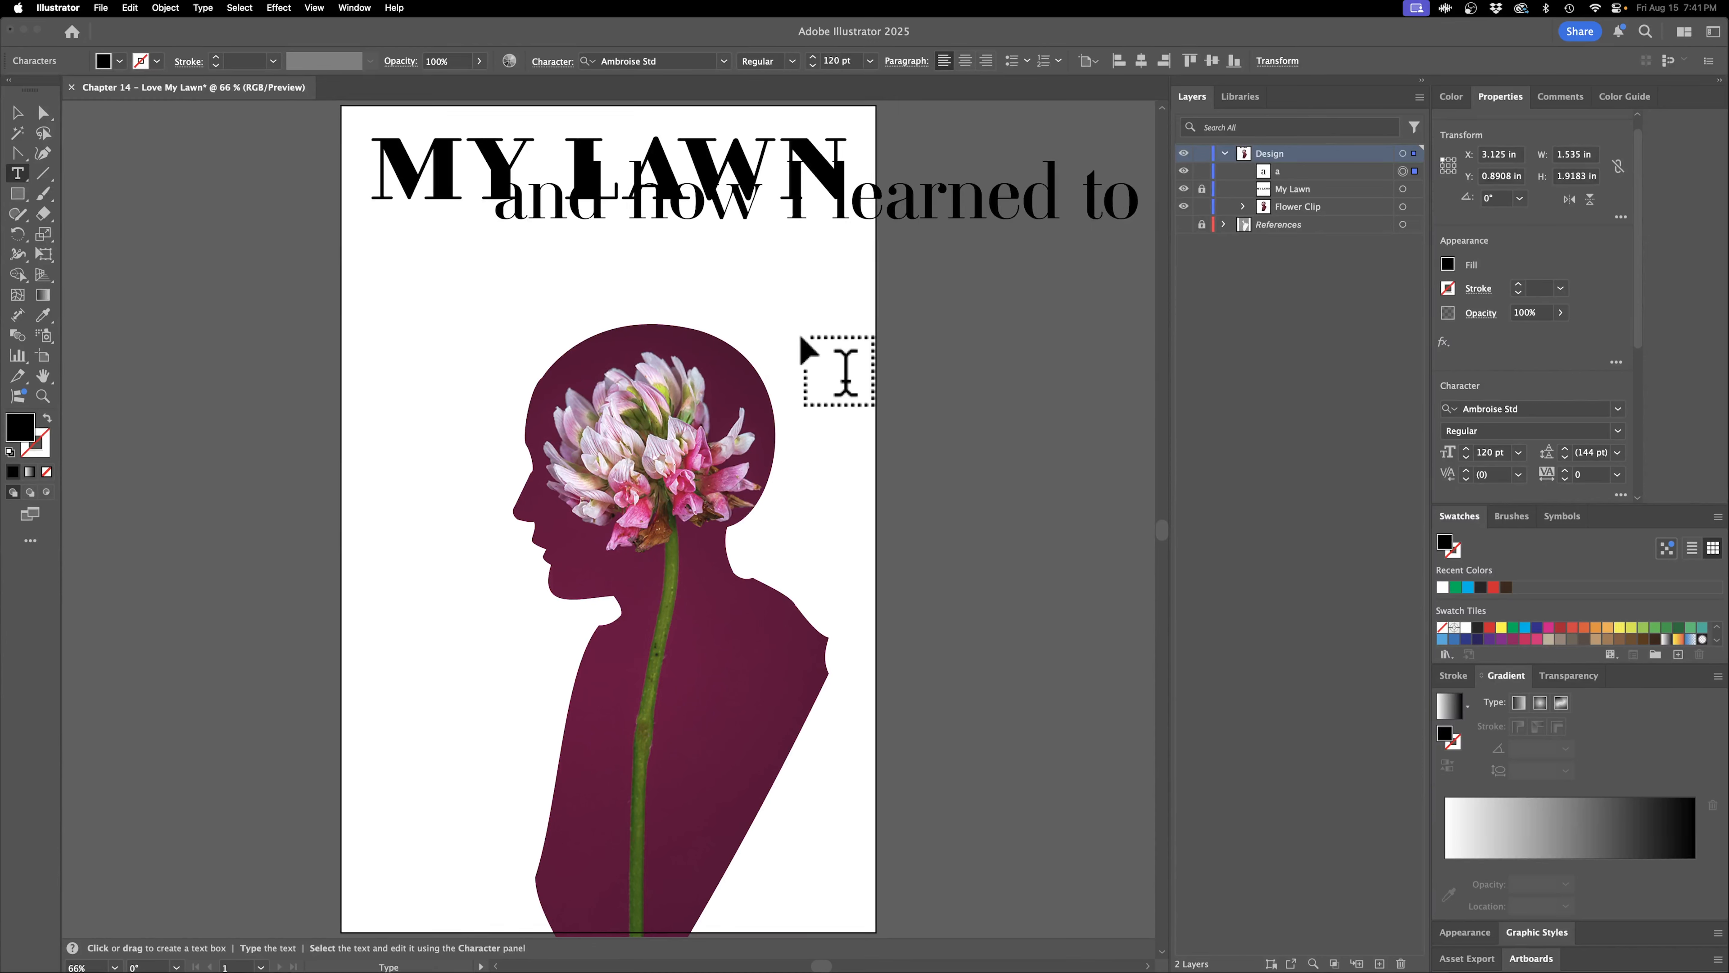
text(d to)
Set the size of the whole "and how I learned to love" line to 60 pt.
key(super+a)
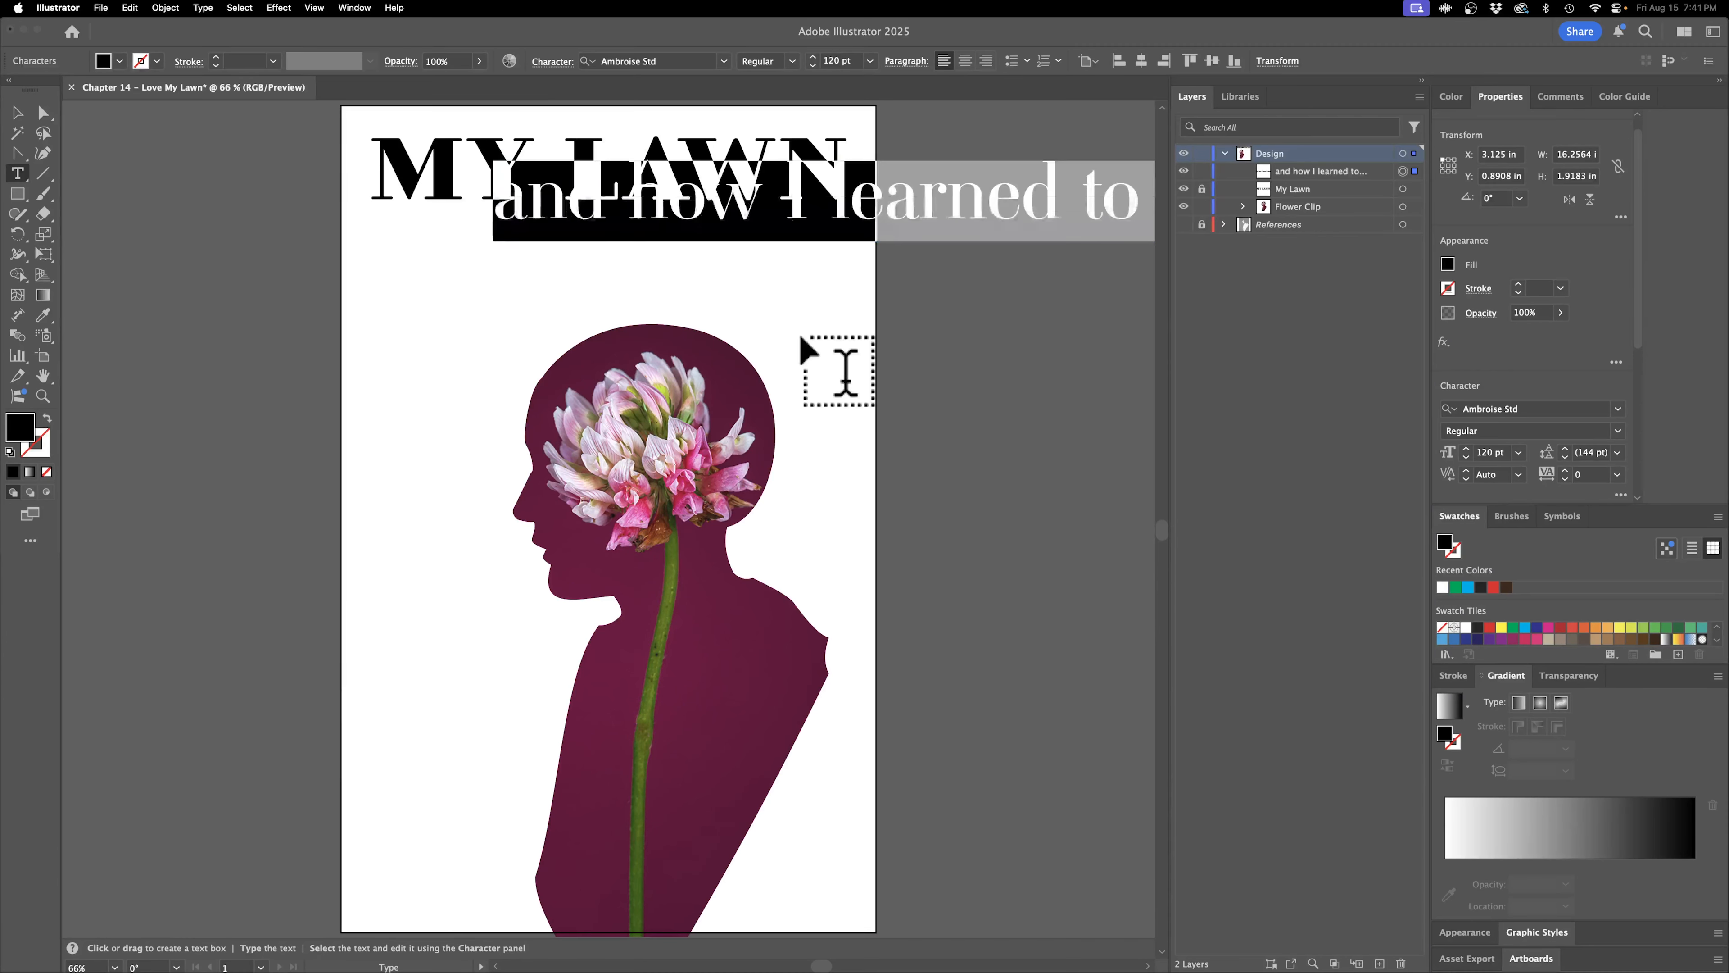
click(1486, 452)
text(60)
key(Return)
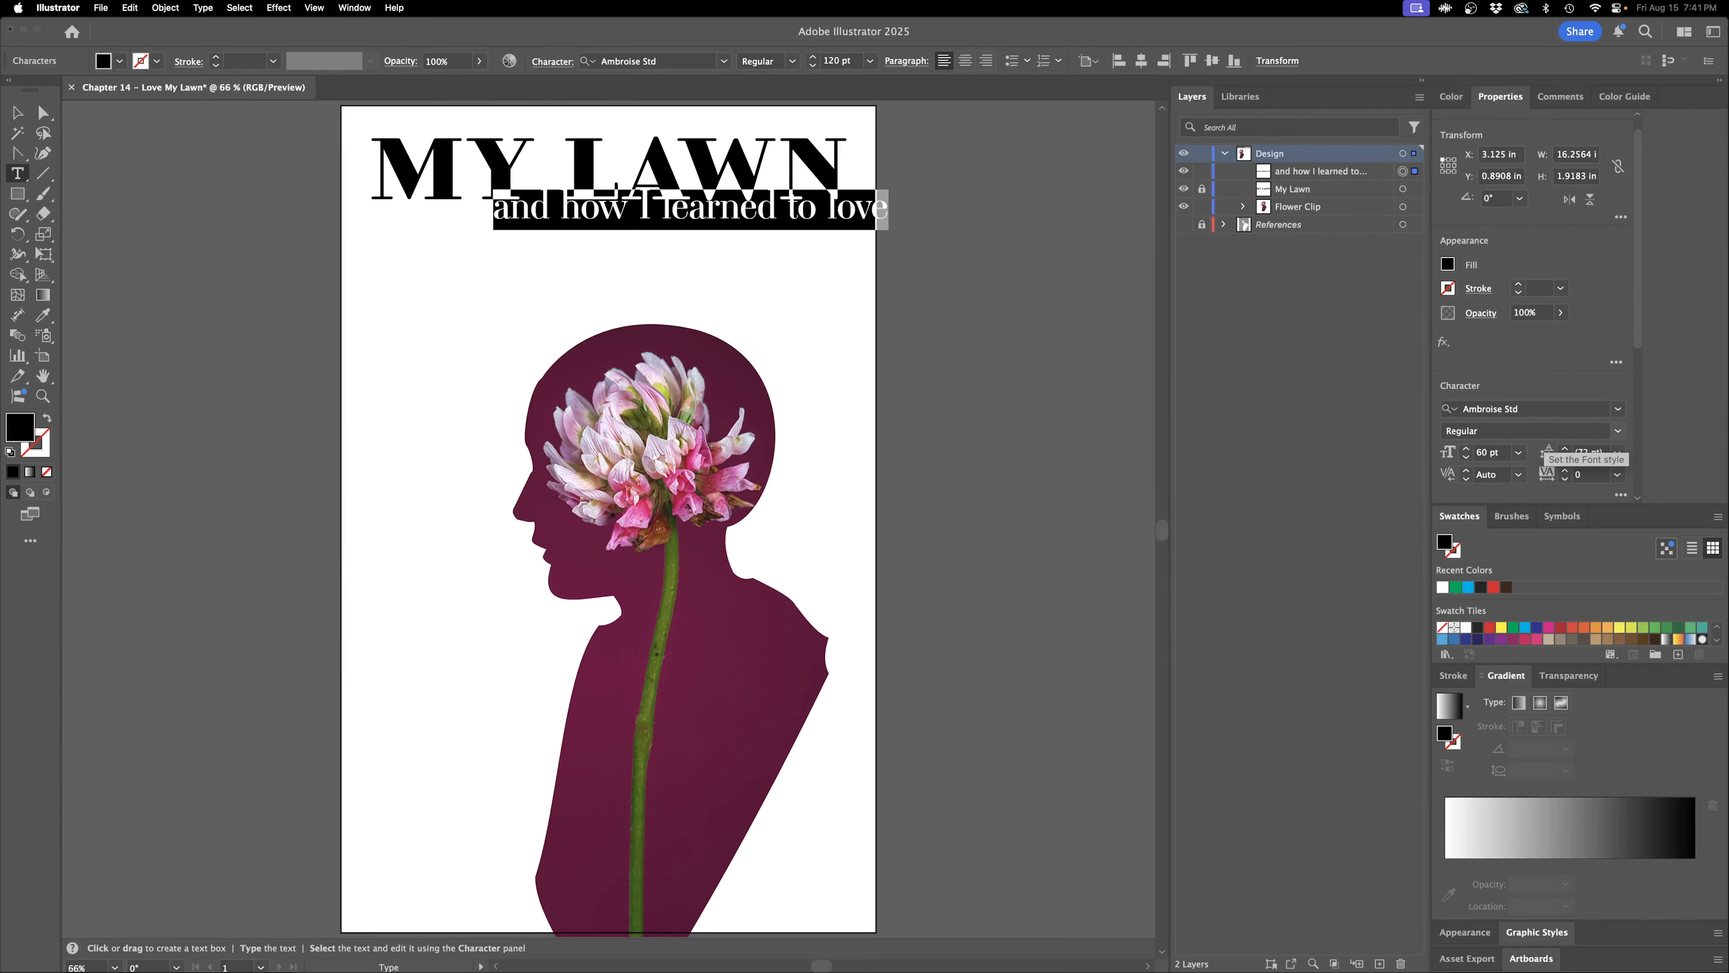
Position the "and how I learned to love" line just beneath the title at about X 1.57 in, Y 1.98 in.
click(17, 114)
drag(718, 214, 618, 212)
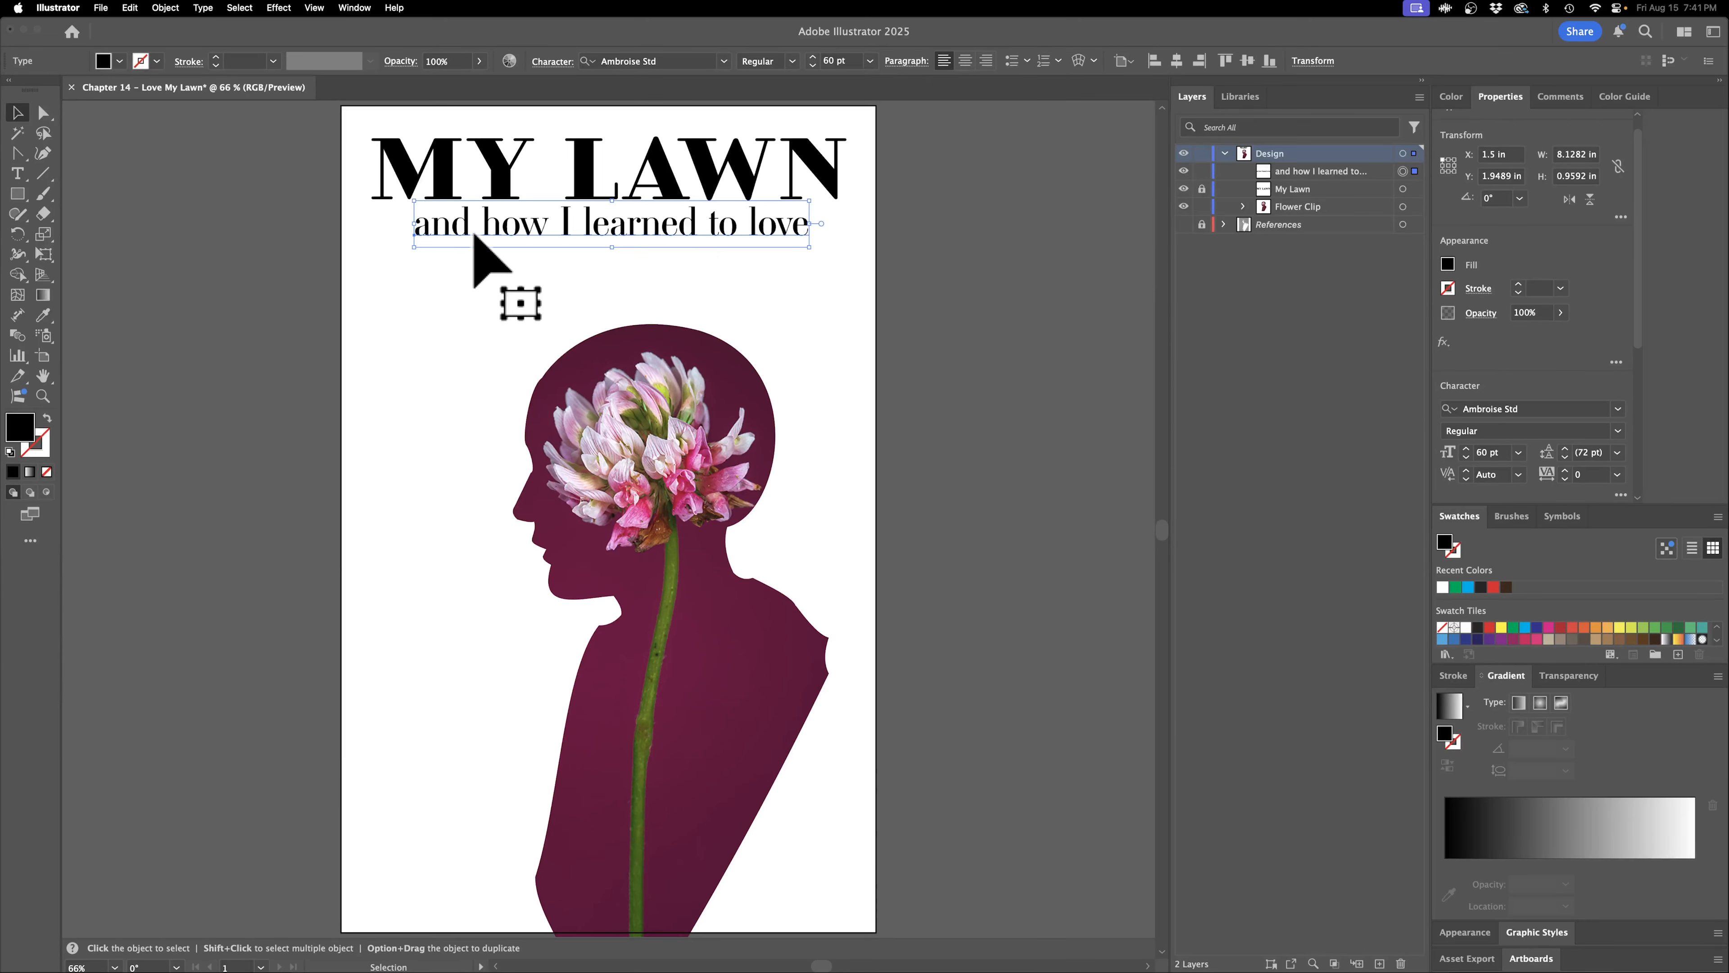
key(Right)
key(Right)
key(Right)
key(Right)
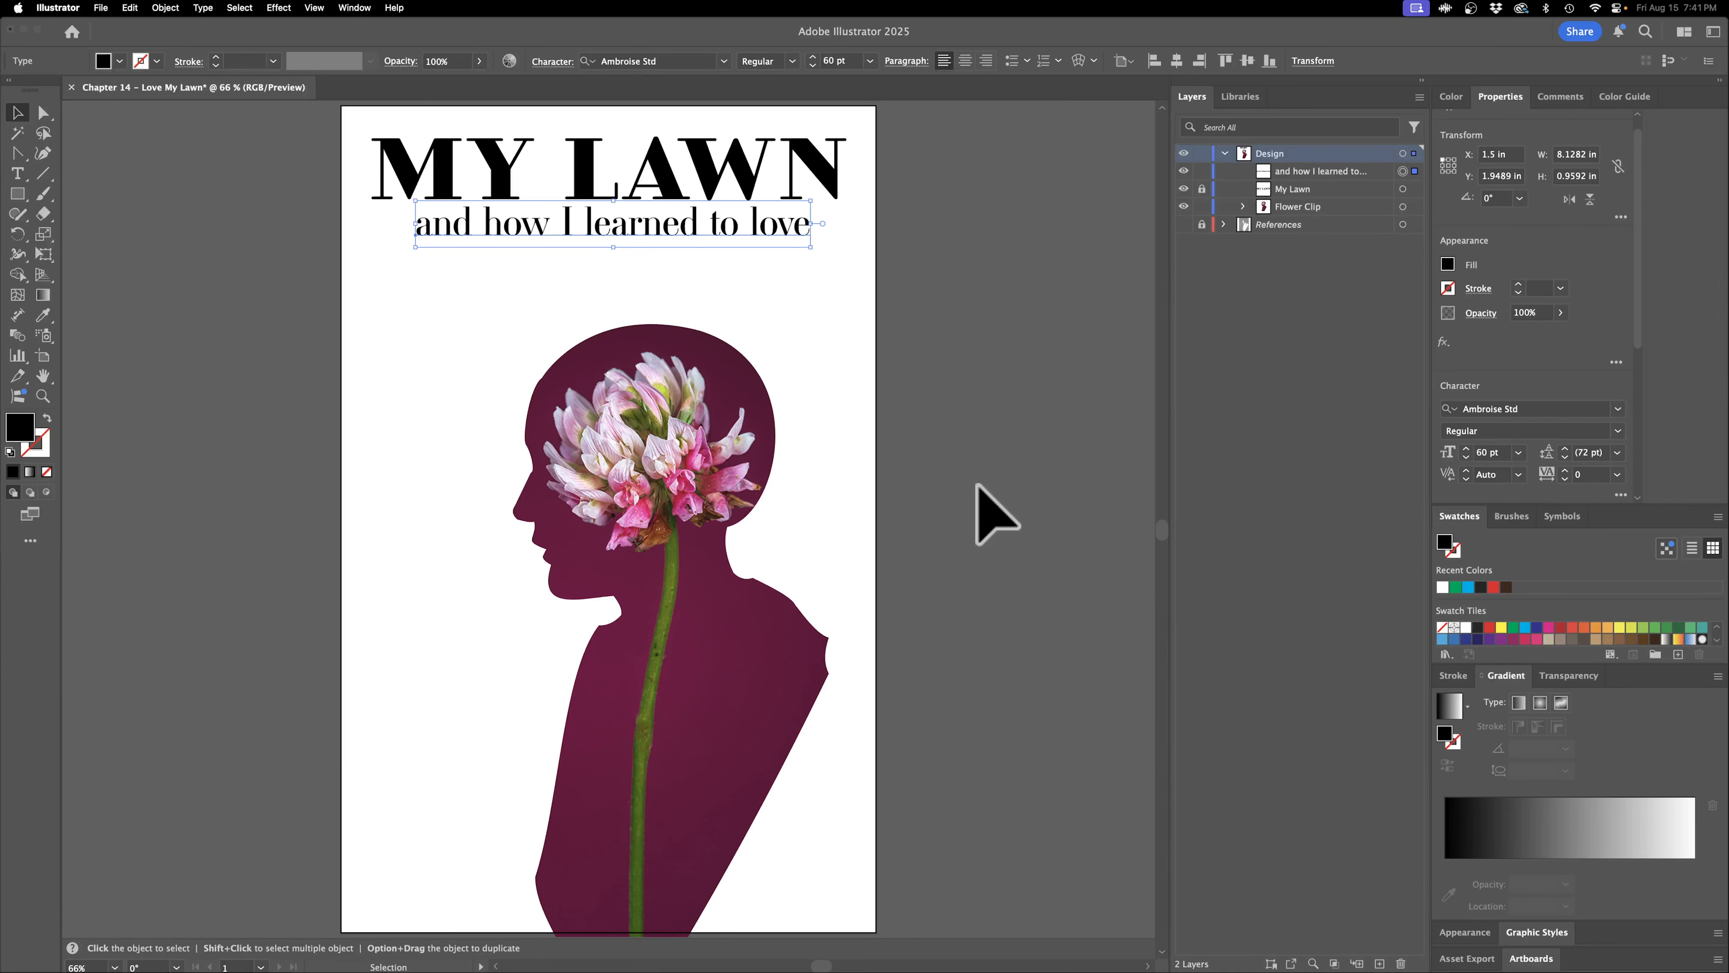
key(Down)
key(Right)
key(Down)
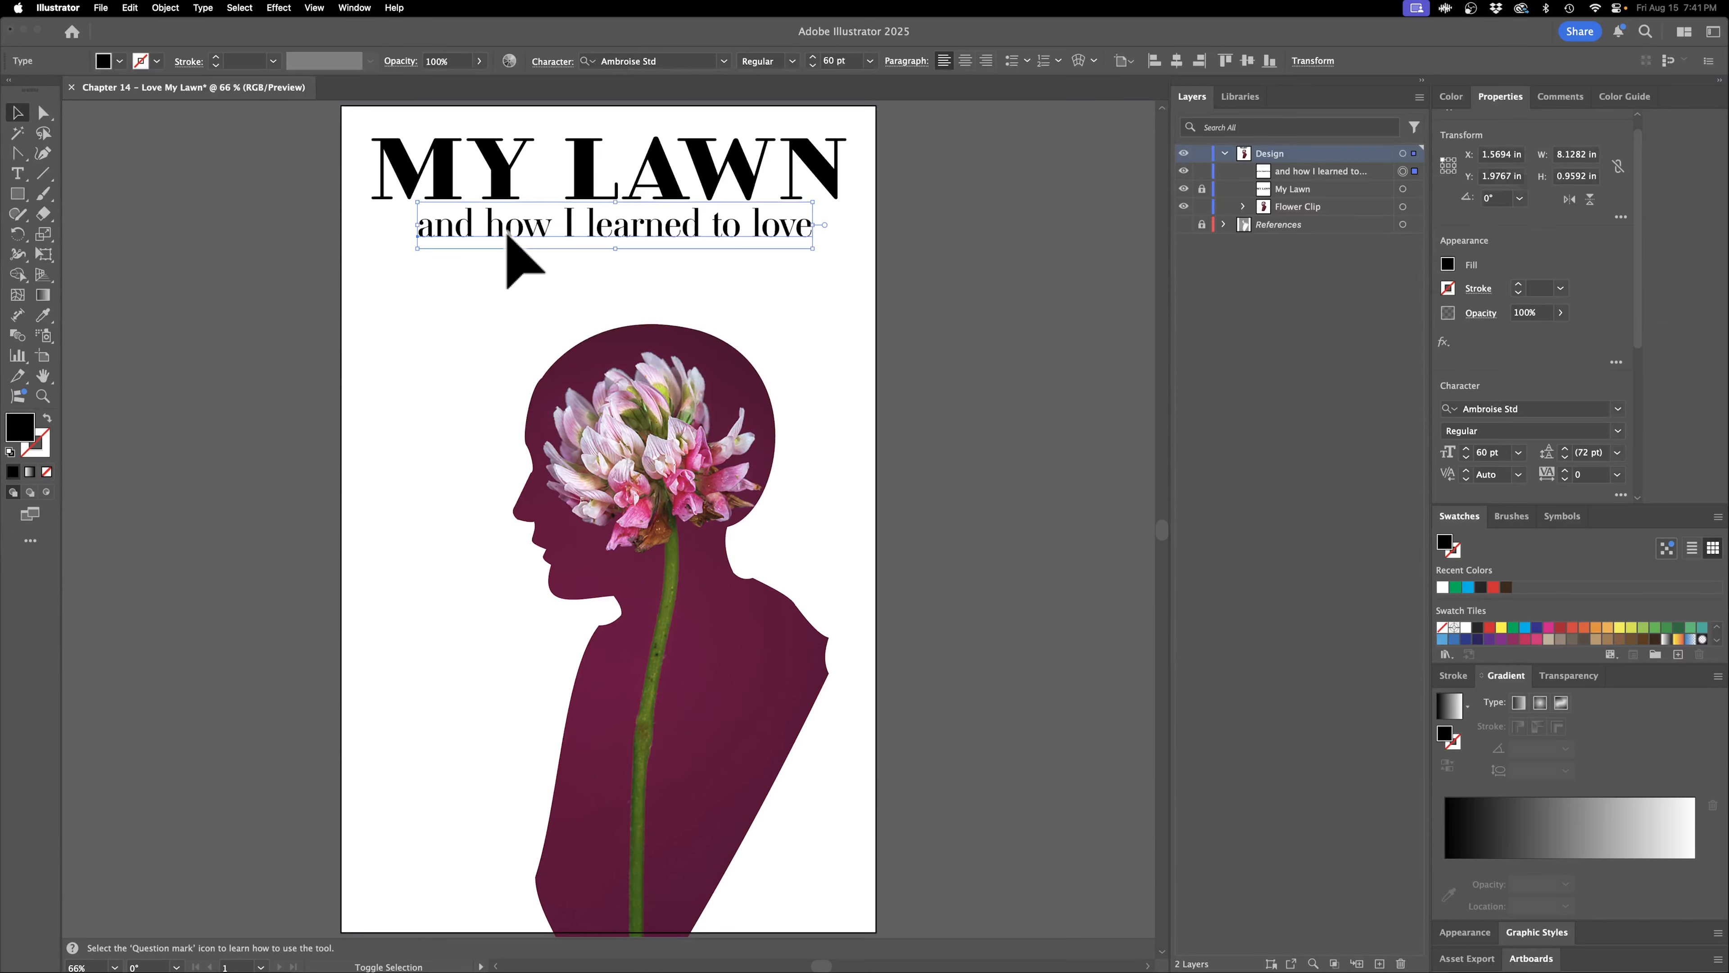
Nudge the "and how I learned to love" line one large increment to the right beneath the title.
key(shift+Right)
click(991, 249)
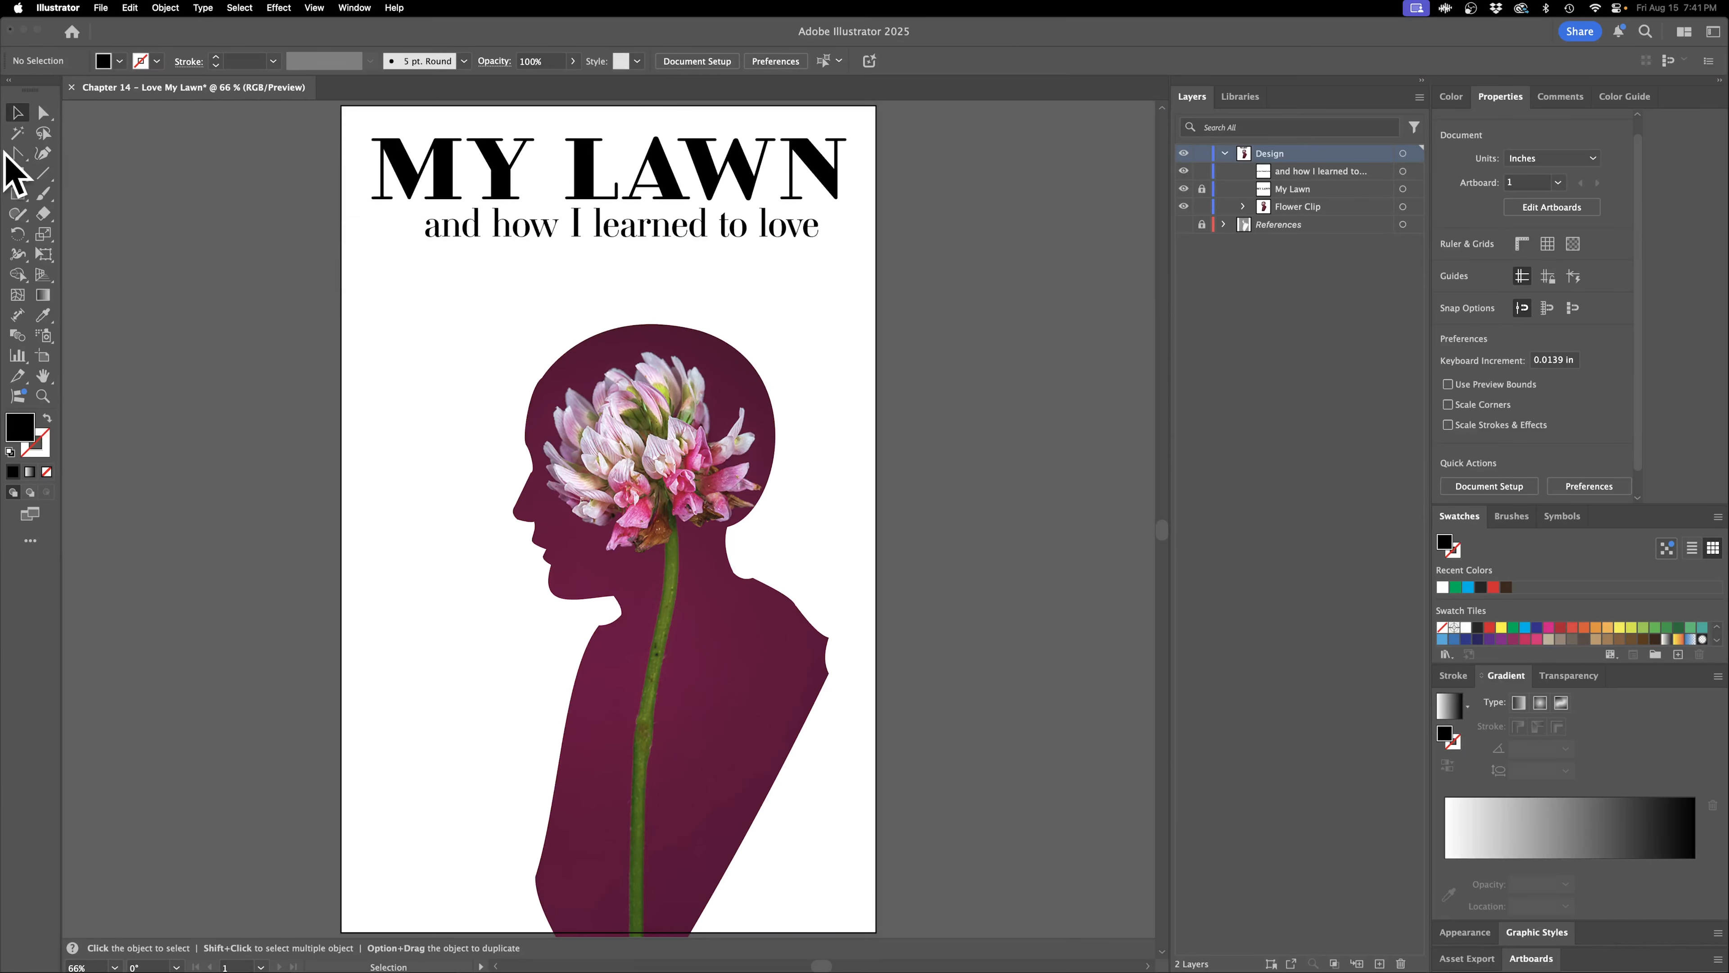
click(19, 154)
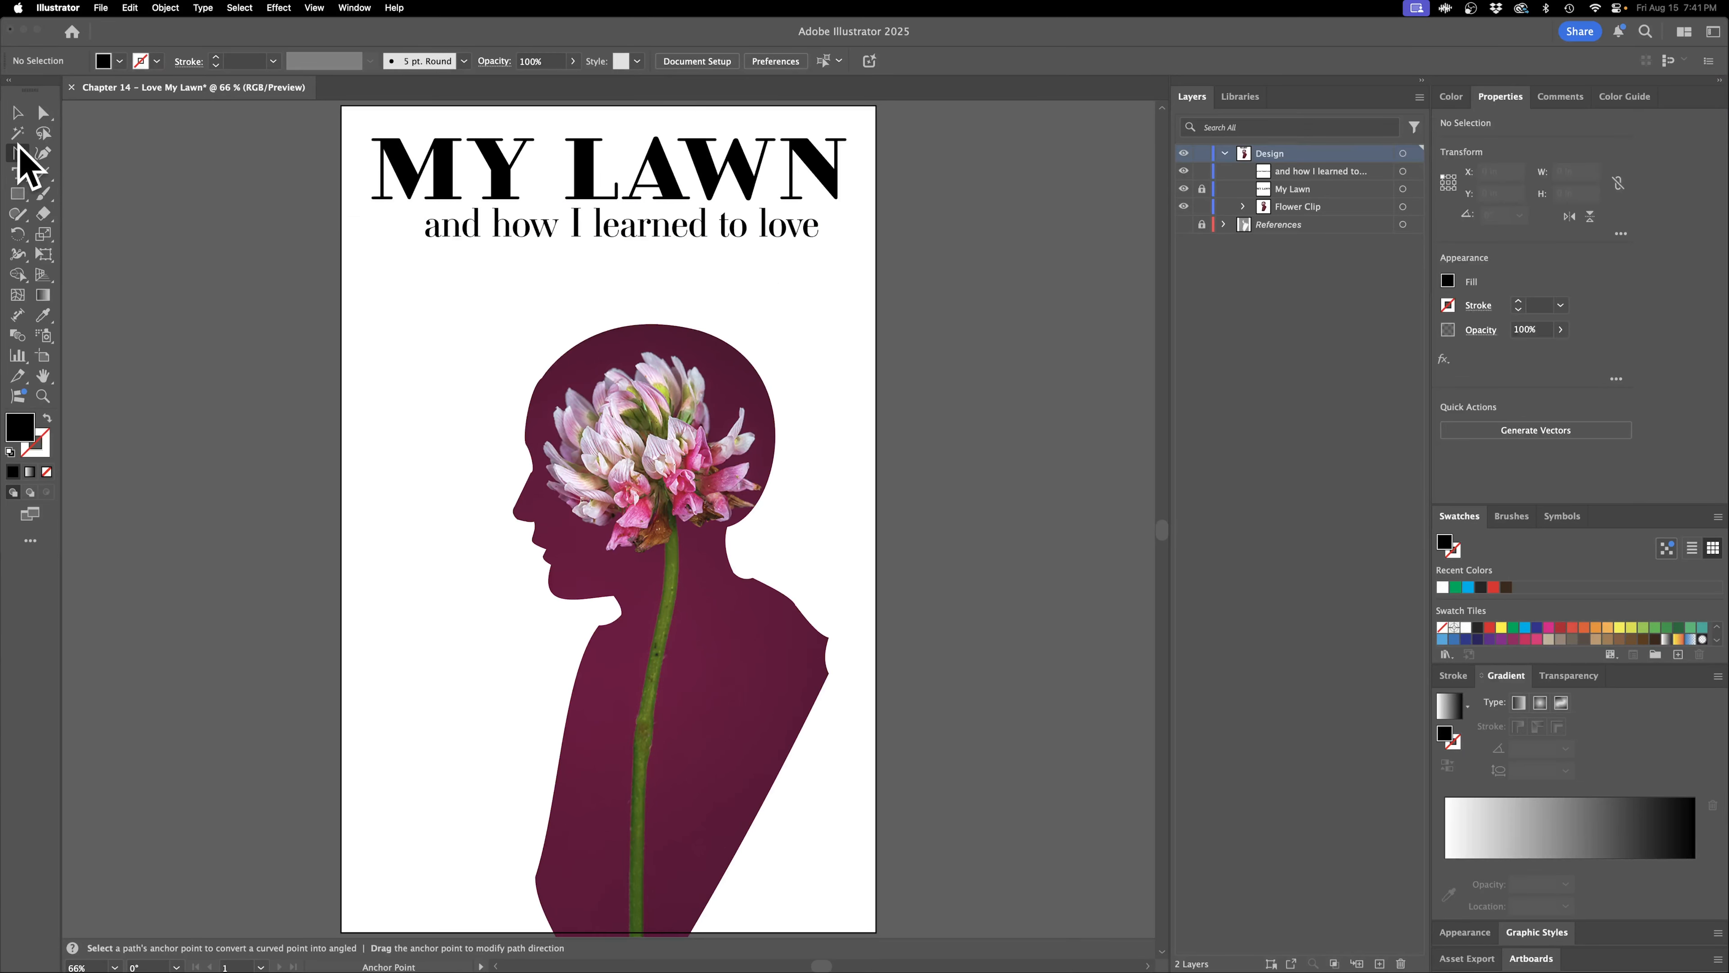
drag(27, 162, 71, 151)
click(381, 153)
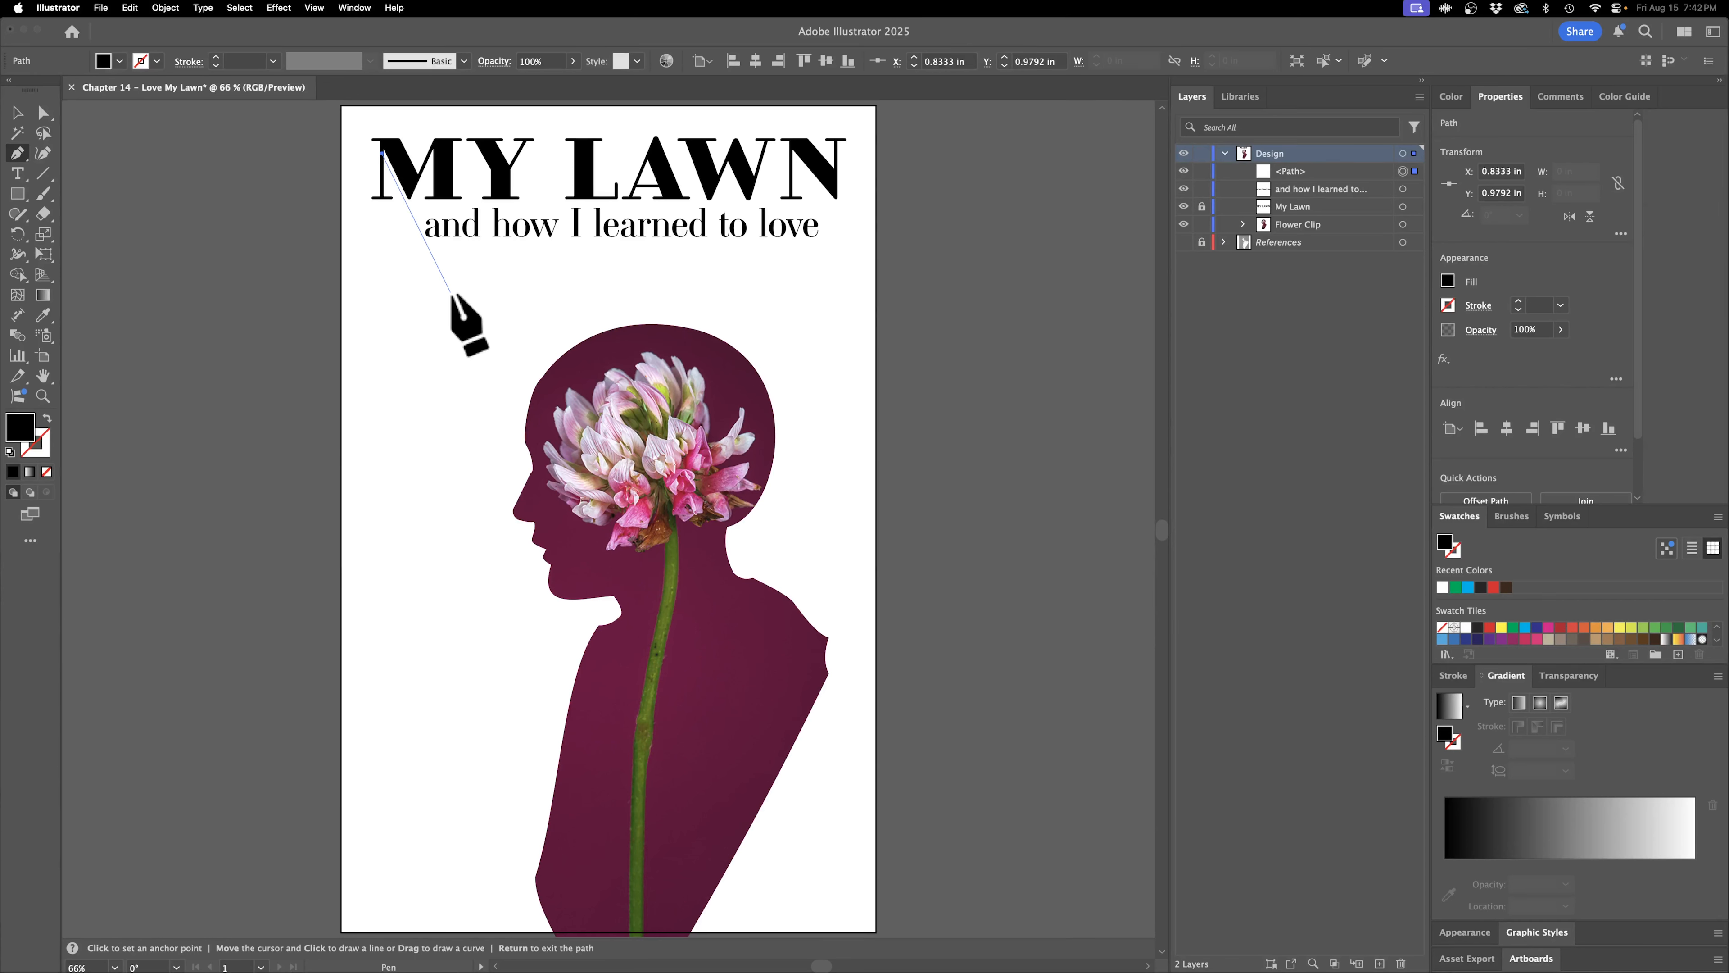
key(ctrl+z)
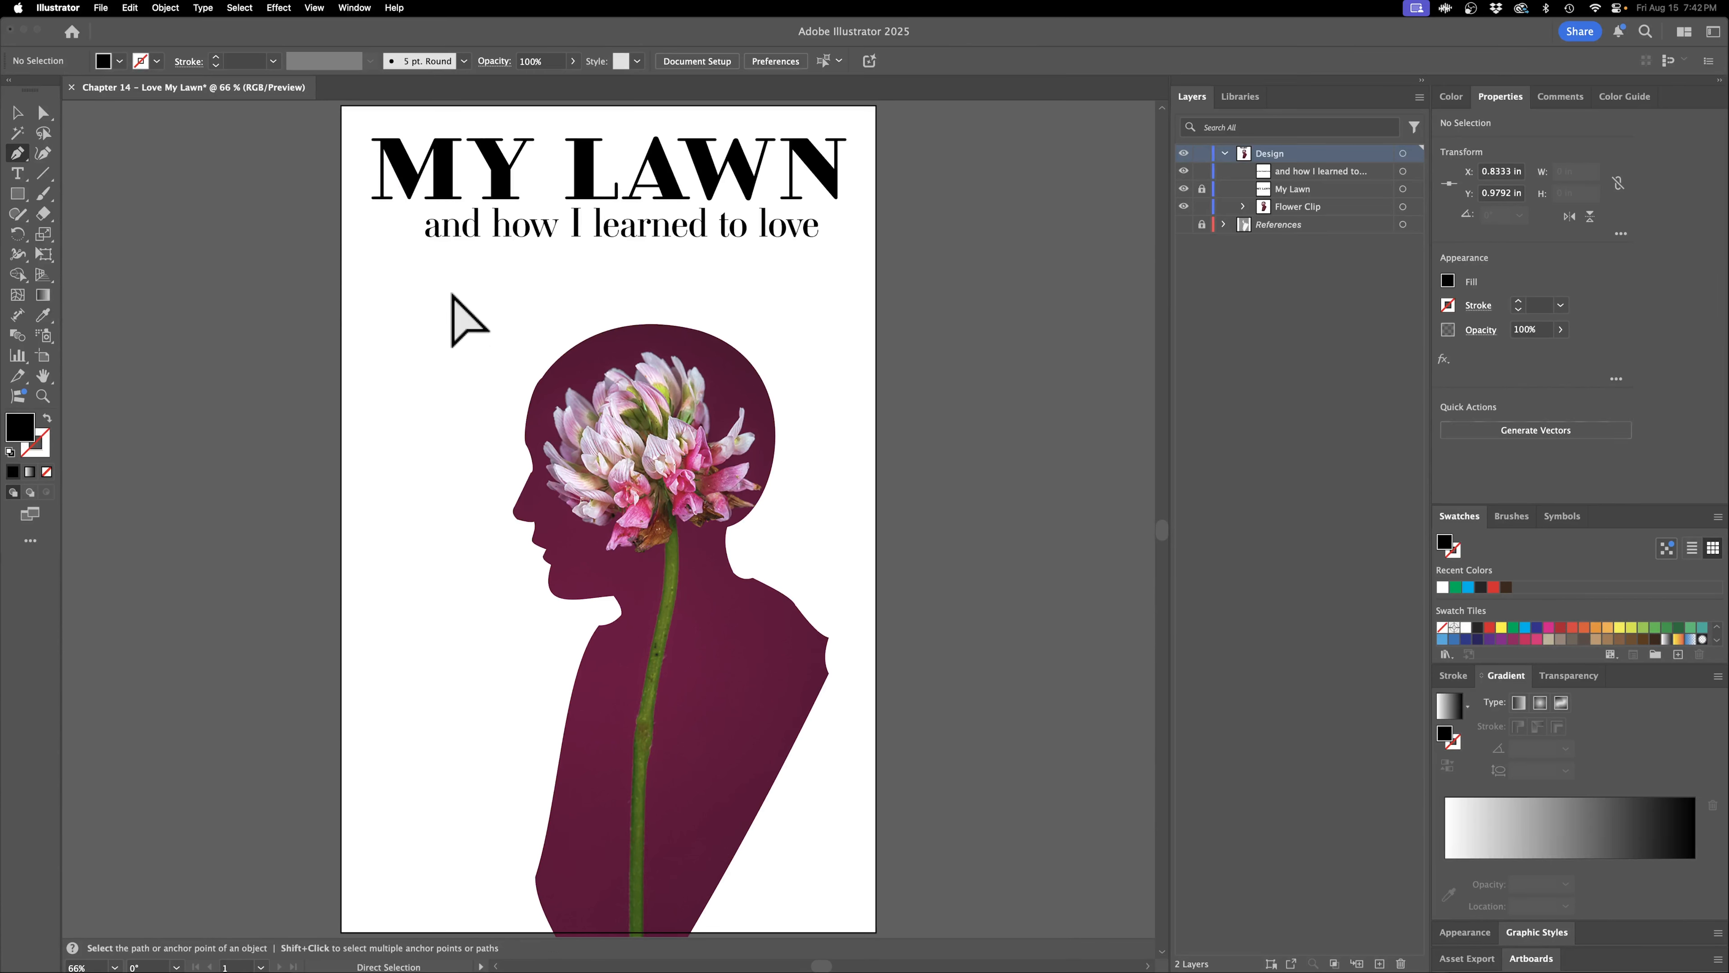
click(1285, 444)
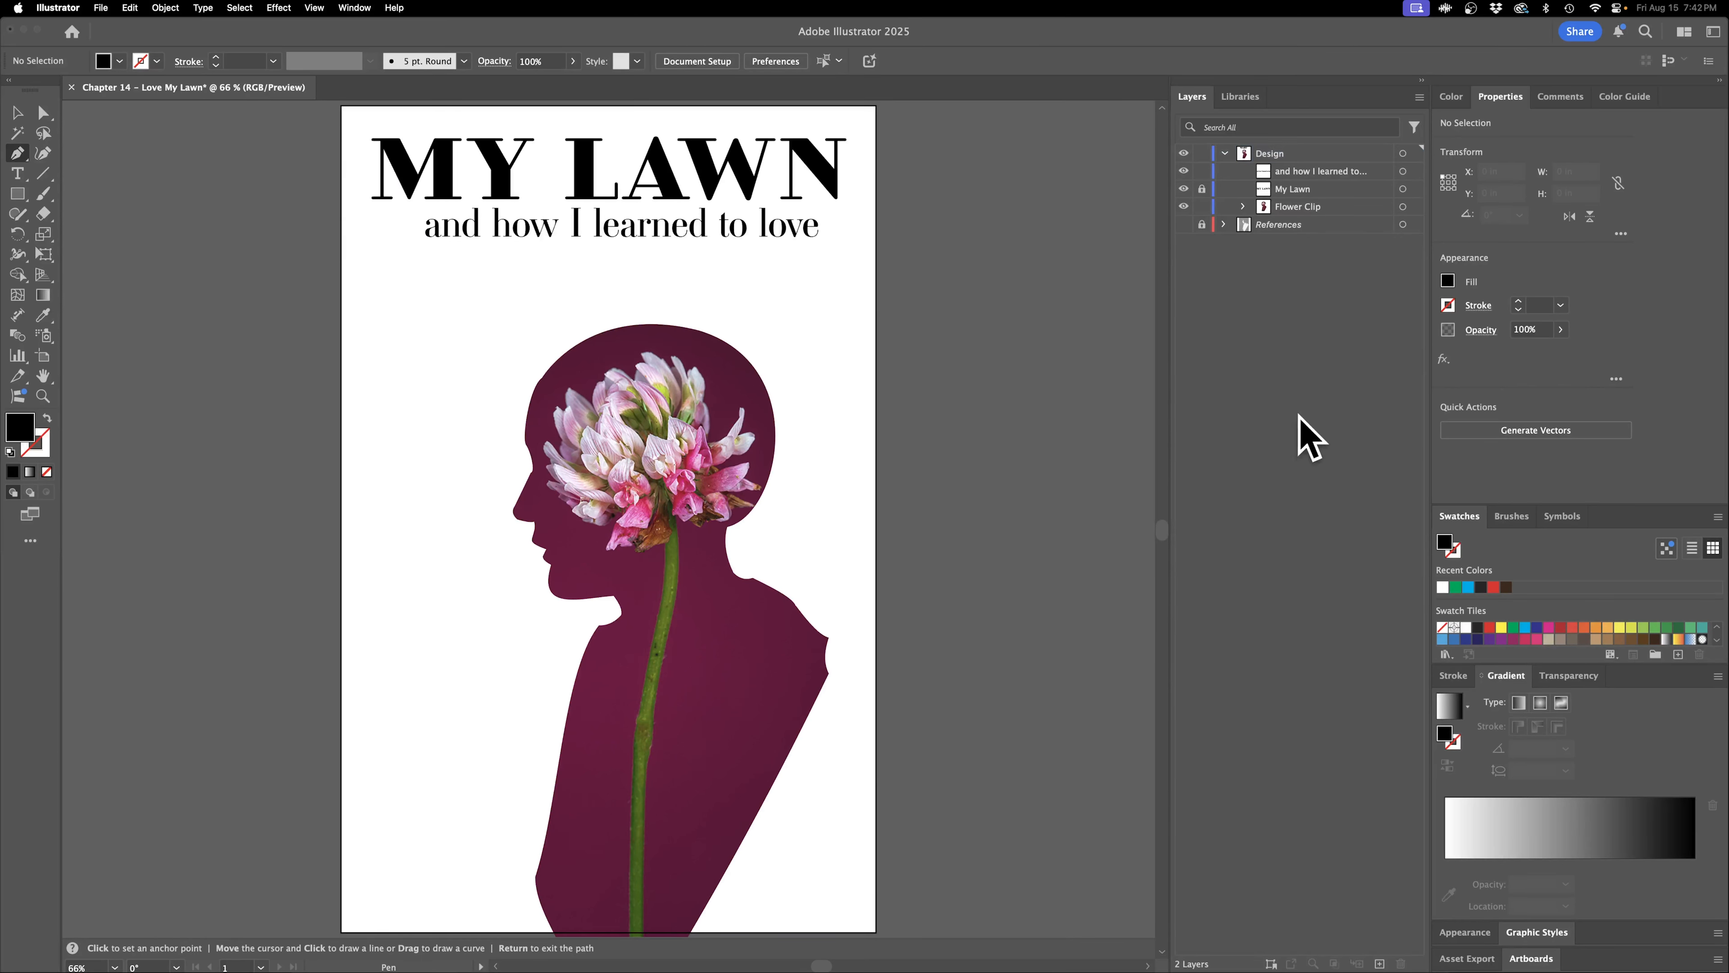
Lock the "and how I learned to love" line and add the text "the clover" just beneath it.
click(1201, 171)
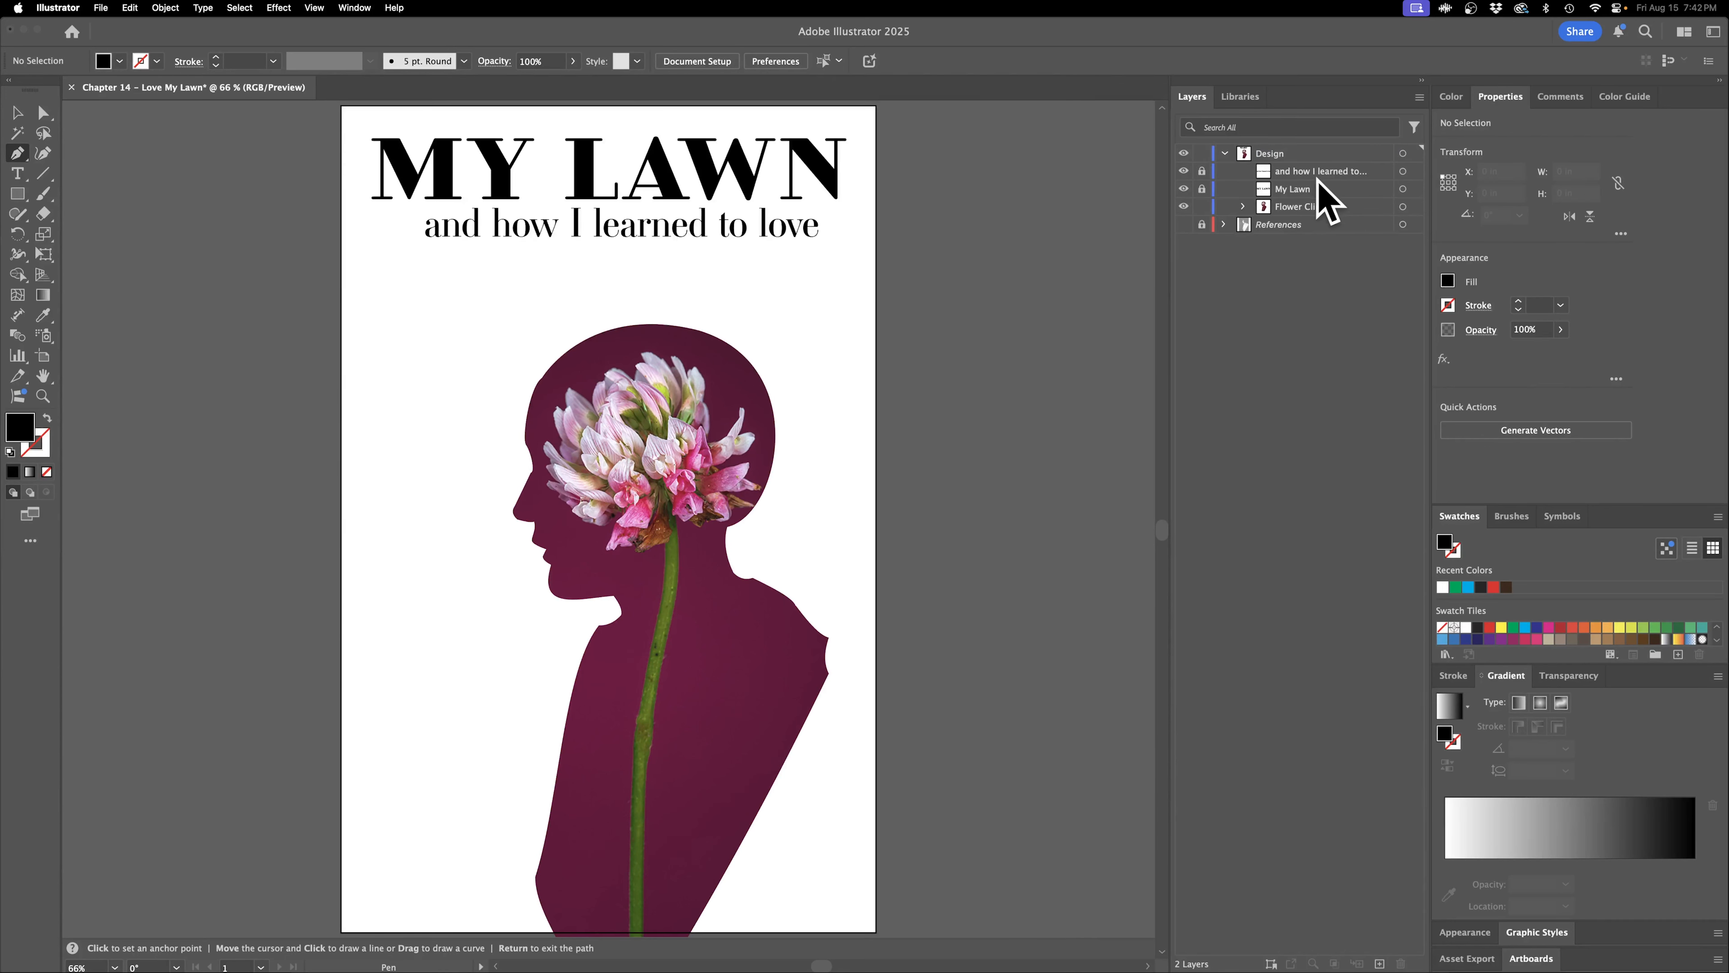
key(t)
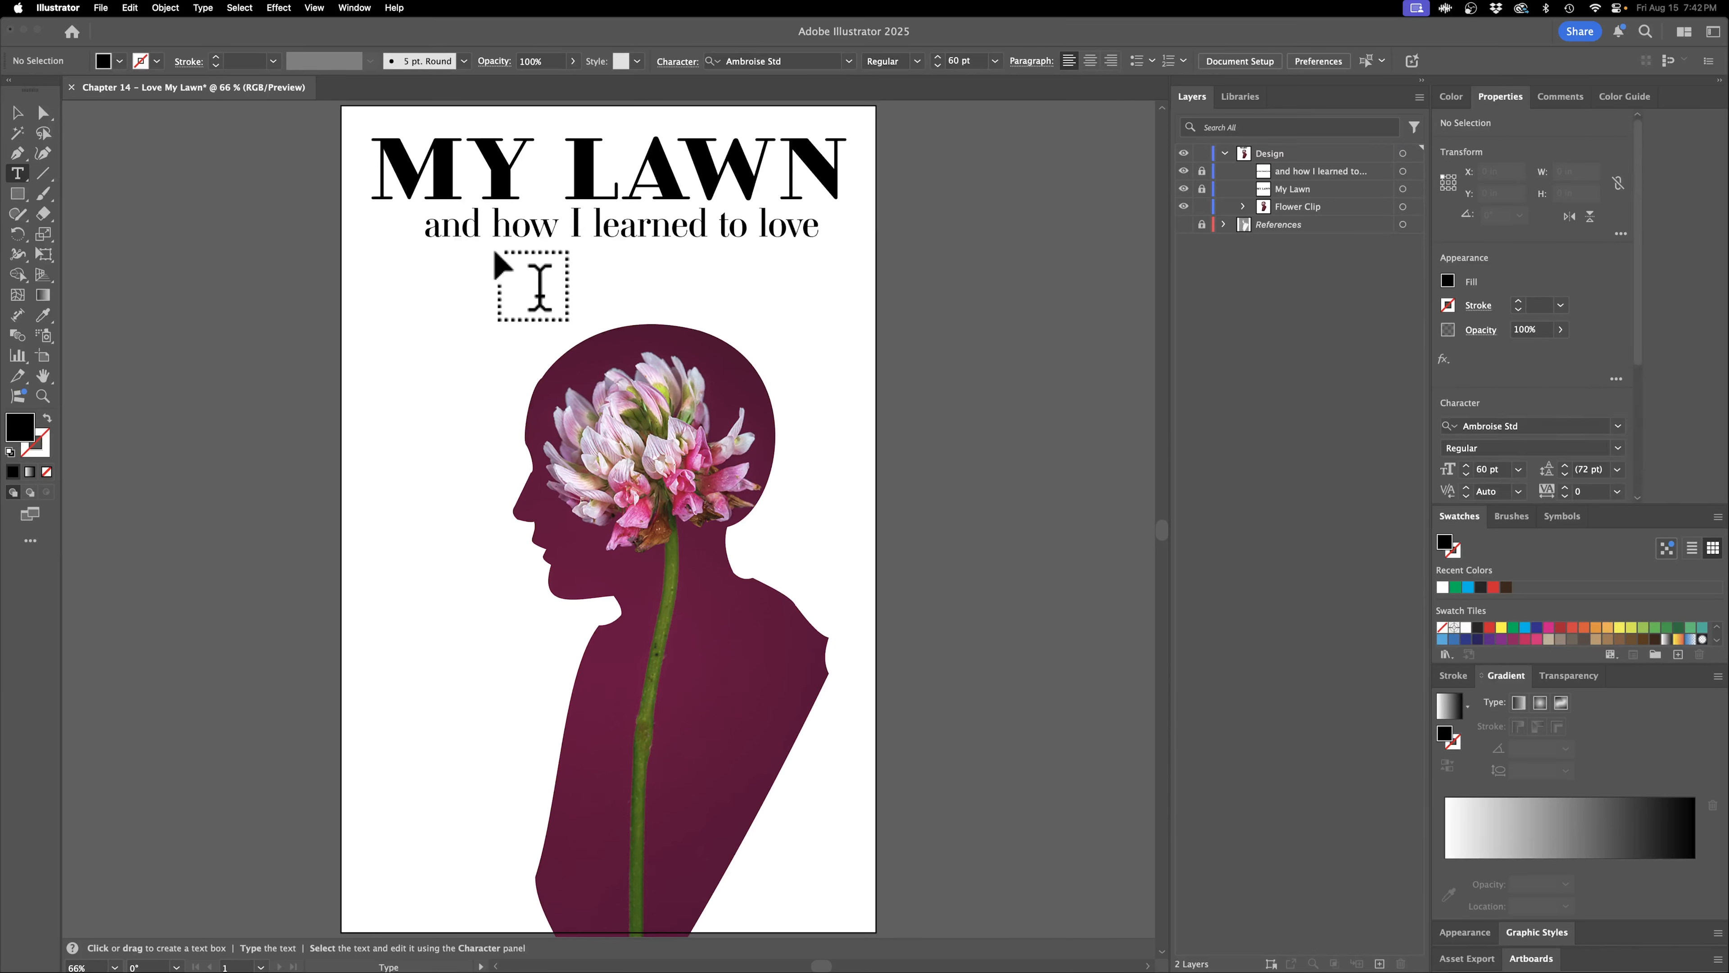
click(498, 261)
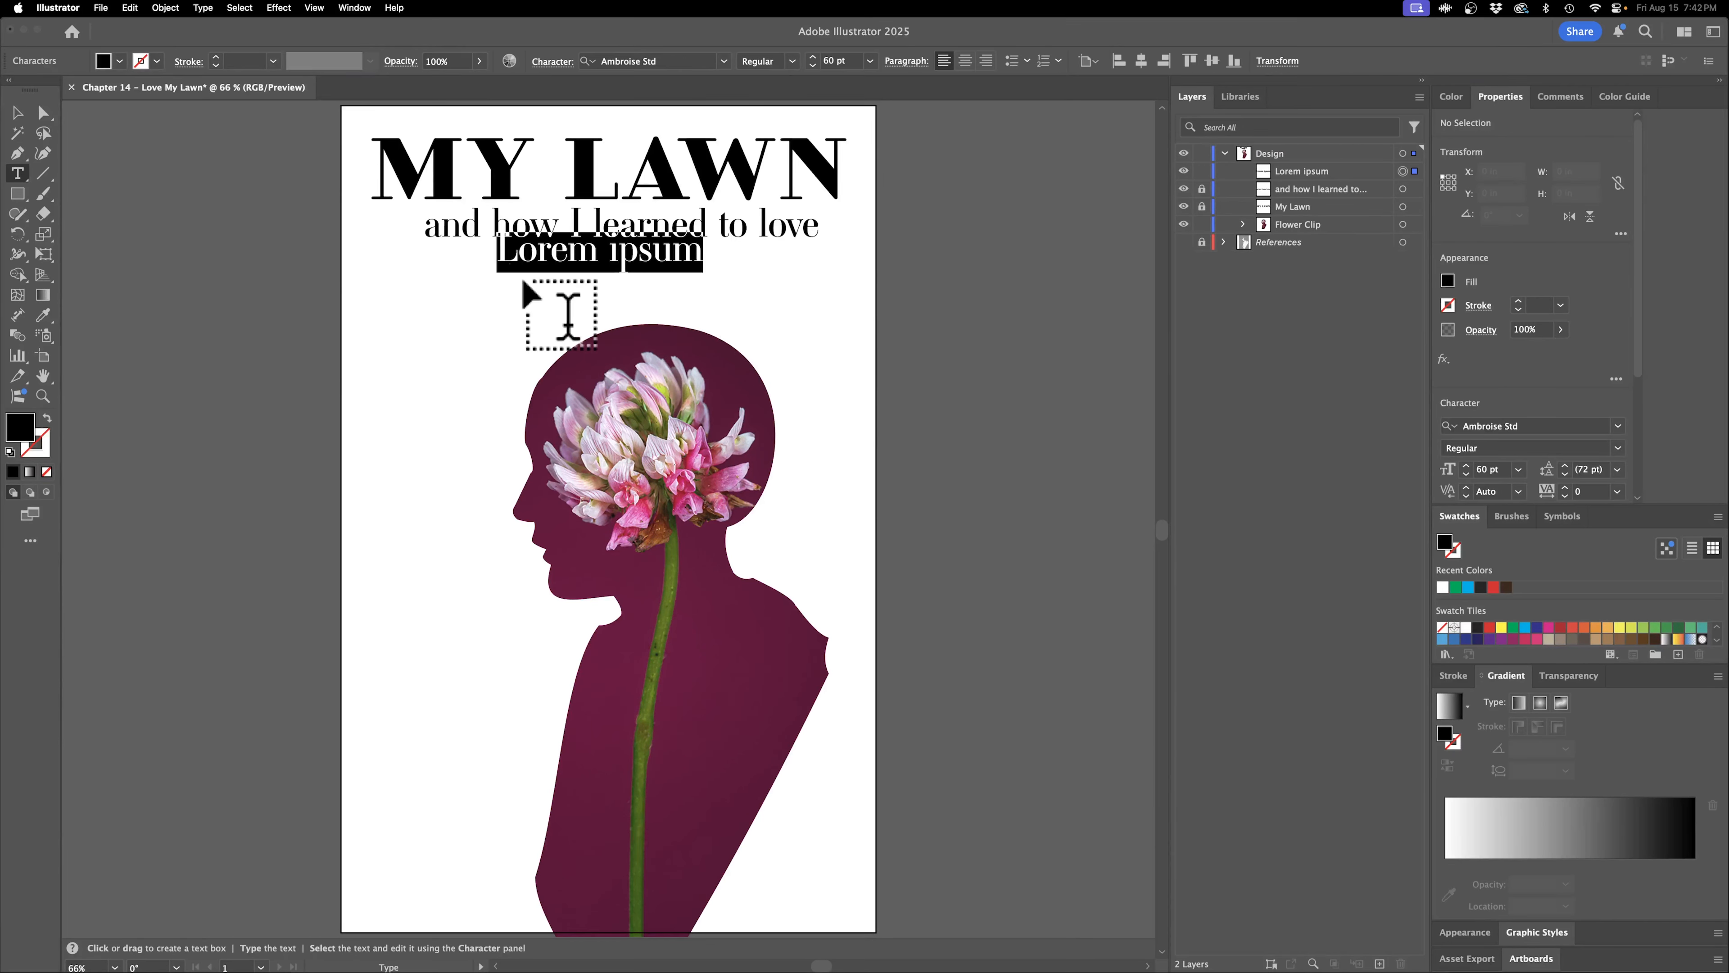
text(the clover)
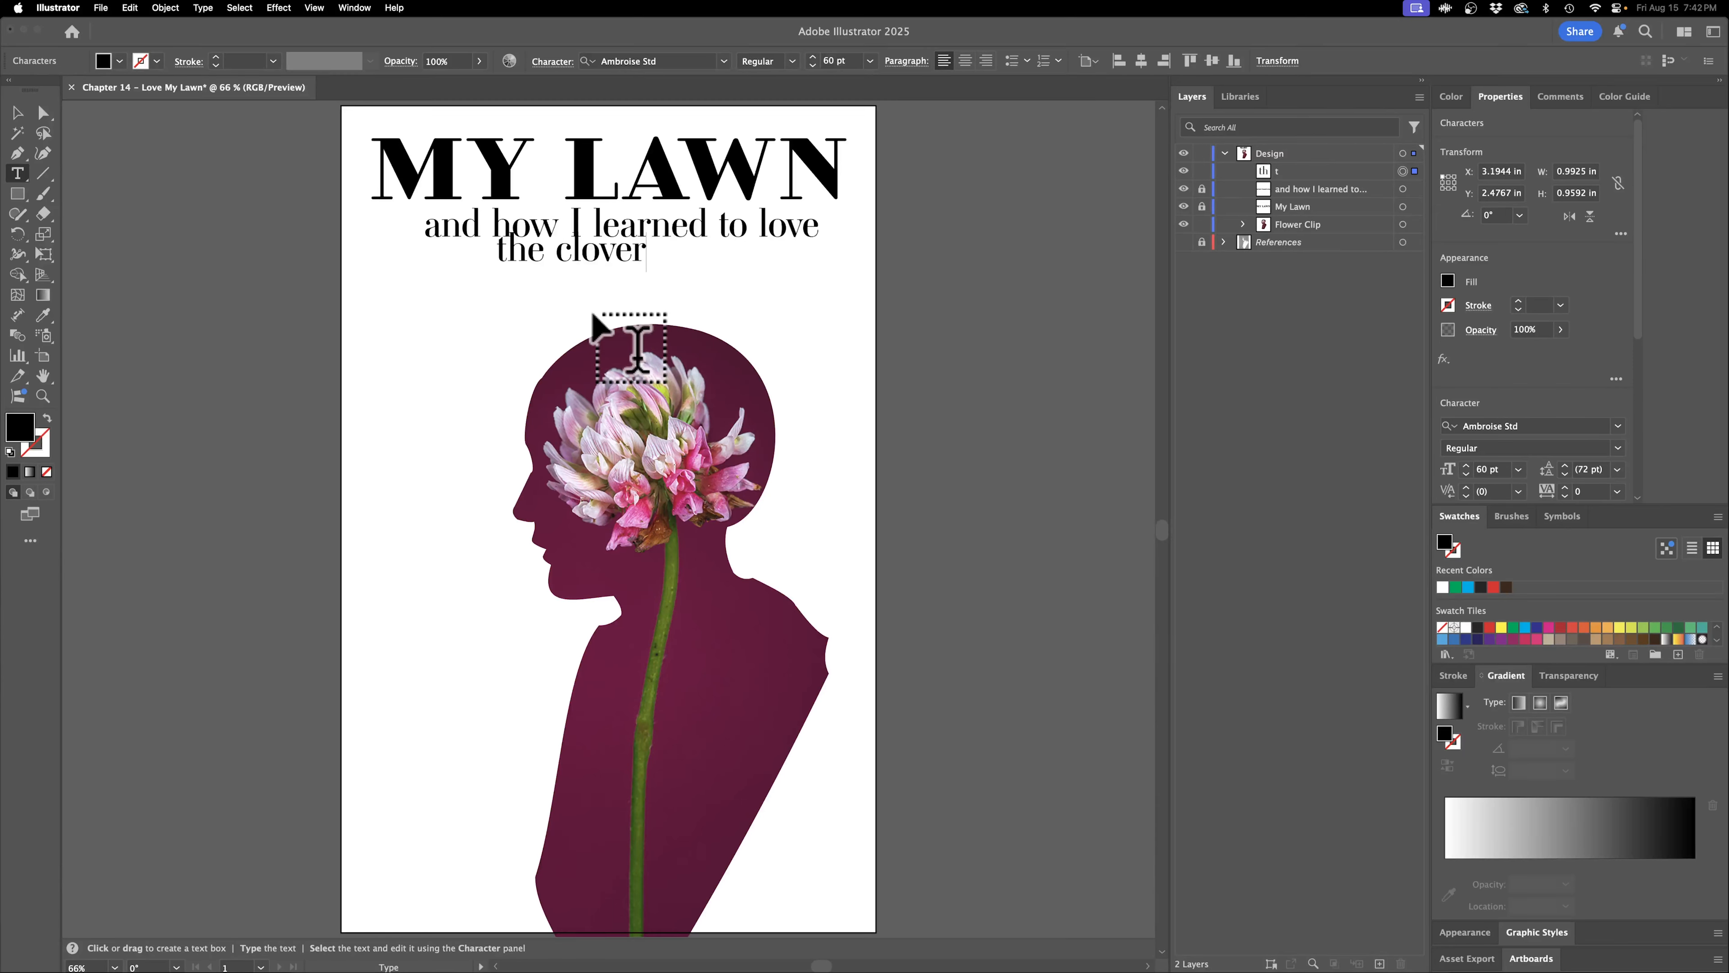
Position "the clover" below the "and how I learned to love" line at about X 2.36 in, Y 2.71 in.
click(17, 113)
drag(587, 257, 549, 273)
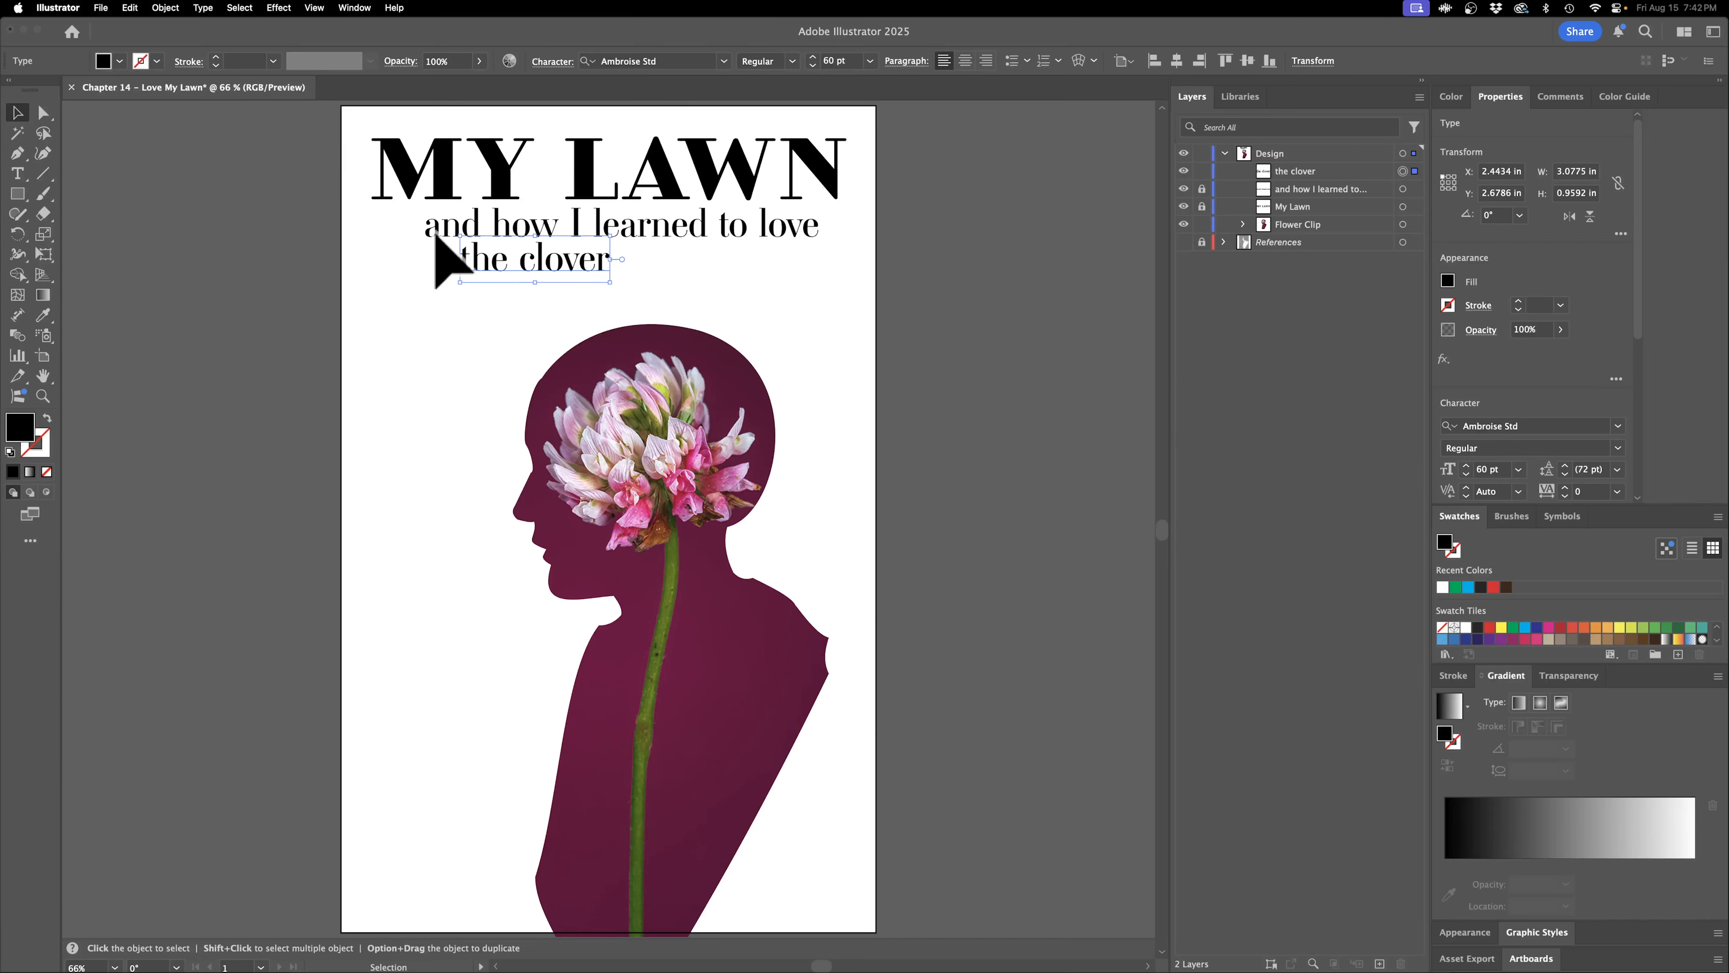
drag(511, 270, 504, 269)
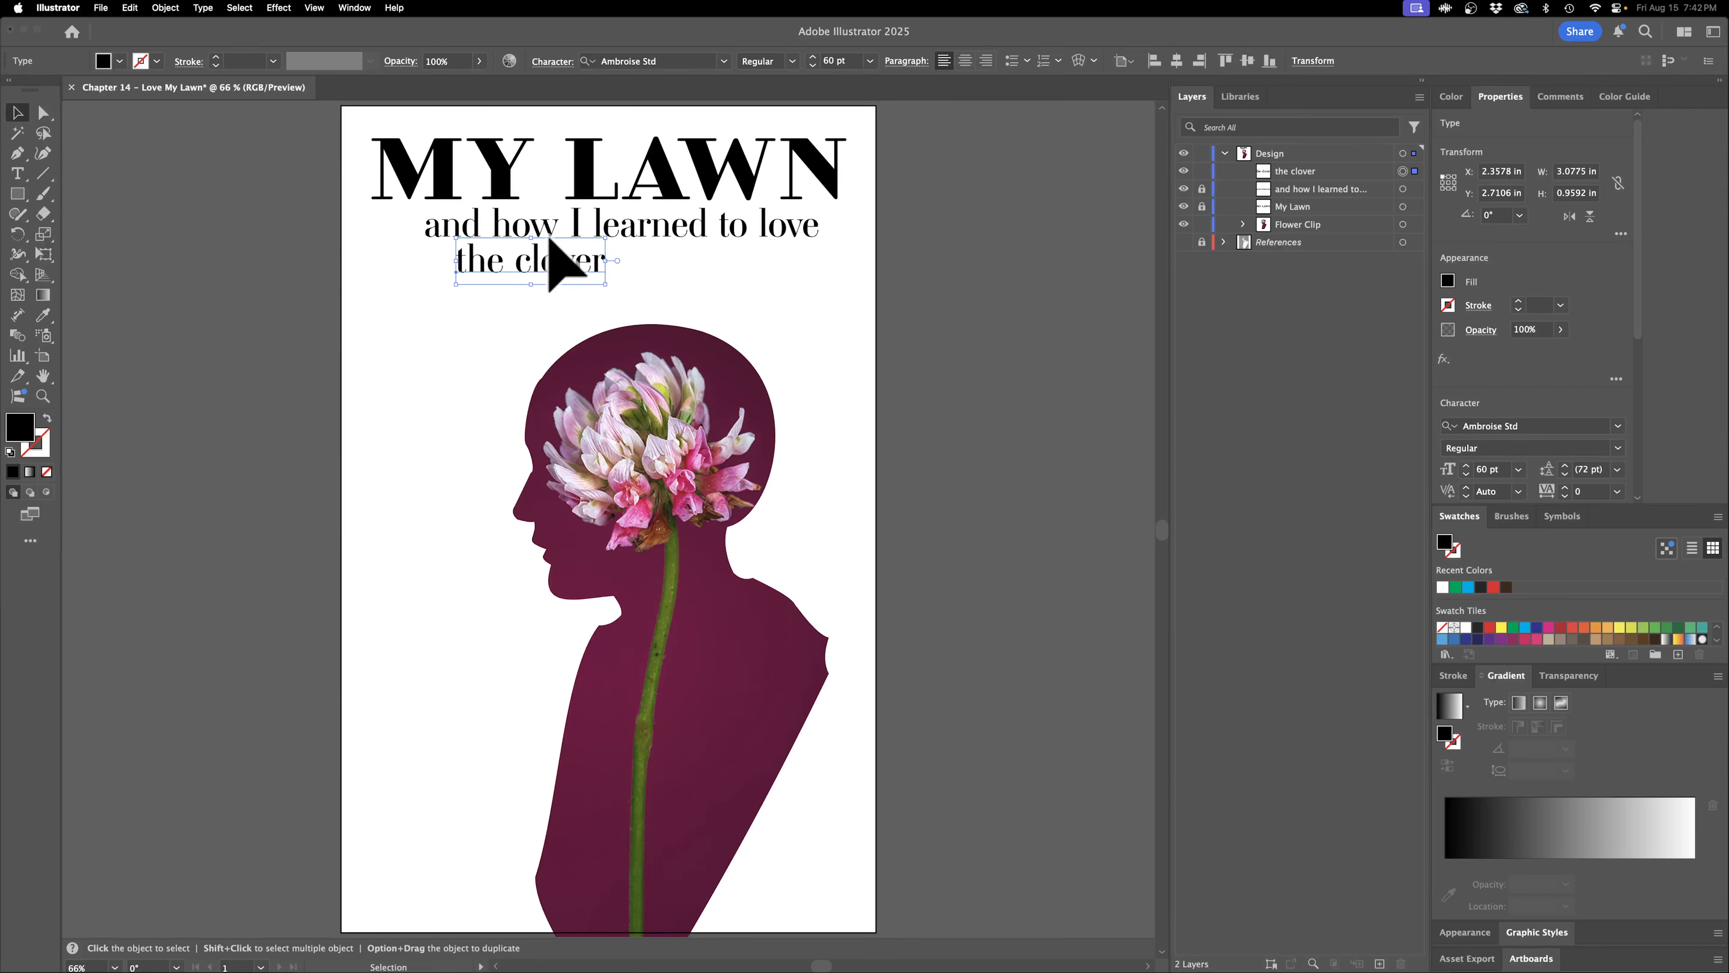
click(1059, 353)
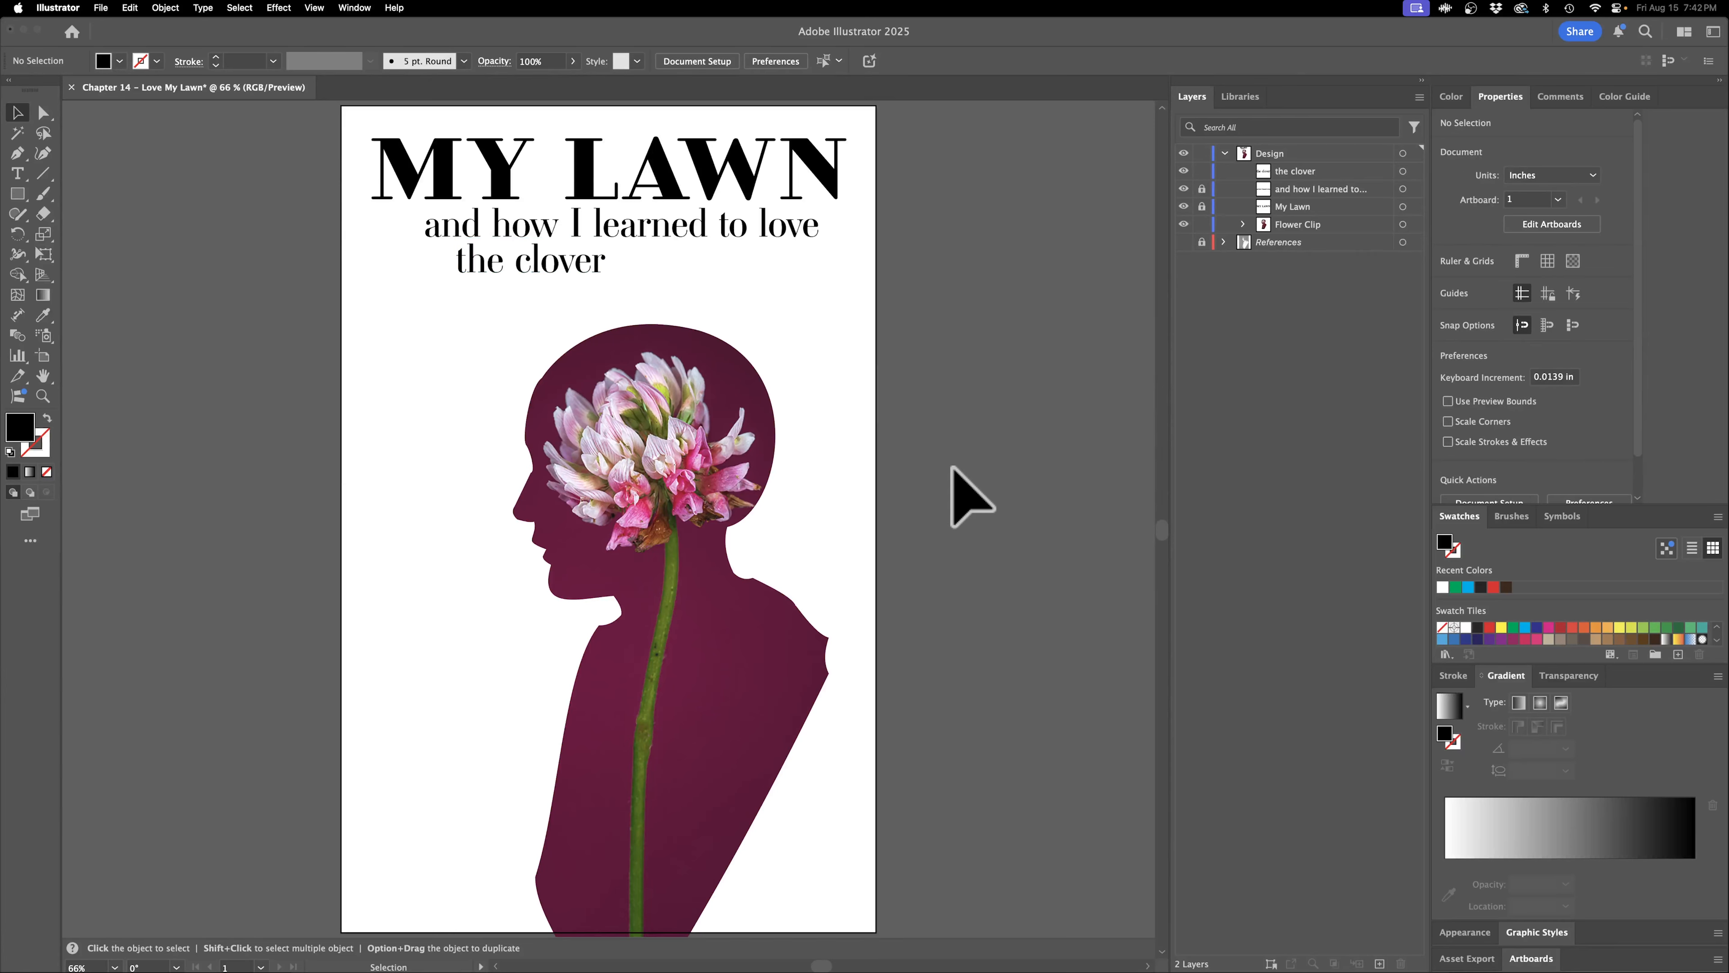
Unlock the "and how I learned to love" line and nudge it together with "the clover" to X 1.7361 in, Y 2.0044 in.
click(558, 269)
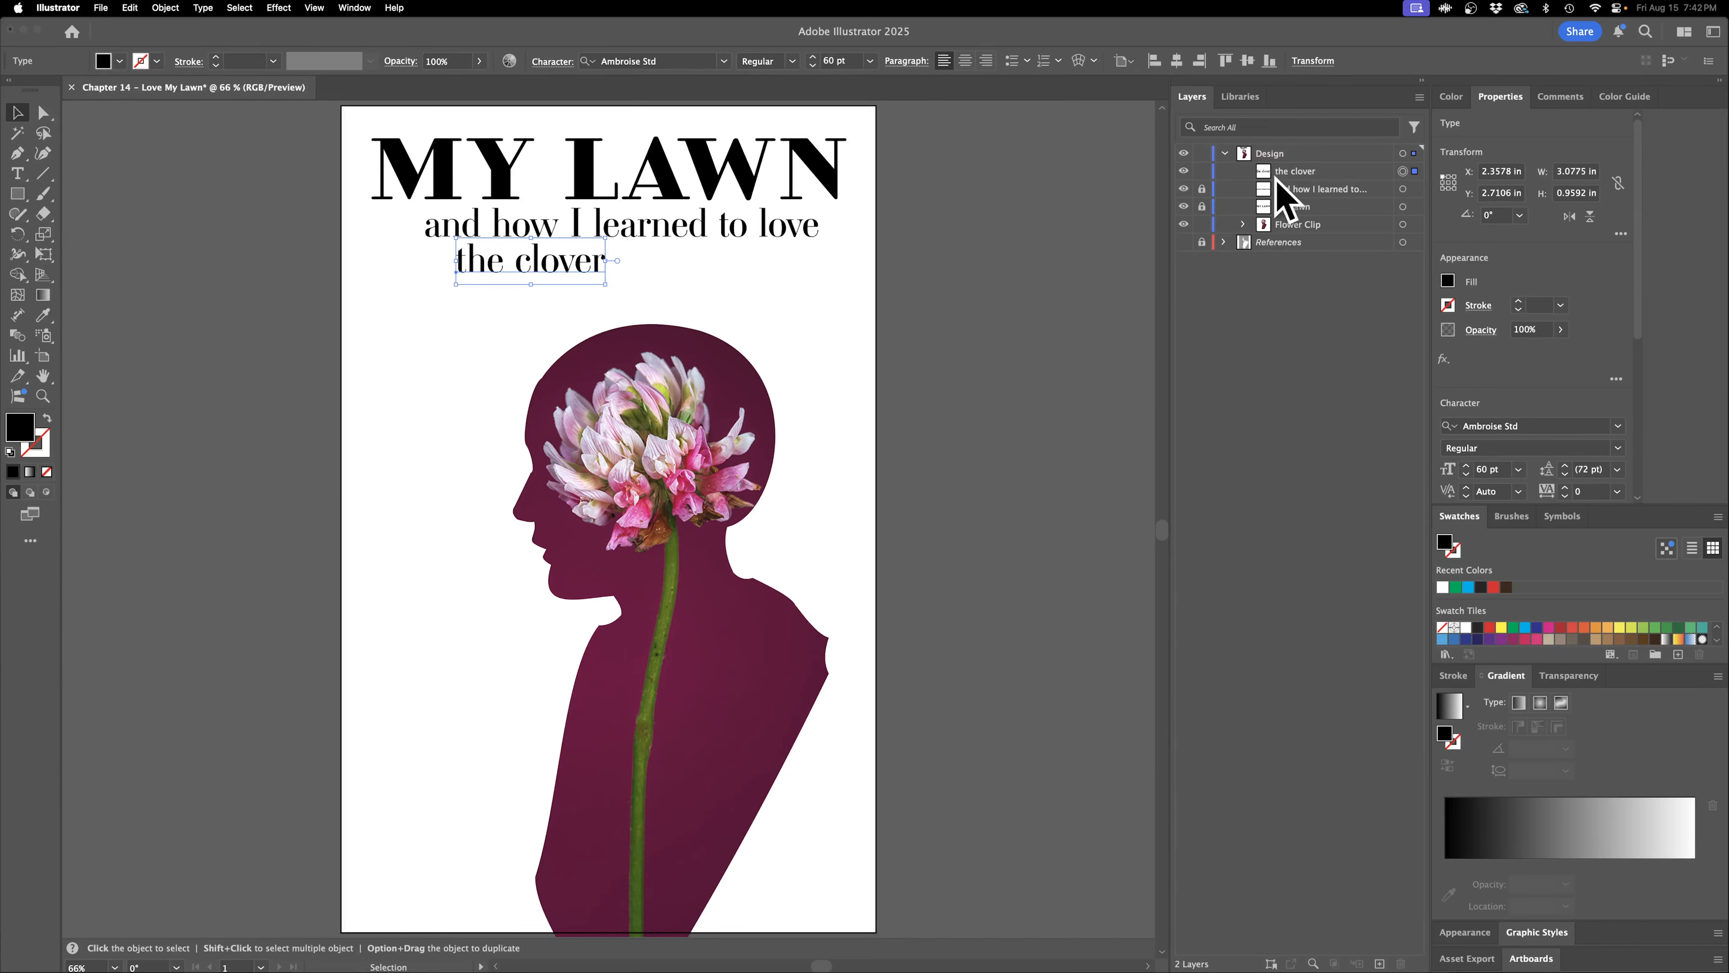
click(1202, 188)
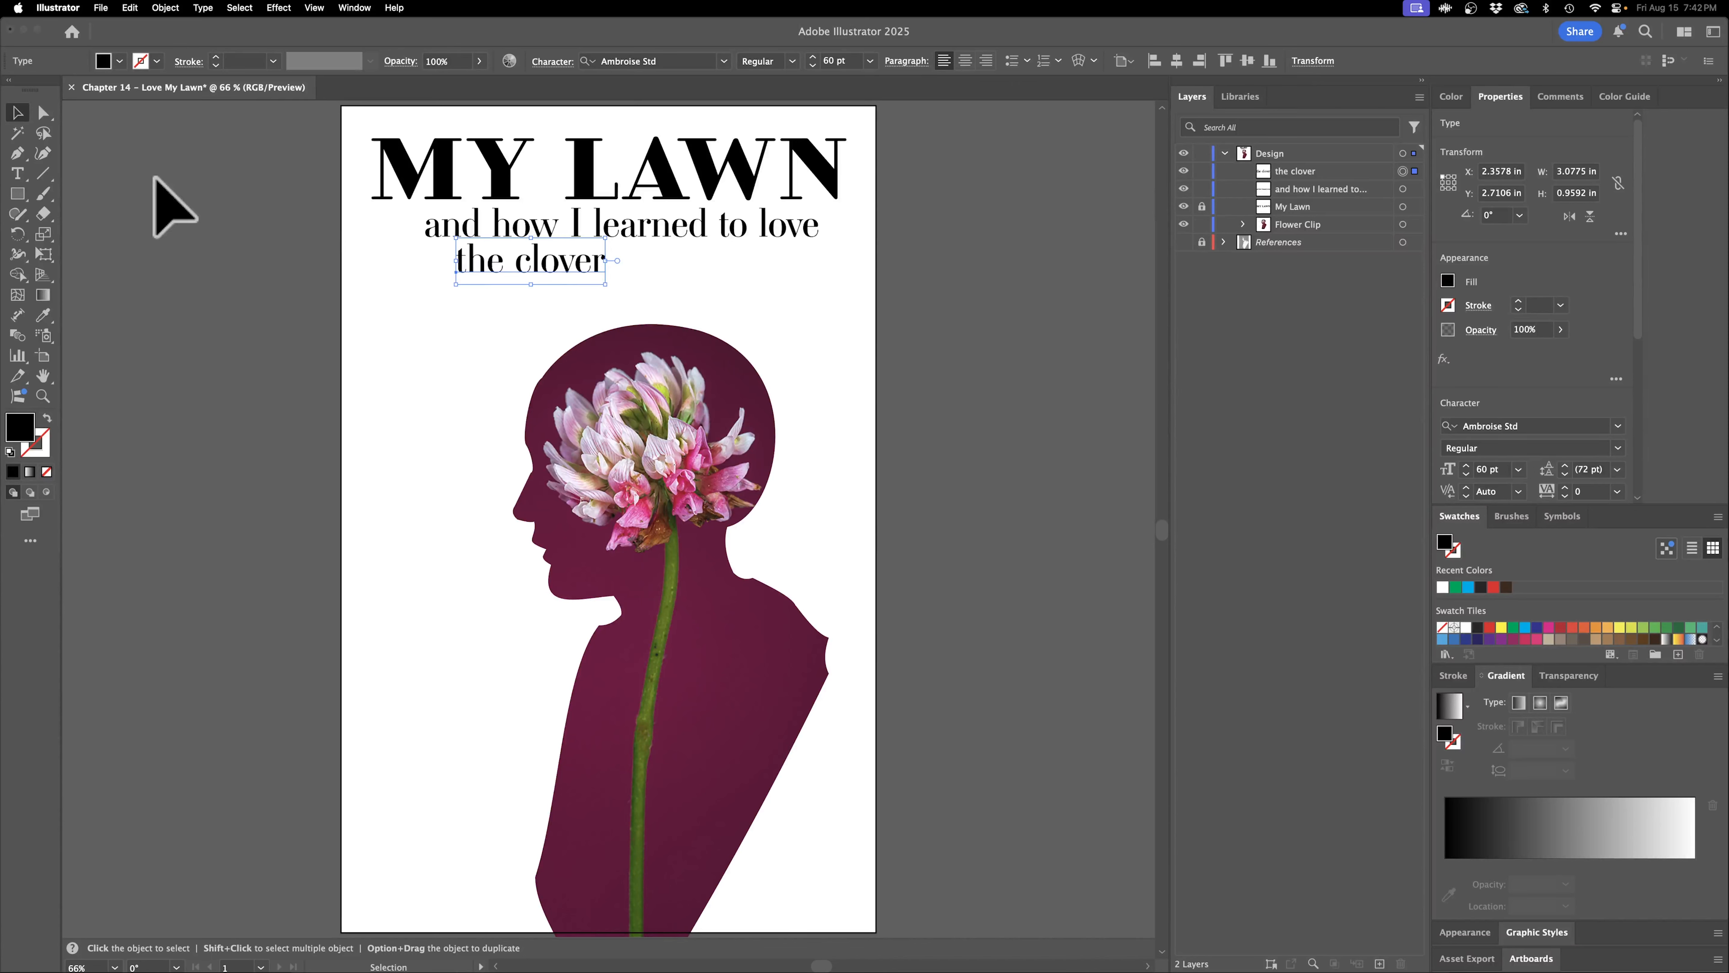
shift+click(664, 218)
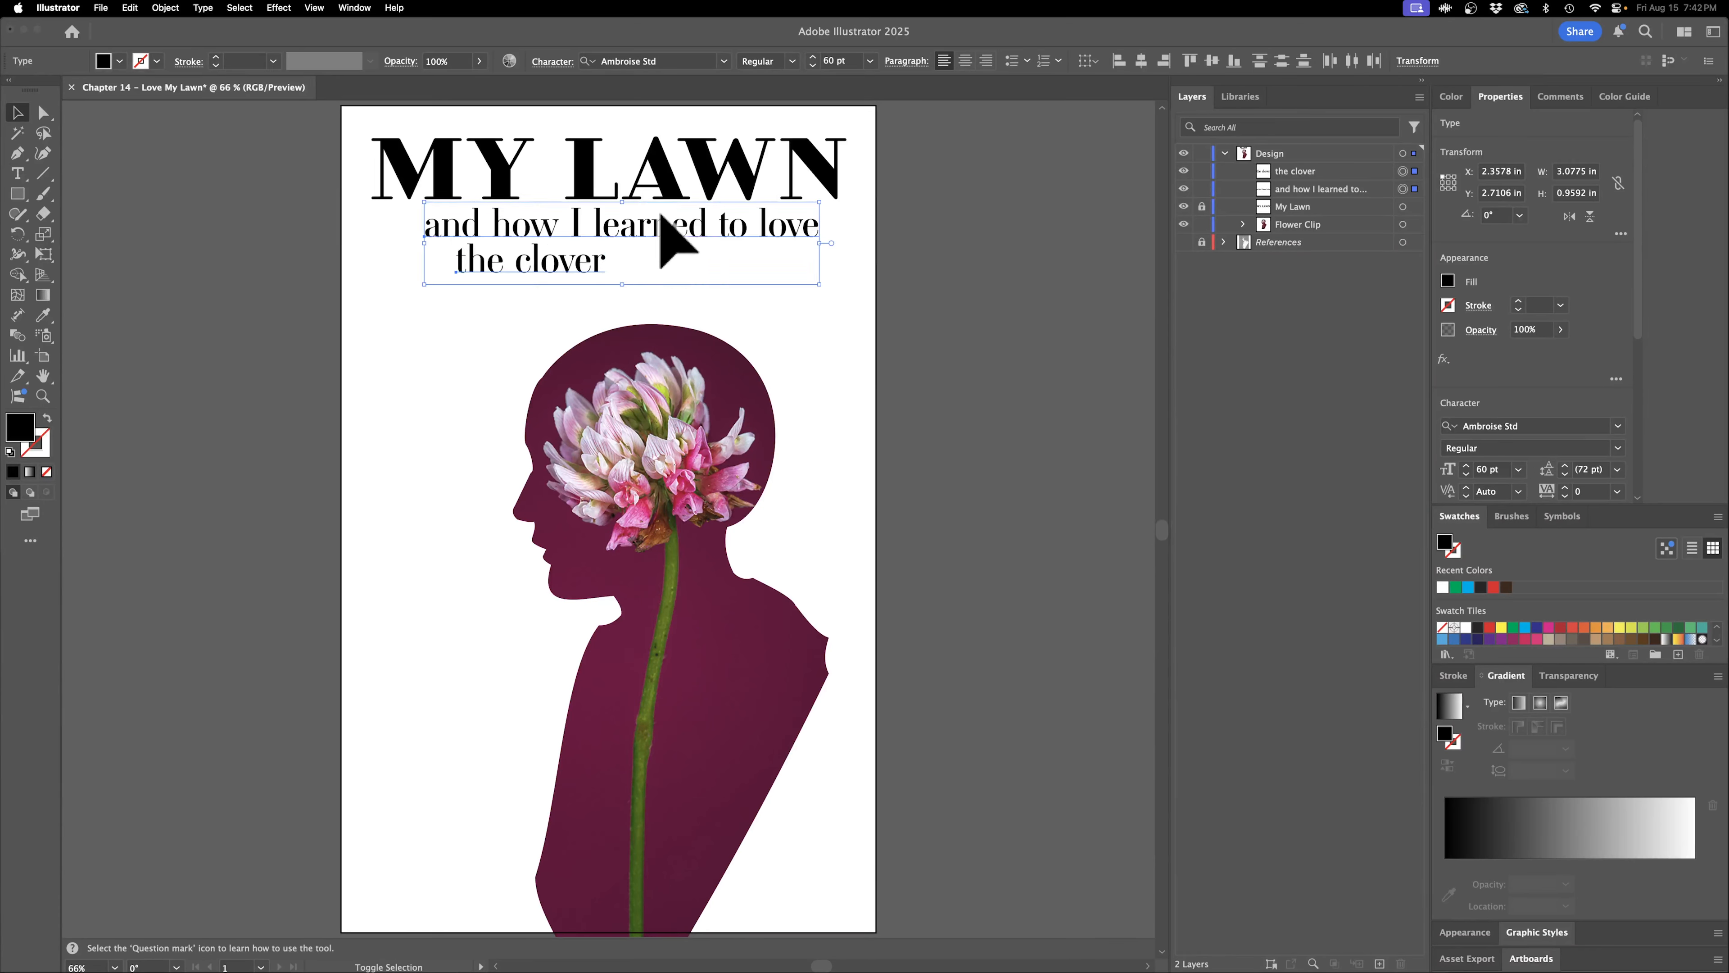
key(Right)
key(Right)
key(Down)
key(Down)
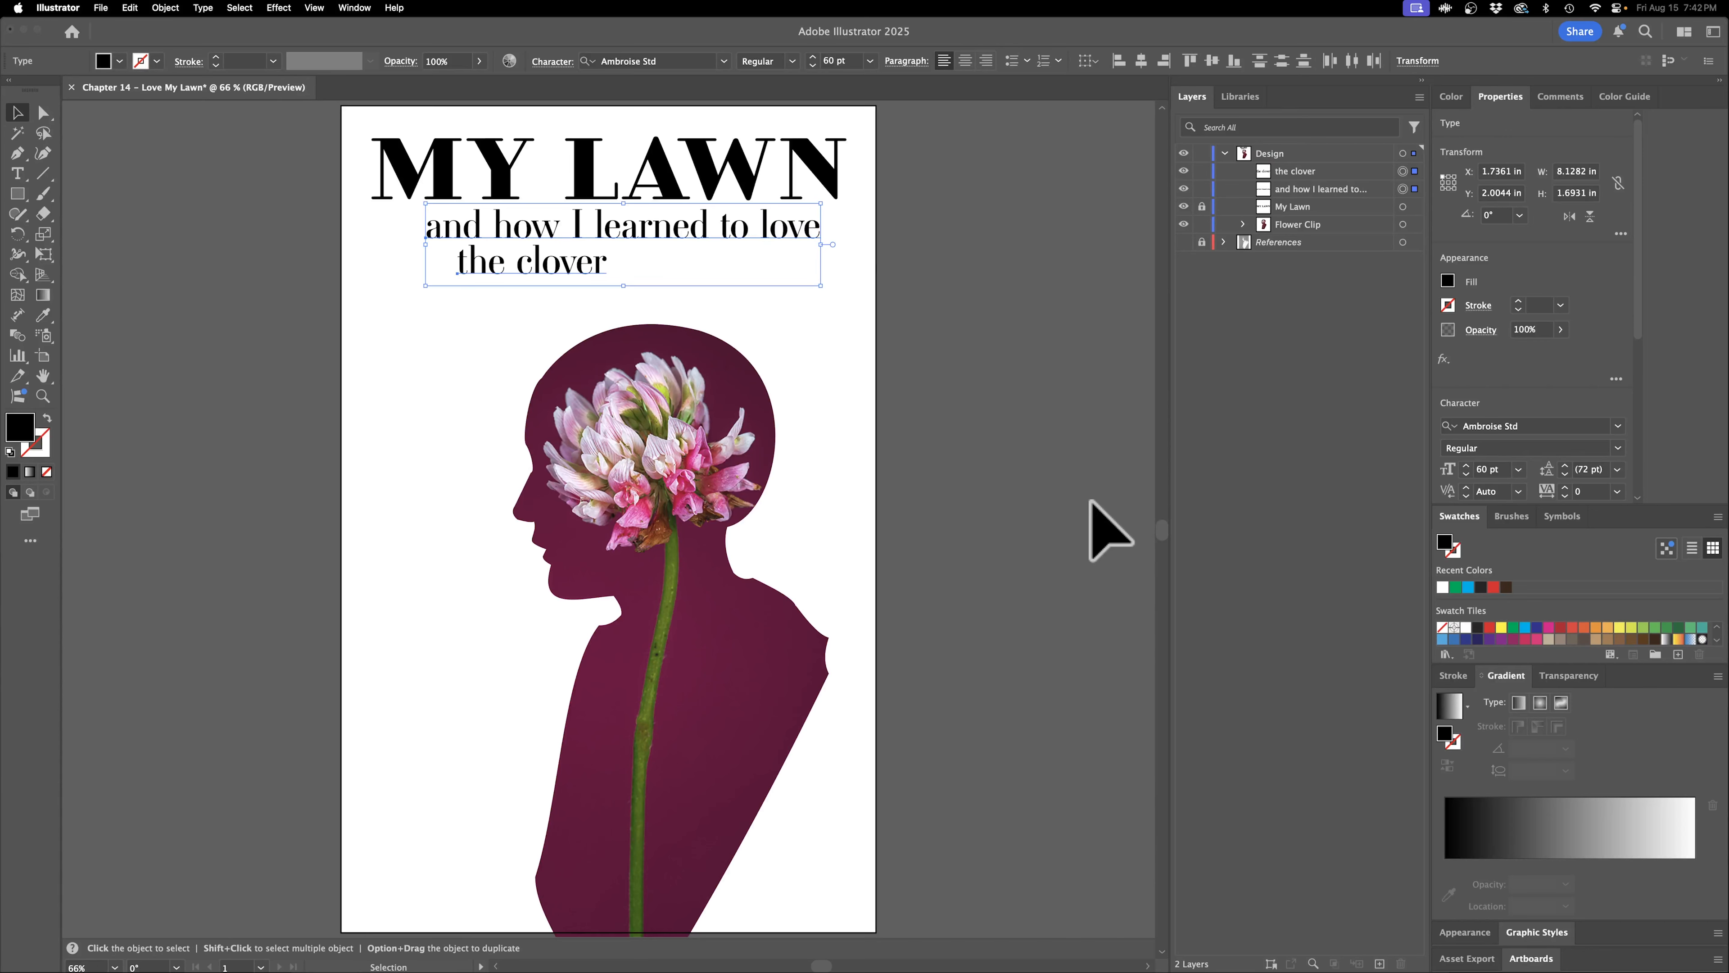
click(695, 278)
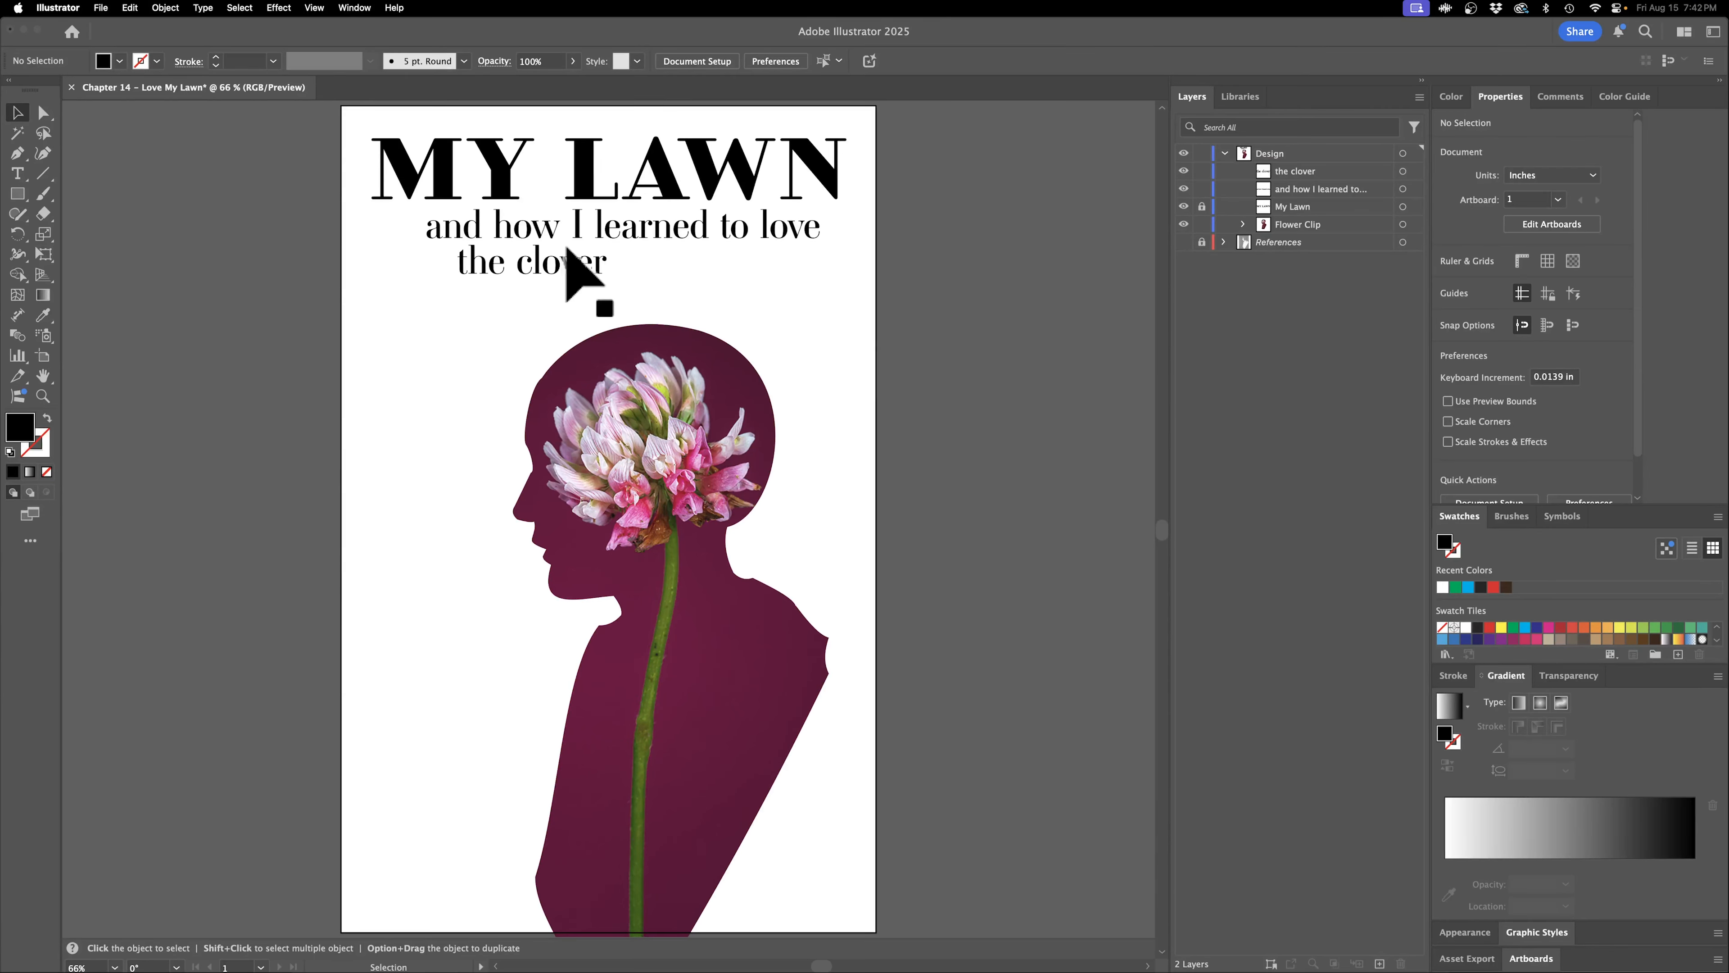
Group the two smaller text lines under the name "subtitle" and rename the "My Lawn" text object "Title".
click(606, 227)
shift+click(584, 269)
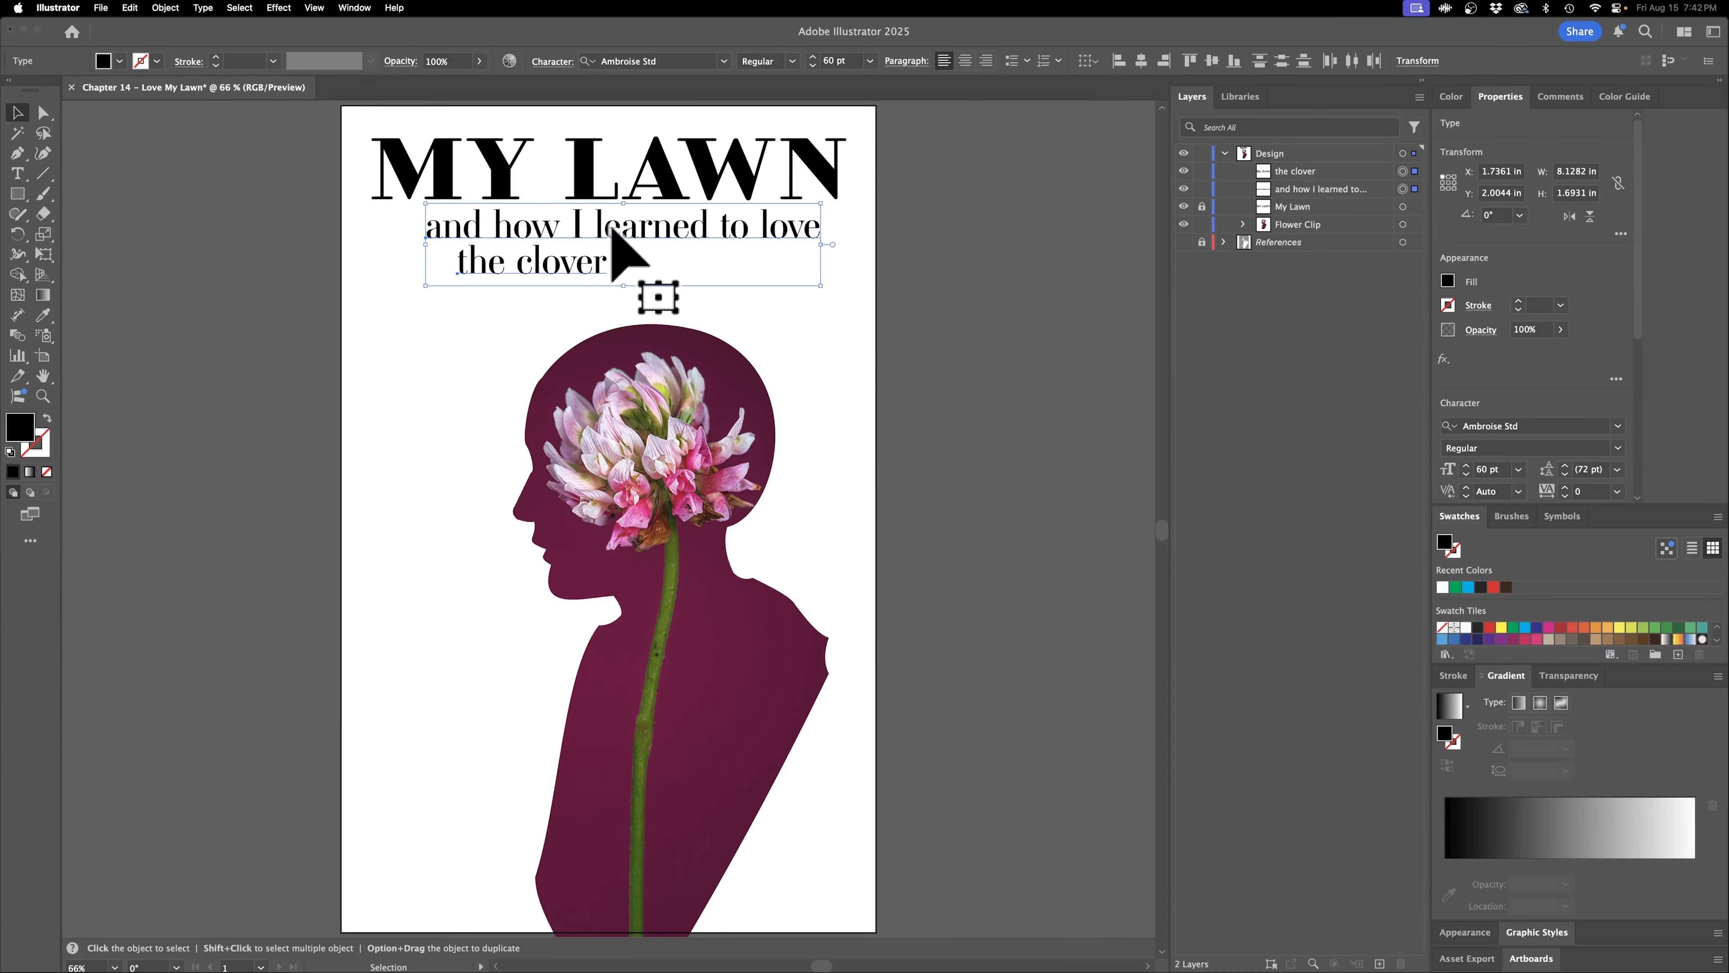
key(super+g)
double_click(1293, 171)
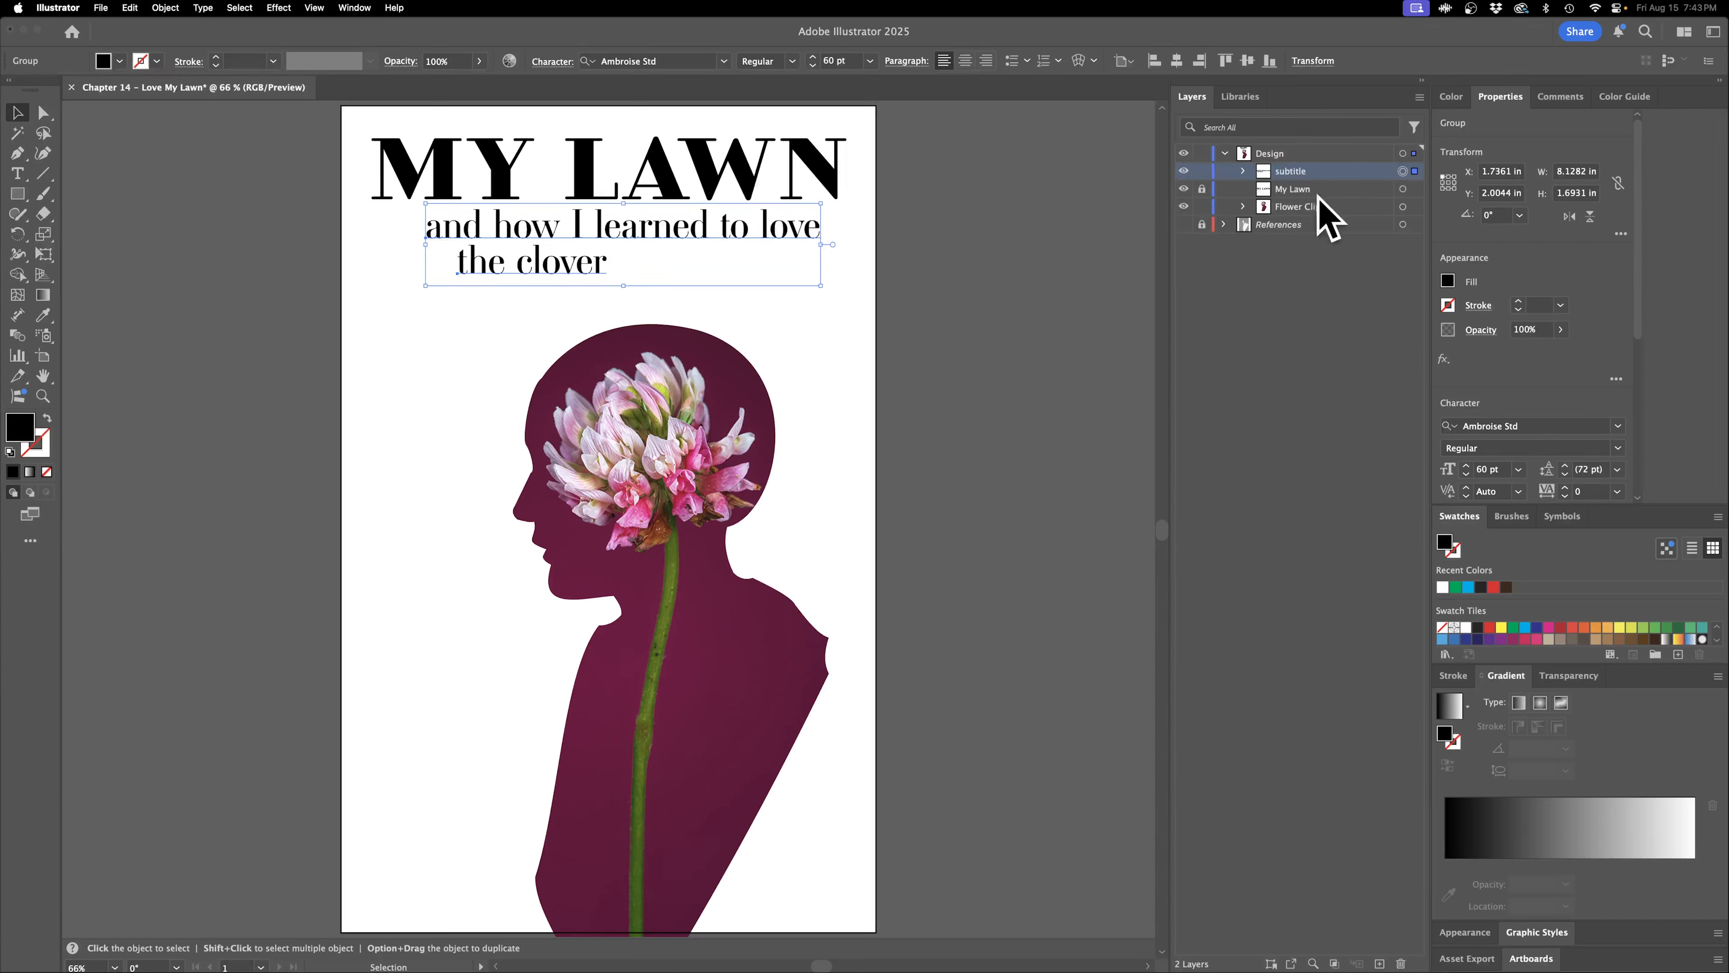
double_click(1301, 189)
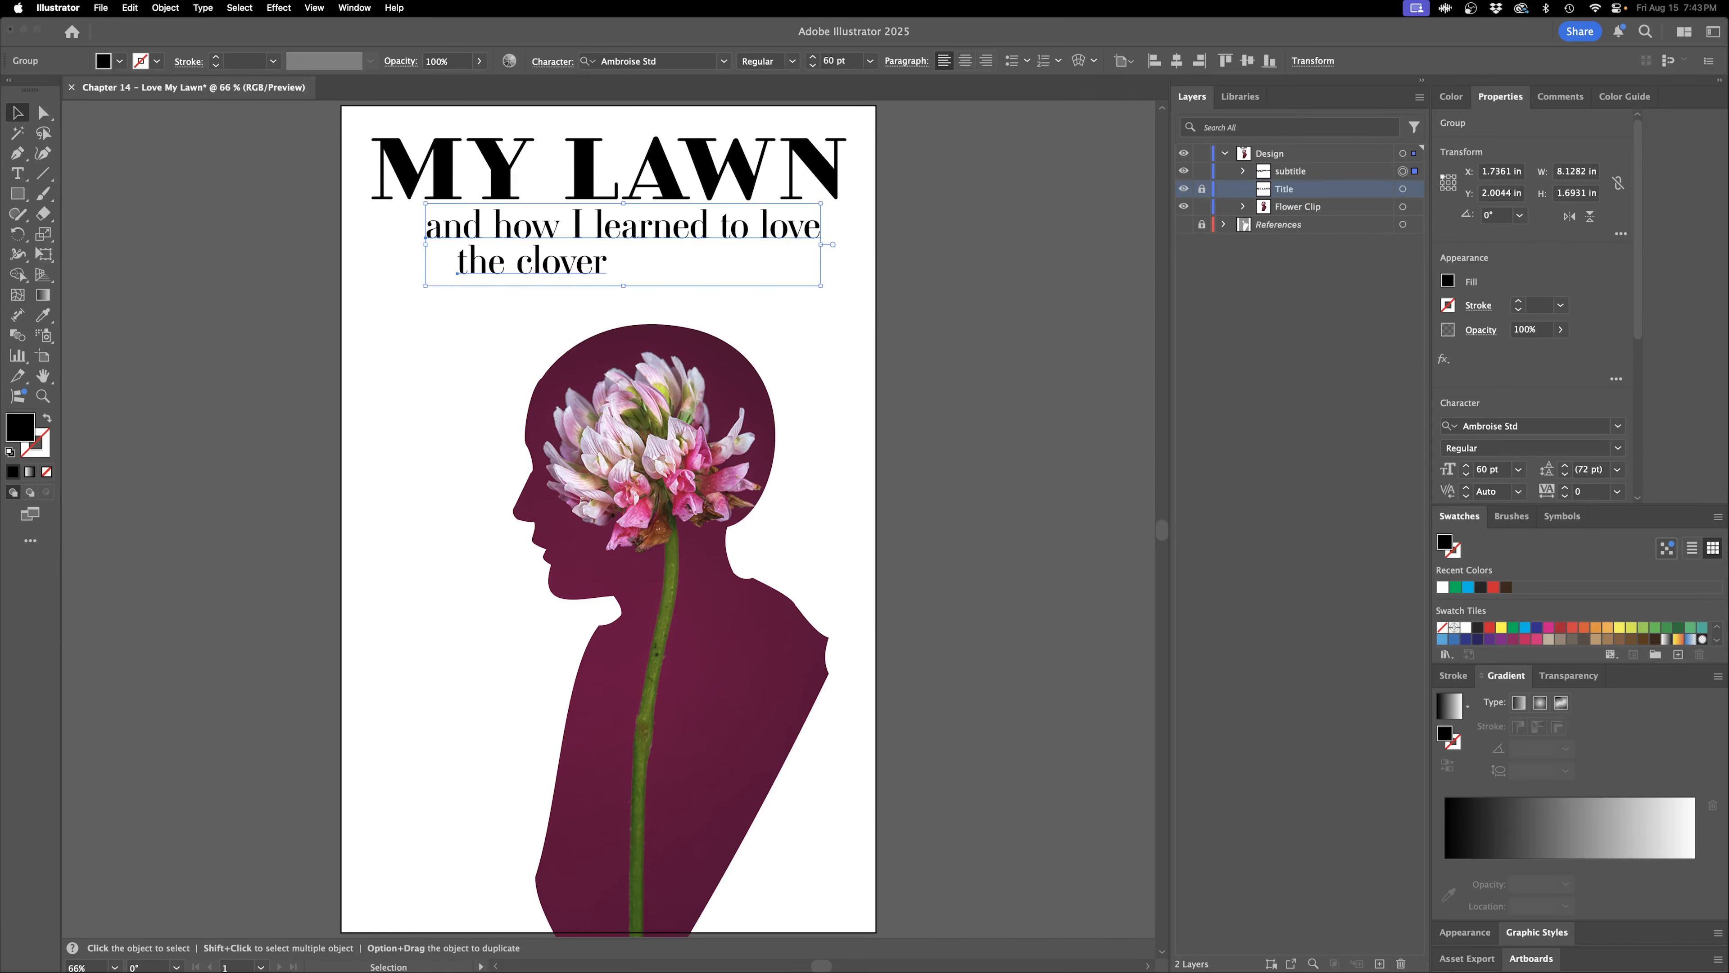
Unlock the Title object and fill both the title and the subtitle group with a dark brown swatch.
click(1201, 188)
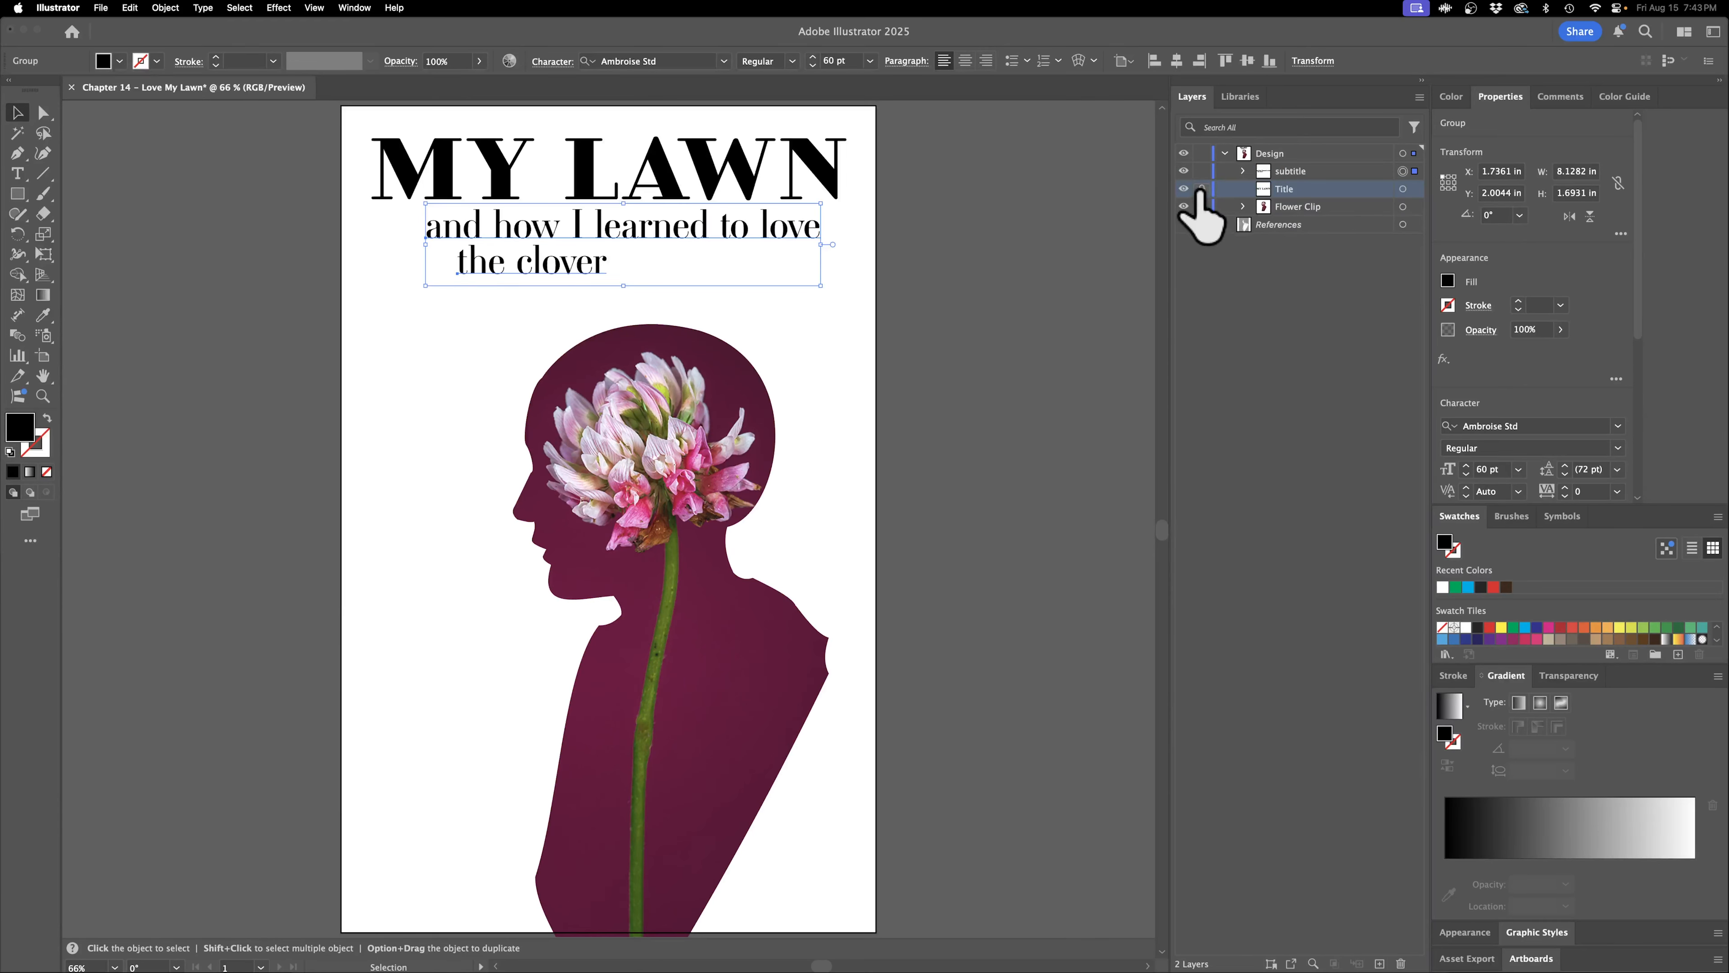
click(1415, 188)
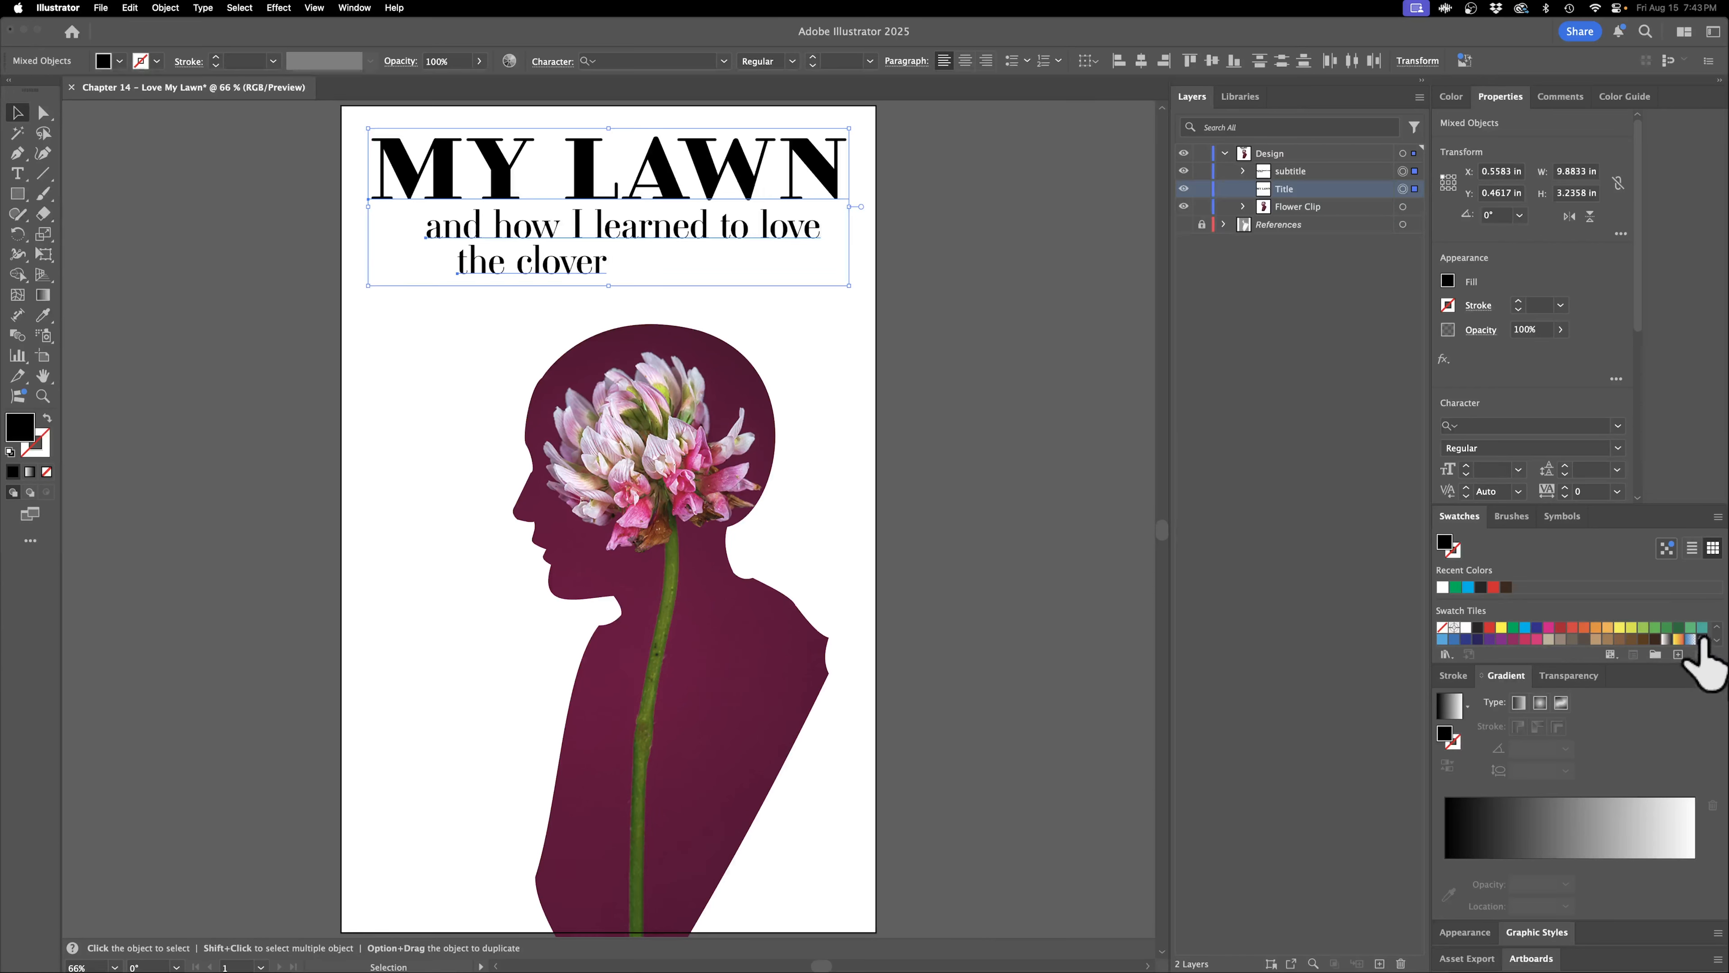
scroll(1715, 638, down, 1)
scroll(1719, 628, up, 1)
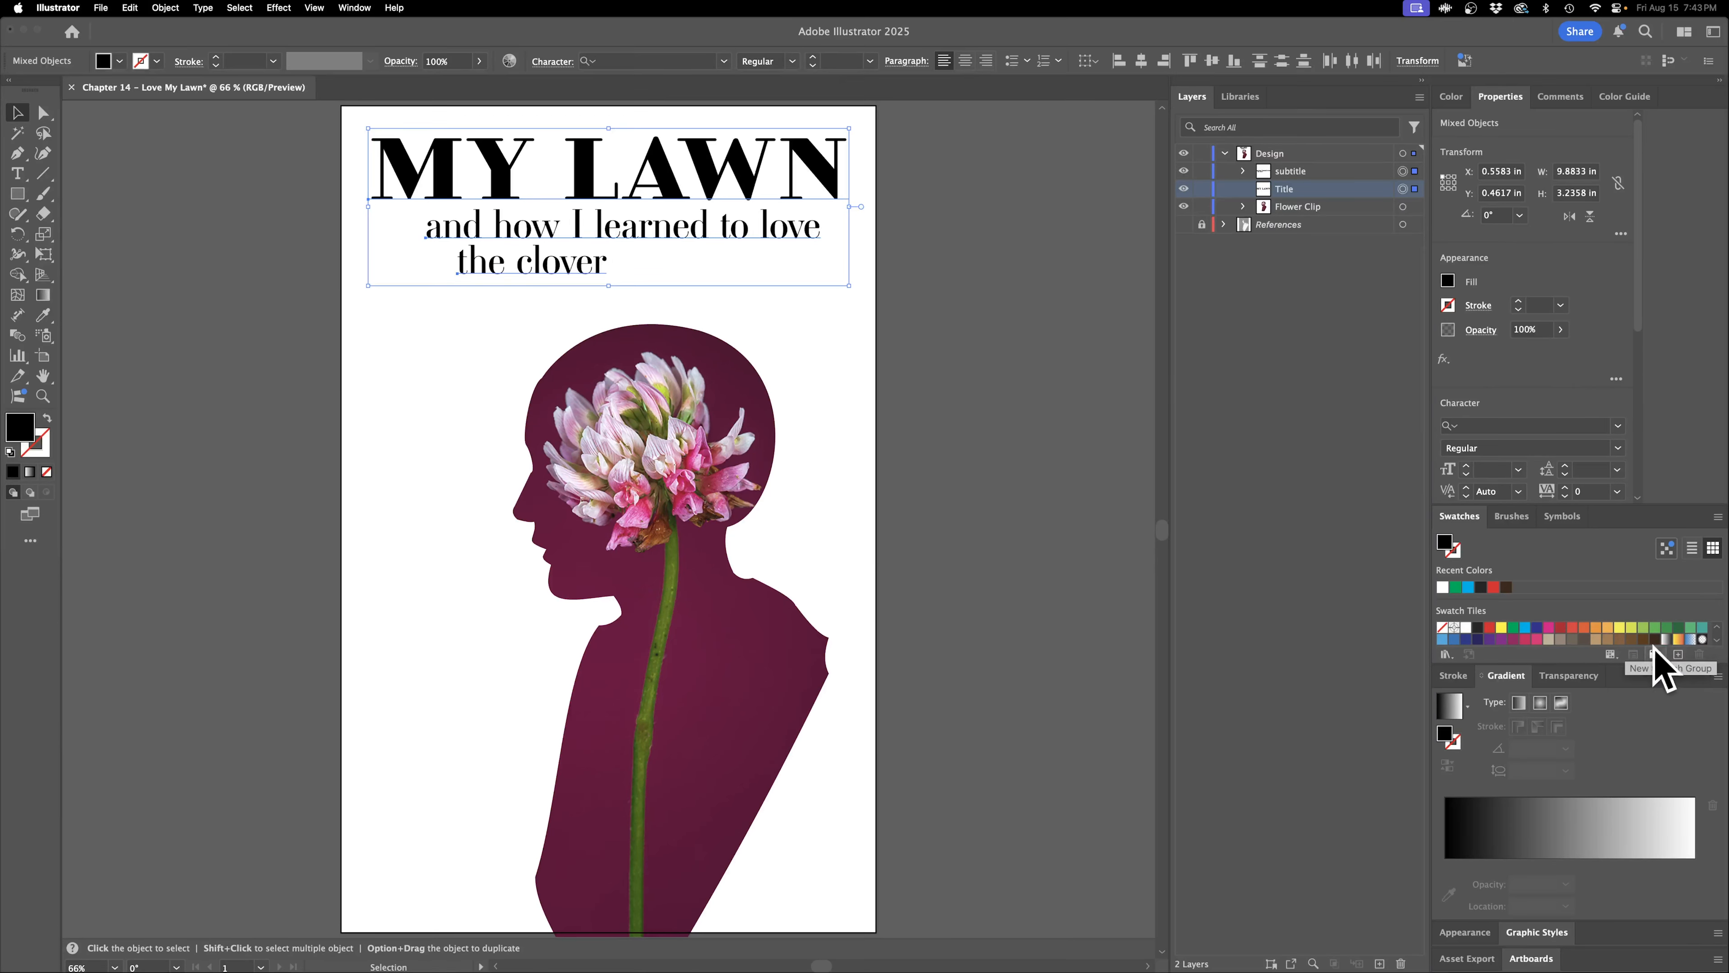
click(1644, 640)
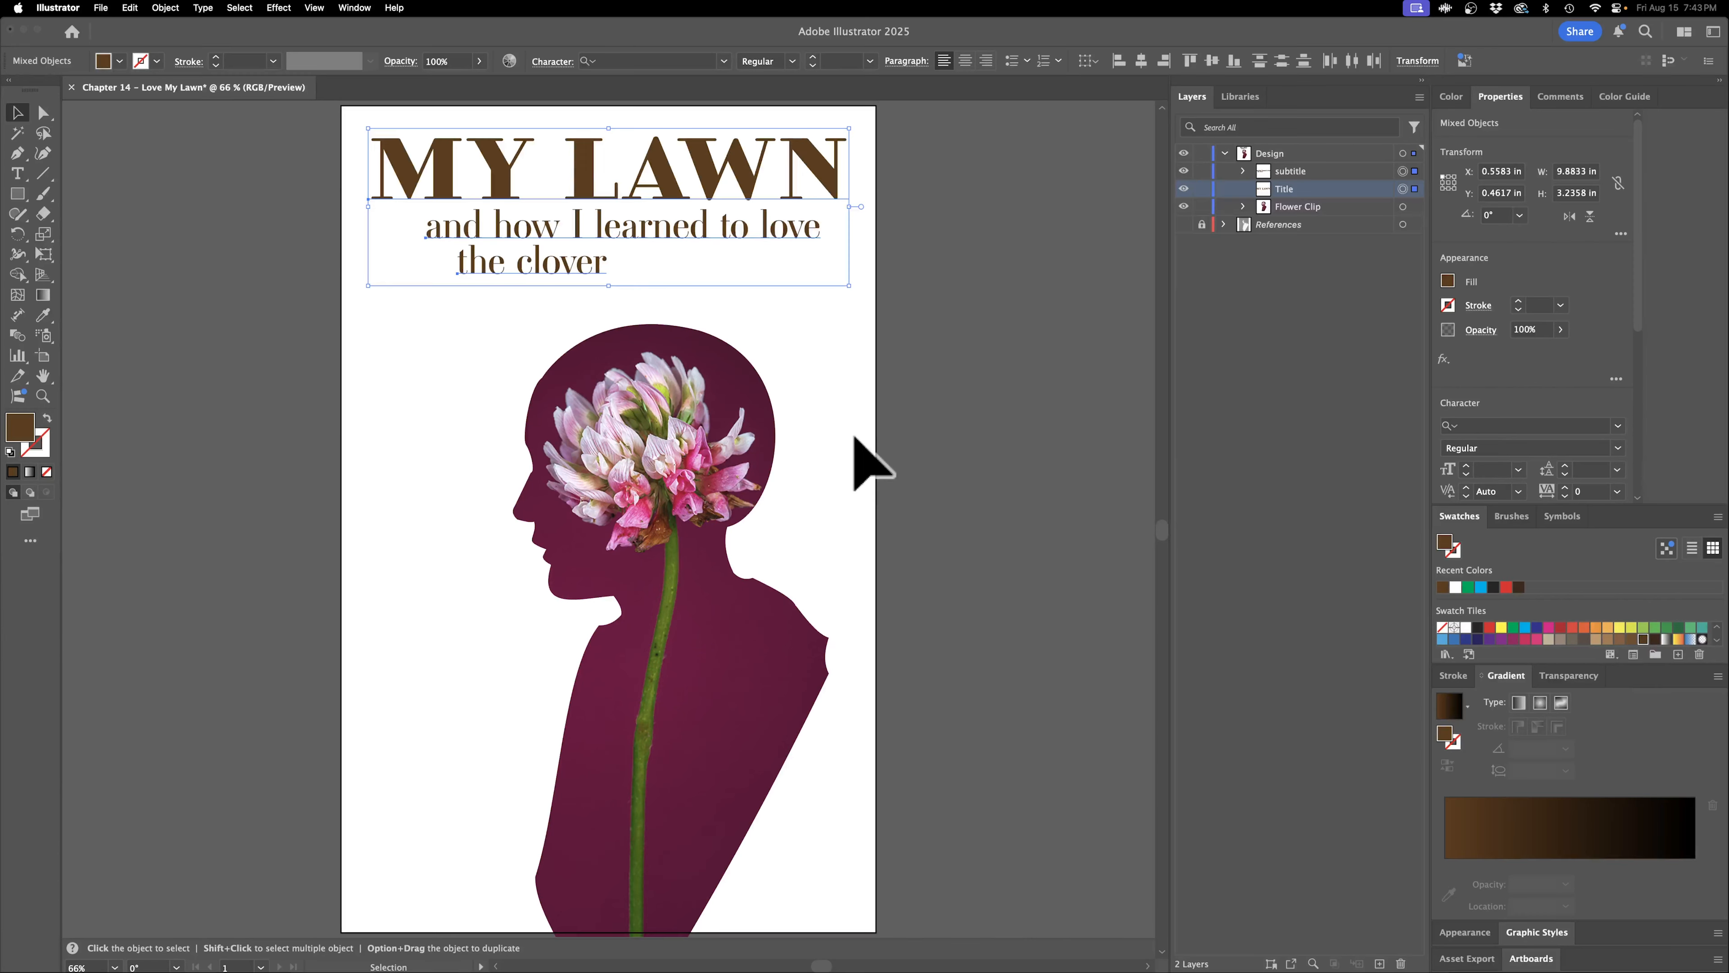
click(972, 413)
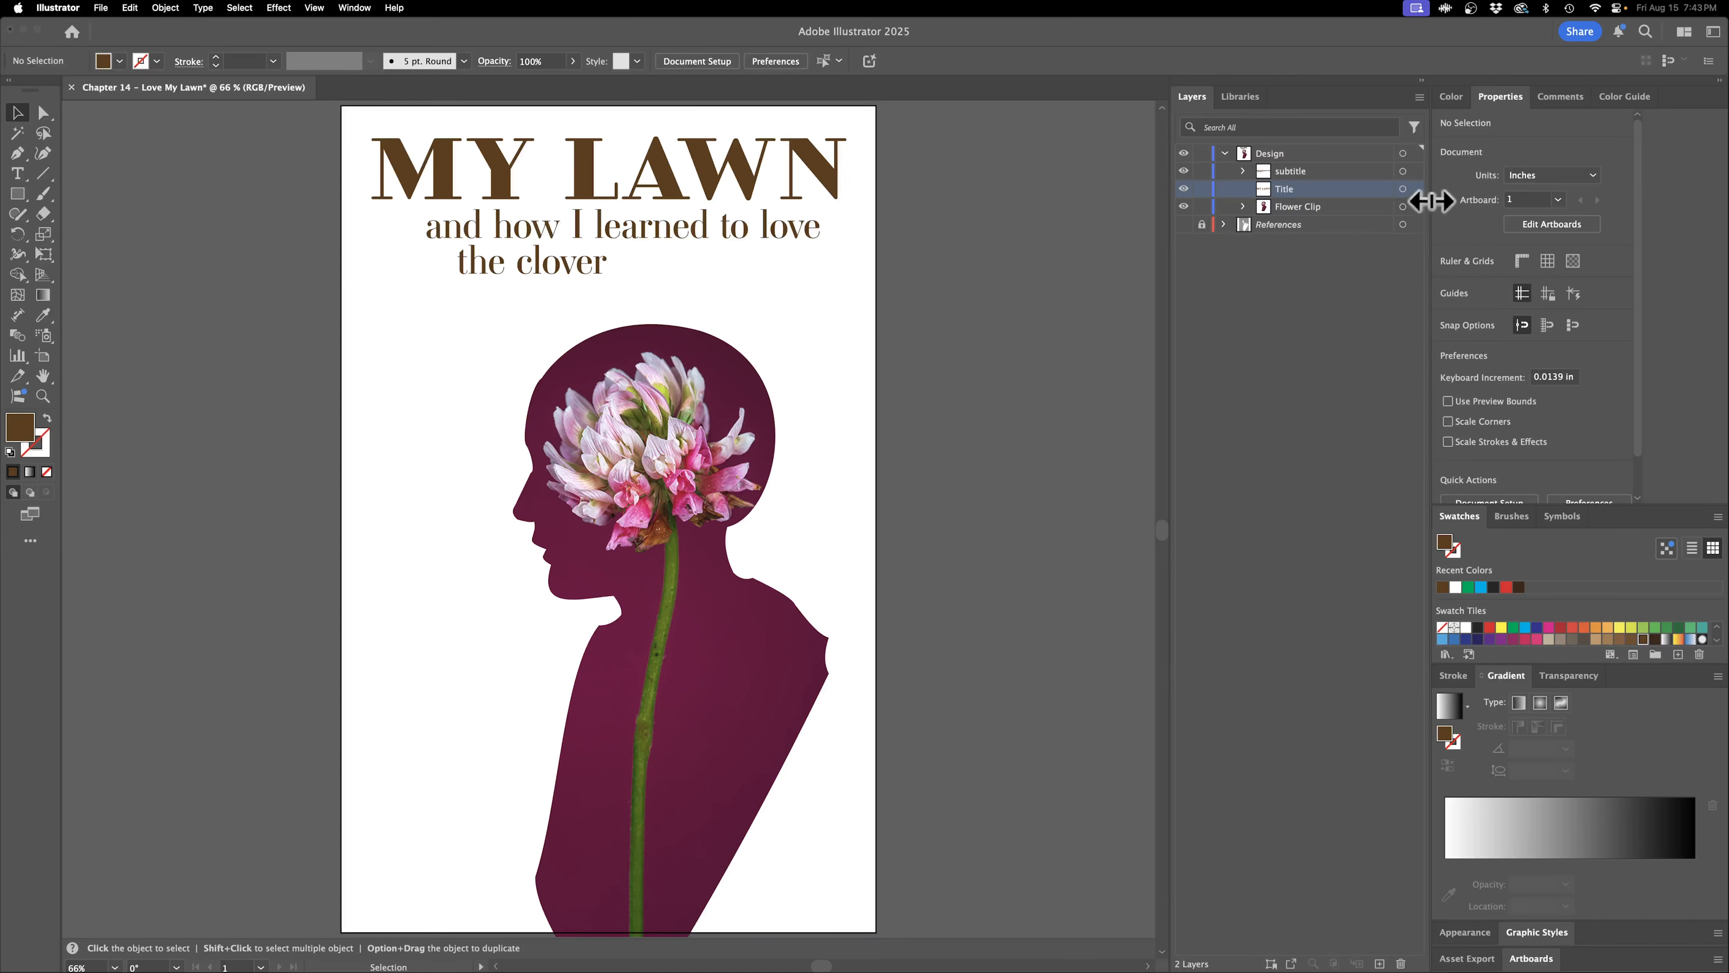
Group the title with the subtitle group and name the new group "Text".
click(1403, 189)
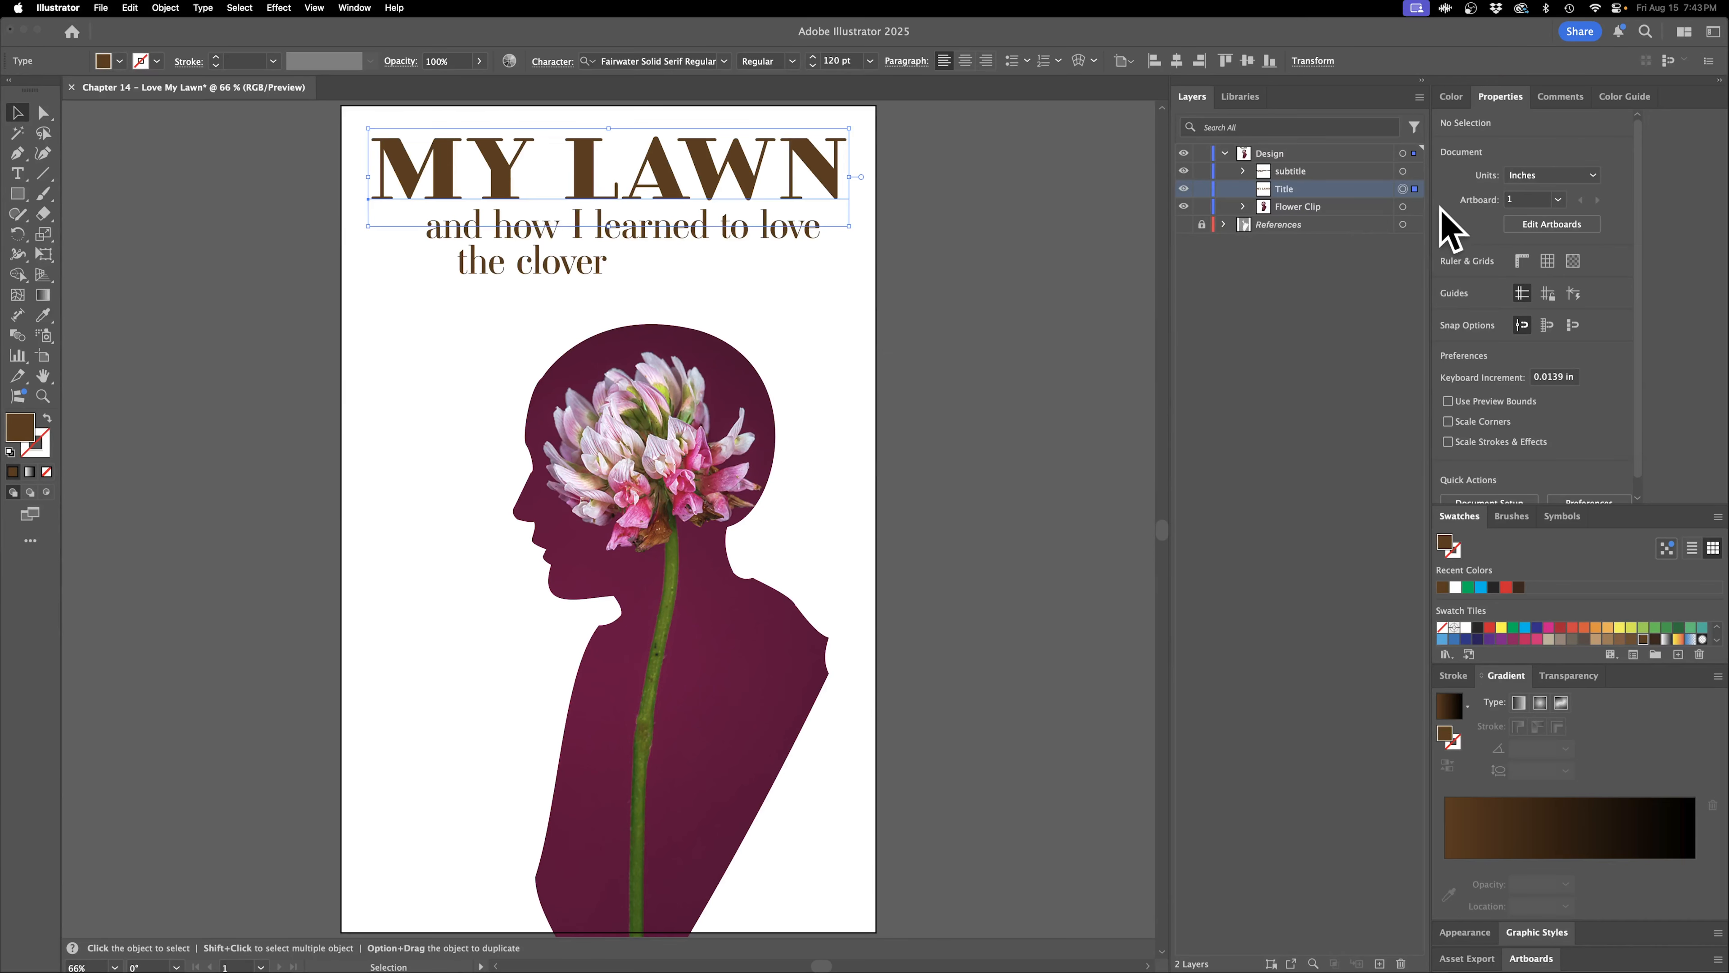
shift+click(1414, 172)
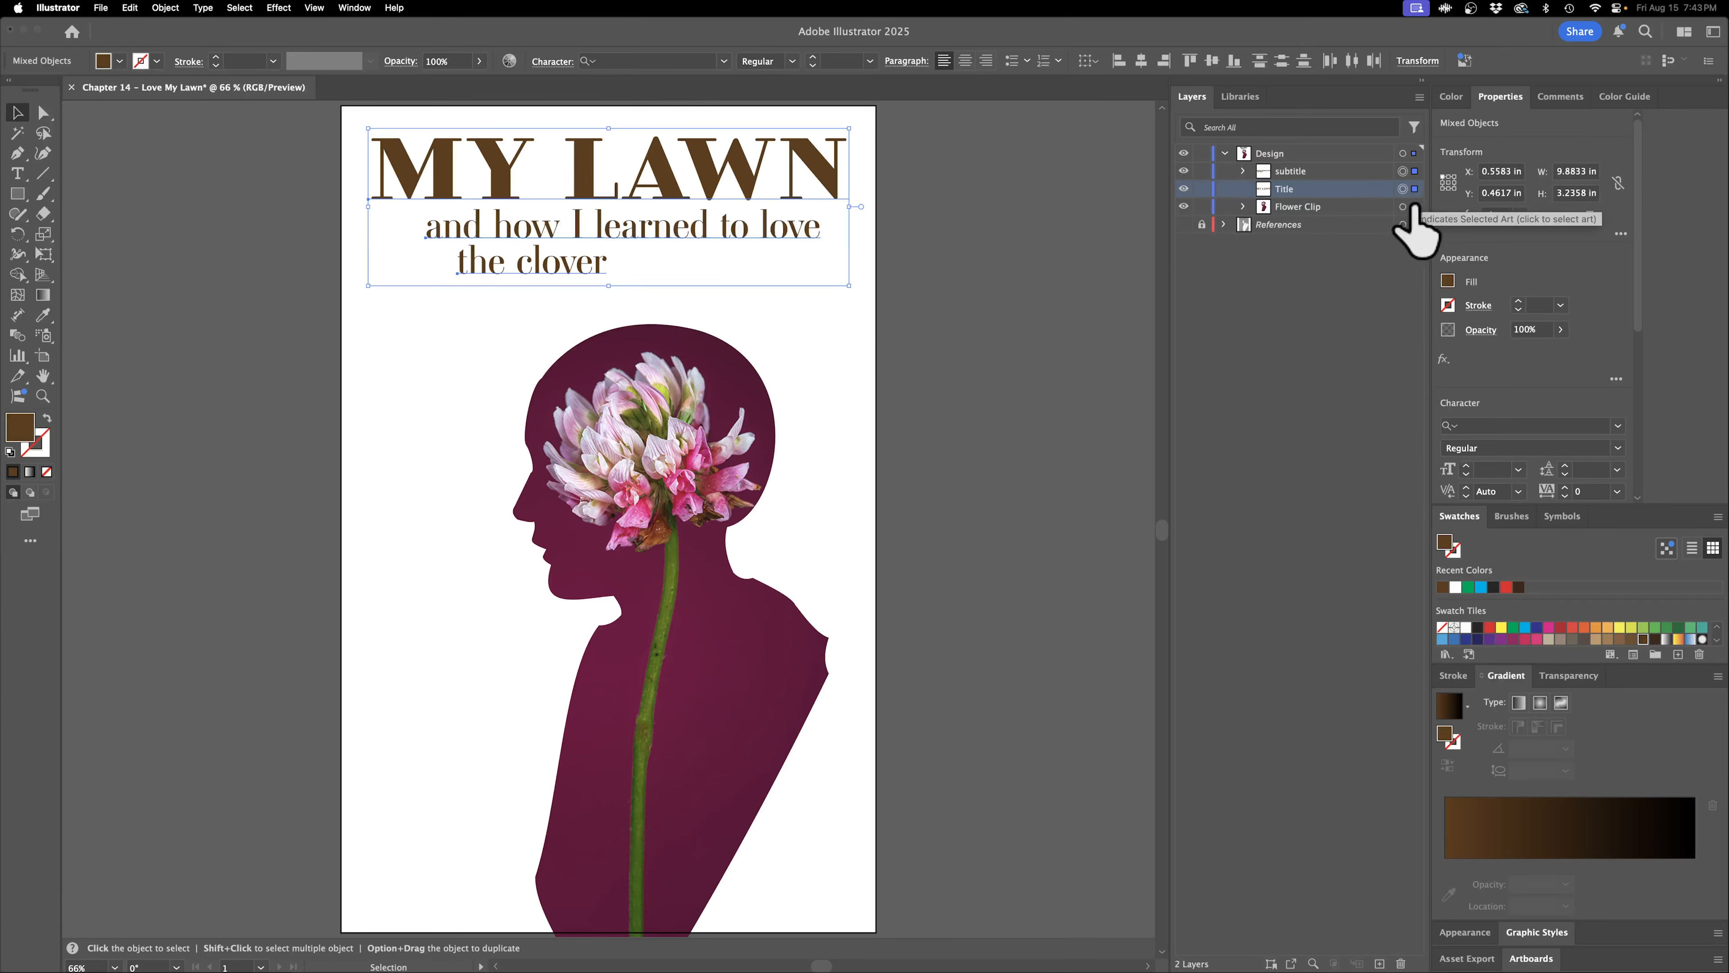
key(super+g)
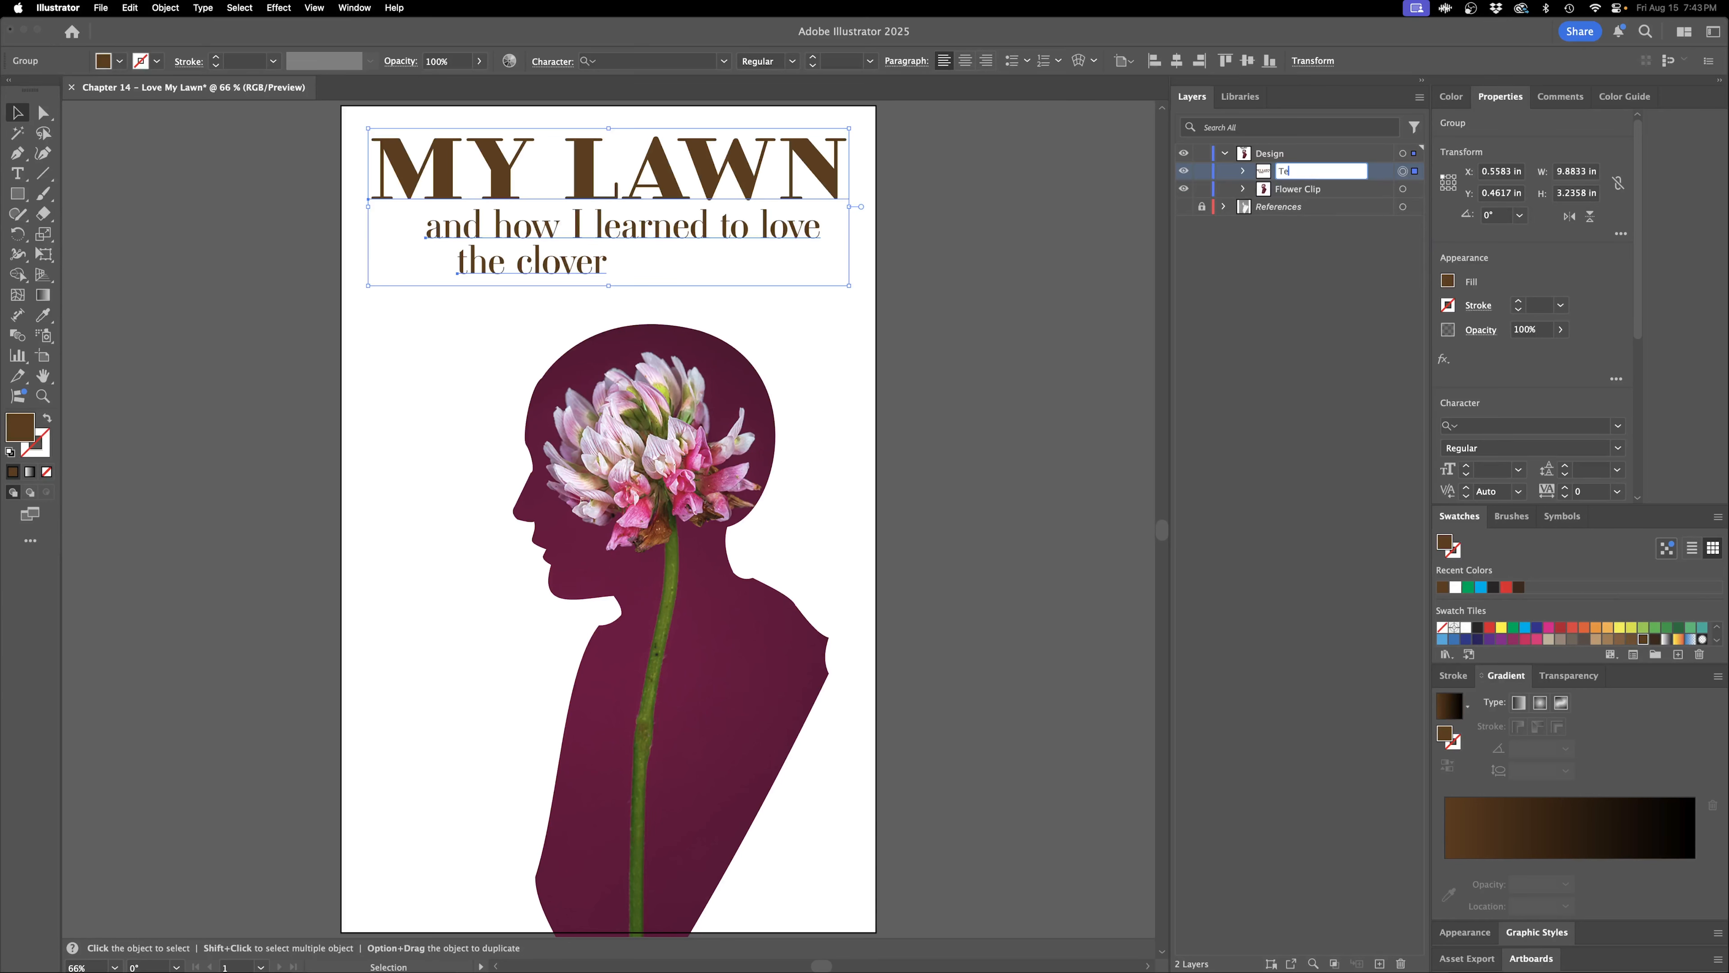
key(Return)
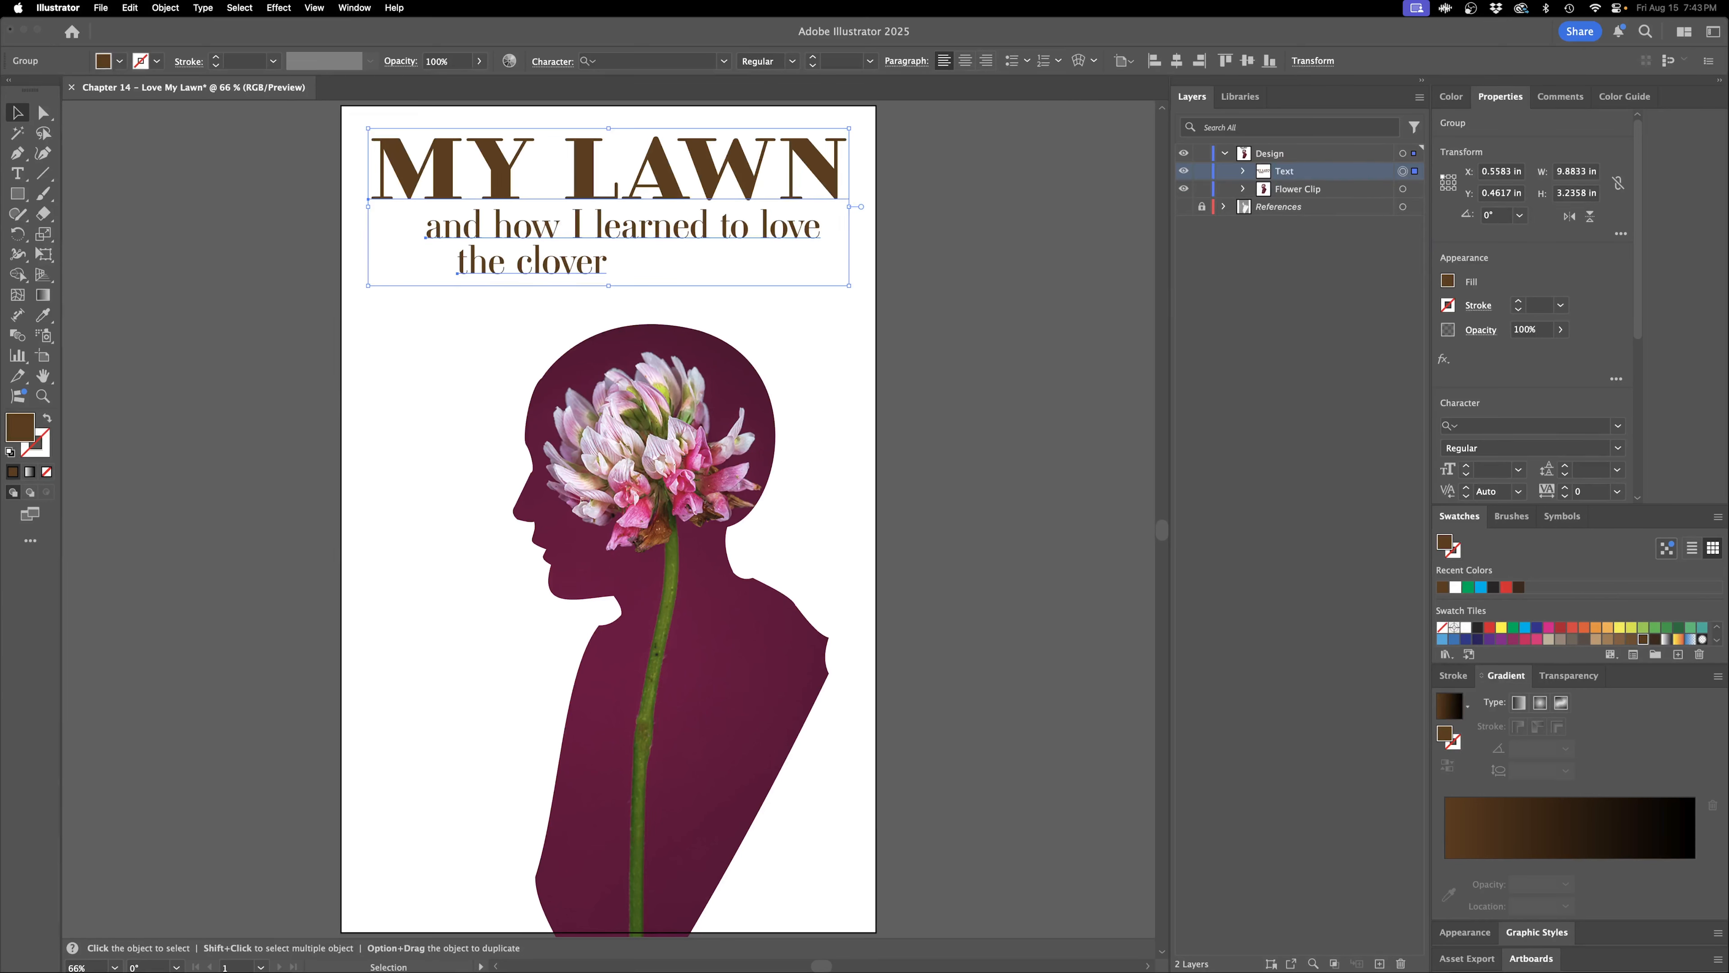
Examine the contents of the Text, subtitle and Flower Clip groups in the layer structure.
click(1243, 189)
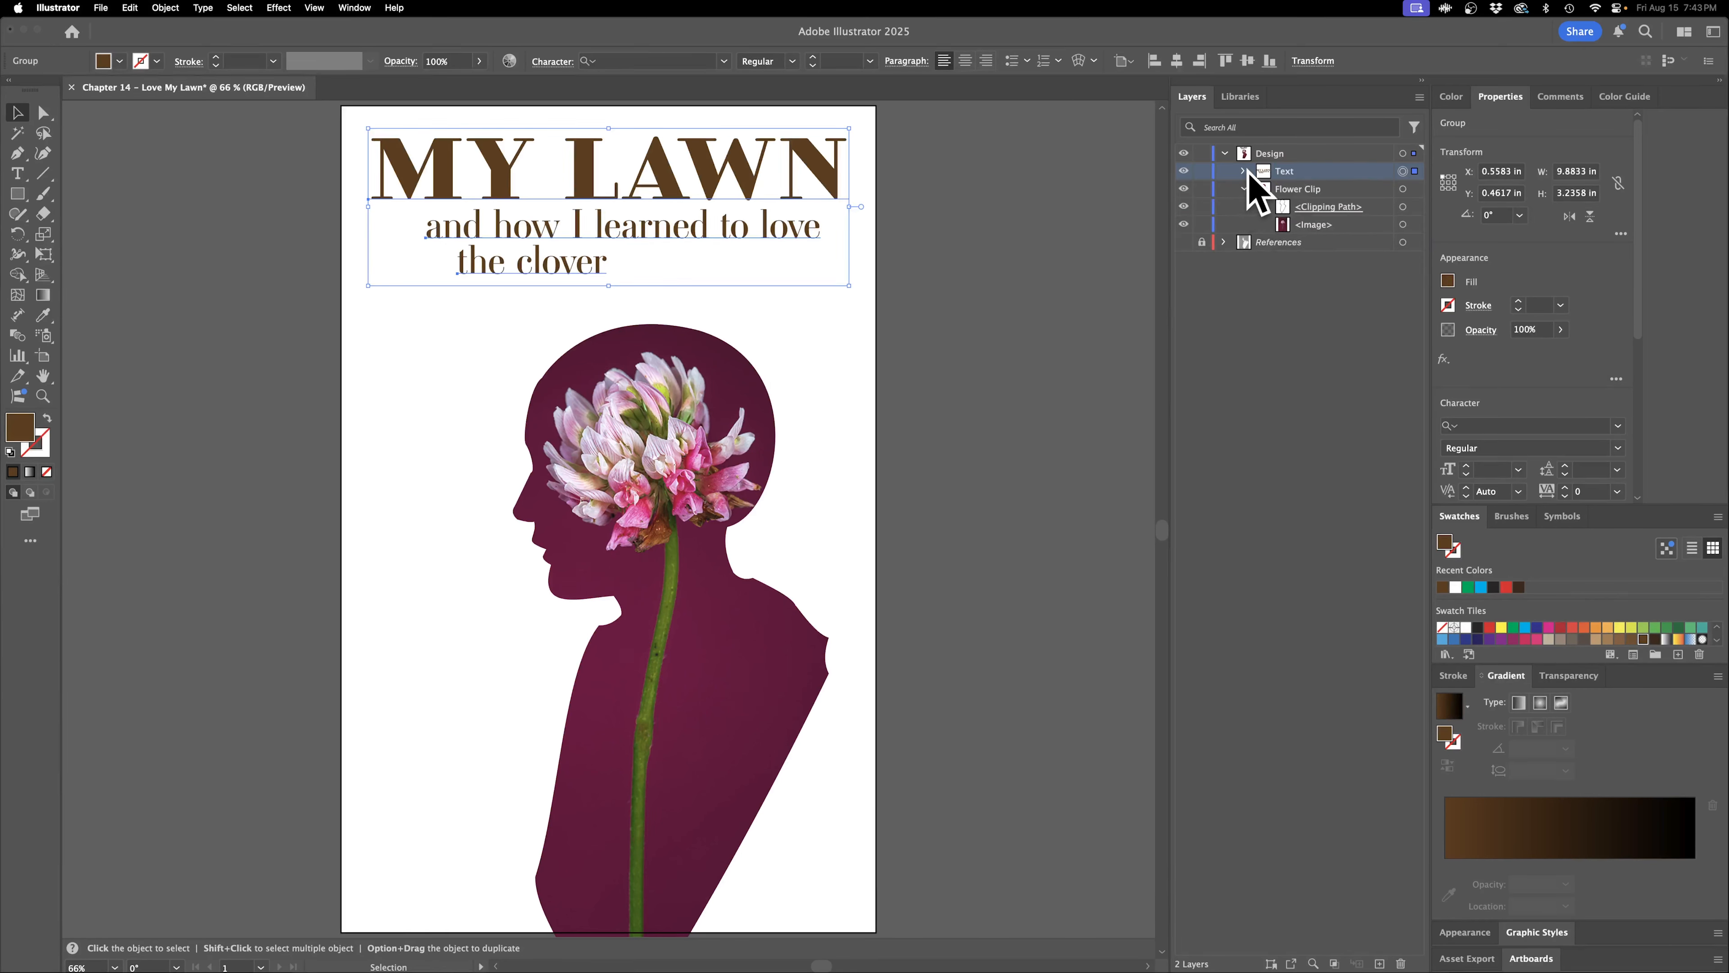
click(1243, 171)
click(1264, 188)
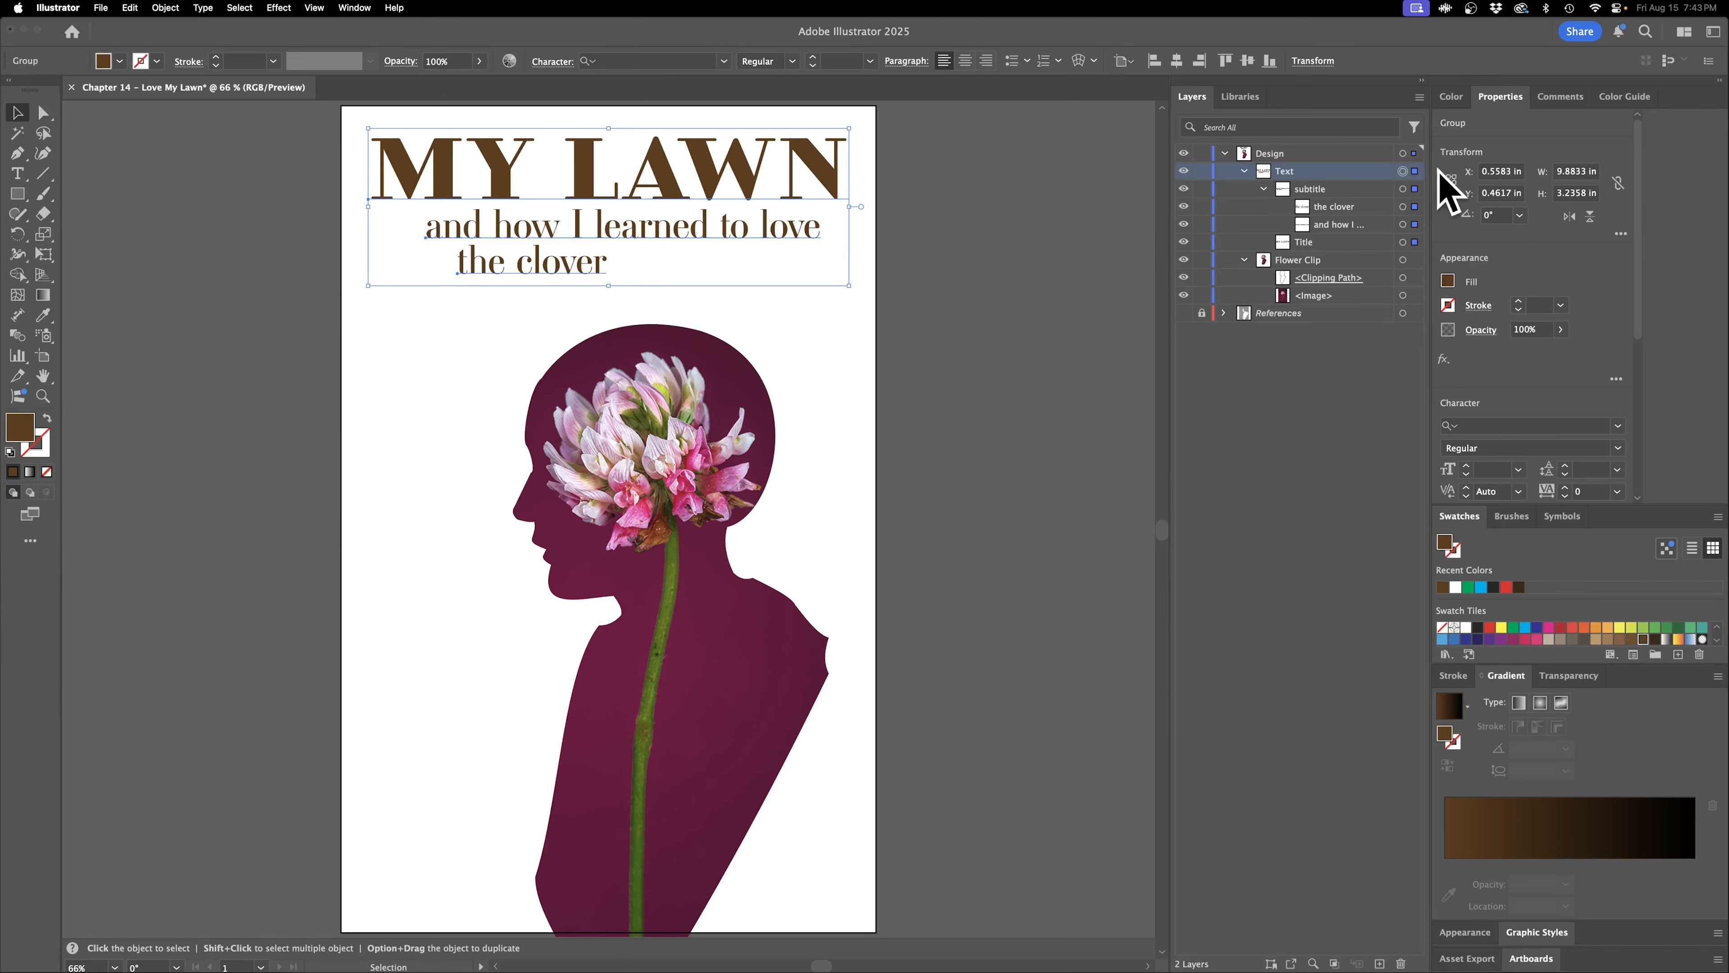
click(1264, 189)
click(1245, 171)
click(1243, 188)
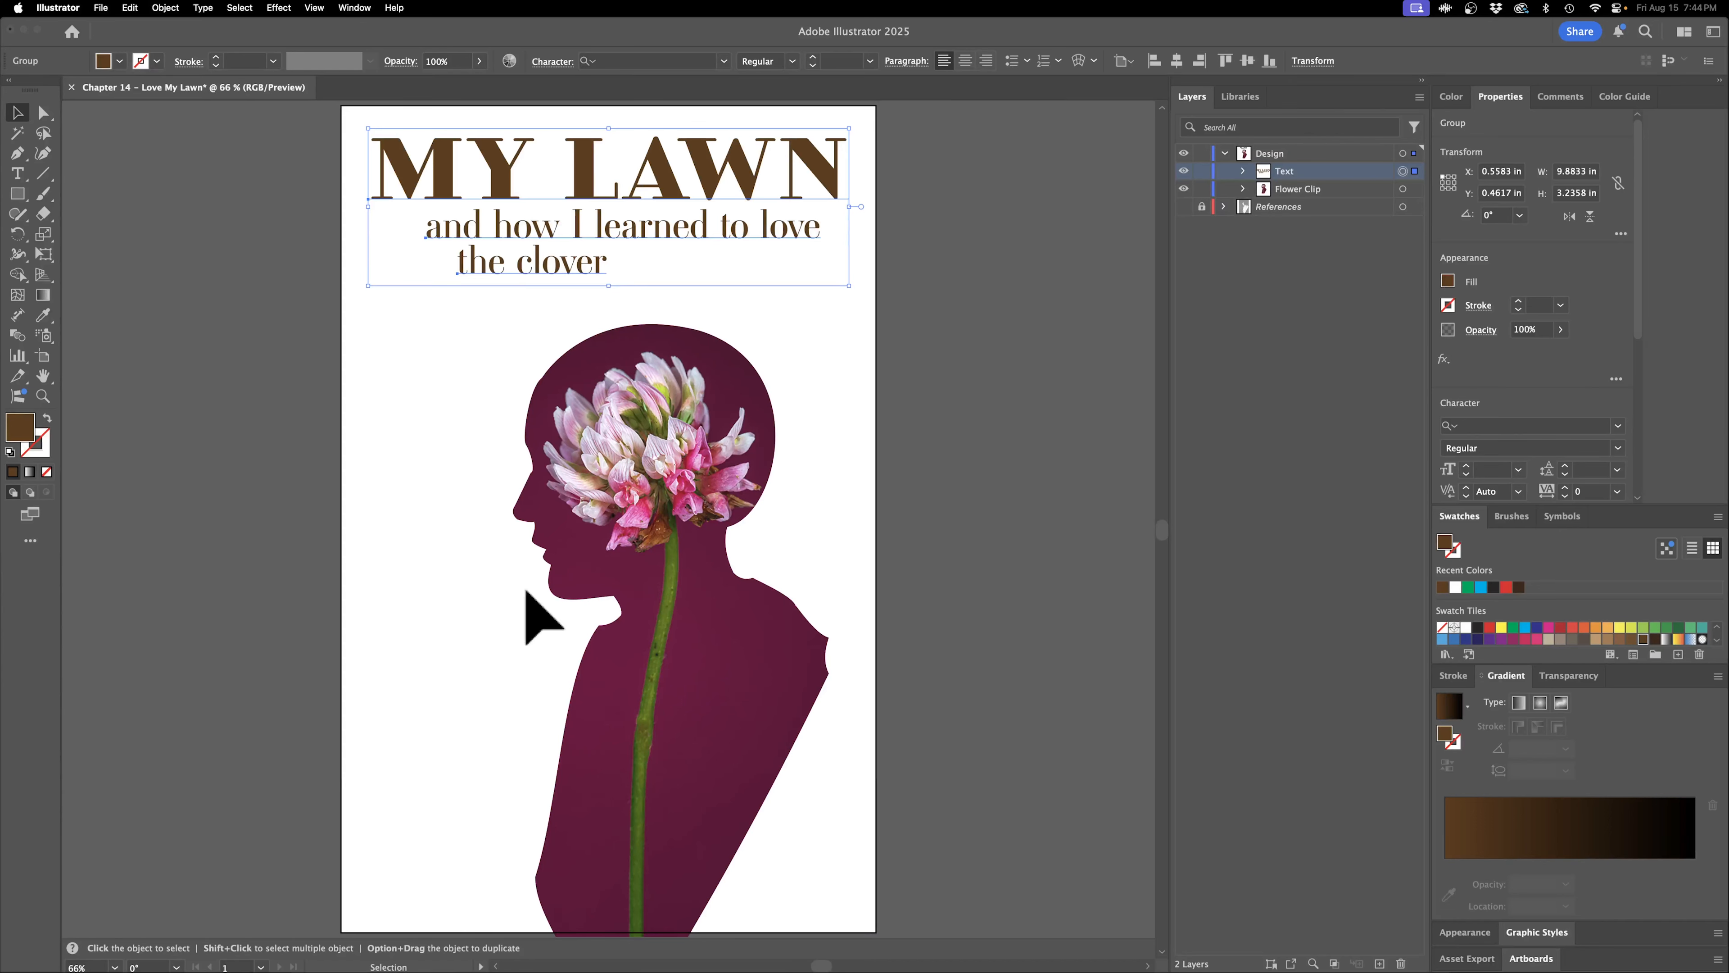
Try to place the embedded paper texture image at the artboard's upper-left corner, and delete the undersized copy.
click(1043, 523)
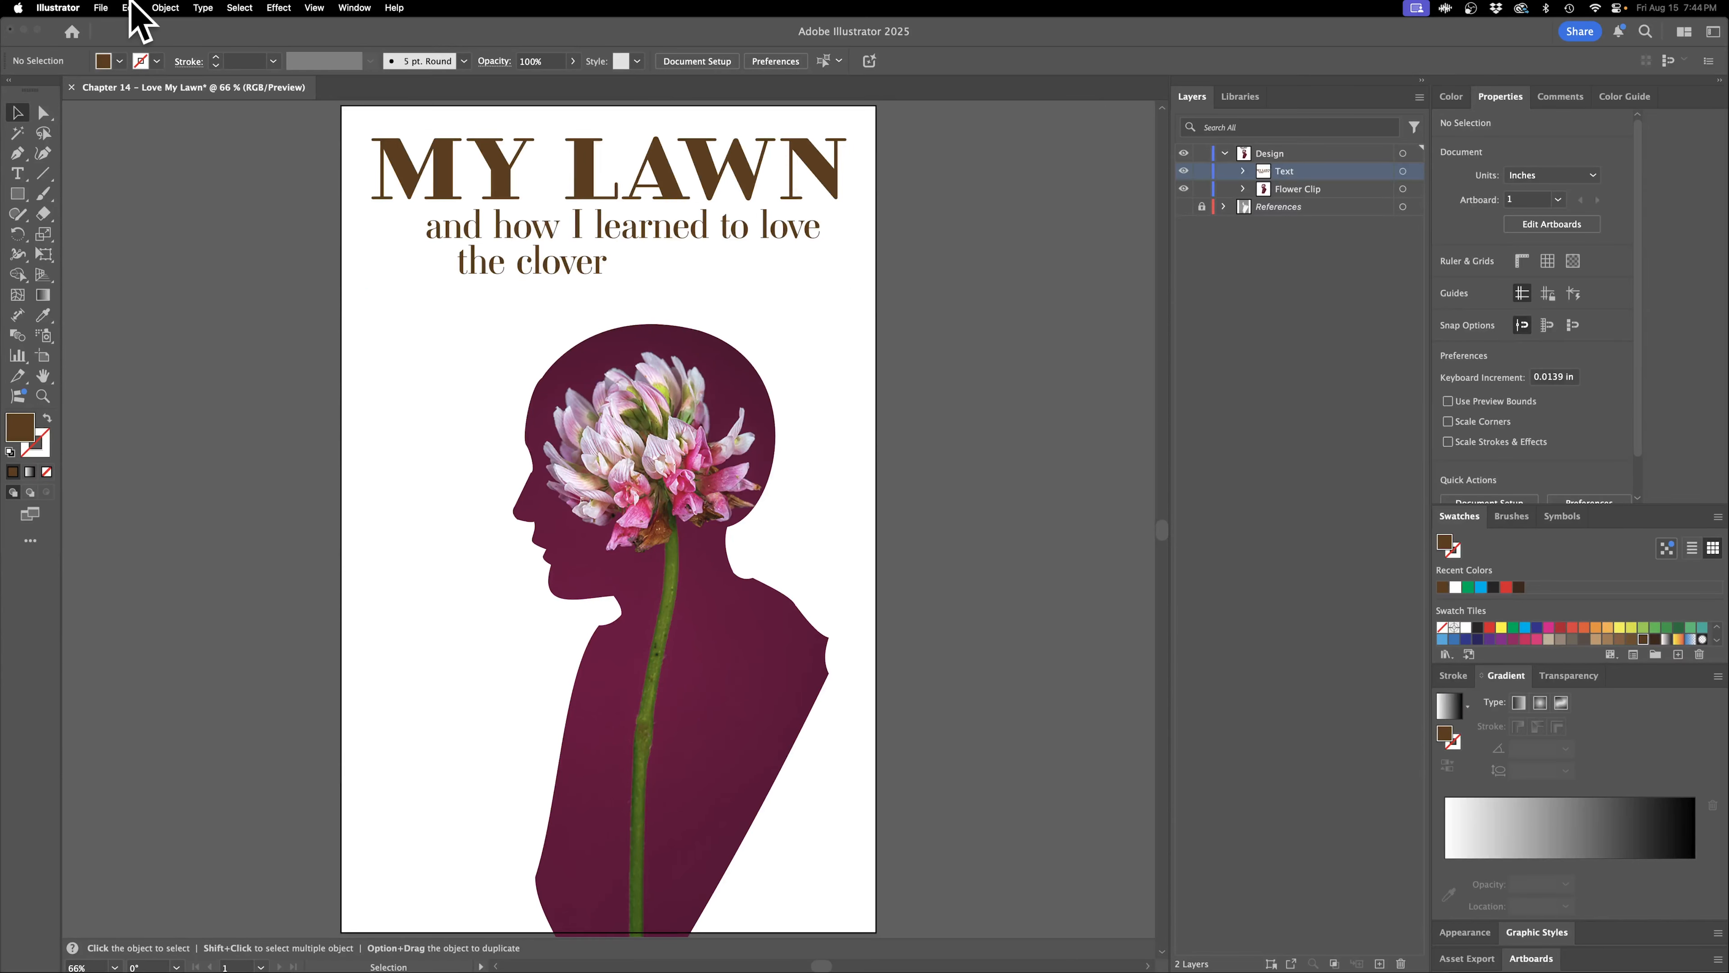
click(134, 18)
mouse_move(107, 8)
click(139, 259)
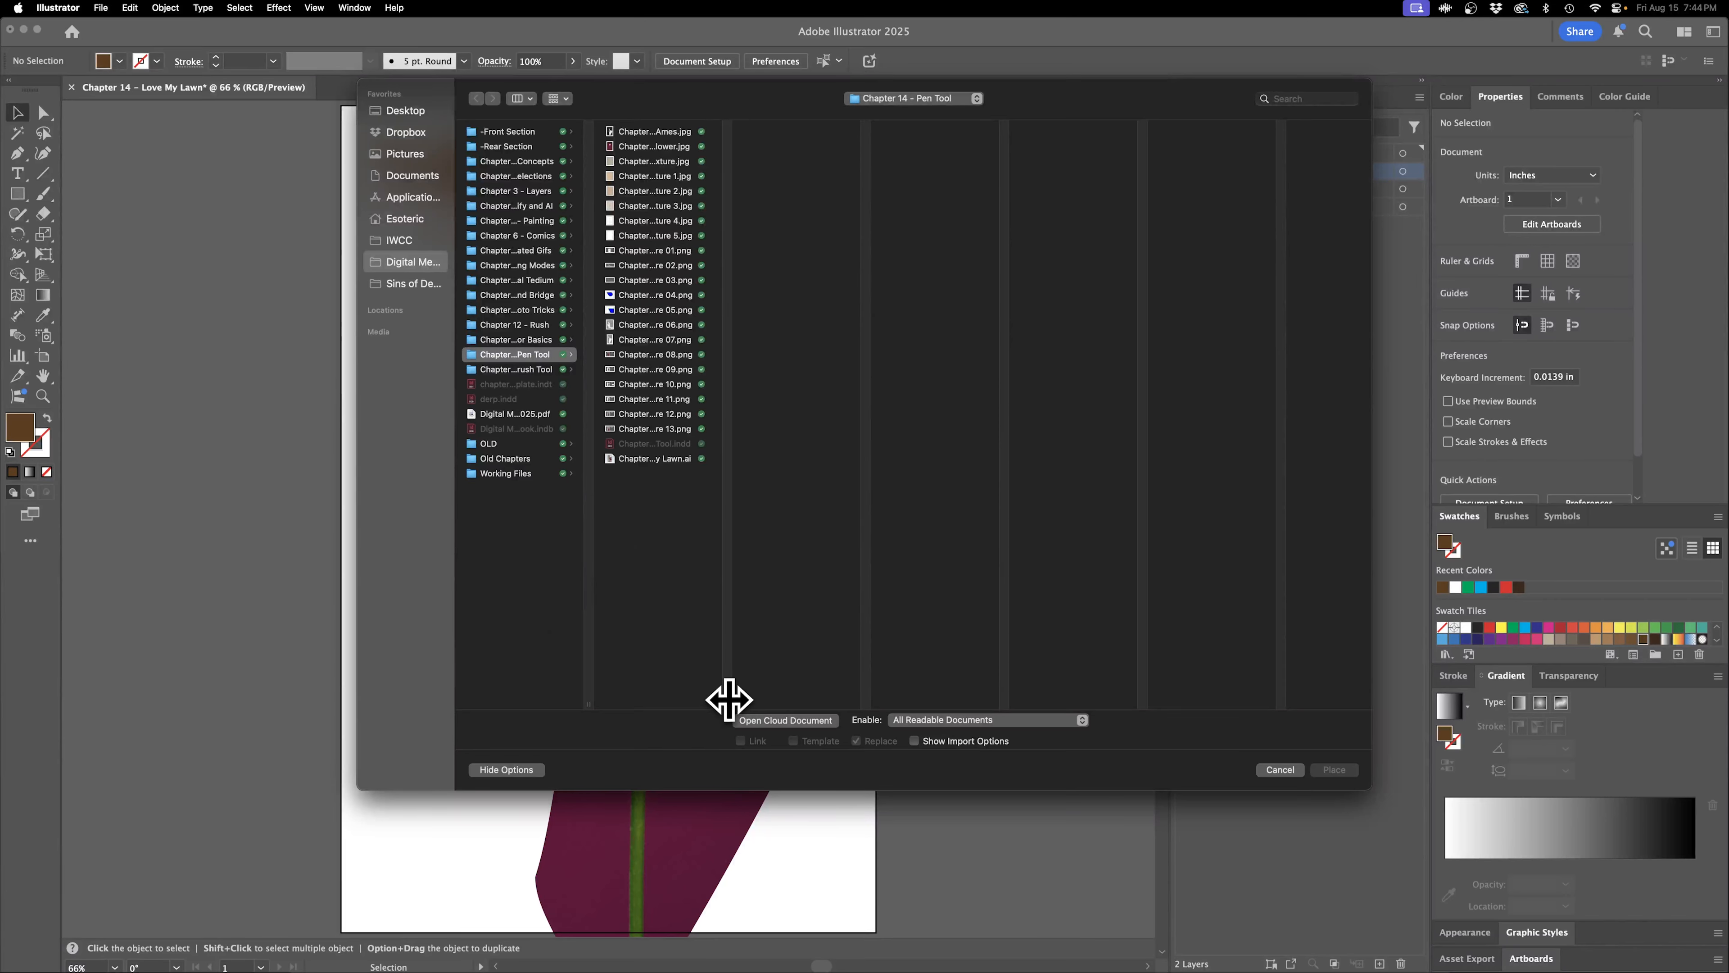
drag(730, 699, 865, 652)
click(756, 157)
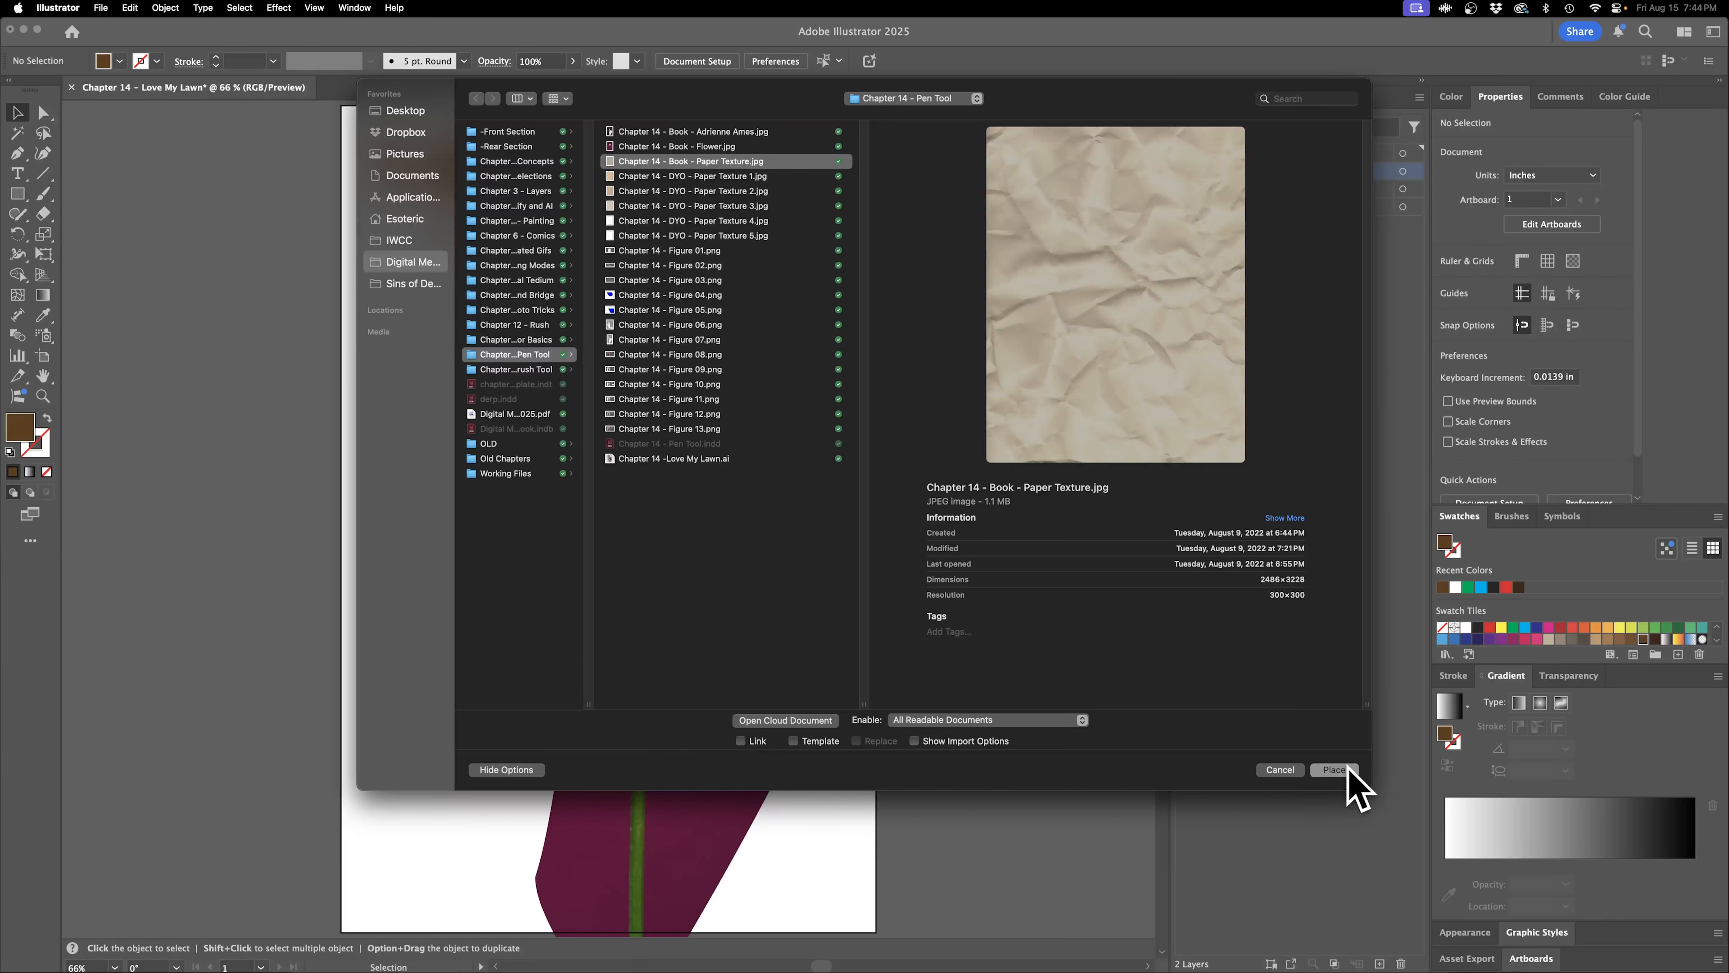
click(1335, 770)
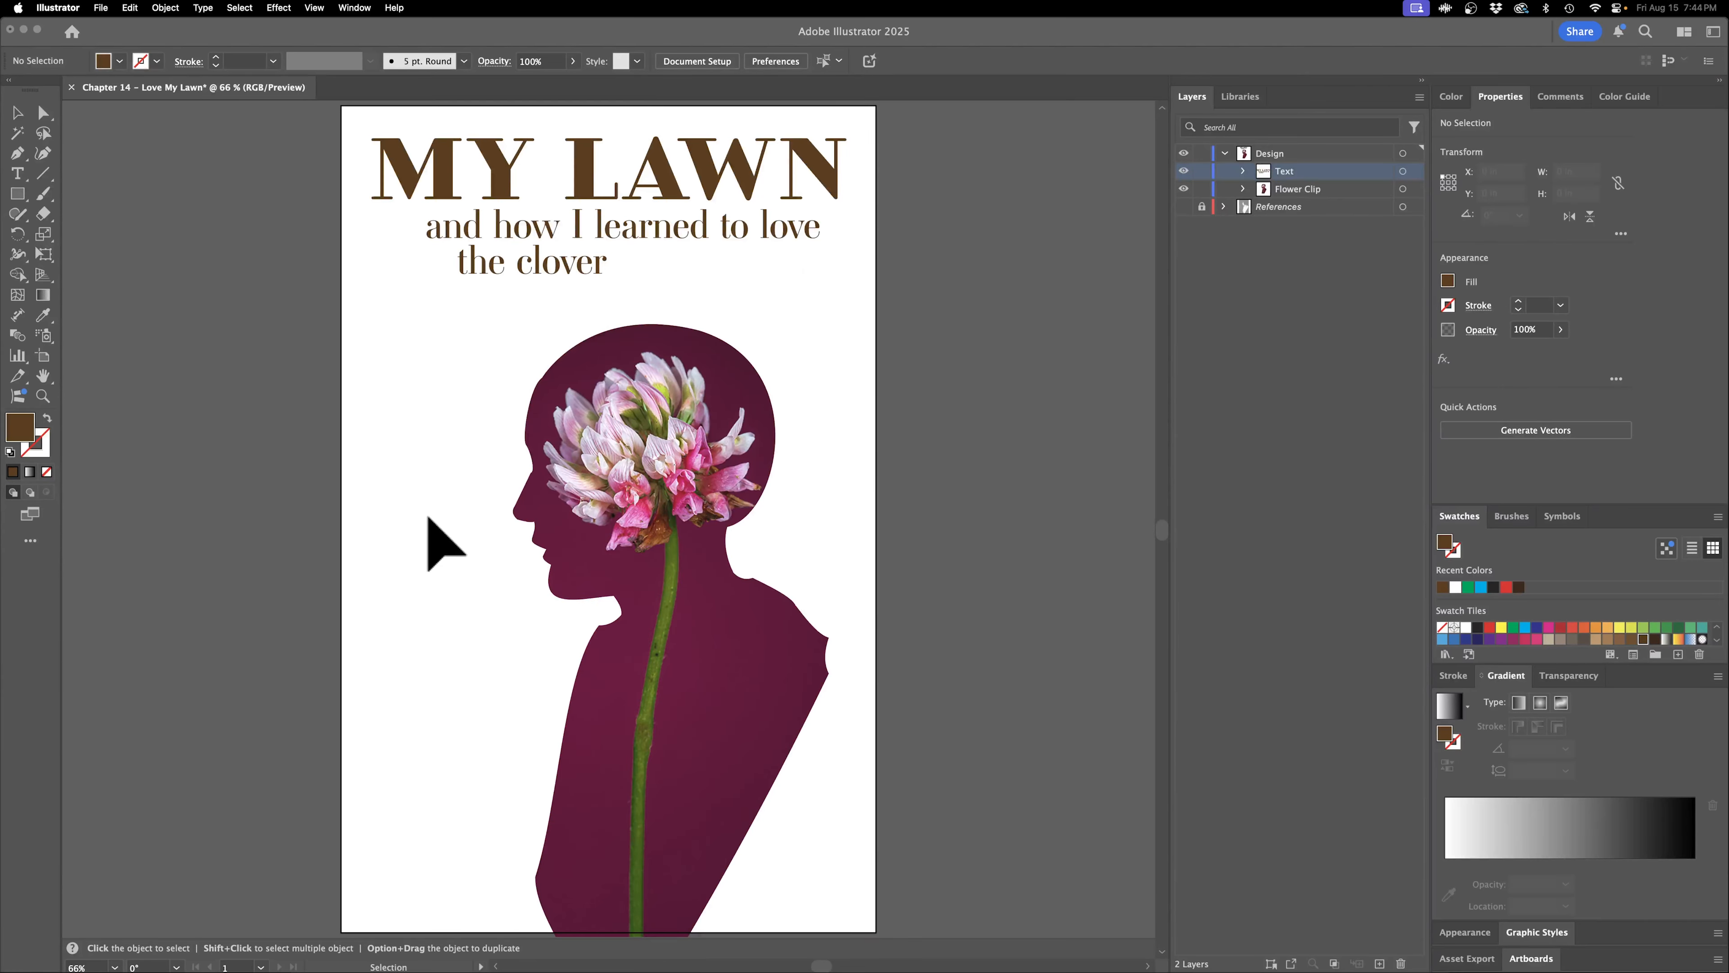
key(super+minus)
key(super+minus)
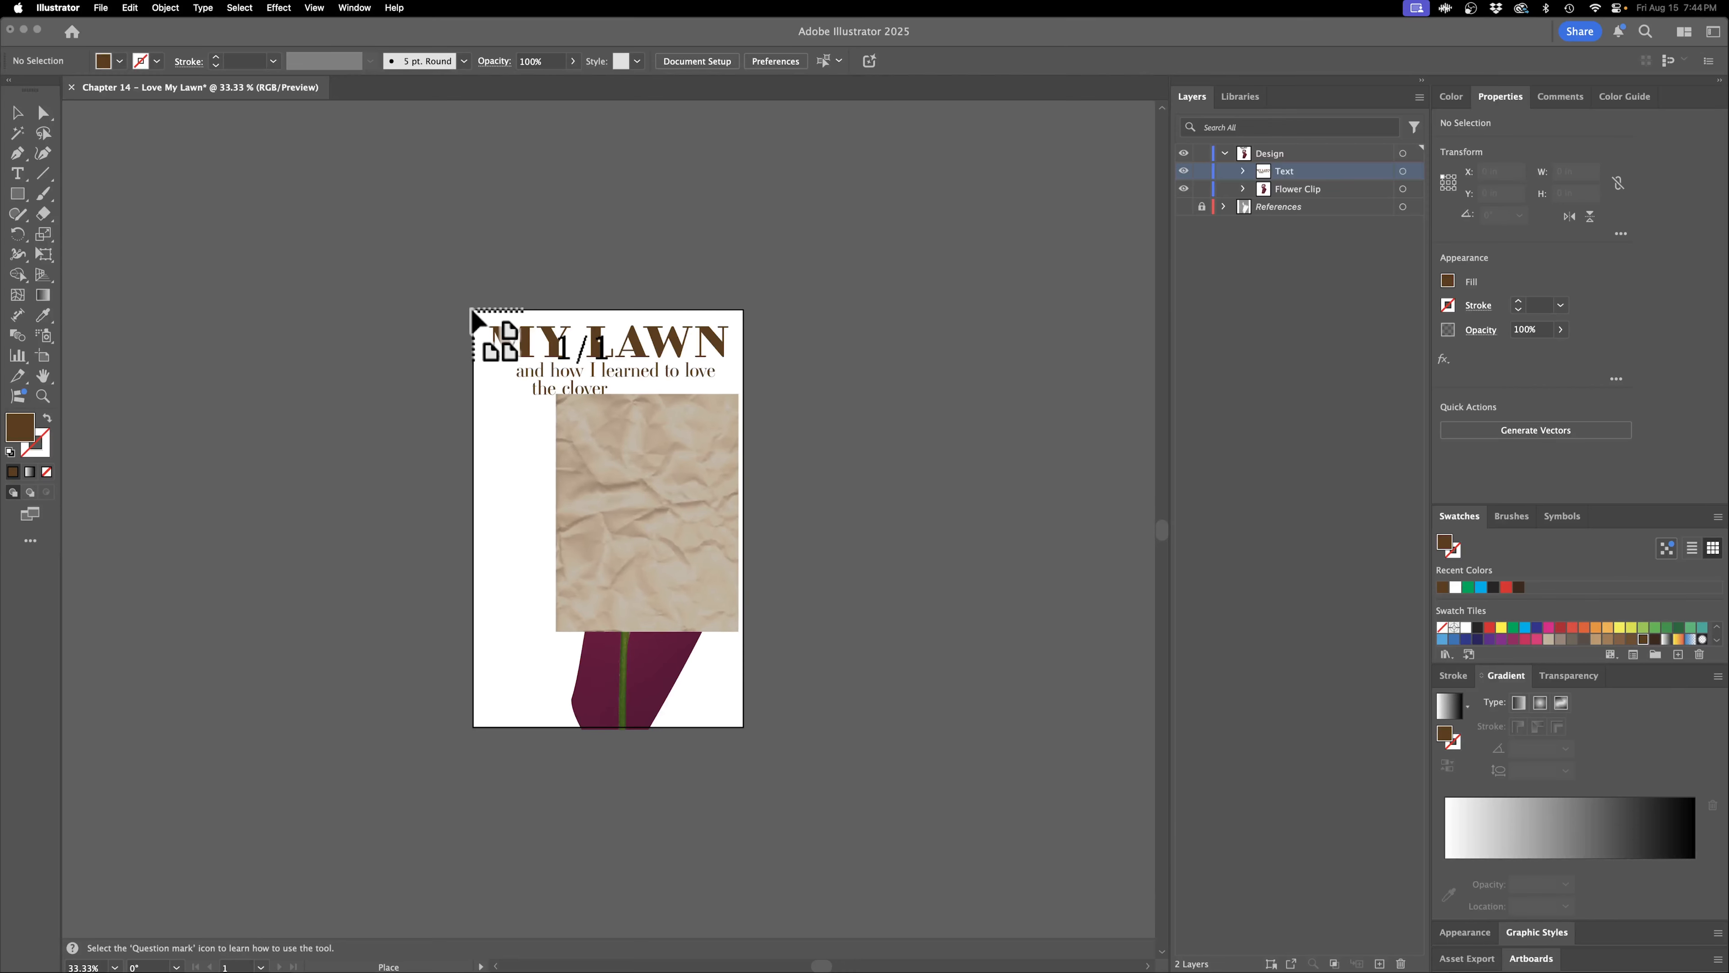
drag(469, 308, 496, 339)
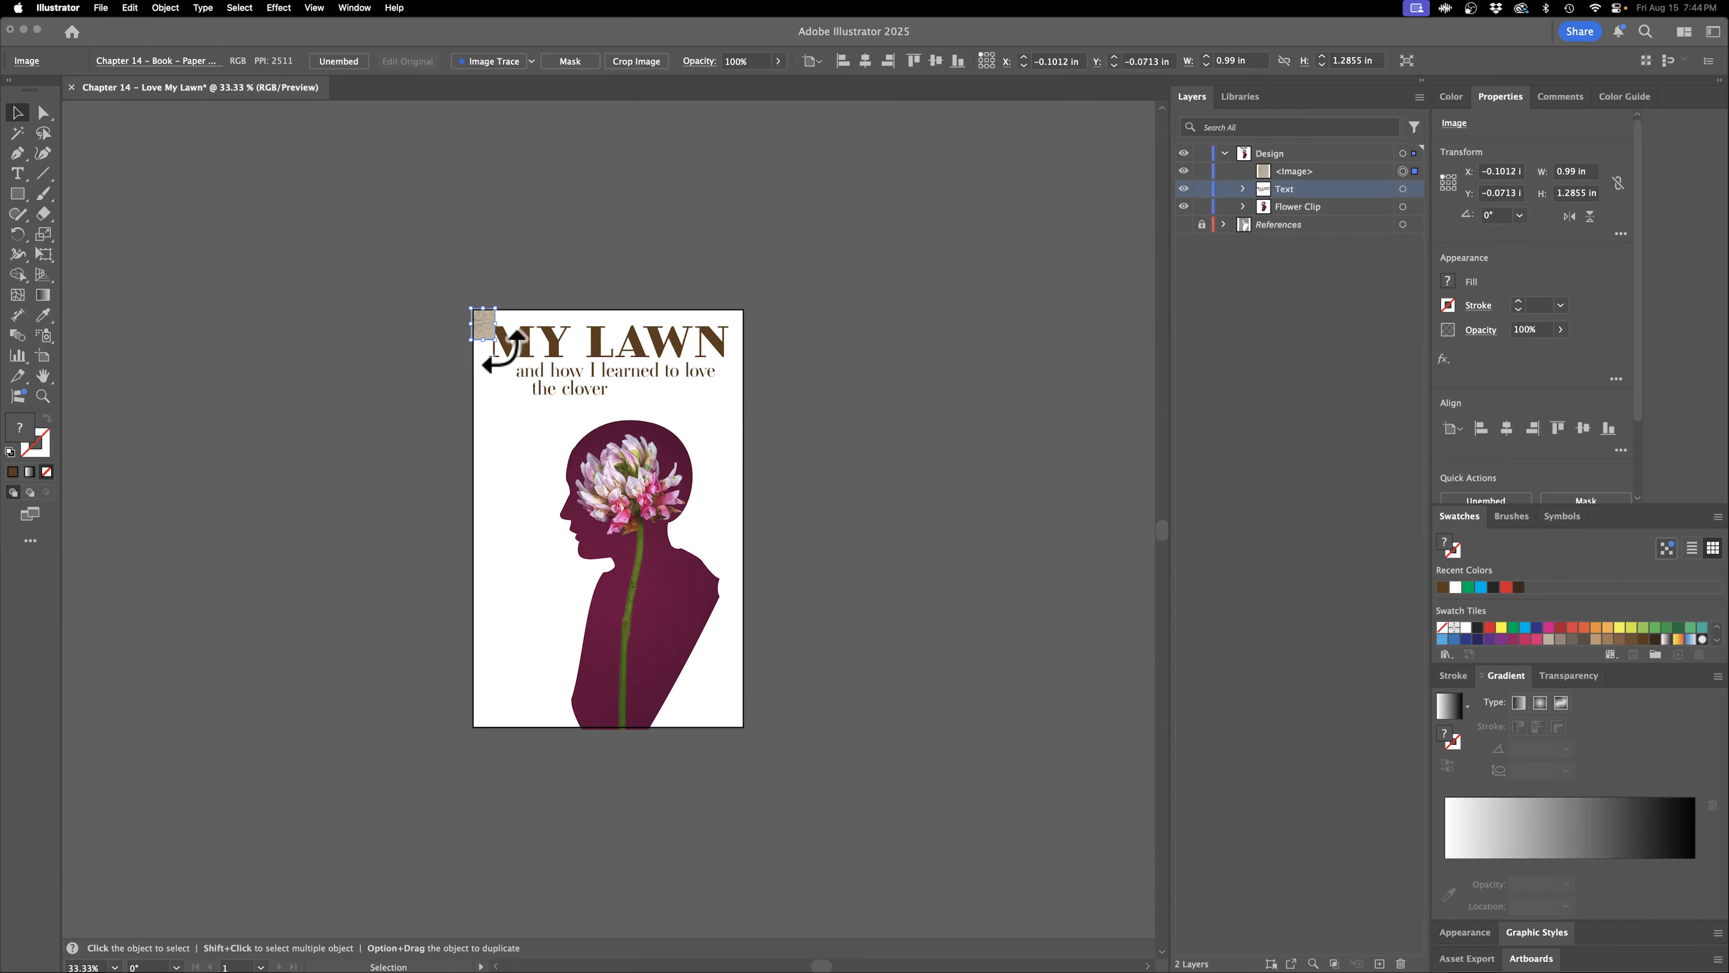
key(Delete)
With Smart Guides turned on, place Chapter 14 - Book - Paper Texture.jpg from the artboard's upper-left corner at about 13.09 × 17 in and name it "Paper Texture".
click(315, 8)
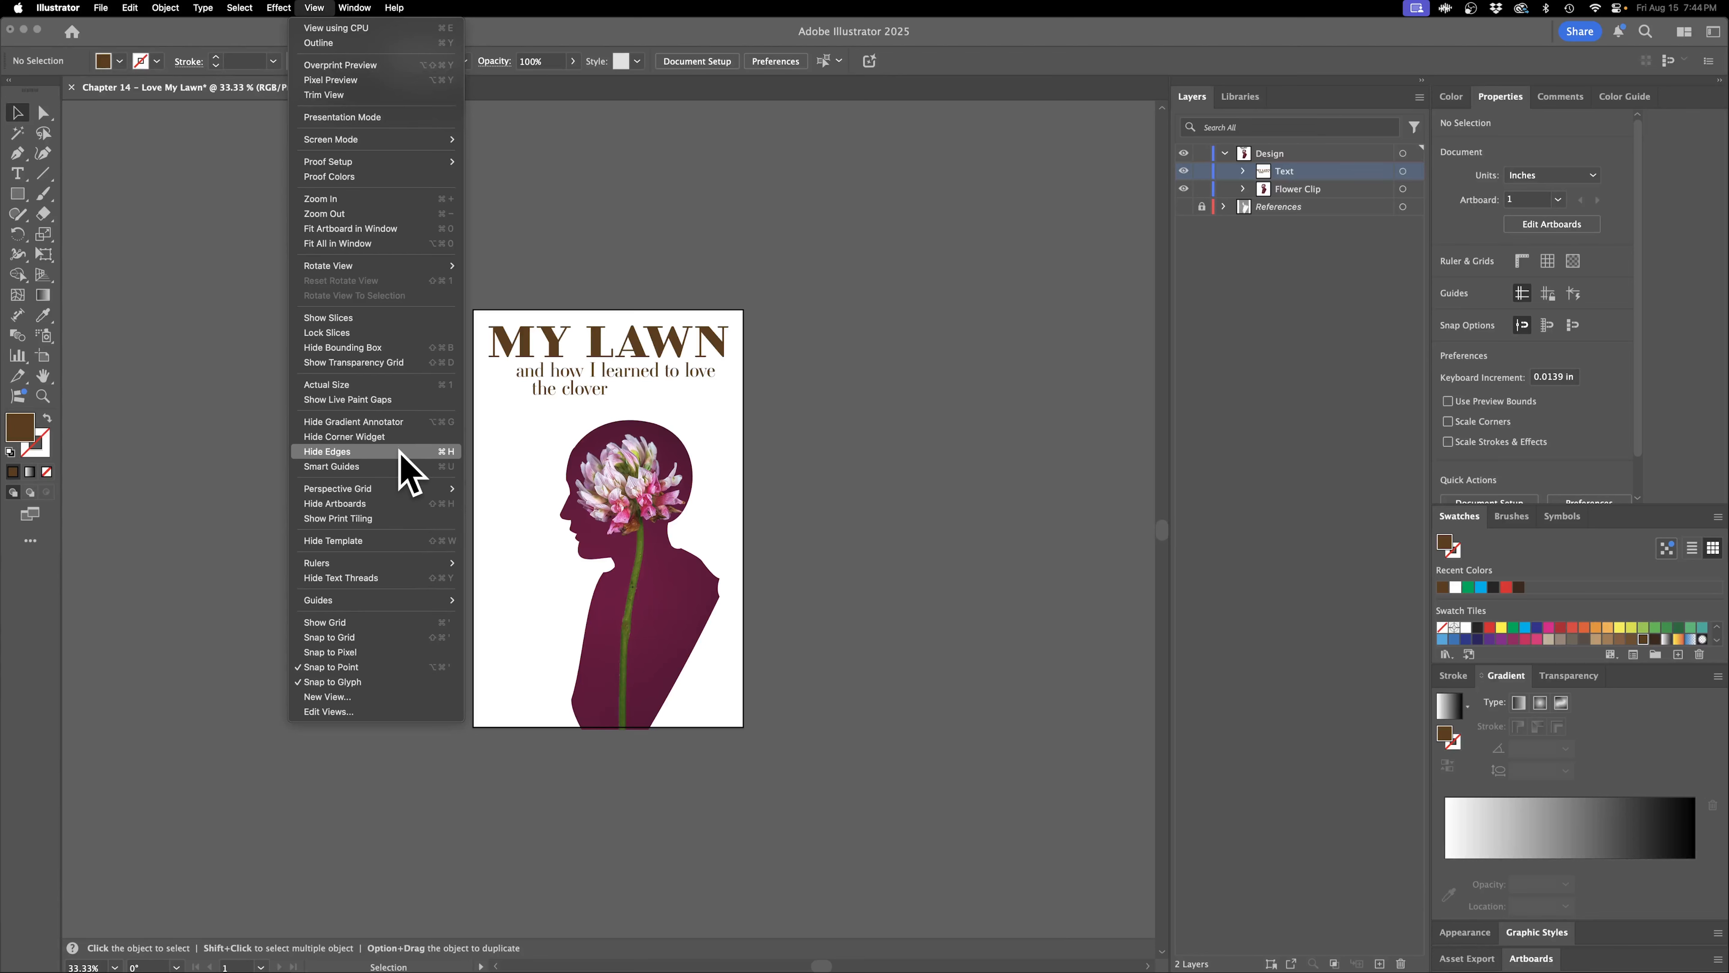
click(405, 466)
click(129, 8)
mouse_move(109, 8)
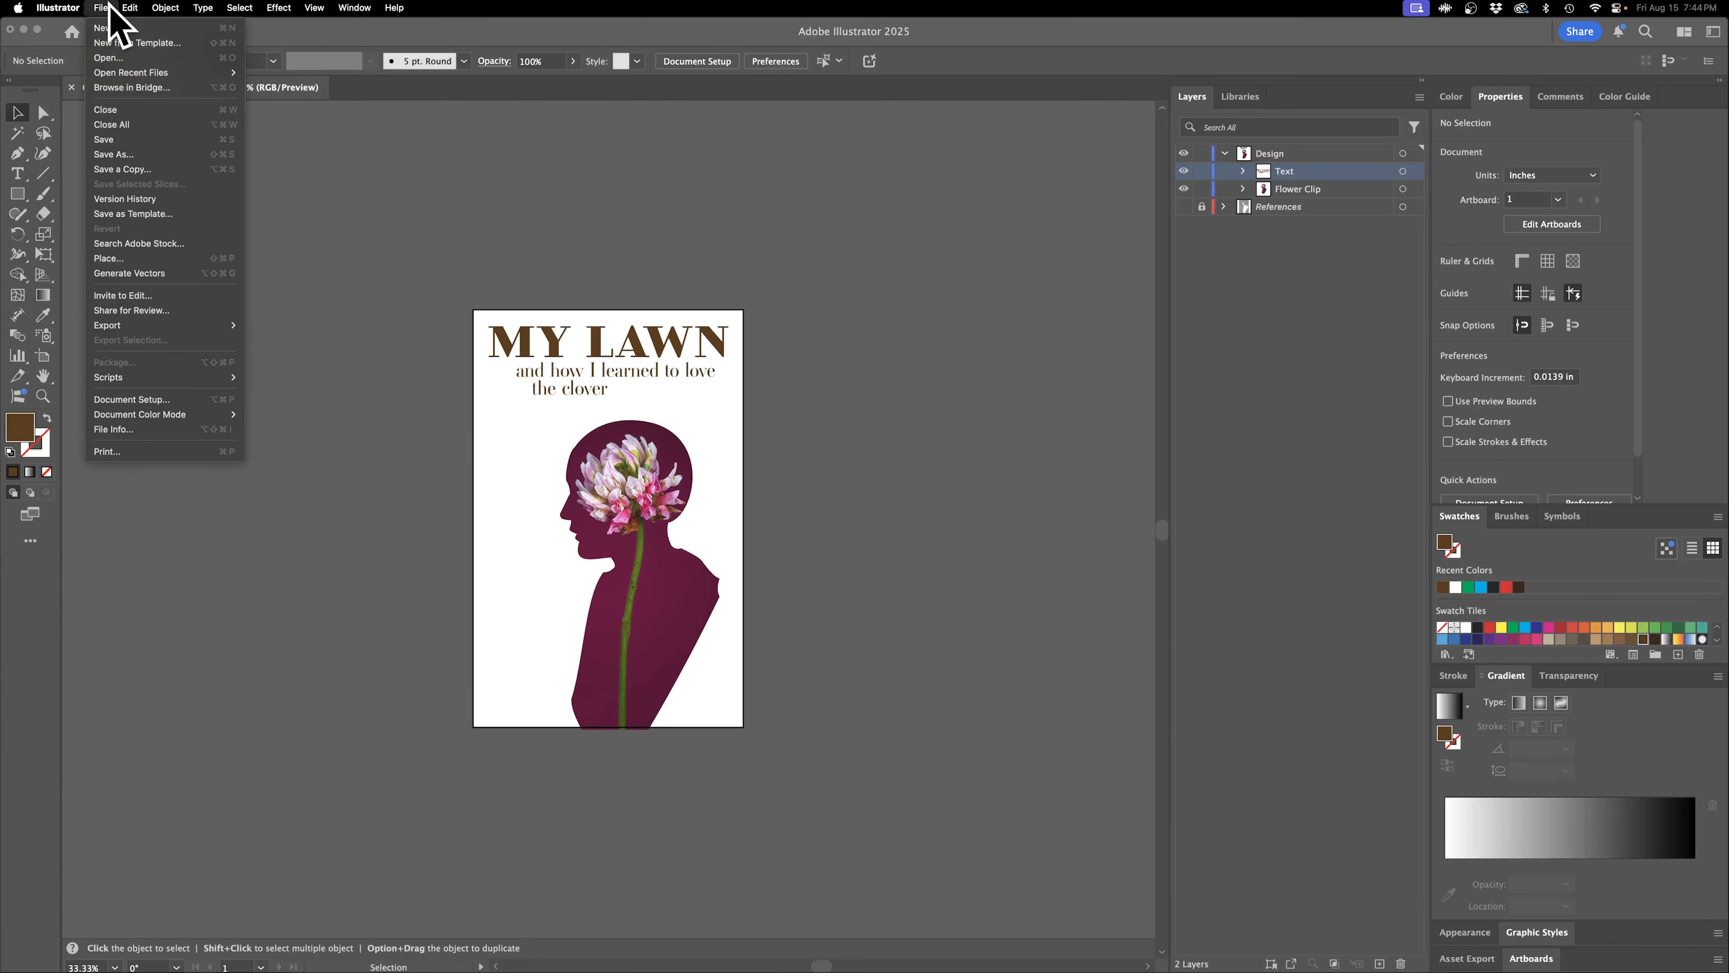
click(161, 257)
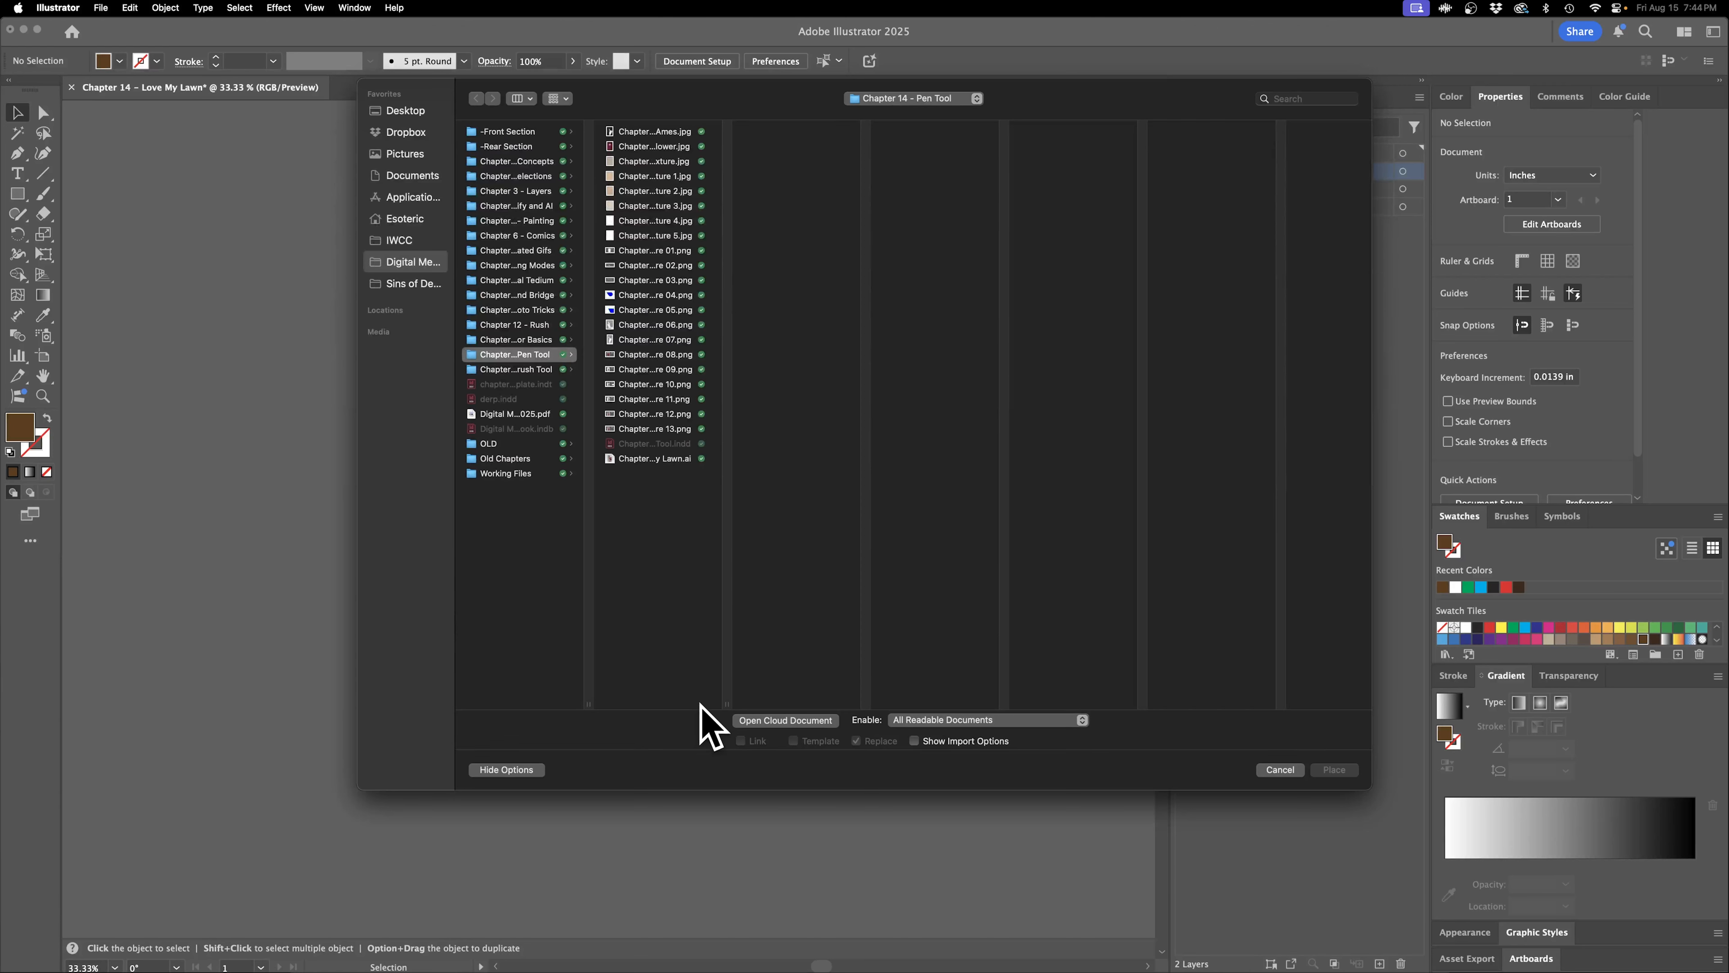
drag(727, 704, 881, 694)
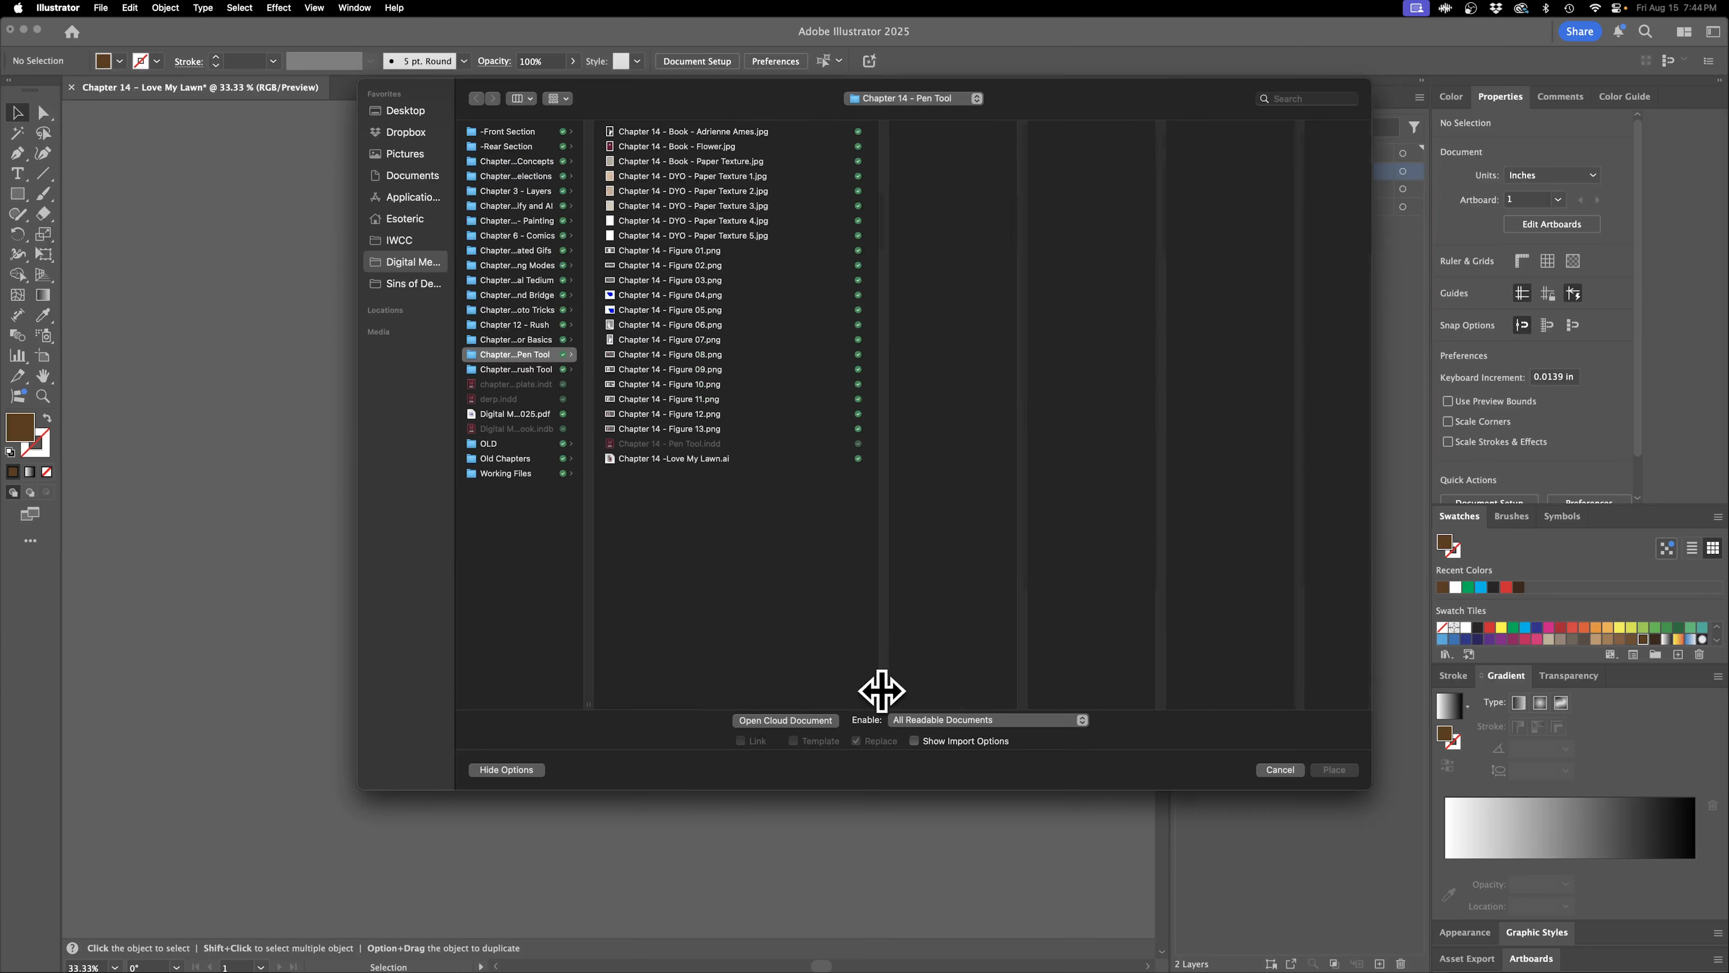
click(746, 161)
click(1333, 770)
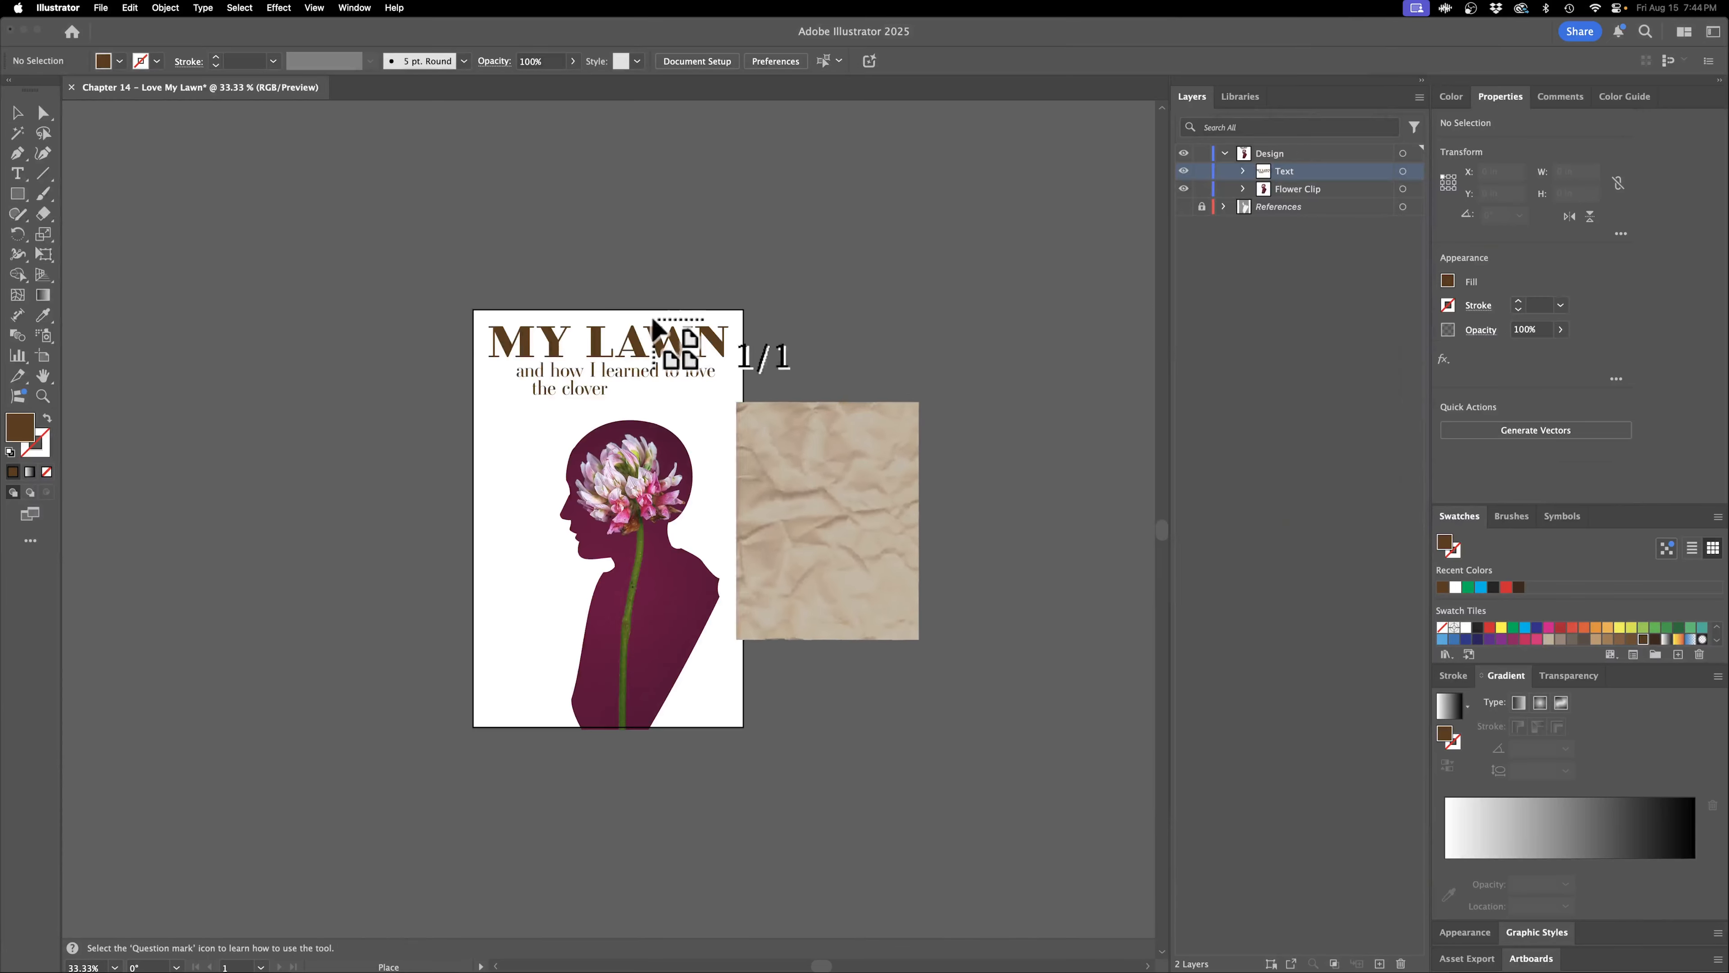
drag(575, 486, 918, 728)
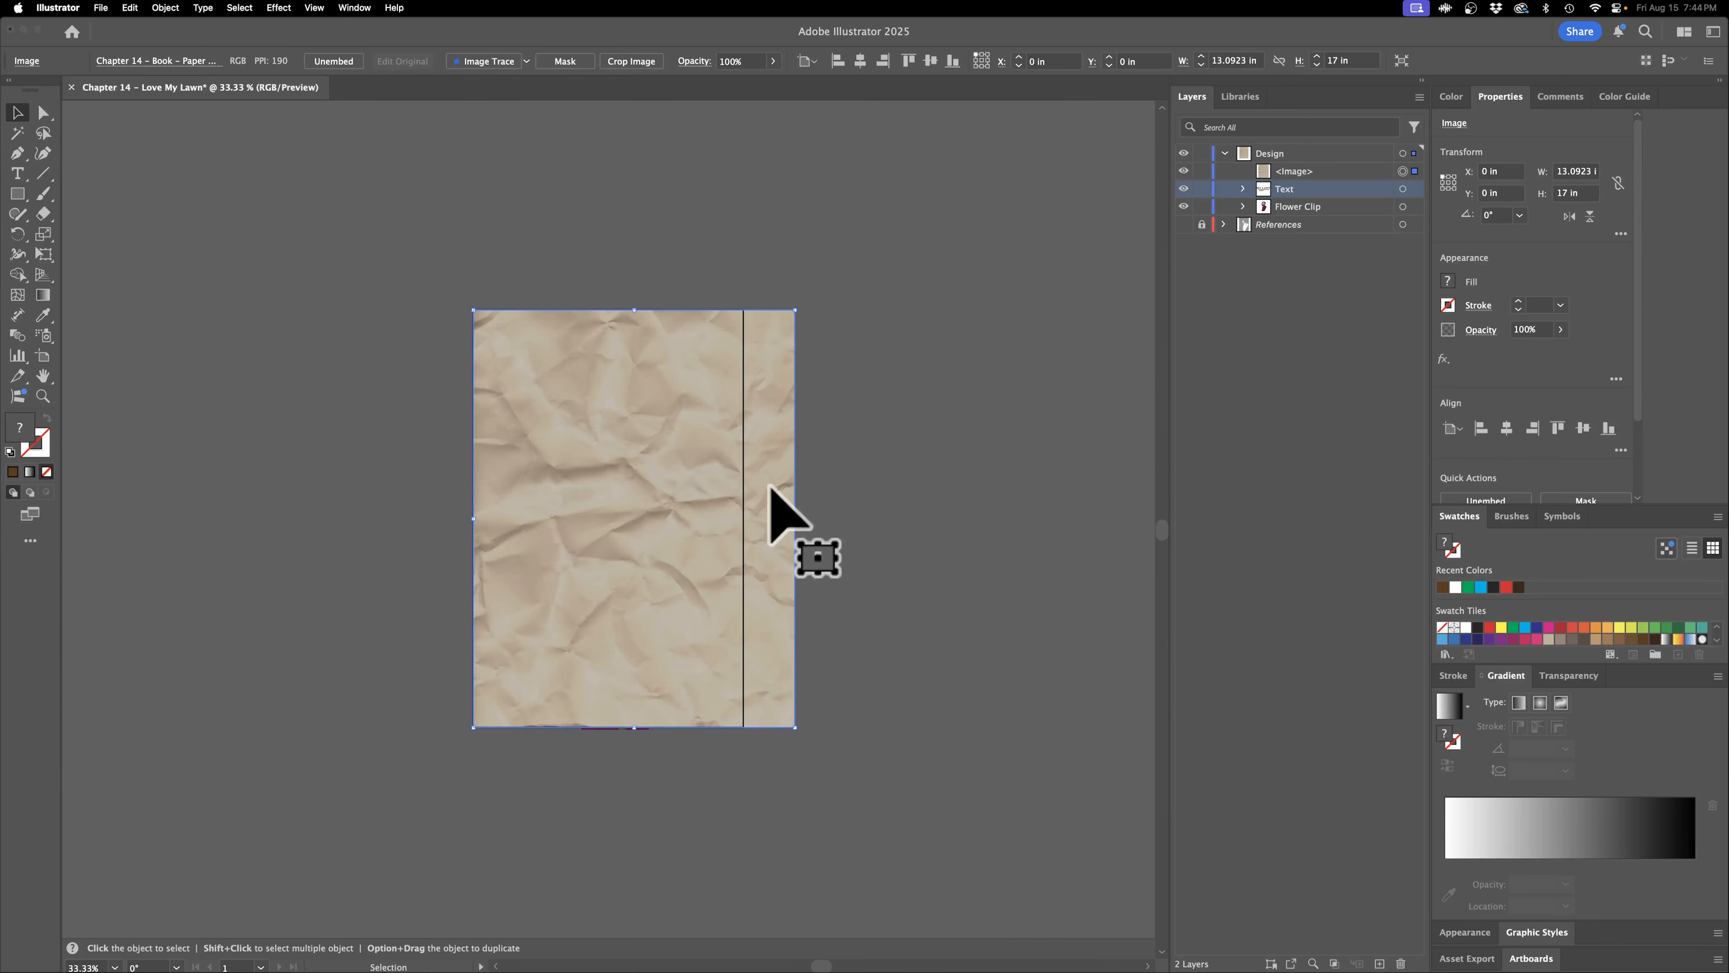
double_click(1297, 171)
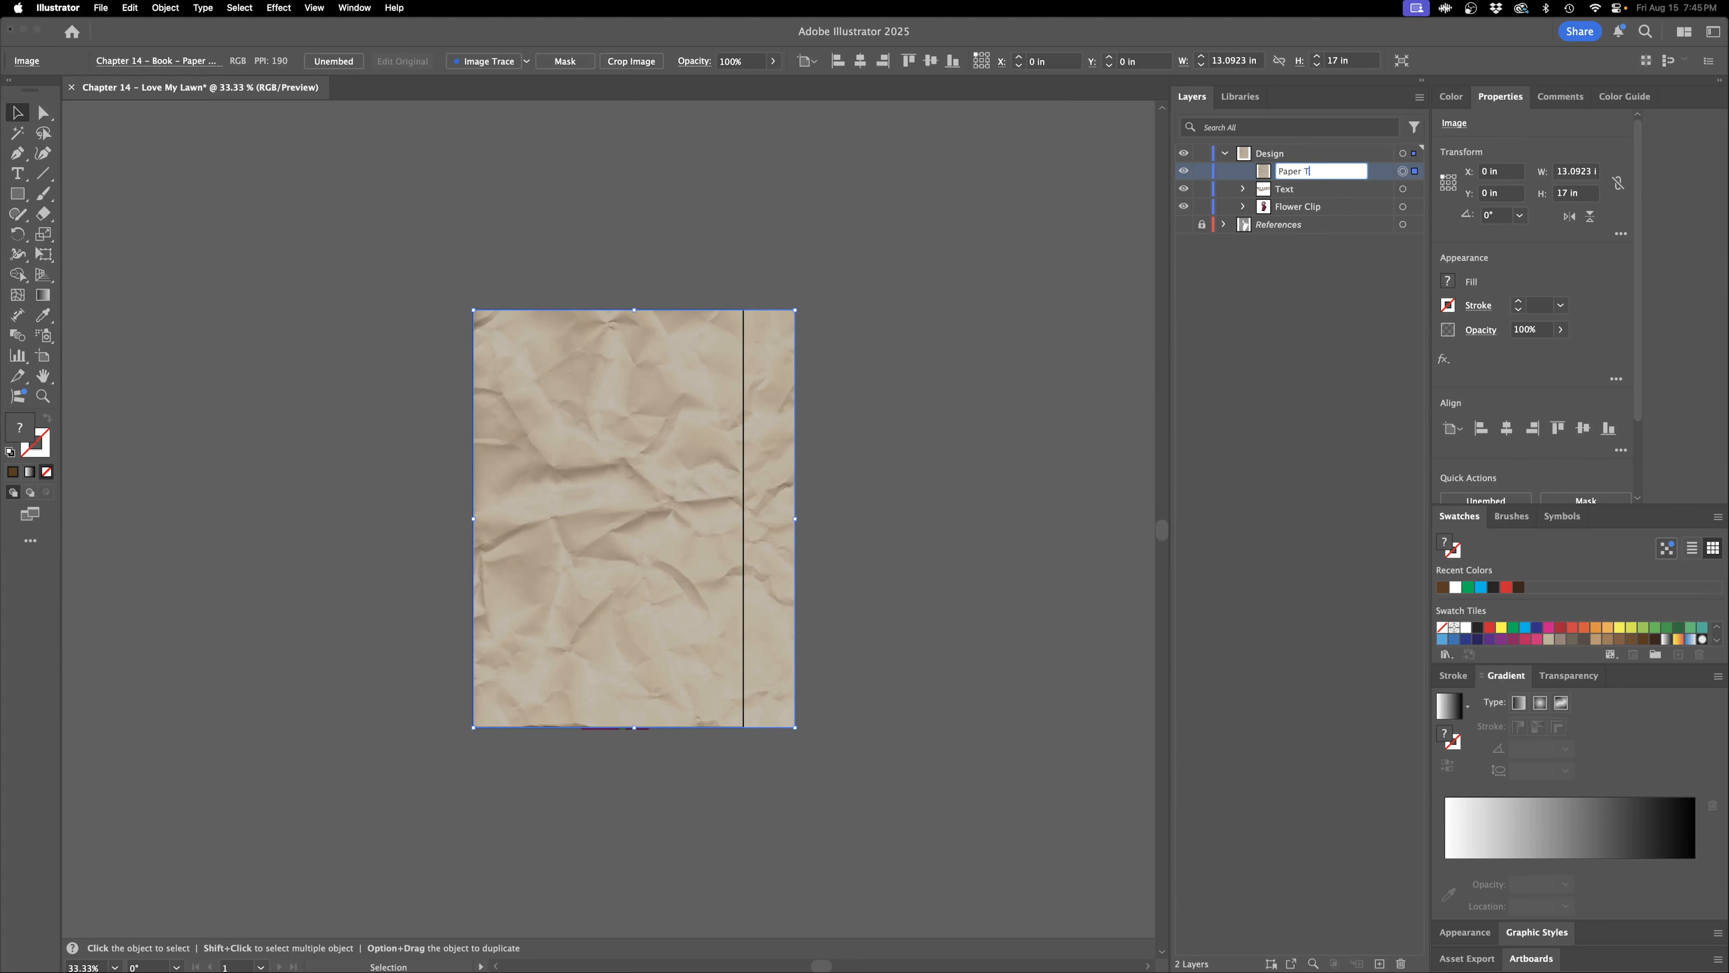
key(Return)
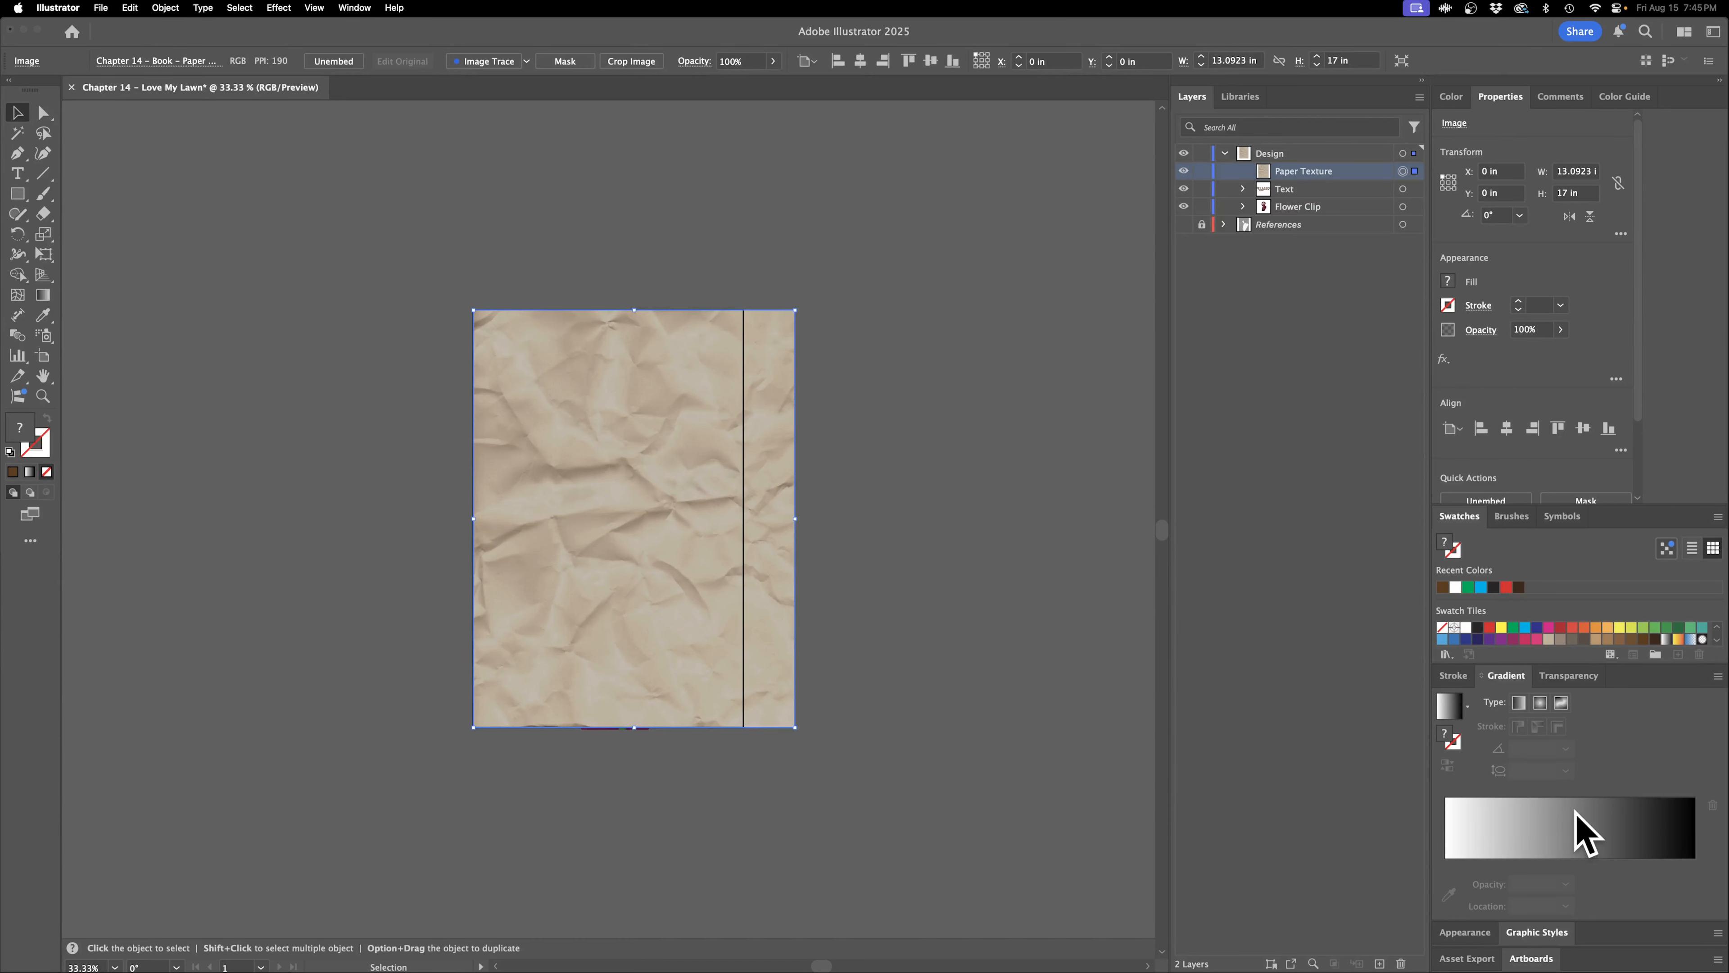
Set the Paper Texture image's blending mode to Multiply and move the Flower Clip group above it in the layer order.
click(1465, 933)
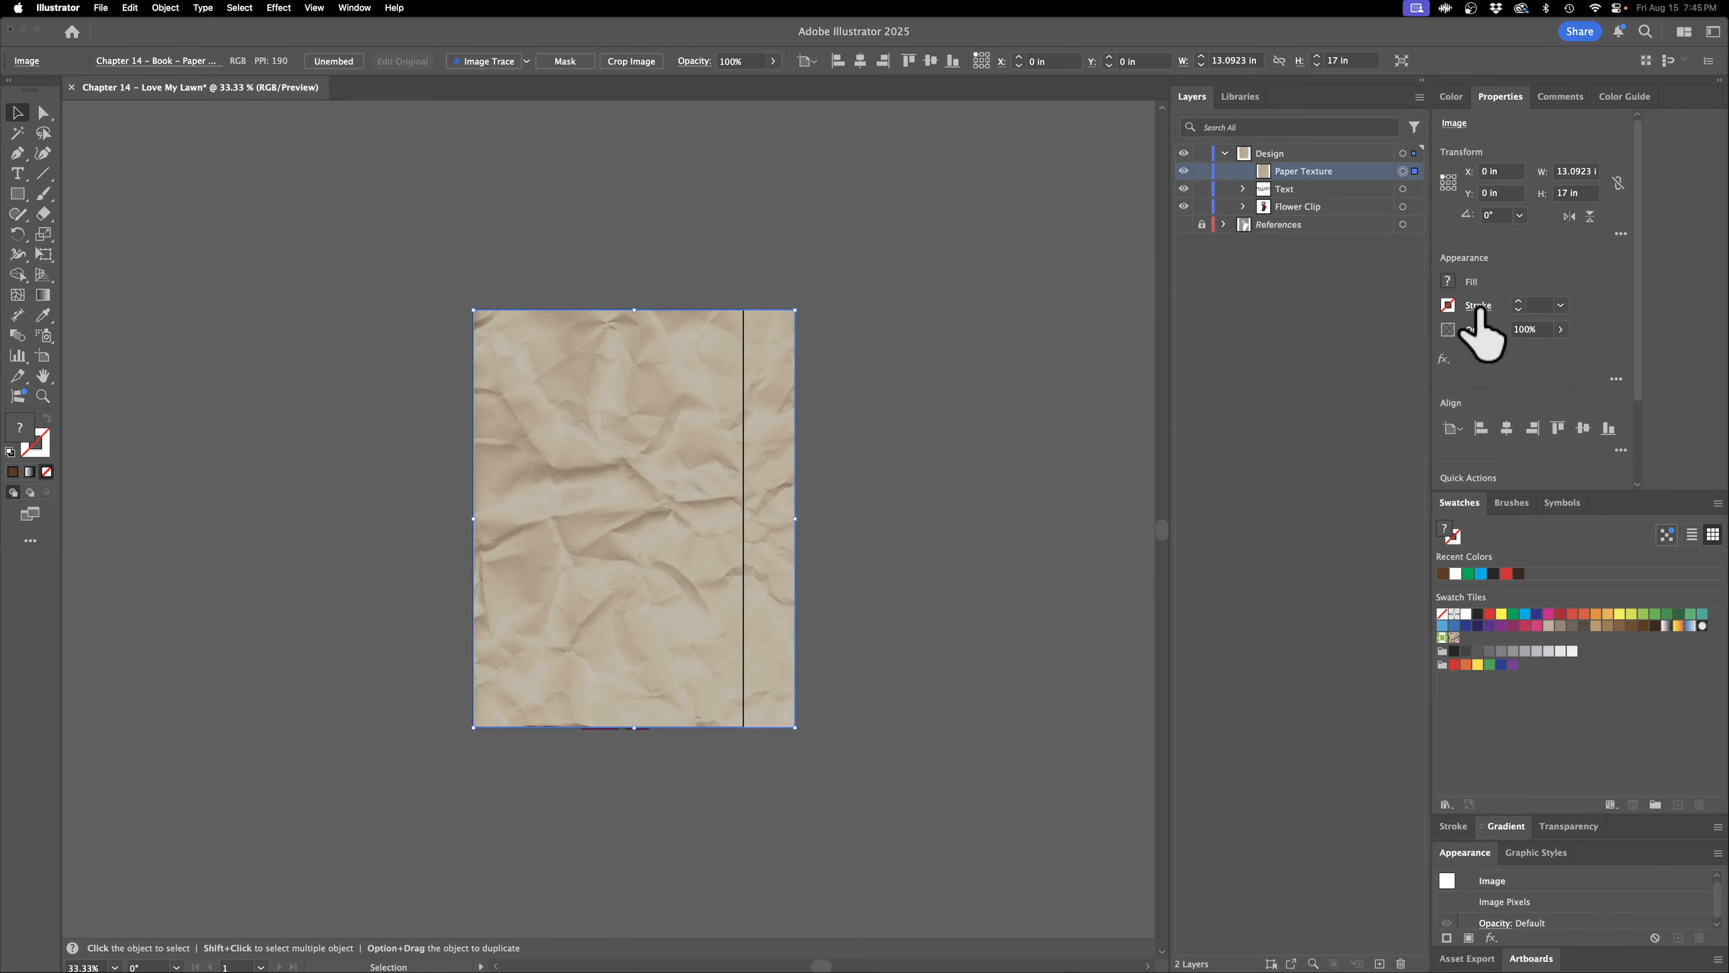
click(1481, 330)
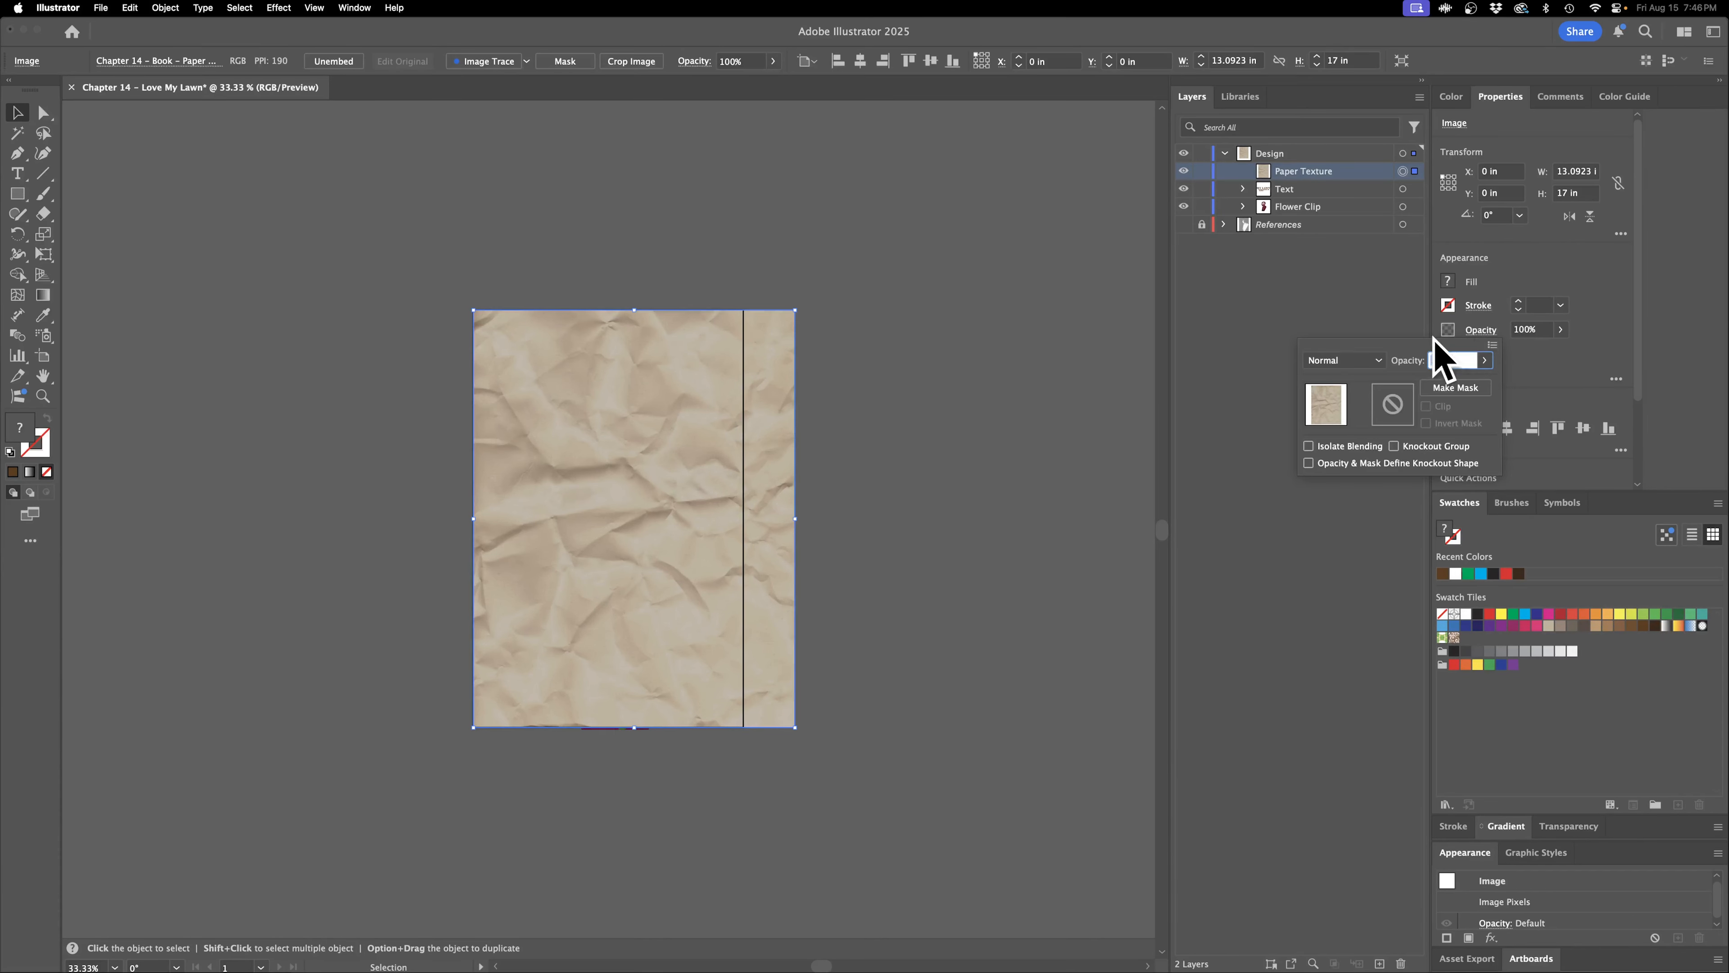
click(1382, 360)
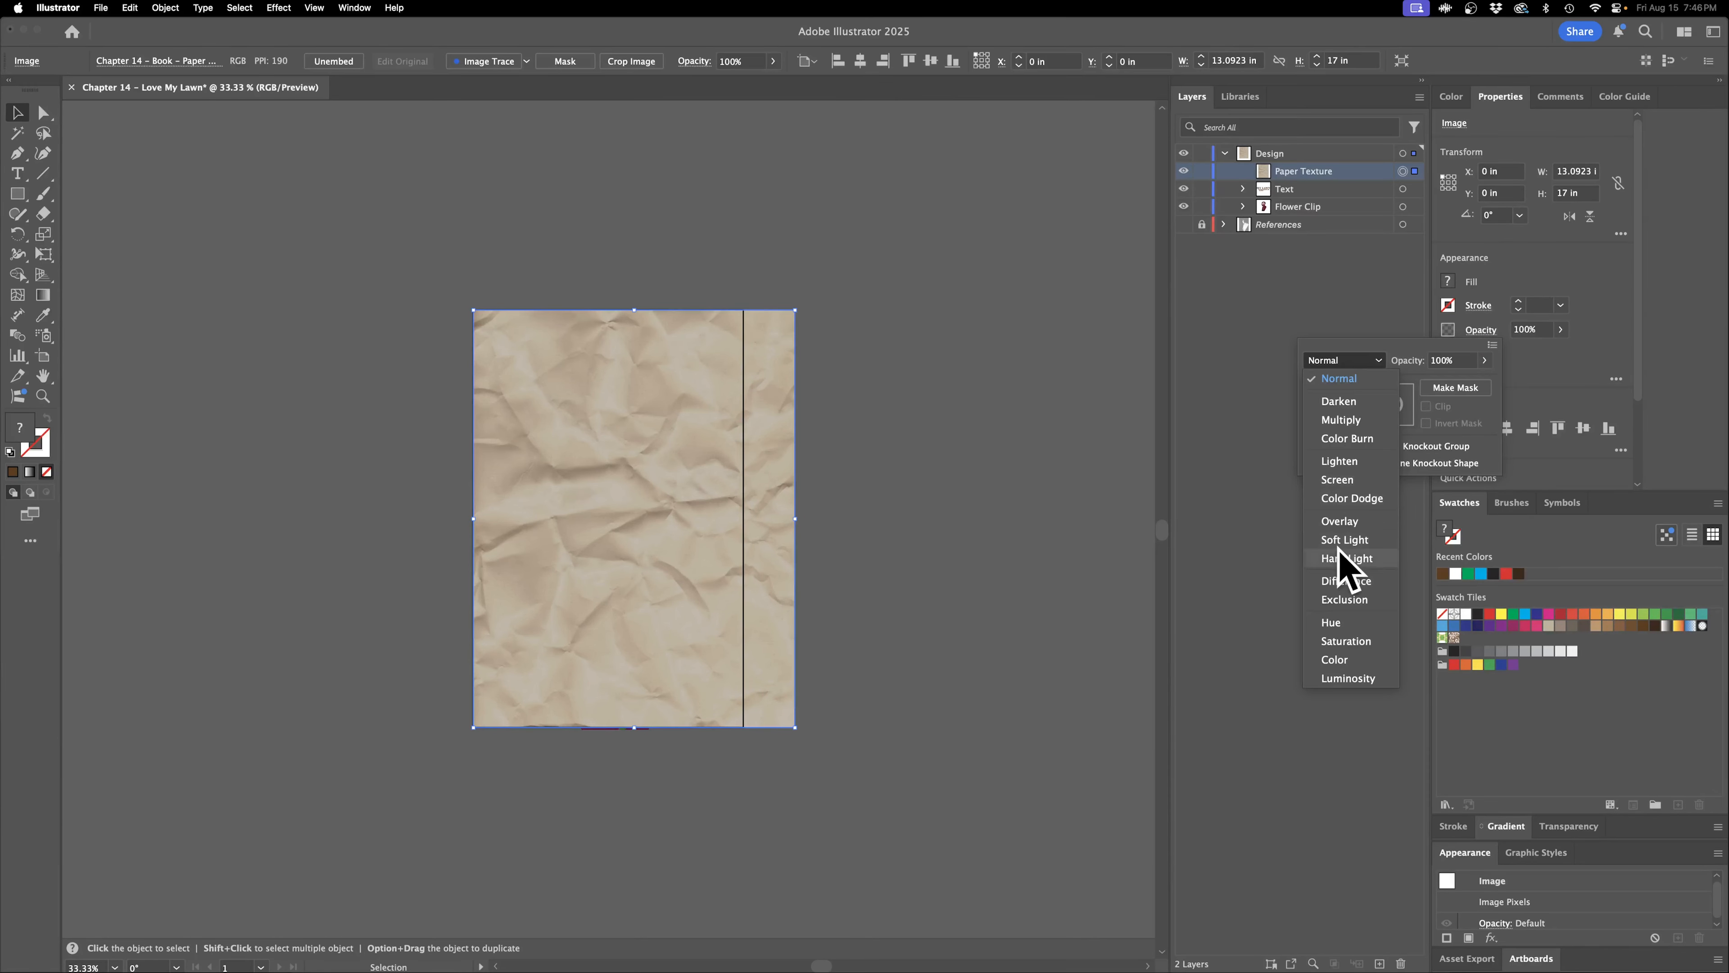
click(1374, 419)
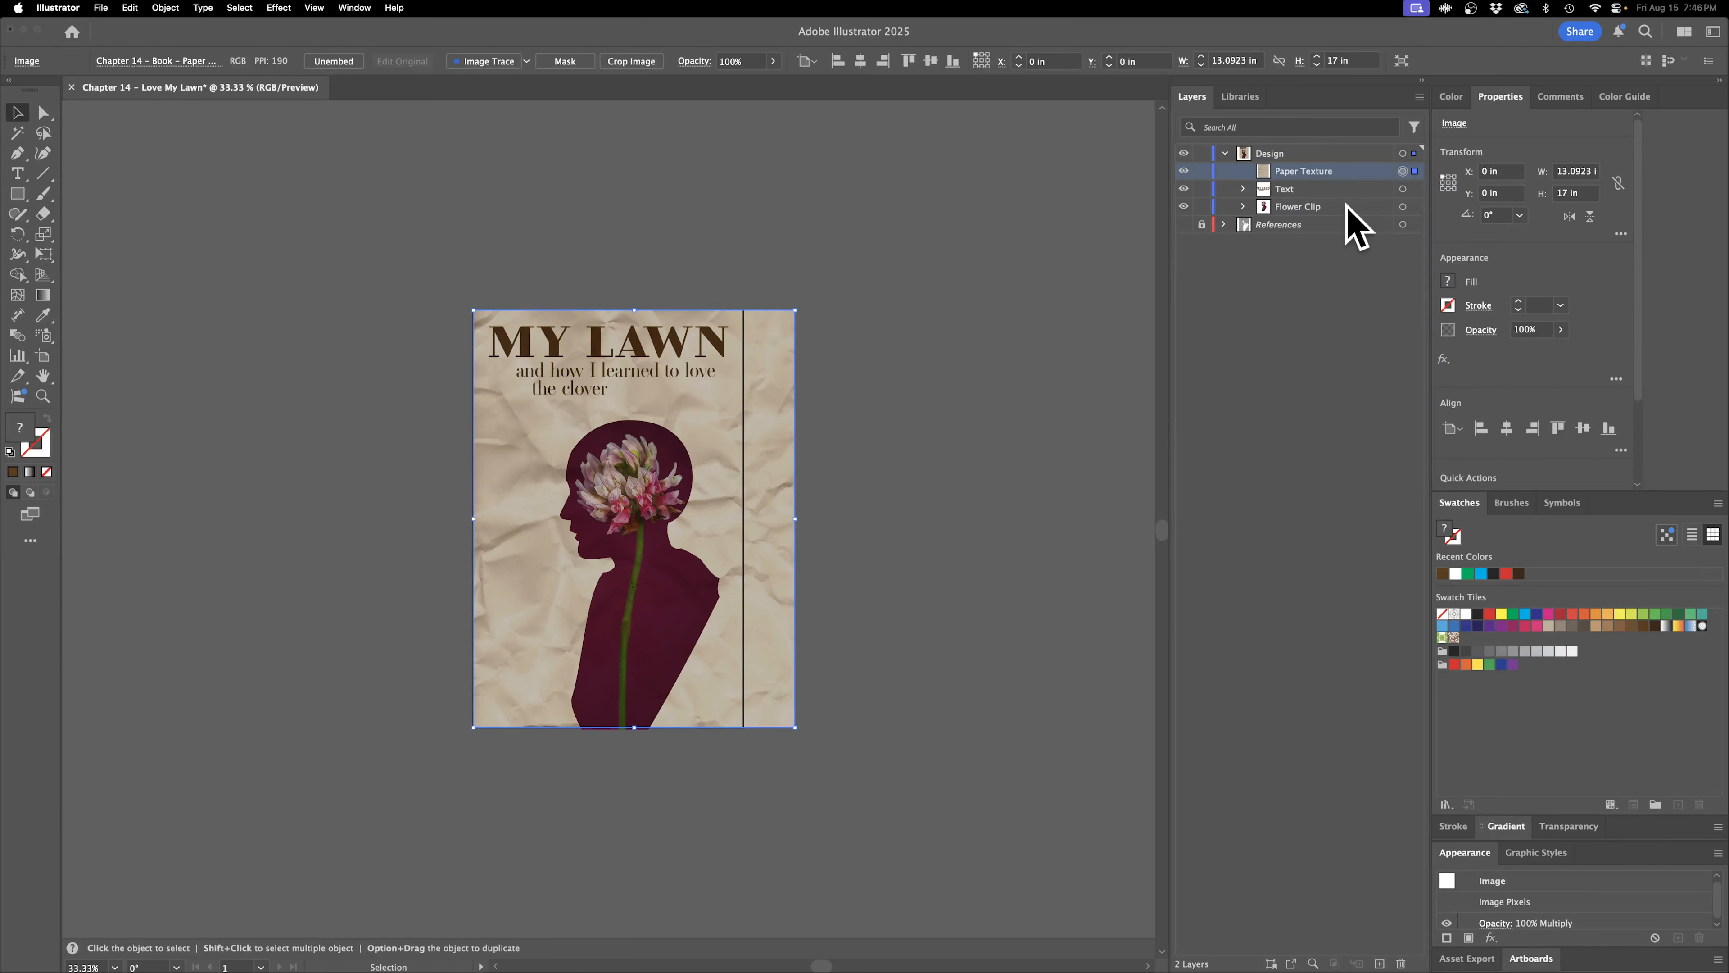
click(1302, 206)
drag(1306, 211, 1305, 171)
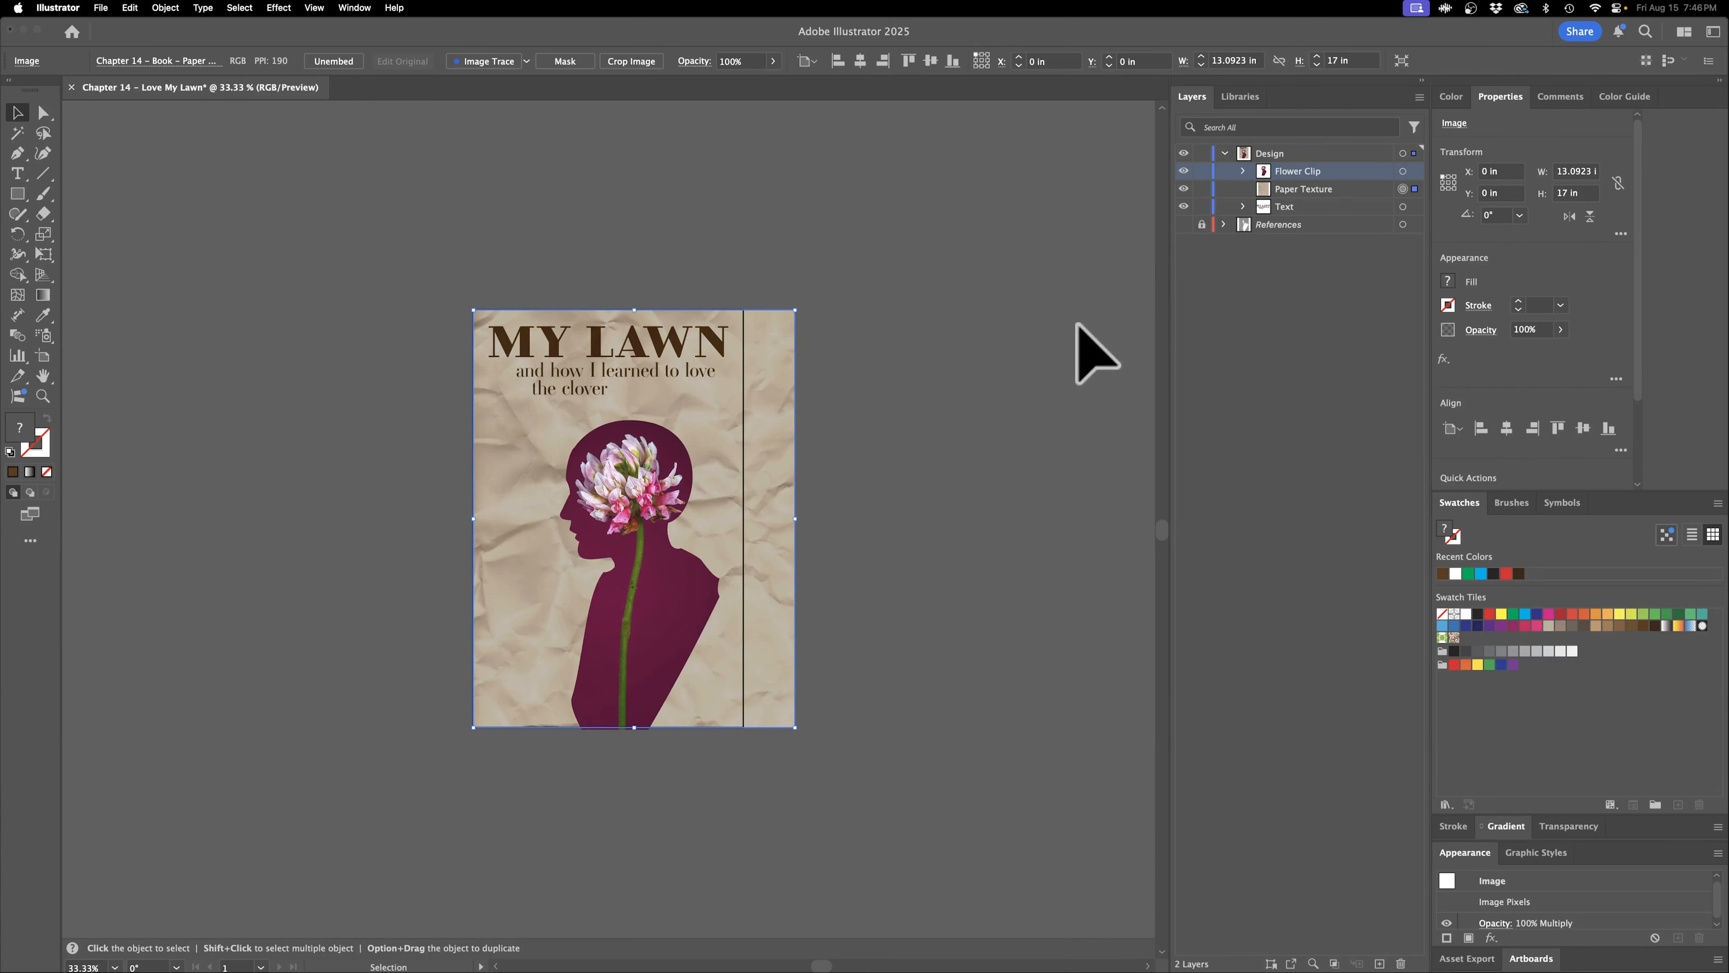
Duplicate the clipping path of the Flower Clip group in place, with the copy above the group in the Design layer.
click(1243, 171)
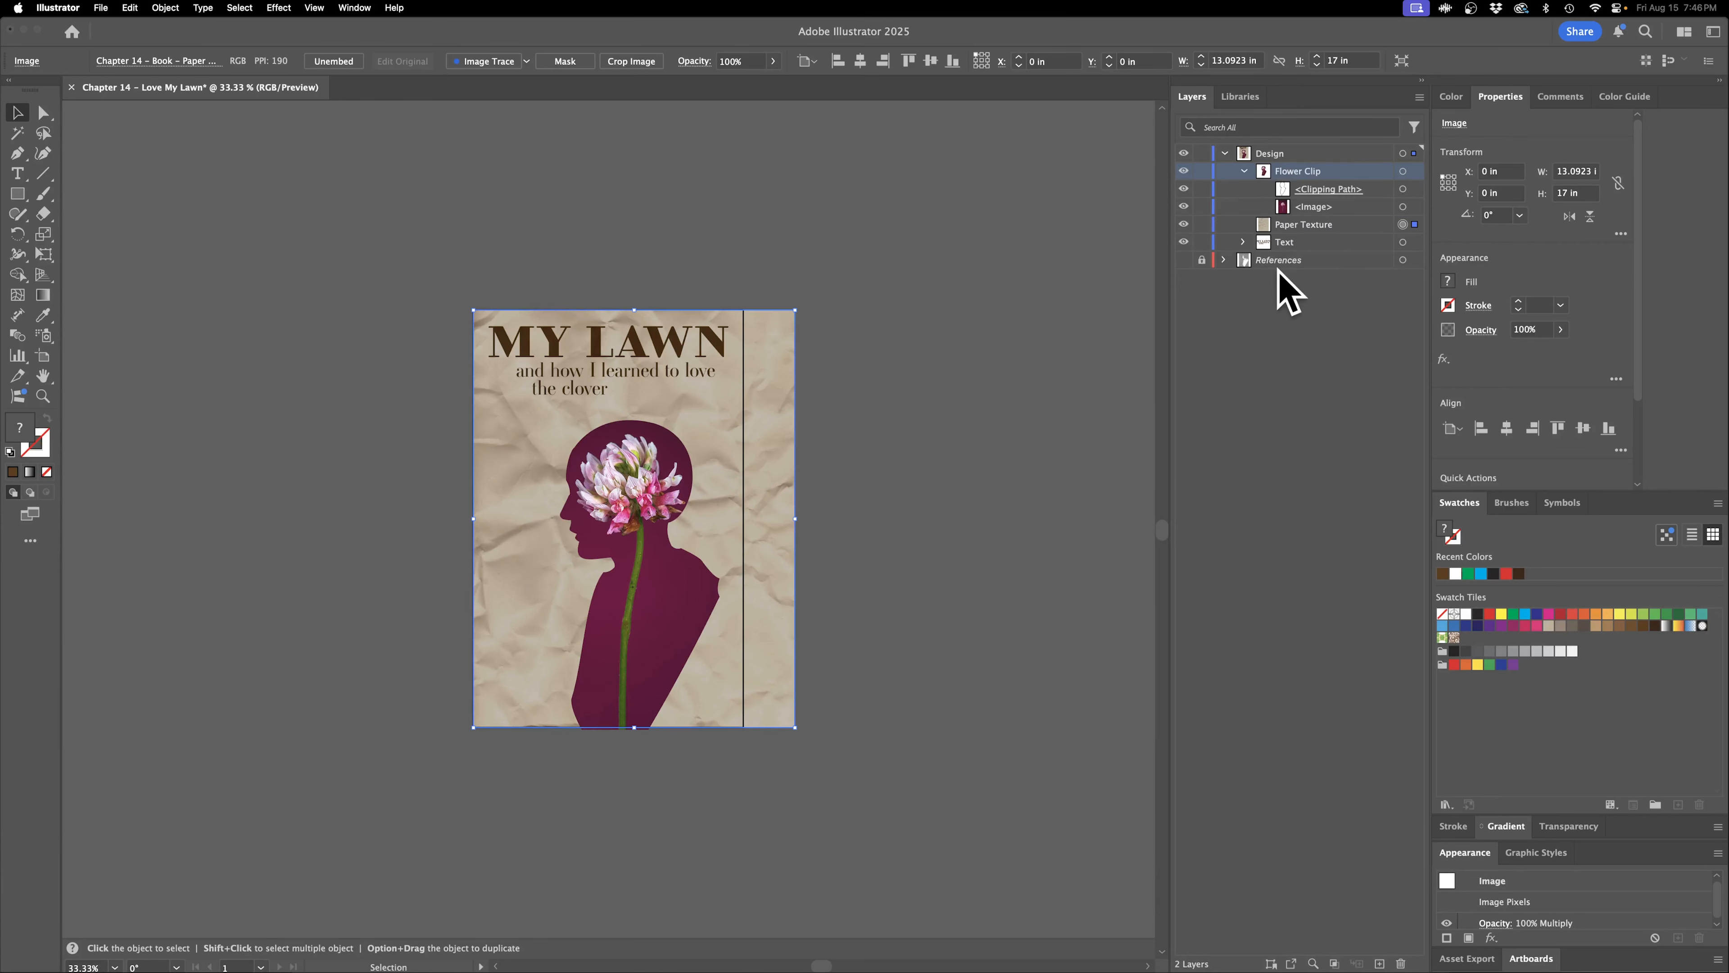
click(1340, 191)
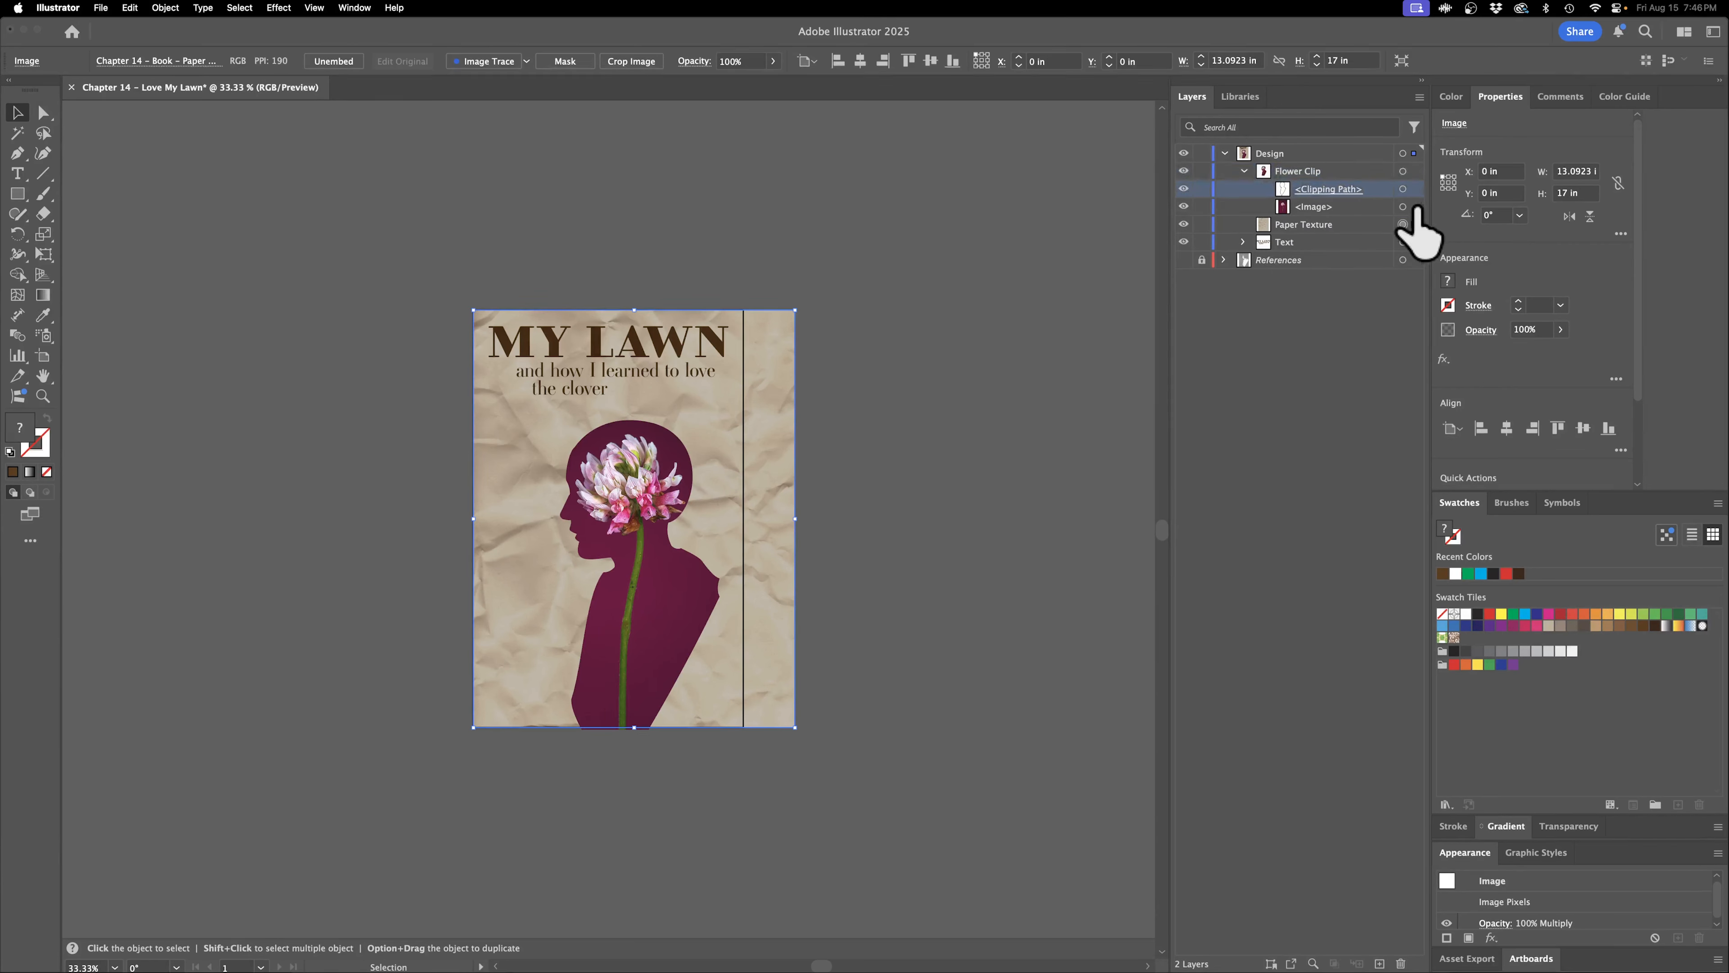
click(1403, 188)
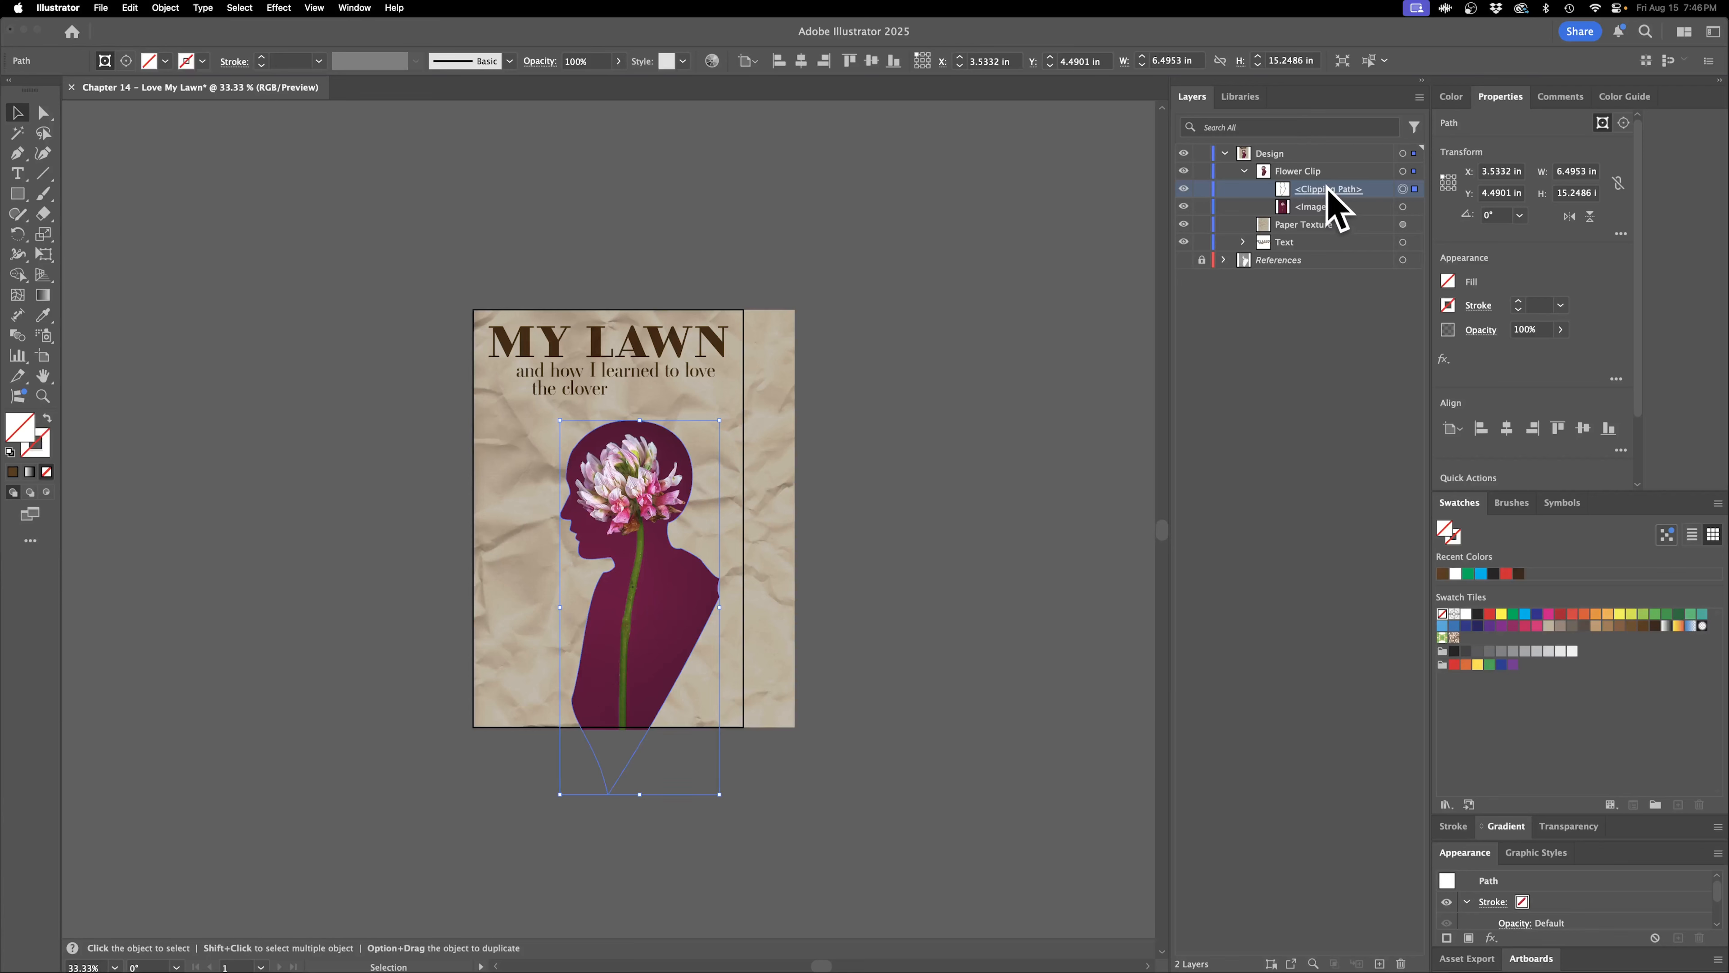
drag(1326, 190, 1325, 165)
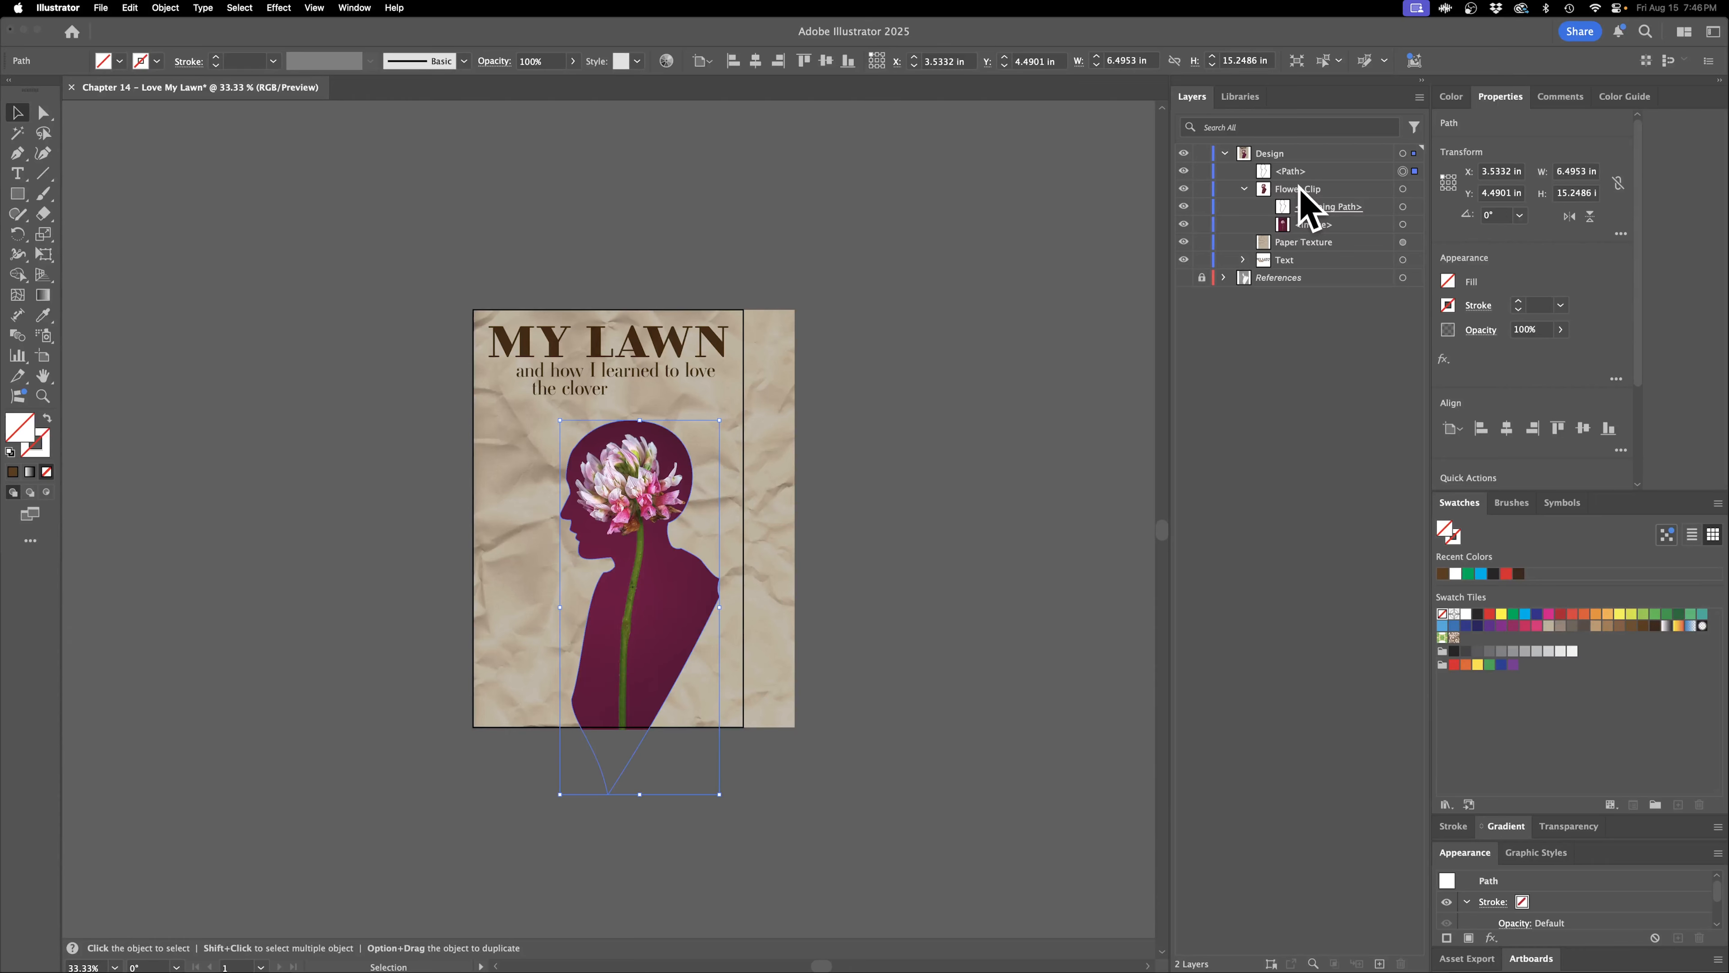
key(super+z)
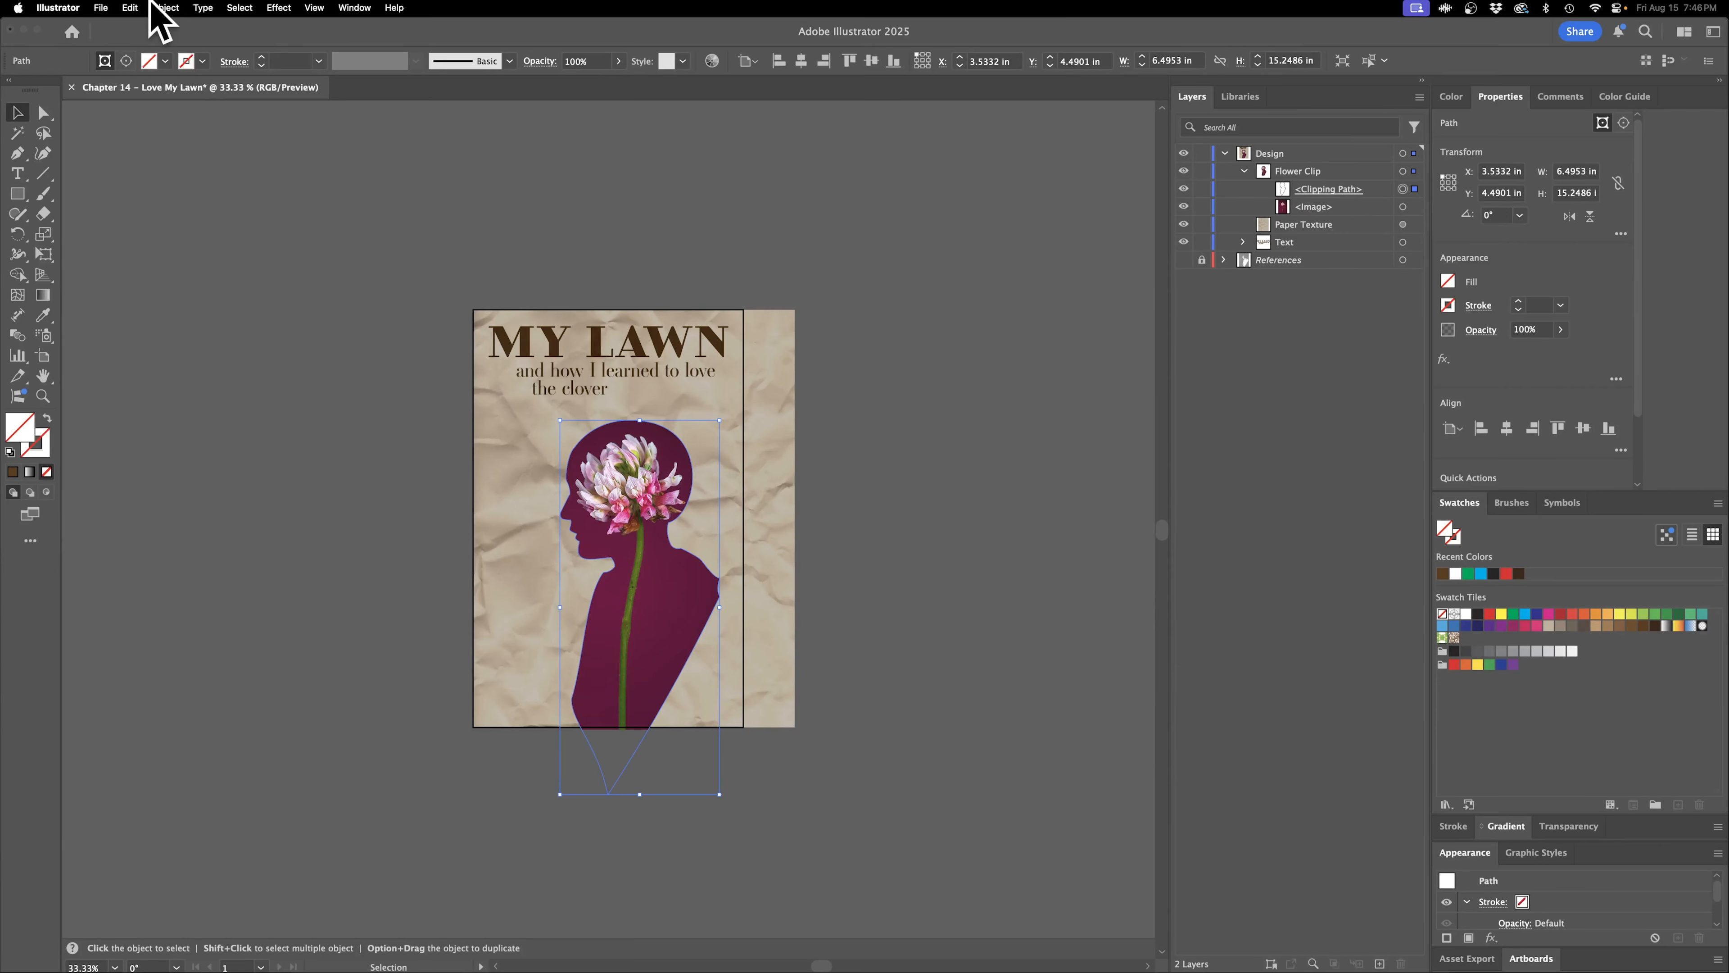
click(134, 9)
click(134, 11)
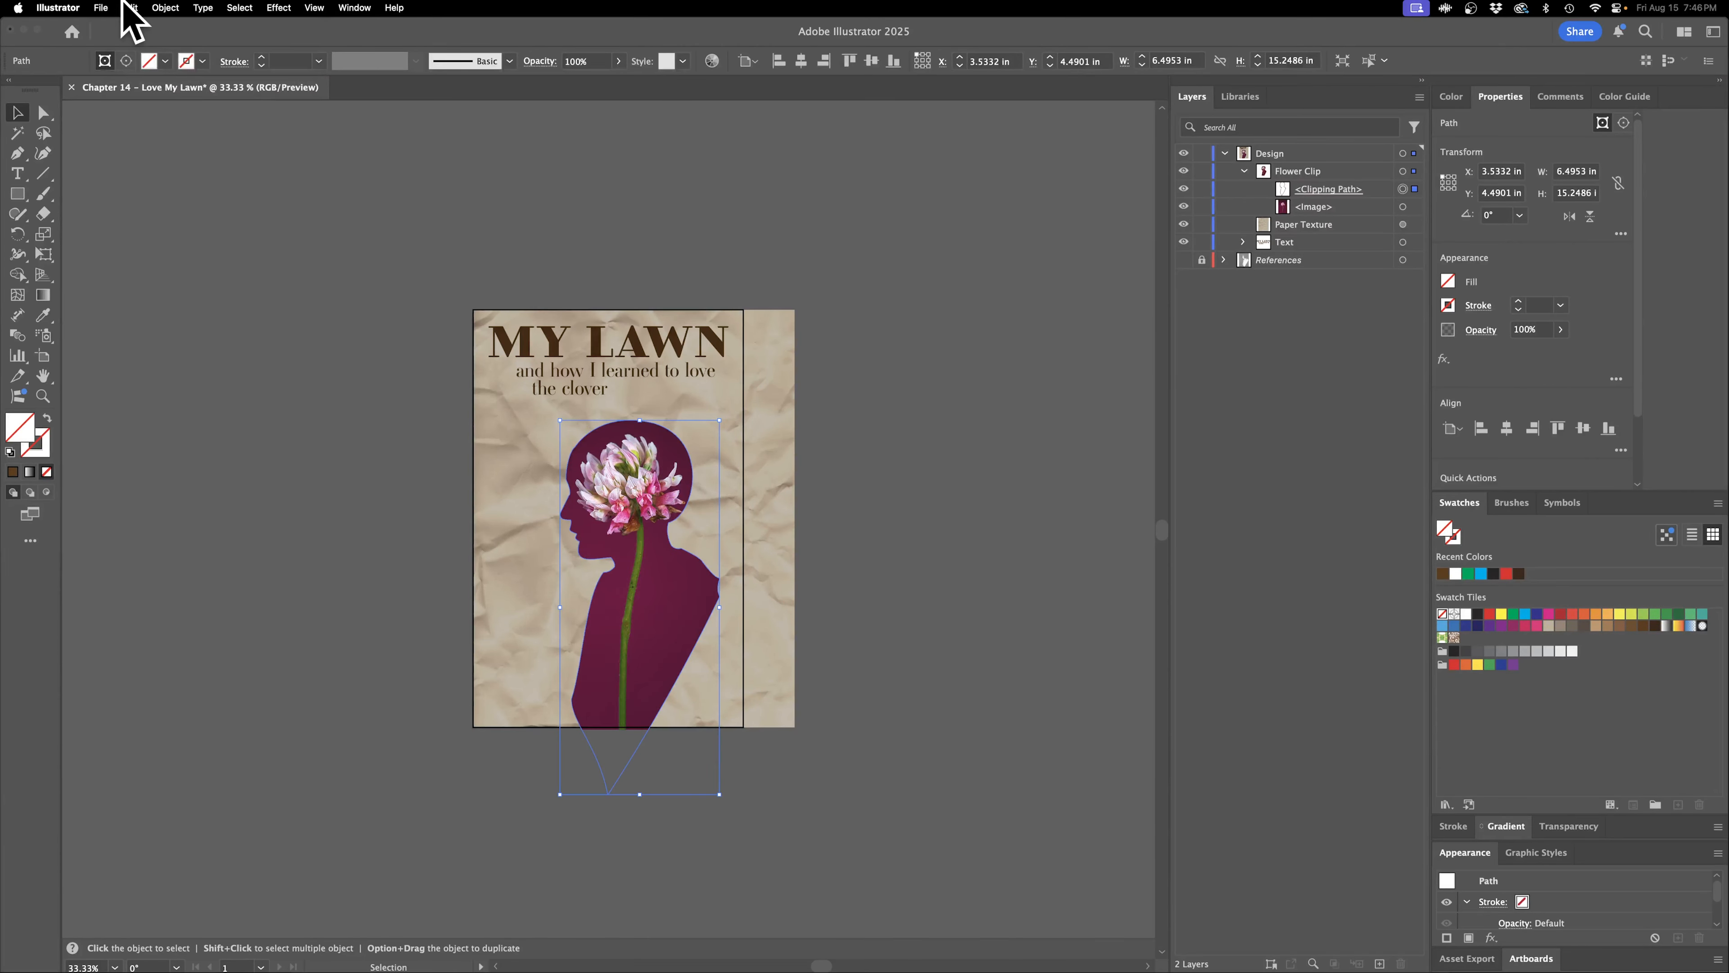
click(127, 9)
click(226, 139)
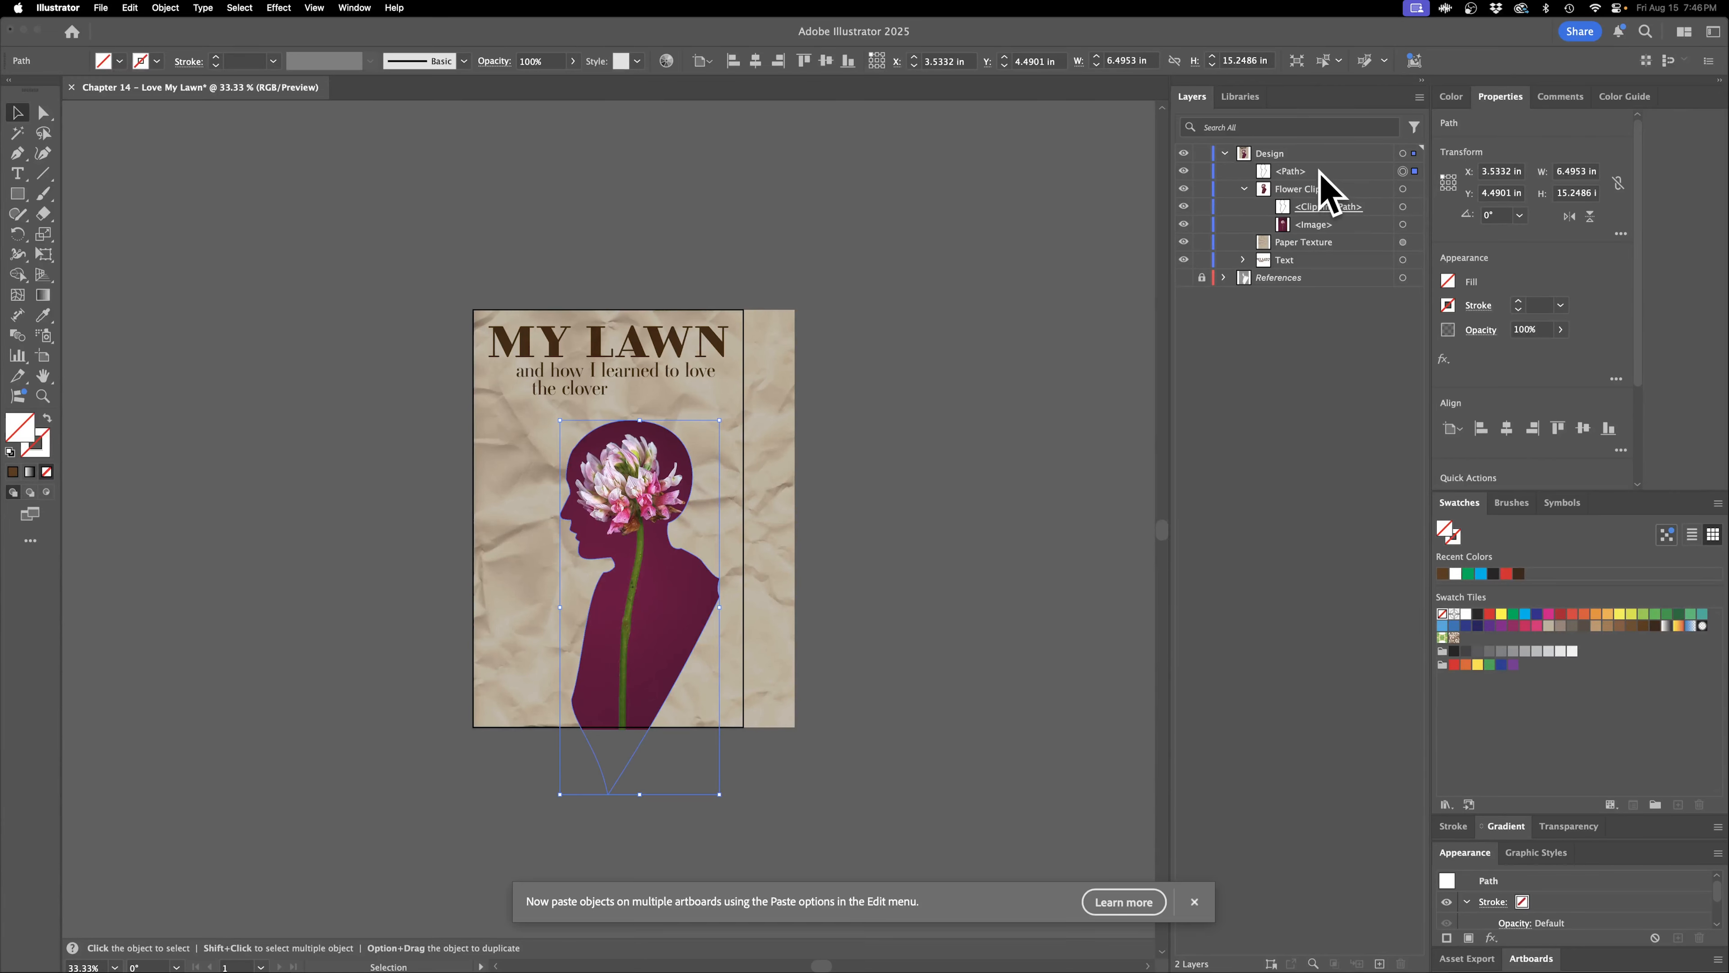
Rename the copied silhouette path as "Figure Shadow".
double_click(1320, 172)
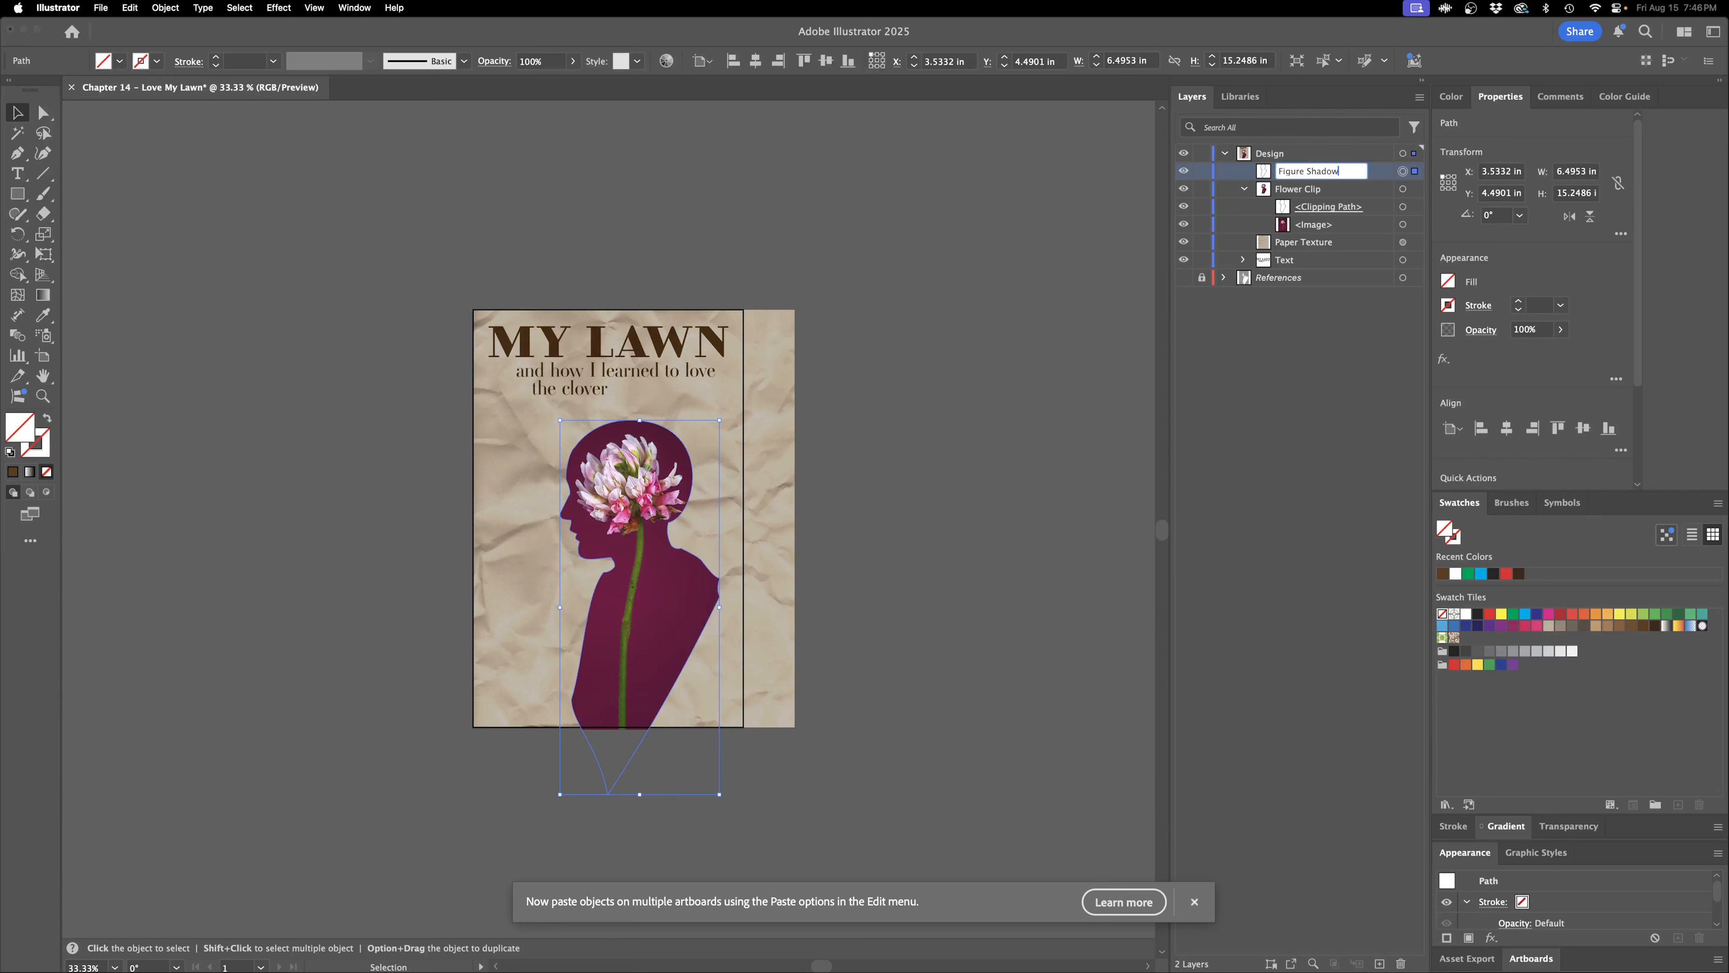
text(Figure Shadow)
key(Return)
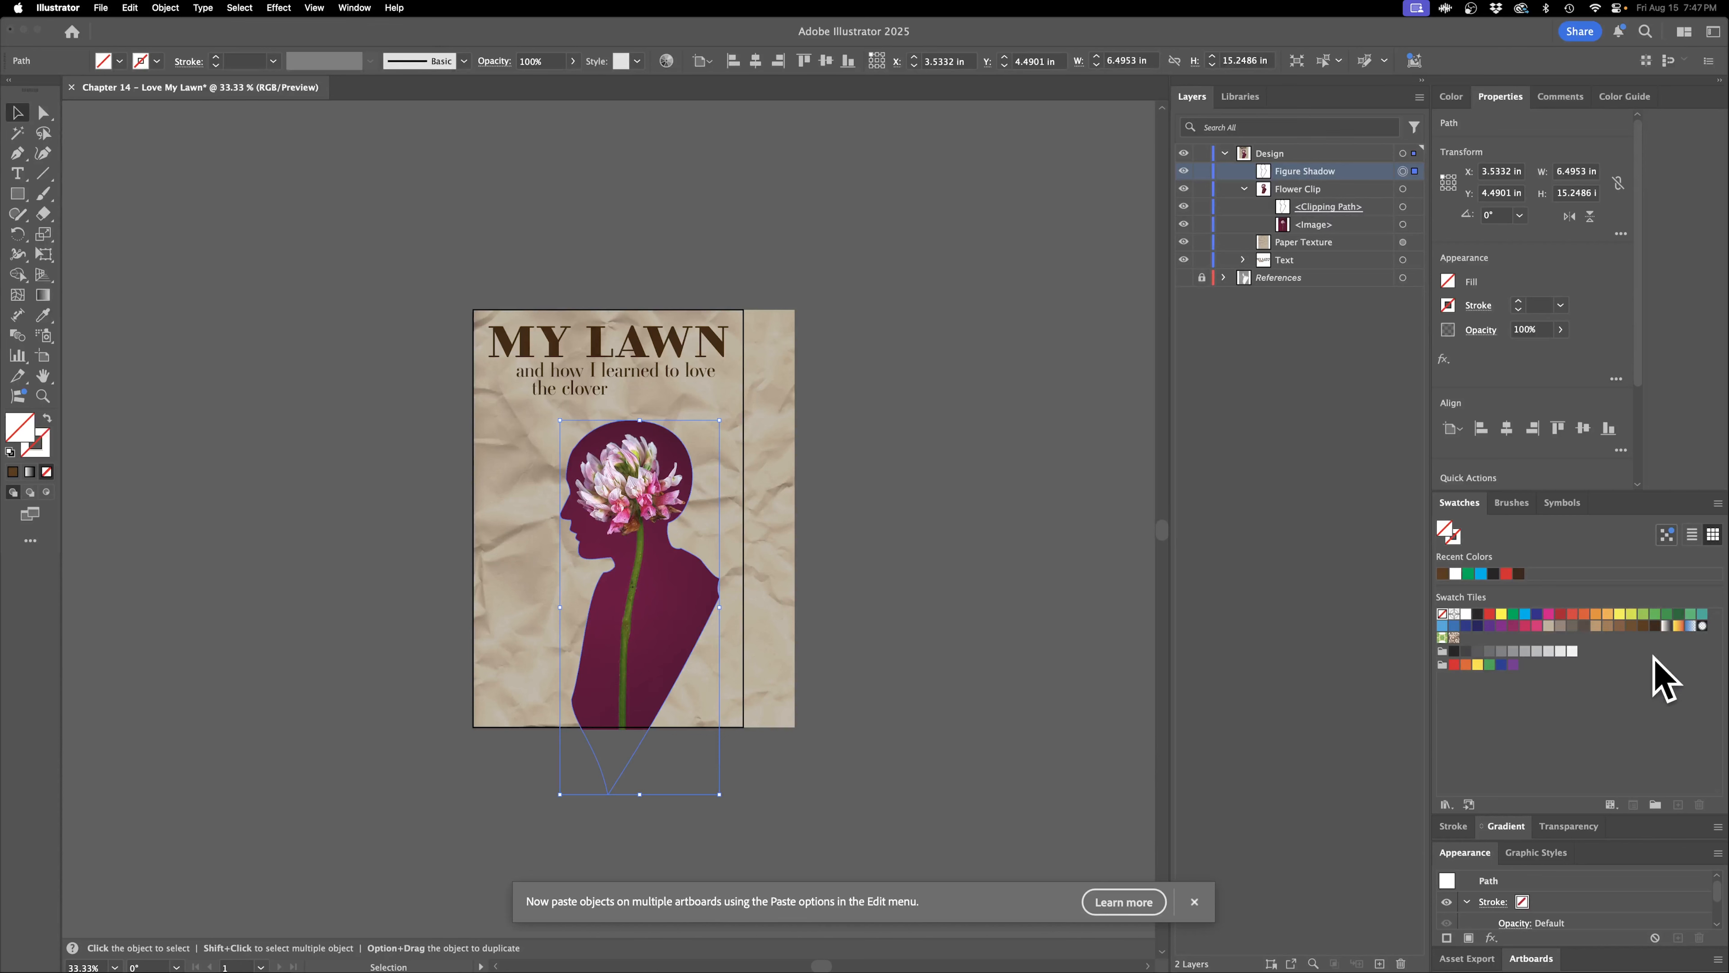
Give the Figure Shadow path a 10 pt dark brown stroke (R 88, G 59, B 28) with no fill.
click(36, 443)
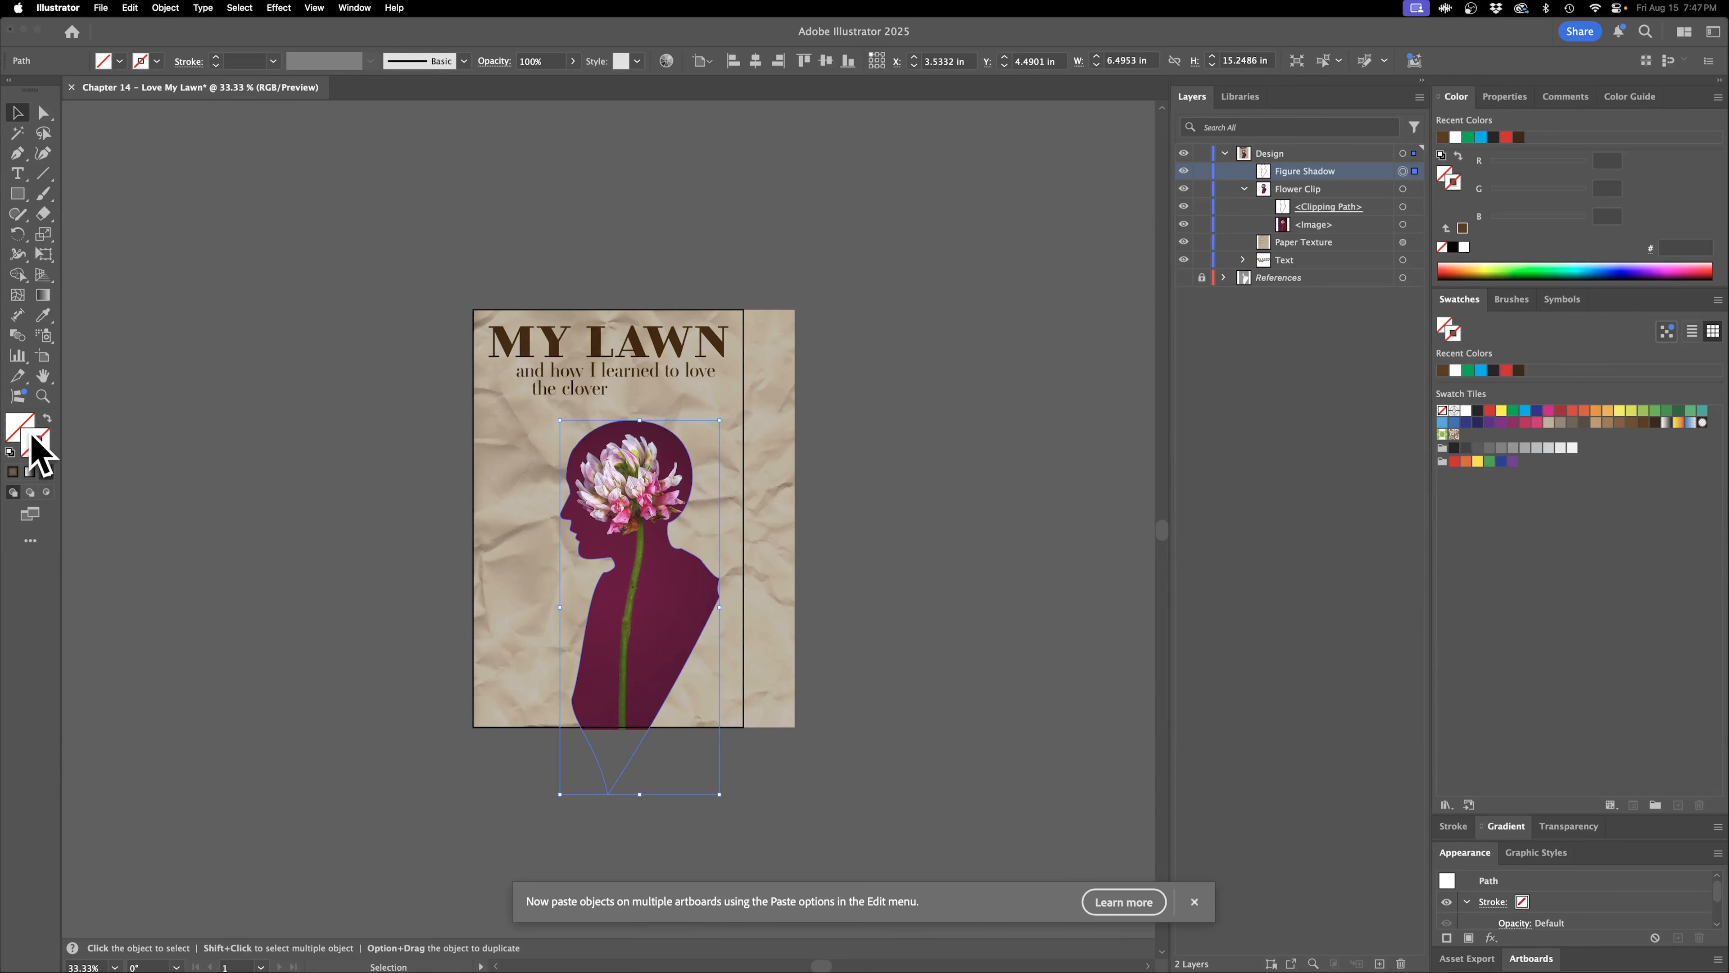
click(13, 471)
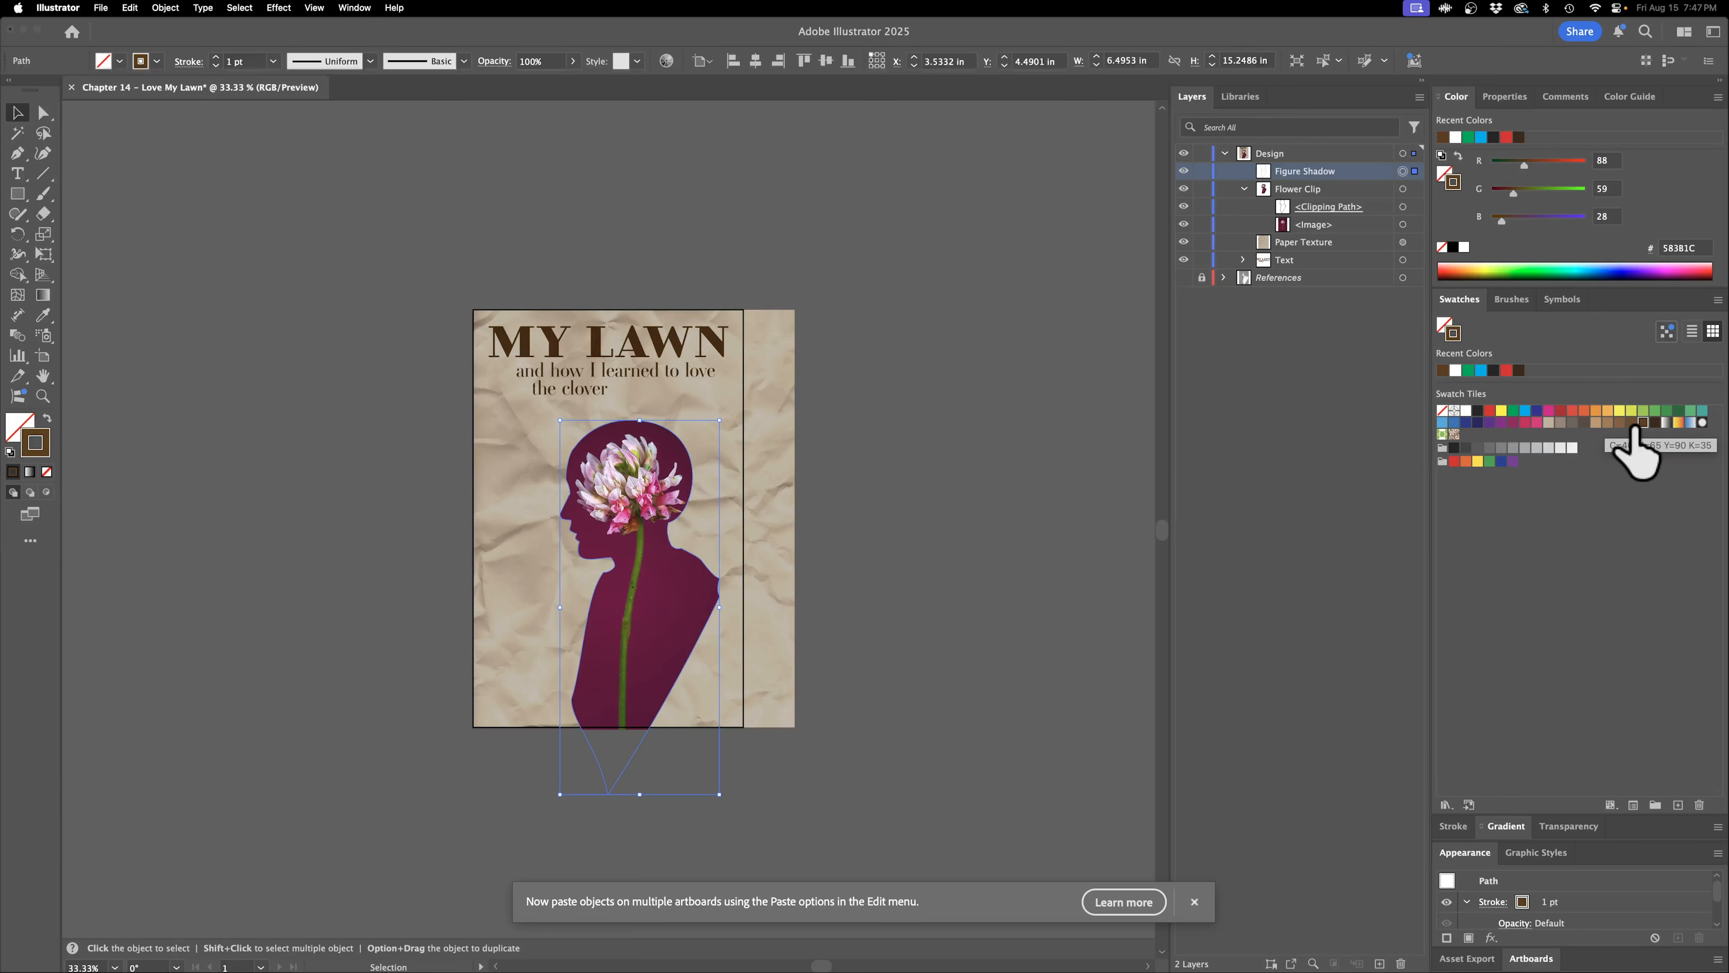
click(1194, 901)
click(253, 61)
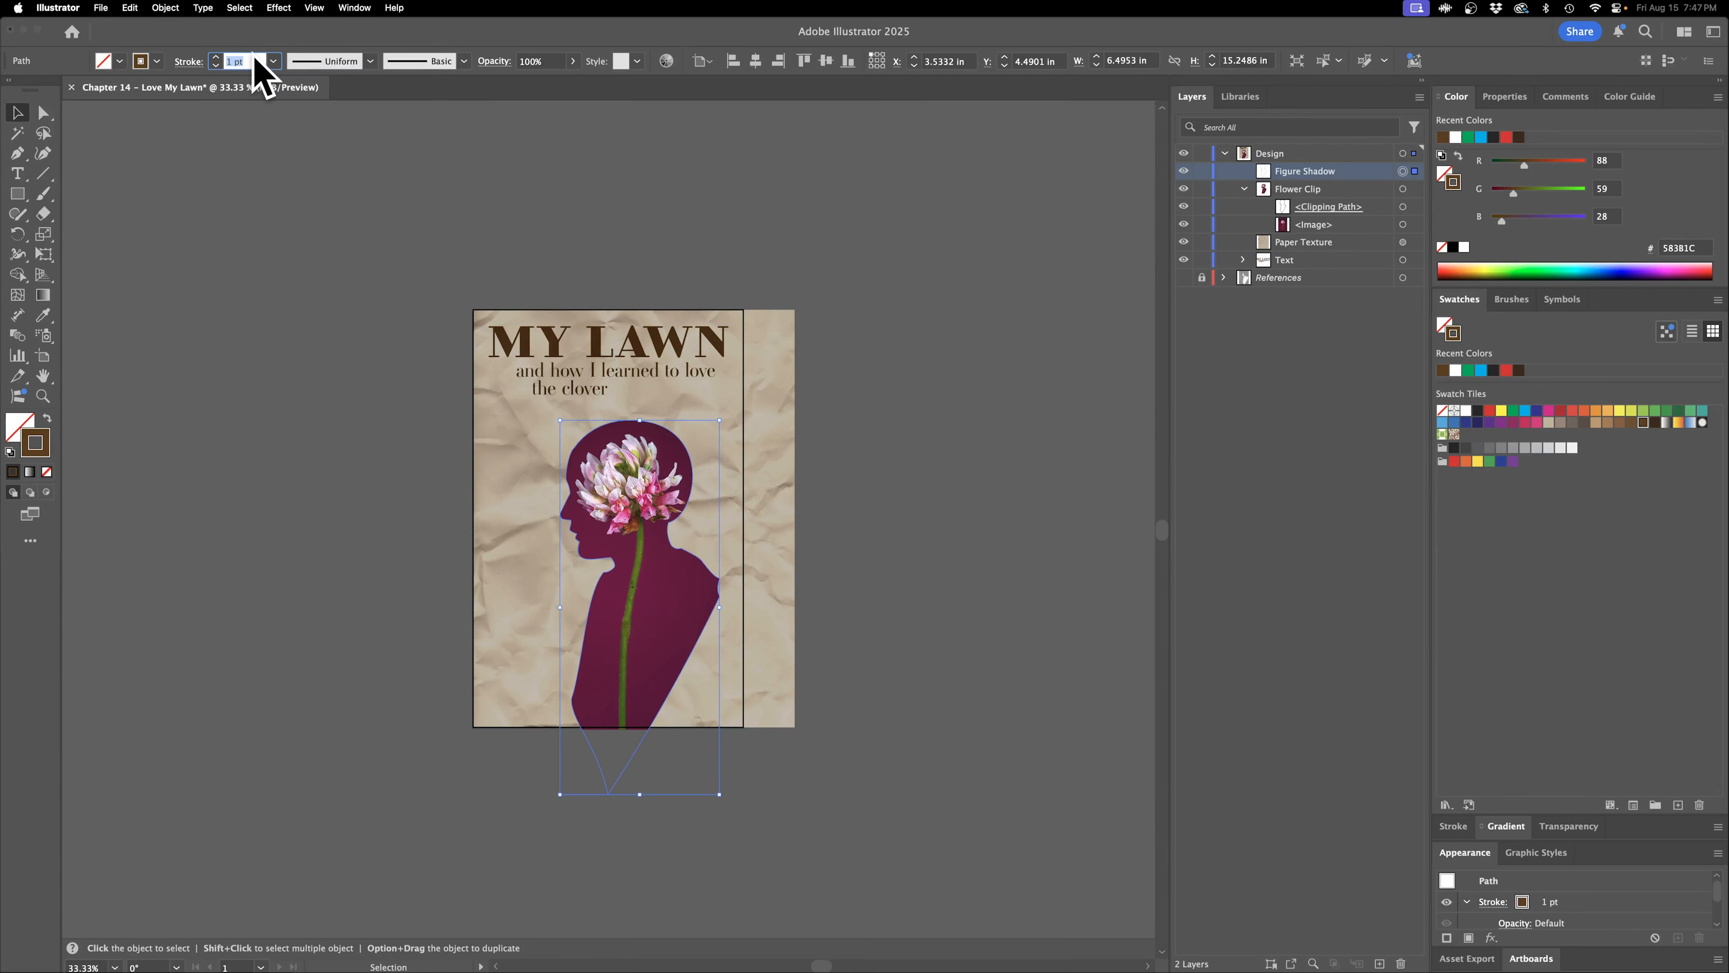
key(Return)
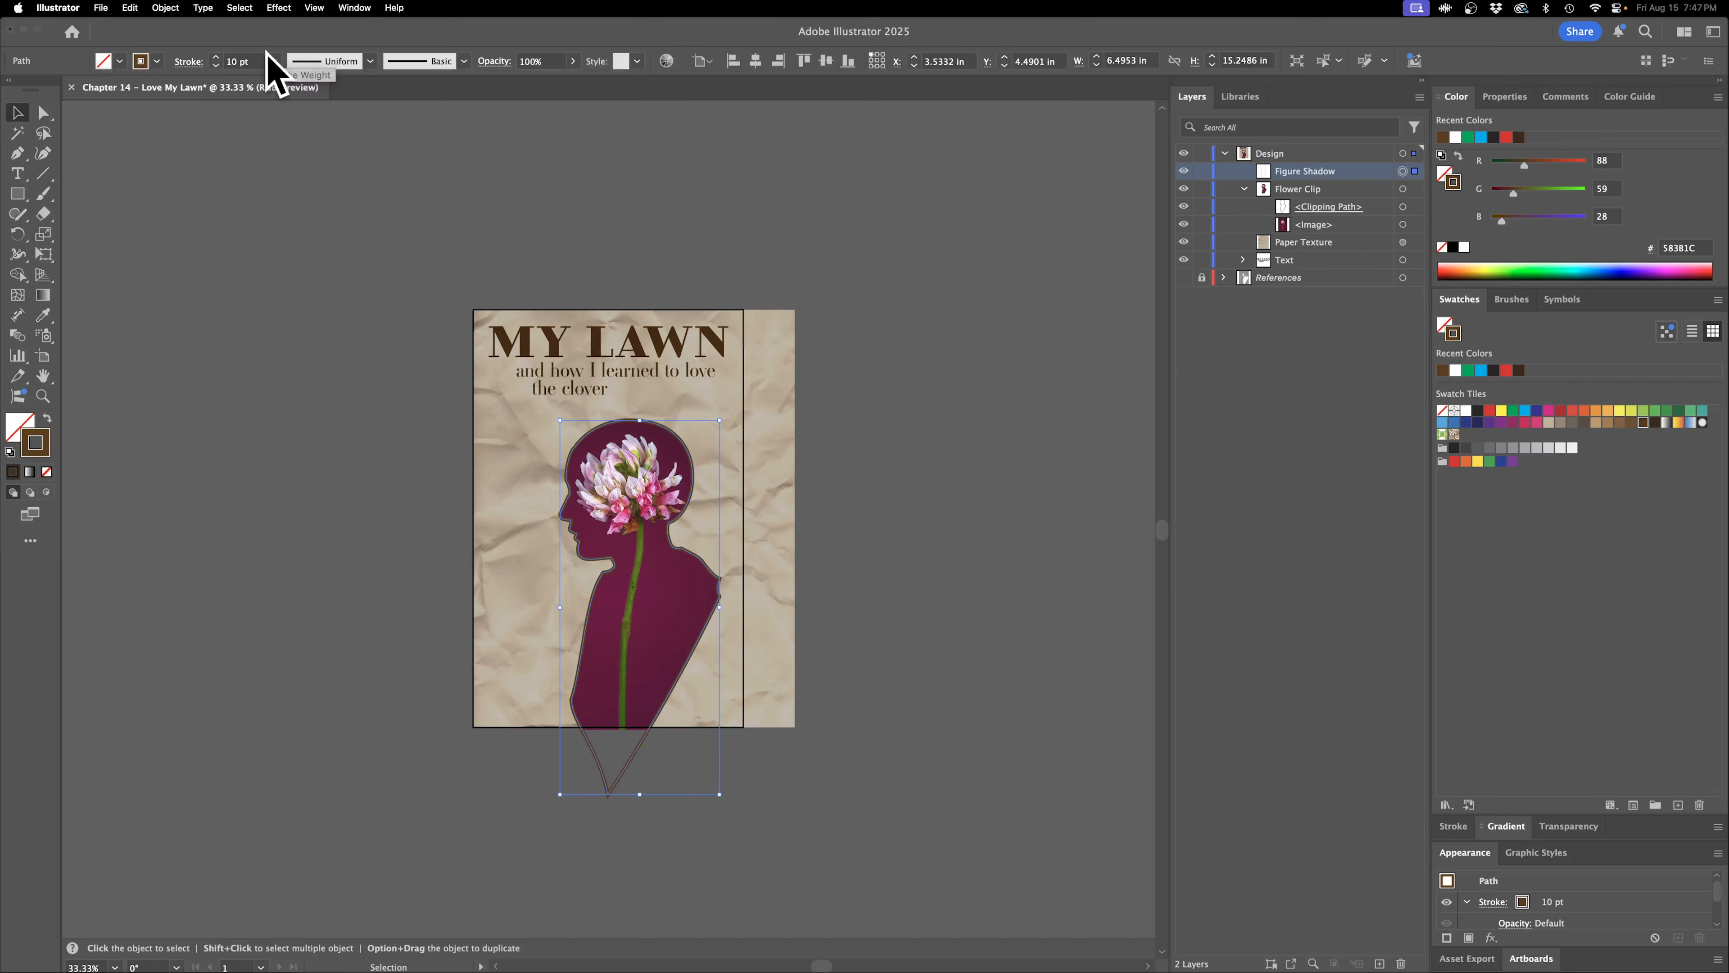
Nudge the Figure Shadow outline about 0.07 in to the right and 0.01 in down, offsetting it from the flower silhouette.
key(super+1)
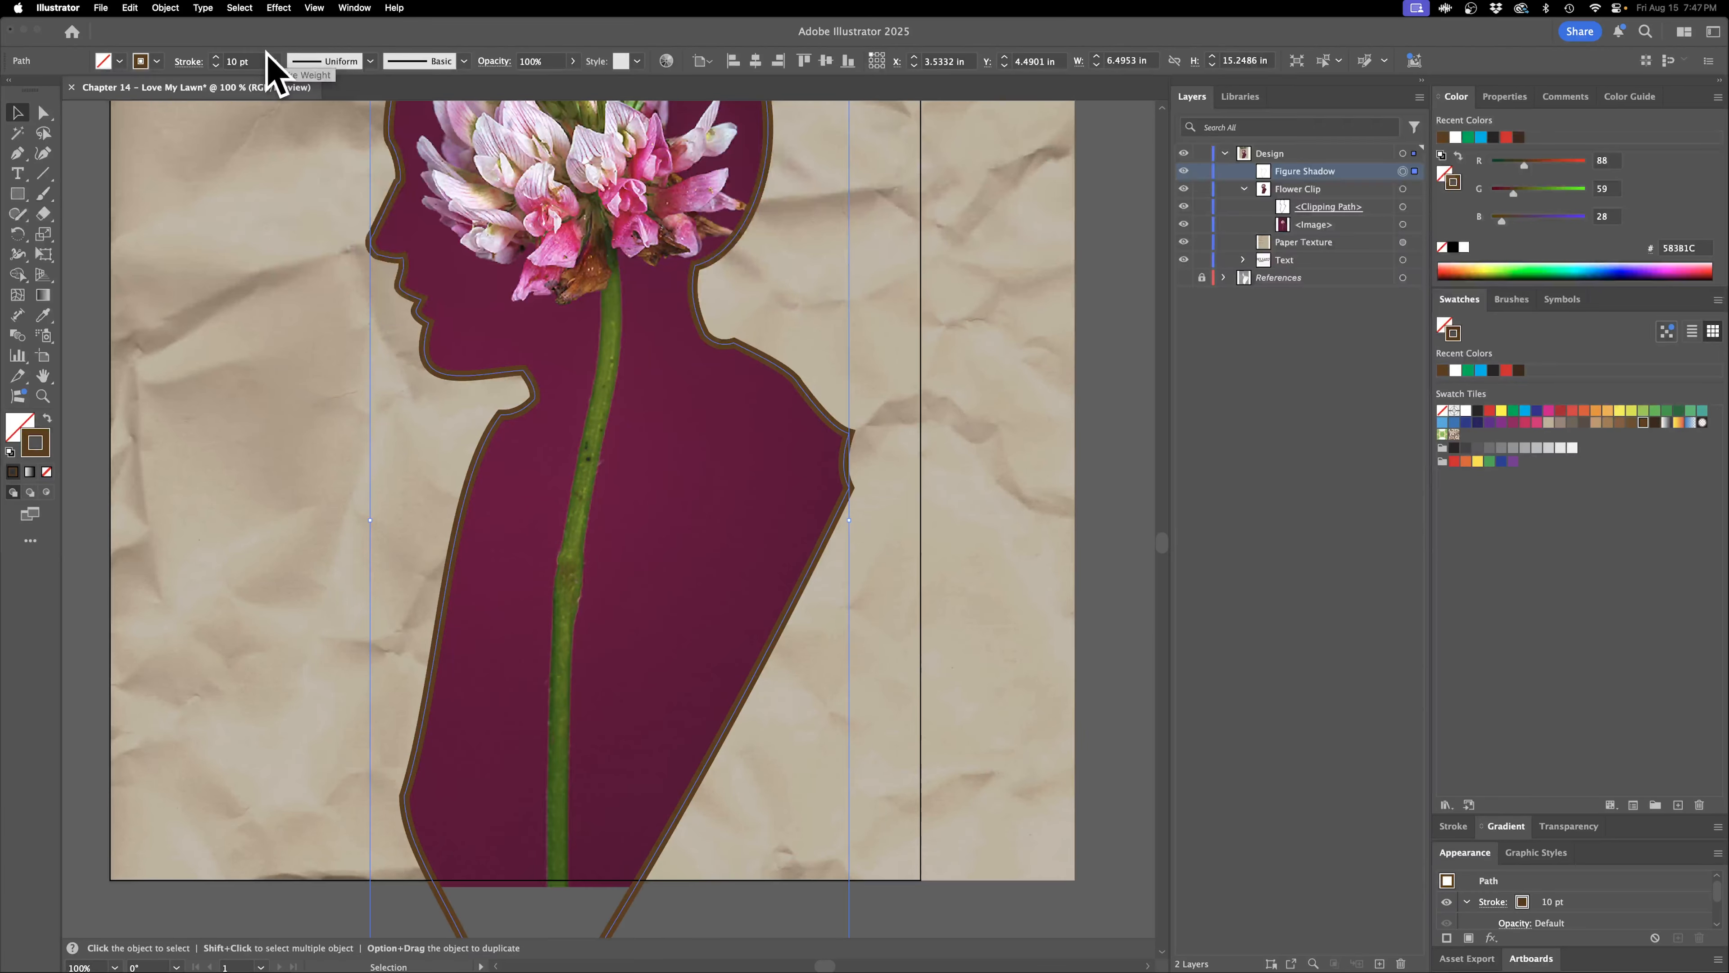
scroll(444, 412, up, 5)
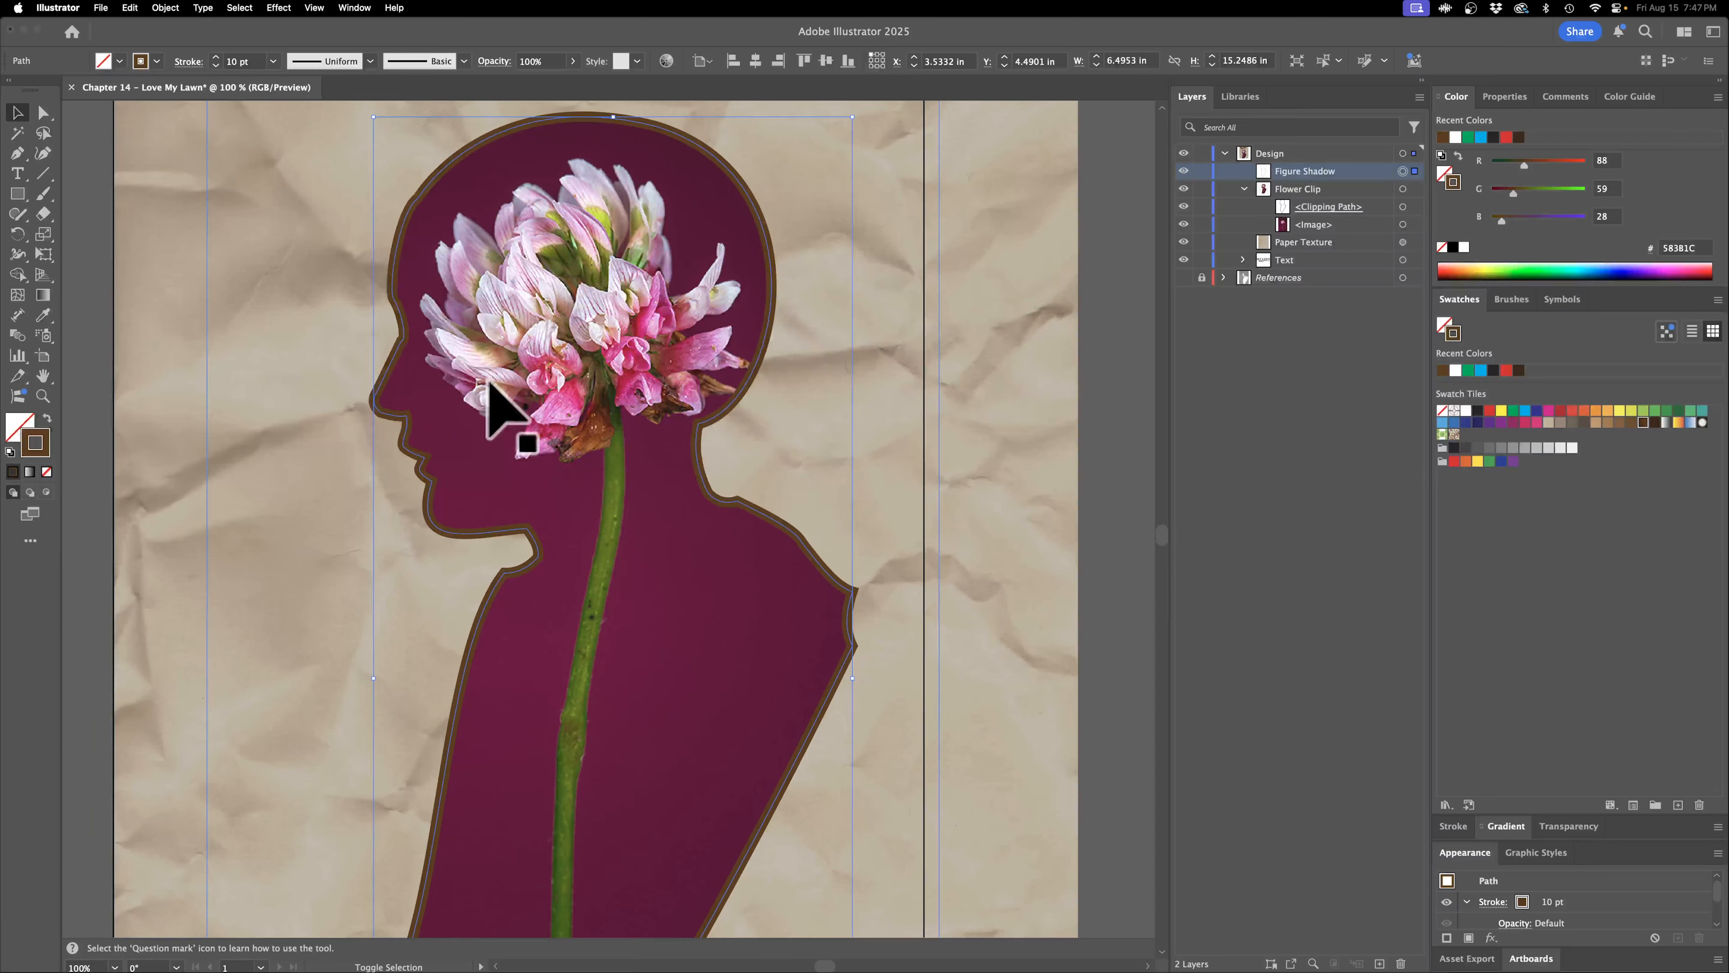
key(Right)
key(Right)
key(Right)
key(Right)
key(Right)
key(Right)
key(Right)
key(Right)
key(Left)
key(Left)
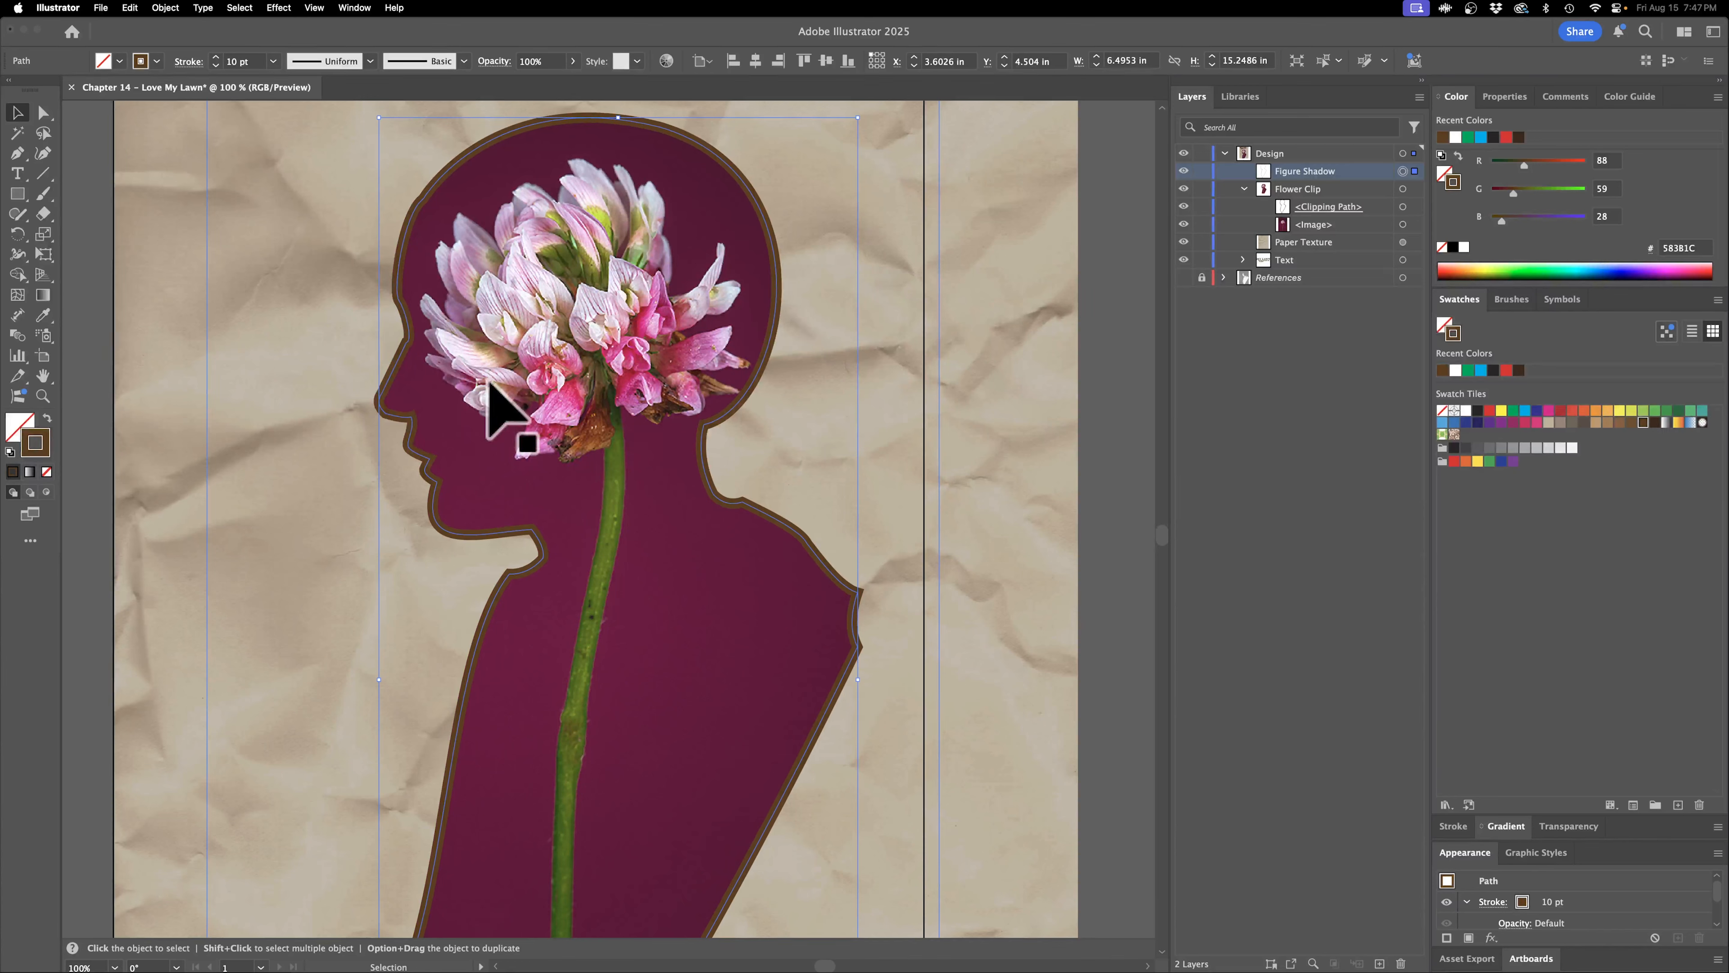
Lock the Flower Clip group and move the Figure Shadow path directly beneath it, above Paper Texture, in the Design layer.
drag(1306, 175, 1295, 233)
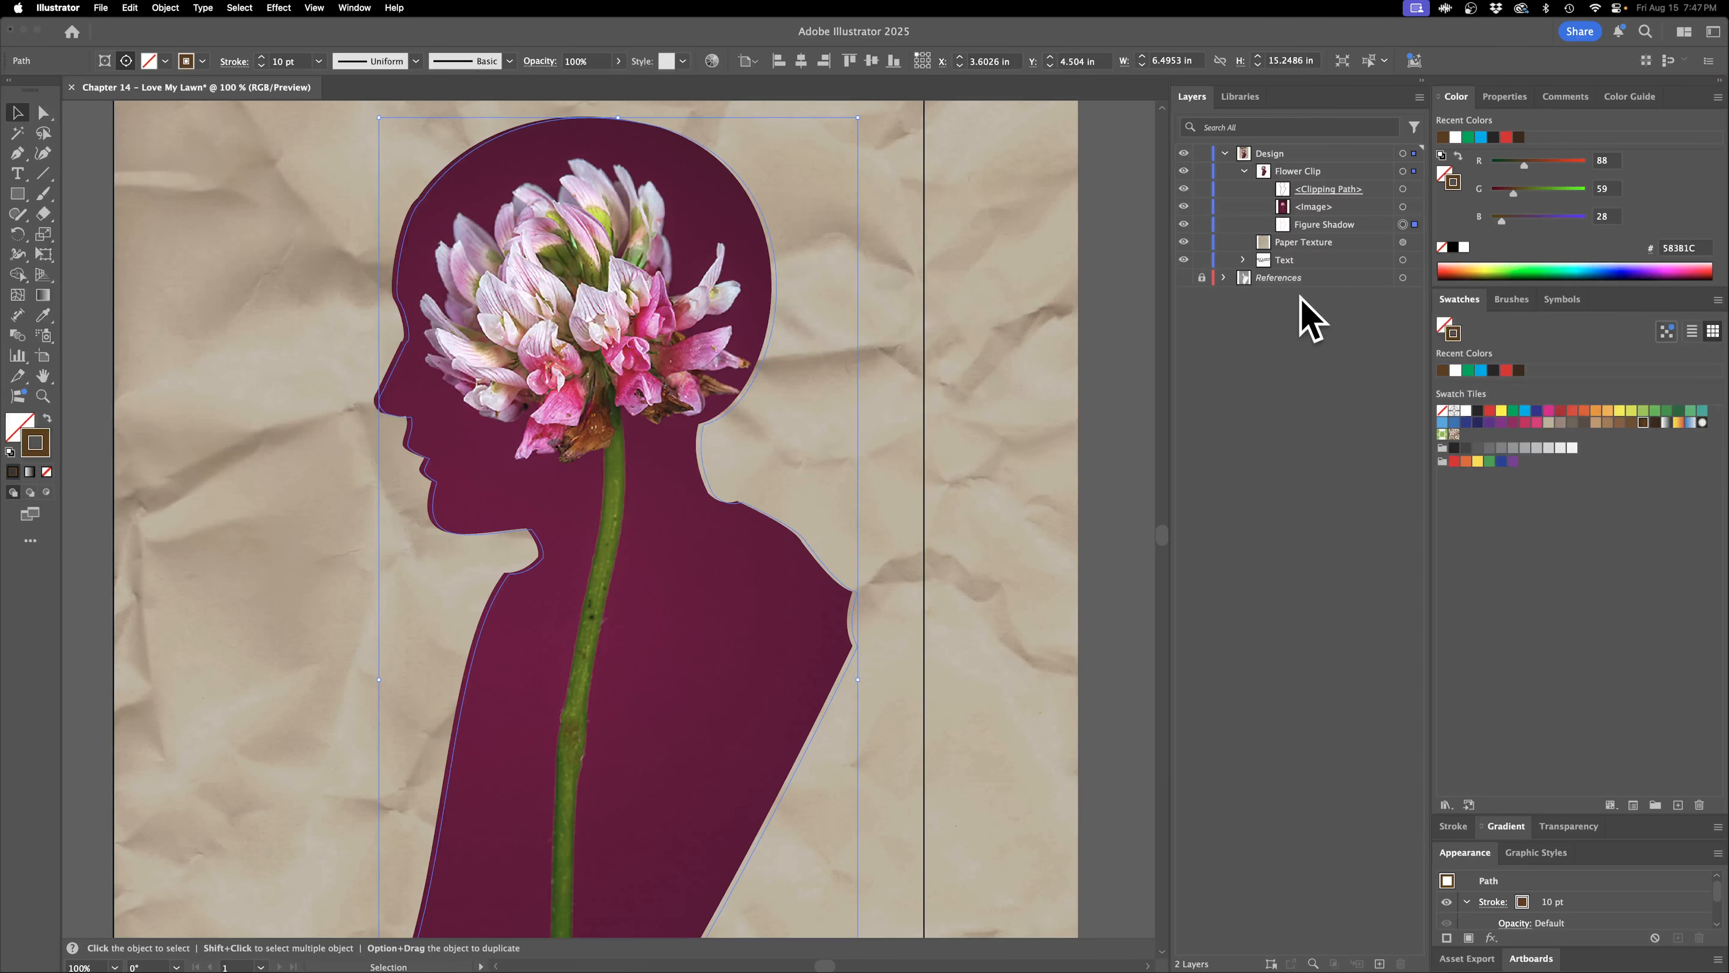
key(super+z)
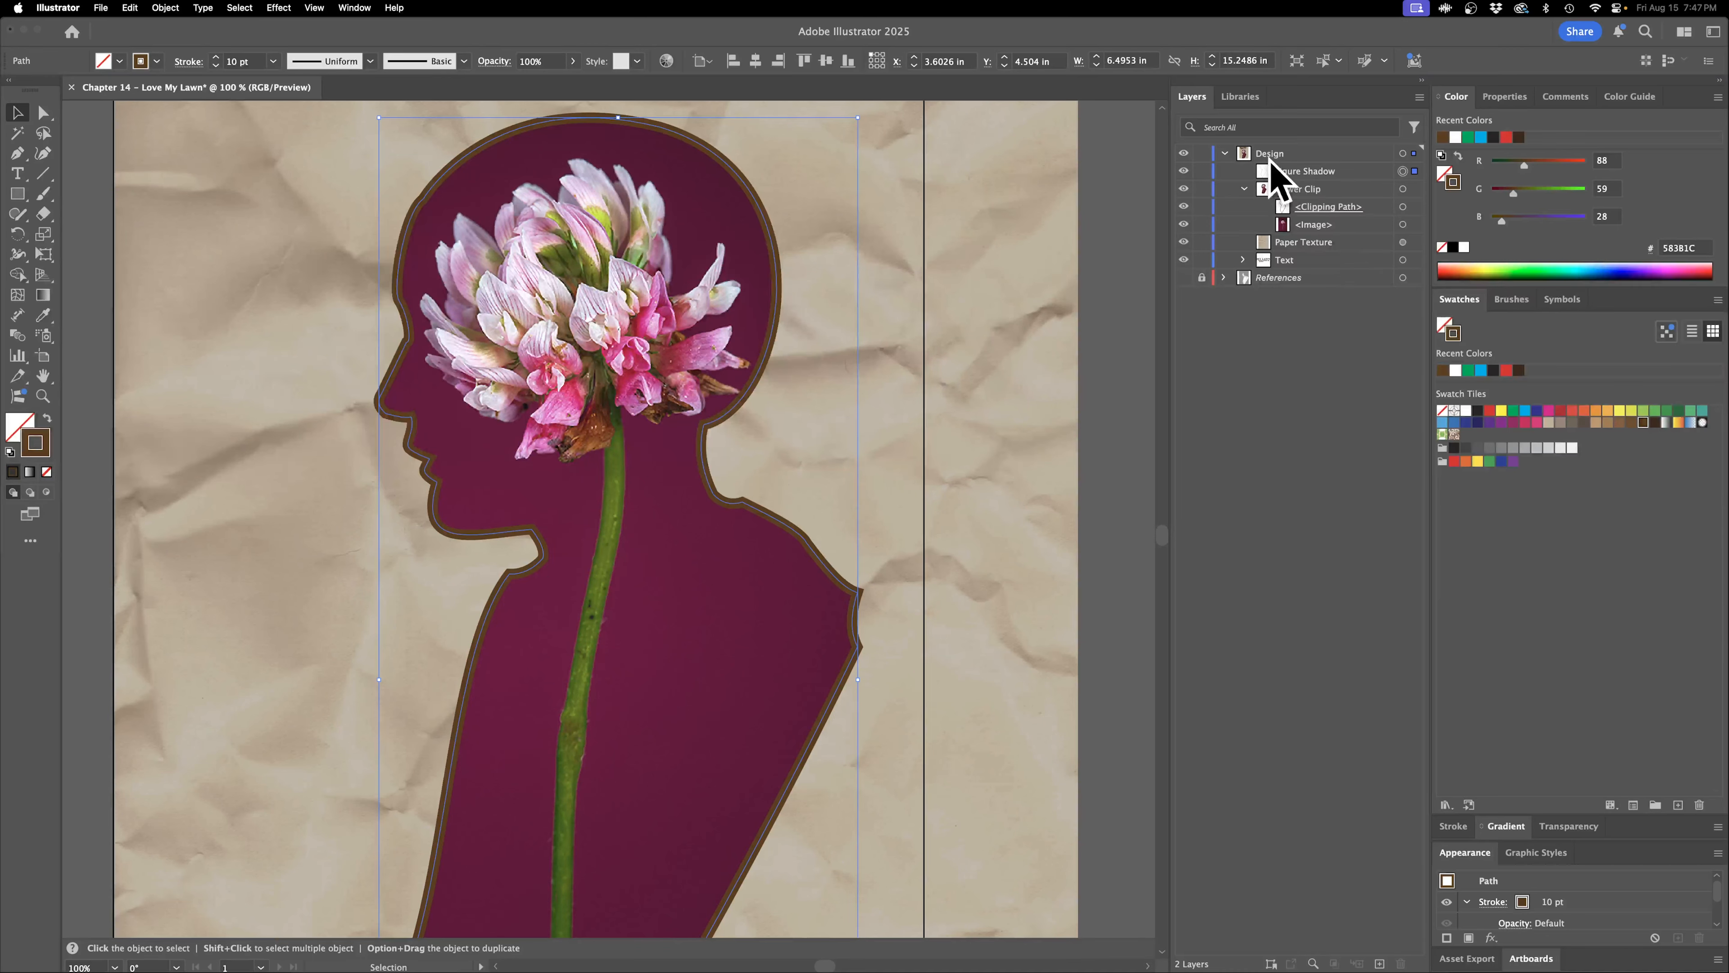
click(1202, 189)
drag(1345, 171, 1269, 189)
click(1246, 171)
Nudge the Figure Shadow outline about 0.03 in to the left and 0.03 in down behind the flower silhouette.
mouse_move(1116, 967)
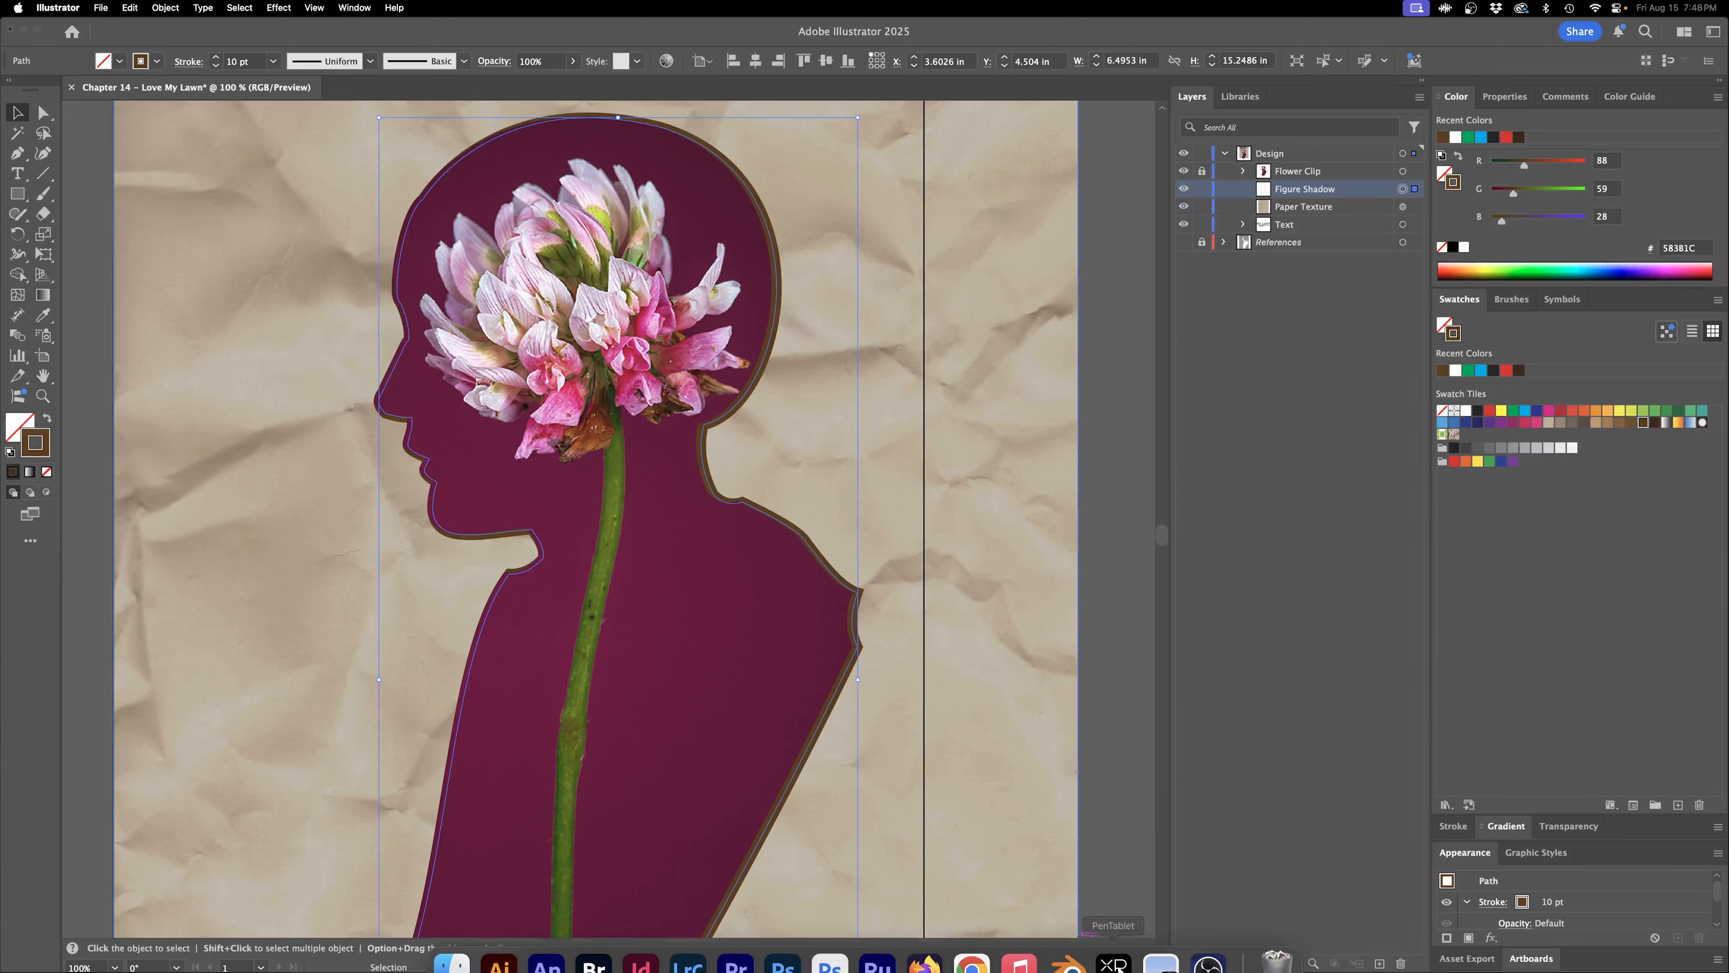
key(Left)
key(Left)
key(Left)
key(Up)
key(Right)
key(Down)
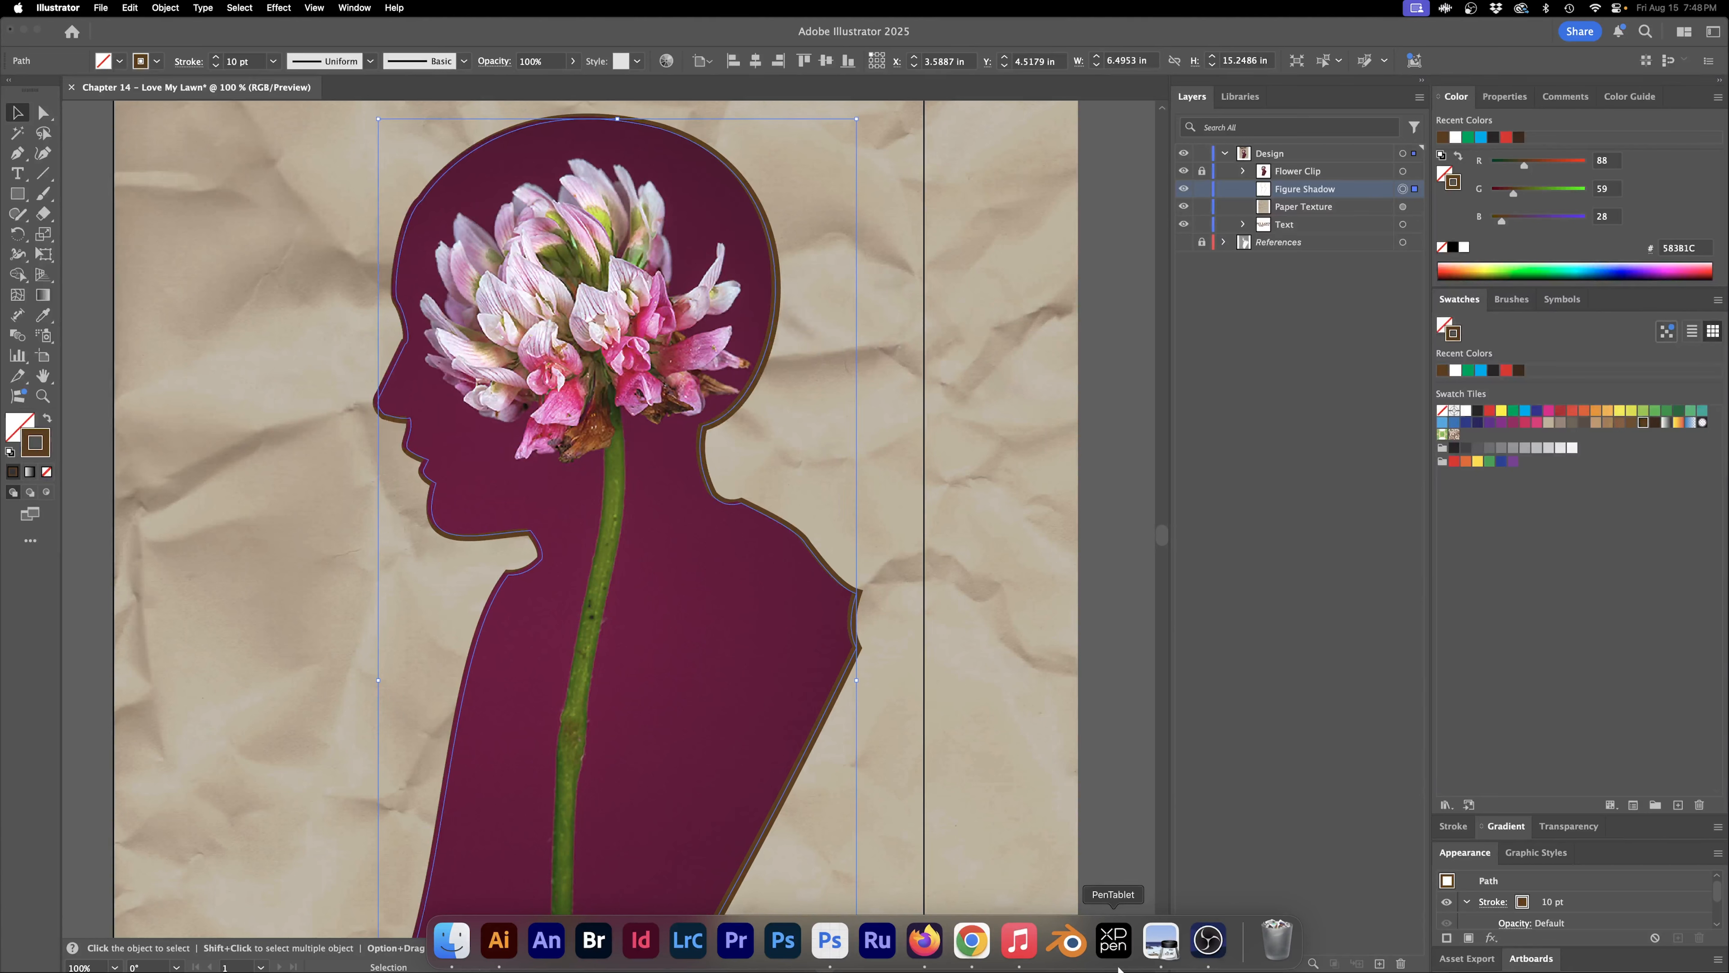
click(954, 470)
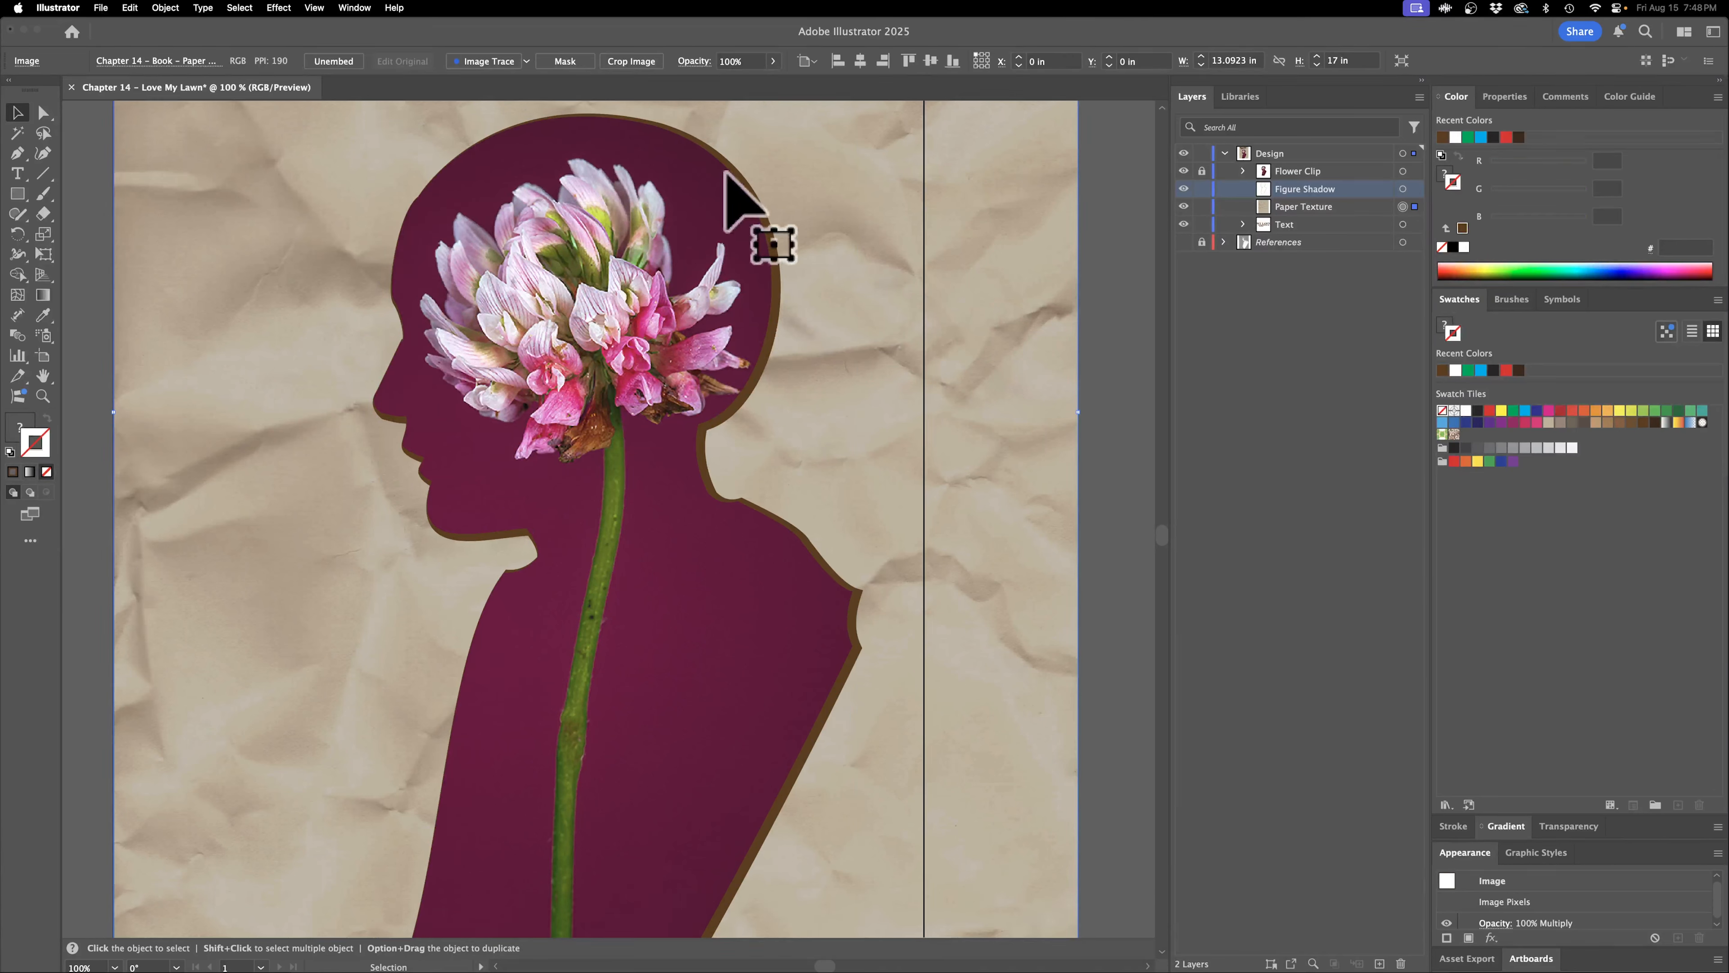
click(676, 144)
key(Down)
key(Down)
key(Down)
key(Down)
key(Up)
key(Up)
key(Up)
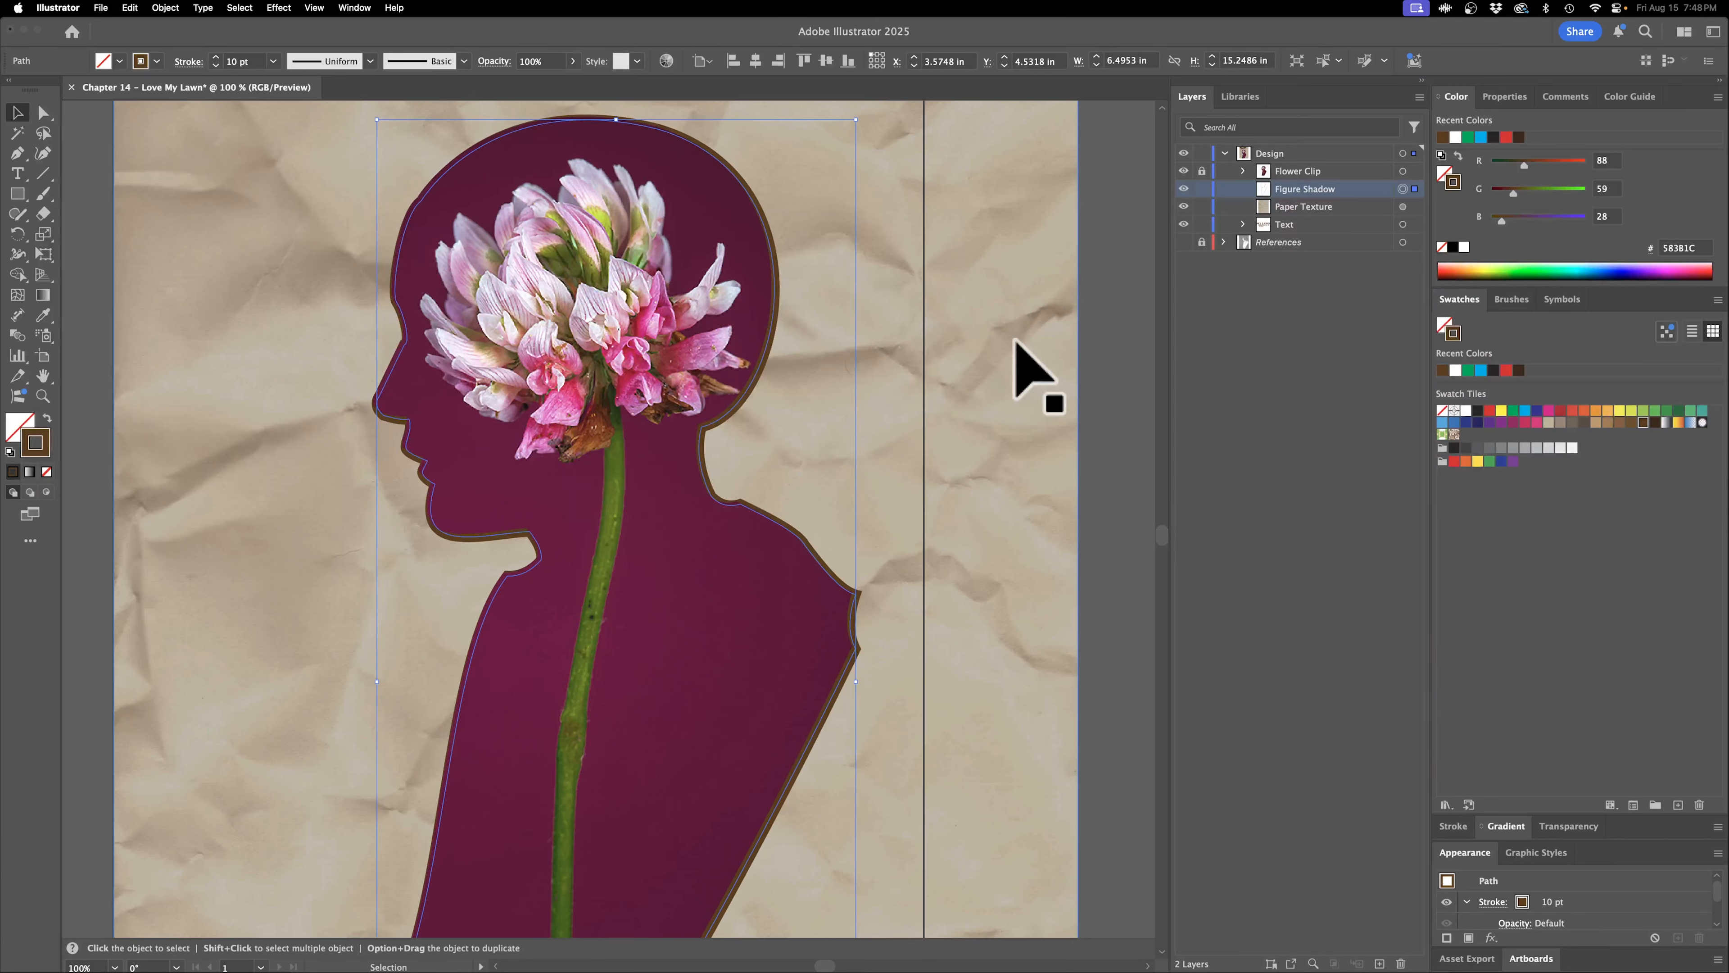
click(1014, 340)
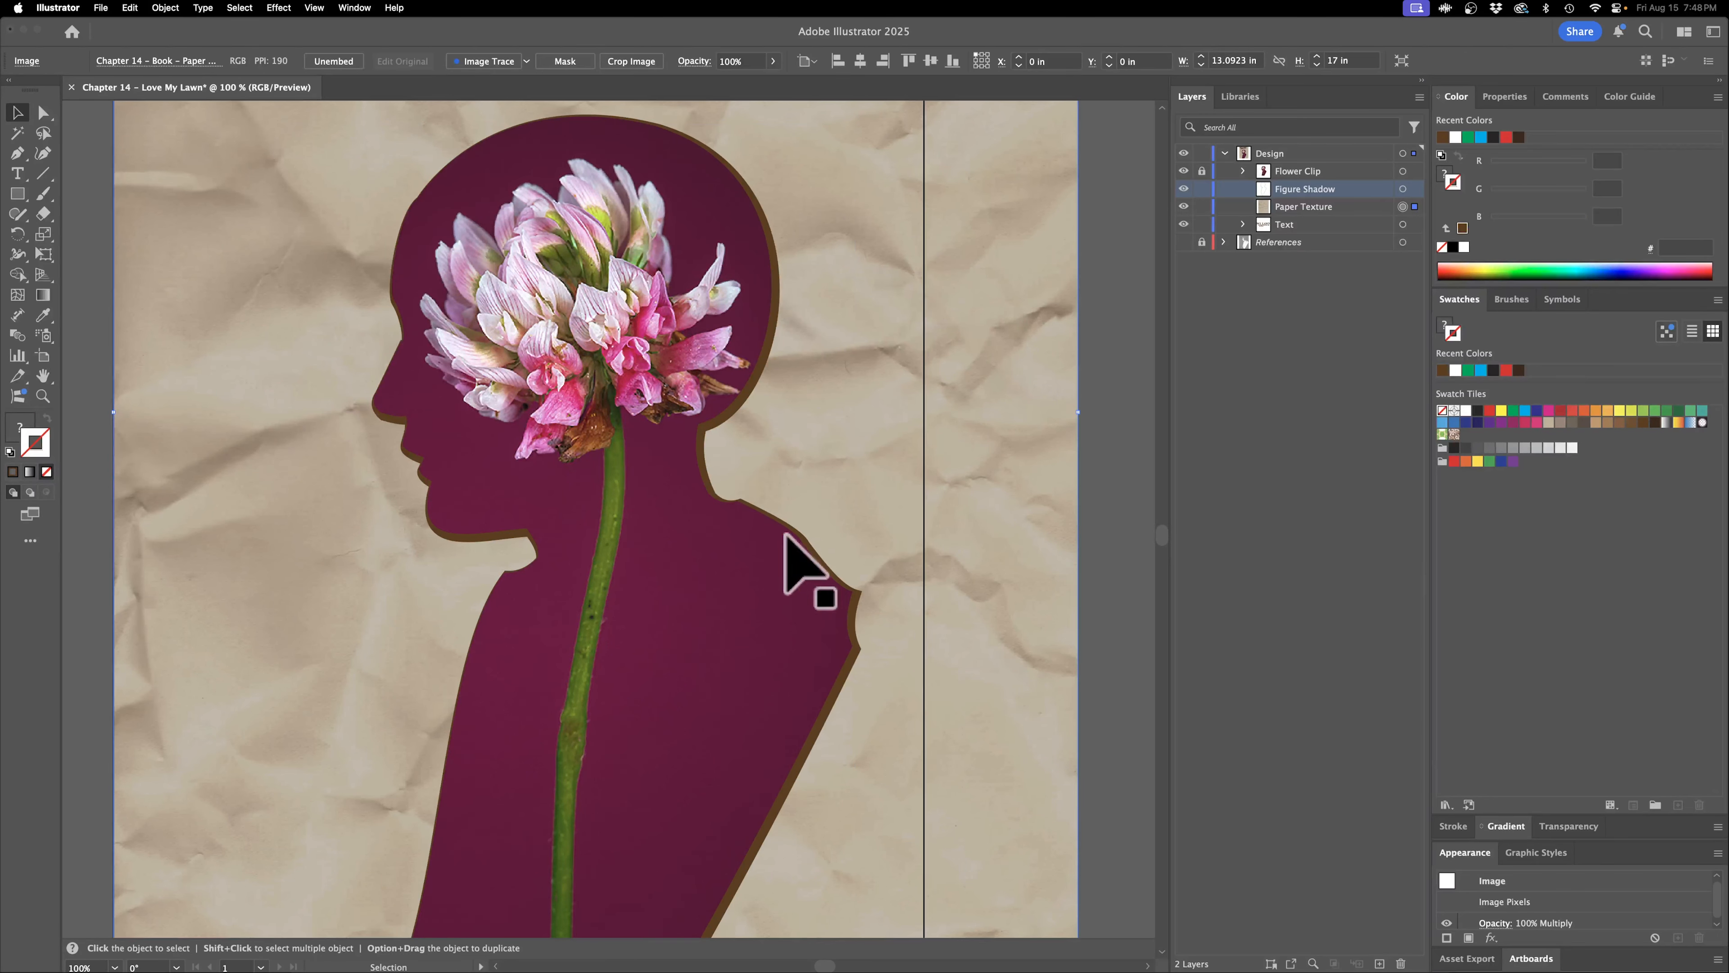
Move the Figure Shadow path beneath the Paper Texture in the Design layer and clear the selection.
key(super+0)
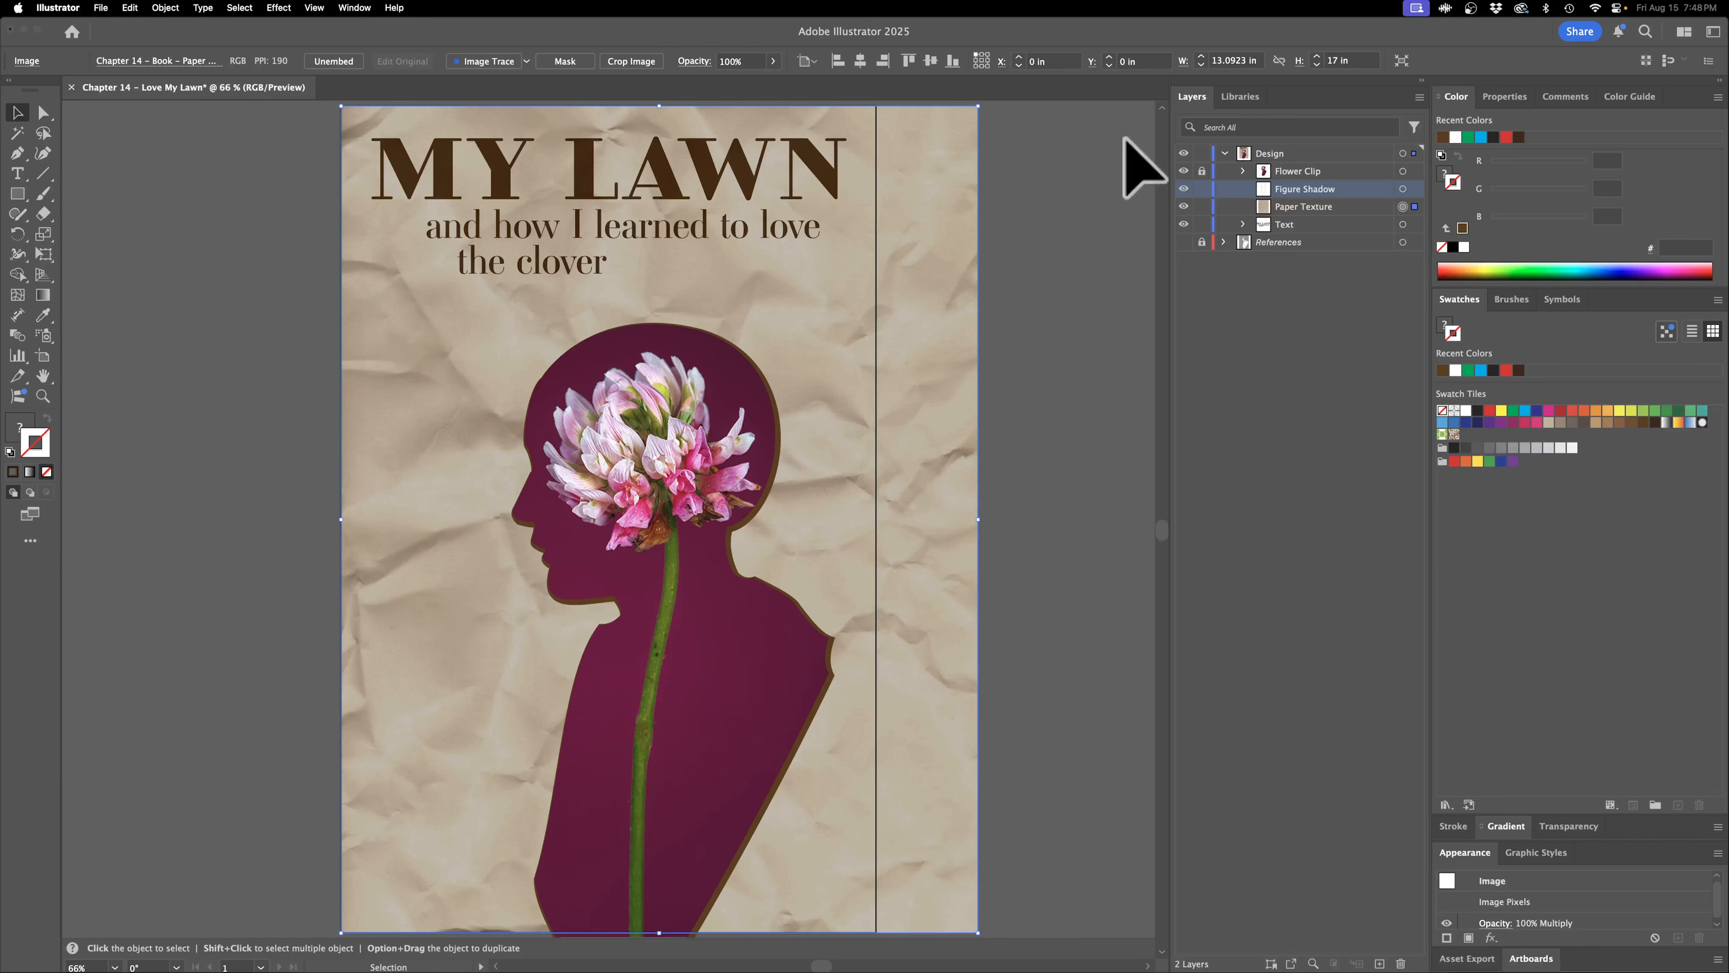
drag(1327, 190, 1320, 216)
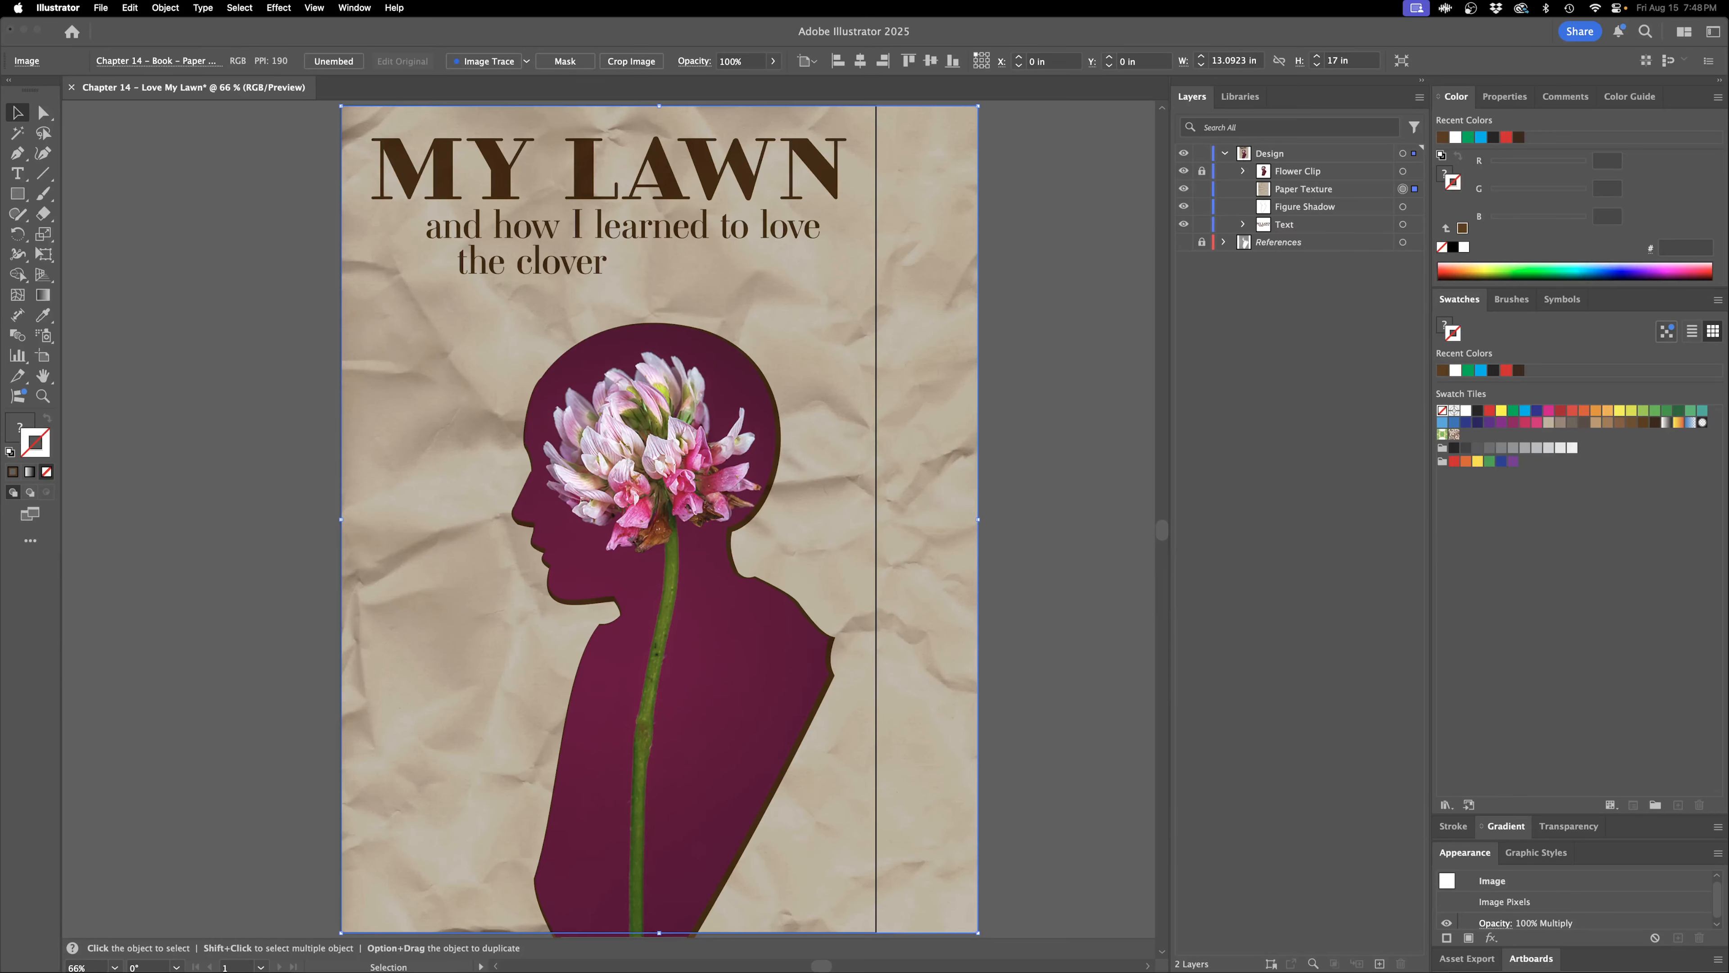
key(super+minus)
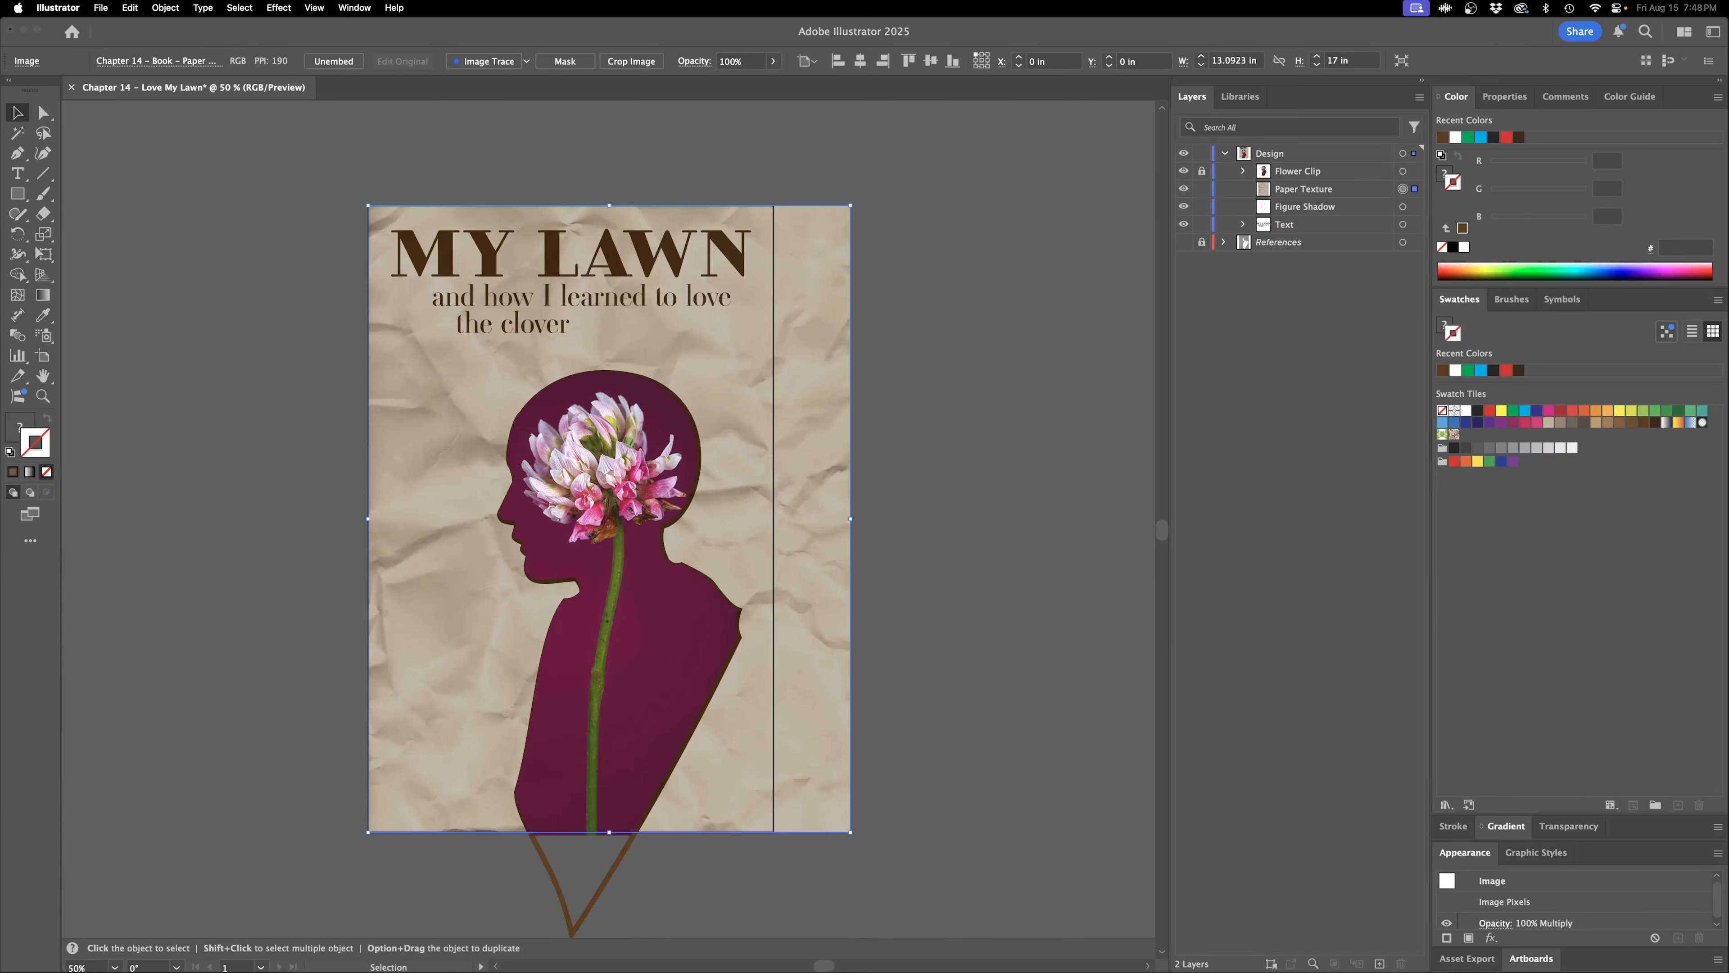
click(946, 463)
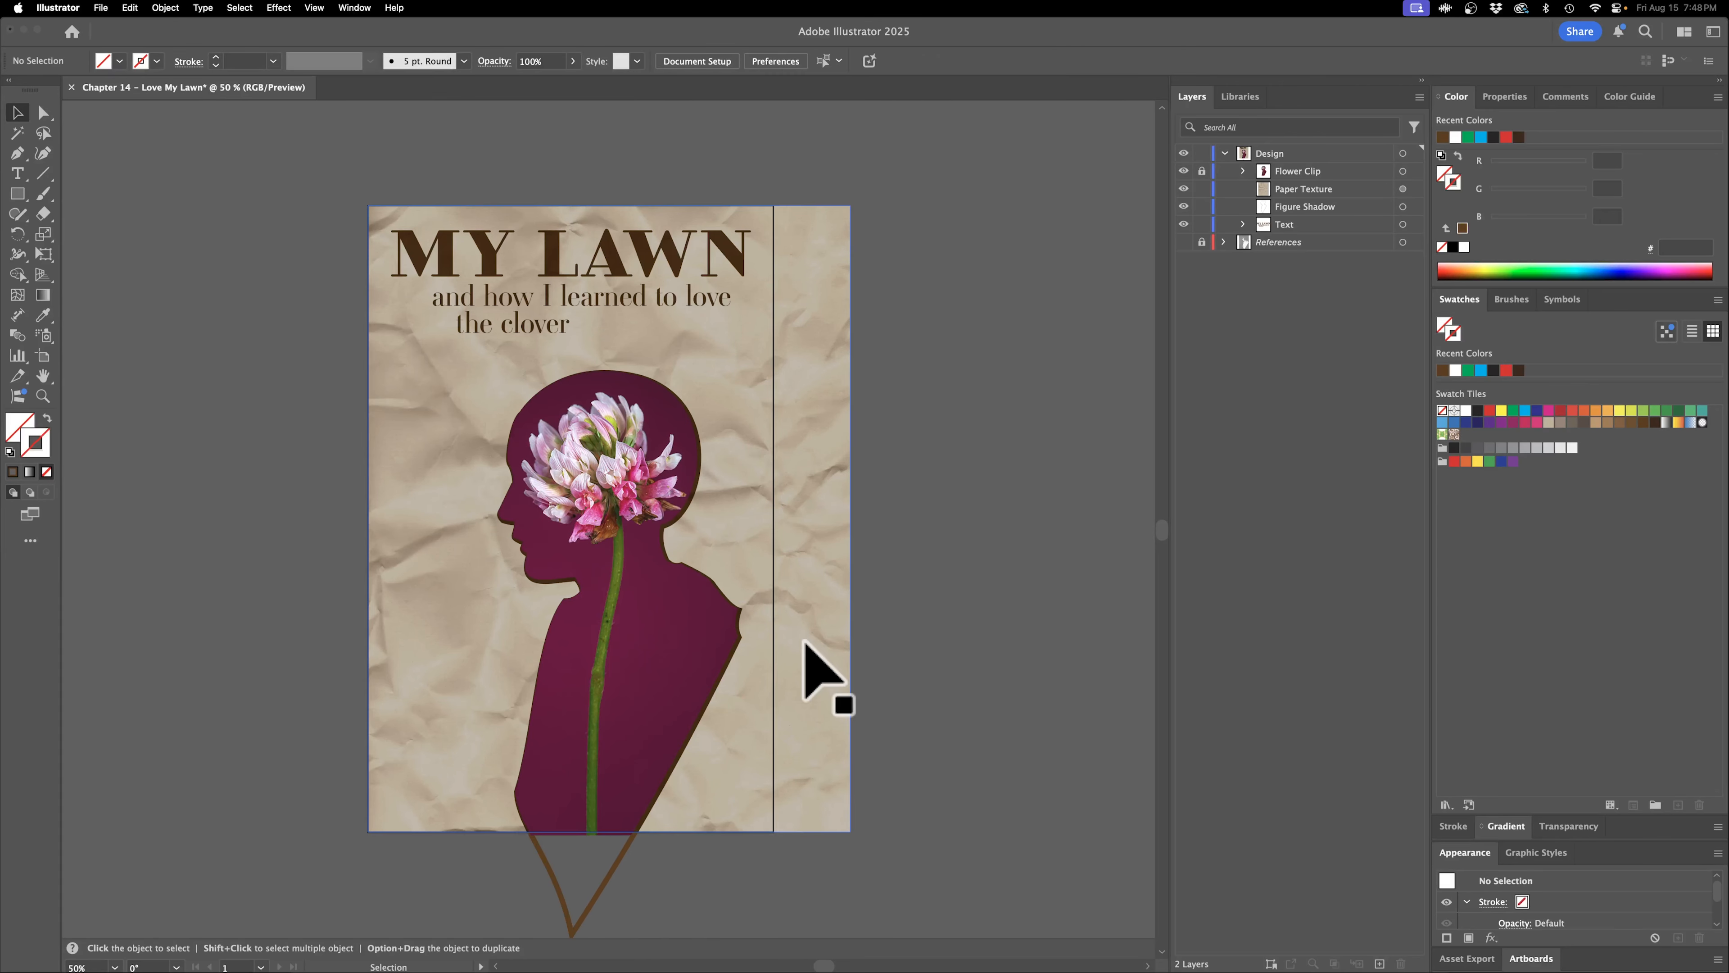
Create an 11 × 17 in rectangle and centre it horizontally and vertically on the artboard.
click(16, 194)
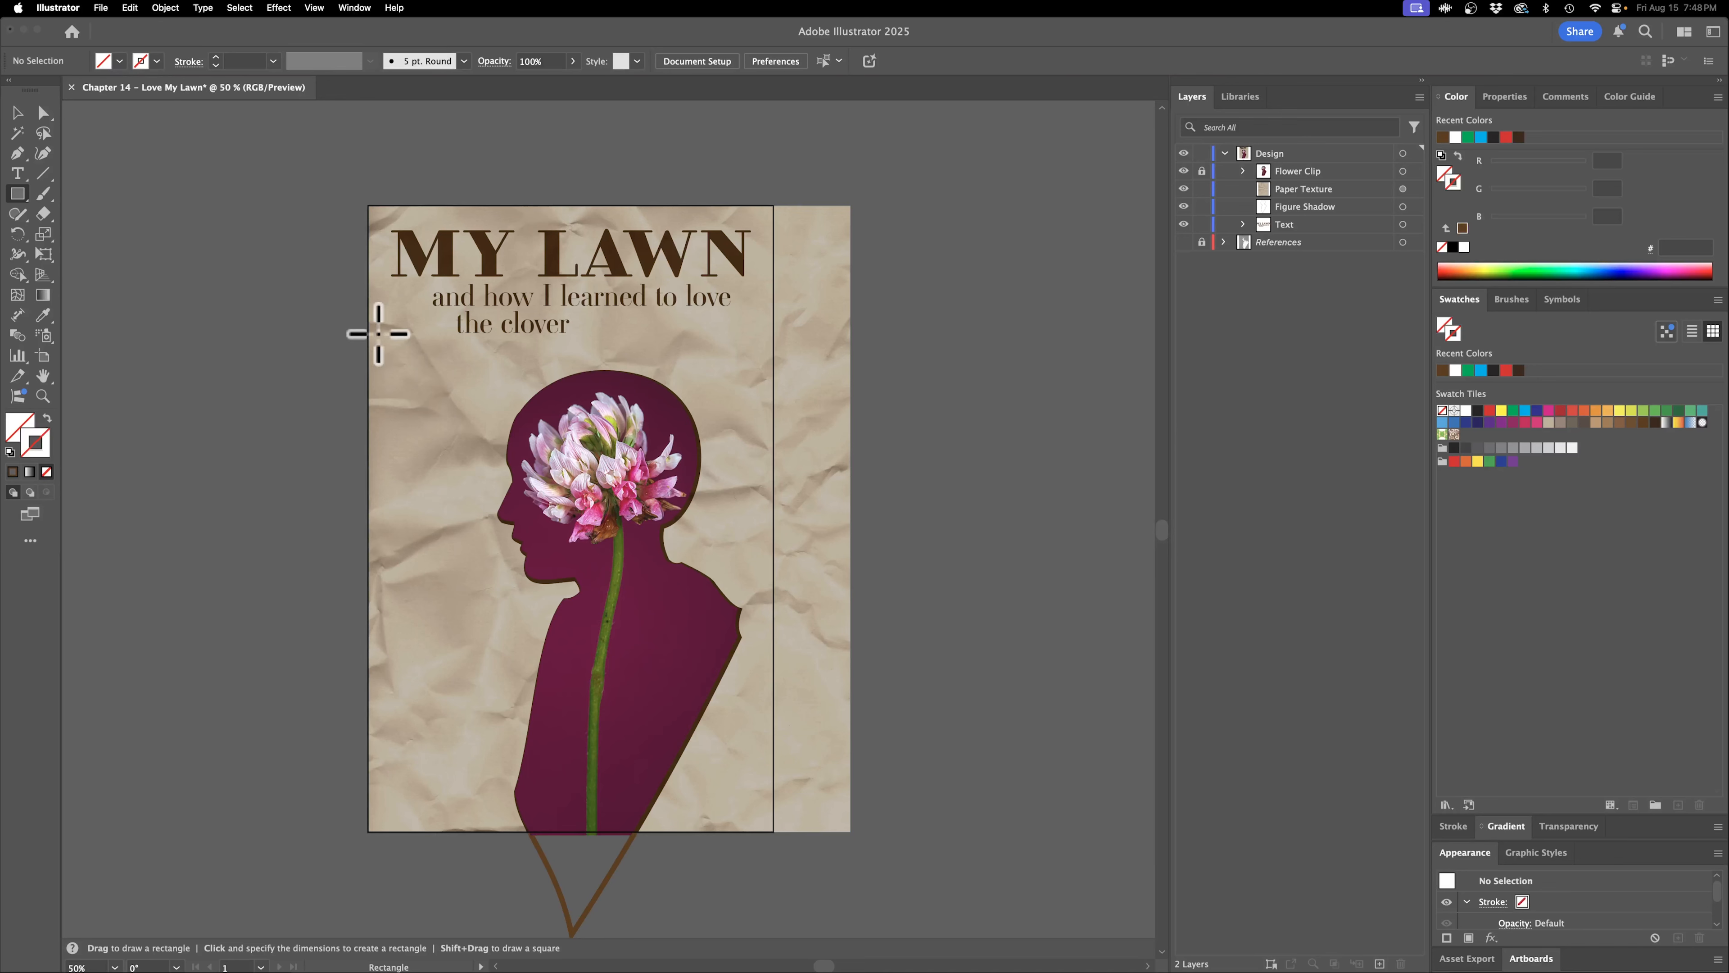
click(311, 334)
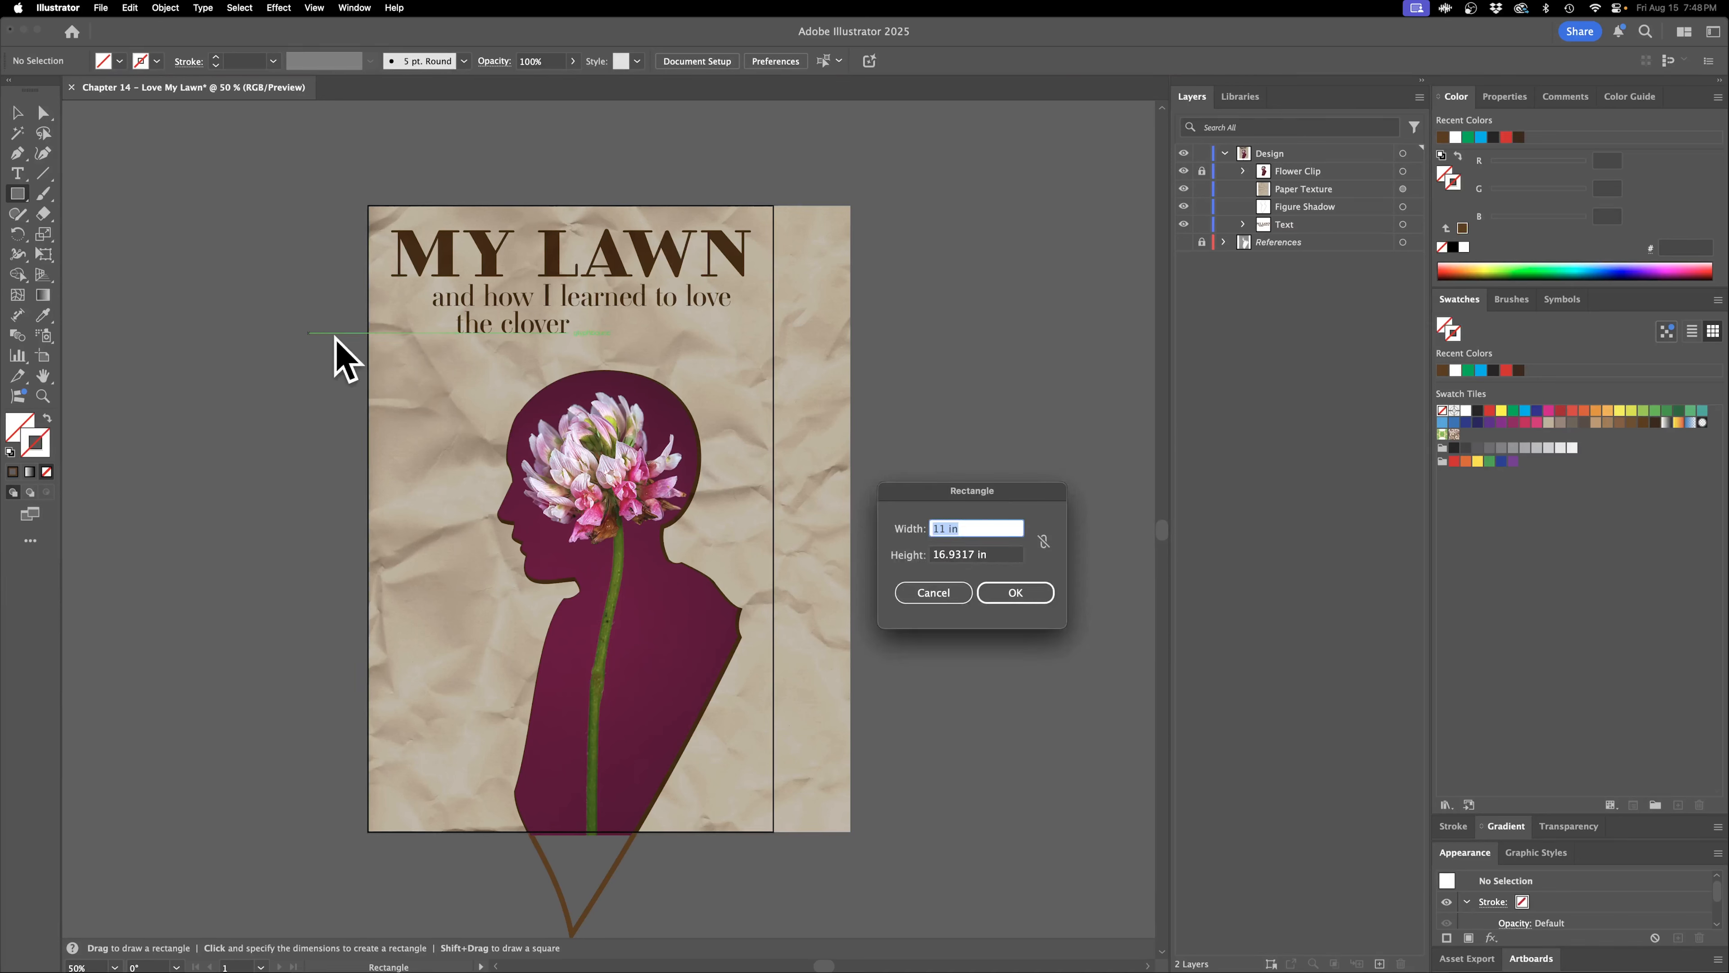
key(Tab)
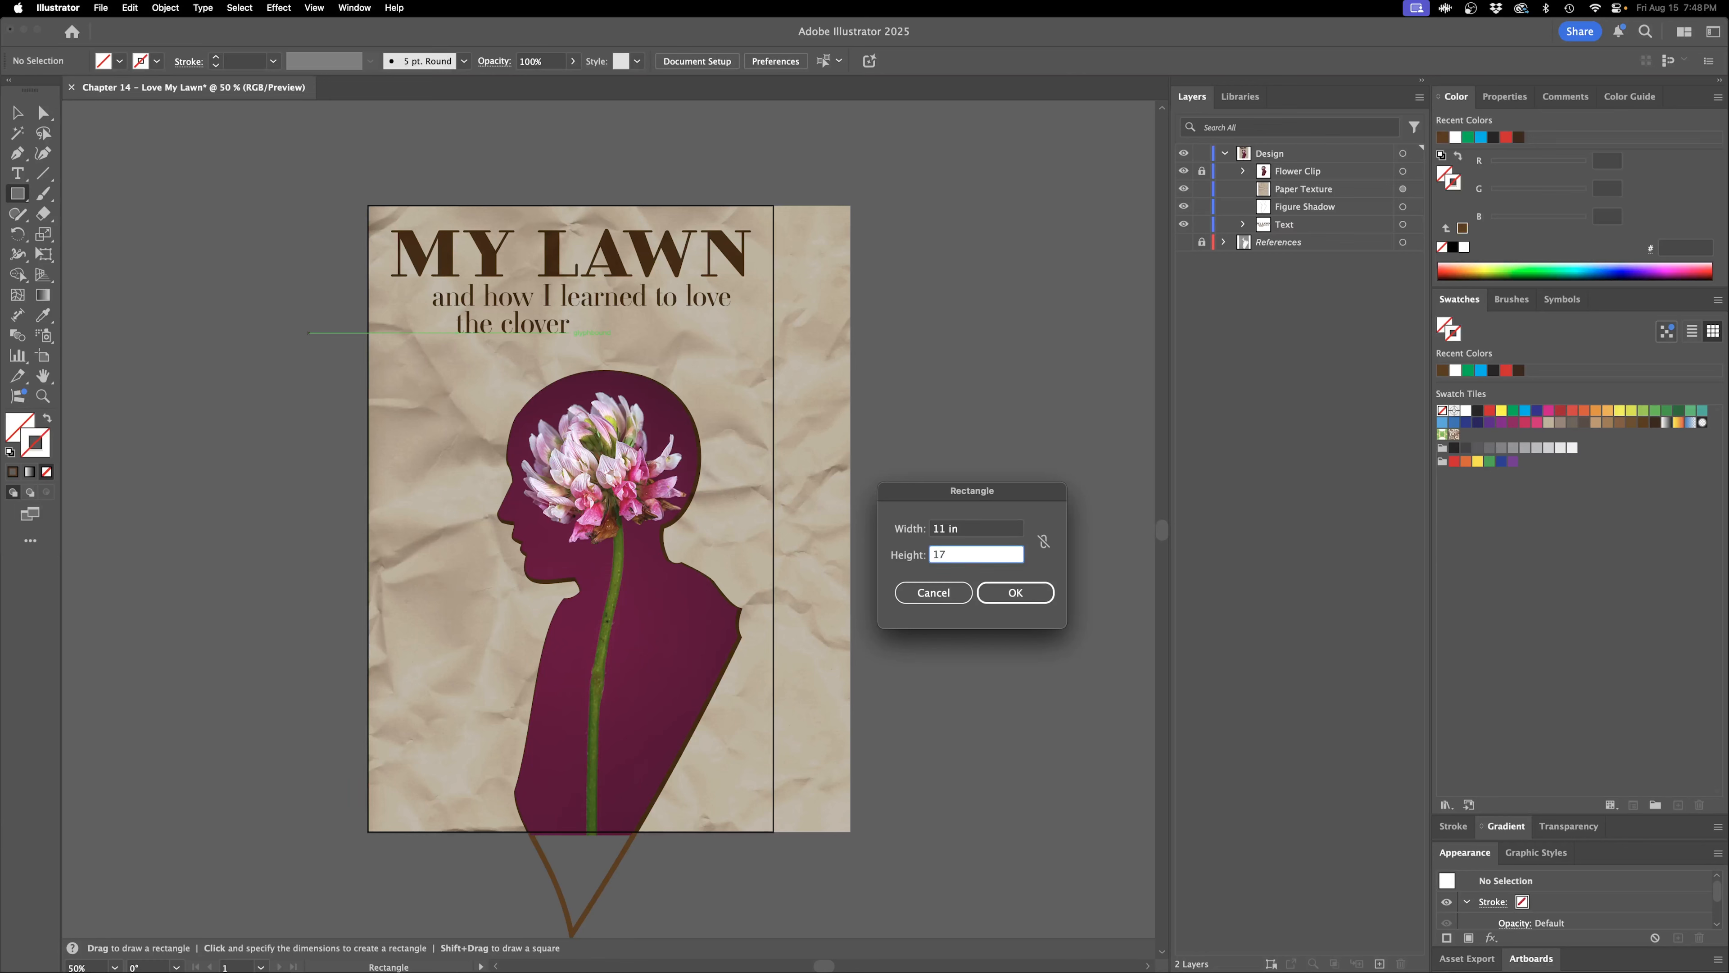
key(Return)
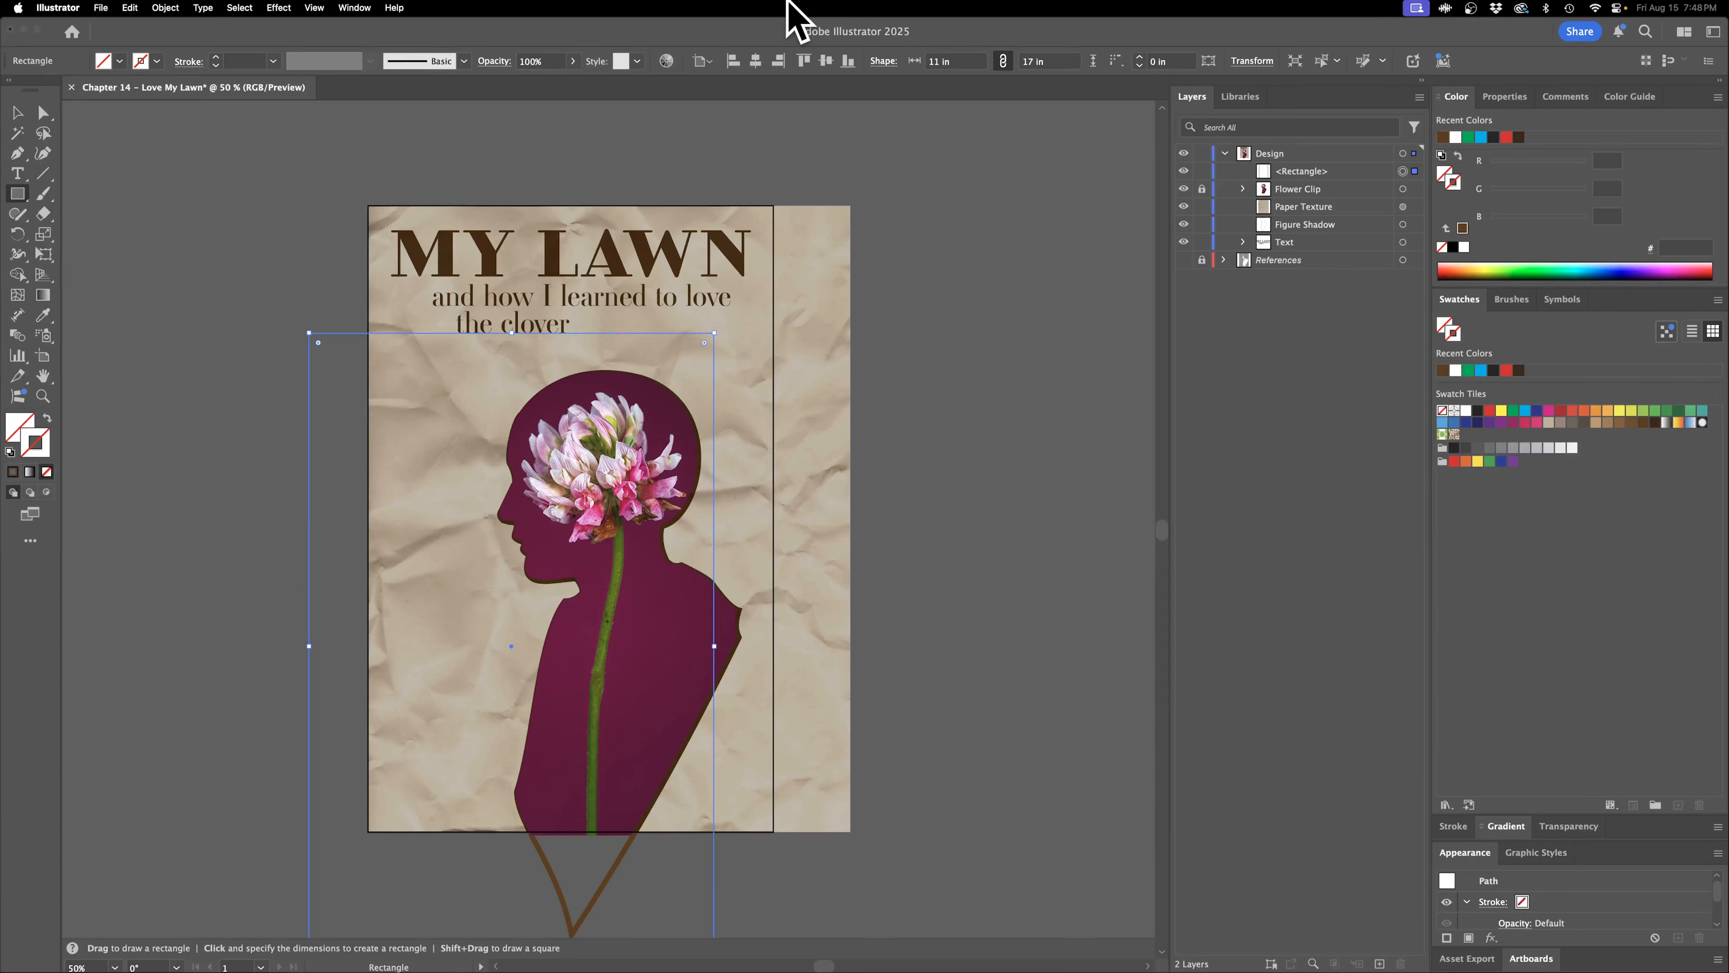
click(755, 61)
click(826, 61)
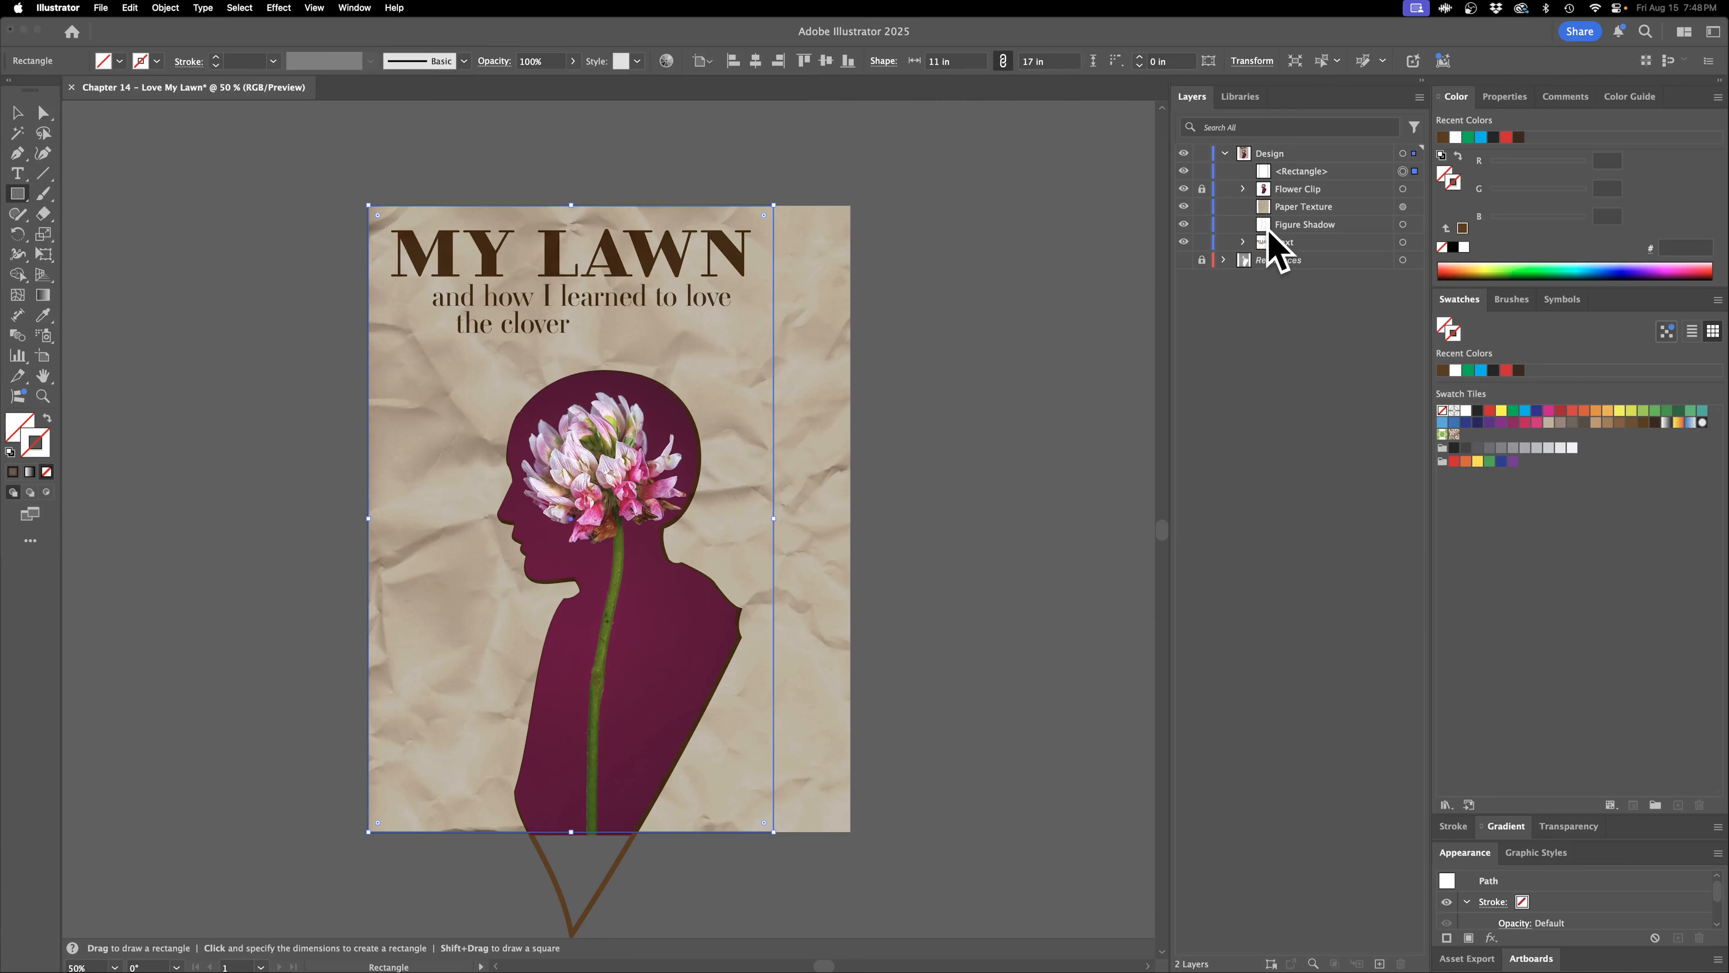
Unlock the Flower Clip group and make a clipping mask from all Design artwork, using the artboard-sized rectangle as the mask.
click(1201, 189)
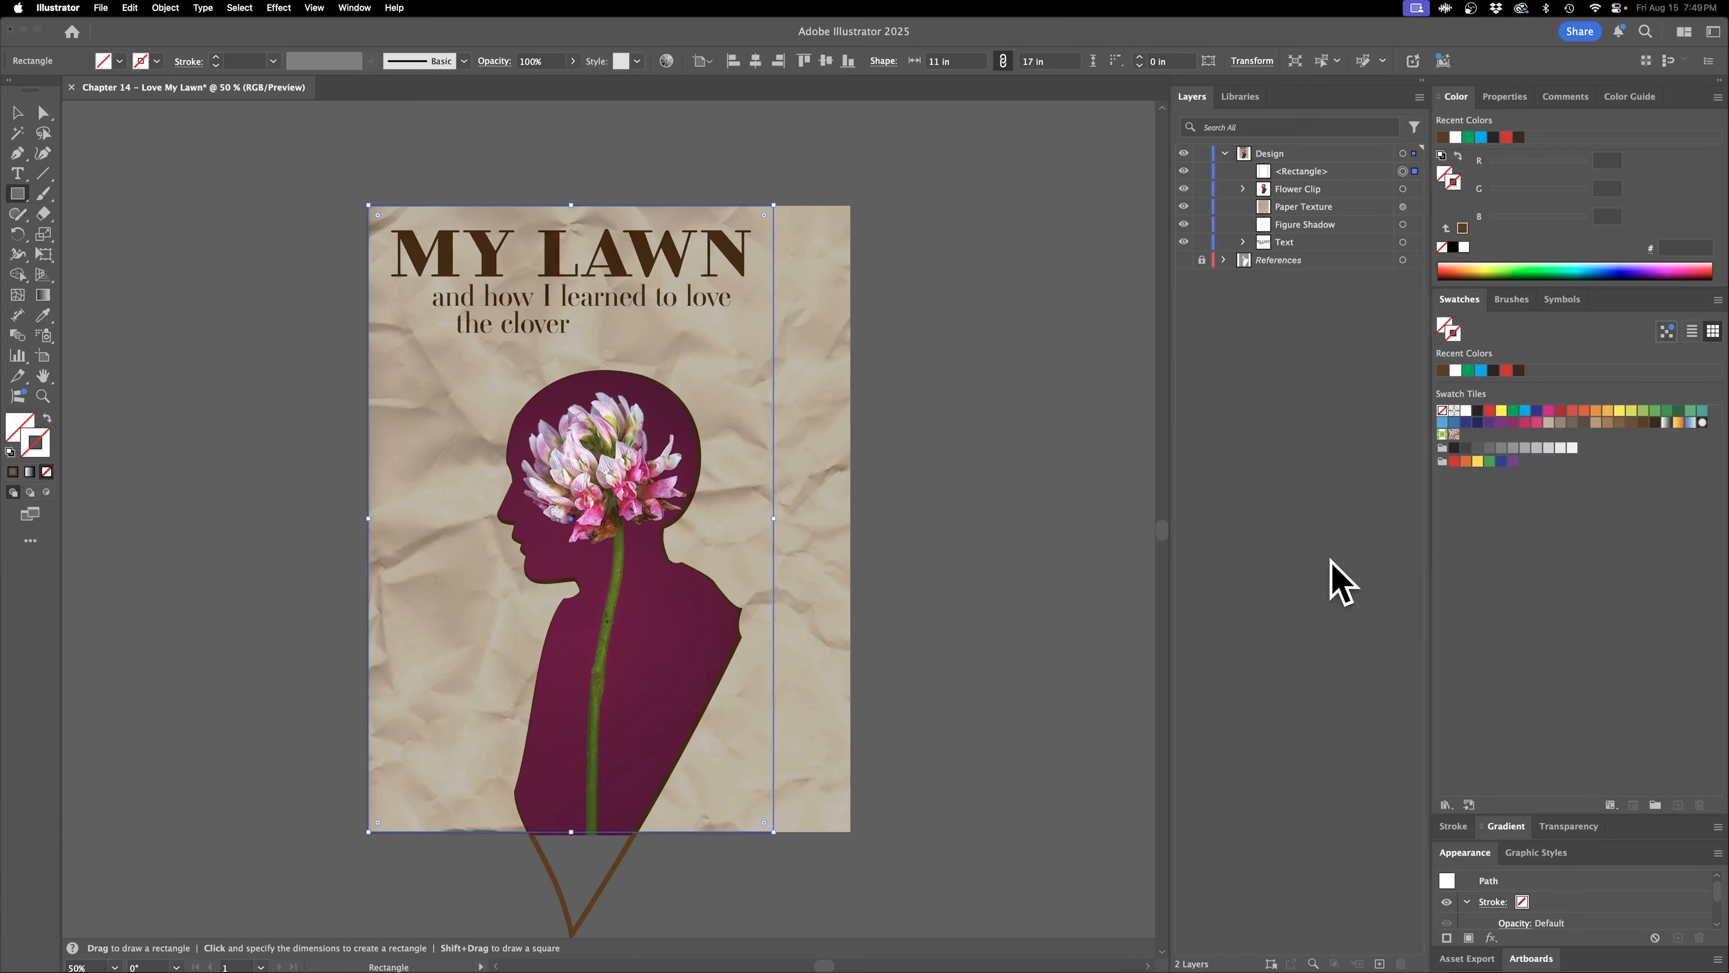
key(super+a)
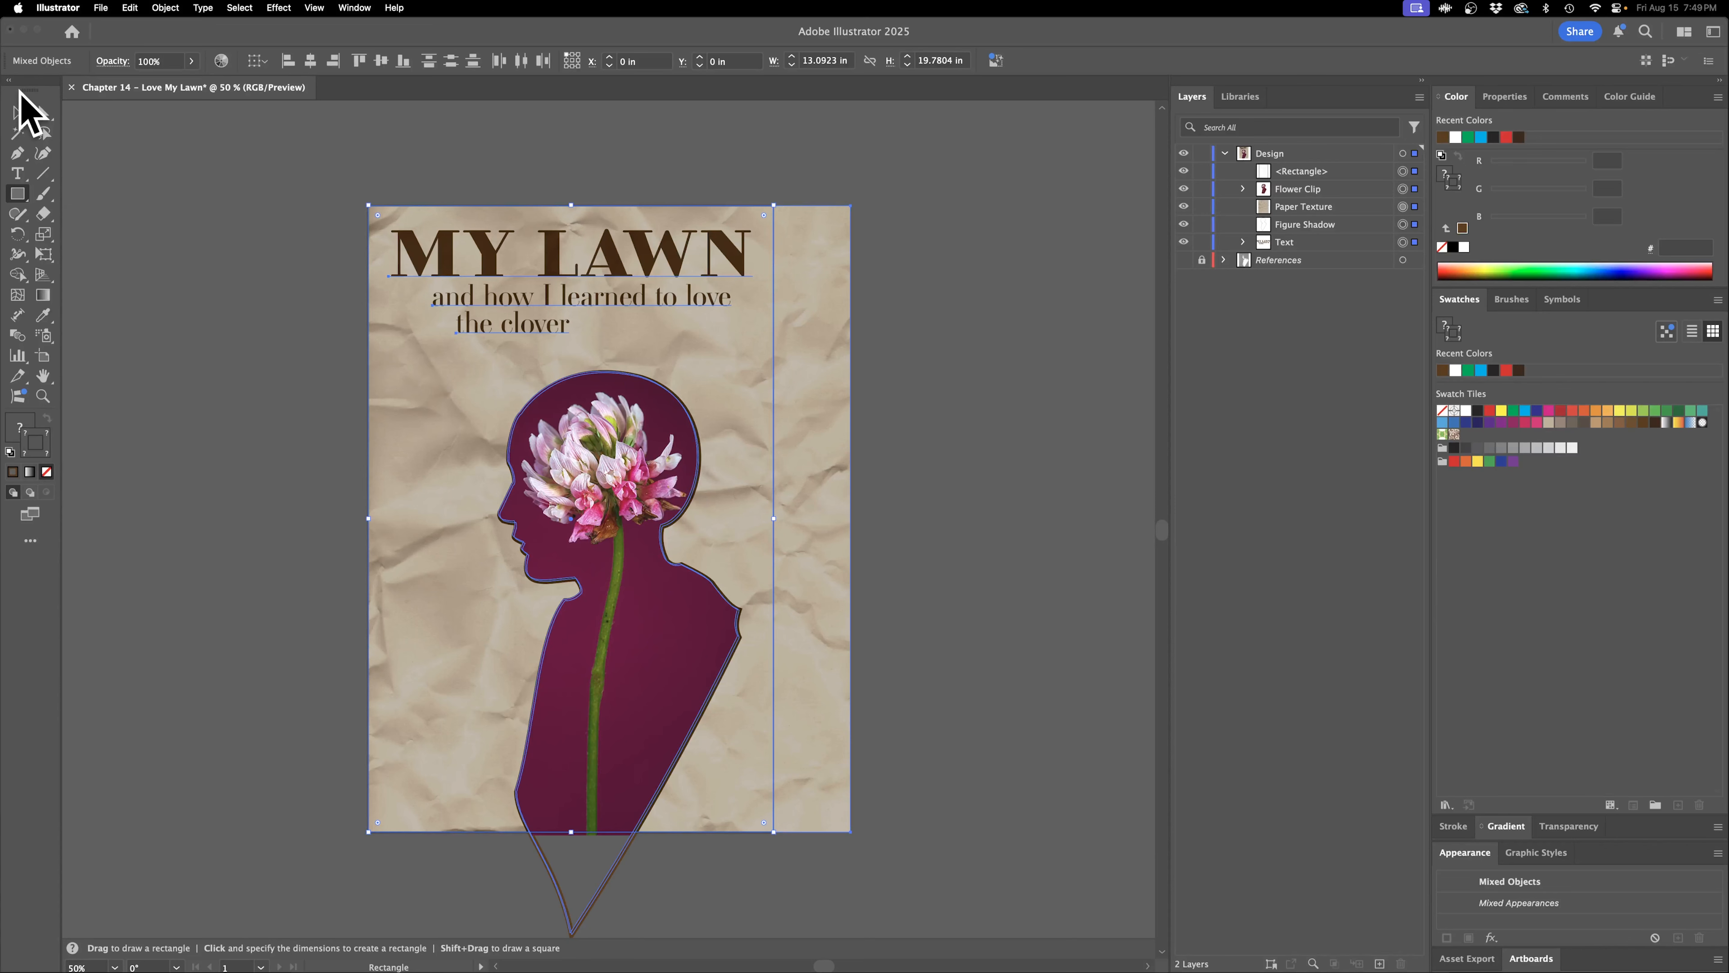
click(18, 113)
scroll(1069, 927, down, 1)
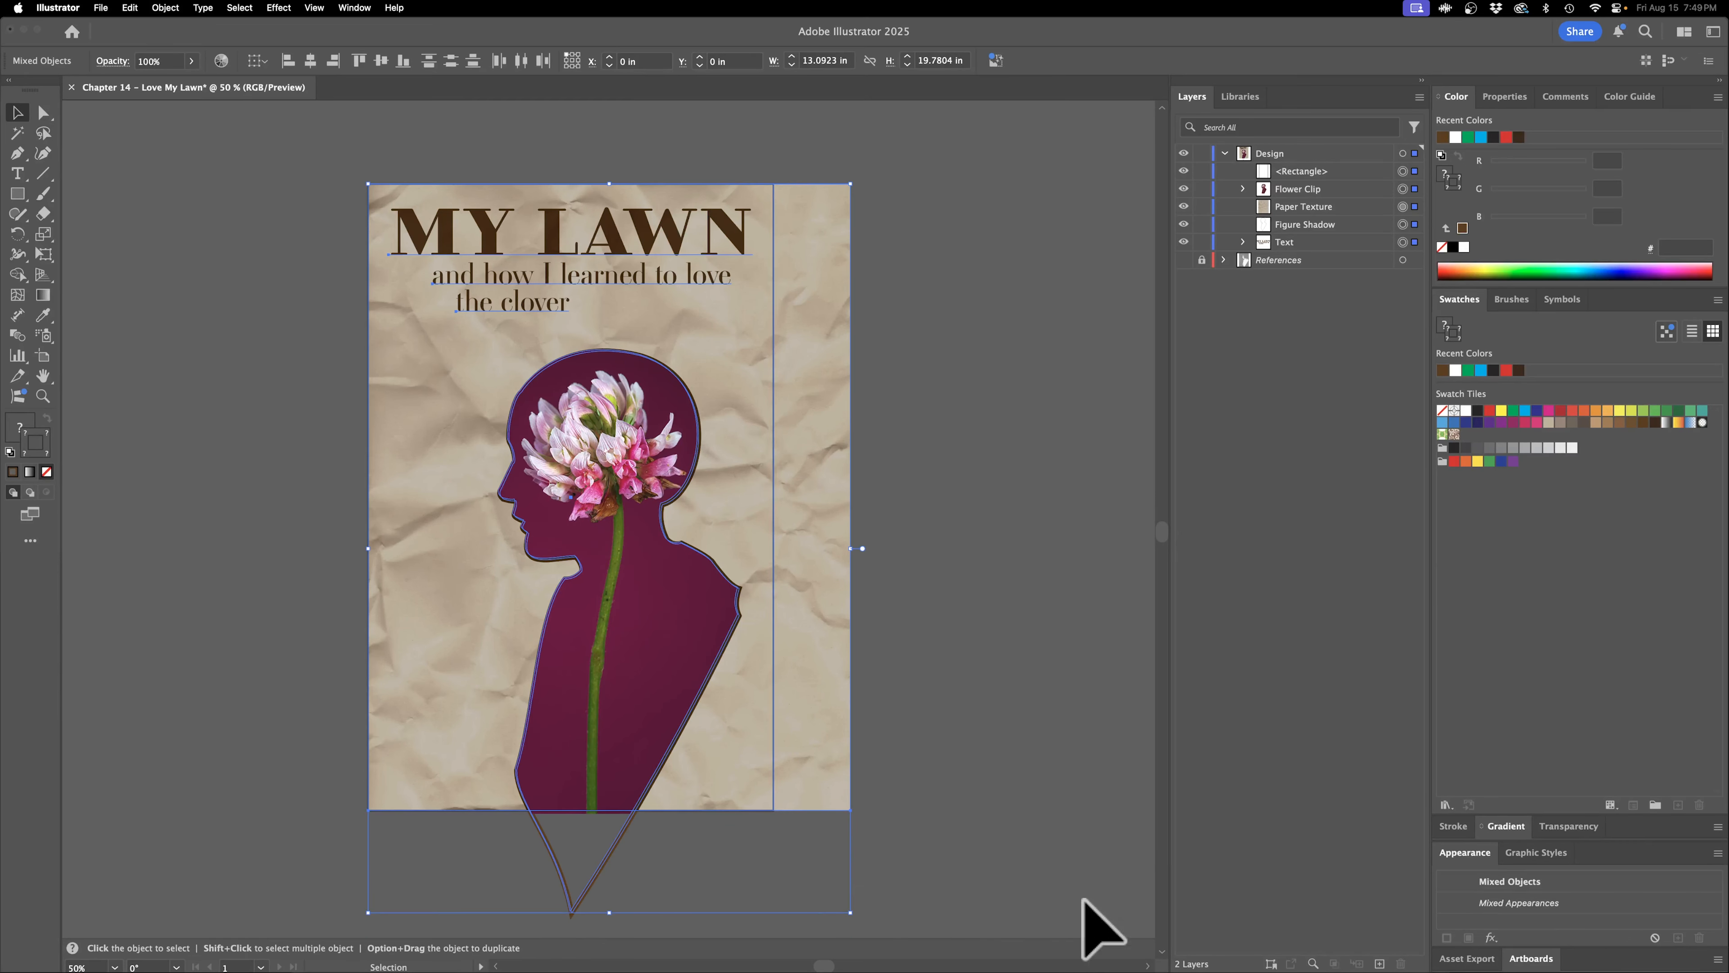
click(1052, 681)
key(super+a)
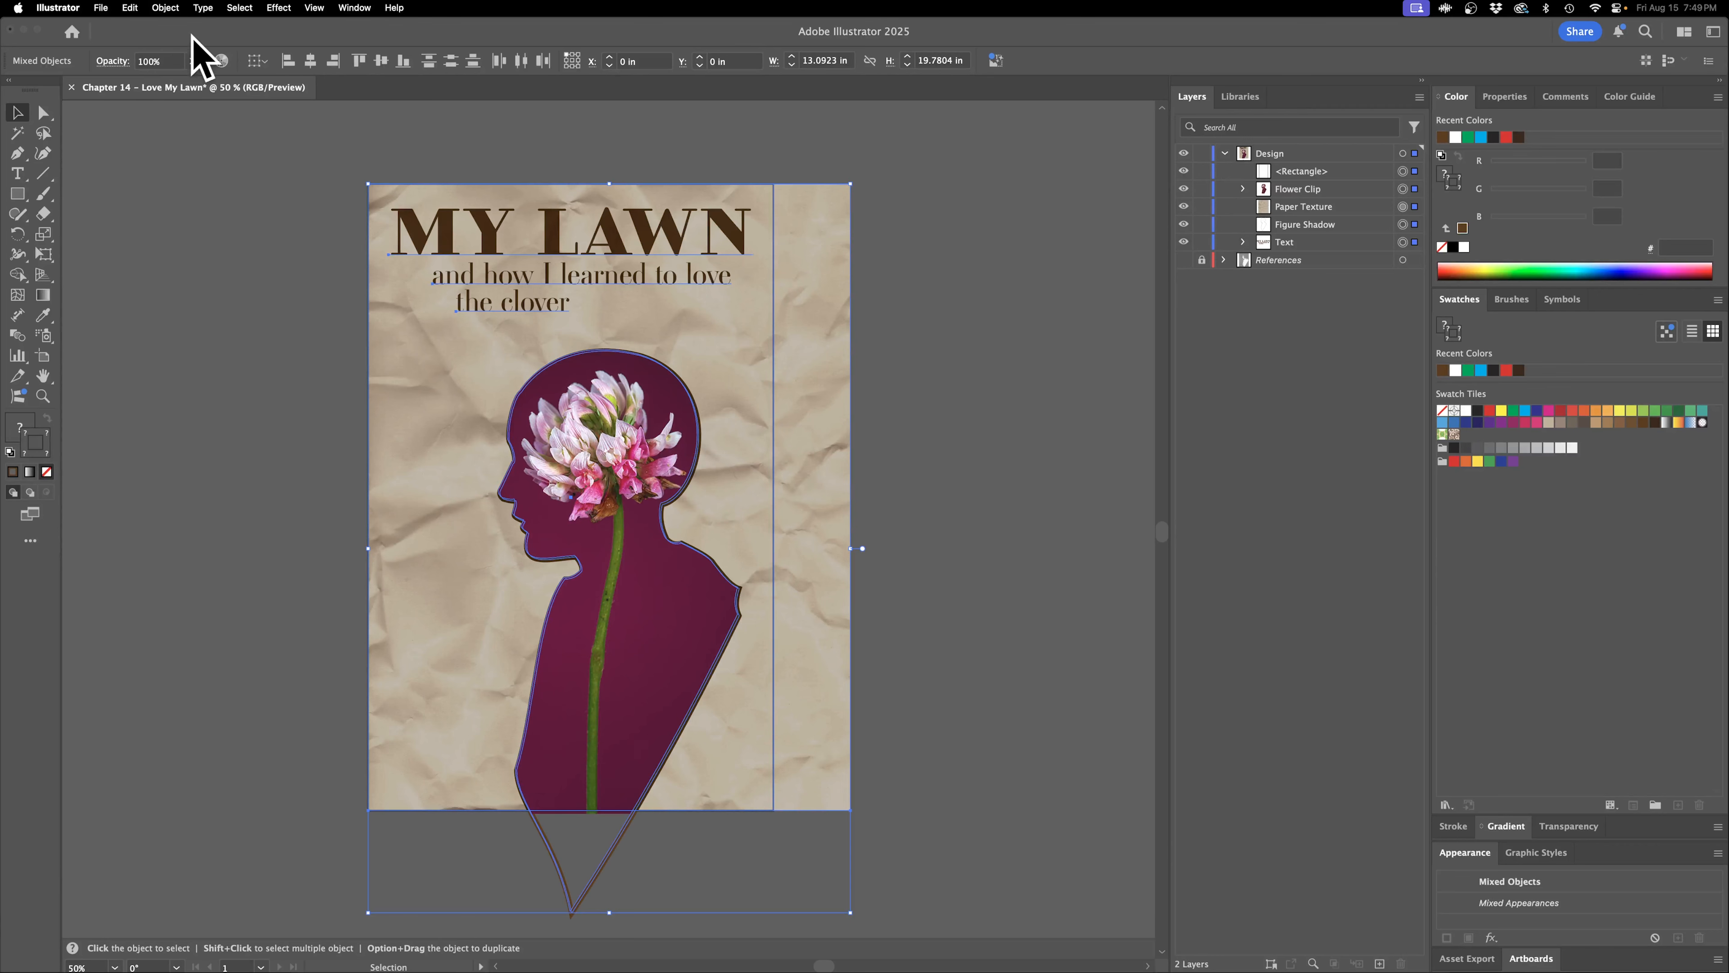
click(121, 9)
mouse_move(165, 8)
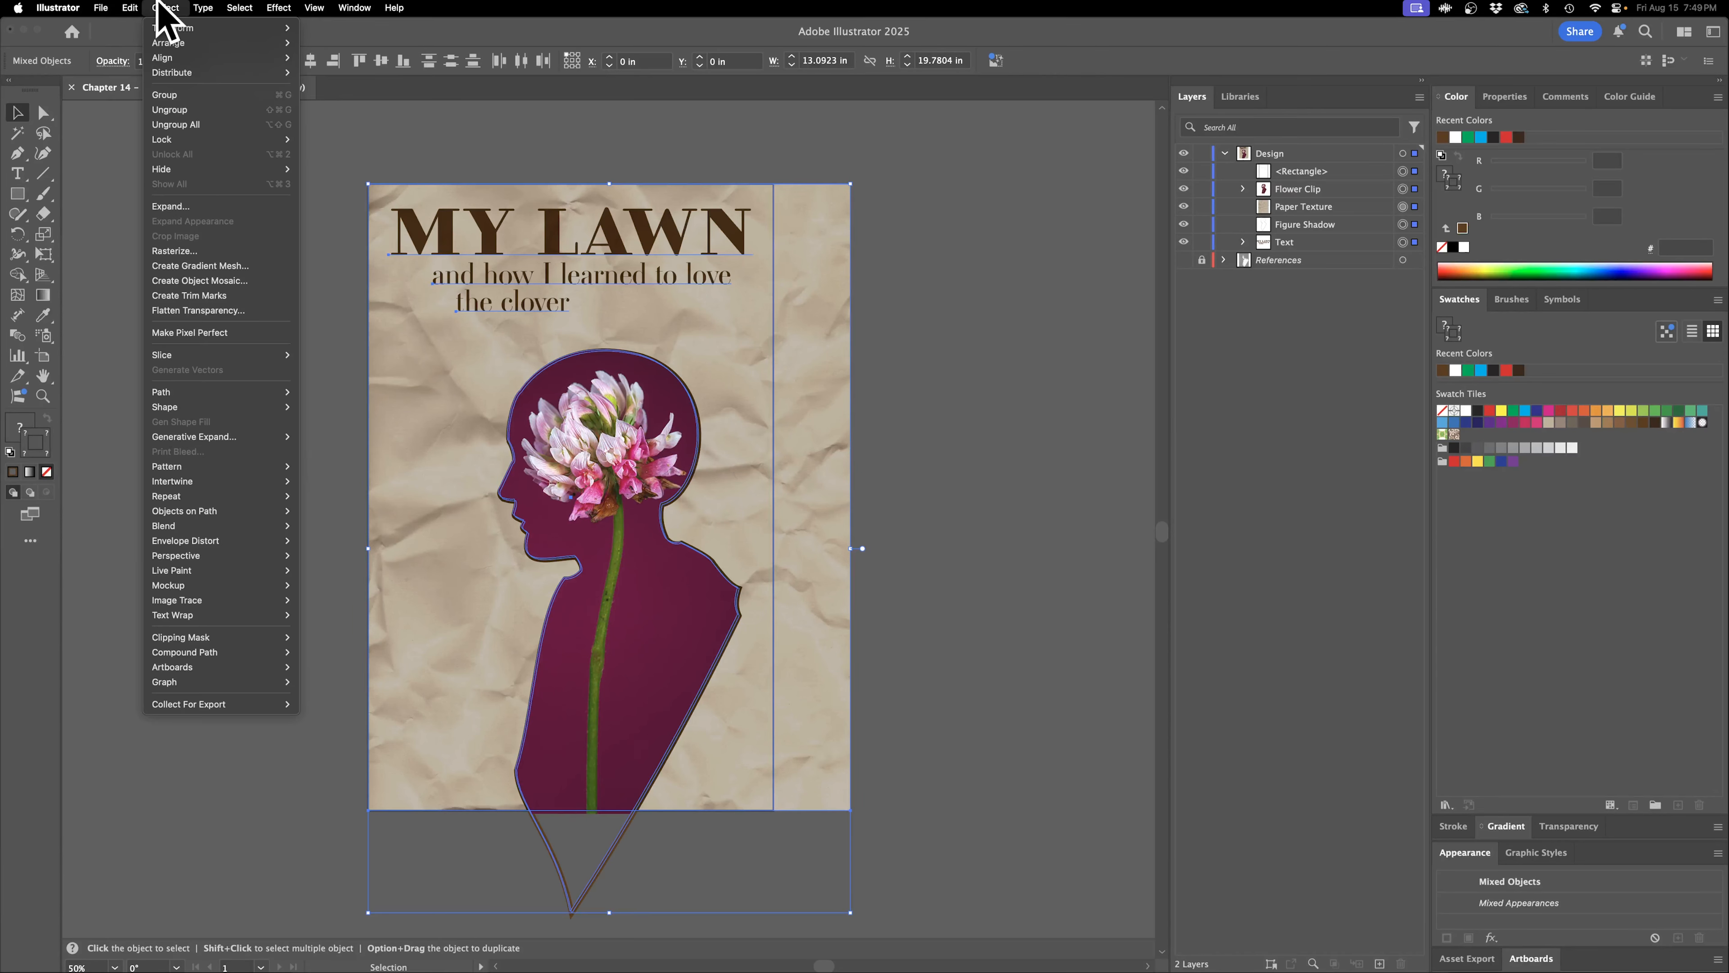
mouse_move(208, 638)
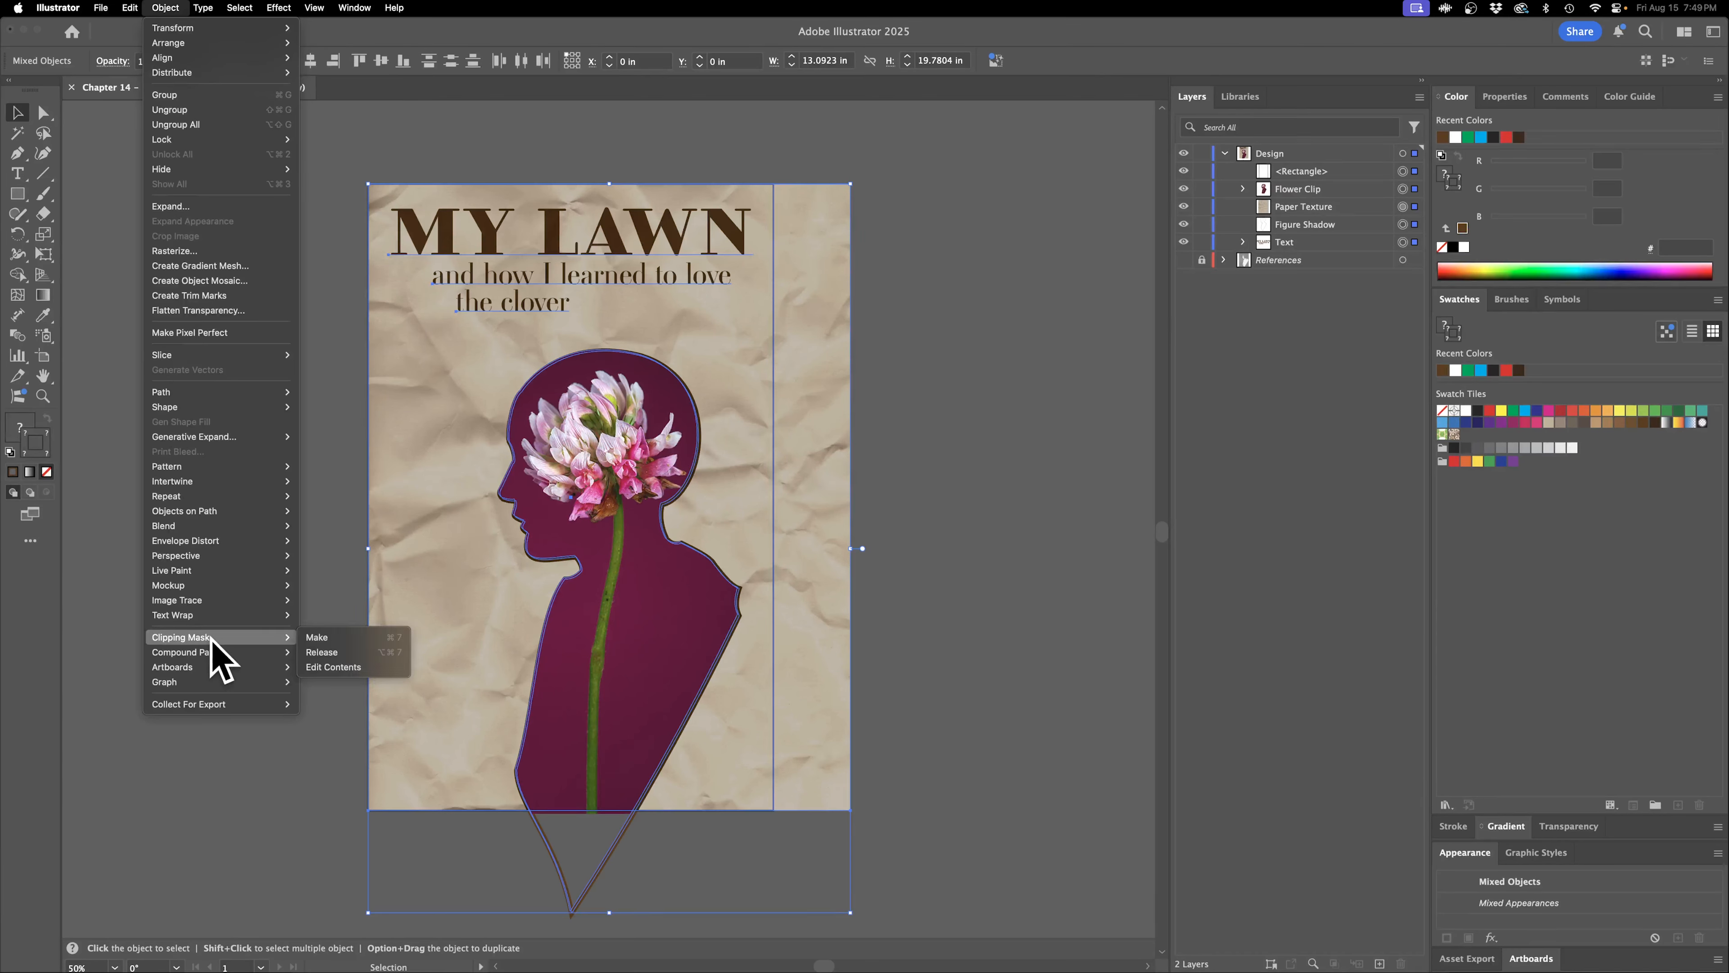
click(354, 638)
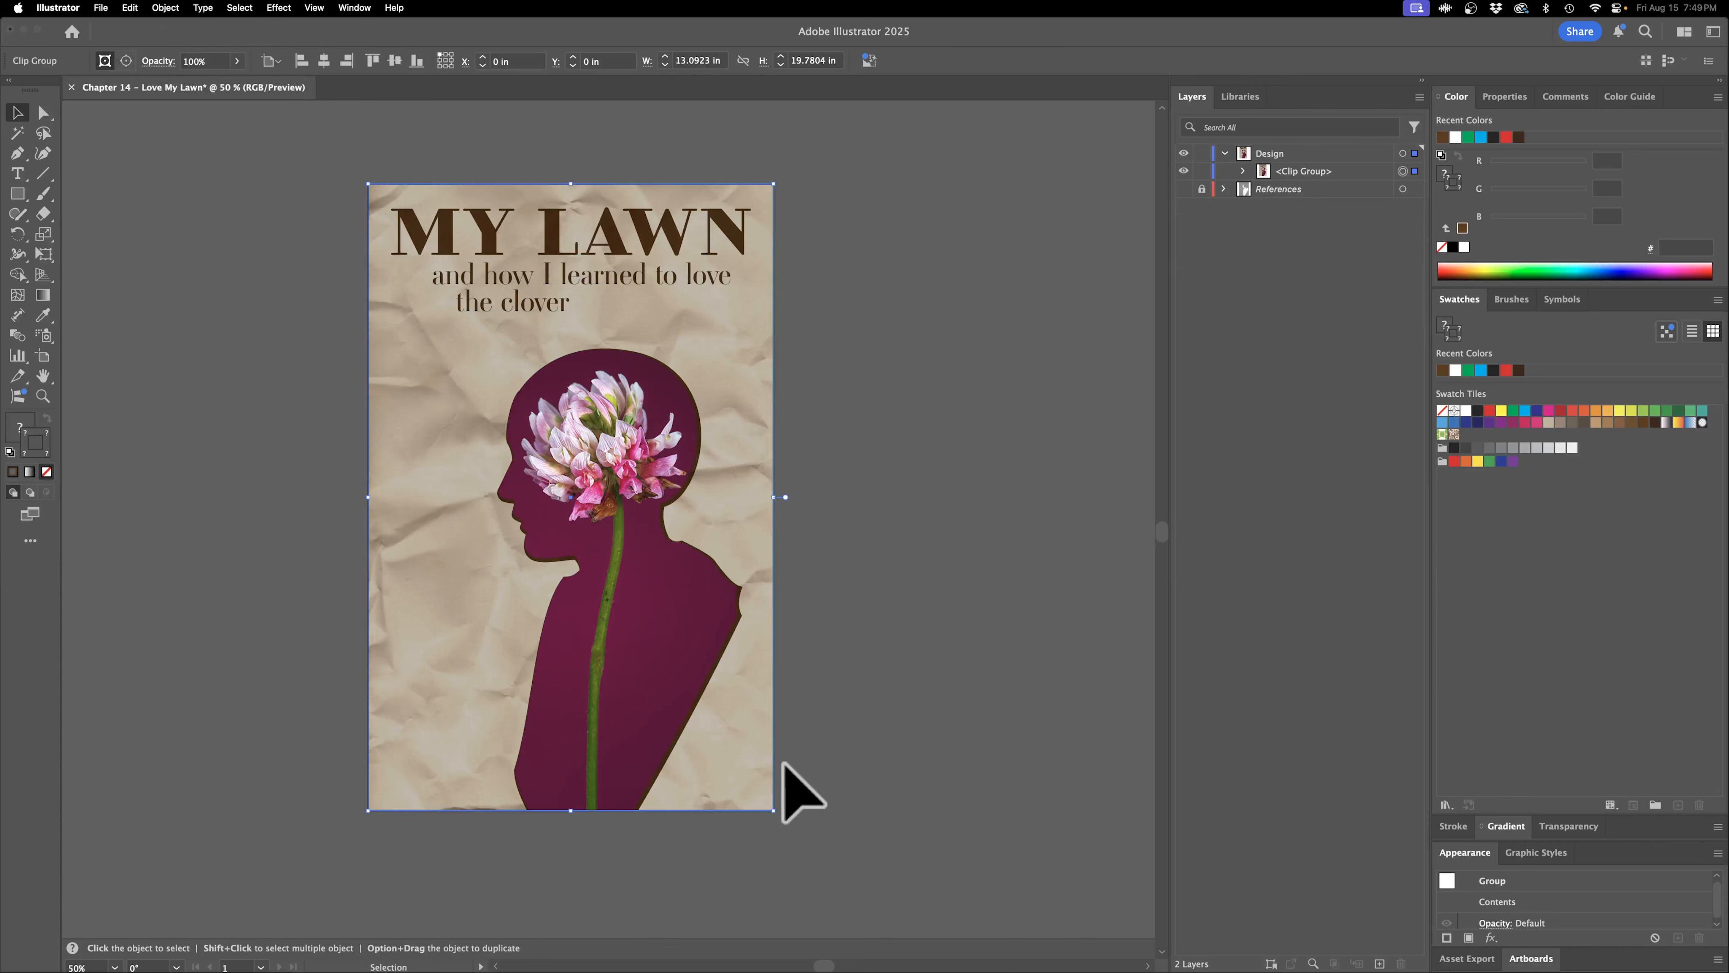
click(986, 720)
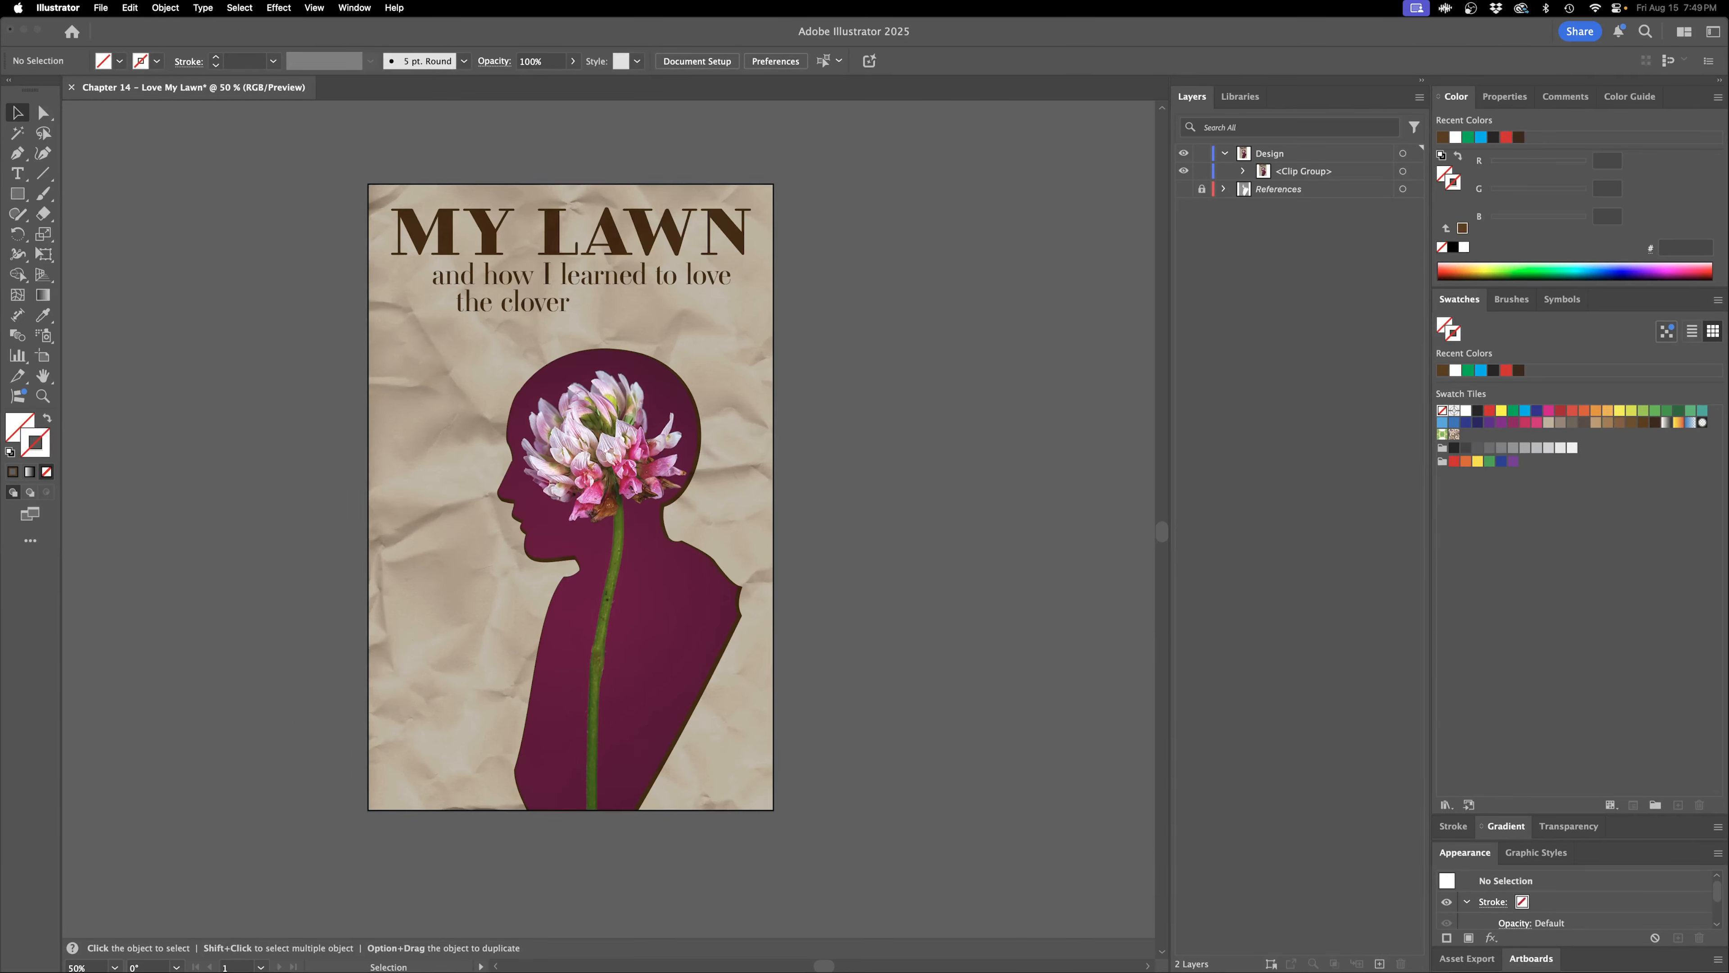
Expand the new clip group and try moving only the flower image inside the silhouette, undoing the move.
click(1243, 171)
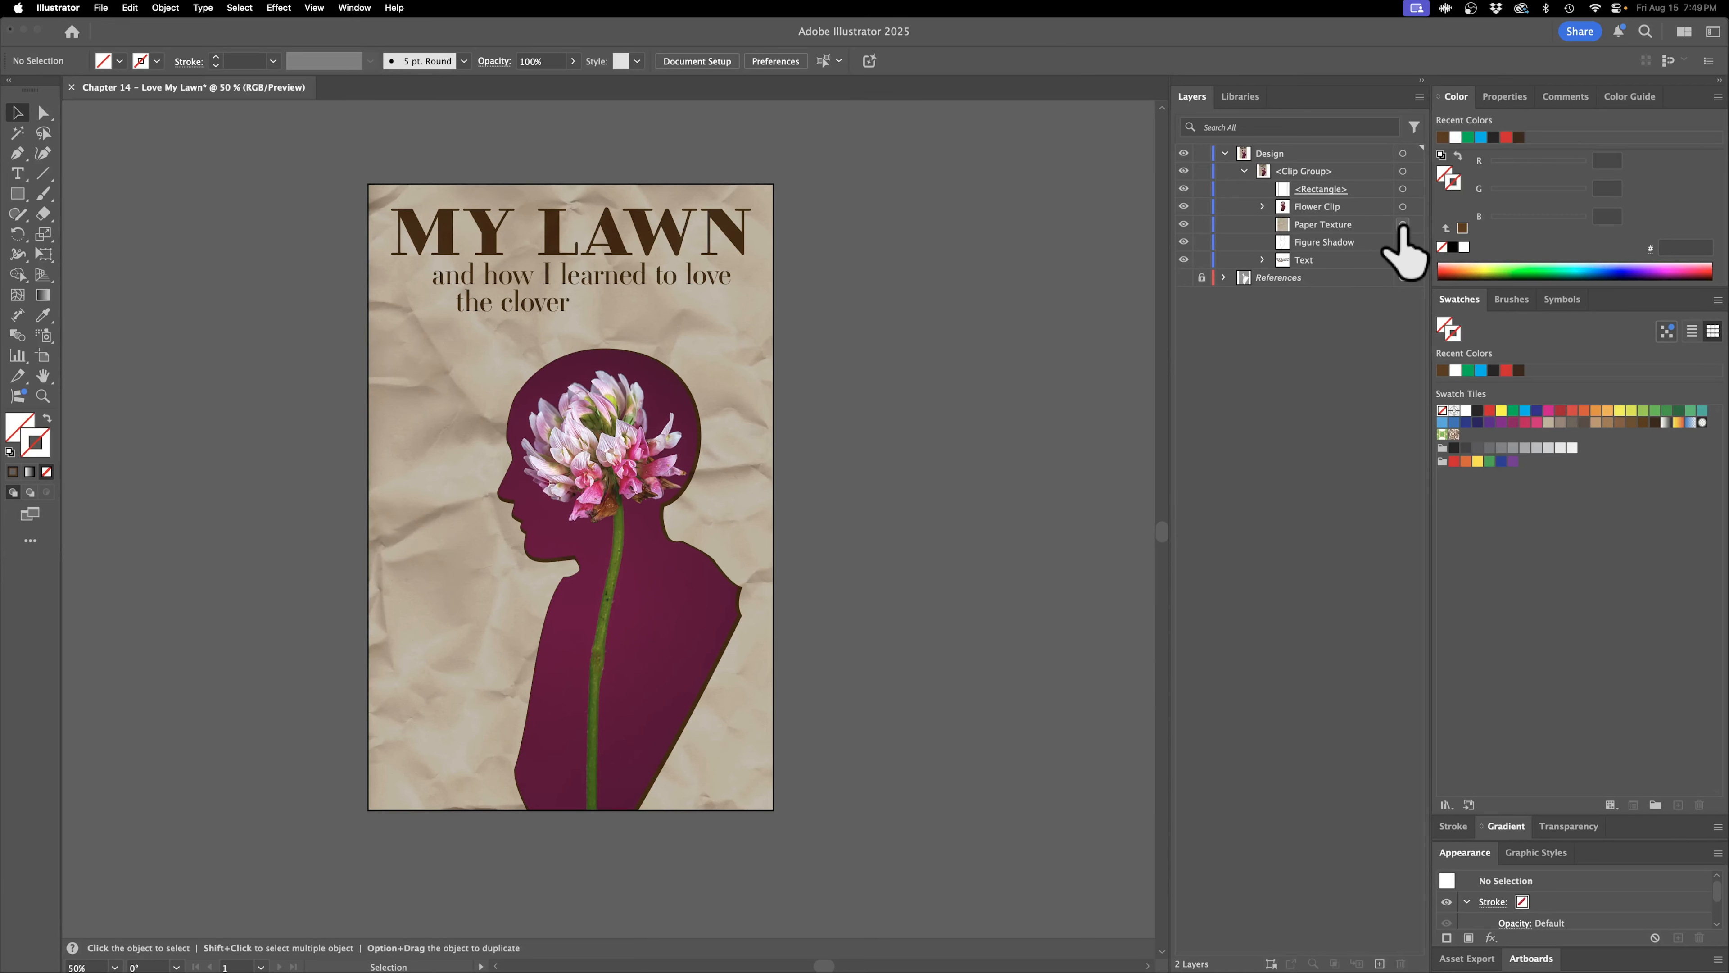
click(43, 113)
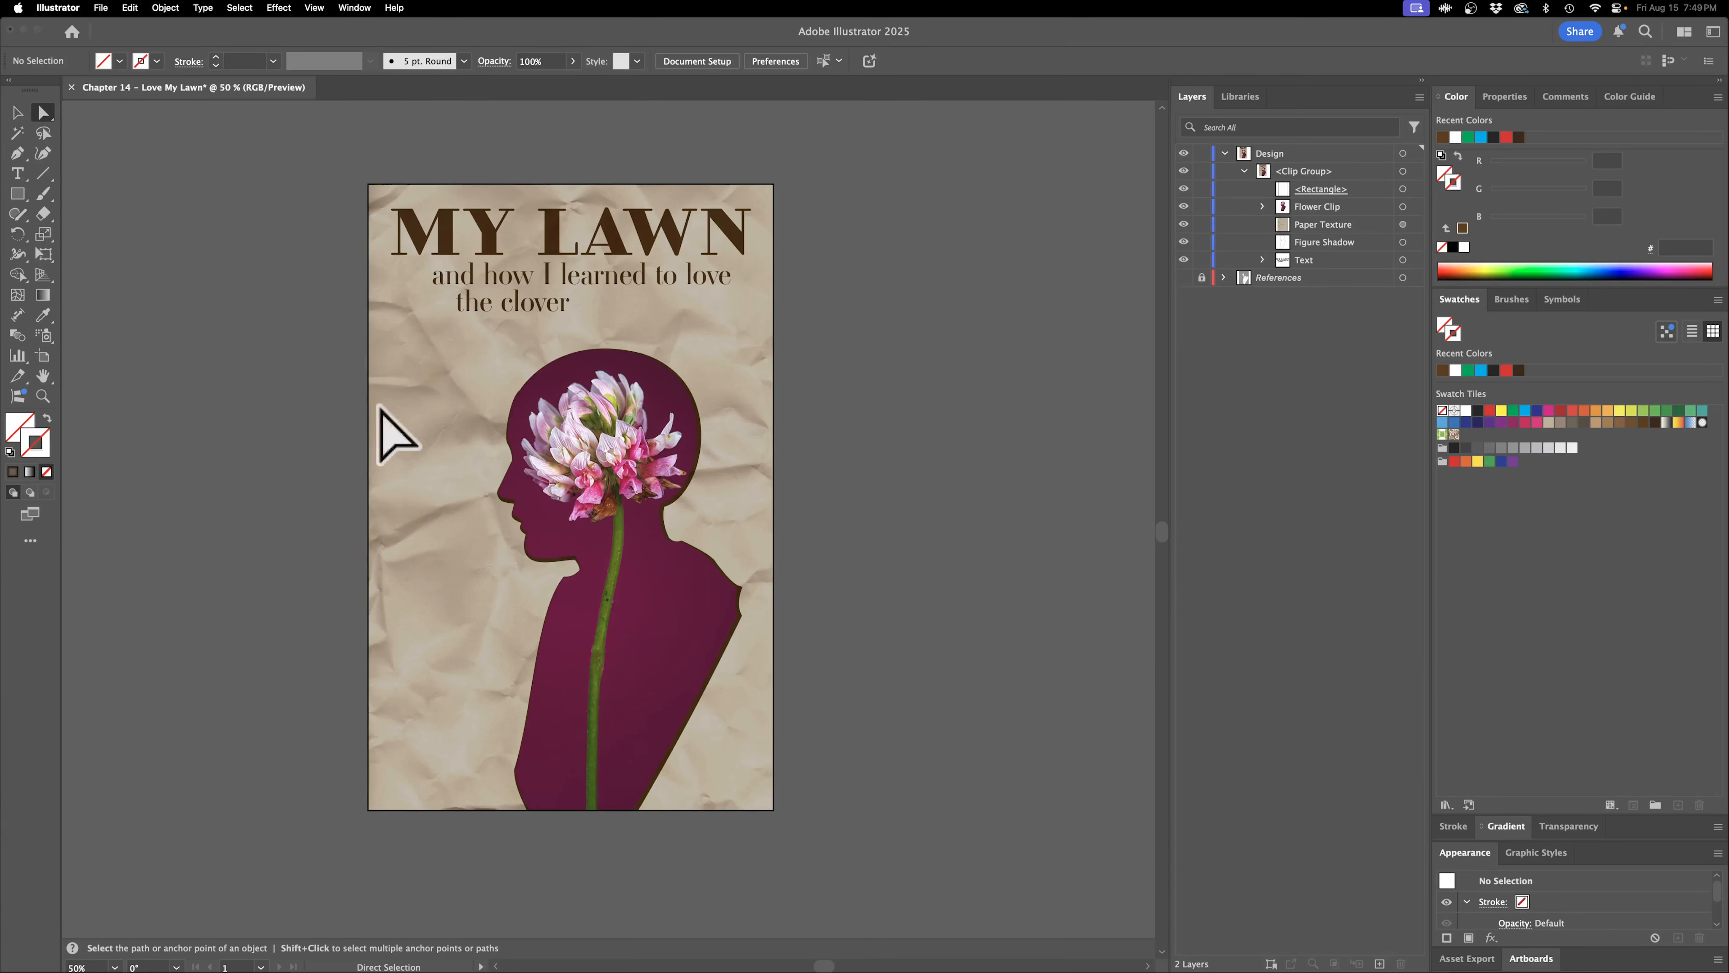
click(688, 606)
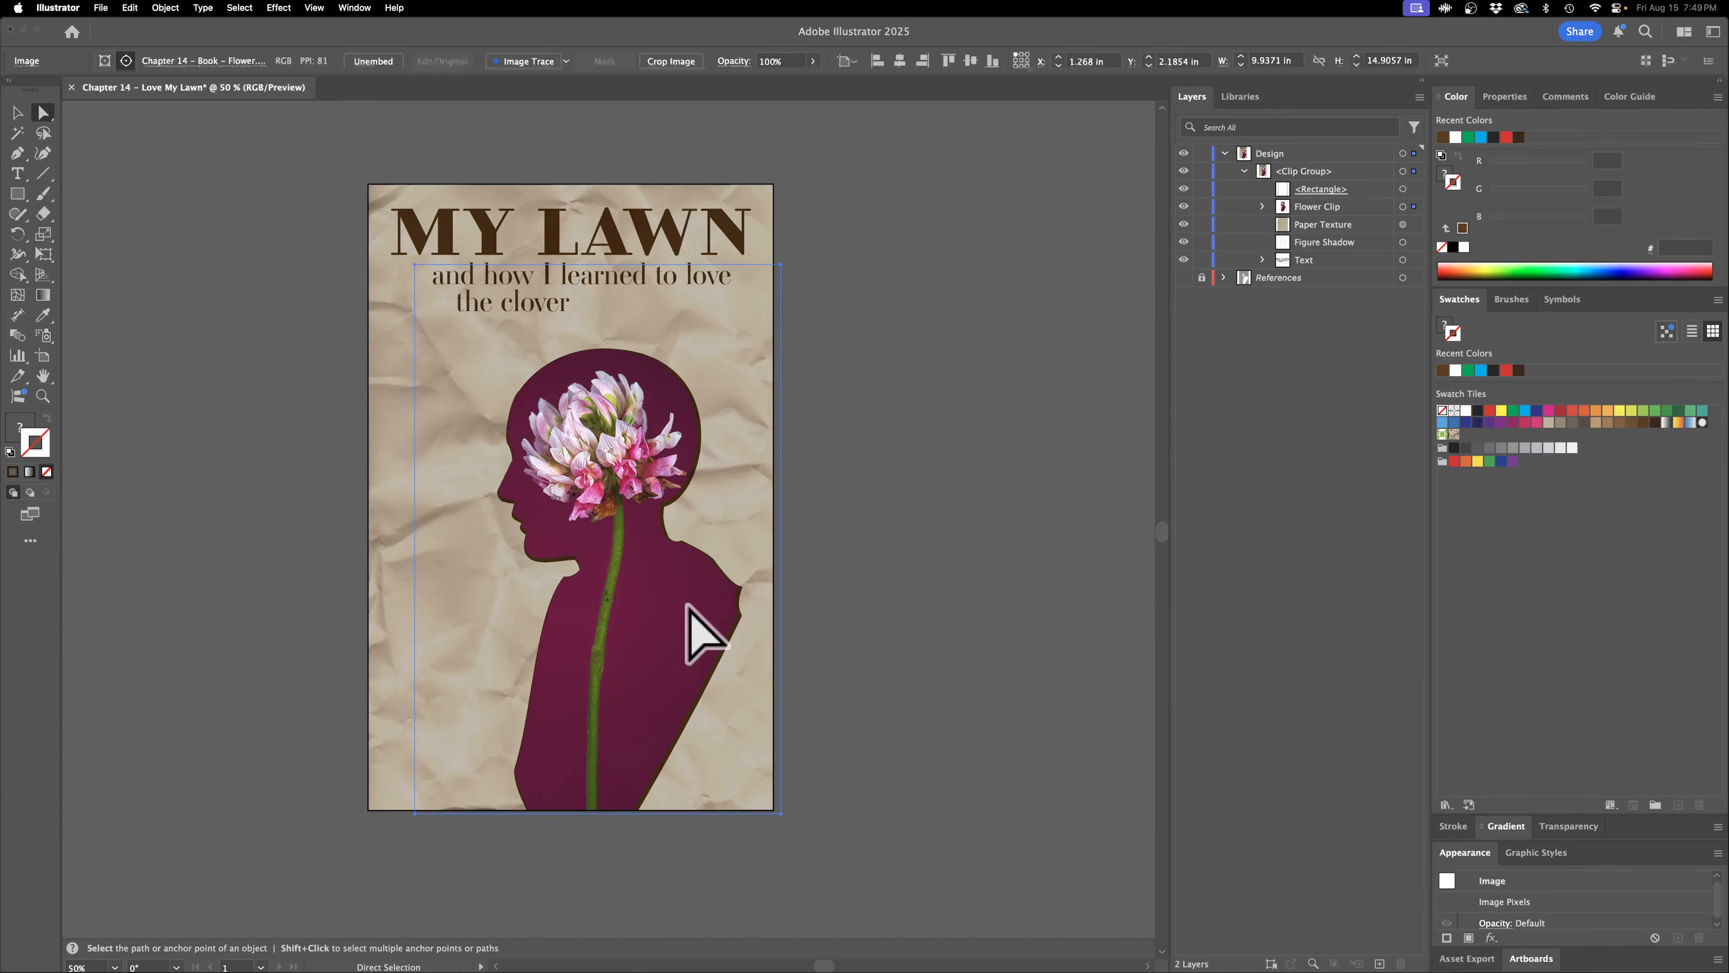
click(906, 533)
click(694, 601)
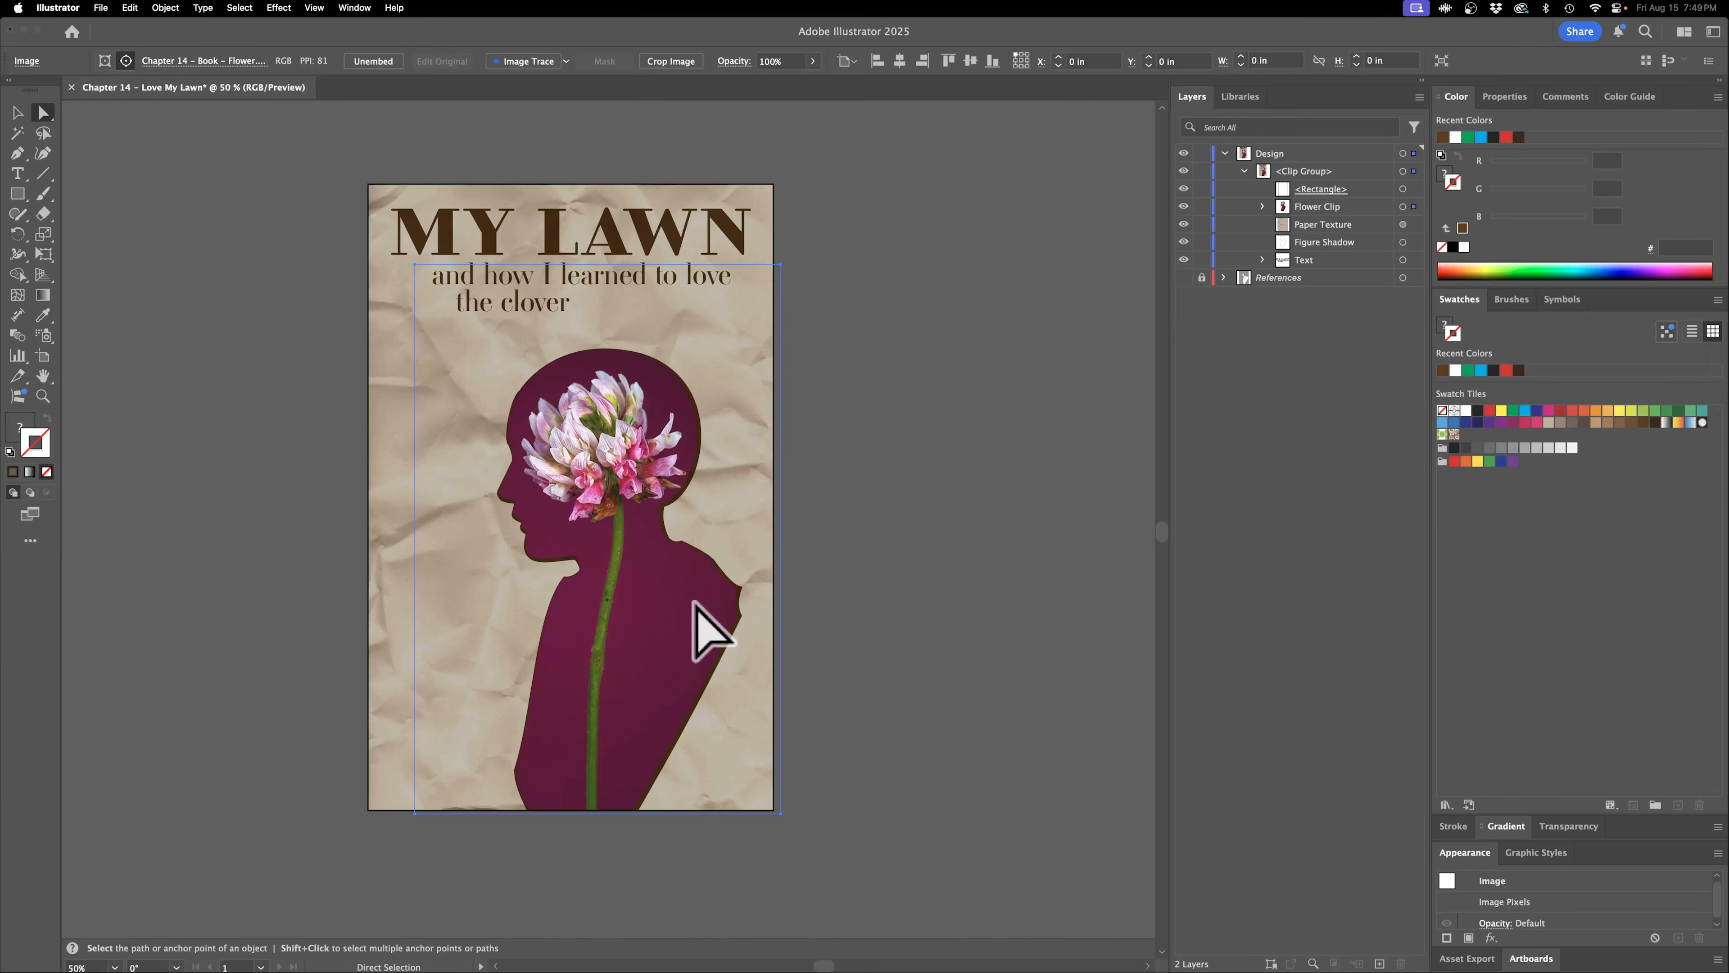
key(v)
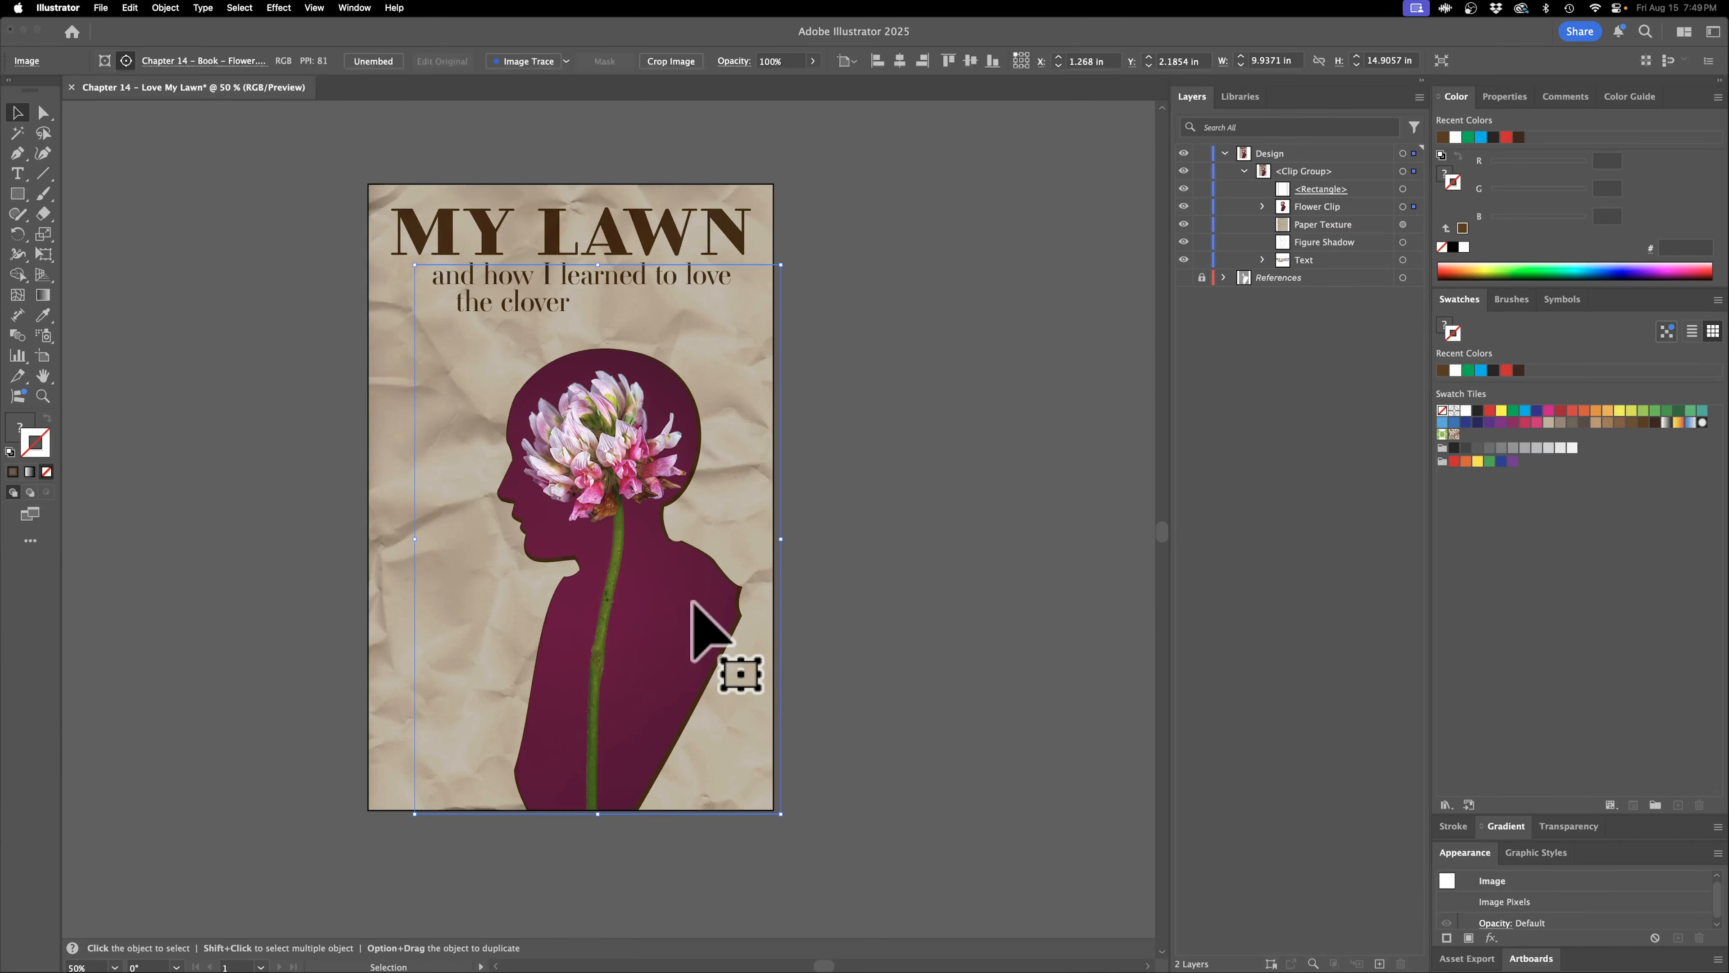
drag(612, 615, 599, 707)
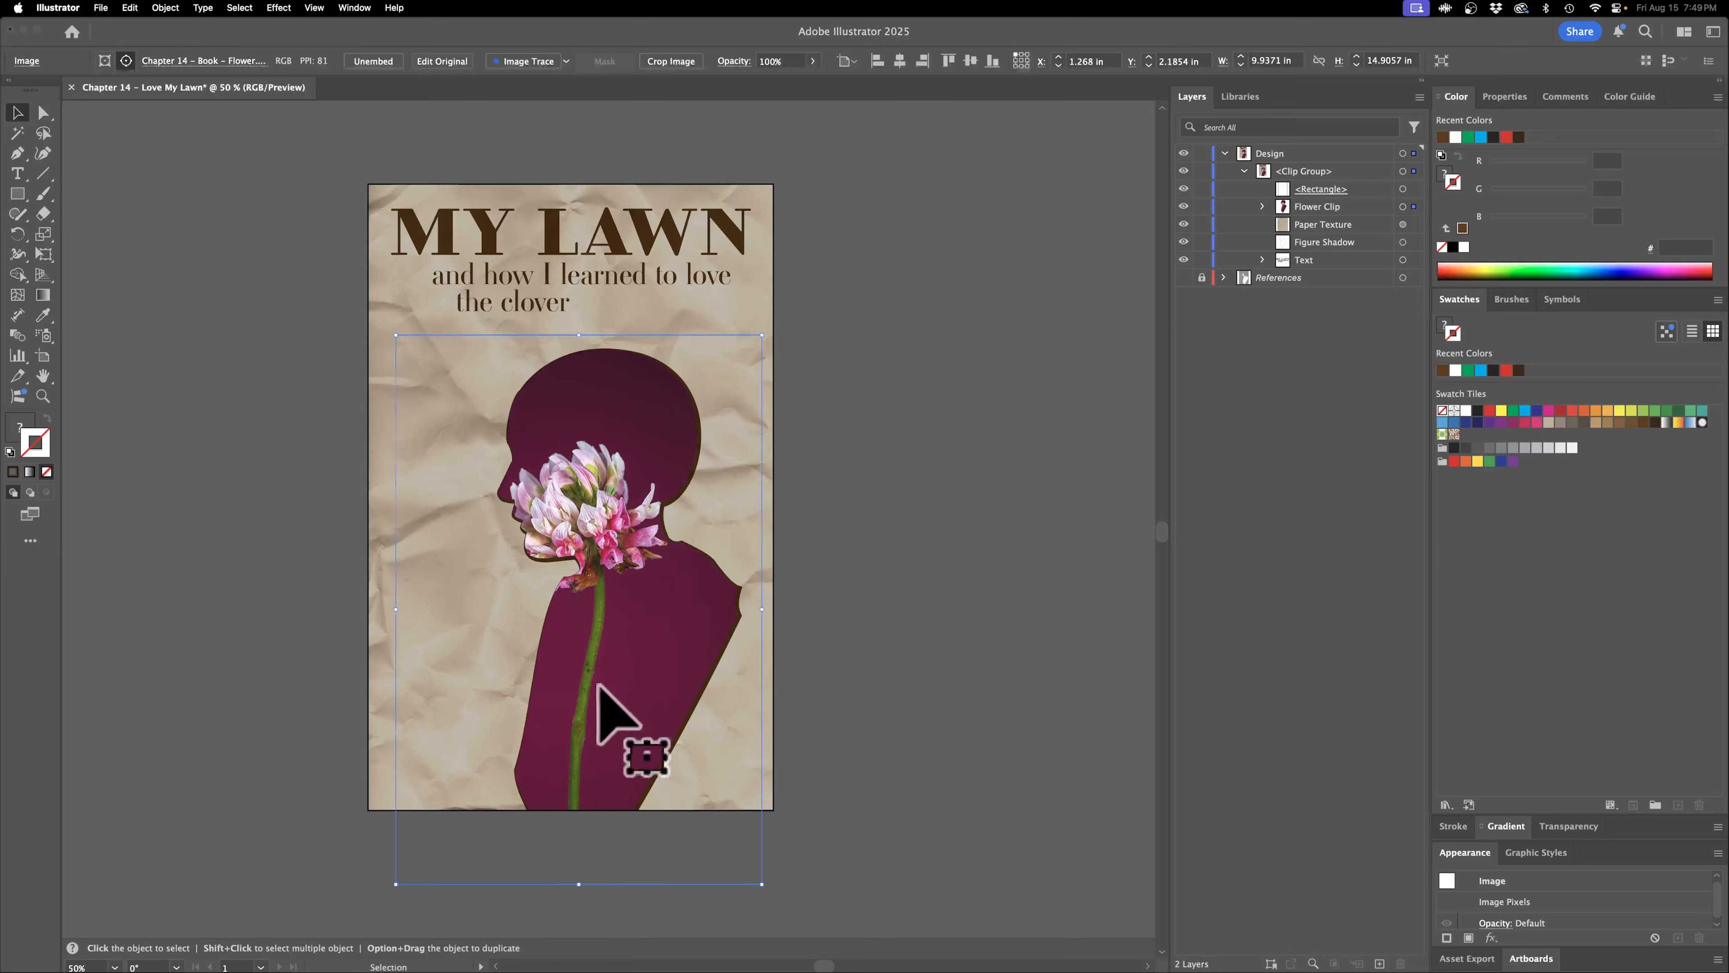
key(super+z)
Try moving the Flower Clip group to the left within the poster's clip group, undo the move and clear the selection.
key(a)
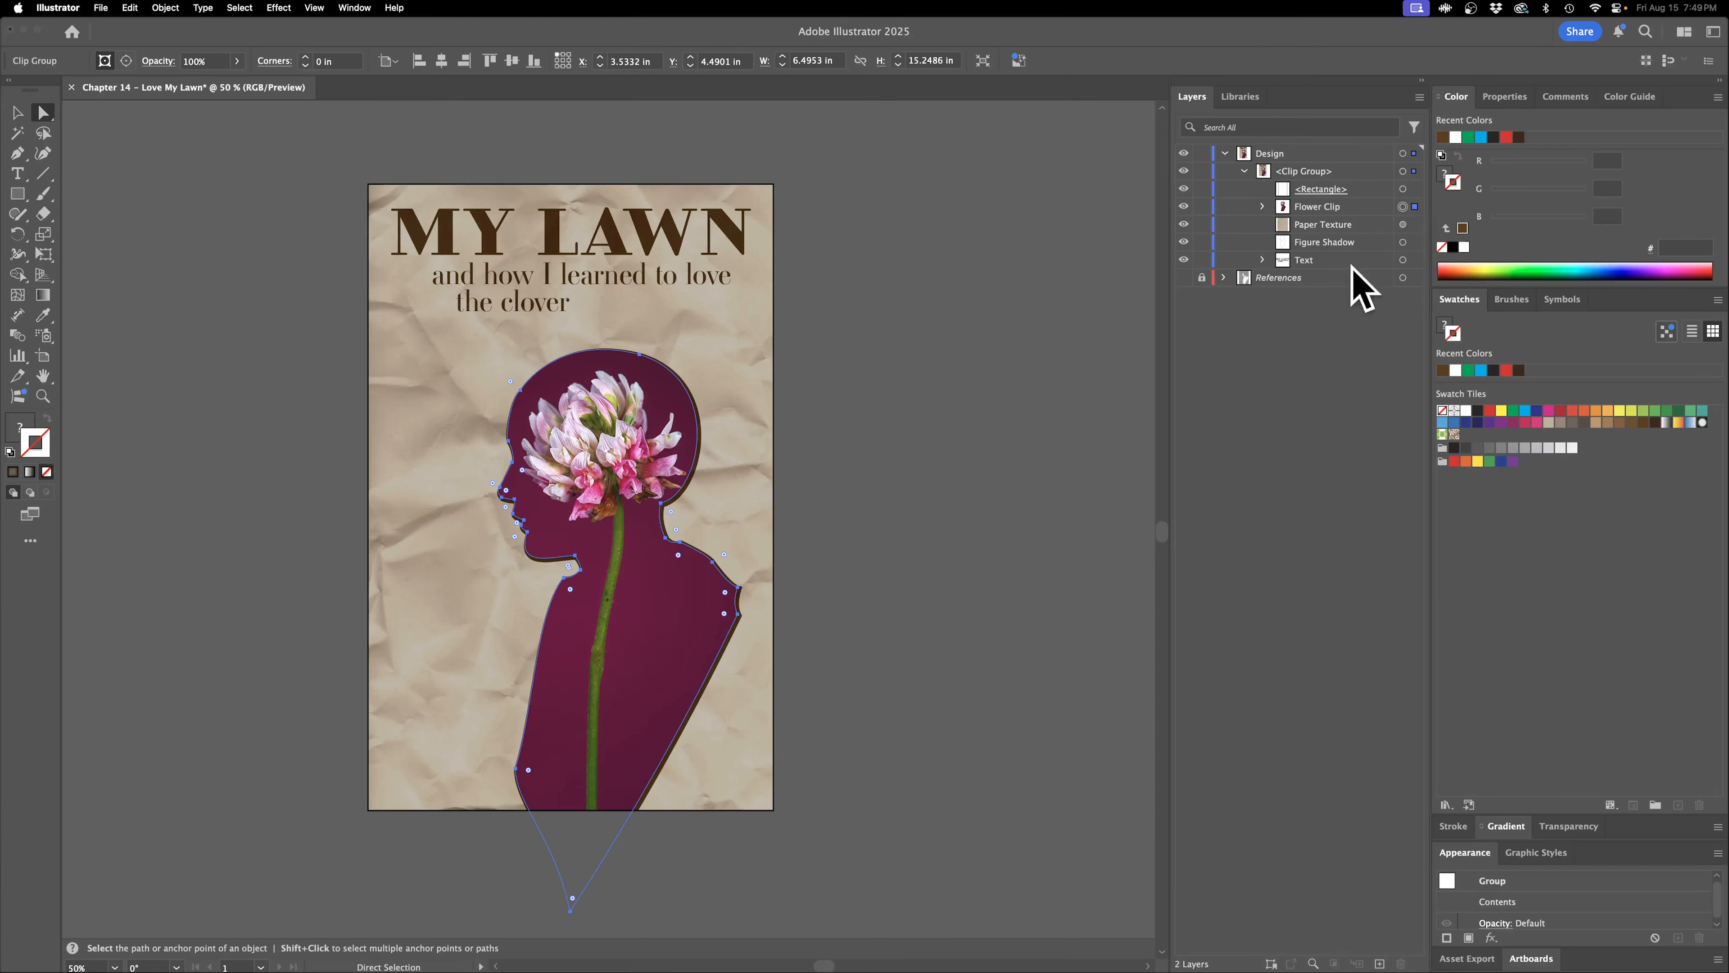
key(v)
drag(659, 638, 556, 651)
key(super+z)
click(921, 507)
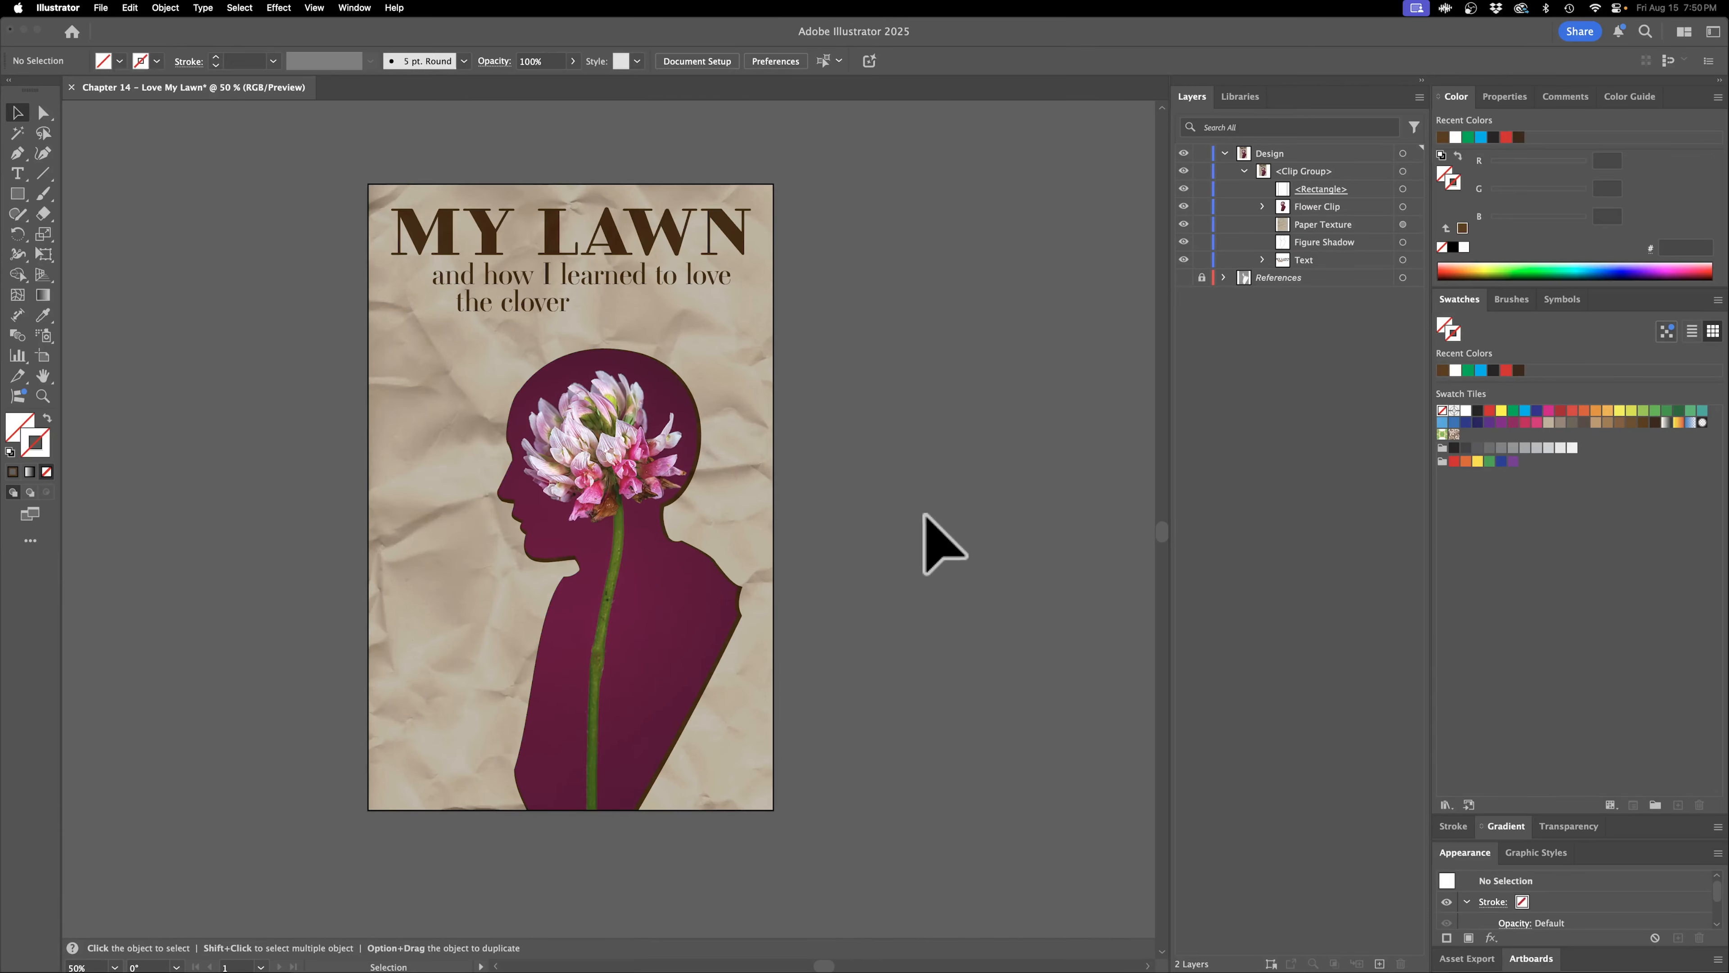